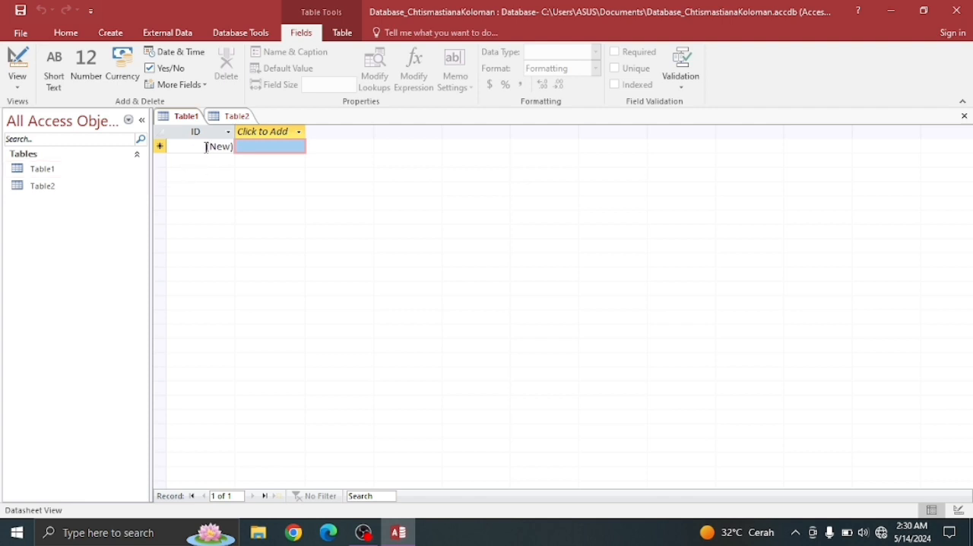
# - Switch Table1 to Design view and save the table under the name Tabel_Pegawai
pyautogui.click(18, 74)
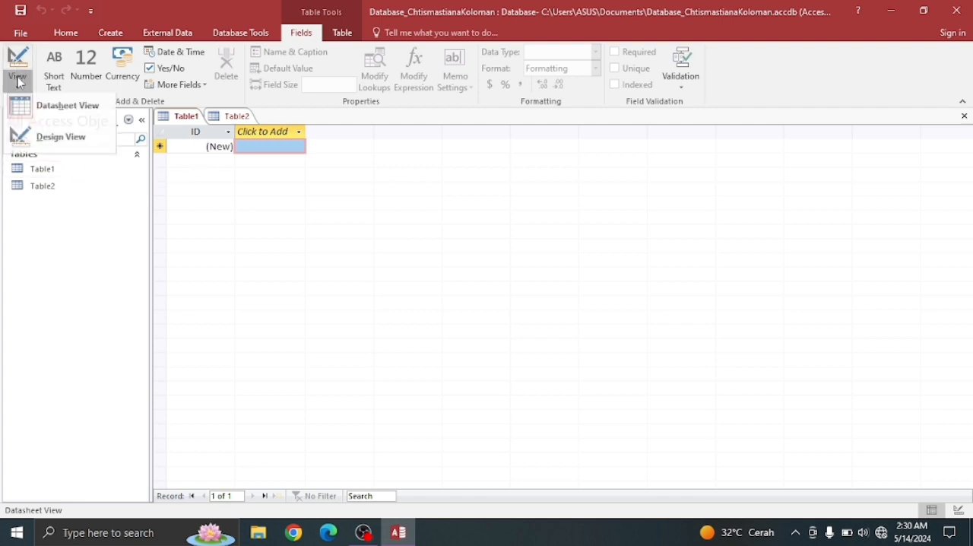
pyautogui.click(55, 151)
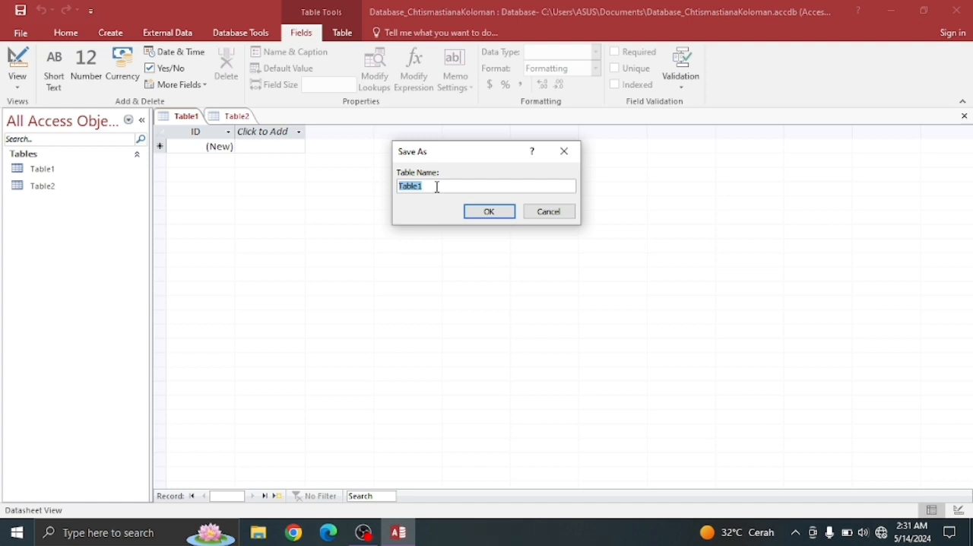
pyautogui.write('Tabel_Pegawai')
pyautogui.click(493, 213)
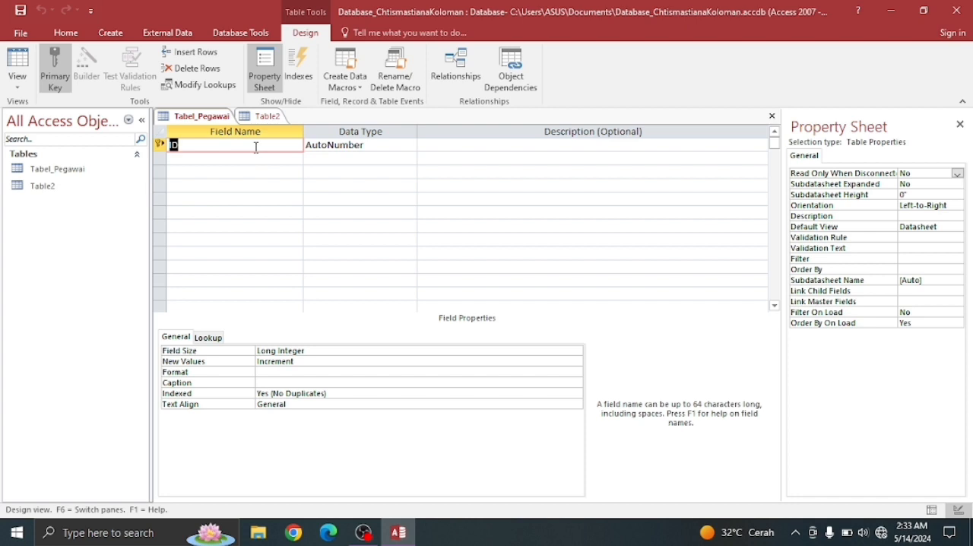
# - Rename the primary key field ID to NIP and set its data type to Short Text
pyautogui.press('BackSpace')
pyautogui.write('NIP')
pyautogui.click(384, 147)
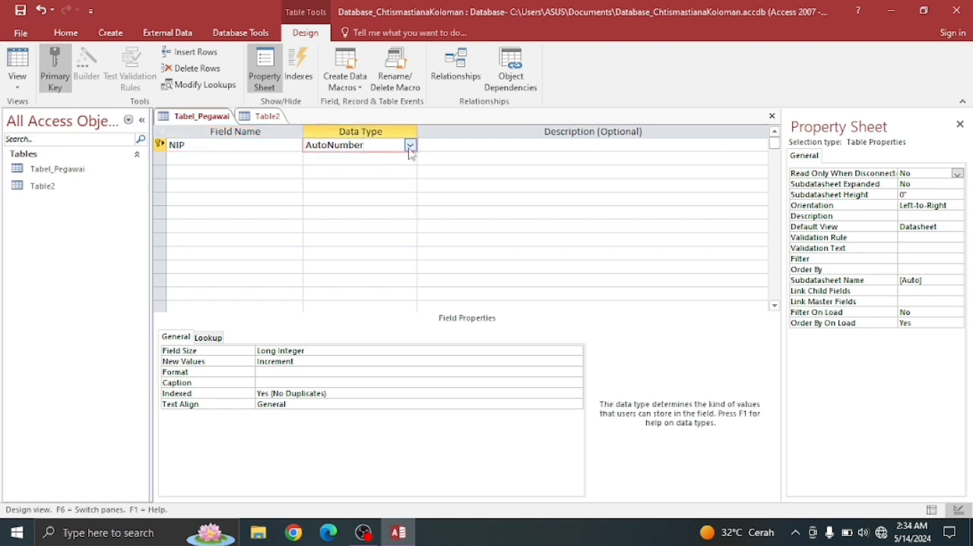
pyautogui.click(411, 146)
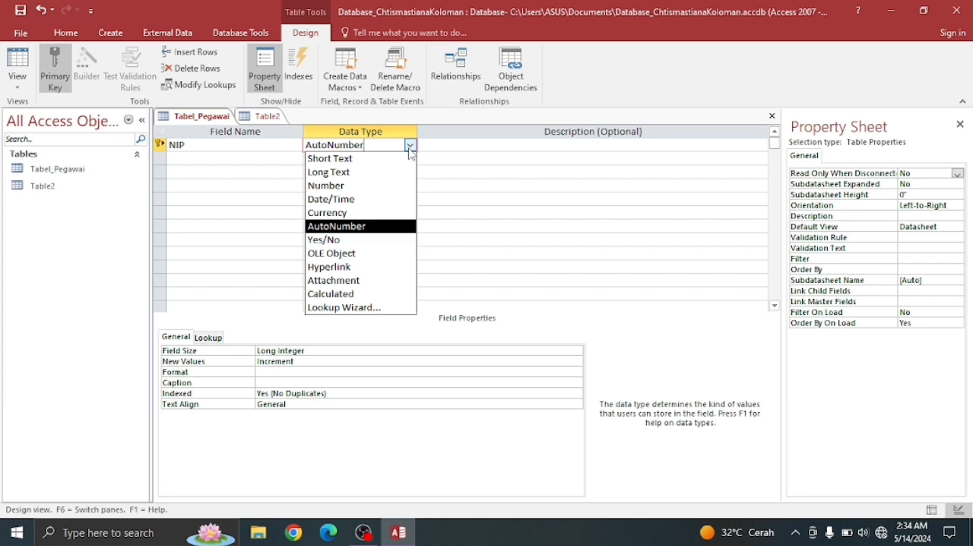
pyautogui.click(362, 162)
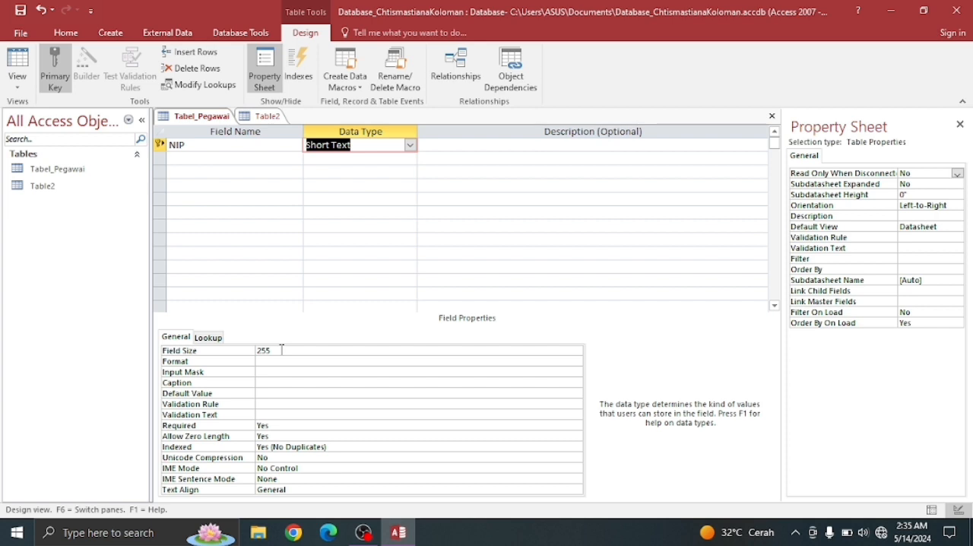
# - Add a second field named Nama Pegawai with the Short Text data type
pyautogui.click(228, 159)
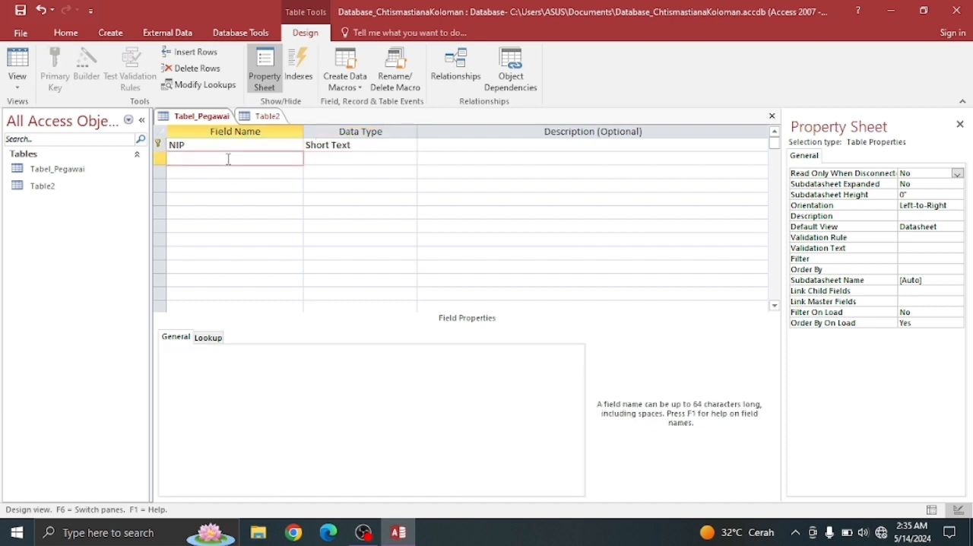
pyautogui.write('Nama Pegawai')
pyautogui.click(321, 159)
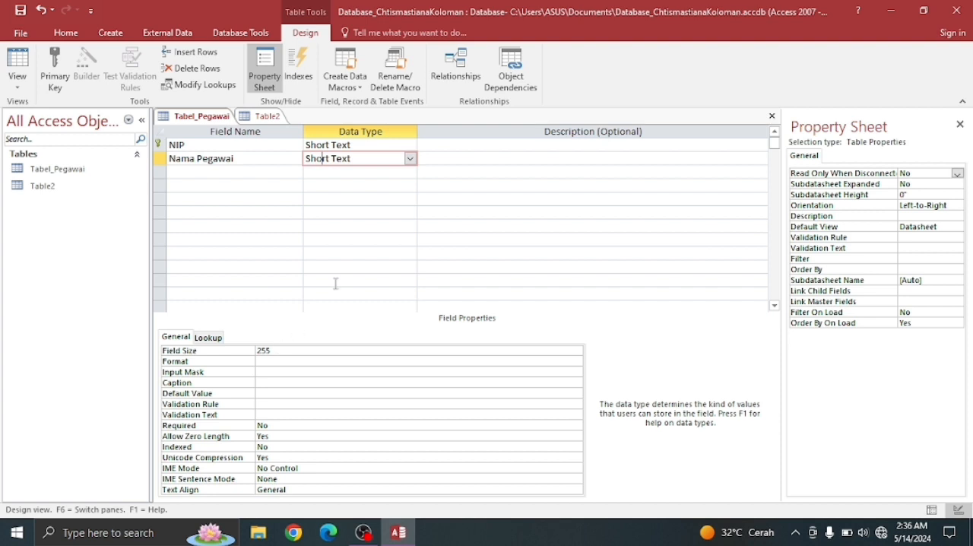
# - Set the field size of the NIP field to 10
pyautogui.click(393, 145)
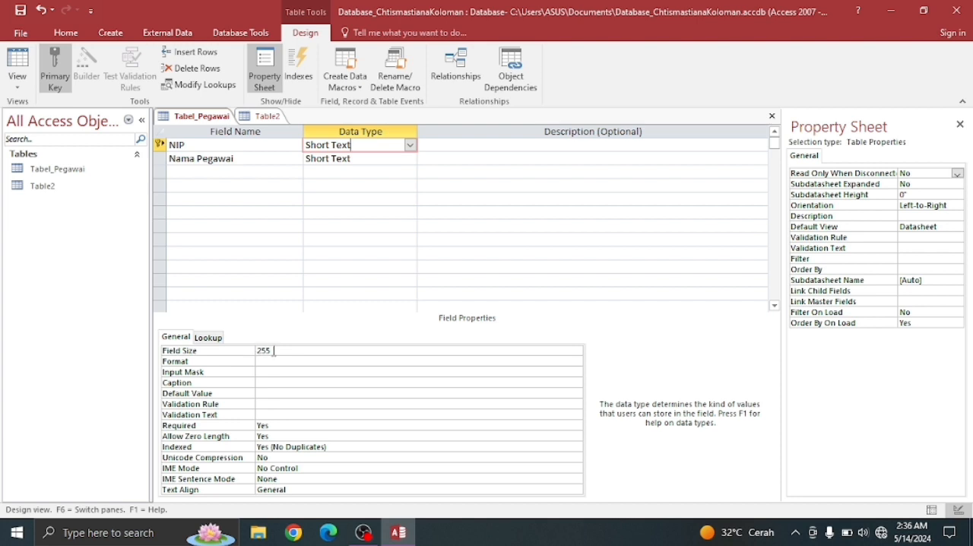
pyautogui.doubleClick(274, 350)
pyautogui.write('2')
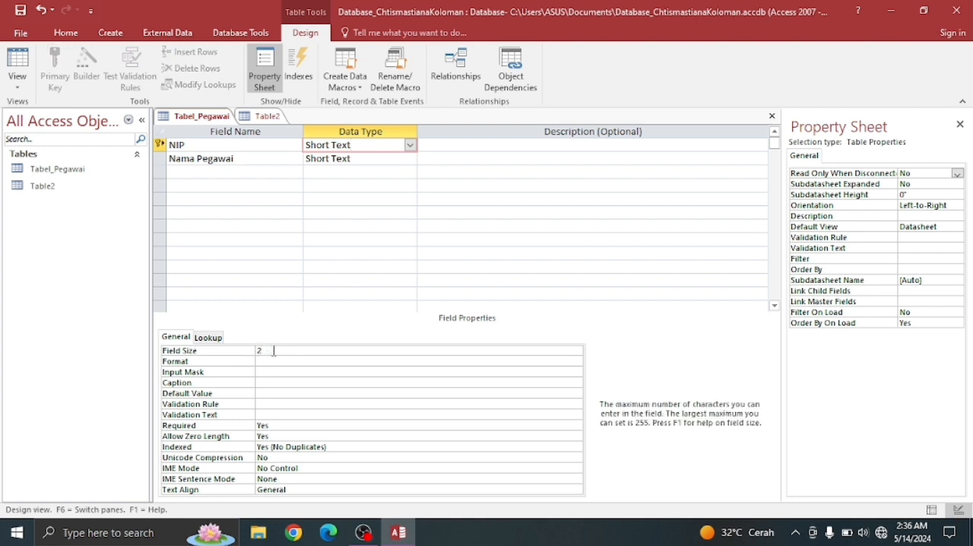
pyautogui.press('BackSpace')
pyautogui.write('10')
# - Add a Short Text field named Jabatan below Nama Pegawai and set its field size to 100
pyautogui.click(182, 171)
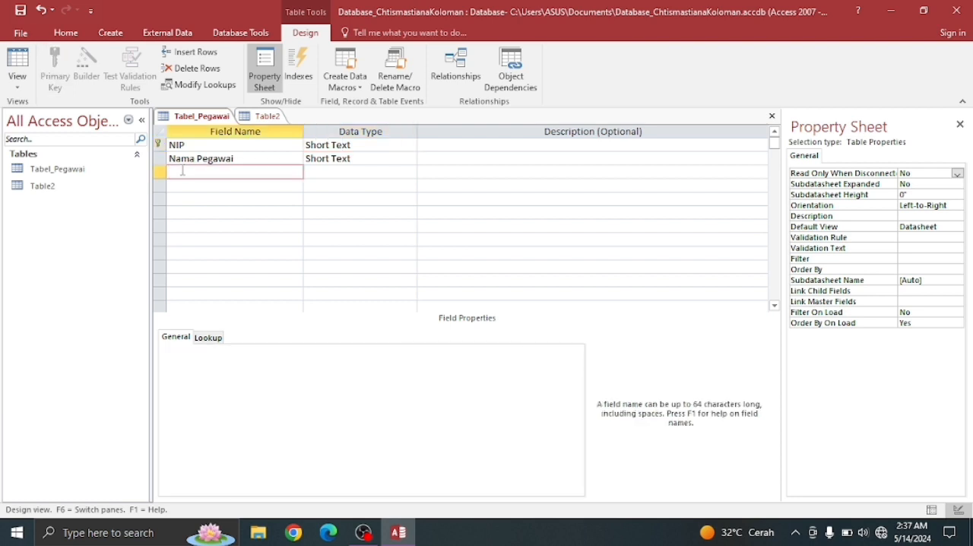
pyautogui.write('Jabatan')
pyautogui.click(340, 170)
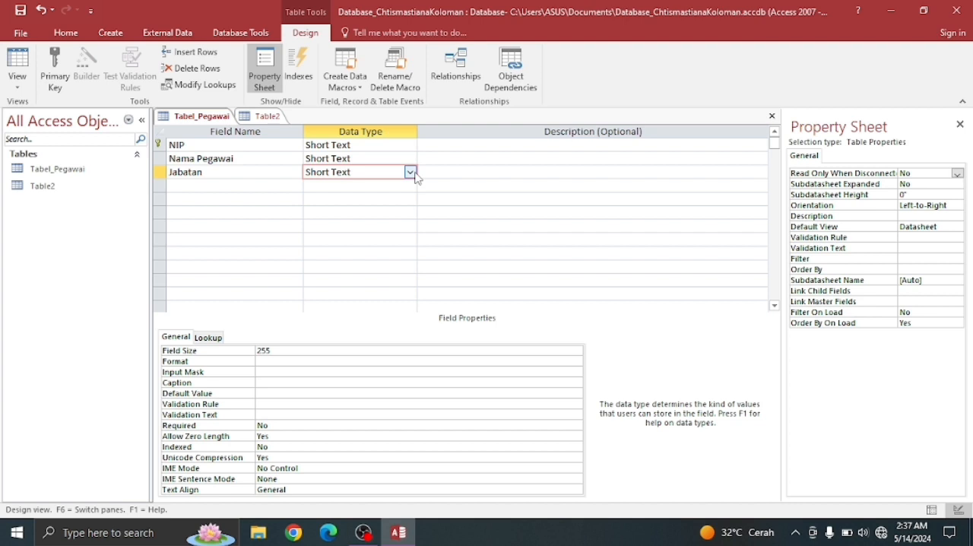
pyautogui.click(327, 350)
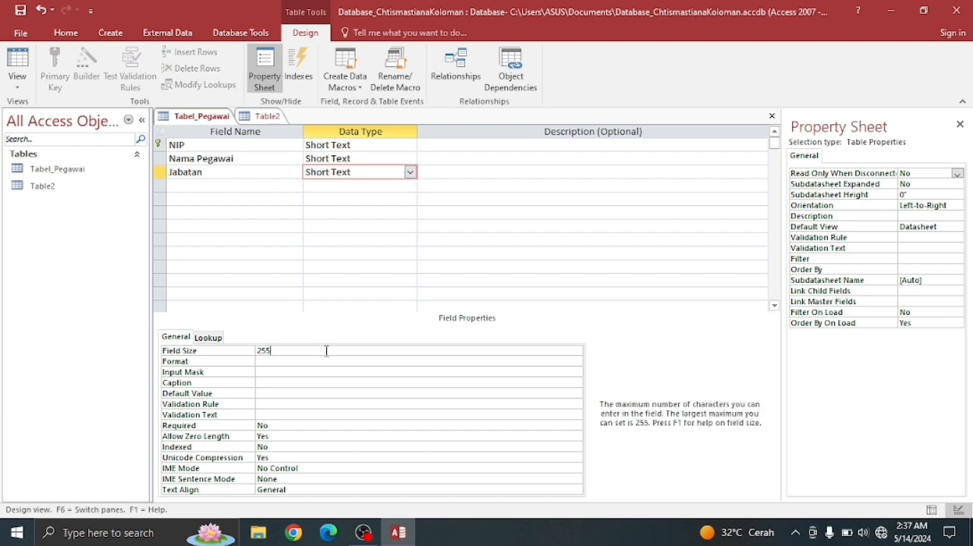
pyautogui.press('BackSpace')
pyautogui.press('BackSpace')
pyautogui.press('BackSpace')
pyautogui.write('100')
# - Add a Short Text field named Unit Kerja below Jabatan and set its field size to 100
pyautogui.click(207, 184)
pyautogui.write('U')
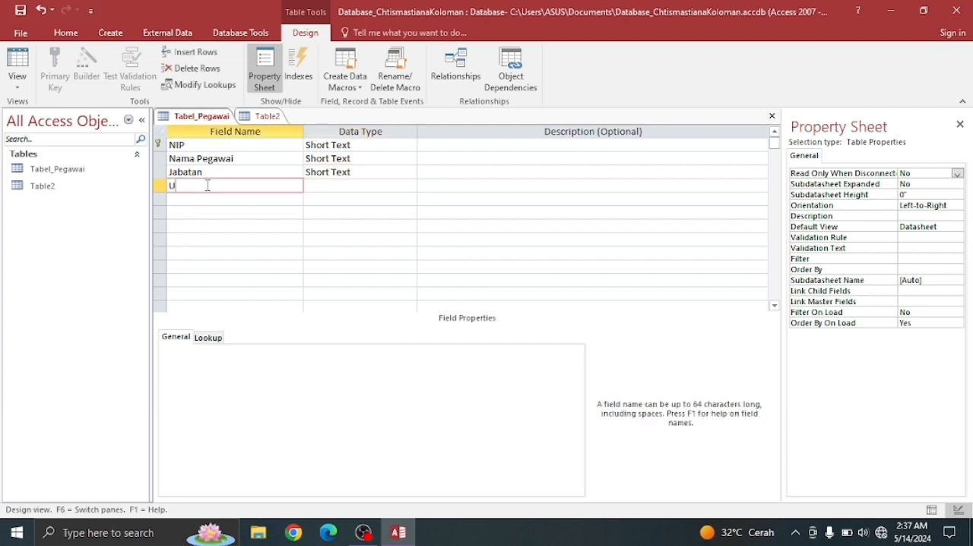
pyautogui.write('nit Kerja')
pyautogui.click(376, 187)
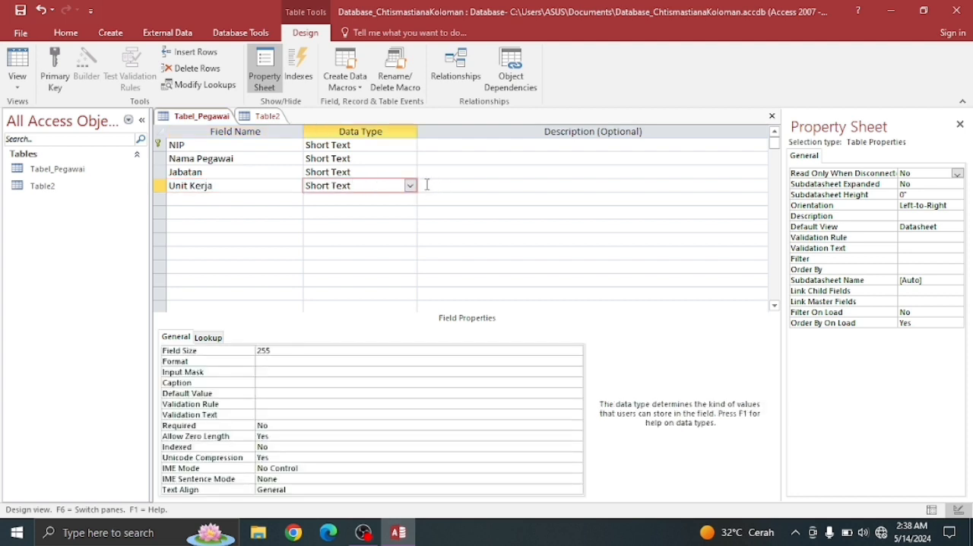
pyautogui.click(311, 350)
pyautogui.press('BackSpace')
pyautogui.press('BackSpace')
pyautogui.press('BackSpace')
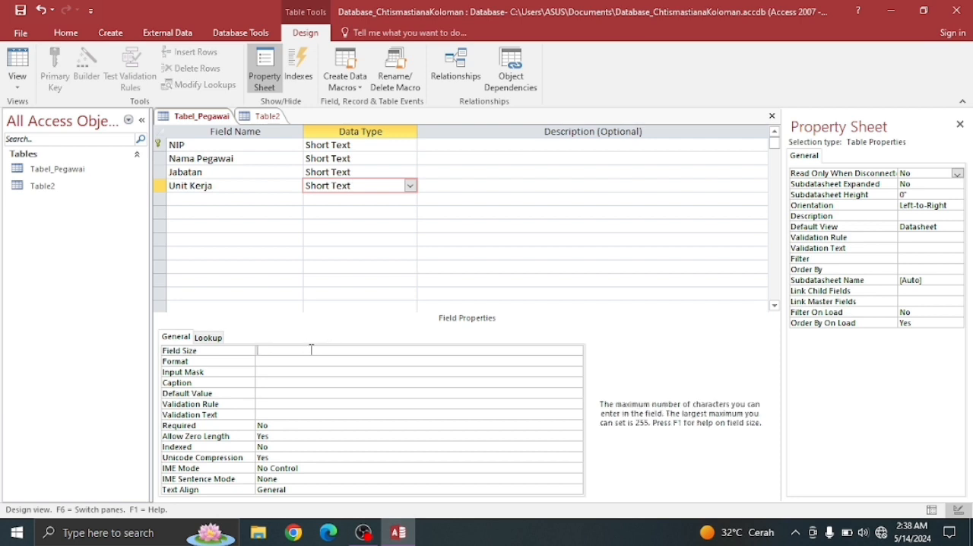
pyautogui.write('100')
# - Add a field named Tamggal Masuk below Unit Kerja with the Date/Time data type
pyautogui.click(183, 200)
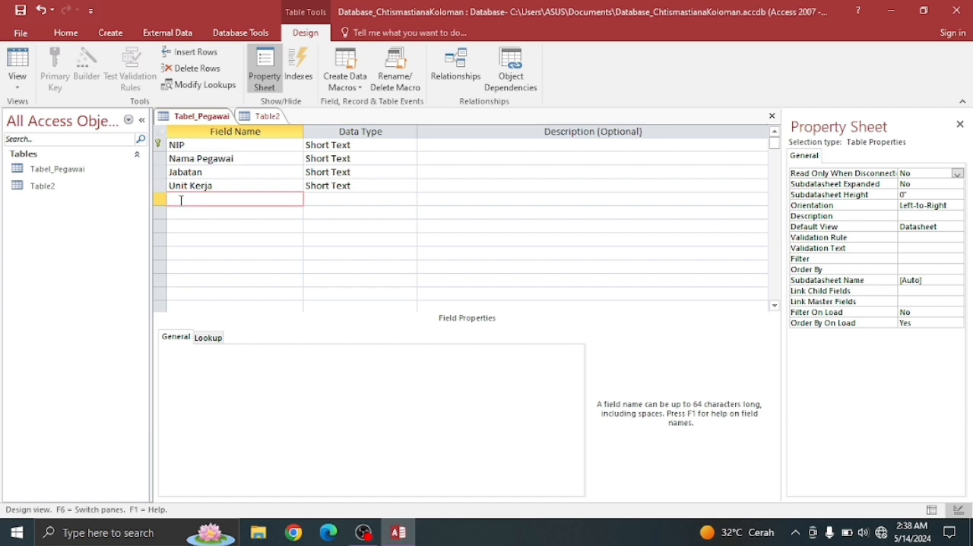
pyautogui.write('Tanggal Masuk')
pyautogui.click(314, 196)
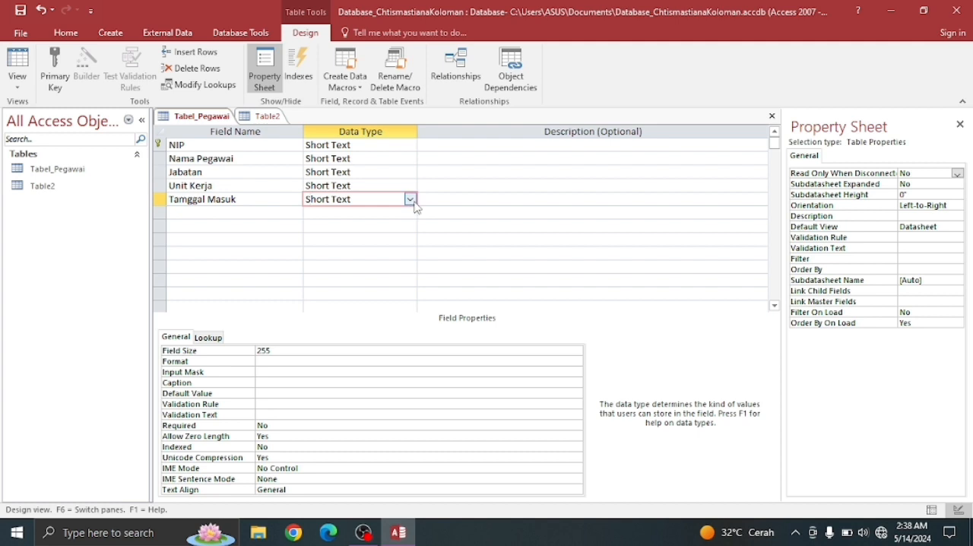
pyautogui.click(413, 202)
pyautogui.click(367, 252)
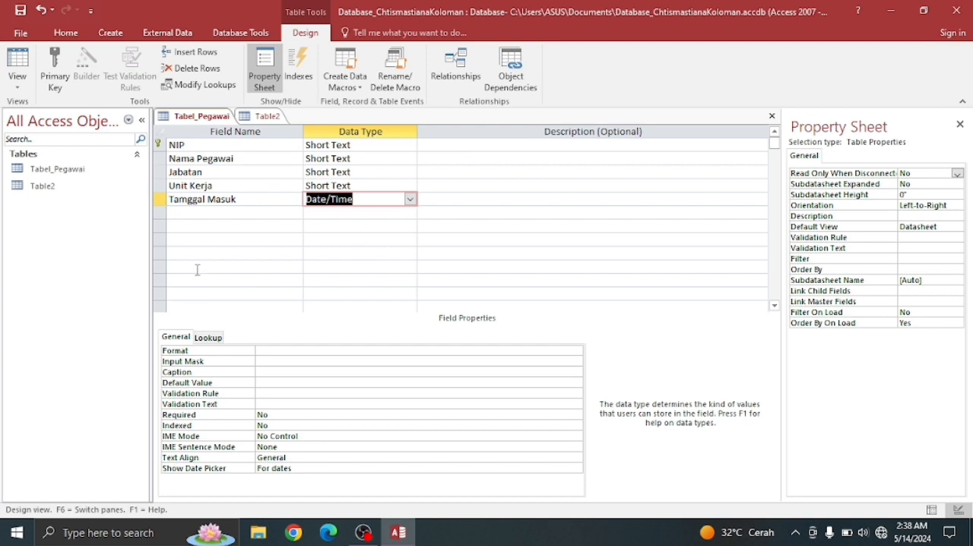
# - Add a Short Text field named Jenis Kelamin below the date field and set its field size to 10
pyautogui.click(184, 213)
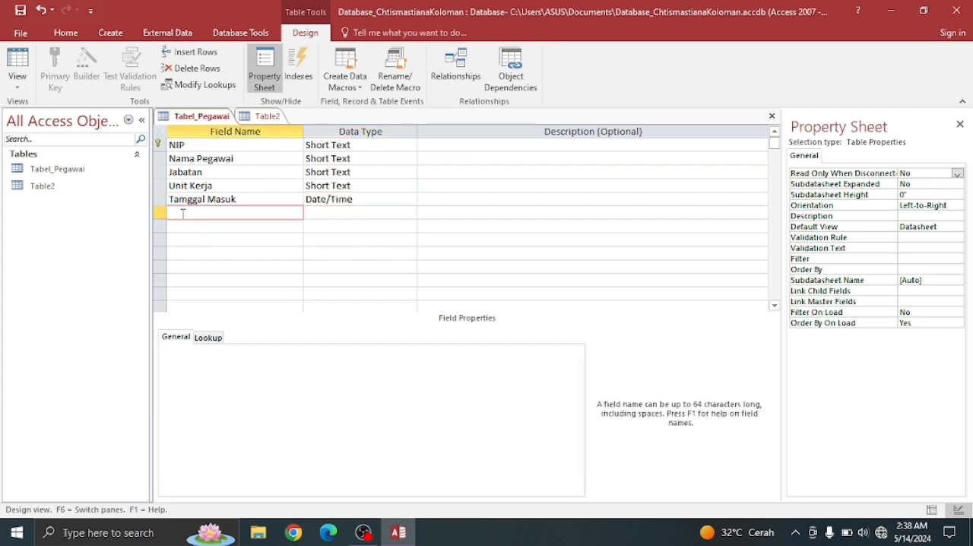
pyautogui.write('Jenis Kelamin')
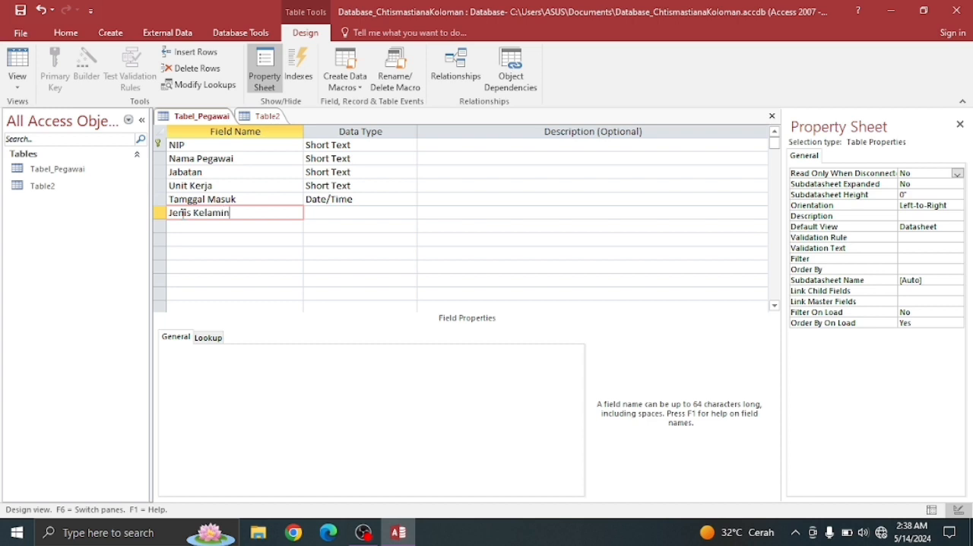
pyautogui.click(311, 213)
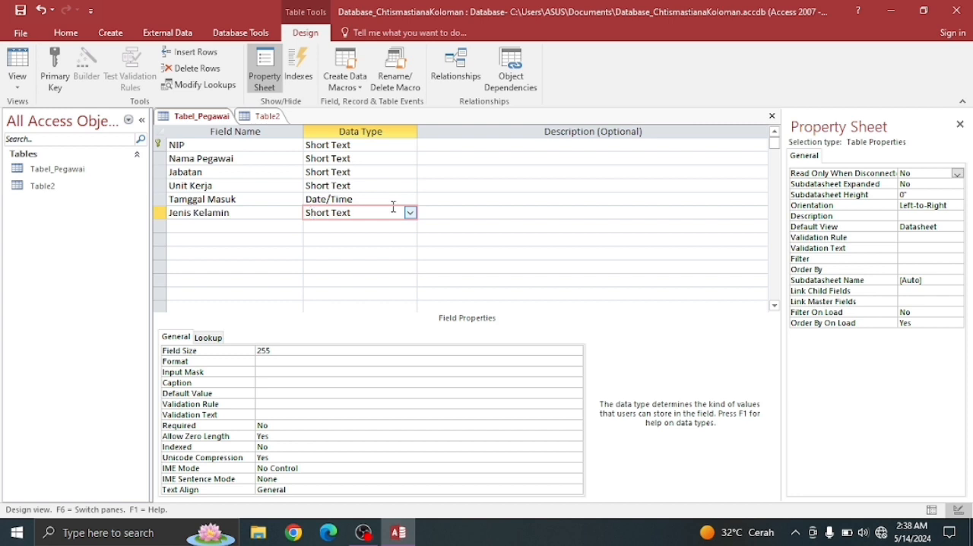
pyautogui.click(301, 355)
pyautogui.press('BackSpace')
pyautogui.press('BackSpace')
pyautogui.press('BackSpace')
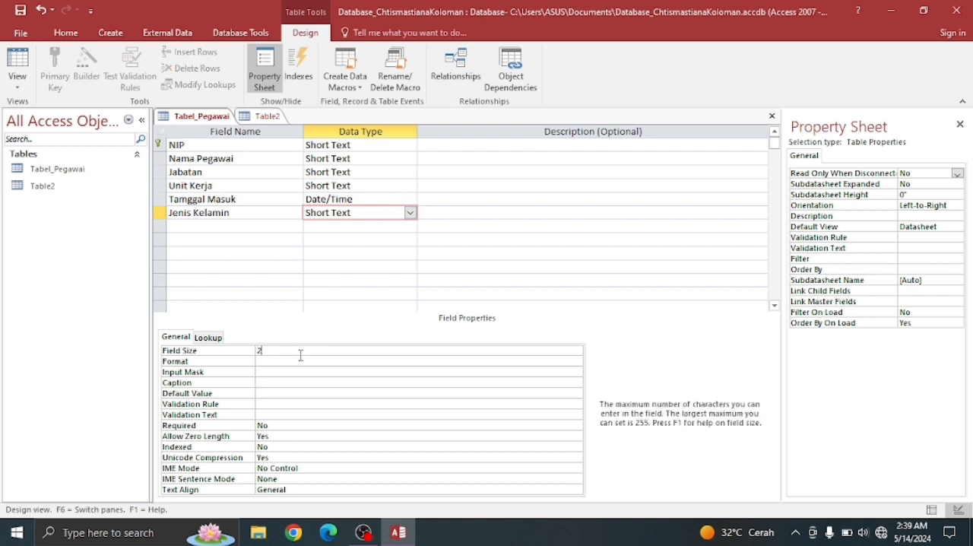
pyautogui.write('10')
# - Add a field named Email below Jenis Kelamin with the Short Text data type
pyautogui.click(226, 224)
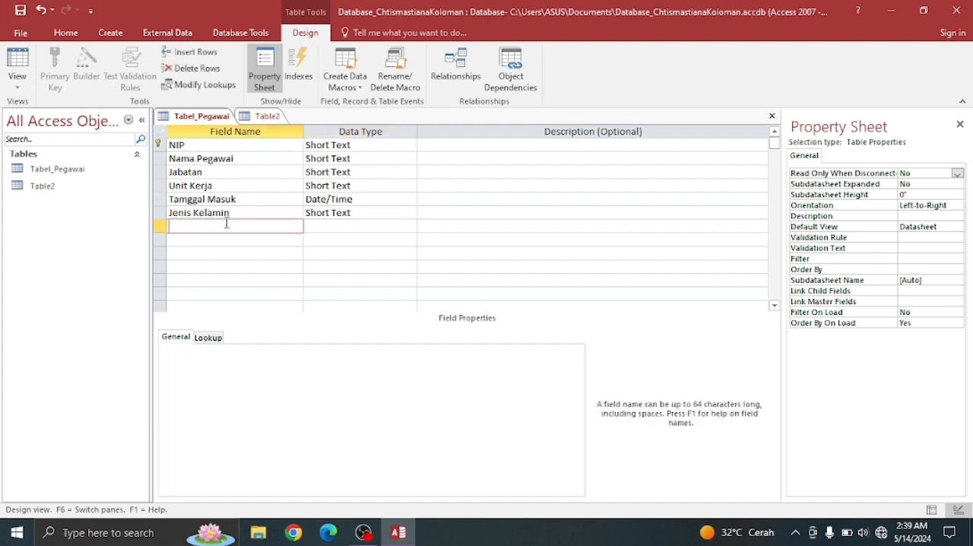
pyautogui.write('Email')
pyautogui.click(348, 226)
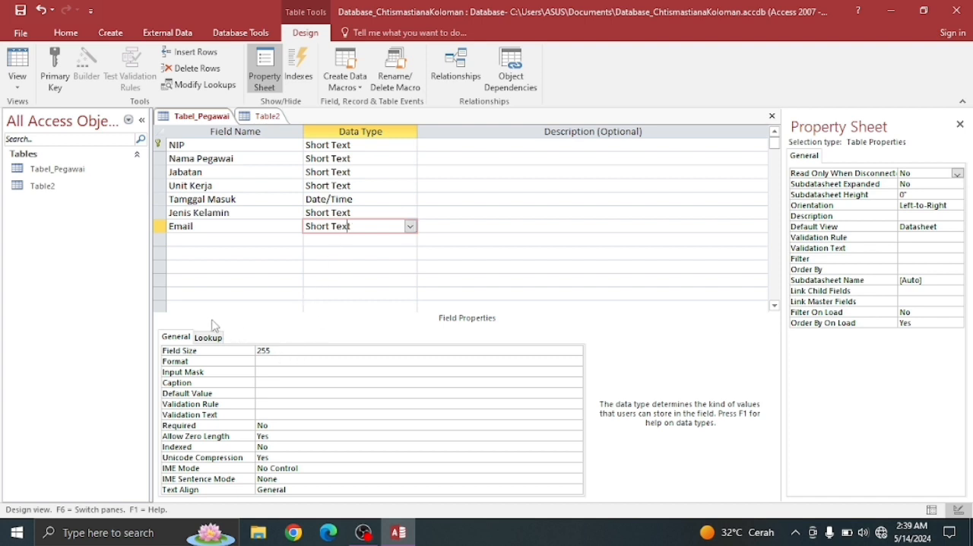
# - Add a Short Text field named Telpon below Email and set its field size to 10
pyautogui.click(183, 240)
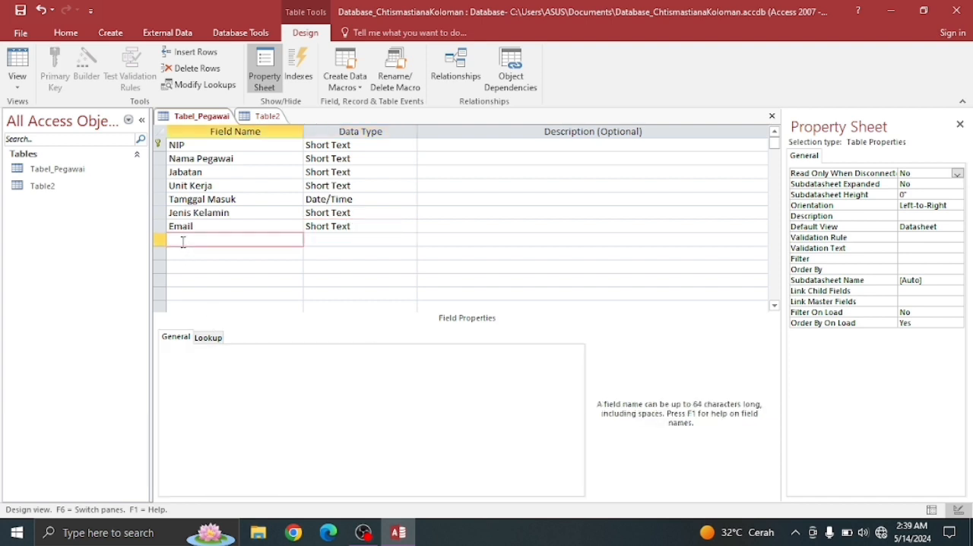
pyautogui.write('Telpon')
pyautogui.click(324, 239)
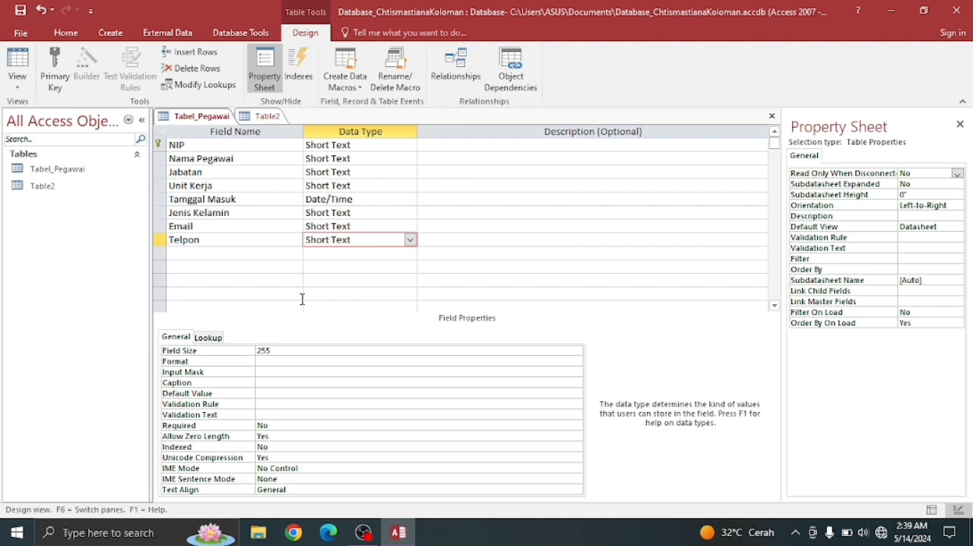
pyautogui.click(280, 353)
pyautogui.press('BackSpace')
pyautogui.press('BackSpace')
pyautogui.press('BackSpace')
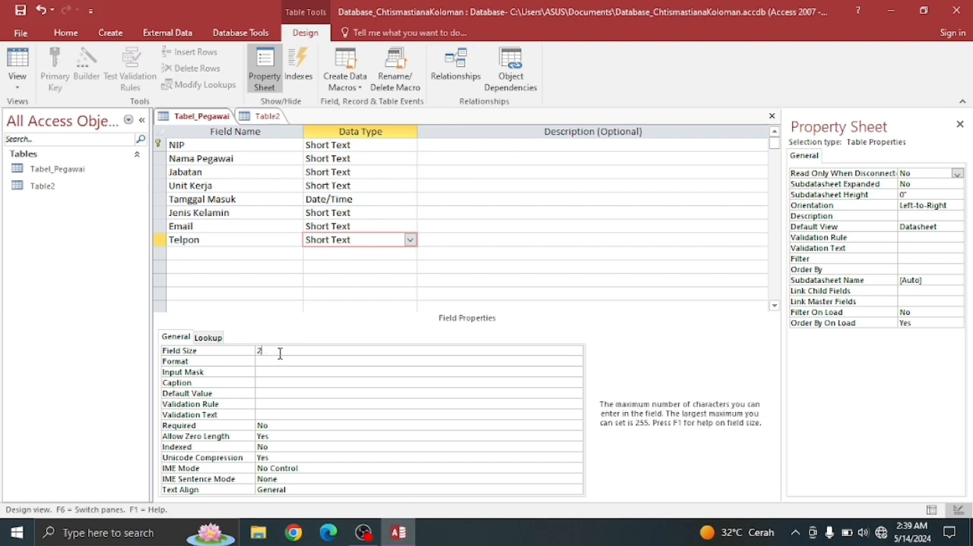
pyautogui.write('10')
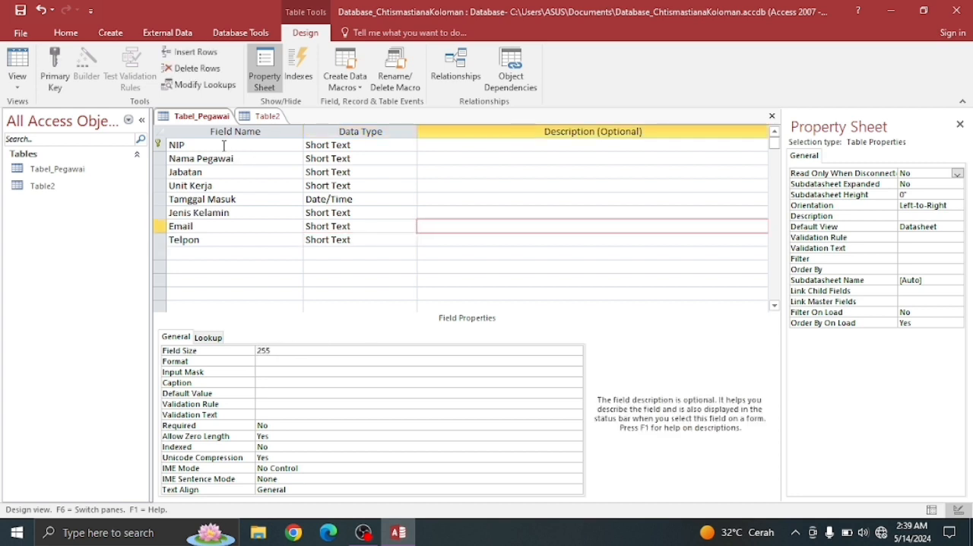
# - Save the design of Tabel_Pegawai and open Table2
pyautogui.click(224, 145)
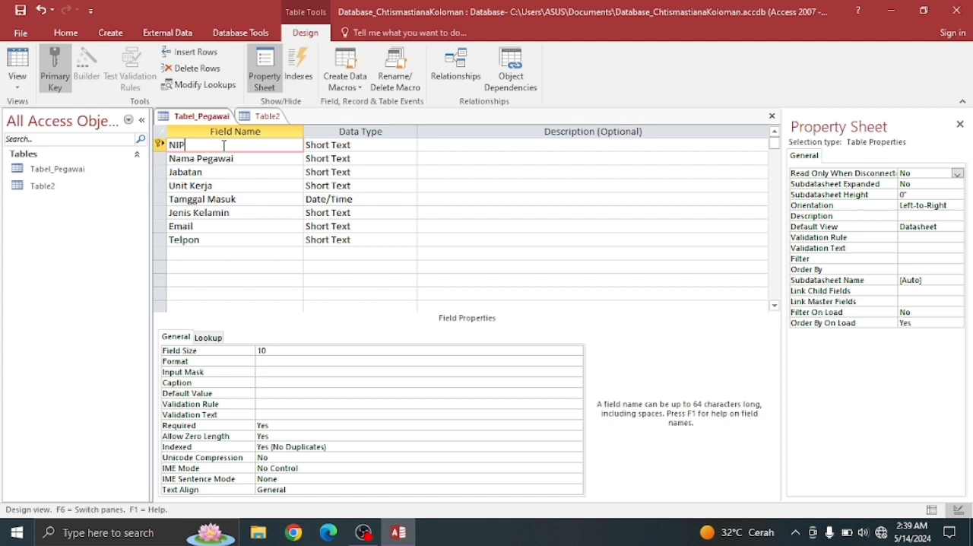
pyautogui.click(89, 195)
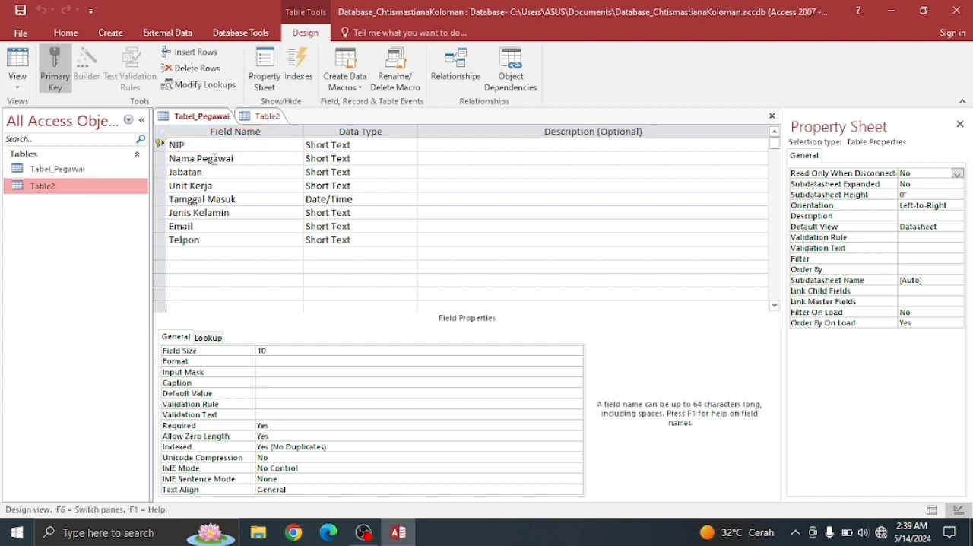
pyautogui.click(217, 159)
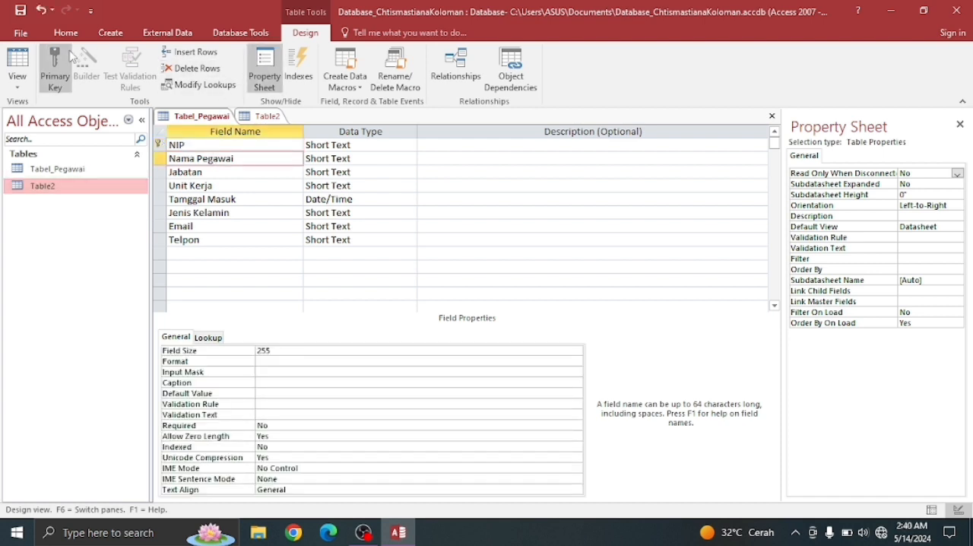
pyautogui.rightClick(199, 117)
pyautogui.click(231, 122)
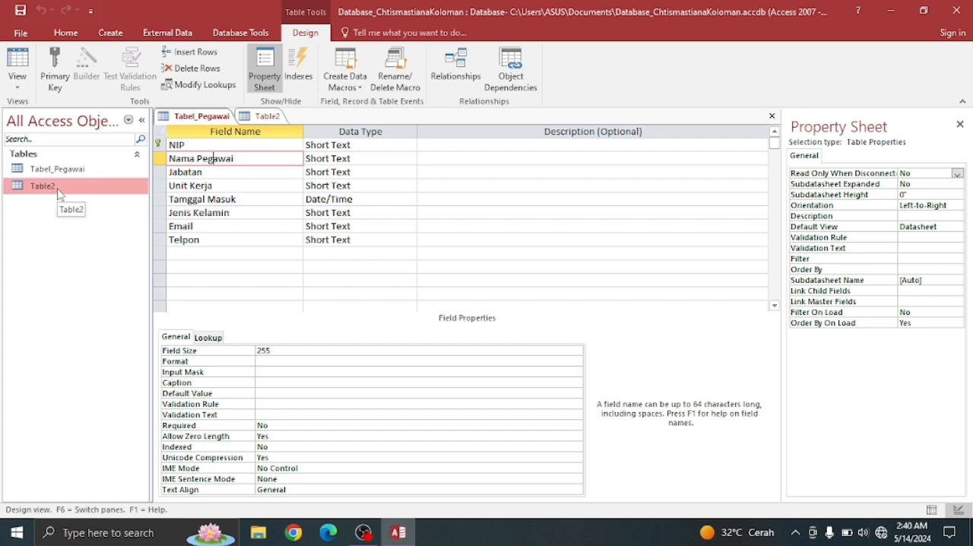
pyautogui.doubleClick(58, 190)
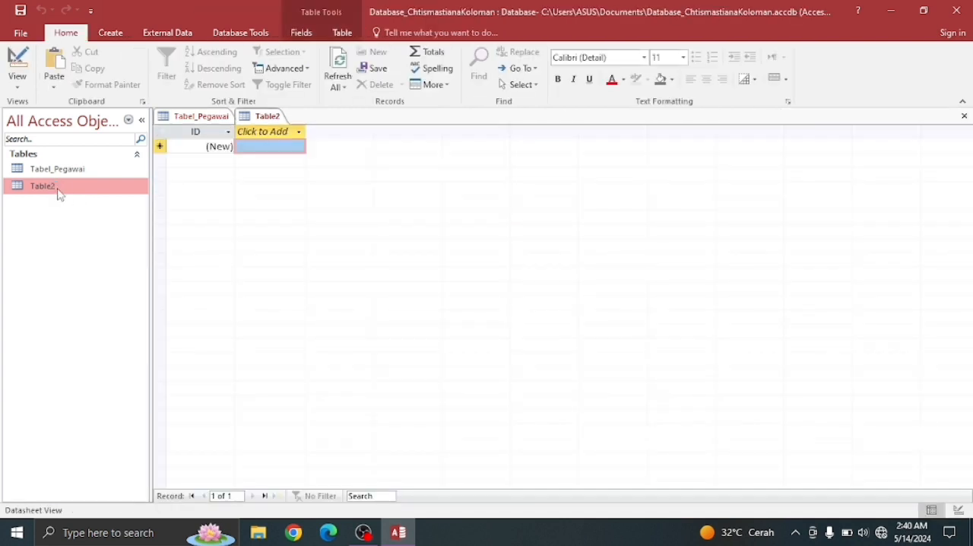
# - Switch Table2 to Design View, saving the table under the name Tabel_Evaluasi Kinerja
pyautogui.click(17, 81)
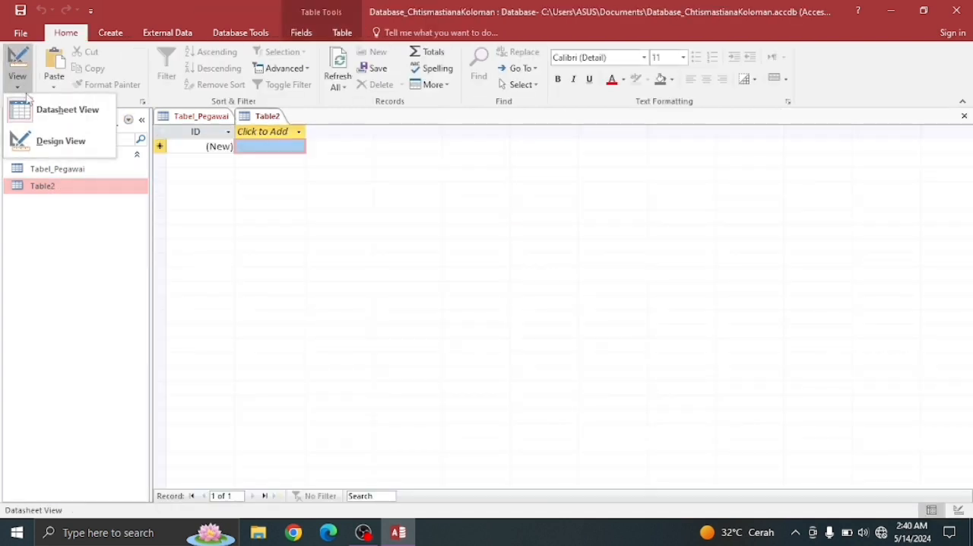
pyautogui.click(47, 137)
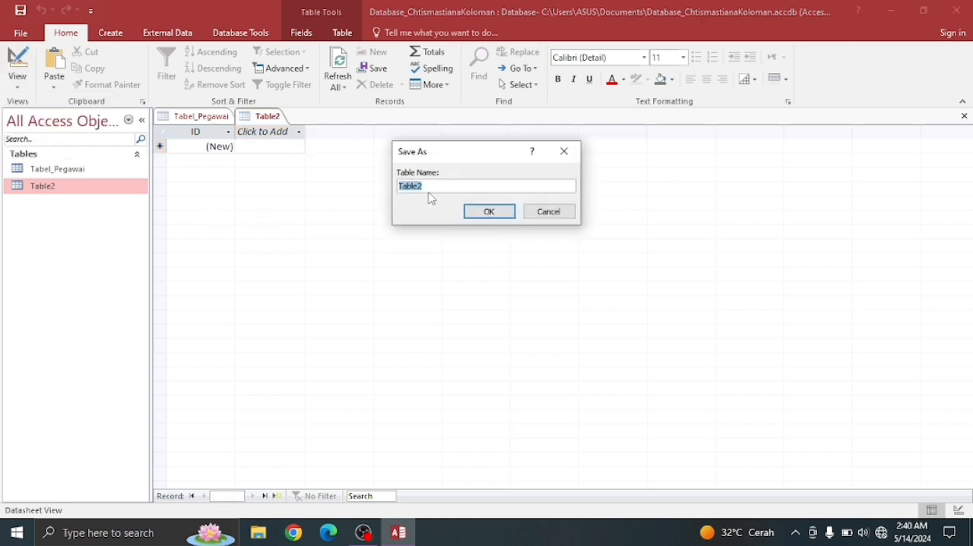
pyautogui.click(429, 189)
pyautogui.press('BackSpace')
pyautogui.press('BackSpace')
pyautogui.write('el_Evaluasi Kinerja')
pyautogui.click(488, 212)
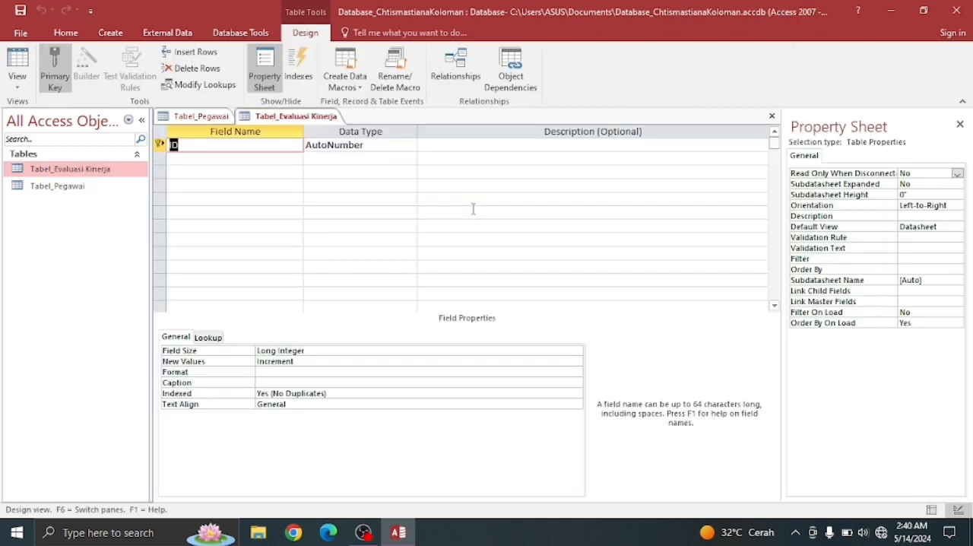
# - Rename the ID primary key field as ID_Evaluasi and keep its AutoNumber data type
pyautogui.click(233, 145)
pyautogui.write('_Evaluasi')
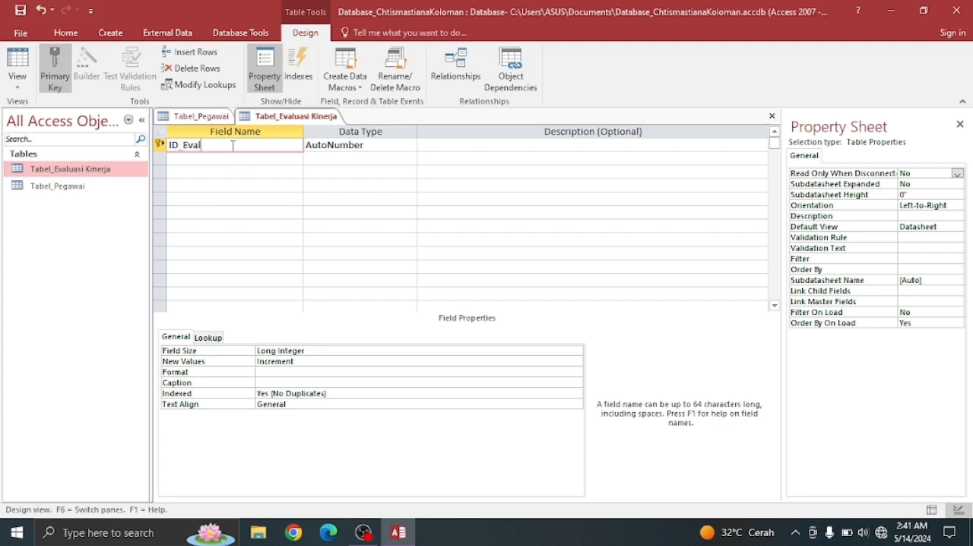
pyautogui.click(374, 151)
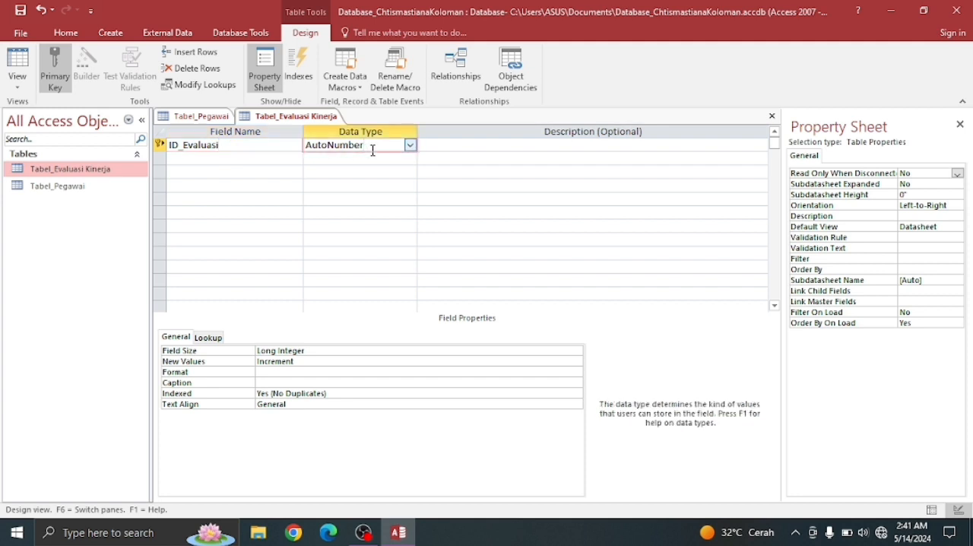
# - Add a Short Text field named NIP Pegawai below ID_Evaluasi
pyautogui.click(212, 158)
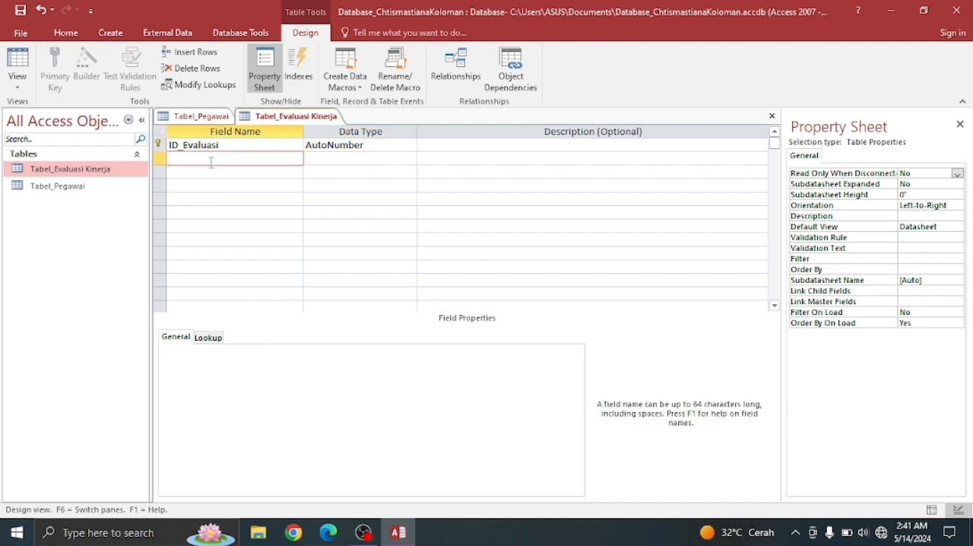
pyautogui.write('NIP Pegawai')
pyautogui.click(328, 163)
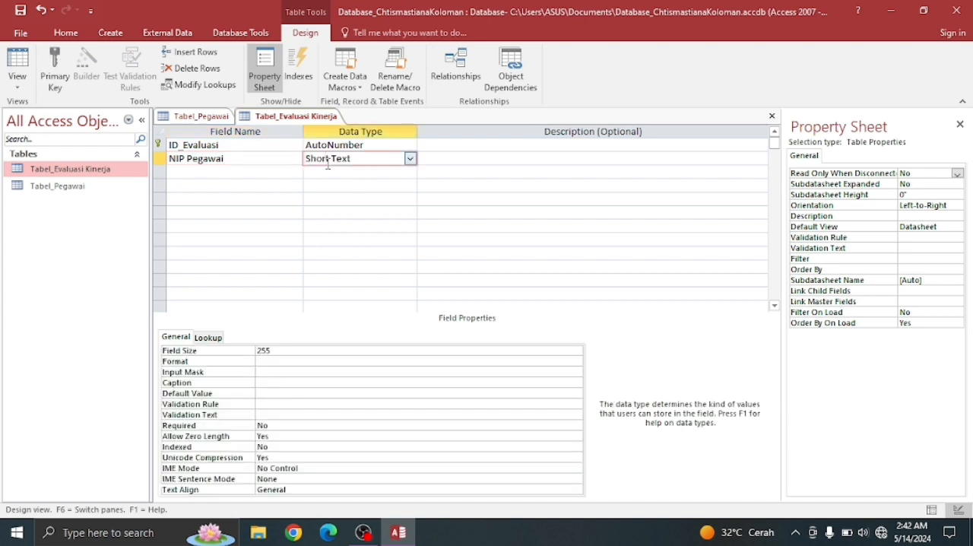
# - Set the NIP Pegawai field size to 10 and its Indexed property to Yes (No Duplicates)
pyautogui.click(298, 351)
pyautogui.press('BackSpace')
pyautogui.press('BackSpace')
pyautogui.press('BackSpace')
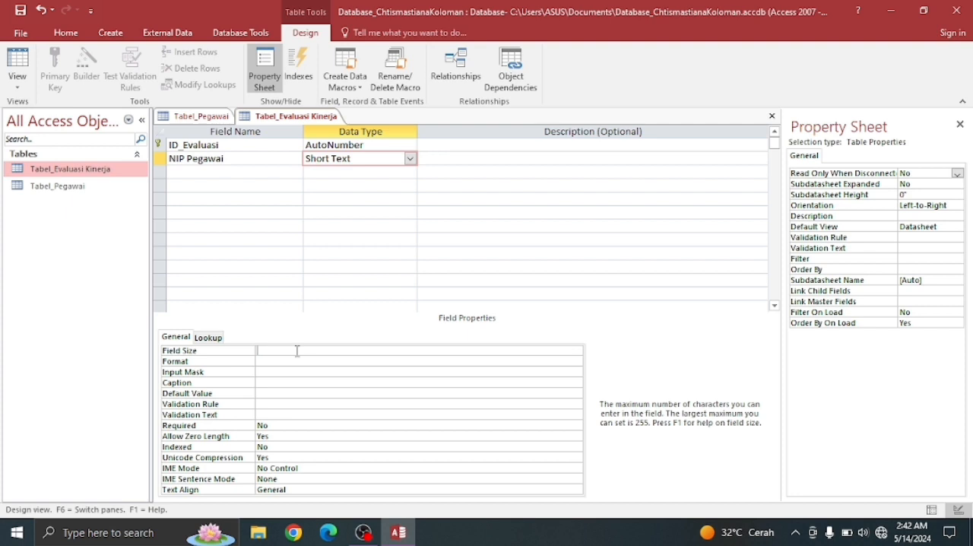
pyautogui.write('10')
pyautogui.click(576, 447)
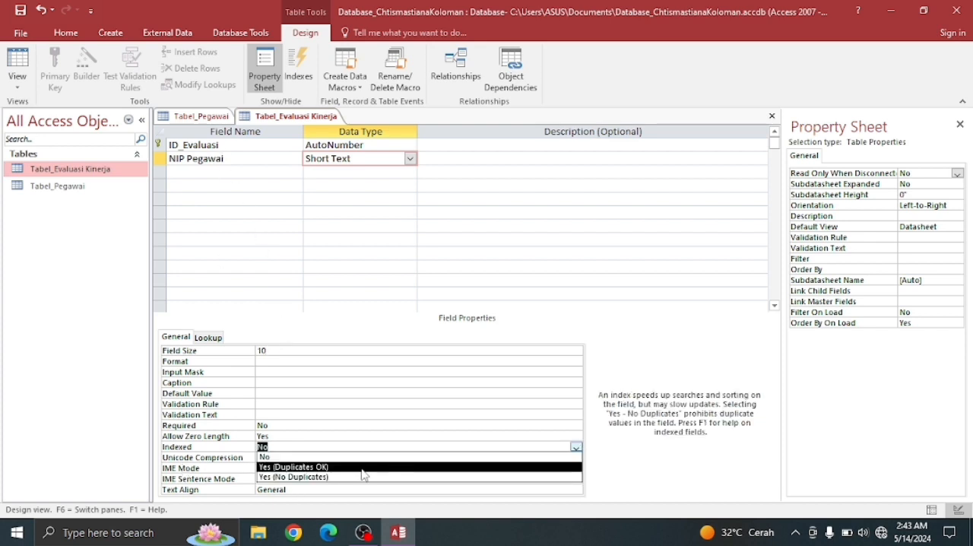
pyautogui.click(339, 477)
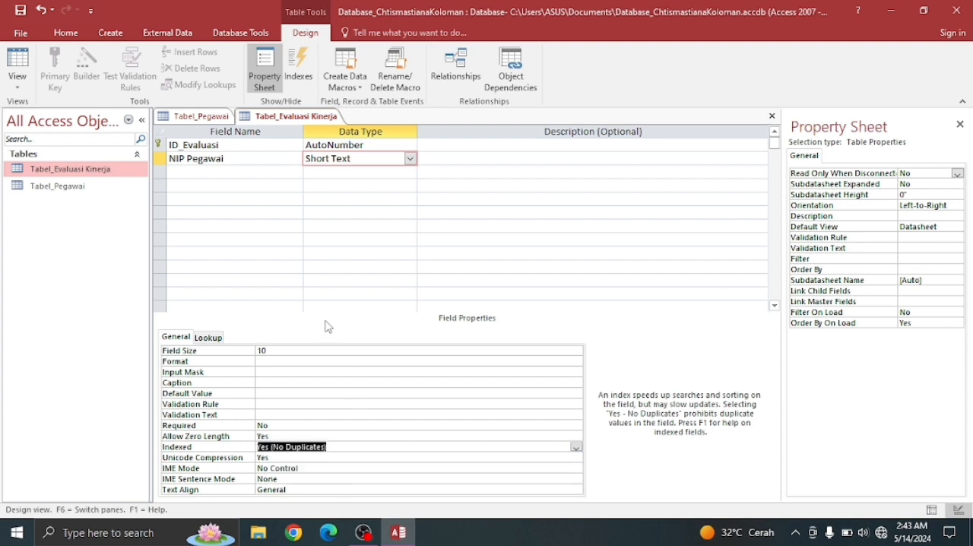
# - Add a field named ID Kriteria below NIP Pegawai and rename the primary key field as ID Evaluasi, without the underscore
pyautogui.click(227, 174)
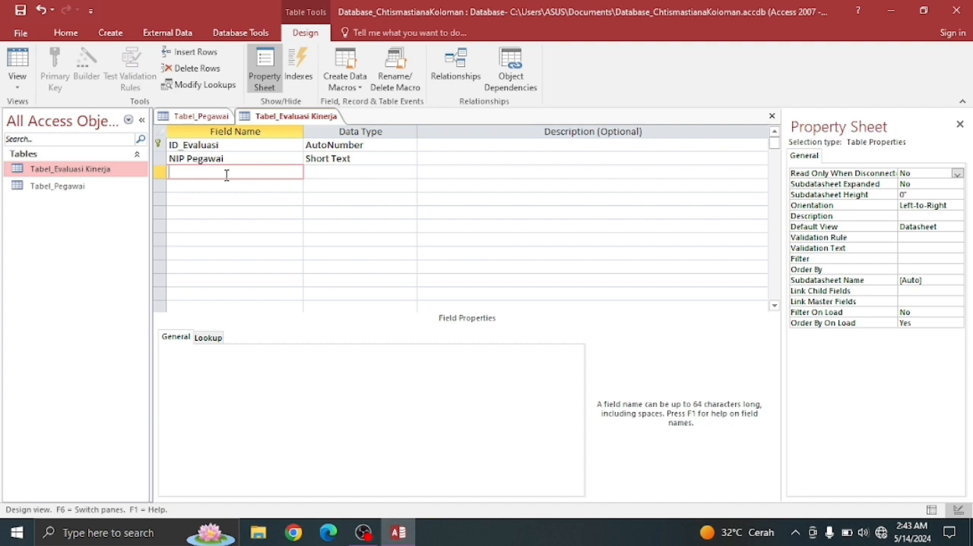
pyautogui.write('ID')
pyautogui.click(184, 145)
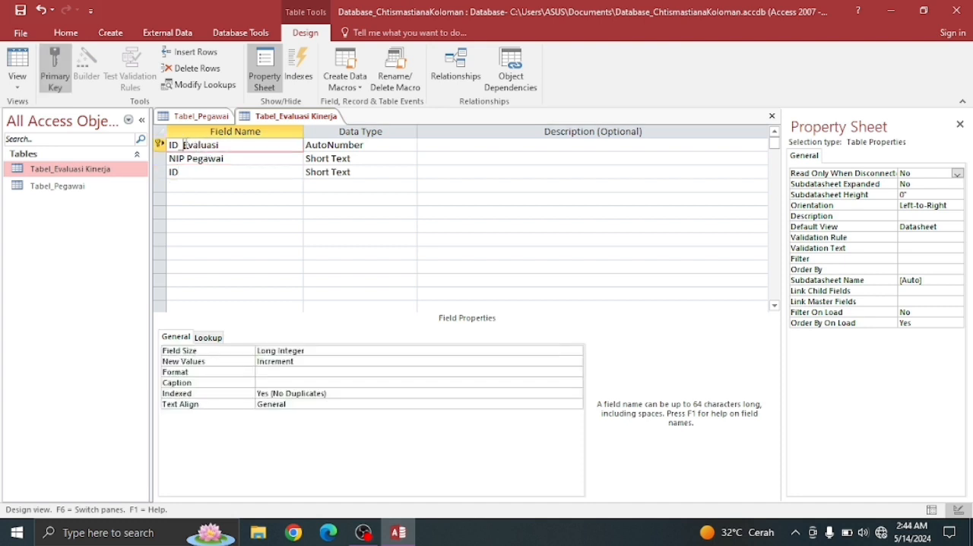
pyautogui.press('BackSpace')
pyautogui.click(192, 176)
pyautogui.write('Kriteri')
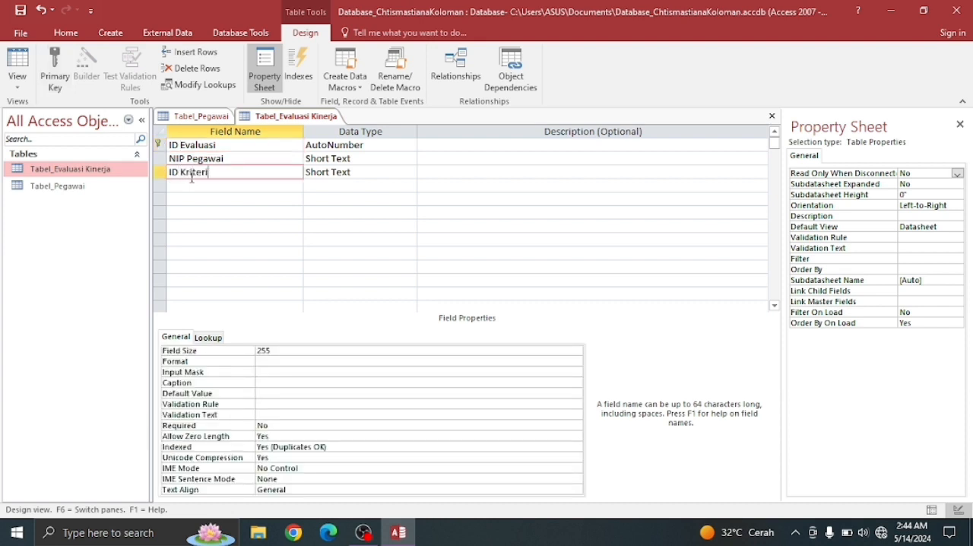
pyautogui.write('a')
# - Set the ID Kriteria data type to Number and its Indexed property to Yes (No Duplicates)
pyautogui.click(367, 173)
pyautogui.click(410, 173)
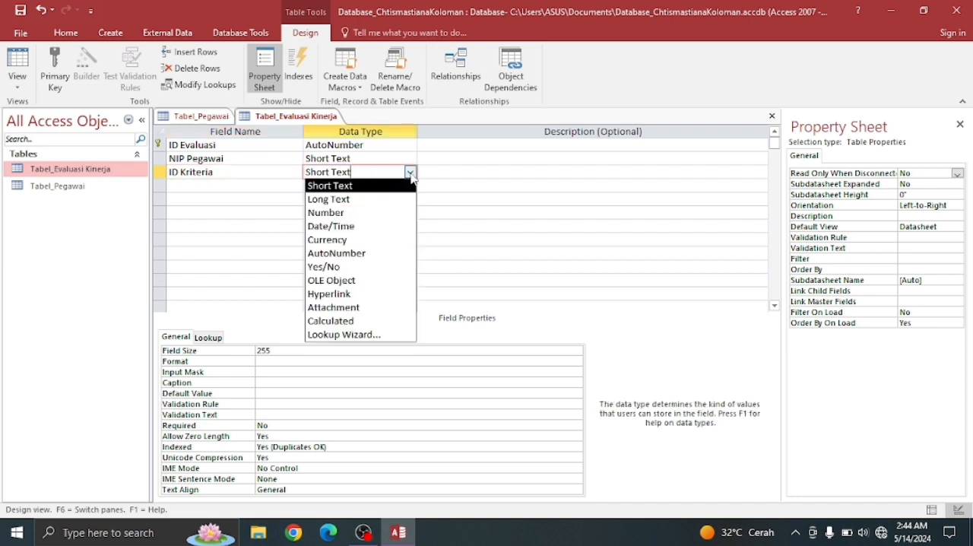
pyautogui.click(341, 214)
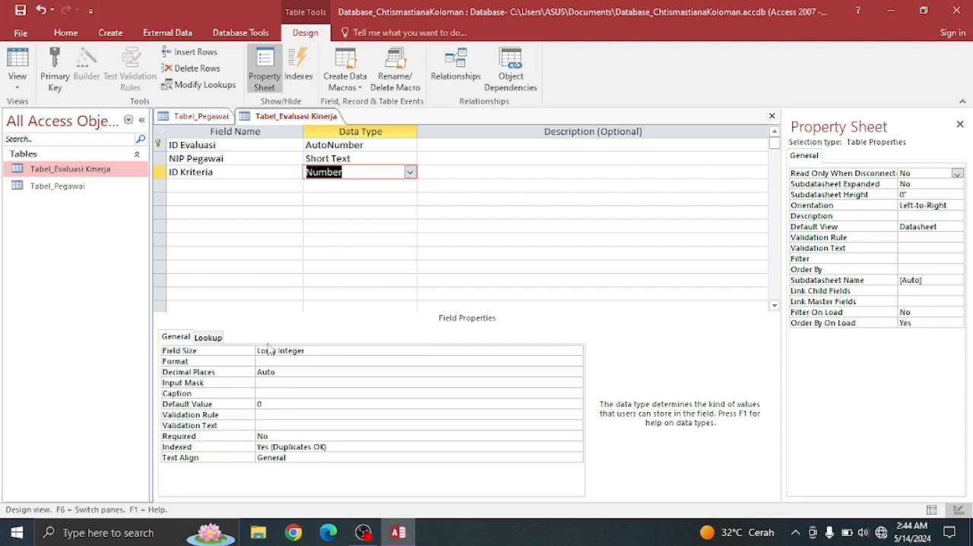
pyautogui.click(382, 448)
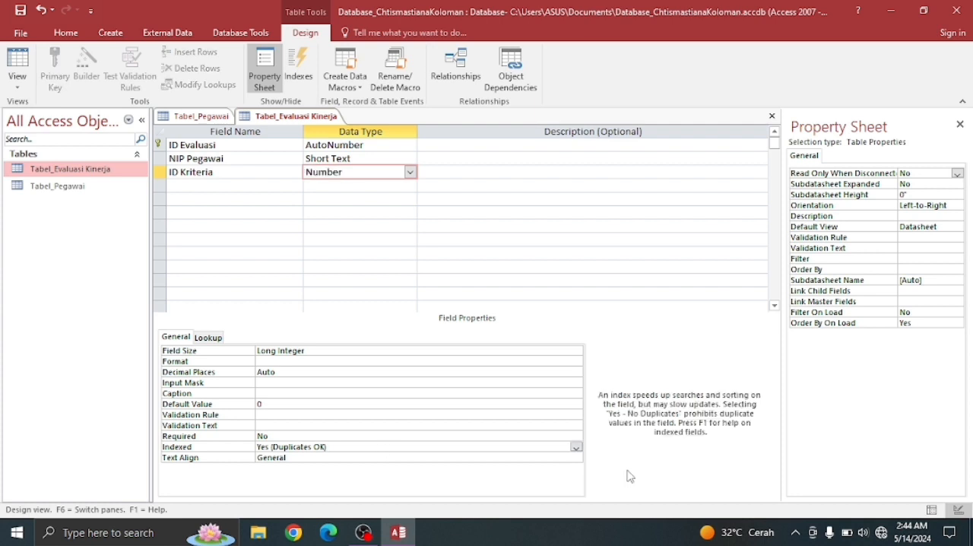
pyautogui.click(577, 449)
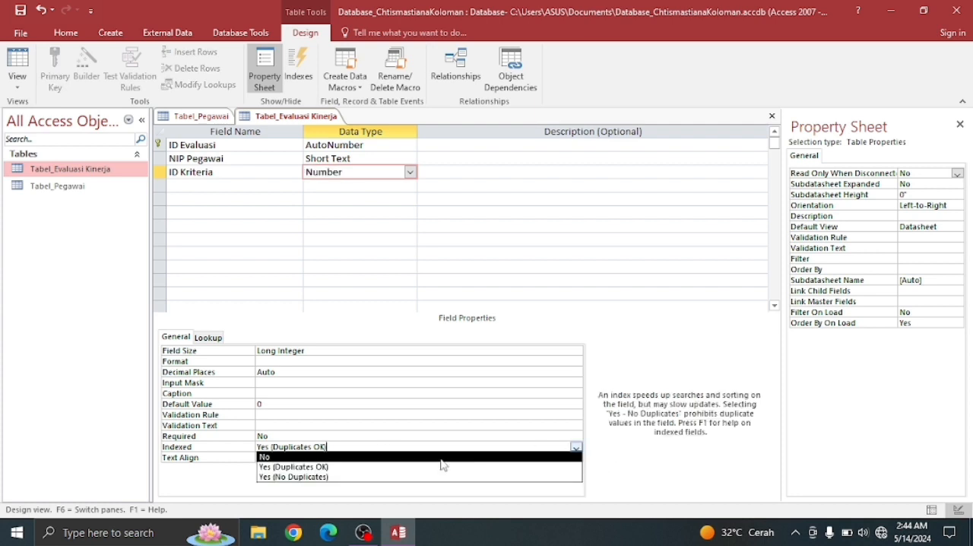
pyautogui.click(336, 478)
# - Add a field named Tanggal Evaluasi below ID Kriteria with the Date/Time data type
pyautogui.click(229, 188)
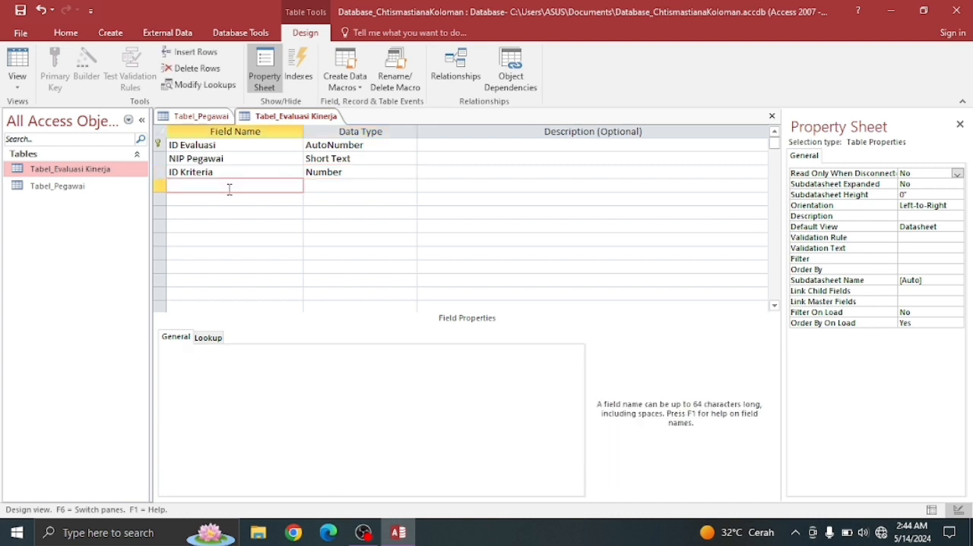
pyautogui.write('Tanggal Evaluasi')
pyautogui.click(331, 185)
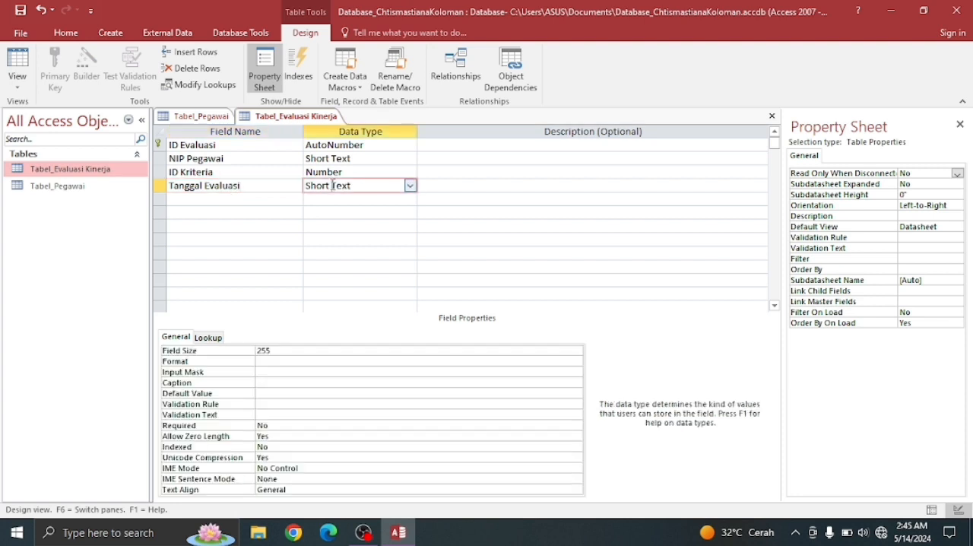
pyautogui.click(410, 185)
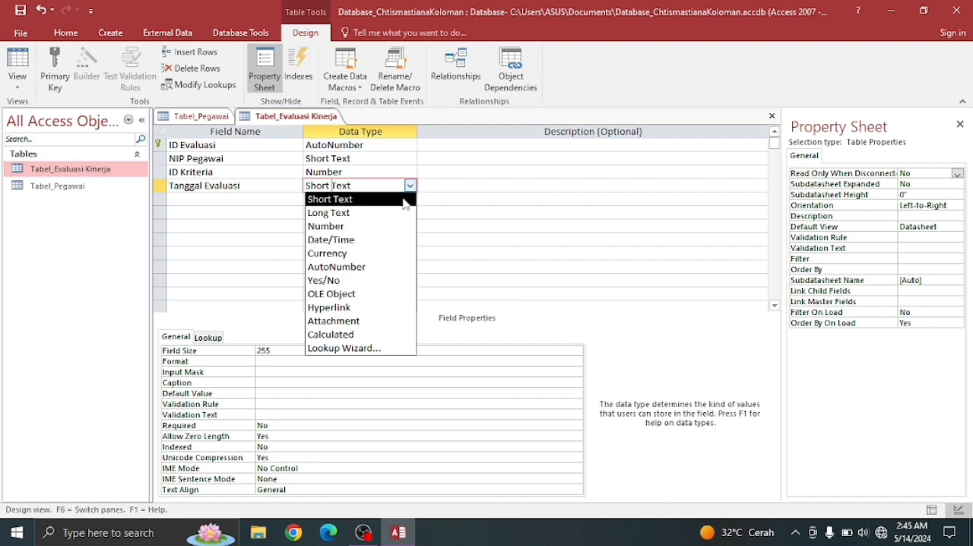
pyautogui.click(327, 240)
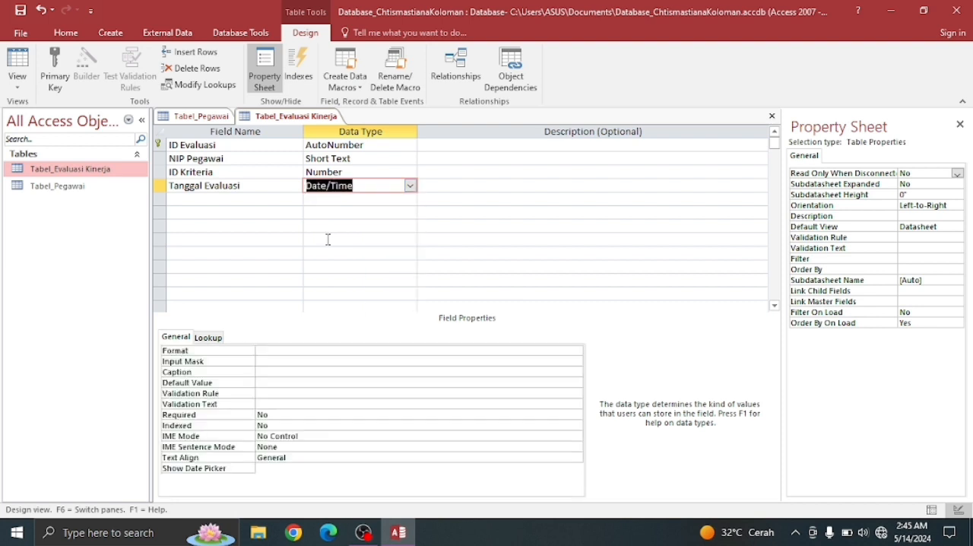
# - Add a Number field named Nilai Kerja below Tanggal Evaluasi and set its field size to Double
pyautogui.click(237, 197)
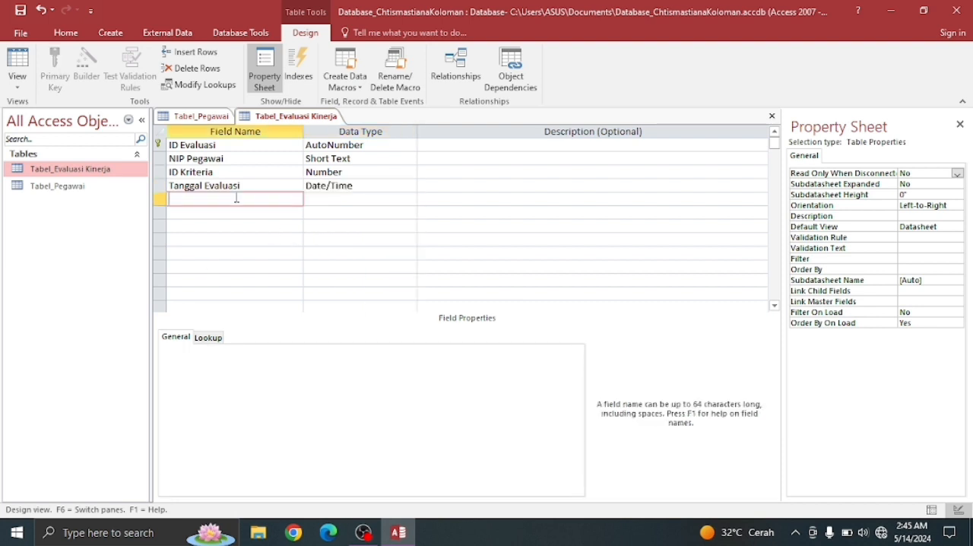
pyautogui.write('Nilai Kerja')
pyautogui.click(327, 199)
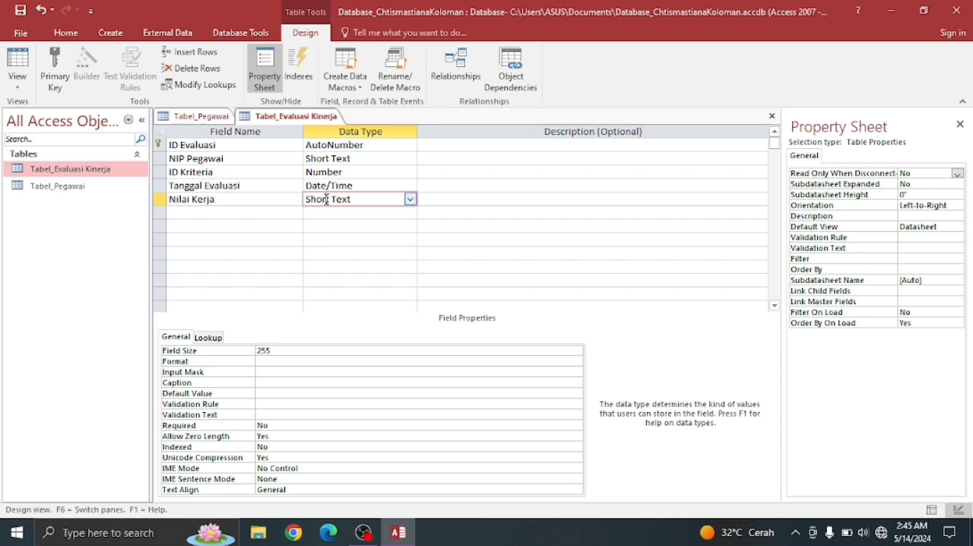
pyautogui.click(410, 199)
pyautogui.click(331, 239)
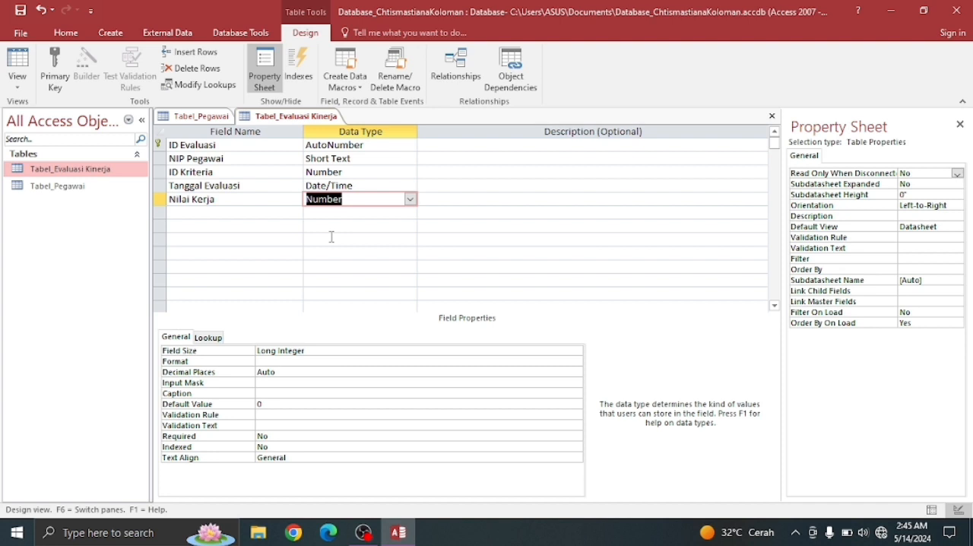
pyautogui.click(289, 350)
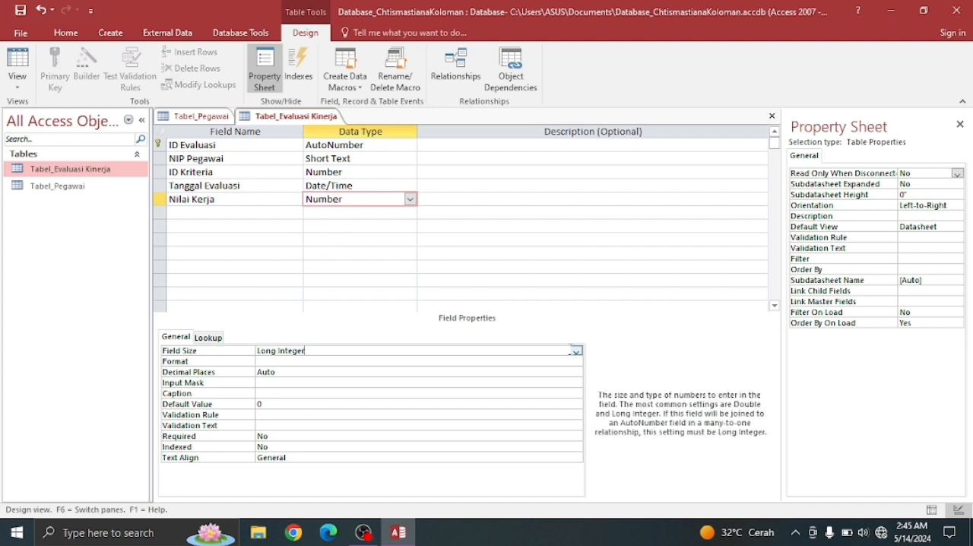
pyautogui.click(576, 351)
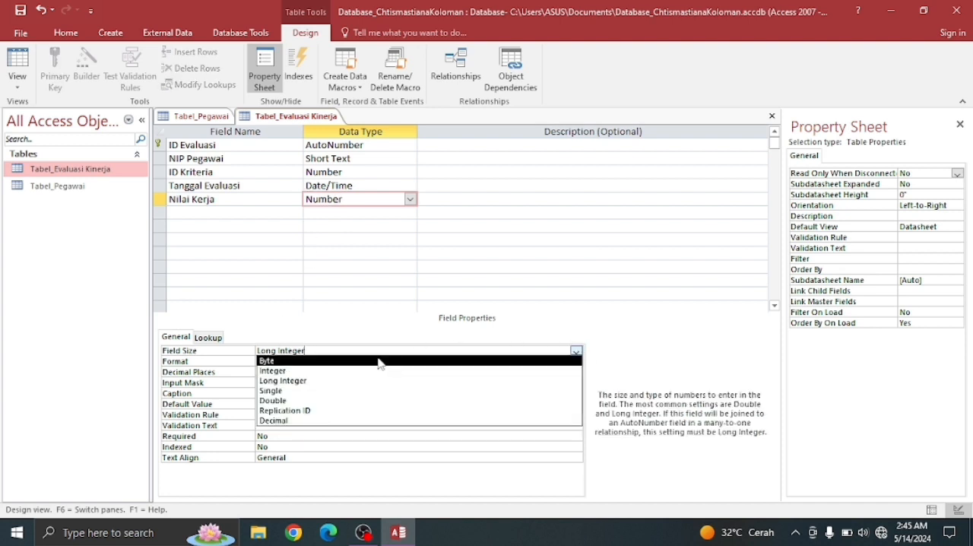
pyautogui.click(311, 401)
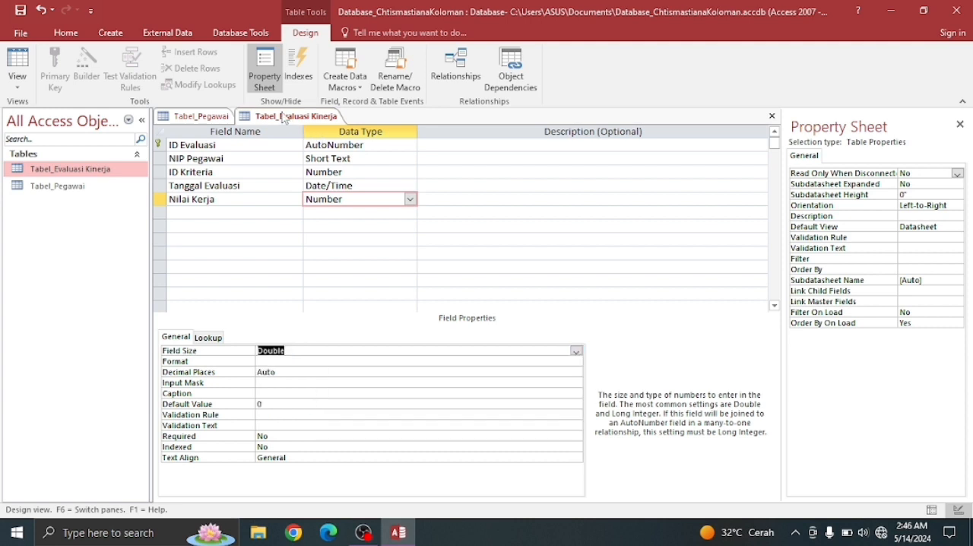
# - Save the design of Tabel_Evaluasi Kinerja and create a new table
pyautogui.rightClick(283, 120)
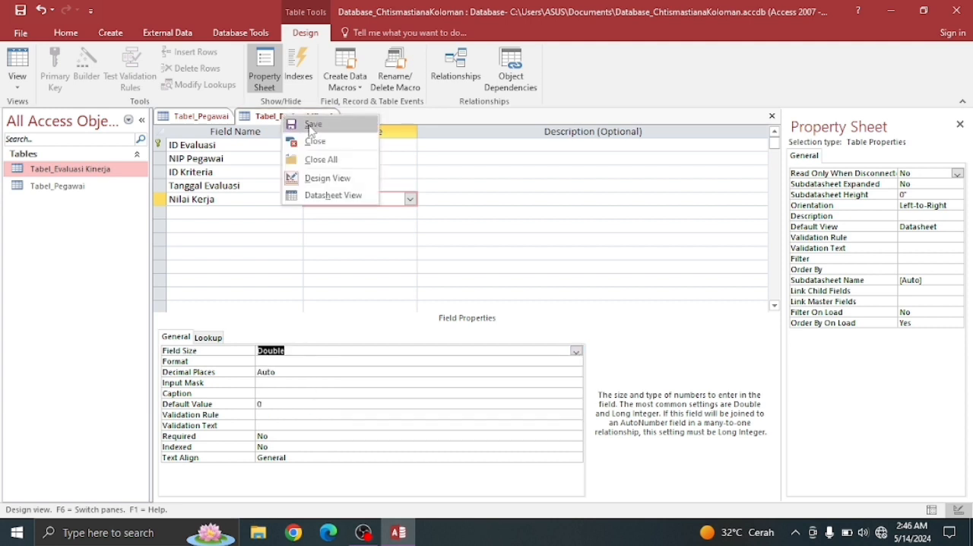
pyautogui.click(310, 124)
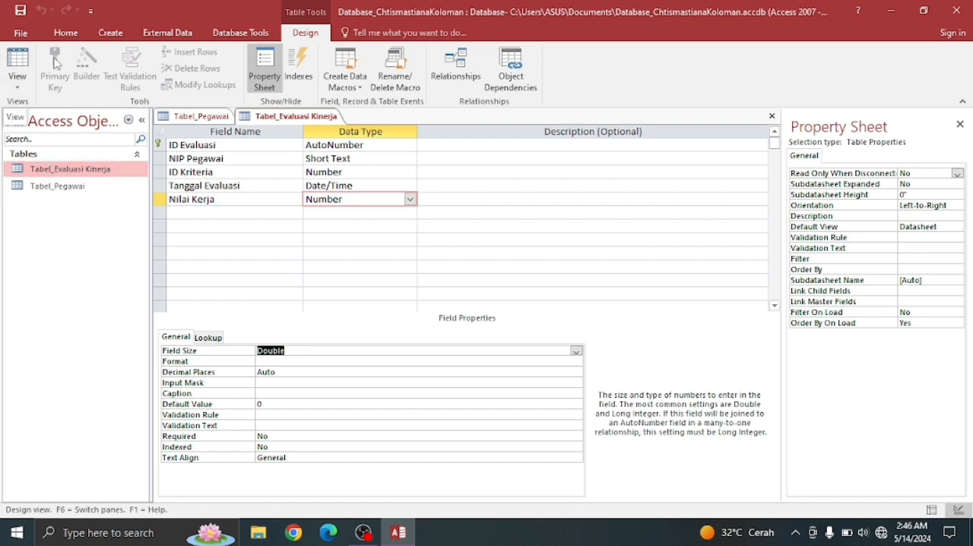
pyautogui.click(109, 42)
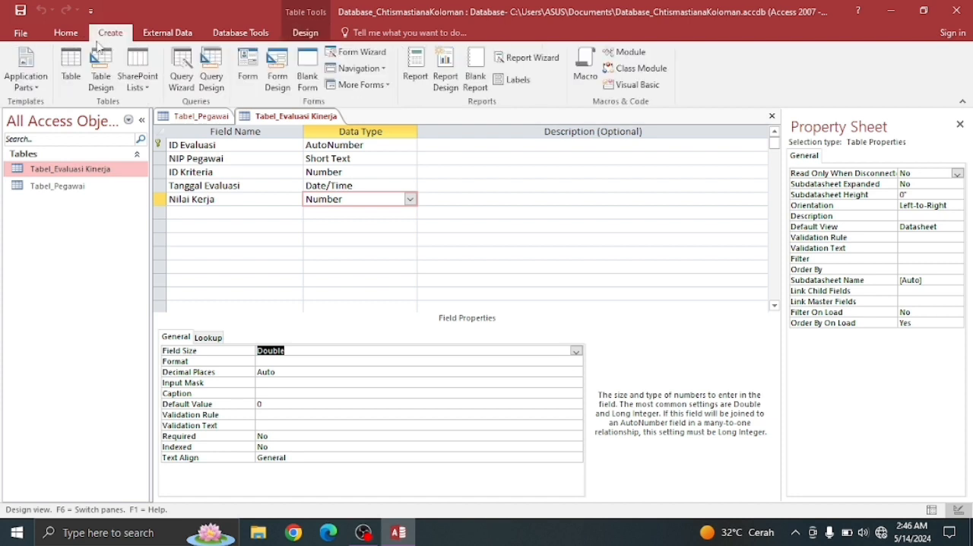
pyautogui.click(70, 67)
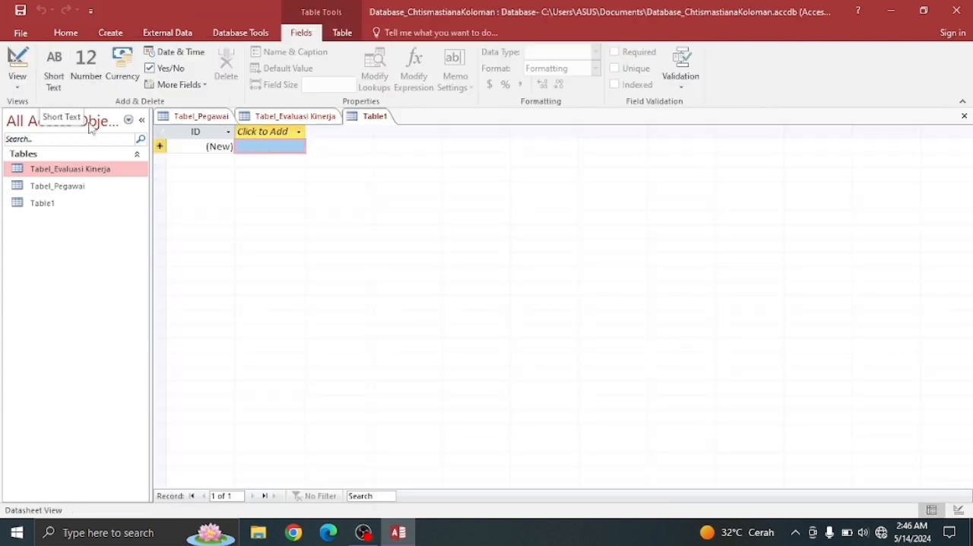
# - Switch the new table to Design View, saving it as Tabel_Kriteria Penilaian
pyautogui.click(46, 204)
pyautogui.rightClick(46, 205)
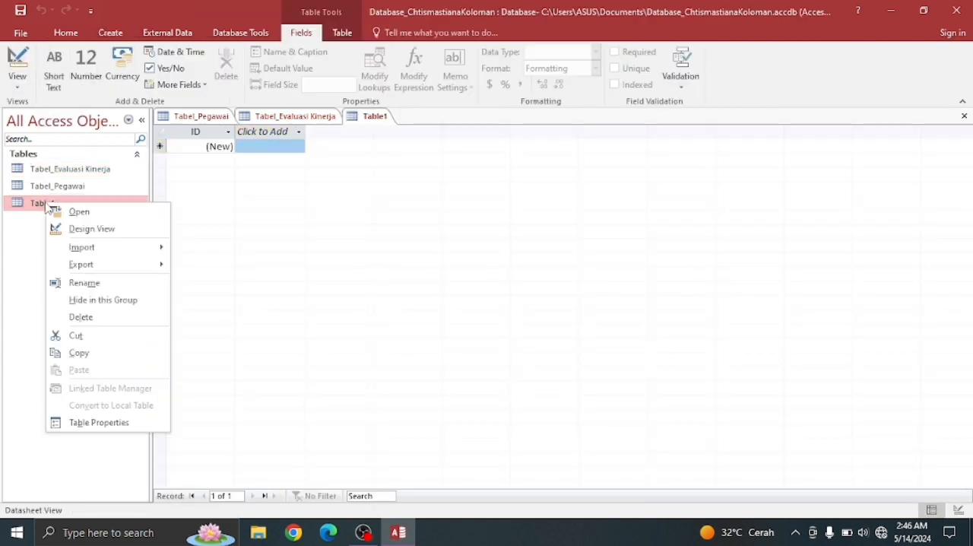
pyautogui.click(82, 228)
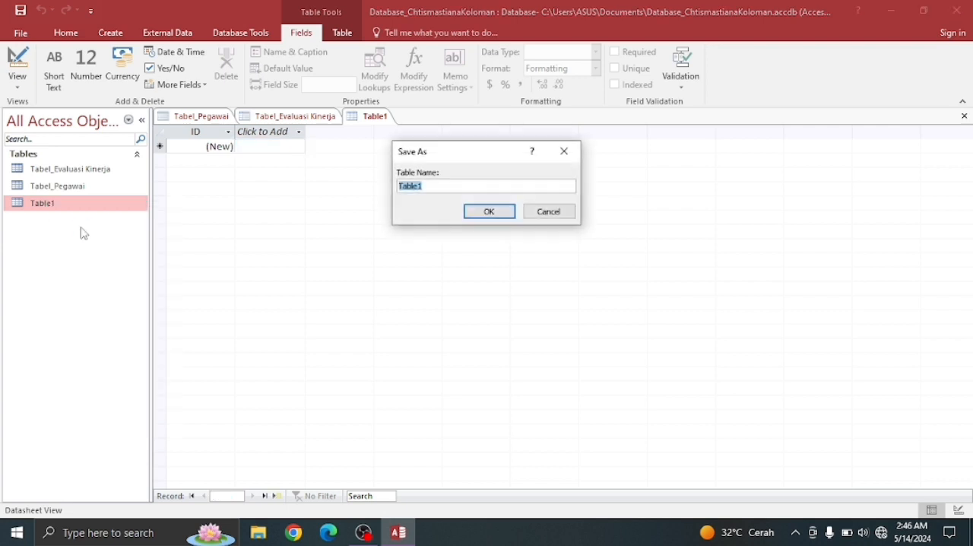
pyautogui.click(452, 187)
pyautogui.press('BackSpace')
pyautogui.press('BackSpace')
pyautogui.press('BackSpace')
pyautogui.write('el_')
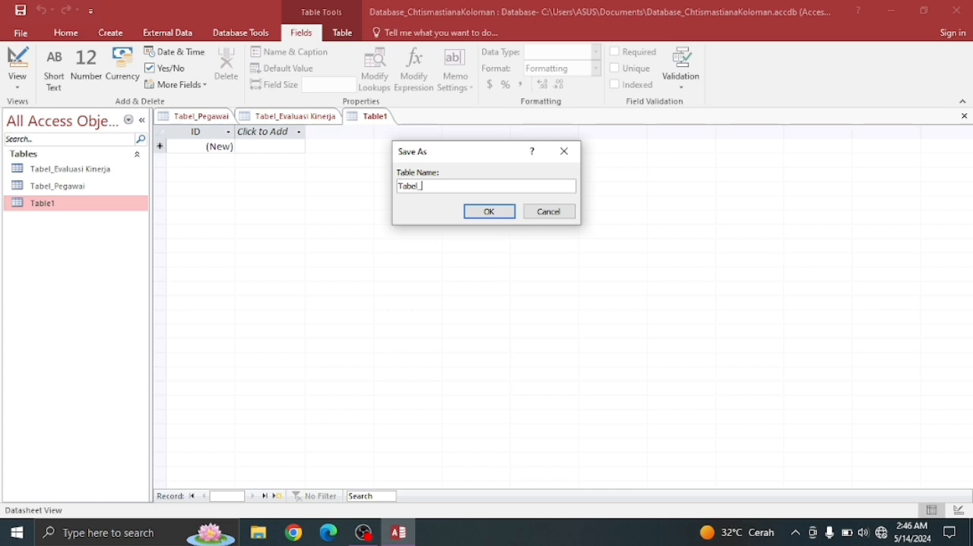
pyautogui.write('Kriteria Pen')
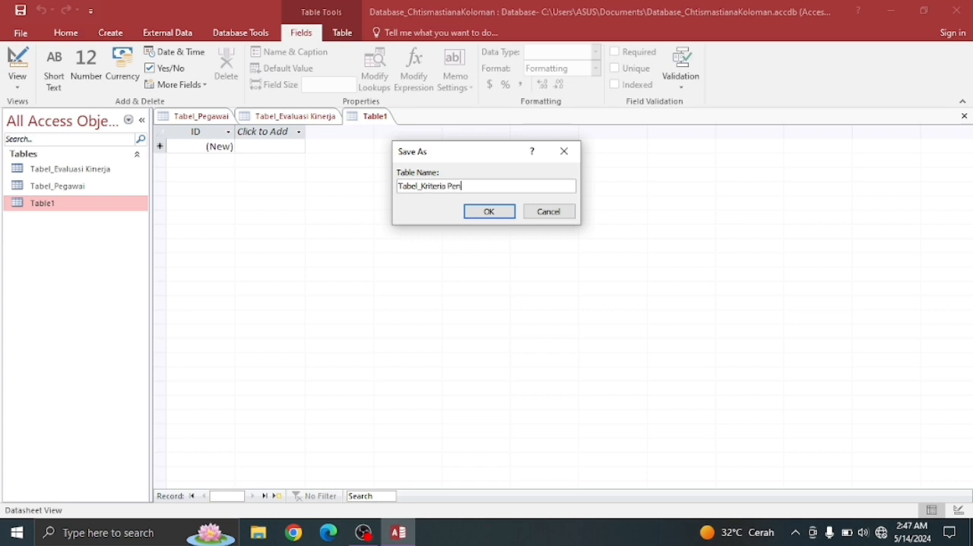
pyautogui.write('ilaian')
pyautogui.click(490, 211)
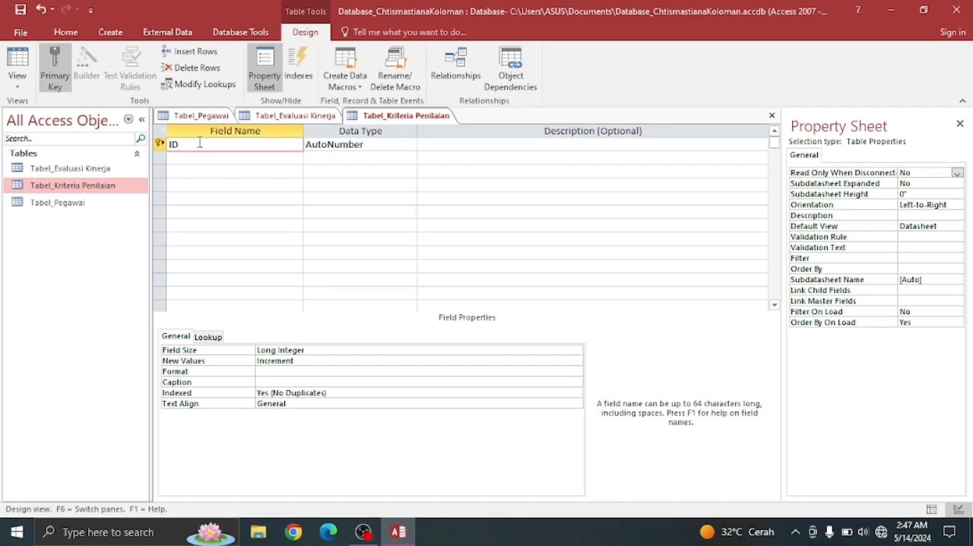
# - Rename the ID primary key field to ID Kriteria and set its data type to Number
pyautogui.write('Kriteria')
pyautogui.click(339, 144)
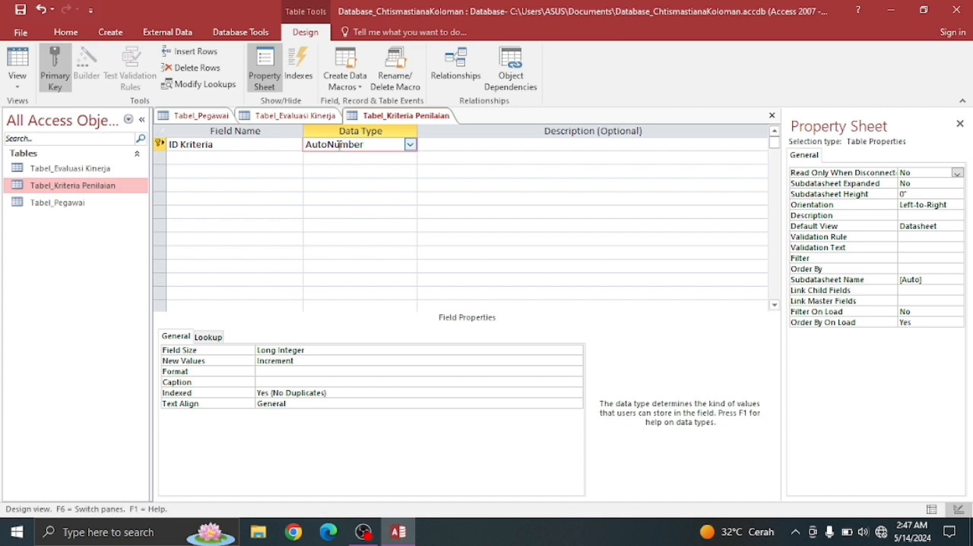
pyautogui.click(410, 145)
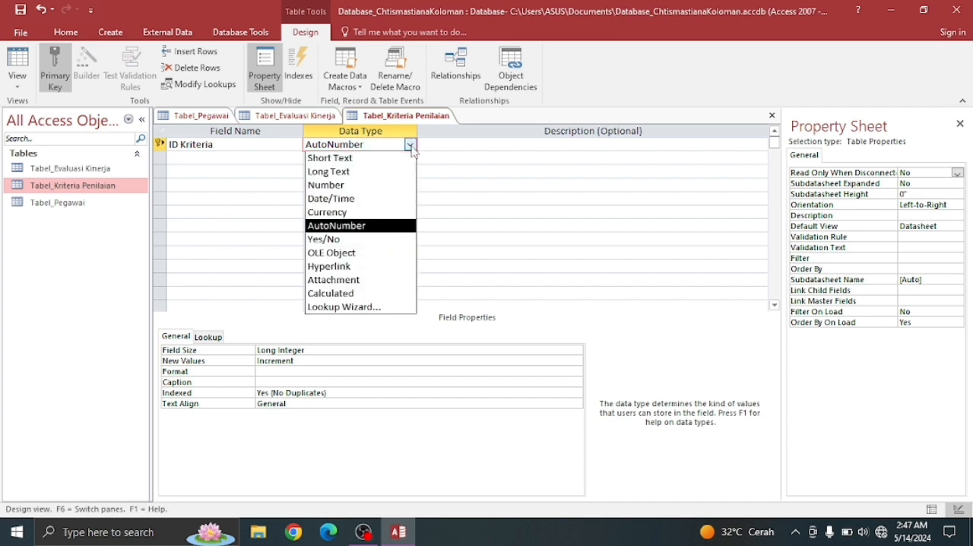
pyautogui.click(360, 185)
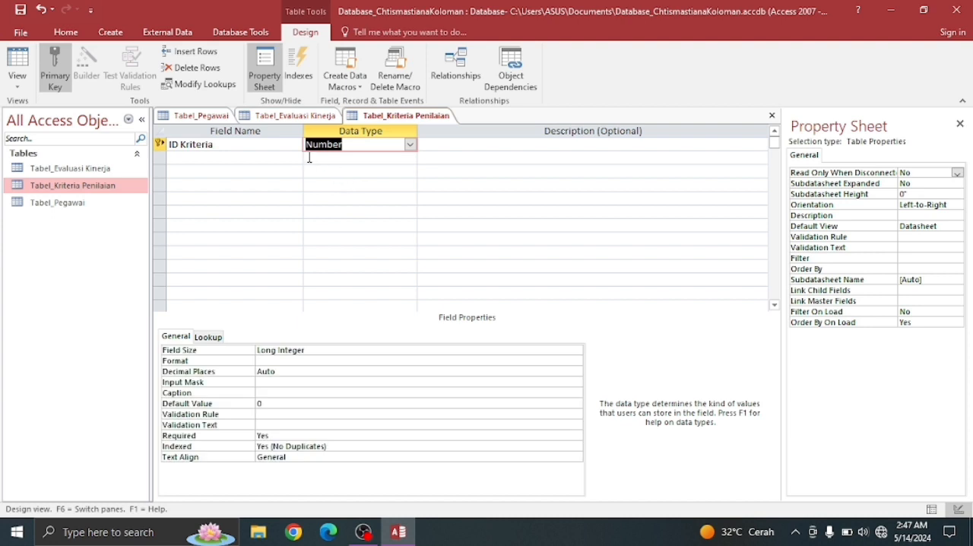
# - Add a field named Nama Kriteria below ID Kriteria with the Short Text data type
pyautogui.click(203, 159)
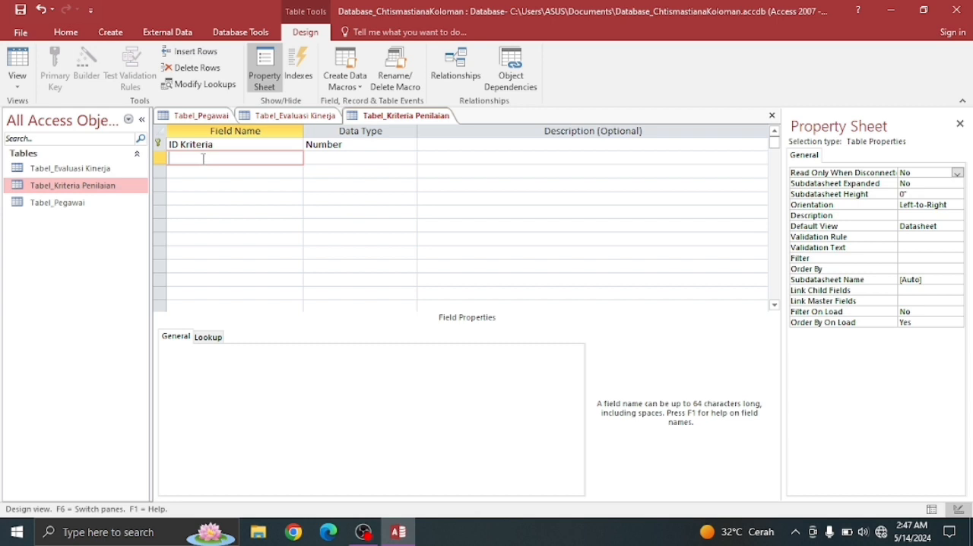
pyautogui.write('Nama Kriteria')
pyautogui.click(346, 158)
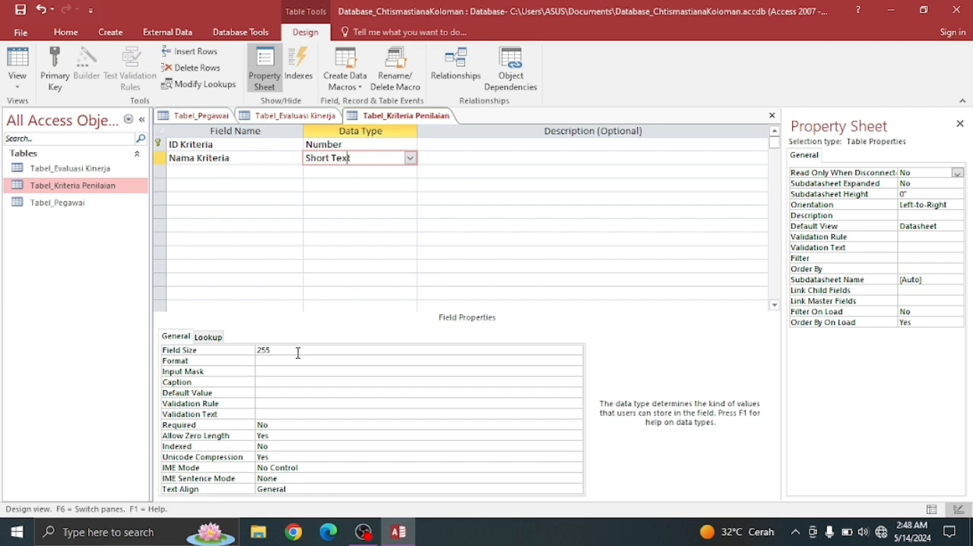
# - Add a Number field named Bobot Kriteria below Nama Kriteria and set its field size to Double
pyautogui.click(218, 170)
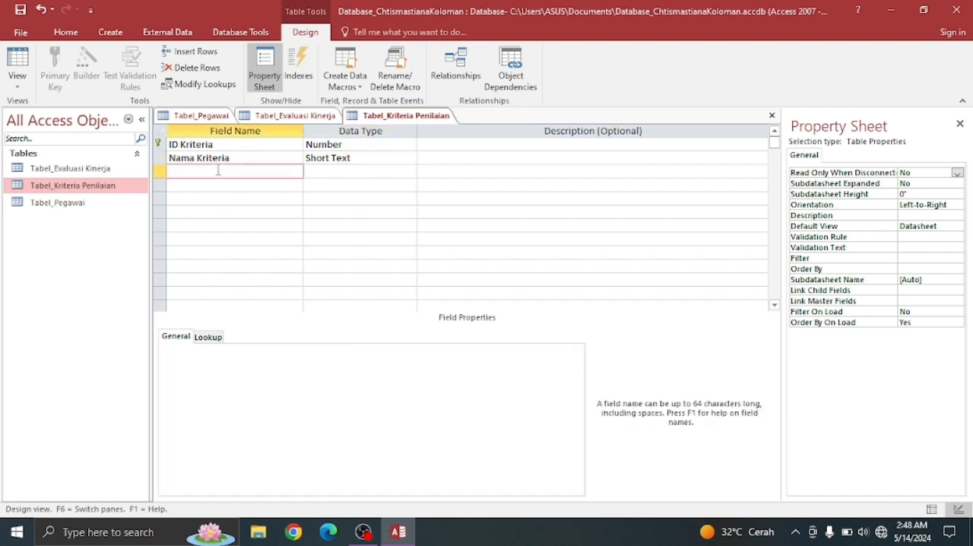
pyautogui.write('Bobot Kriteria')
pyautogui.click(321, 171)
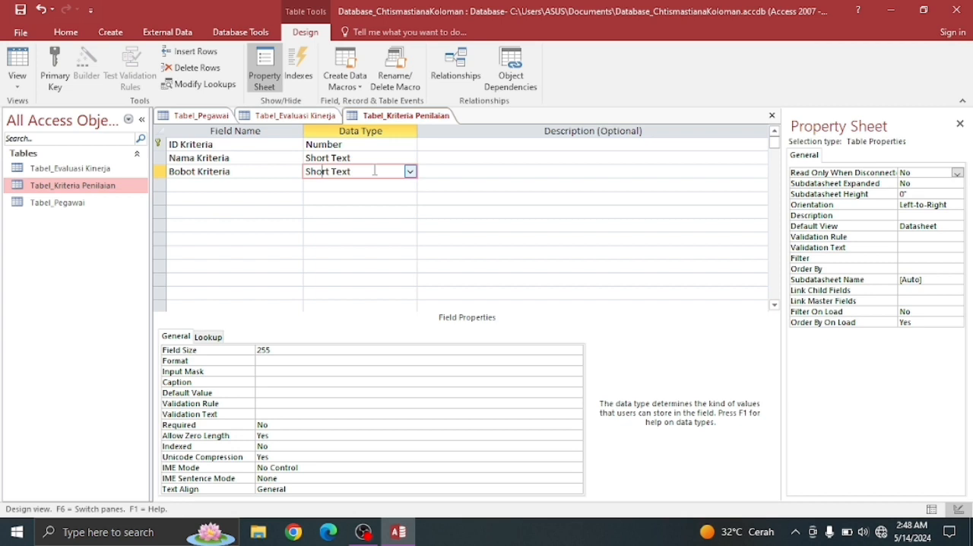
pyautogui.click(410, 171)
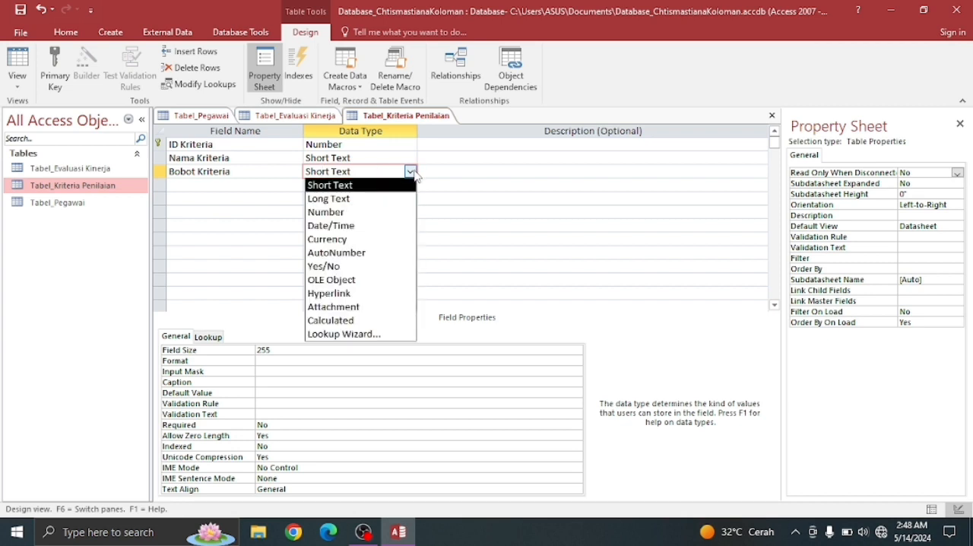
pyautogui.click(346, 212)
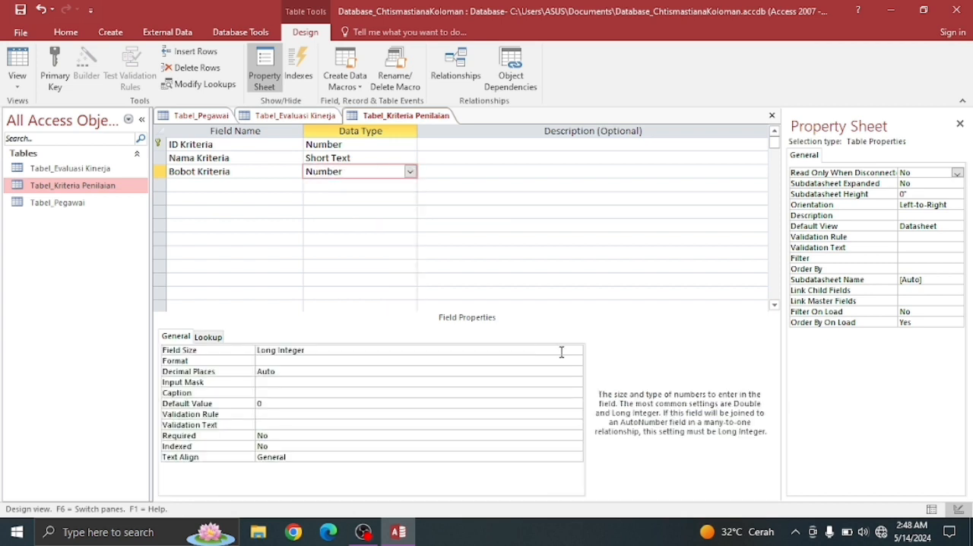
pyautogui.click(563, 351)
pyautogui.click(576, 350)
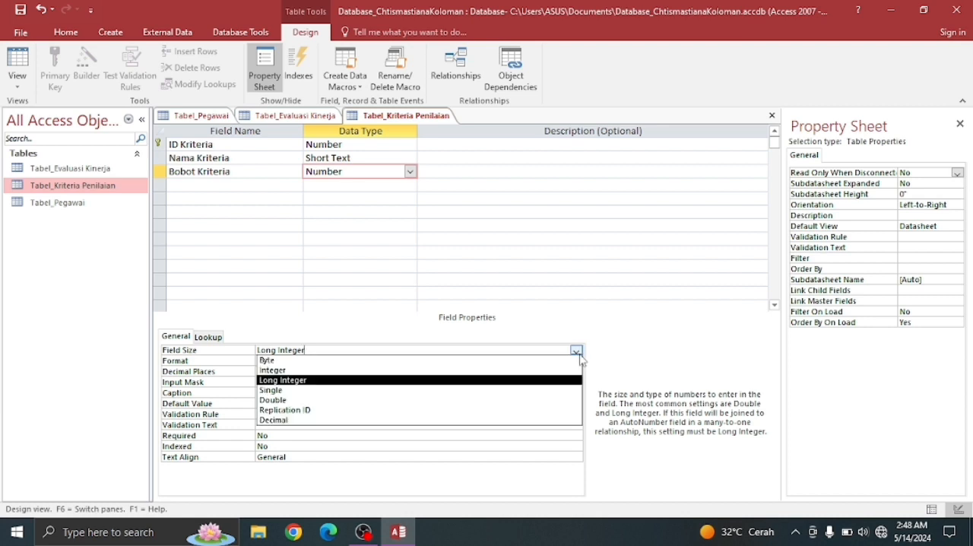
pyautogui.click(523, 399)
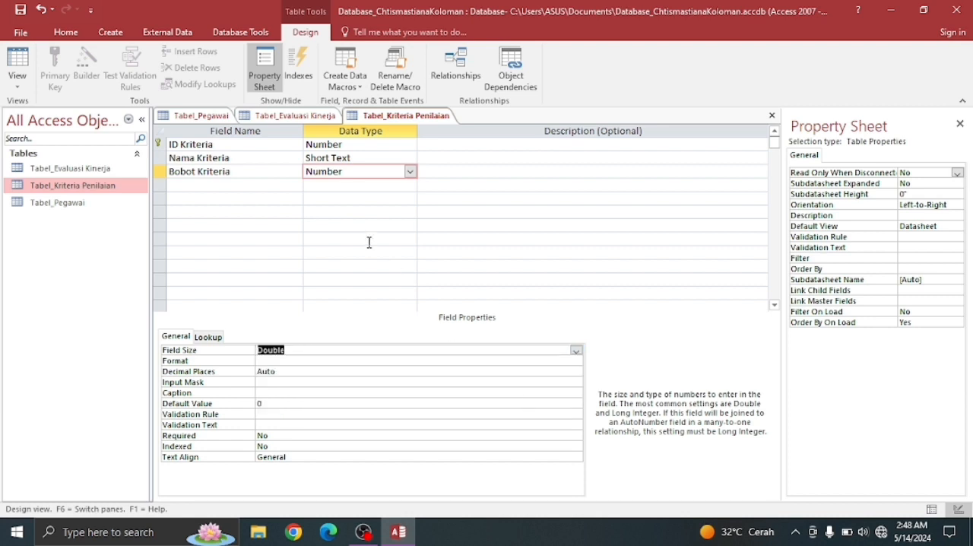
# - Save the design of Tabel_Kriteria Penilaian and create a new table
pyautogui.rightClick(408, 124)
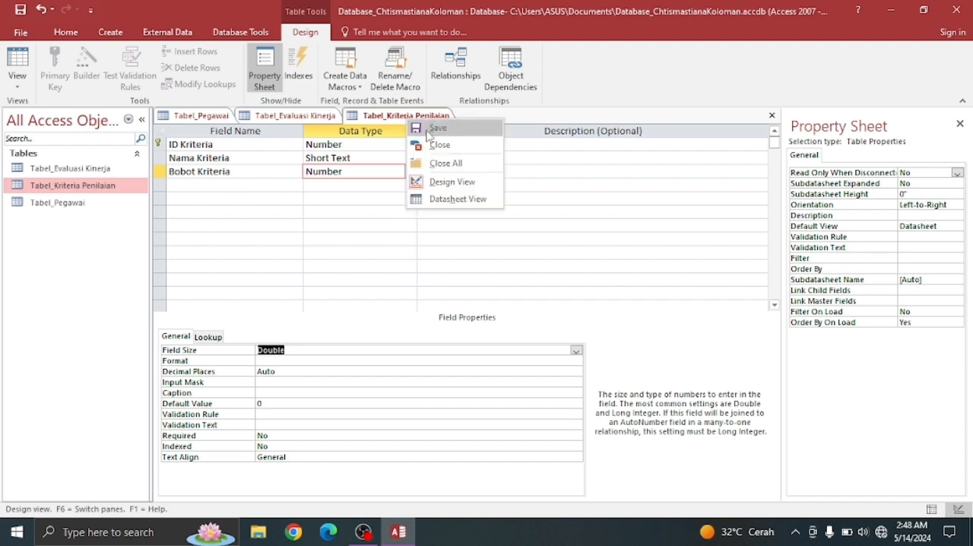
pyautogui.click(426, 130)
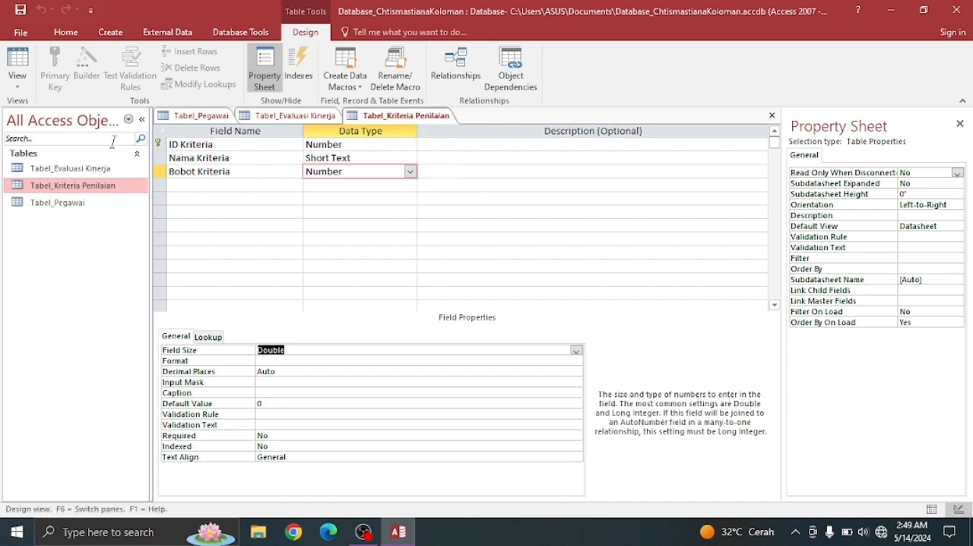
pyautogui.click(19, 67)
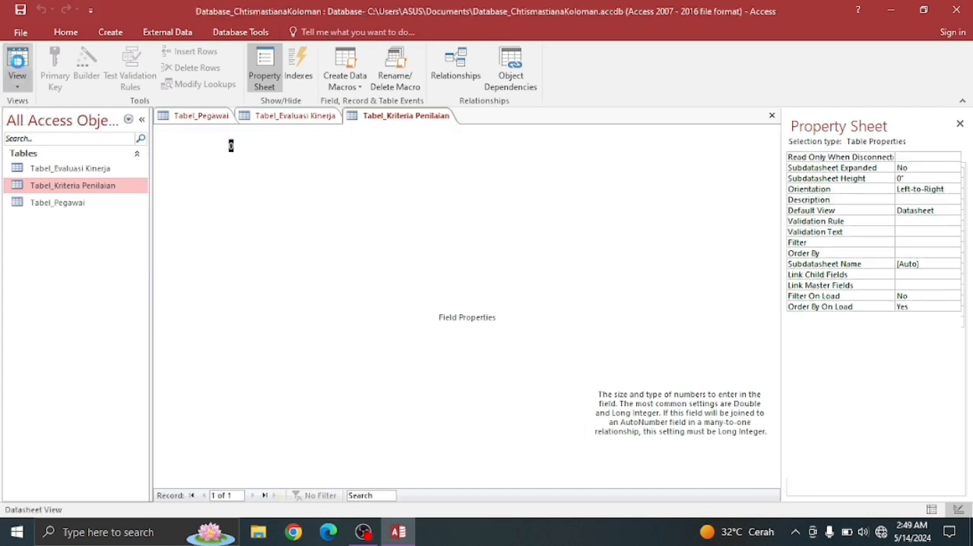
pyautogui.click(111, 32)
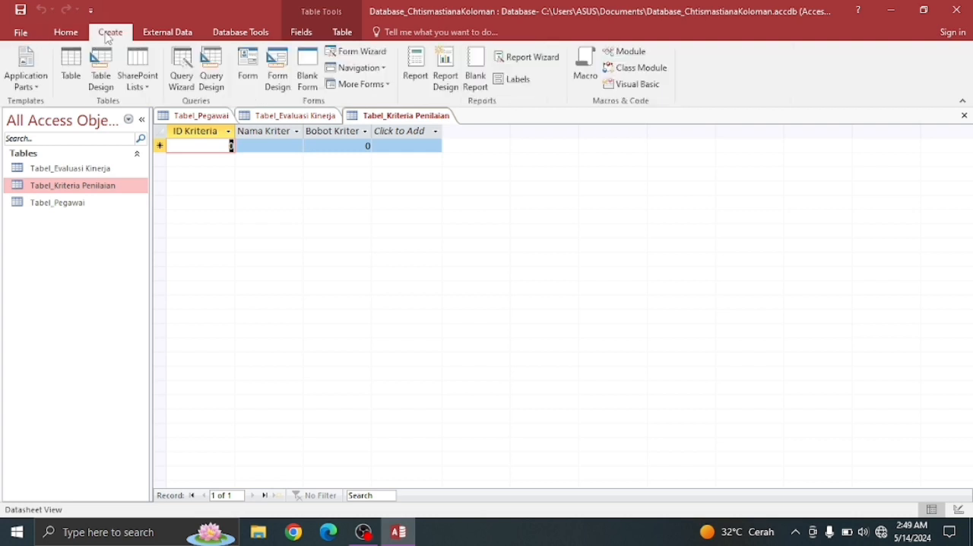
pyautogui.click(70, 72)
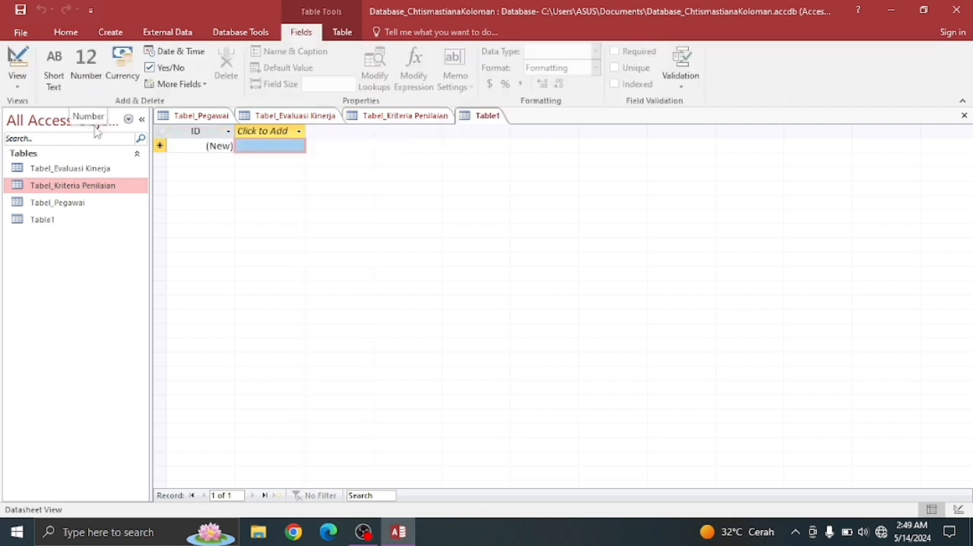
# - Switch the new table to Design View, saving it as Tabel_Target Kinerja
pyautogui.rightClick(88, 220)
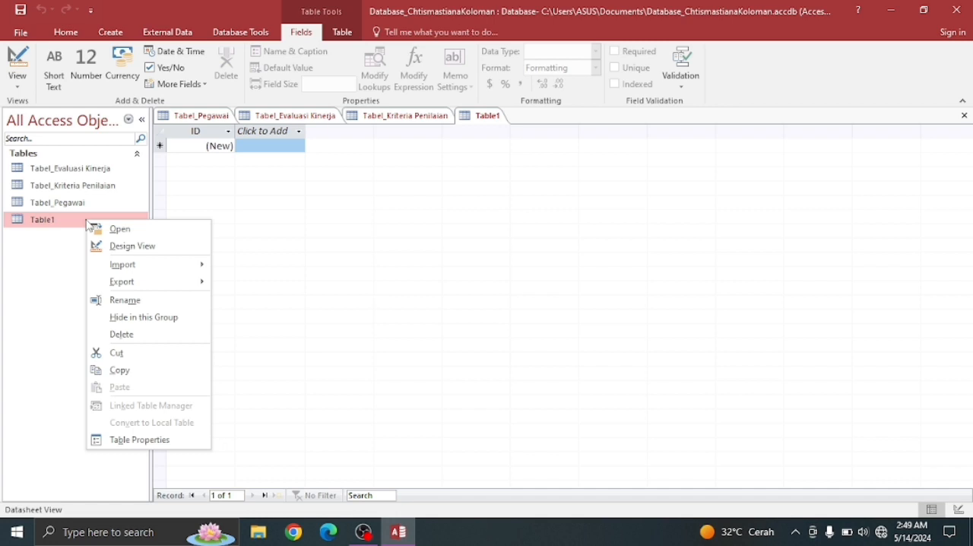
pyautogui.click(146, 248)
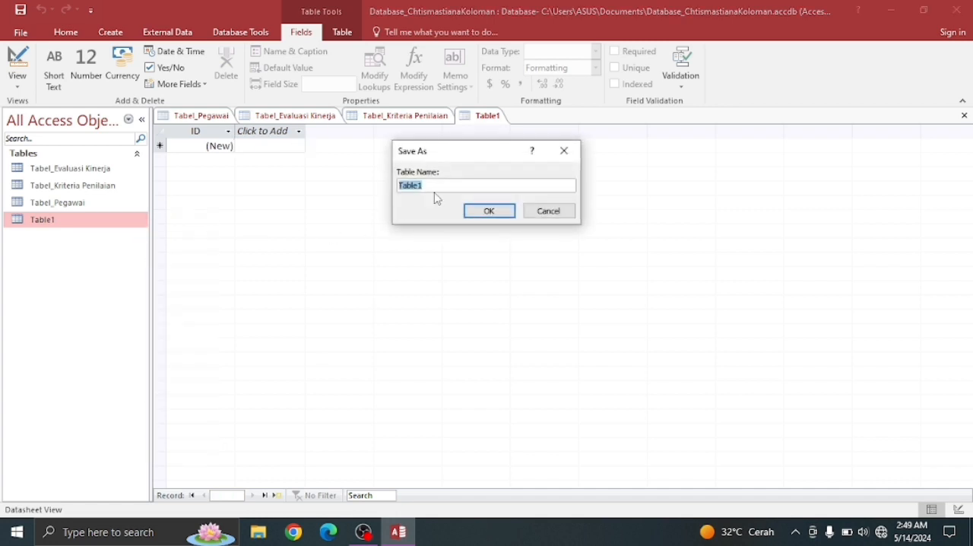
pyautogui.write('Table')
pyautogui.press('BackSpace')
pyautogui.write('el_Target Kinerja')
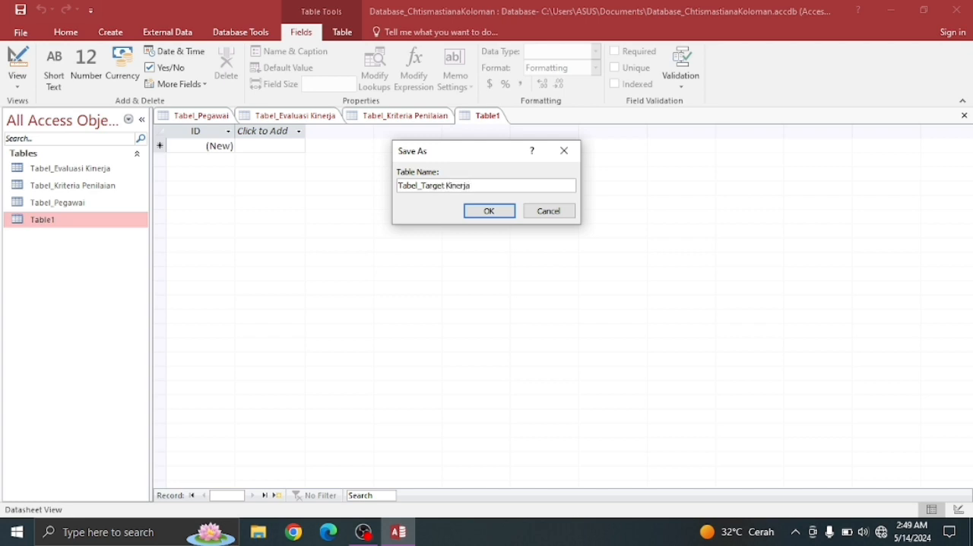
pyautogui.click(482, 211)
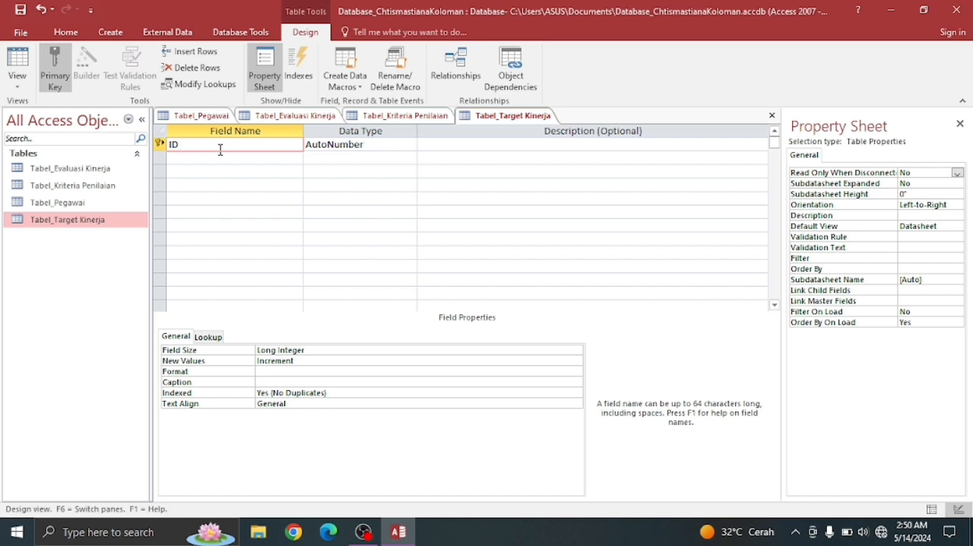
# - Rename the ID field to ID Target and add a Short Text field named NIP Pegawai below it
pyautogui.write('Target')
pyautogui.click(348, 148)
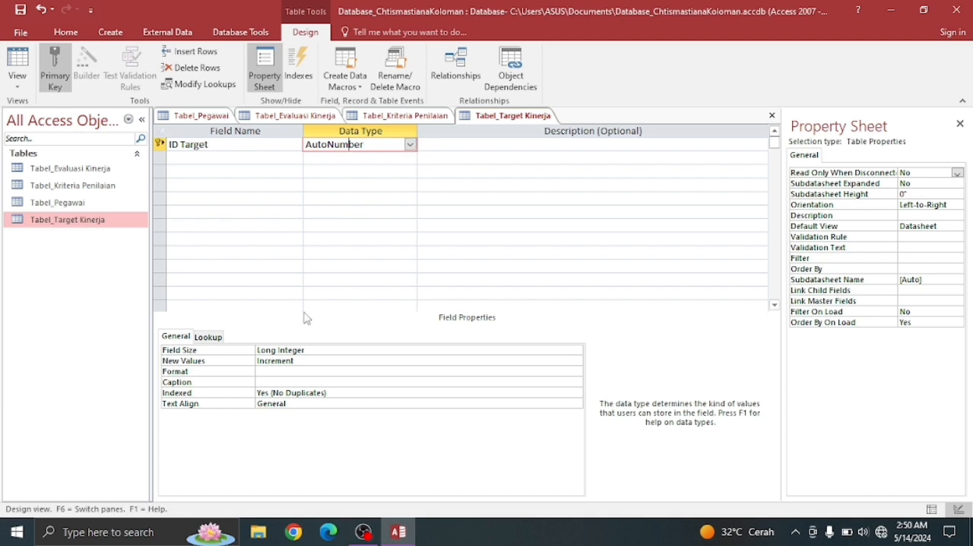
pyautogui.click(196, 158)
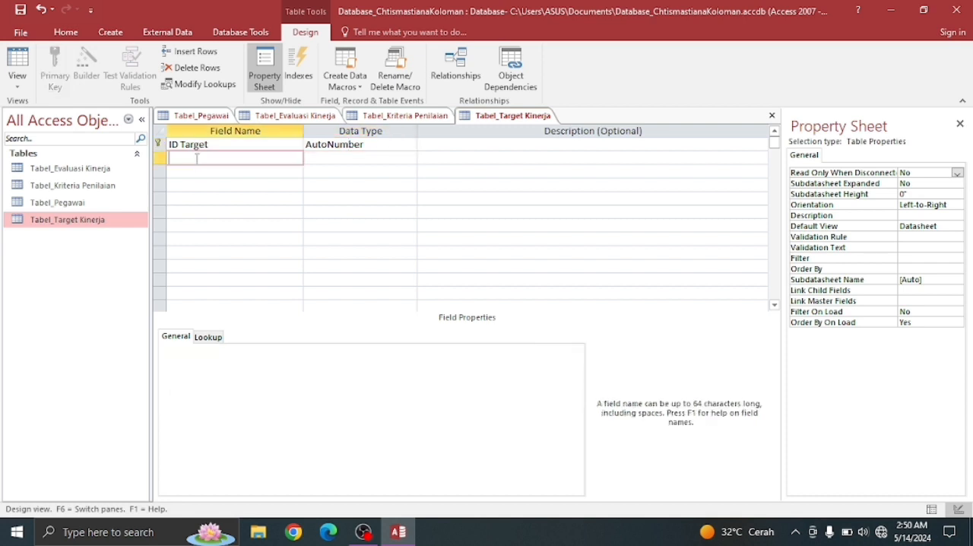
pyautogui.write('NIP Pegawai')
pyautogui.click(331, 156)
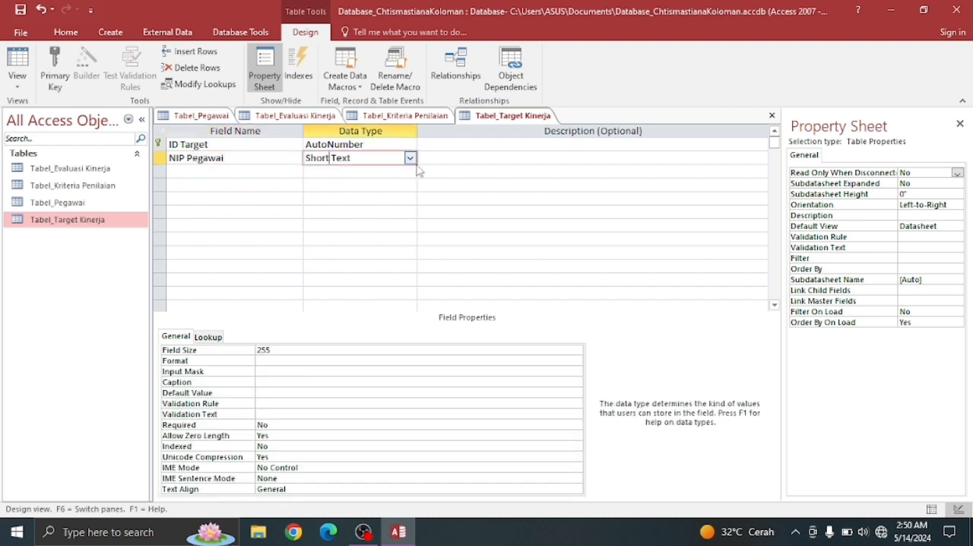
# - Set the field size of NIP Pegawai to 10
pyautogui.click(275, 349)
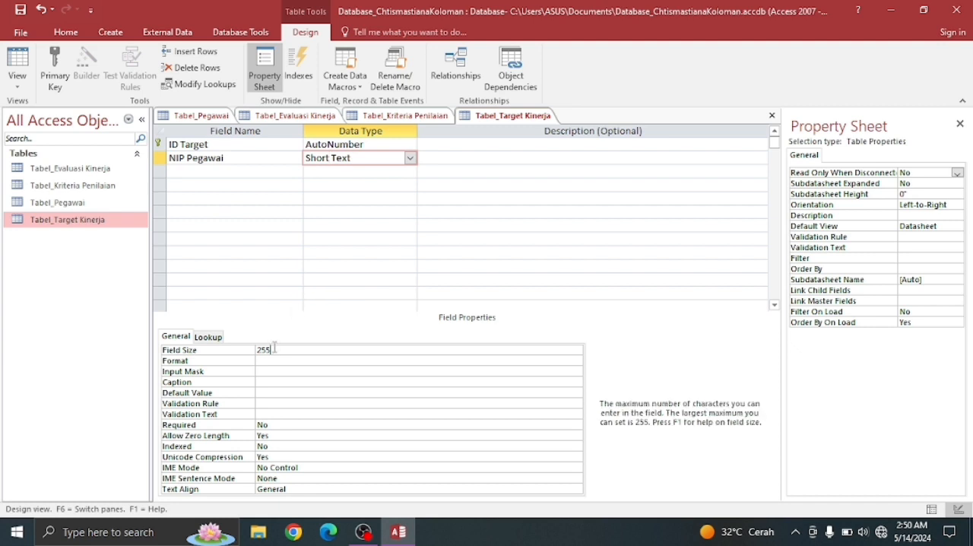
pyautogui.press('BackSpace')
pyautogui.press('BackSpace')
pyautogui.press('BackSpace')
pyautogui.write('10')
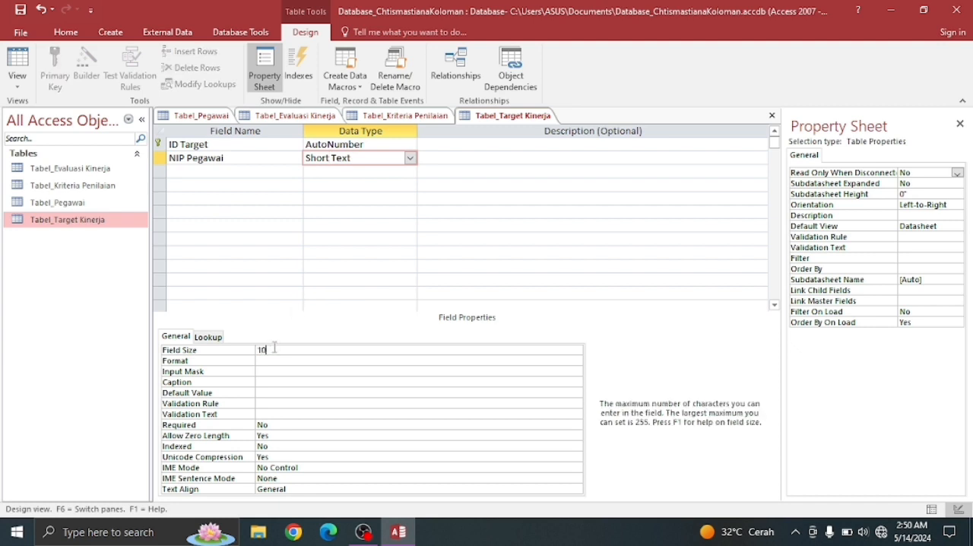
# - Add a Short Text field named Periode Evaluasi below NIP Pegawai and set its field size to 50
pyautogui.click(184, 169)
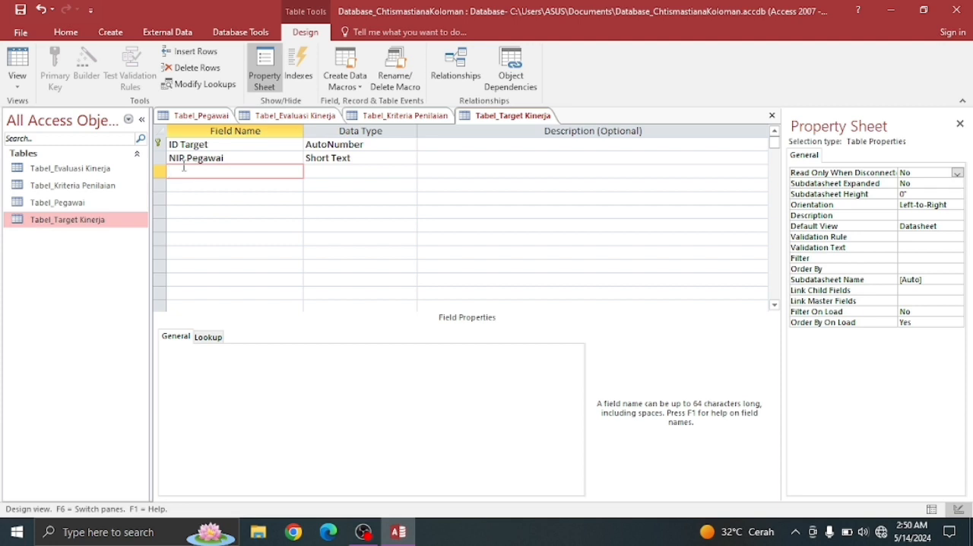
pyautogui.write('Periode Evaluasi')
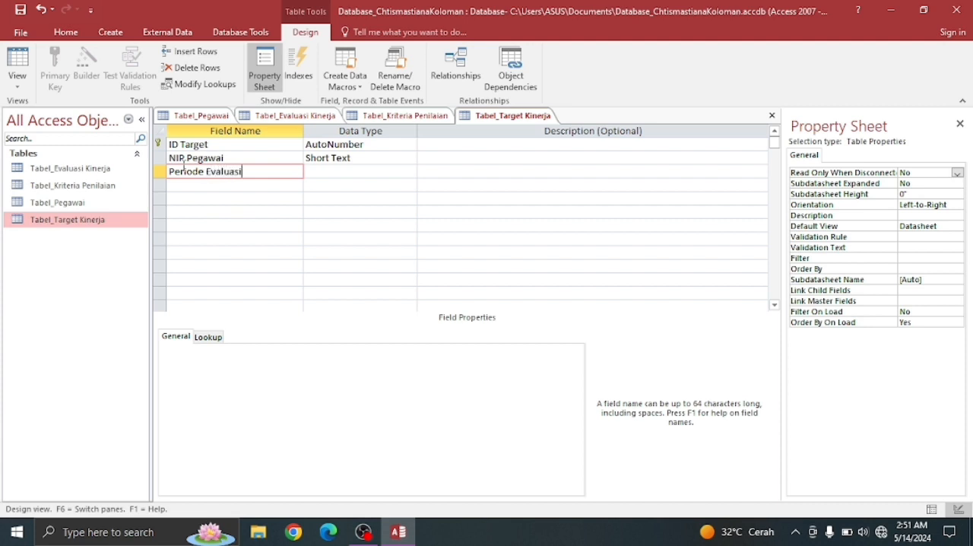
pyautogui.click(342, 171)
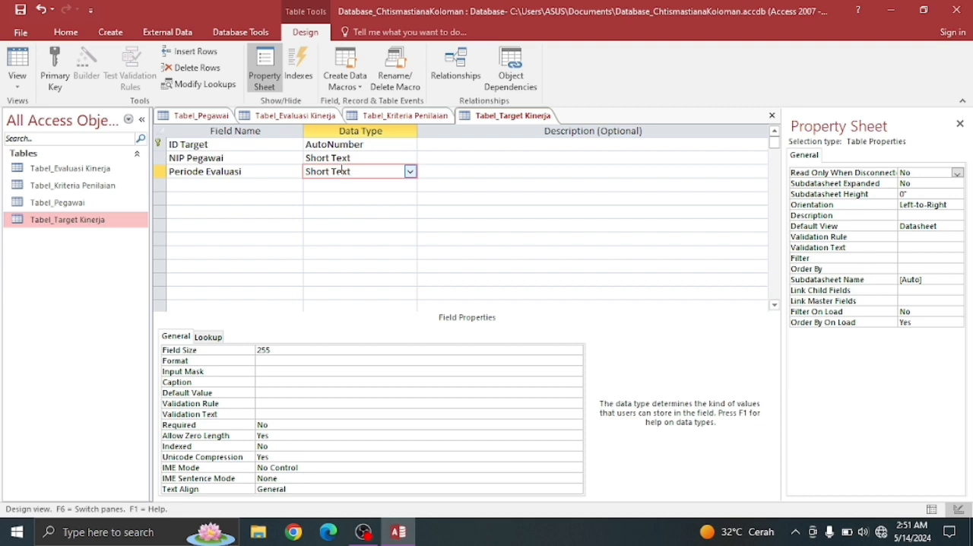
pyautogui.click(297, 352)
pyautogui.press('BackSpace')
pyautogui.press('BackSpace')
pyautogui.press('BackSpace')
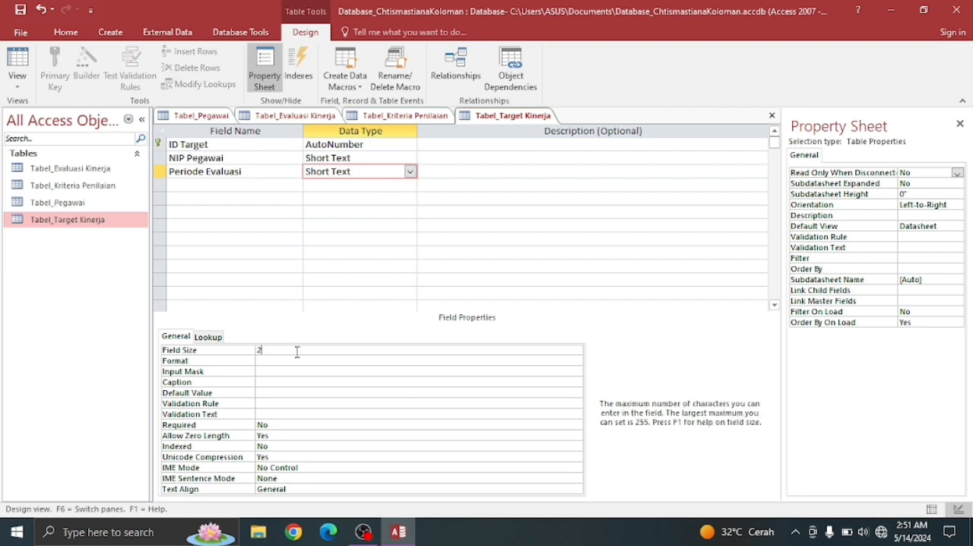
pyautogui.write('50')
pyautogui.click(242, 184)
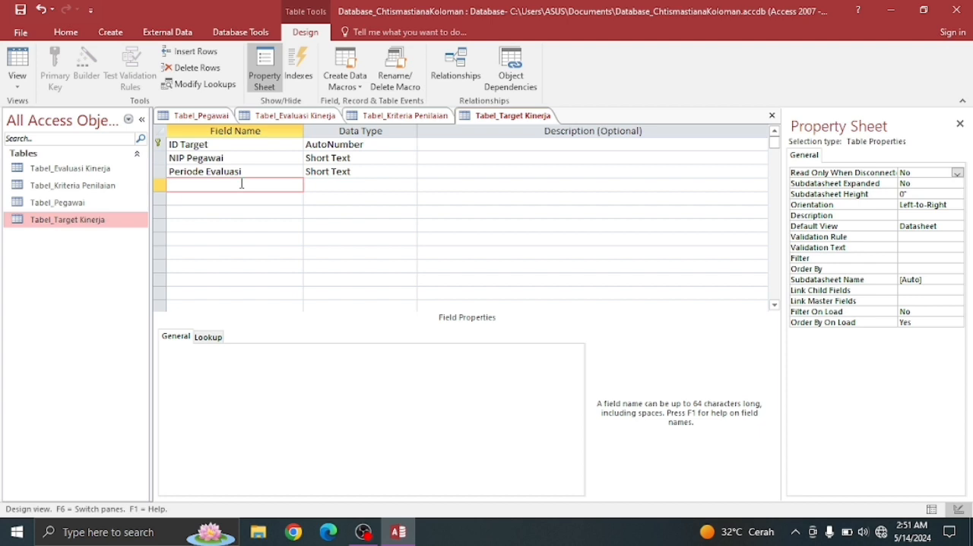
# - Add a Number field named Target Kinerja below Periode Evaluasi
pyautogui.write('Target Kinerja')
pyautogui.click(336, 185)
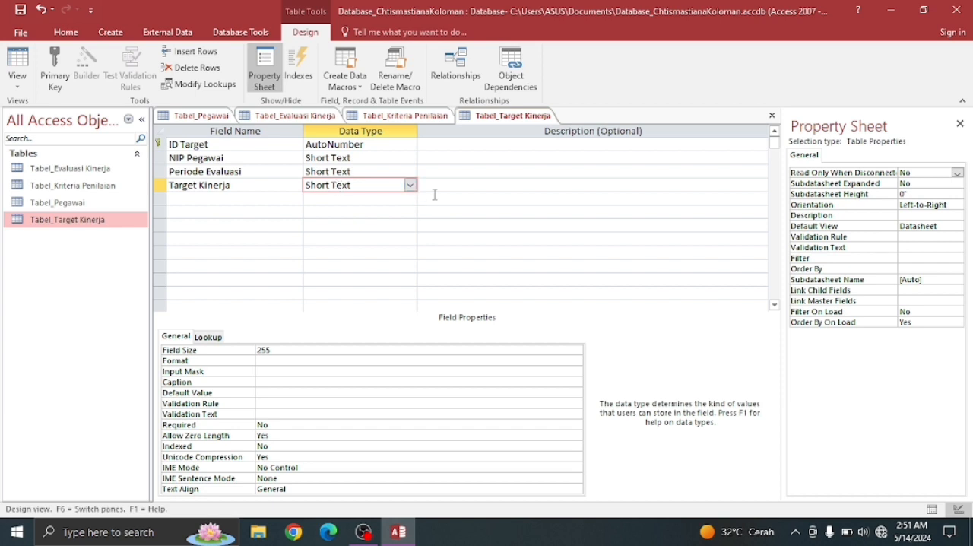
pyautogui.click(410, 185)
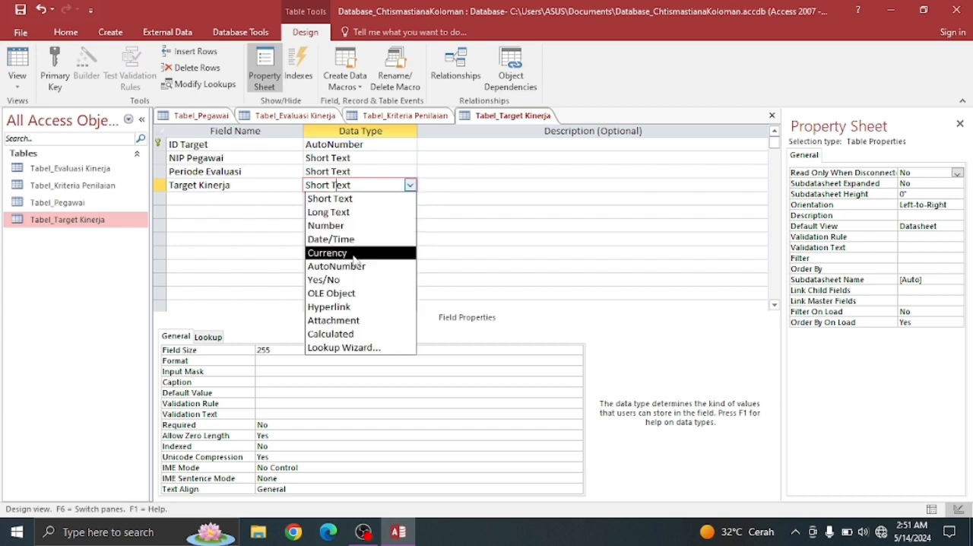
pyautogui.click(335, 225)
# - Set the field size of Target Kinerja to Double and save Tabel_Target Kinerja
pyautogui.click(575, 351)
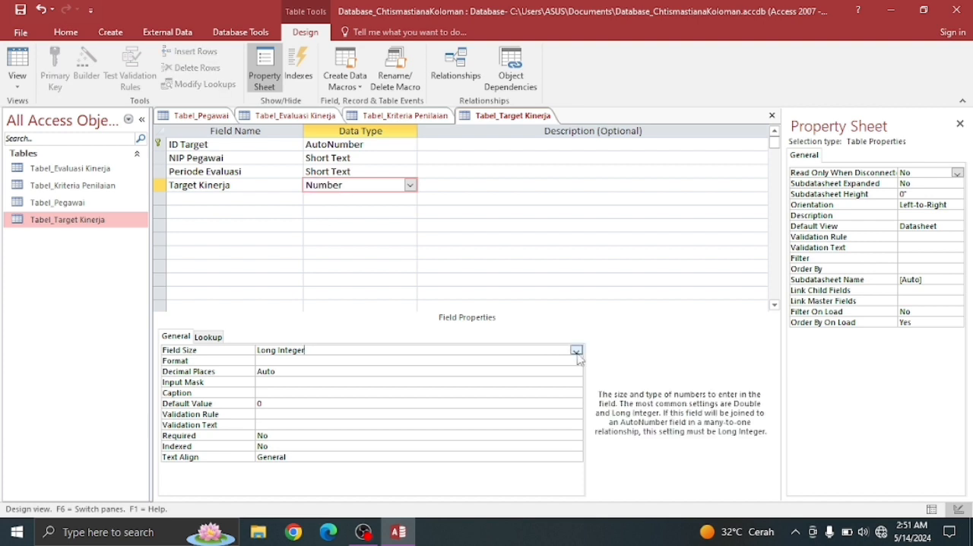
pyautogui.click(576, 351)
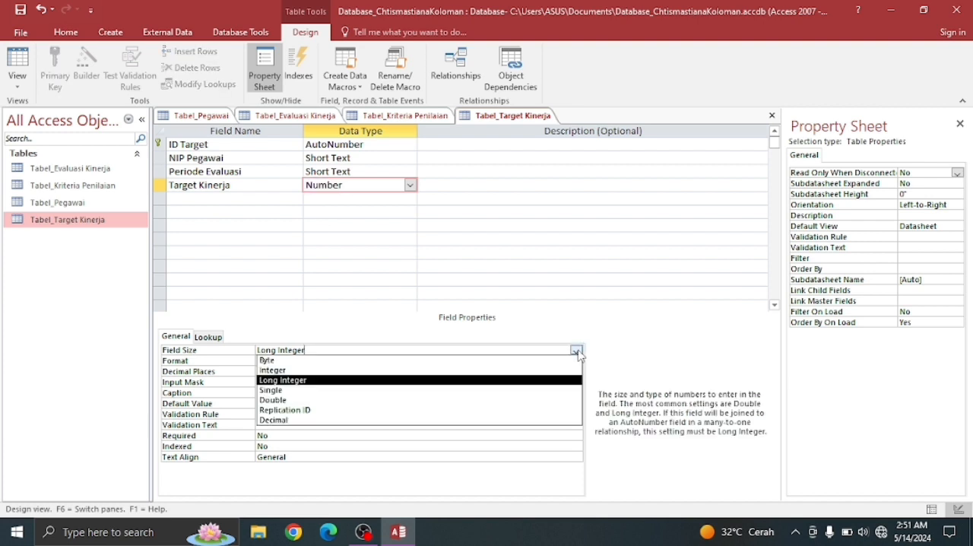
pyautogui.click(414, 400)
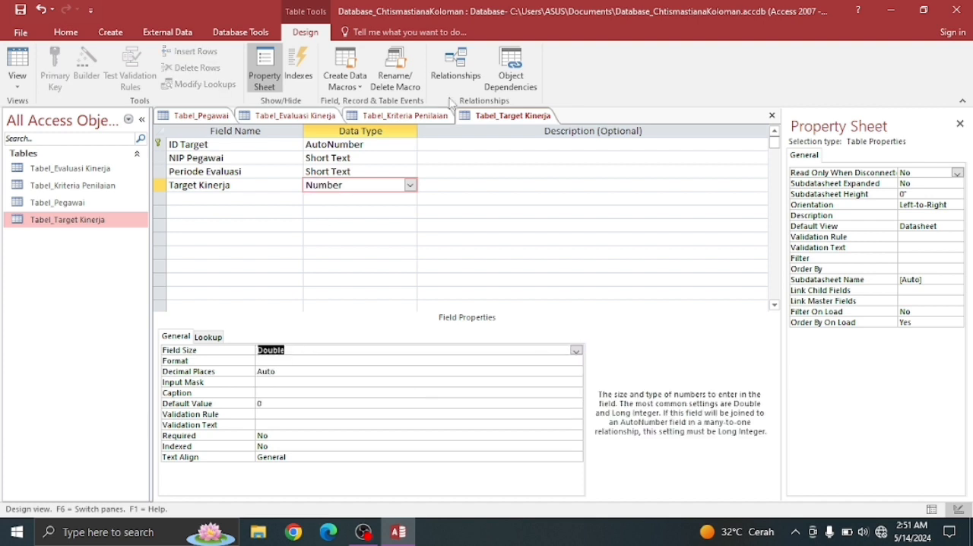
pyautogui.rightClick(514, 116)
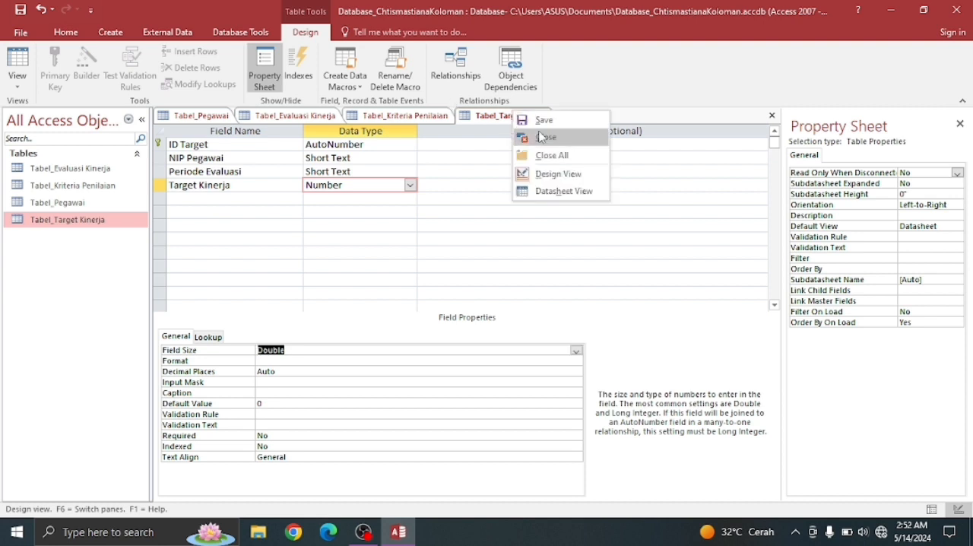
pyautogui.click(538, 121)
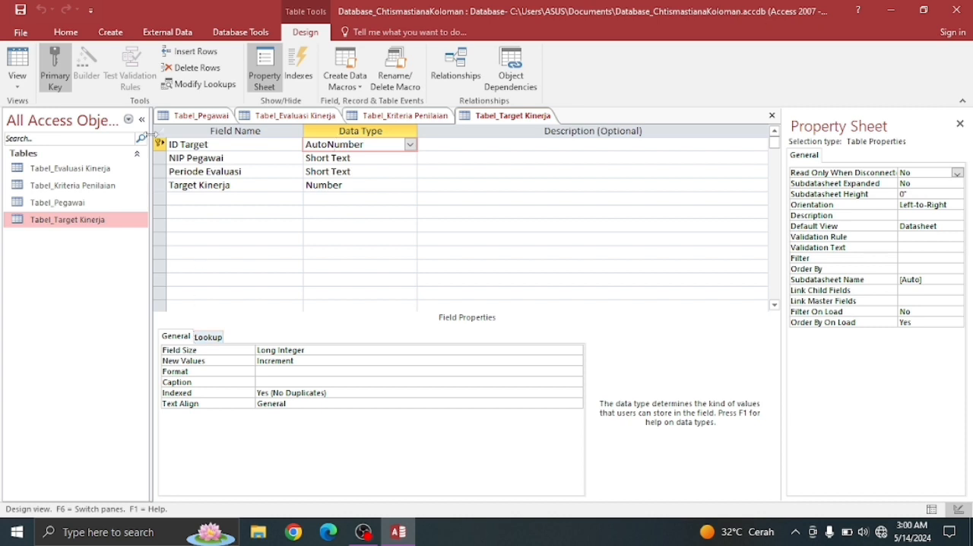
# - Open Tabel_Pegawai in Datasheet View
pyautogui.click(58, 206)
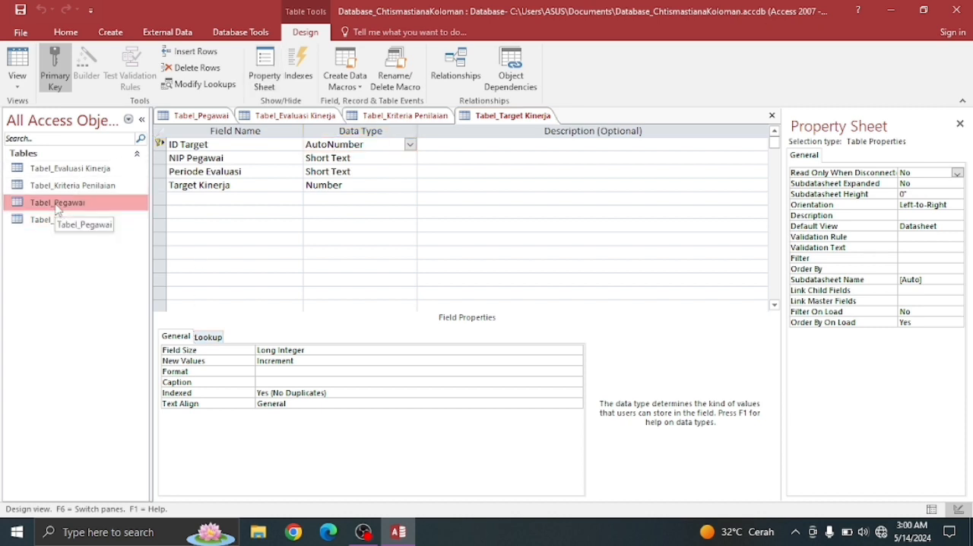
pyautogui.click(18, 85)
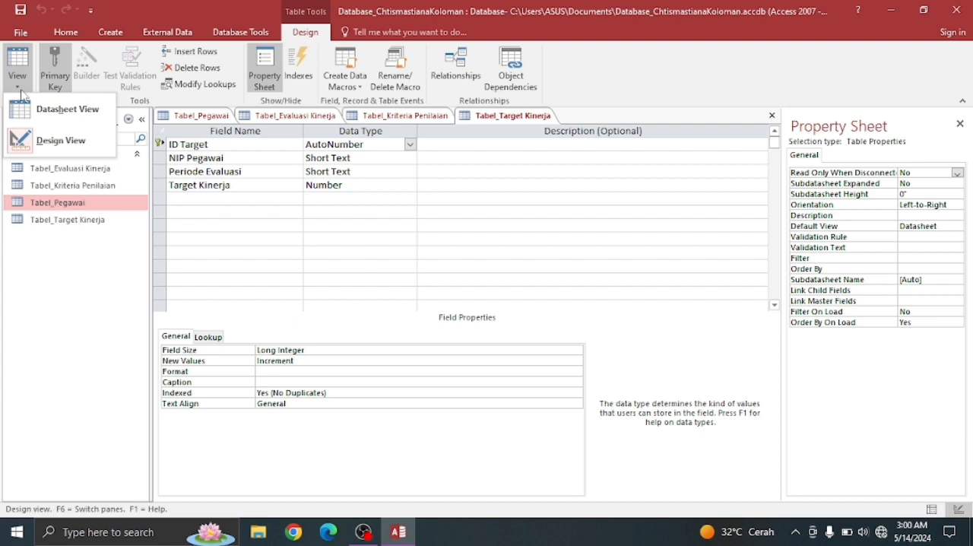
pyautogui.click(52, 110)
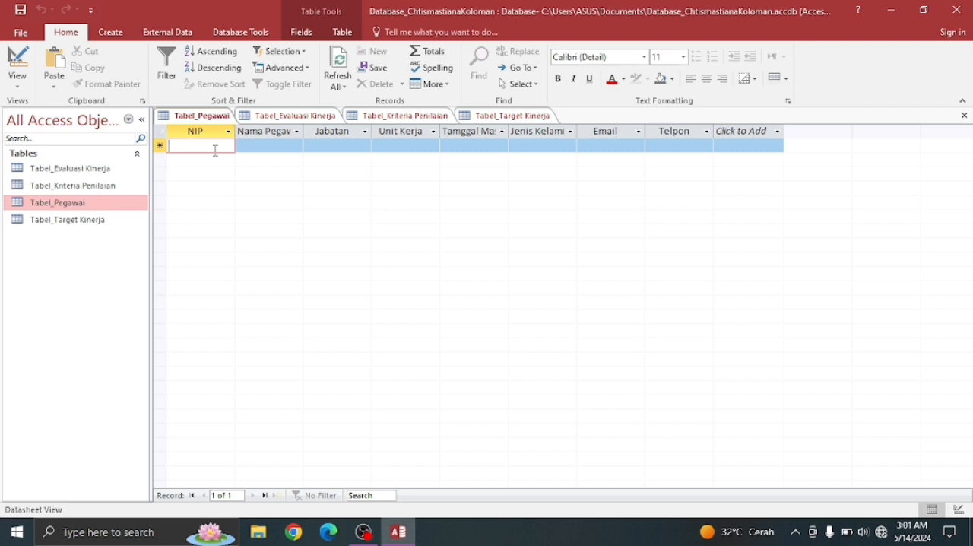
# - Enter the employee number and the employee's full name in the first record of Tabel_Pegawai
pyautogui.write('1234')
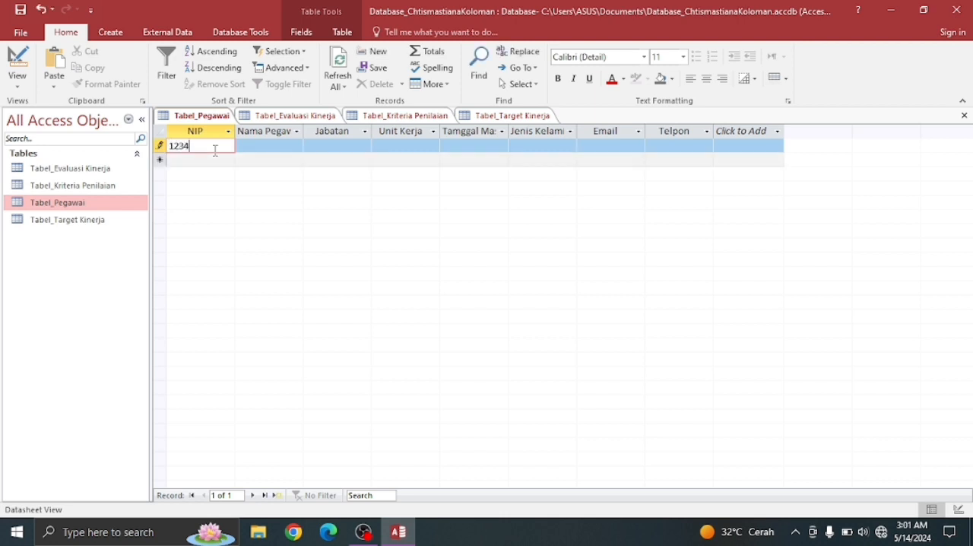
pyautogui.write('56890')
pyautogui.click(266, 145)
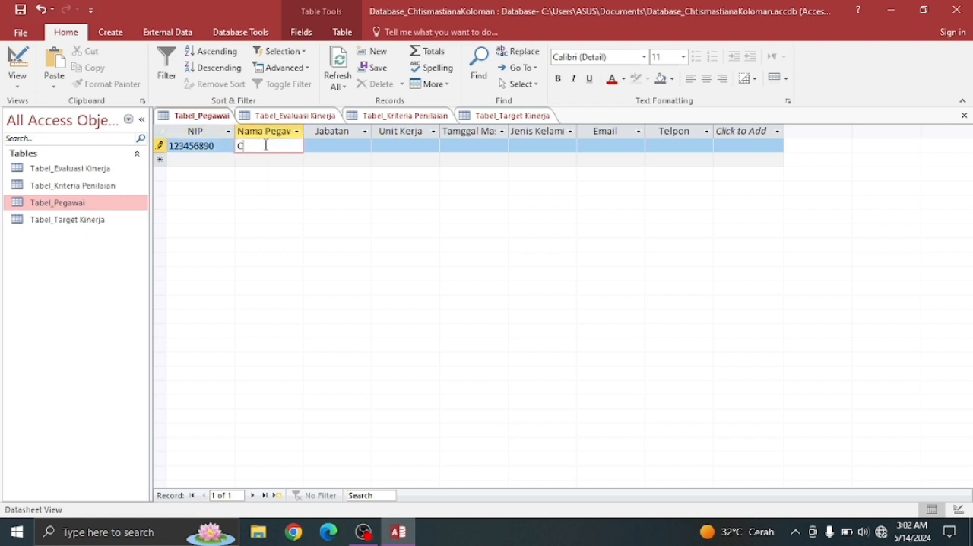
# - Fill in the first record's Jabatan with Administrasi and its Unit Kerja with Bagian Administrasi
pyautogui.click(359, 147)
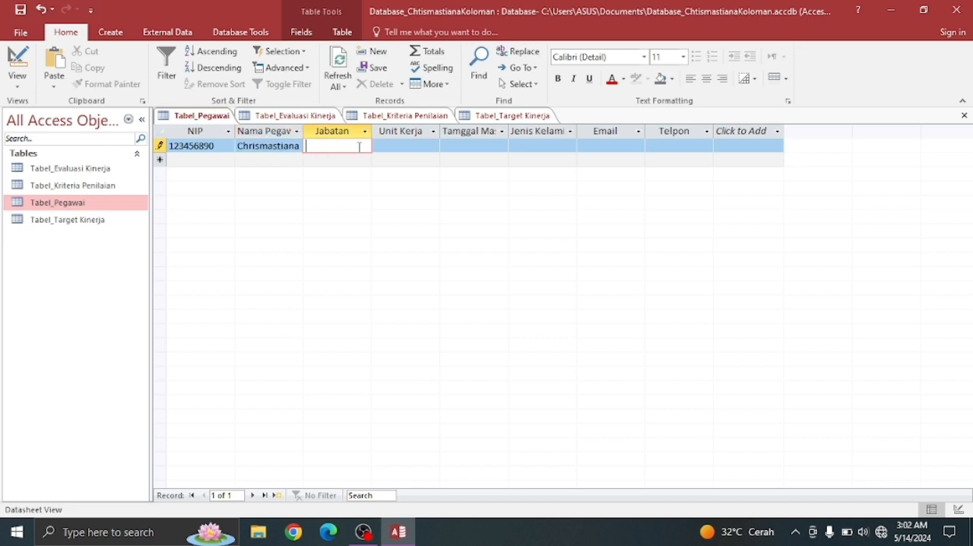
pyautogui.write('Administrasi')
pyautogui.press('Tab')
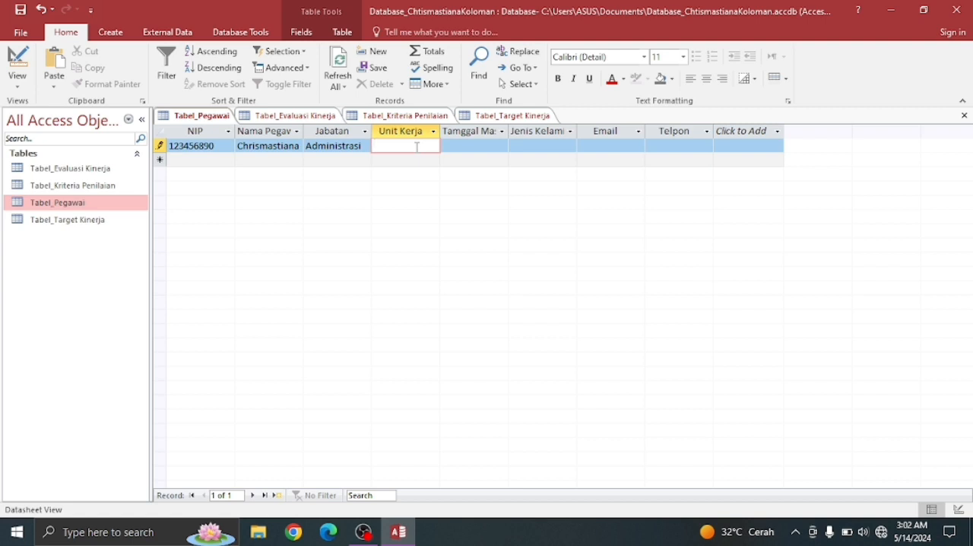
pyautogui.write('Bagian A')
pyautogui.write('dmini')
pyautogui.write('strasi')
pyautogui.press('Tab')
# - Set the first record's Tamggal Masuk to 10/7/2021 and its Jenis Kelamin to Perempuan
pyautogui.click(515, 146)
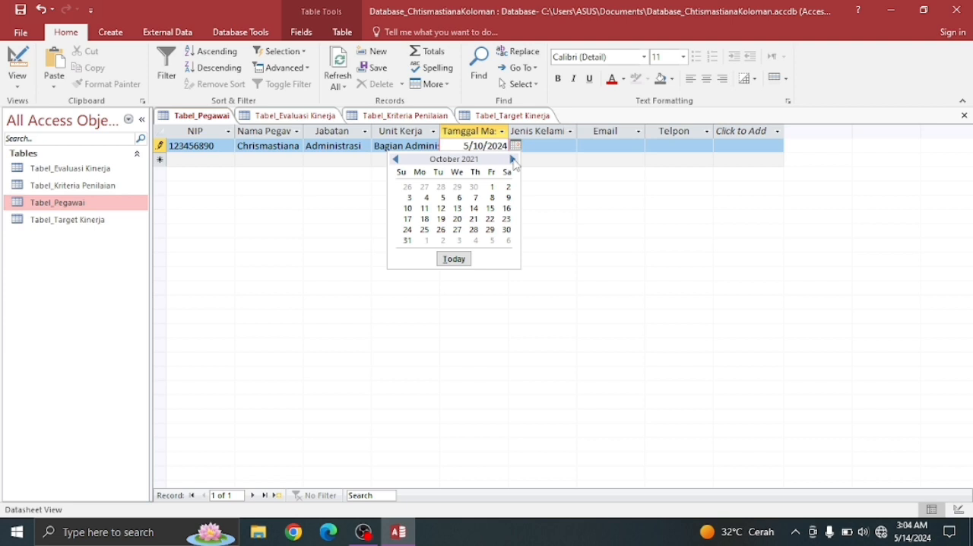
pyautogui.click(476, 199)
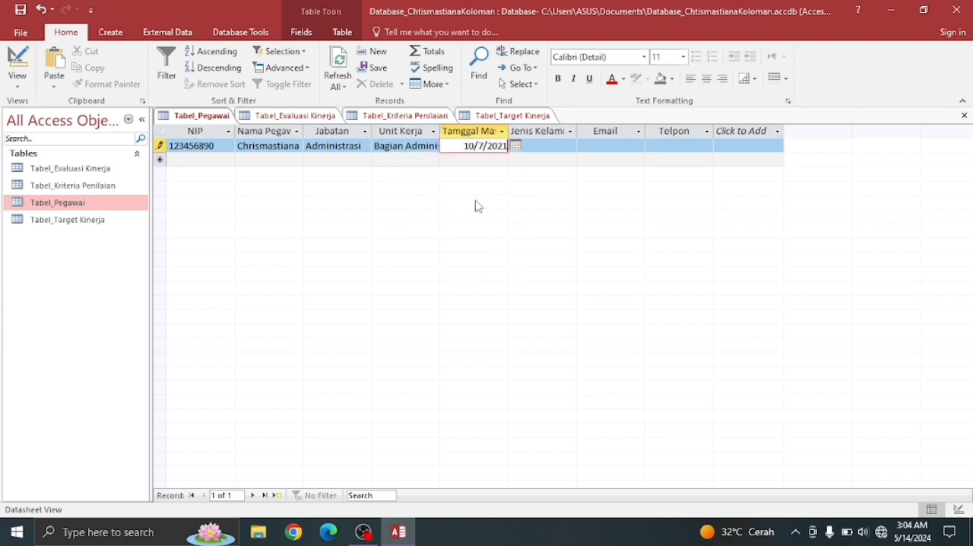
pyautogui.click(563, 145)
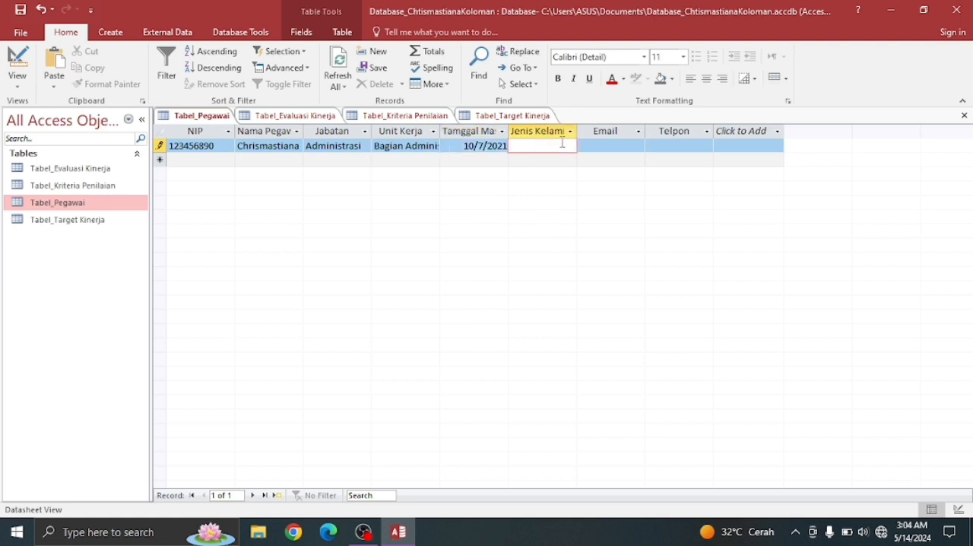
pyautogui.write('Perempuan')
# - Fill in the first employee's e-mail address and phone number
pyautogui.click(606, 146)
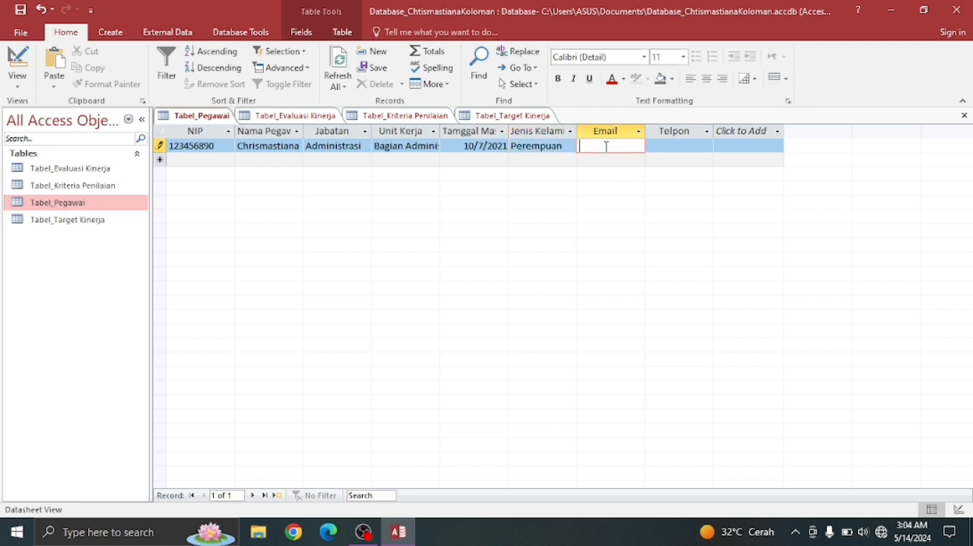
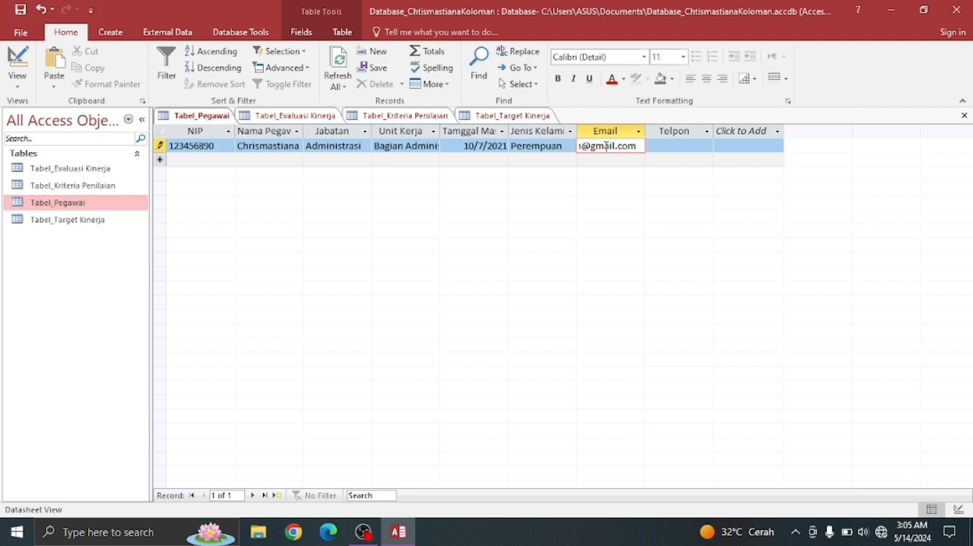
pyautogui.click(676, 146)
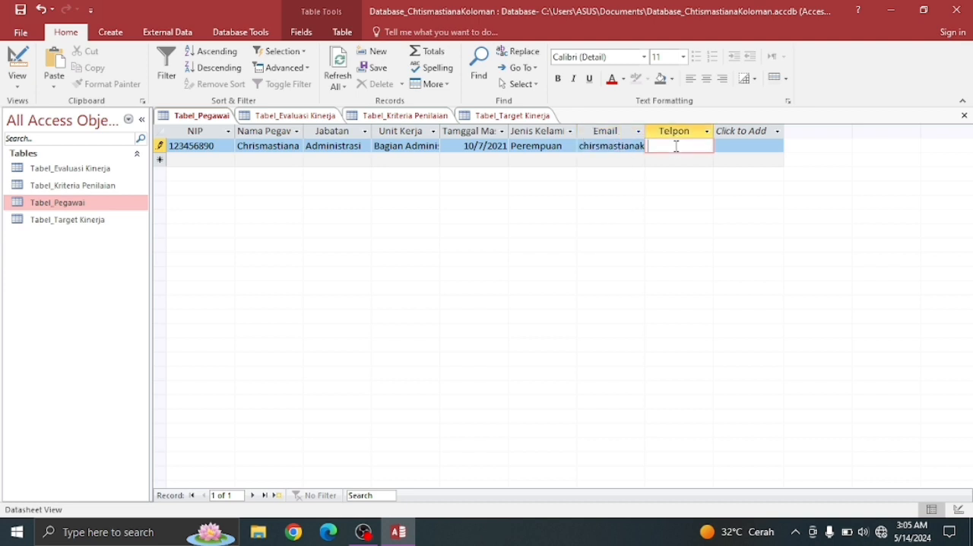
# - Start a second record with the employee number and the employee's full name
pyautogui.click(216, 156)
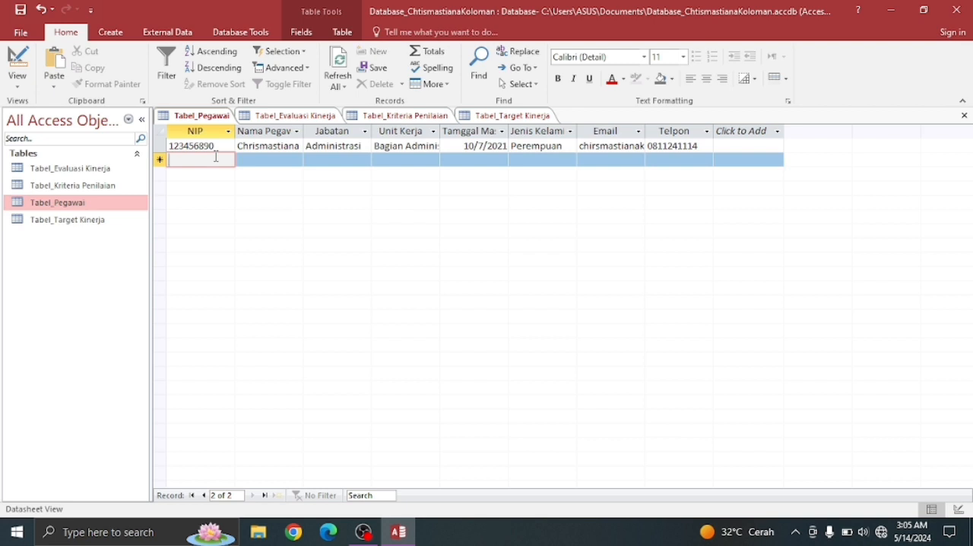
pyautogui.write('123')
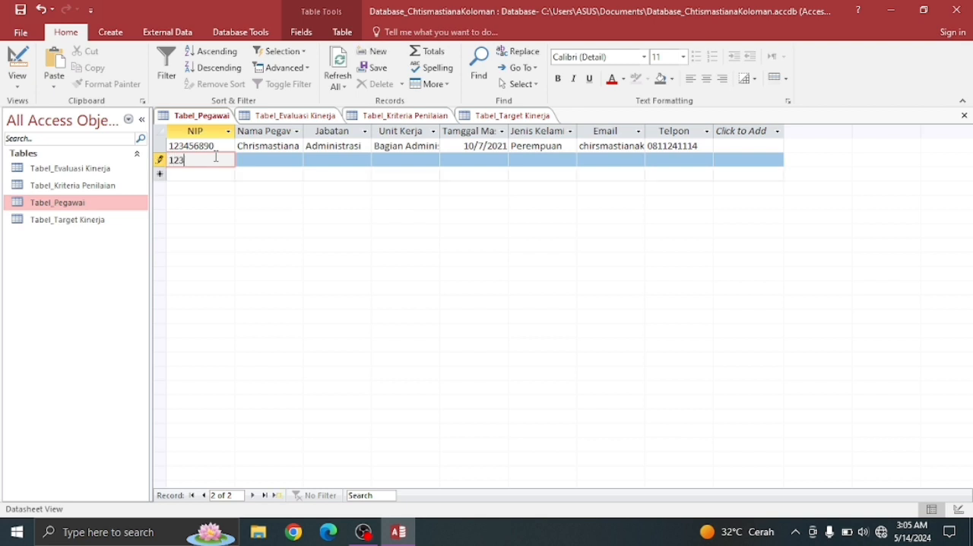
pyautogui.write('456778')
pyautogui.click(250, 161)
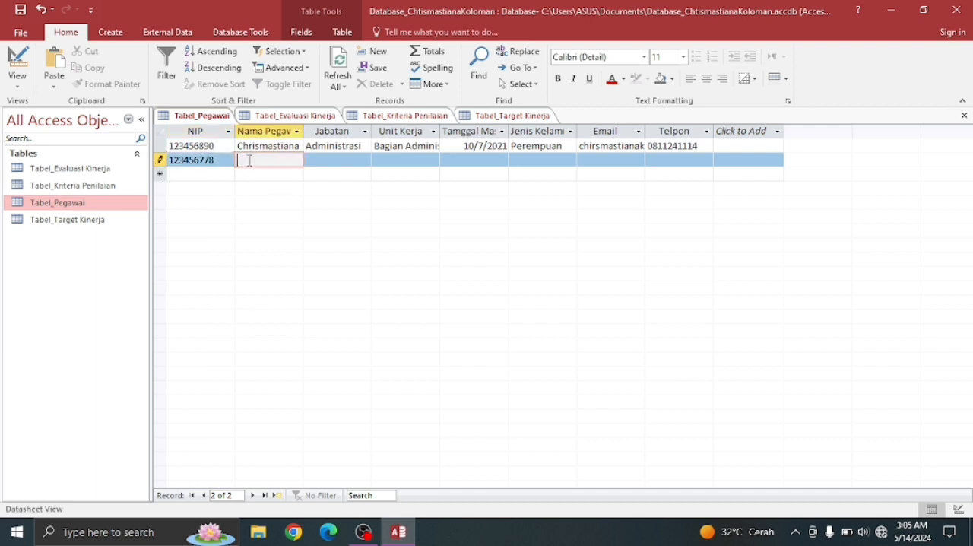
# - Fill in the second record's Jabatan with Perawat and its Unit Kerja with Pusat Kesehatan
pyautogui.click(318, 161)
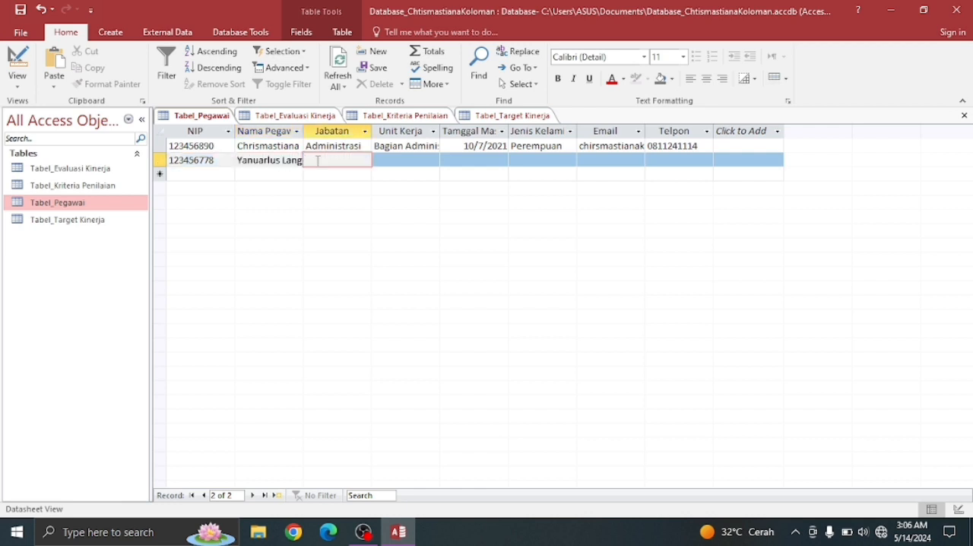
pyautogui.write('Perawat')
pyautogui.click(421, 160)
pyautogui.write('P')
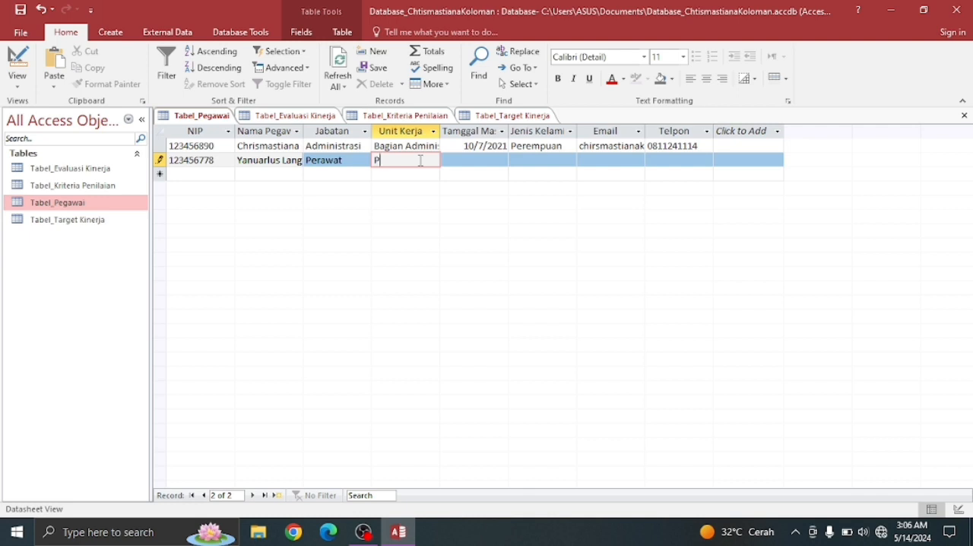
pyautogui.write('usat K')
pyautogui.write('esehatan')
pyautogui.press('Tab')
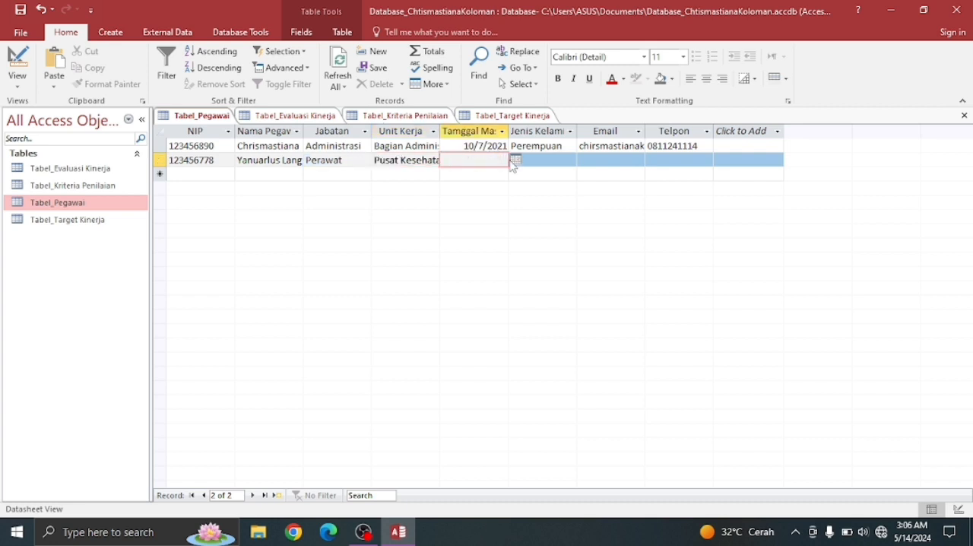
# - Set the second record's Tamggal Masuk to 2/28/2021 and its Jenis Kelamin to Laki-Laki
pyautogui.click(514, 160)
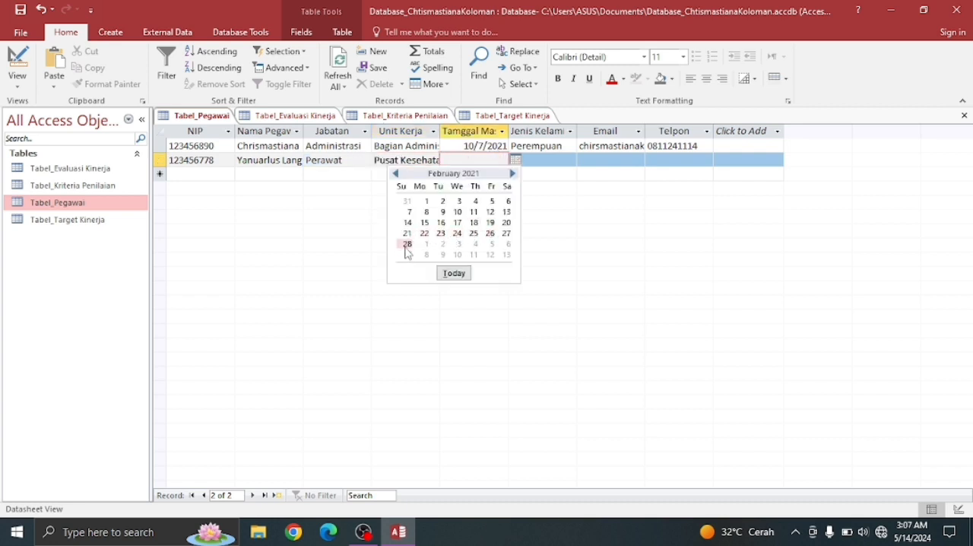
pyautogui.click(408, 244)
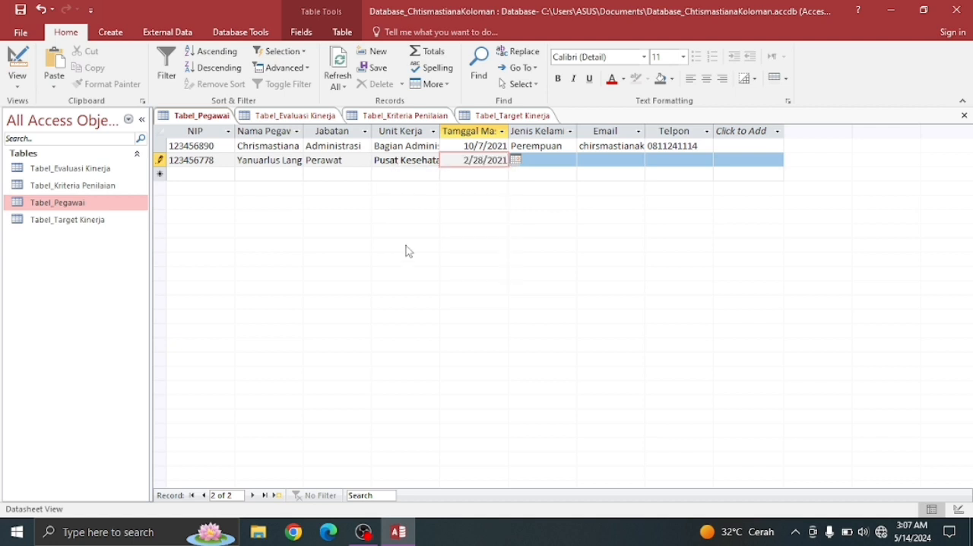
pyautogui.click(532, 161)
pyautogui.write('Laki')
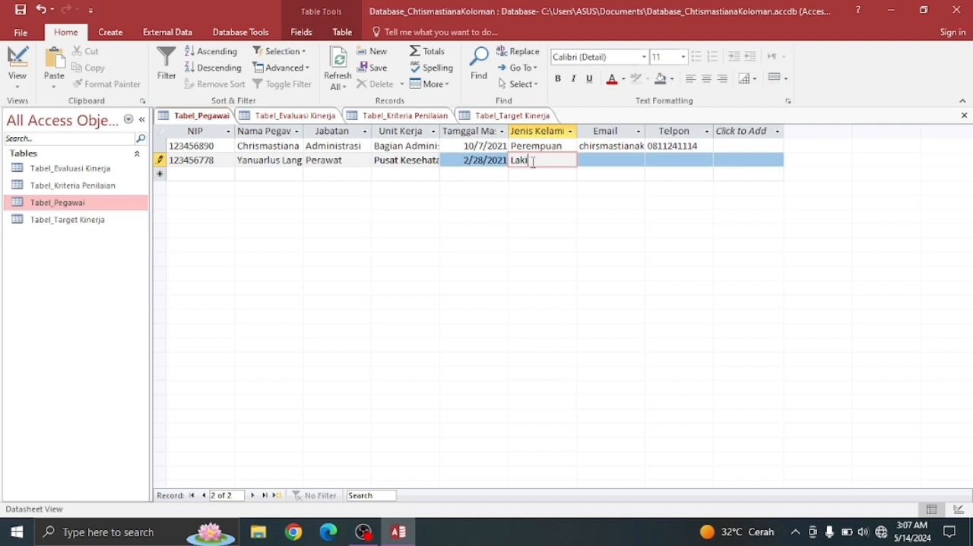
pyautogui.write('-Laki')
# - Fill in the second employee's e-mail address and phone number
pyautogui.click(613, 160)
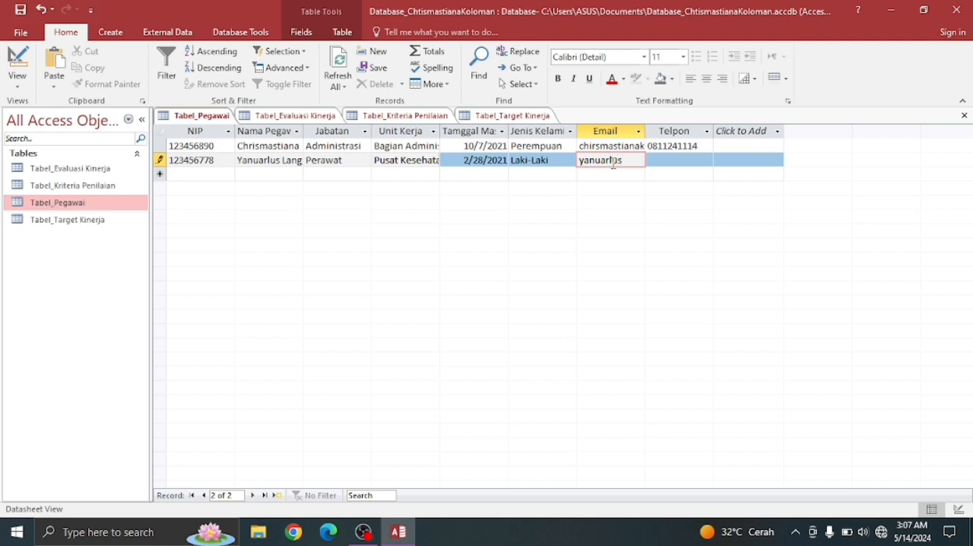
pyautogui.click(664, 162)
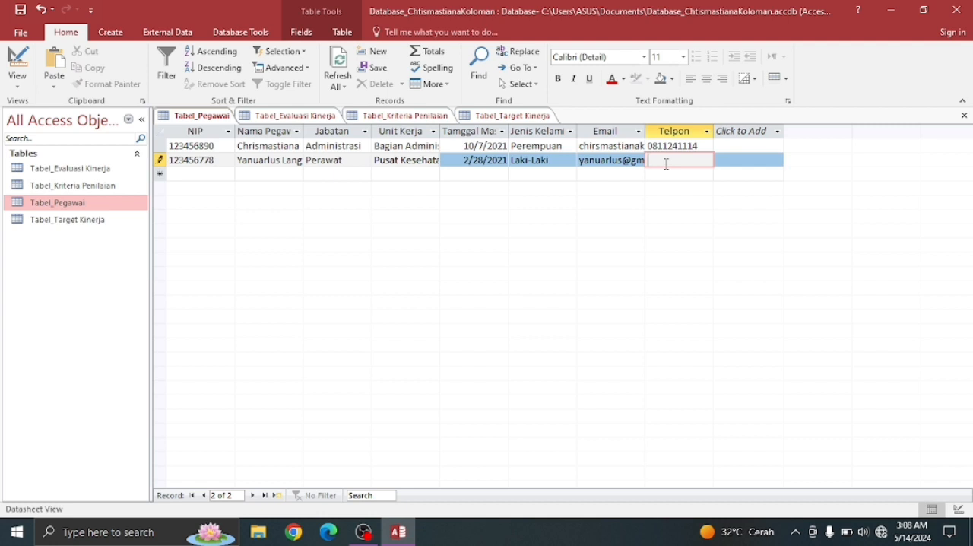
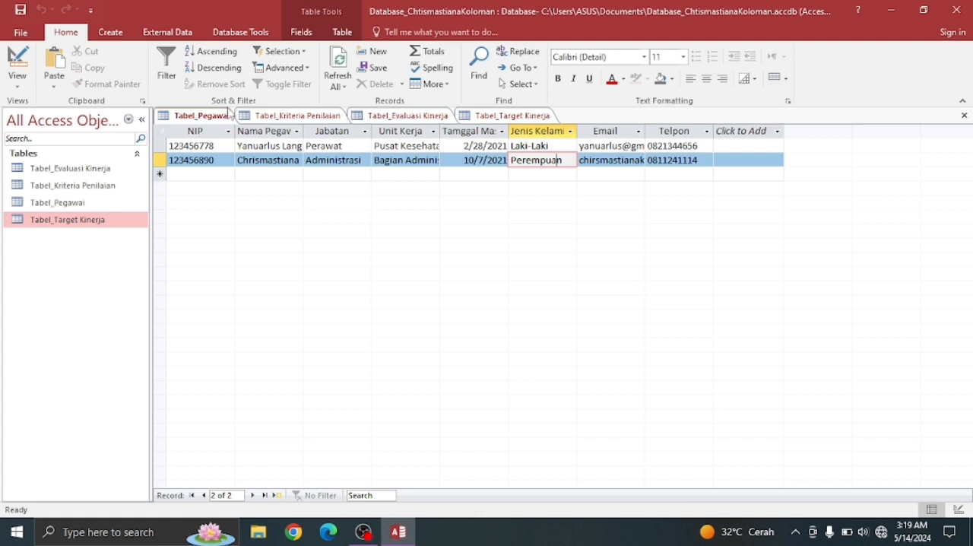
# - Switch Tabel_Pegawai to Design View and select the data type of the Jenis Kelamin field
pyautogui.rightClick(221, 118)
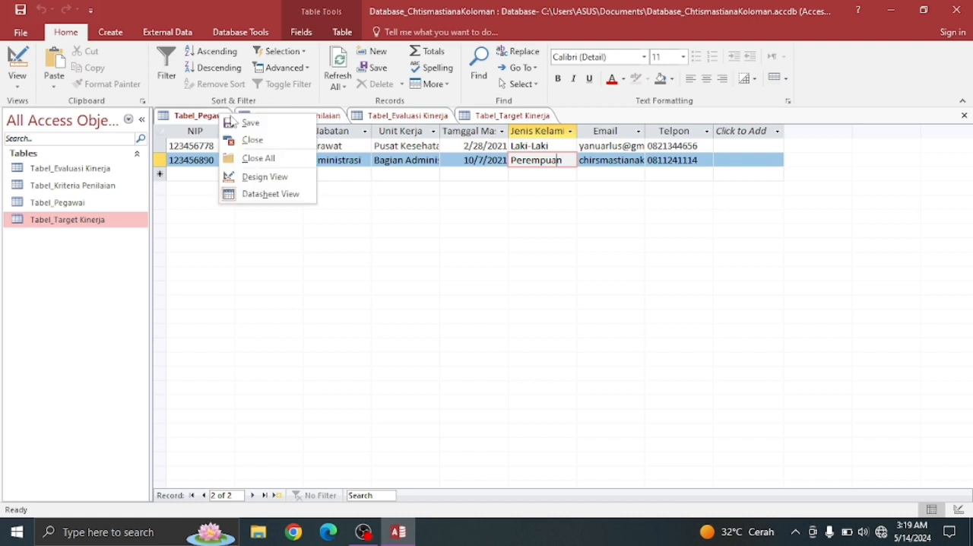
pyautogui.click(257, 176)
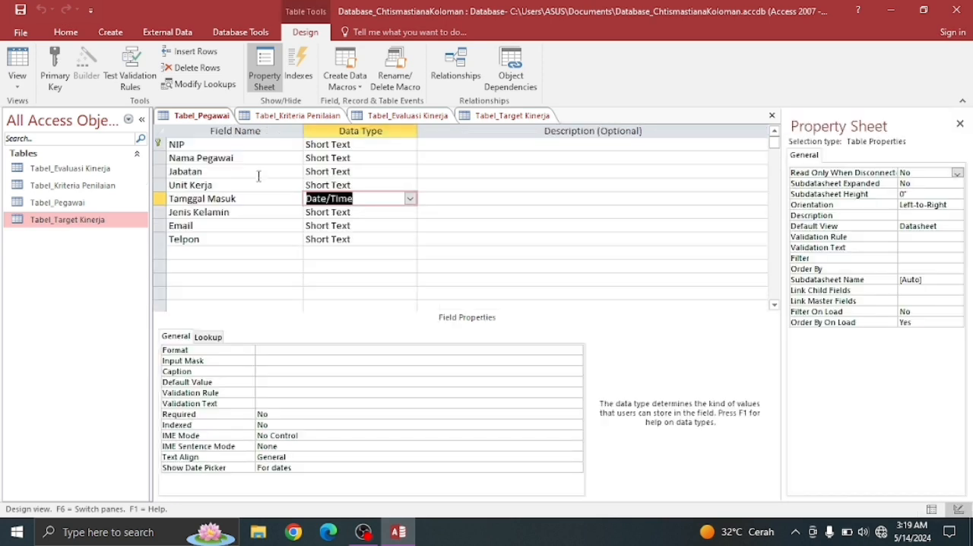
pyautogui.click(338, 212)
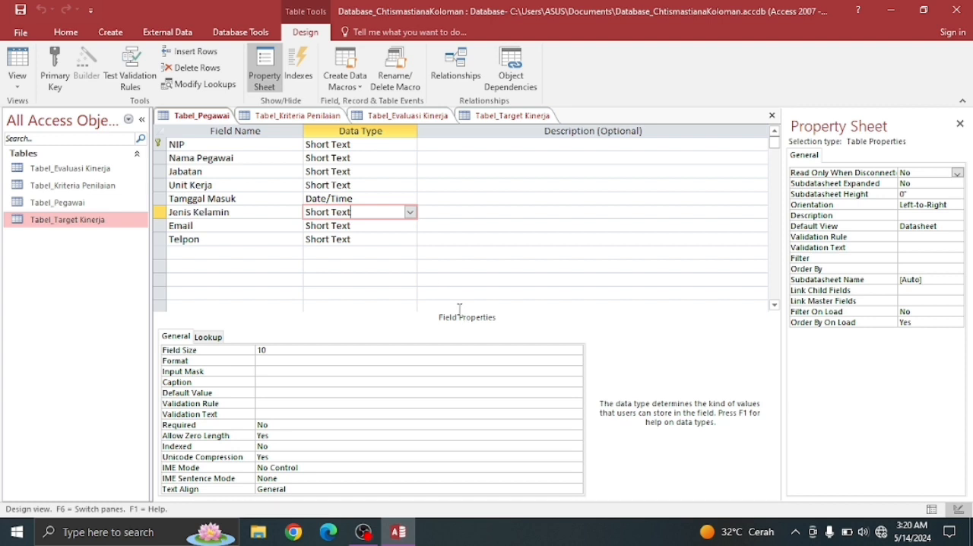
# - Set the Jenis Kelamin field's lookup display control to Combo Box and its row source type to Value List
pyautogui.click(207, 337)
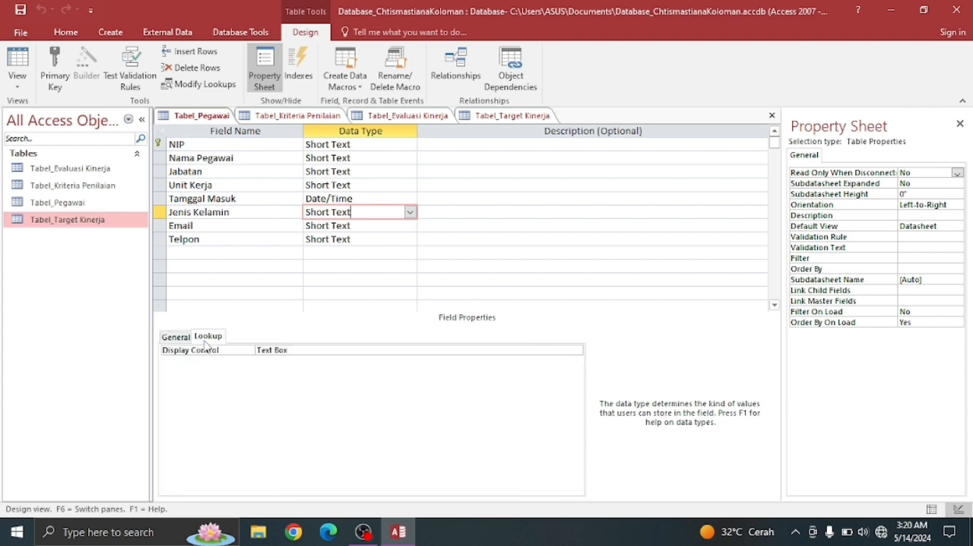
pyautogui.click(263, 349)
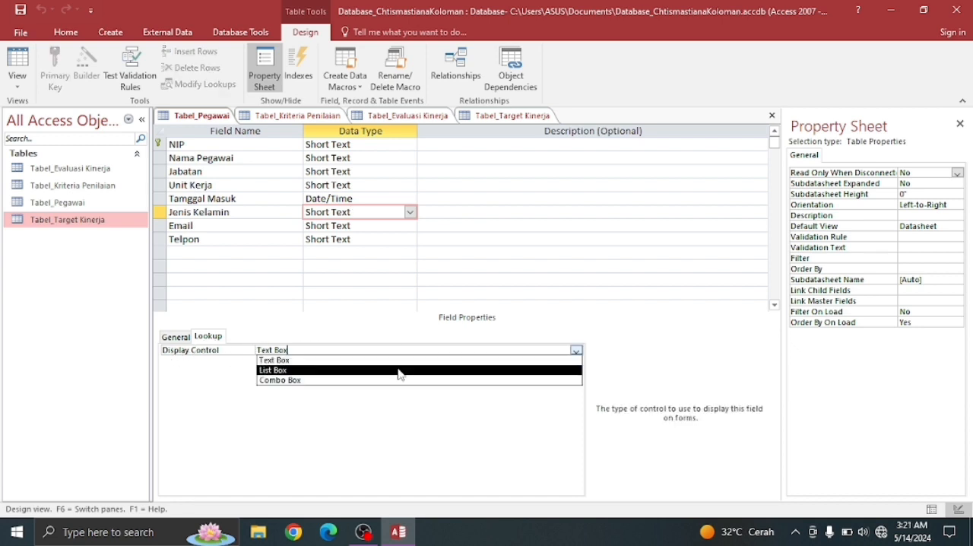
pyautogui.click(376, 380)
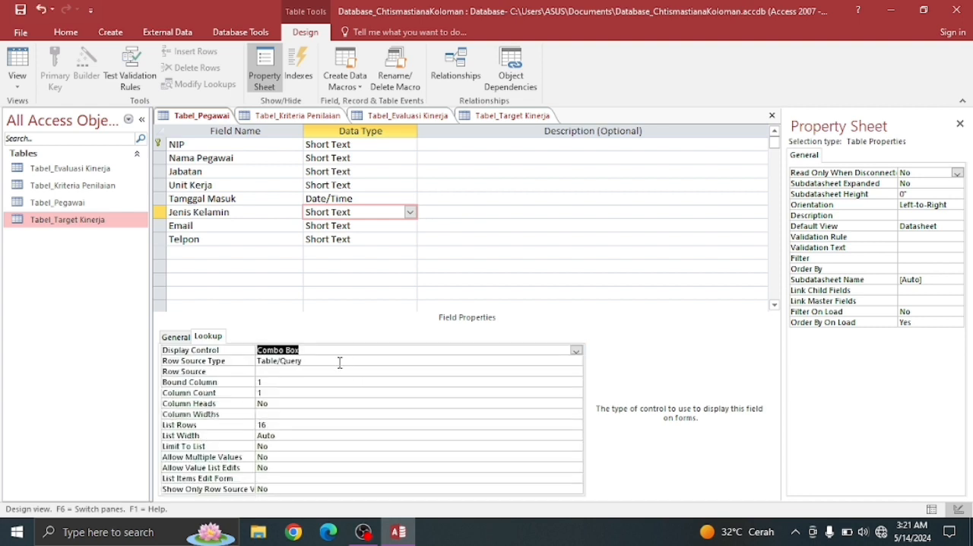
pyautogui.click(578, 362)
pyautogui.click(577, 362)
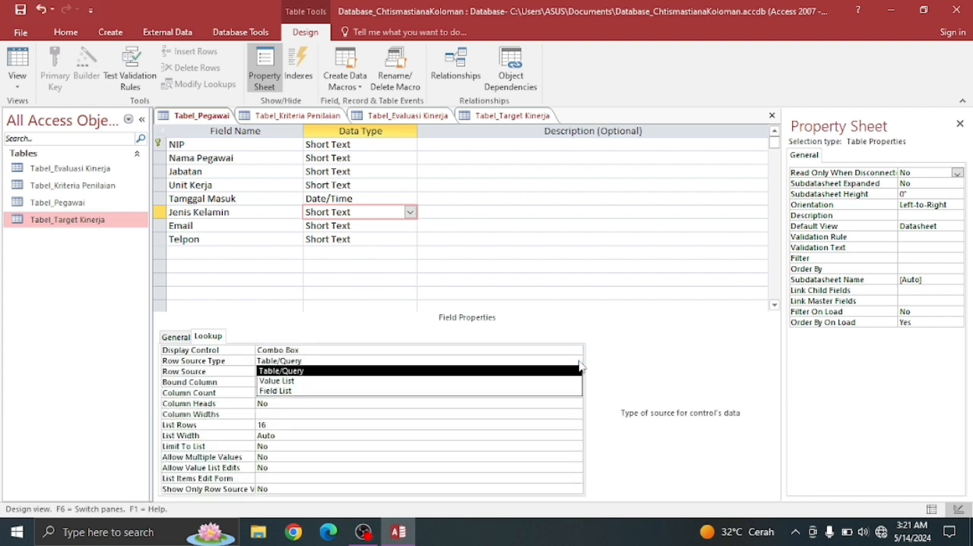
pyautogui.click(319, 381)
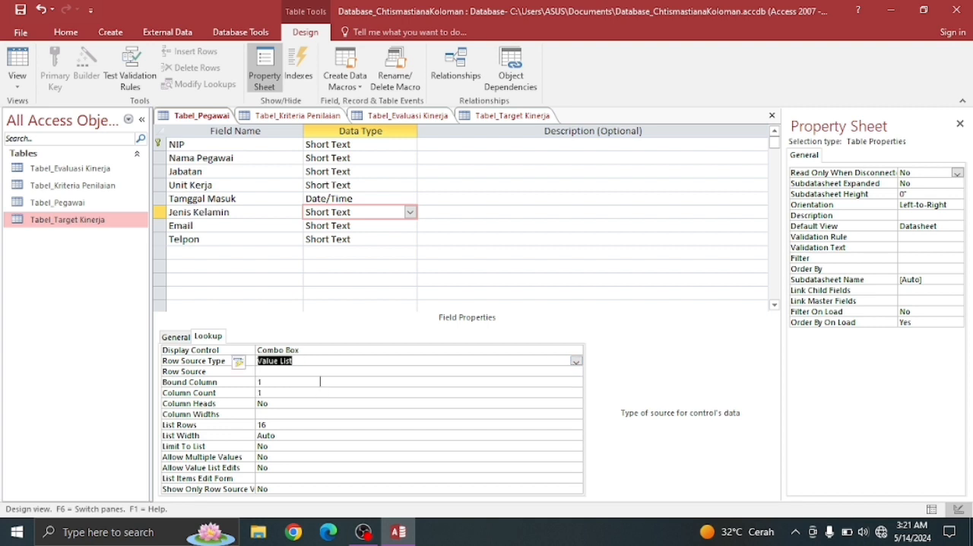
# - Enter "Laki-Laki";"Perempuan" as the row source of the Jenis Kelamin lookup
pyautogui.click(275, 371)
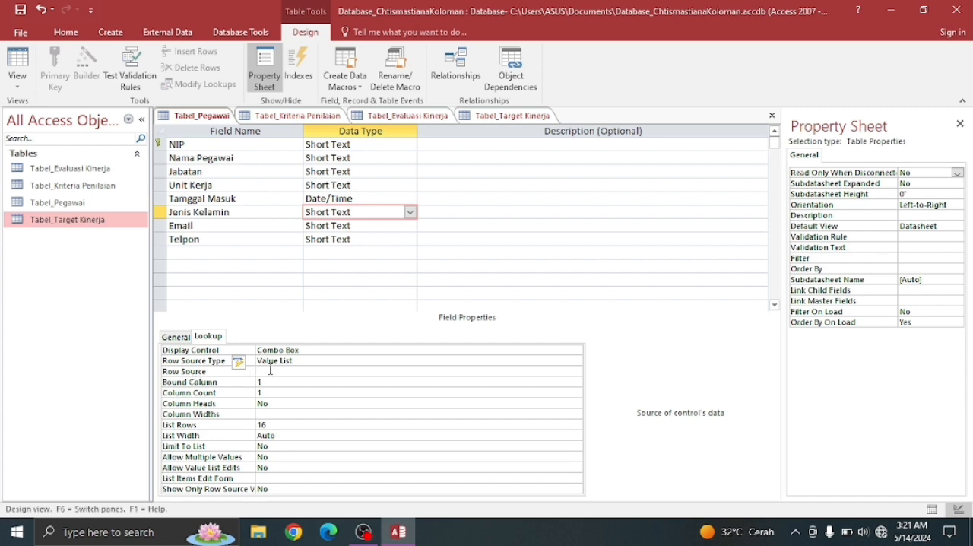
pyautogui.write('"Laki-')
pyautogui.write('Laki";"')
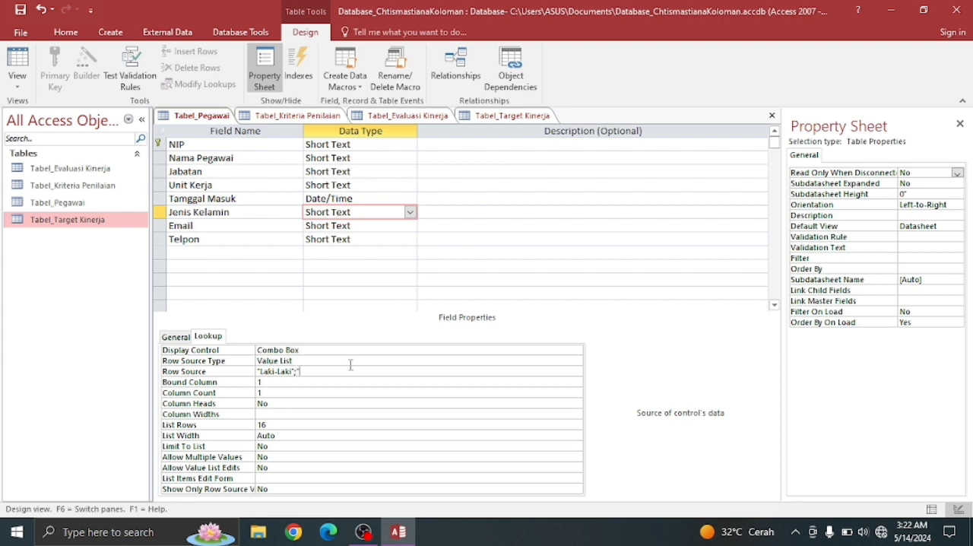
pyautogui.write('Perempuan"')
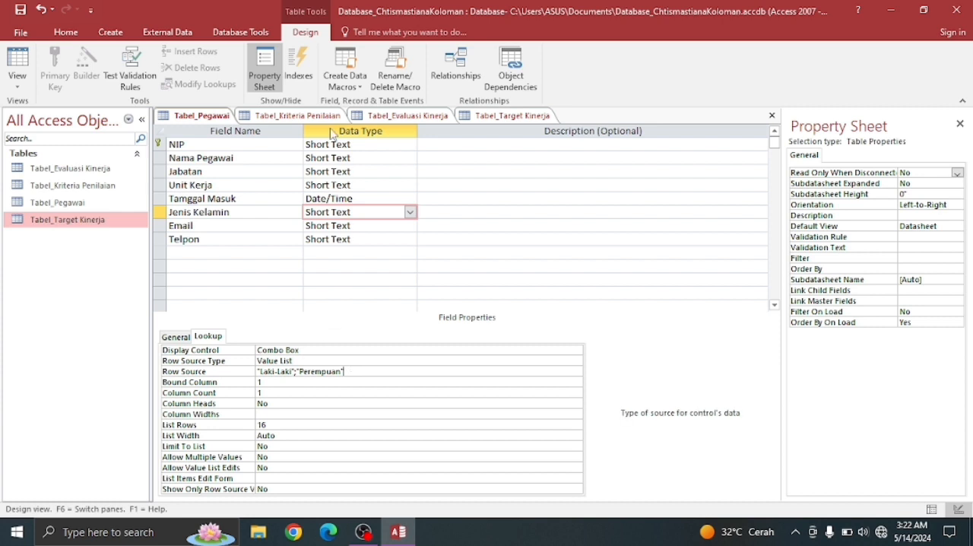
# - Switch Tabel_Pegawai back to Datasheet View
pyautogui.rightClick(212, 119)
pyautogui.press('Escape')
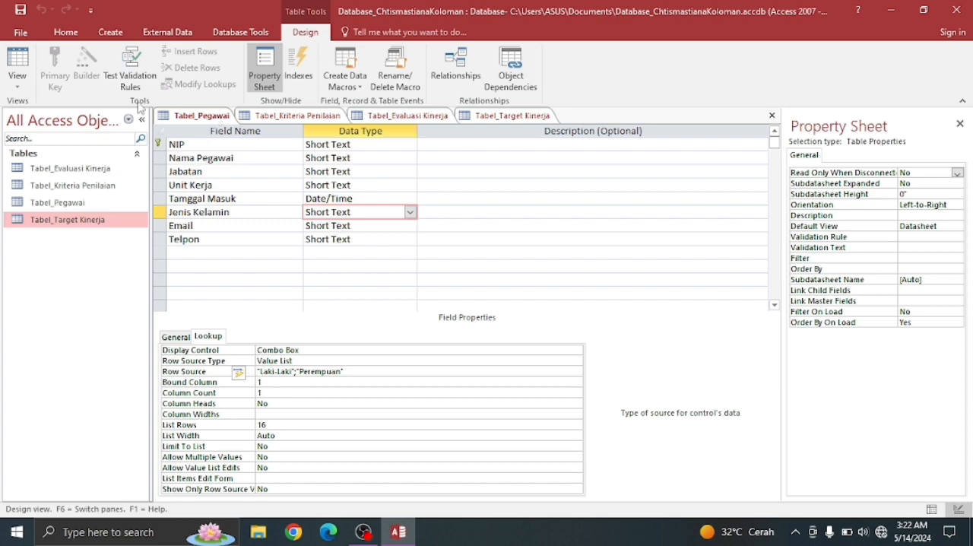
pyautogui.click(17, 80)
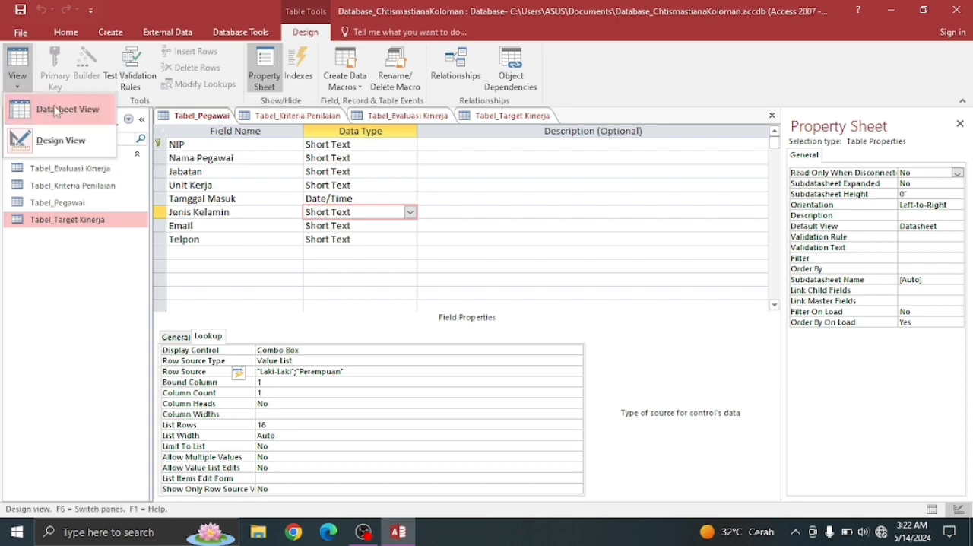
pyautogui.click(55, 112)
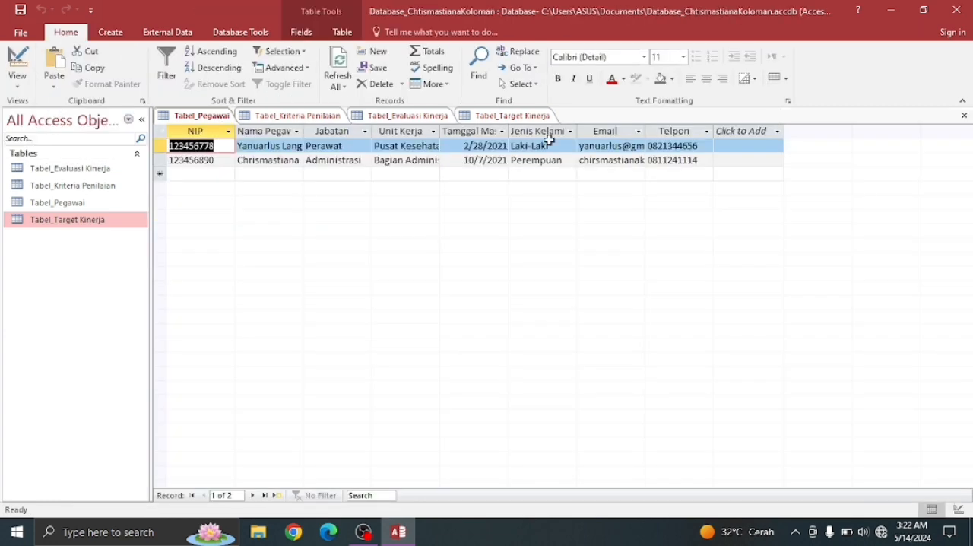
# - Check the Jenis Kelamin choice list in both employee records
pyautogui.click(568, 150)
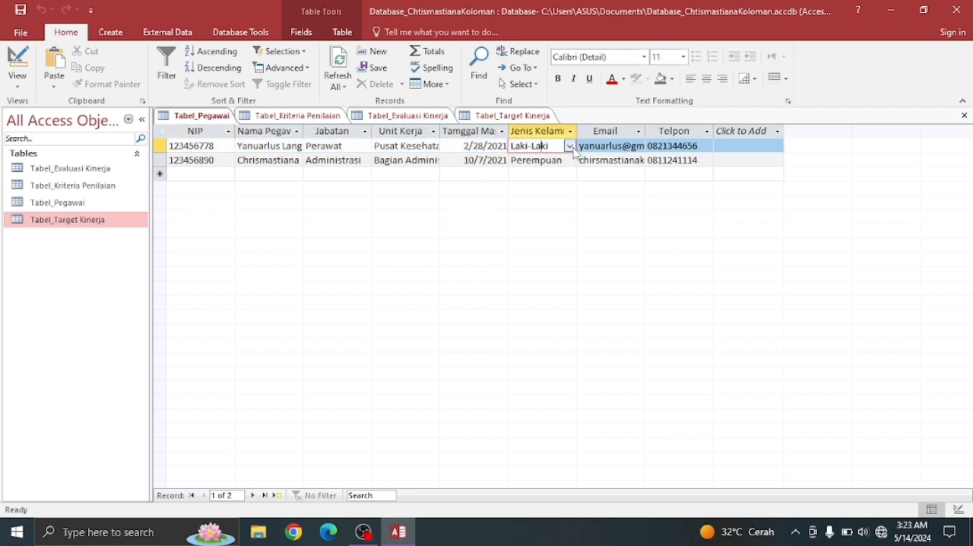
pyautogui.click(569, 146)
pyautogui.click(571, 148)
pyautogui.click(568, 163)
pyautogui.click(569, 161)
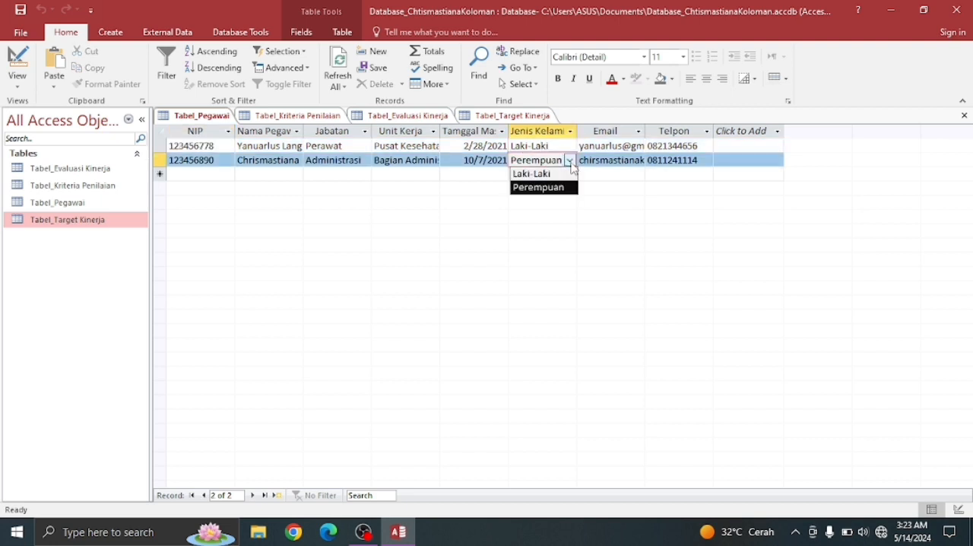
pyautogui.click(569, 160)
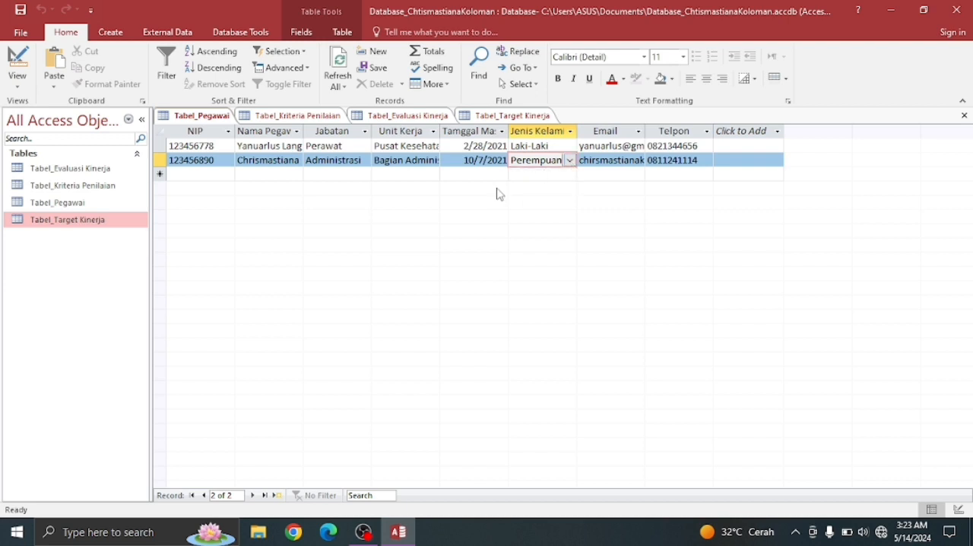
# - Open Tabel_Kriteria Penilaian and enter the first record with ID 1, criterion name Kedisplinan and weight 20
pyautogui.click(55, 190)
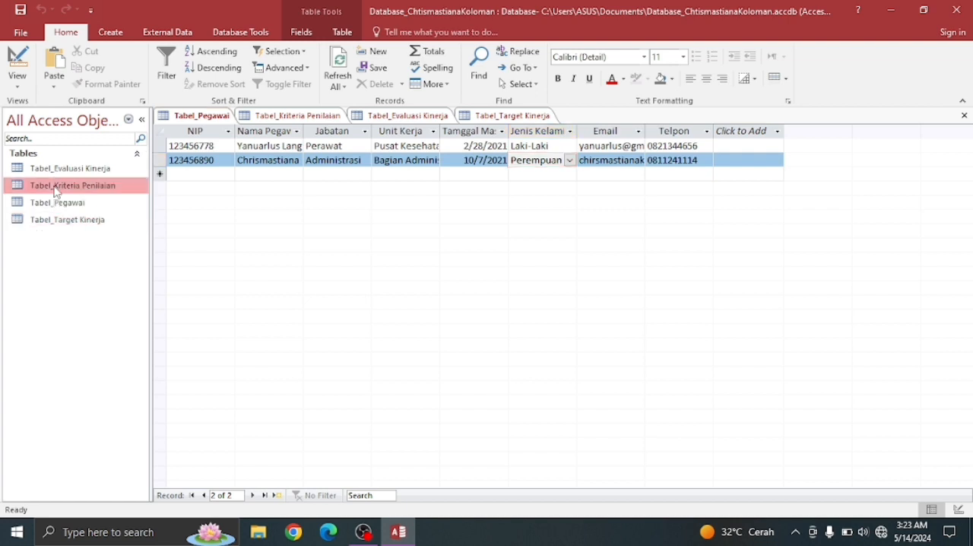
pyautogui.doubleClick(54, 190)
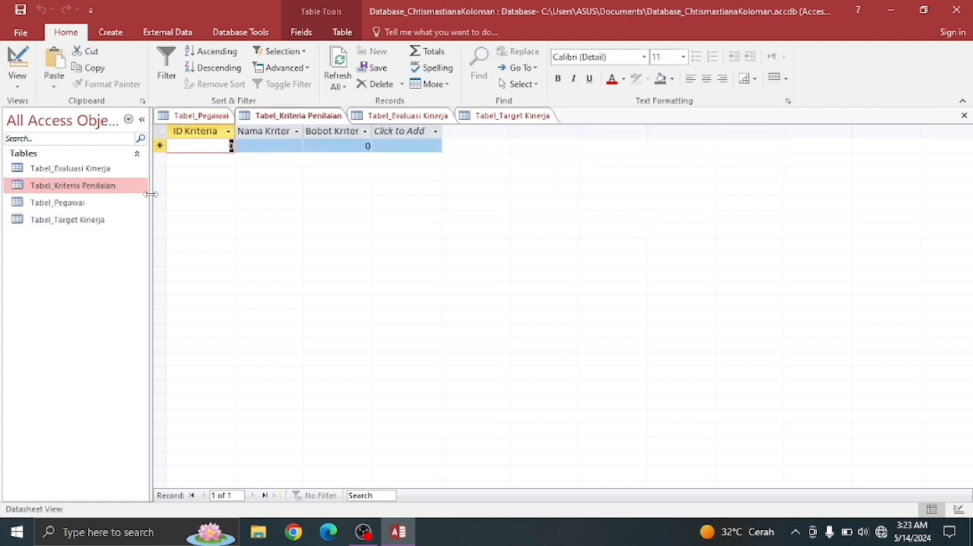
pyautogui.click(254, 148)
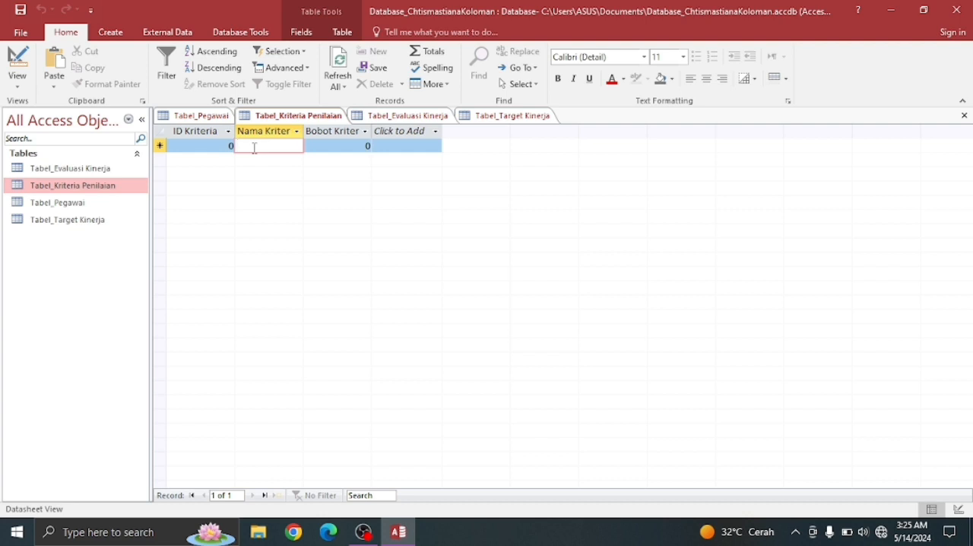
pyautogui.write('Kedis')
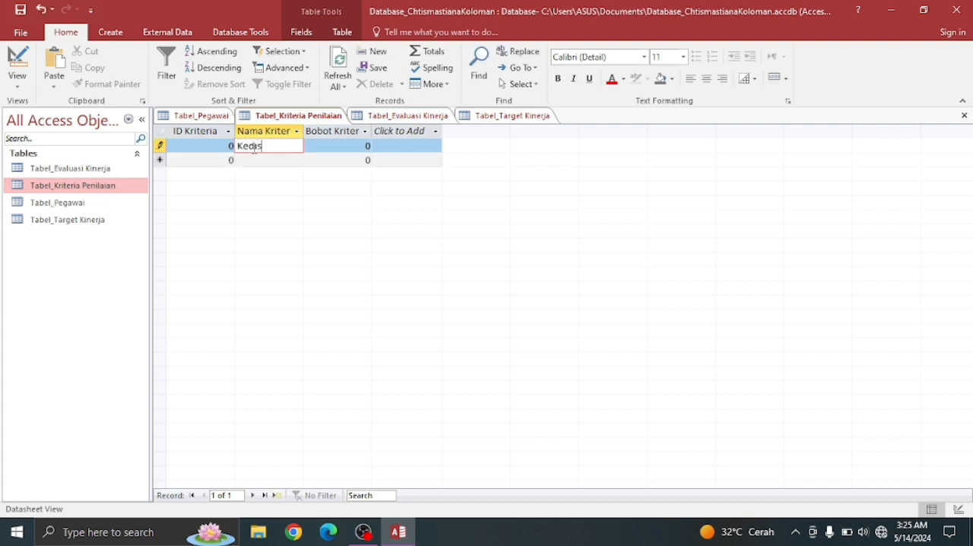
pyautogui.write('plinan')
pyautogui.click(336, 145)
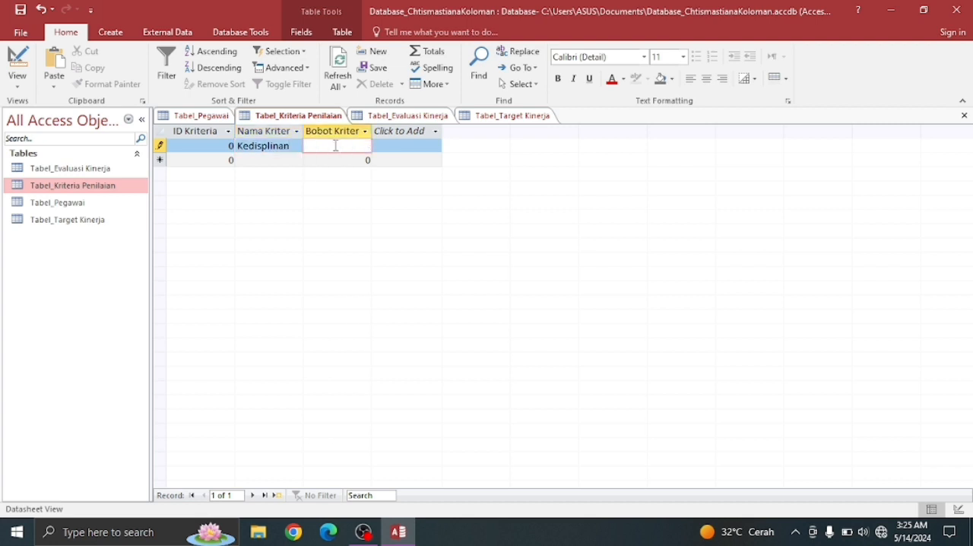
pyautogui.write('20')
# - Add the second criterion record with ID 2, name Produktivitas and weight 30
pyautogui.click(280, 164)
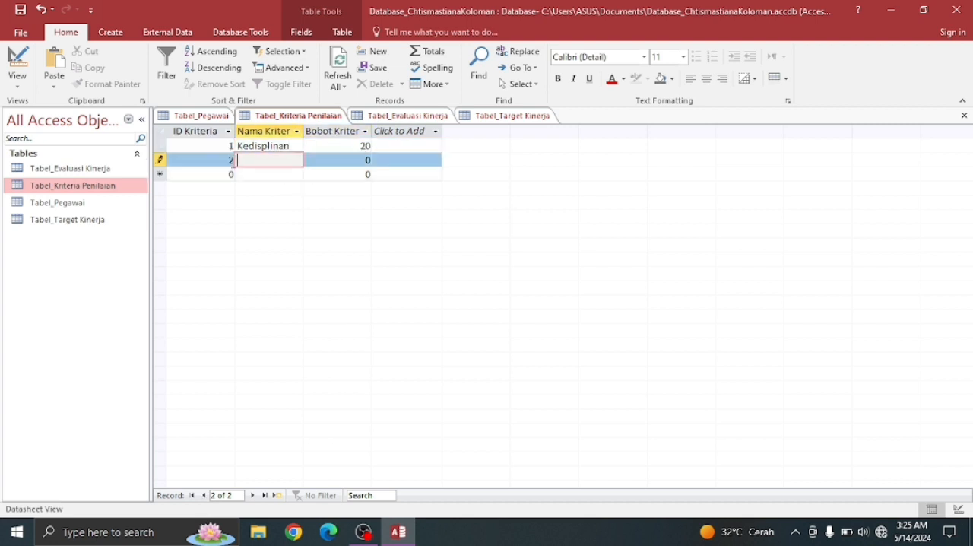
pyautogui.write('Produktivitas')
pyautogui.press('Tab')
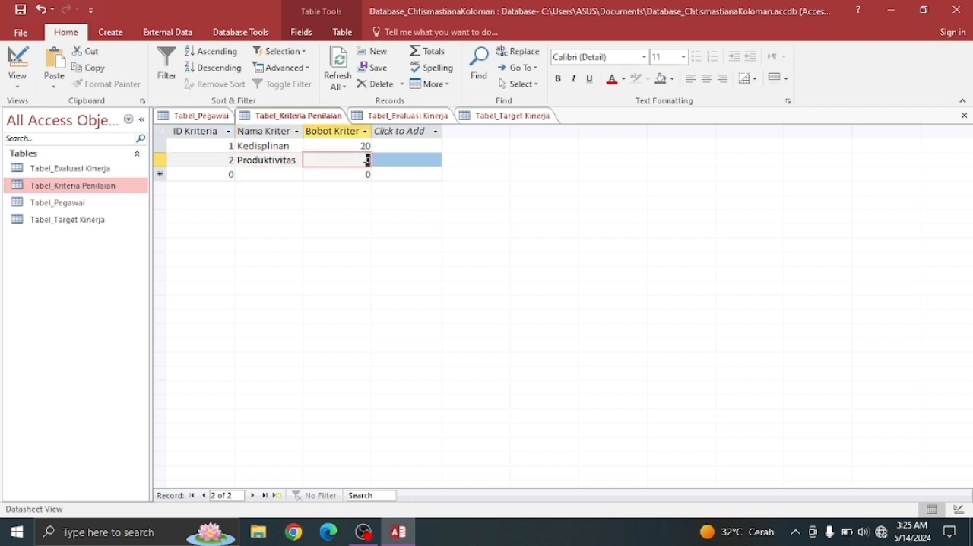
pyautogui.write('30')
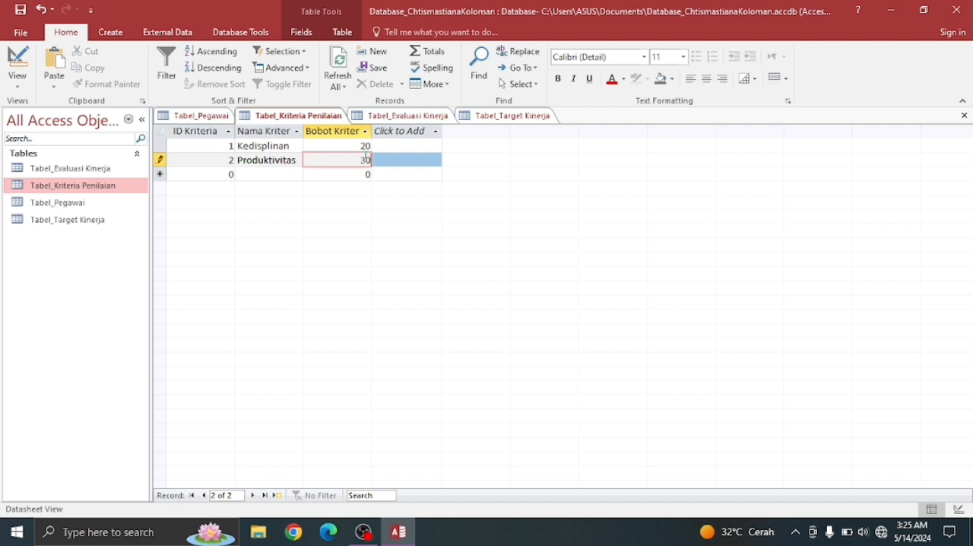
# - Add the third criterion record with ID 3, name Kualitas Kerja and weight 25
pyautogui.click(250, 174)
pyautogui.write('Kualitas')
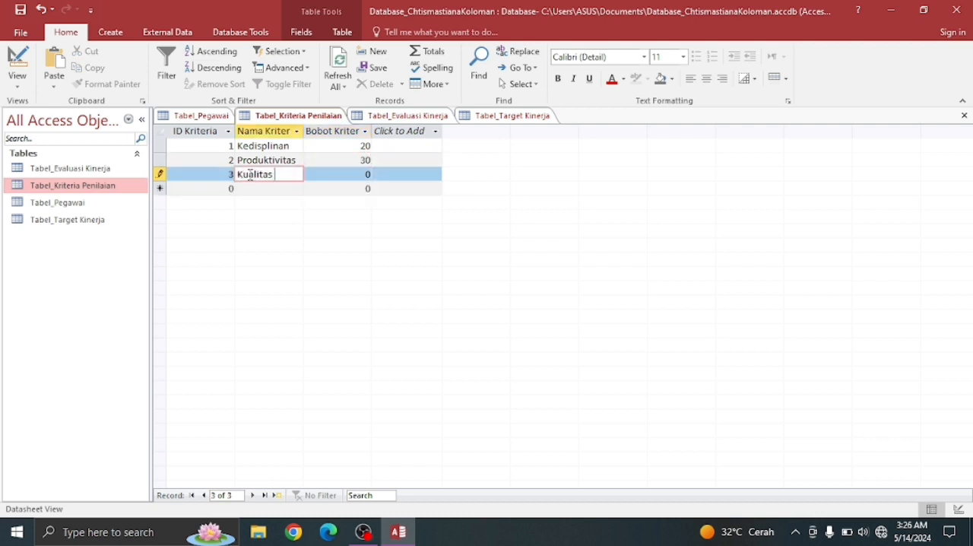
pyautogui.write(' Kerja')
pyautogui.press('Tab')
pyautogui.write('25')
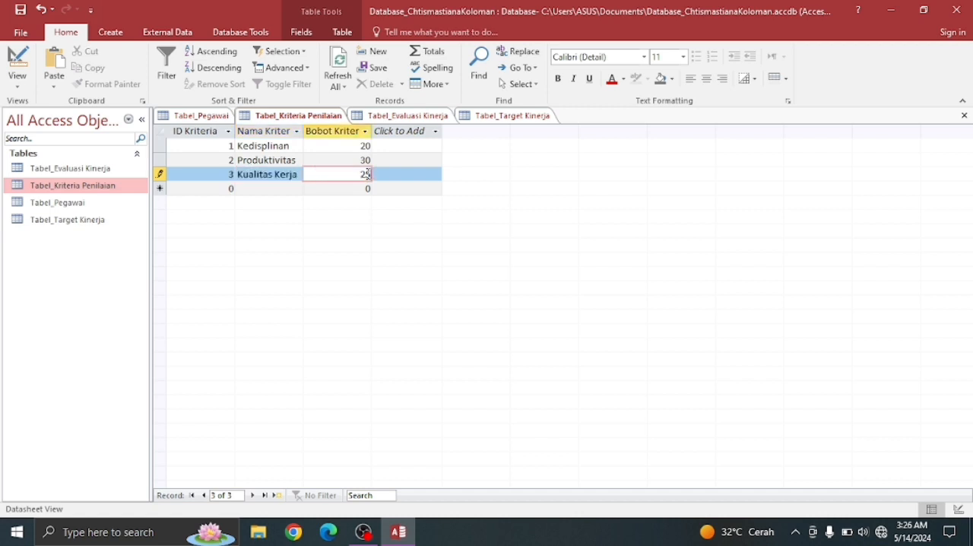
pyautogui.press('Tab')
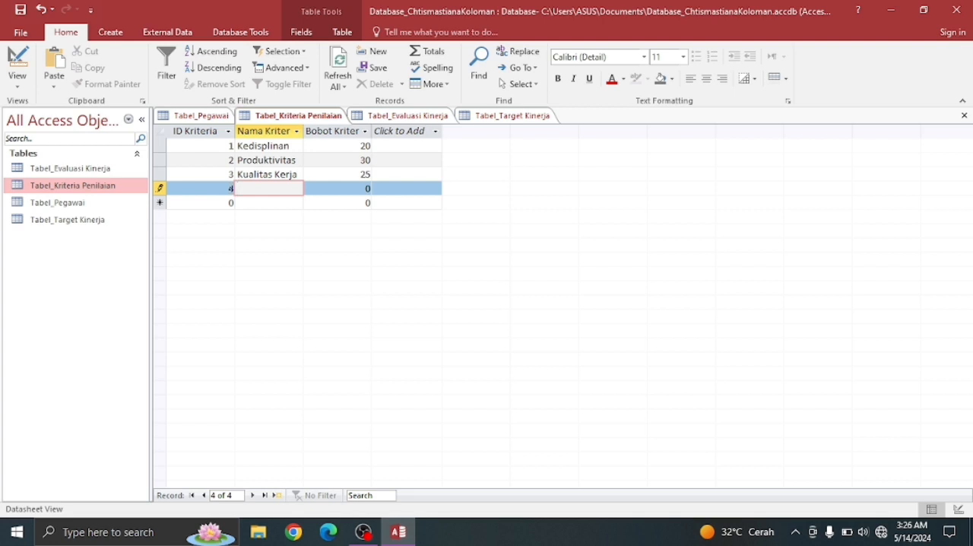
# - Add the fourth criterion record with ID 4, name Kreativitas and weight 15
pyautogui.write('Kreativitas')
pyautogui.press('Tab')
pyautogui.write('15')
pyautogui.press('Tab')
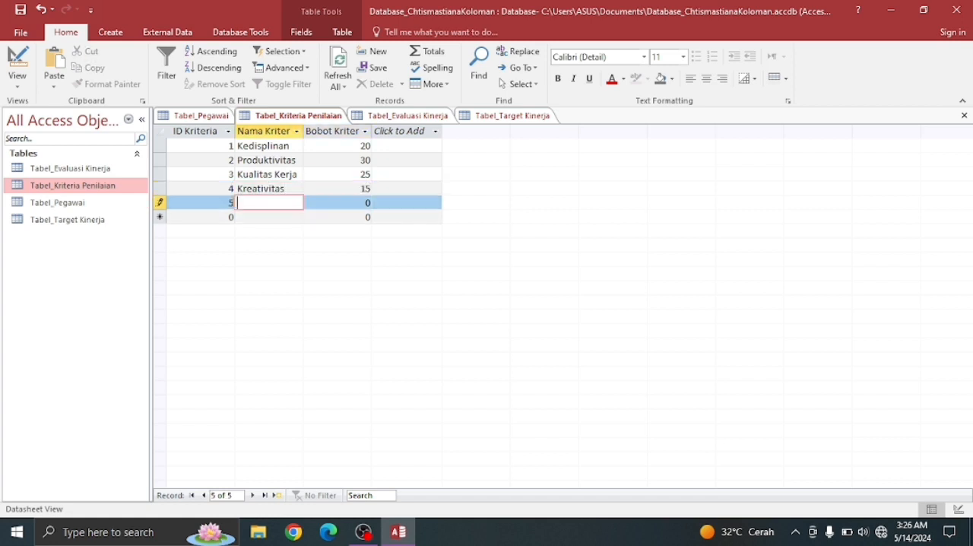
# - Add the fifth criterion record with ID 5, name Kerjasama and weight 10
pyautogui.write('Kerjasama')
pyautogui.press('Tab')
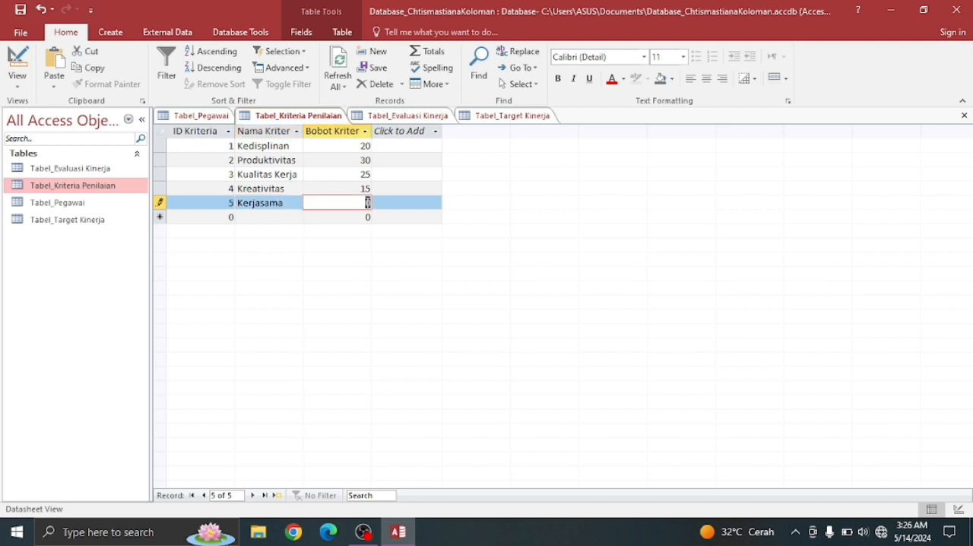
pyautogui.write('10')
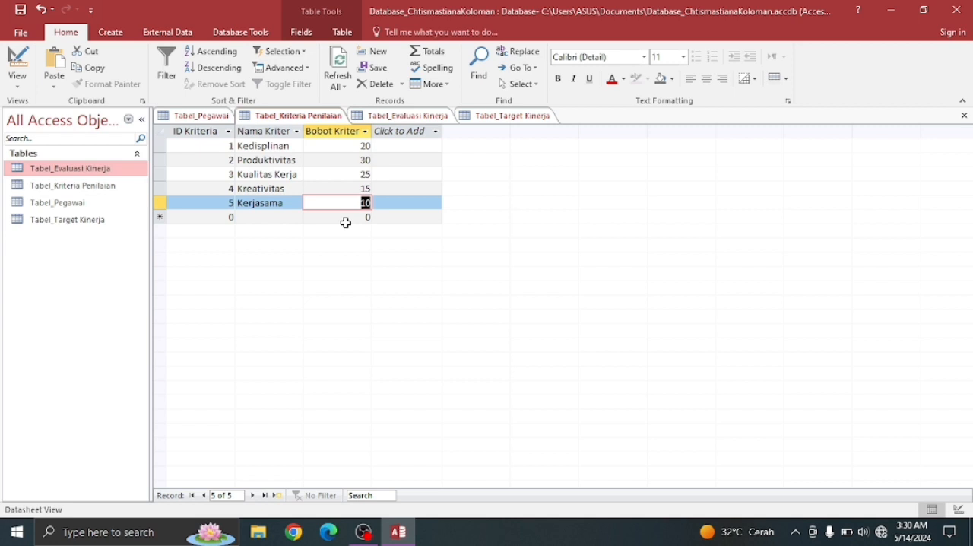
# - Open Tabel_Evaluasi Kinerja in Design View
pyautogui.click(95, 173)
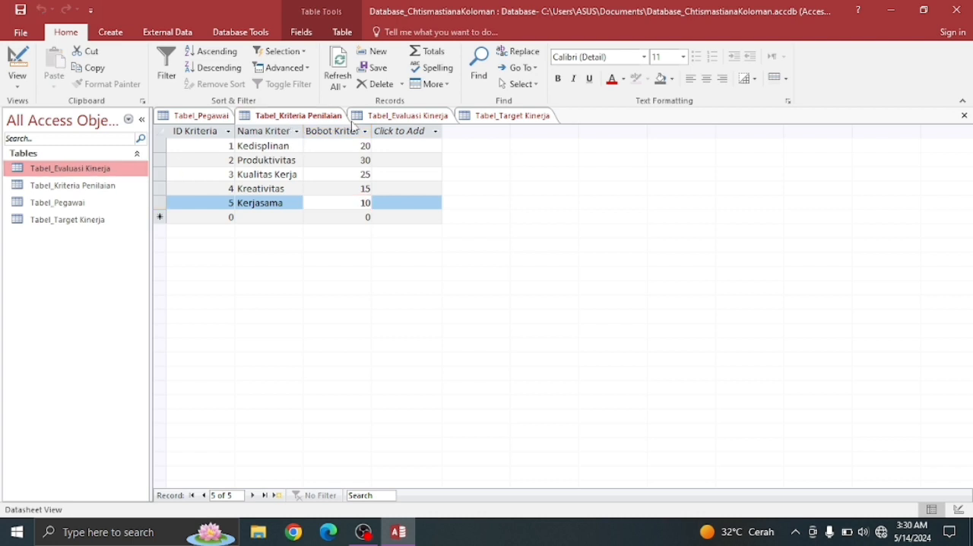
pyautogui.rightClick(401, 119)
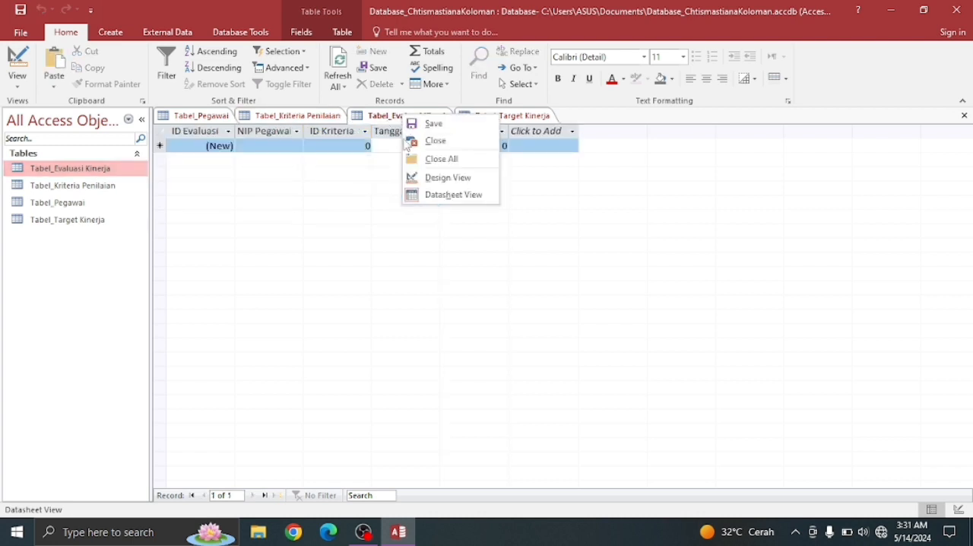
pyautogui.click(445, 179)
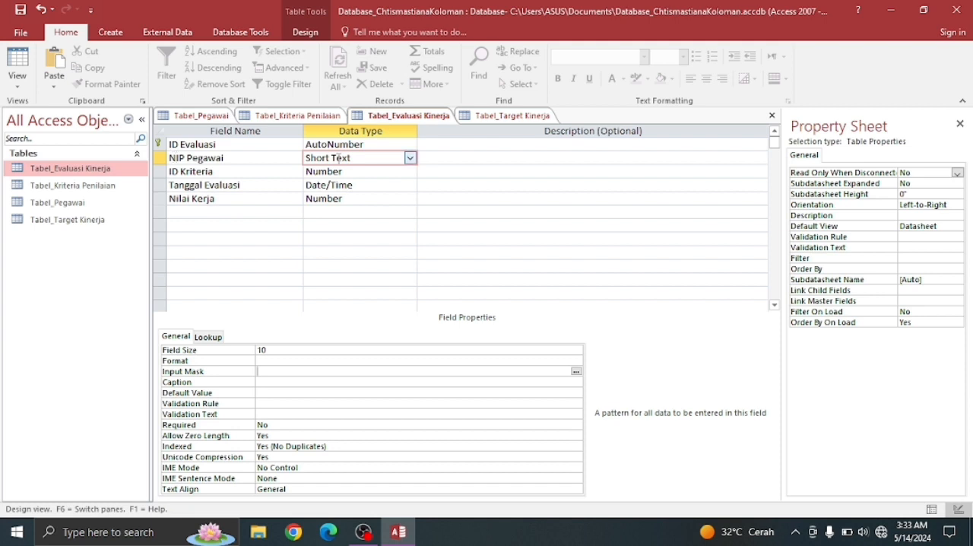
# - Choose Combo Box as the lookup display control of the NIP Pegawai field
pyautogui.click(400, 157)
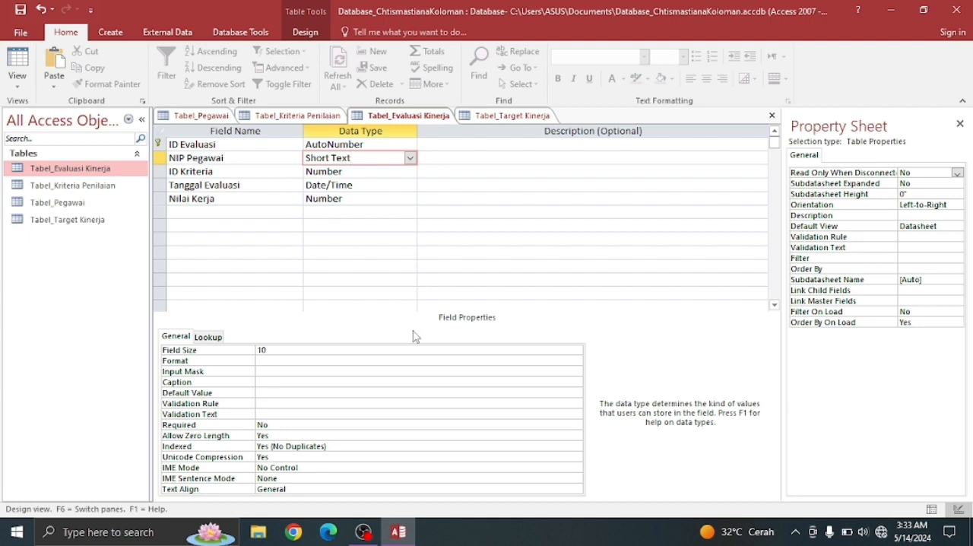
pyautogui.click(208, 336)
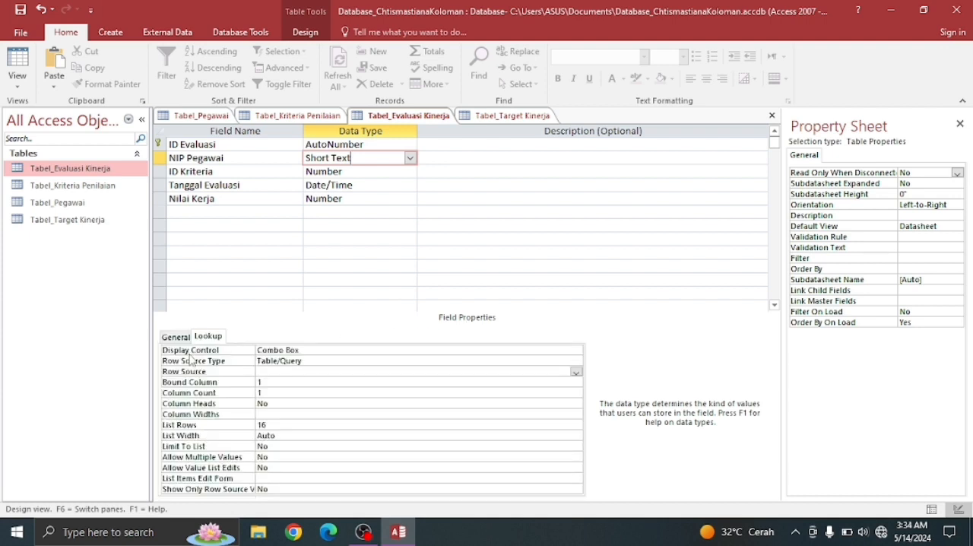
pyautogui.click(191, 354)
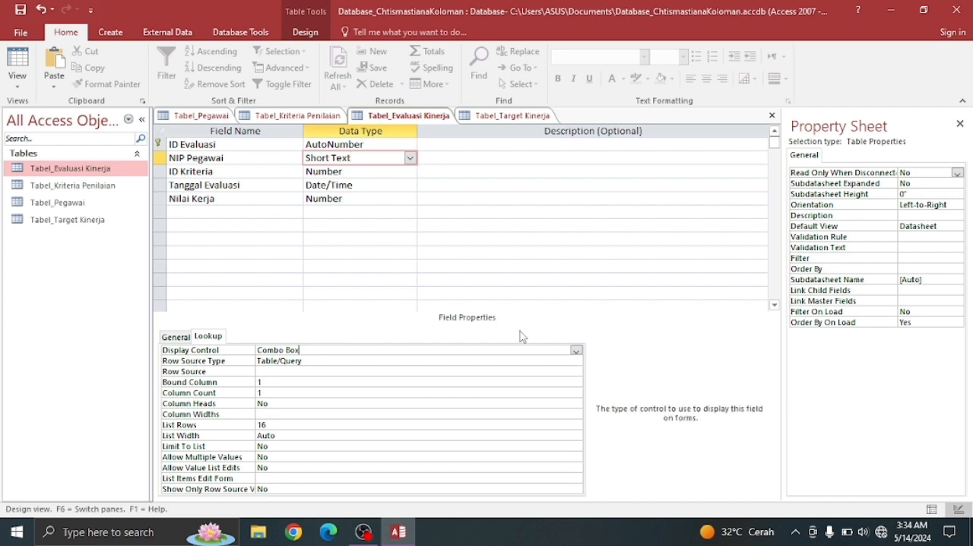
pyautogui.click(576, 350)
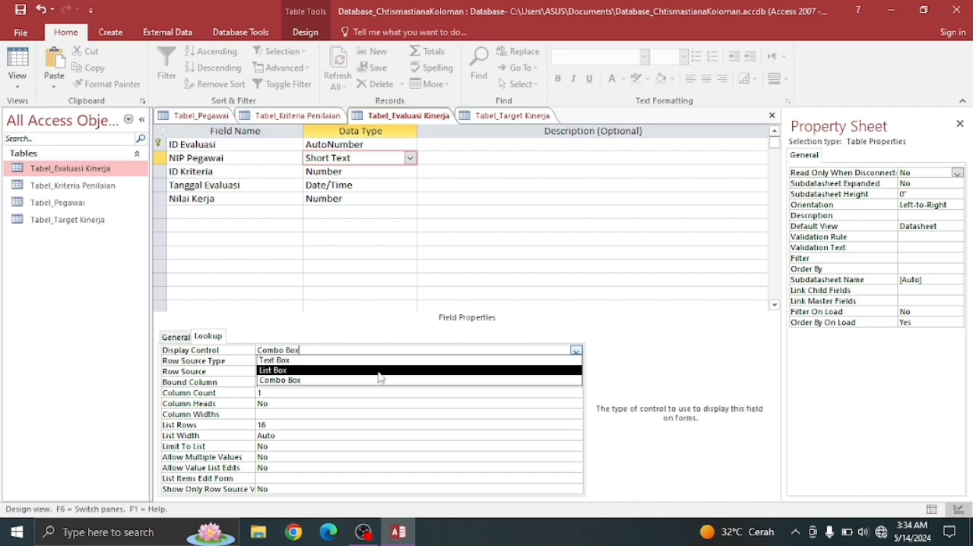
pyautogui.click(339, 380)
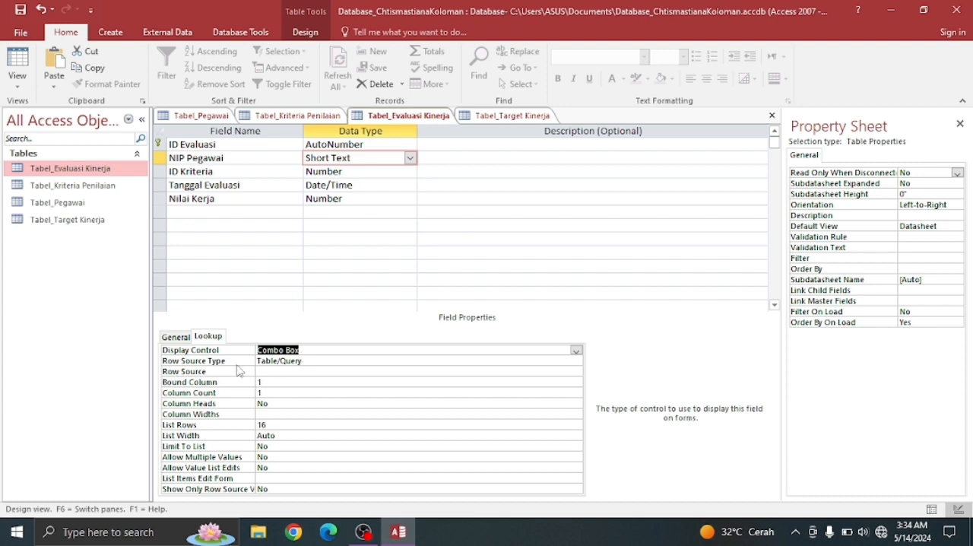
# - Open the query builder for the NIP Pegawai field's row source and add Tabel_Pegawai to it
pyautogui.click(445, 373)
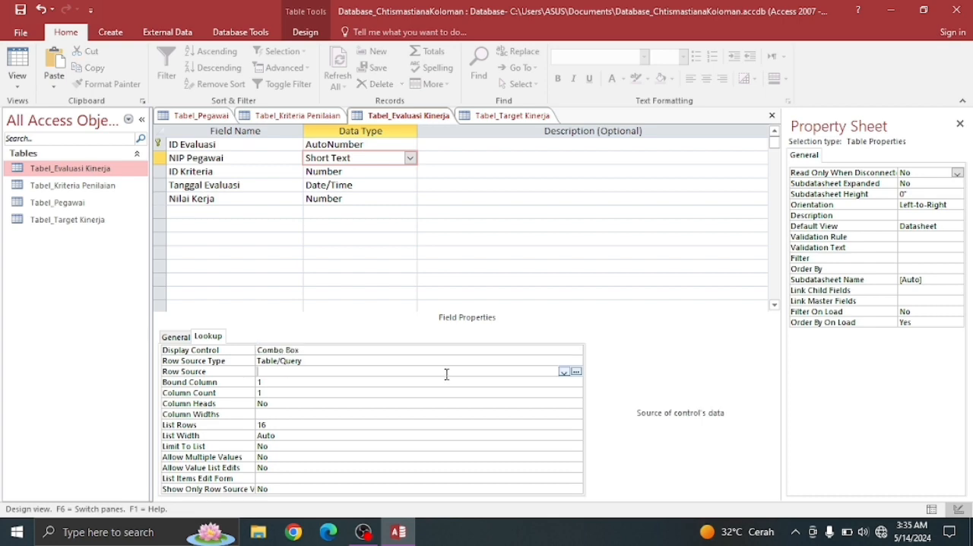
pyautogui.click(577, 371)
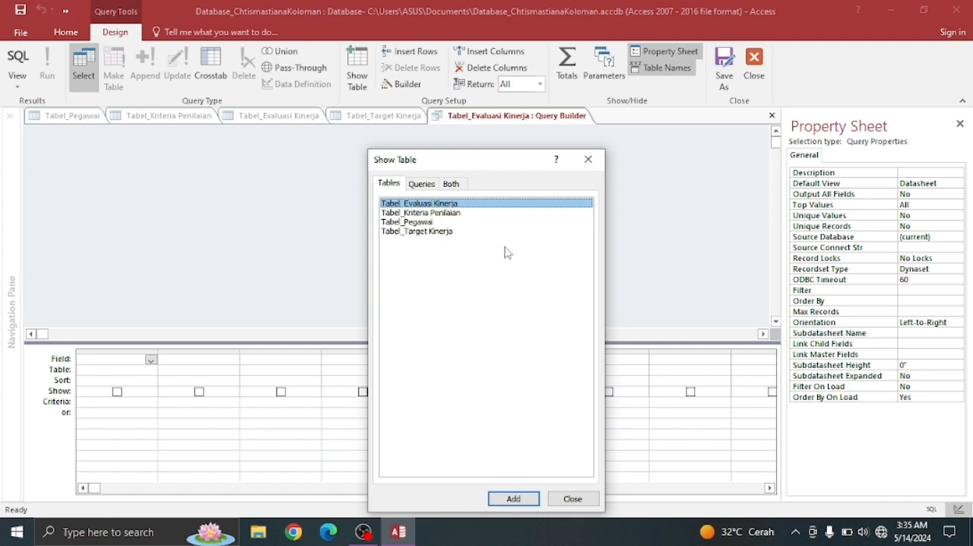
pyautogui.click(414, 225)
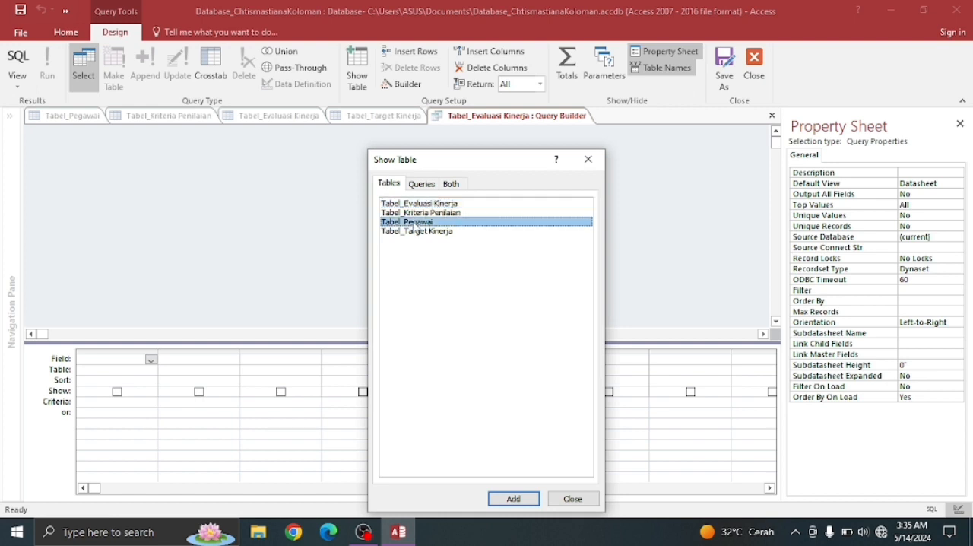
pyautogui.click(520, 498)
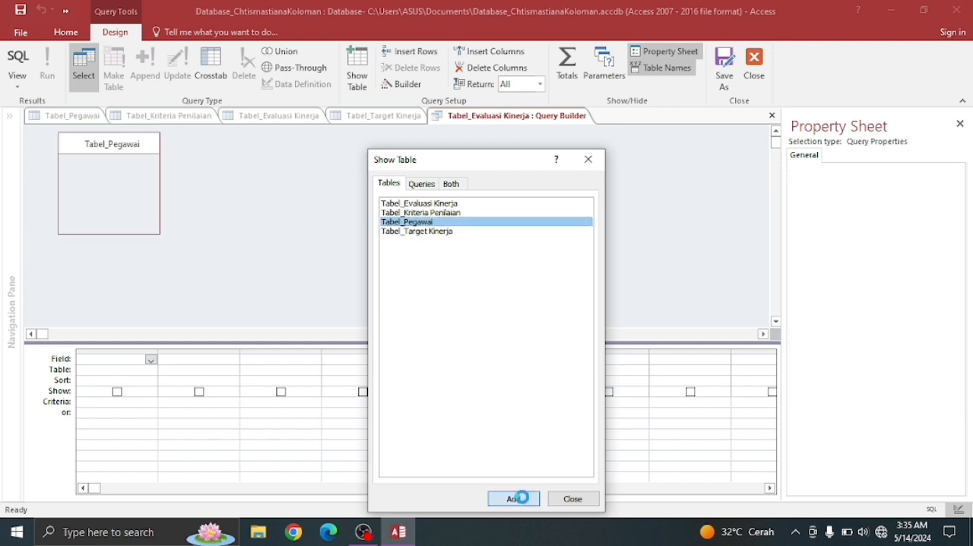
pyautogui.click(570, 499)
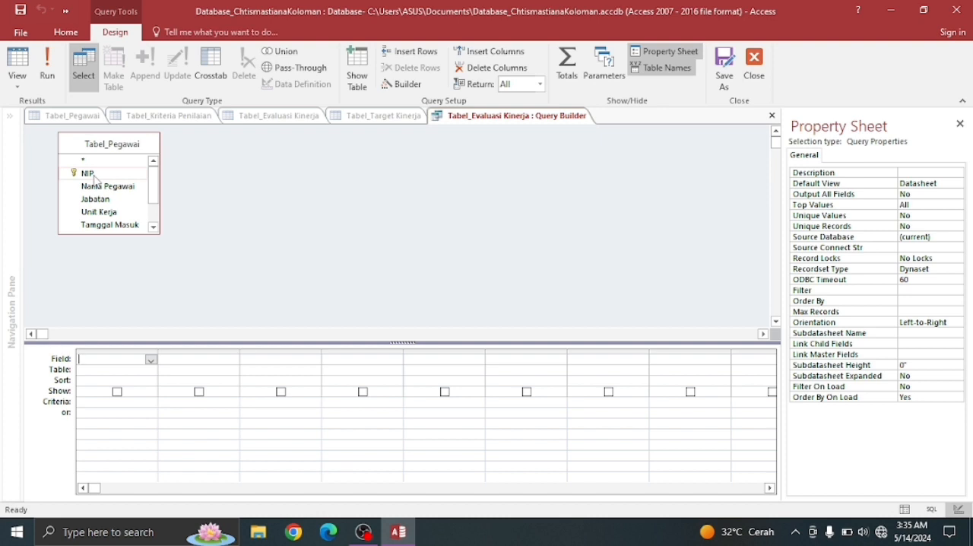
# - Add the NIP and Nama Pegawai fields to the row source query, then save and close the query builder
pyautogui.click(94, 176)
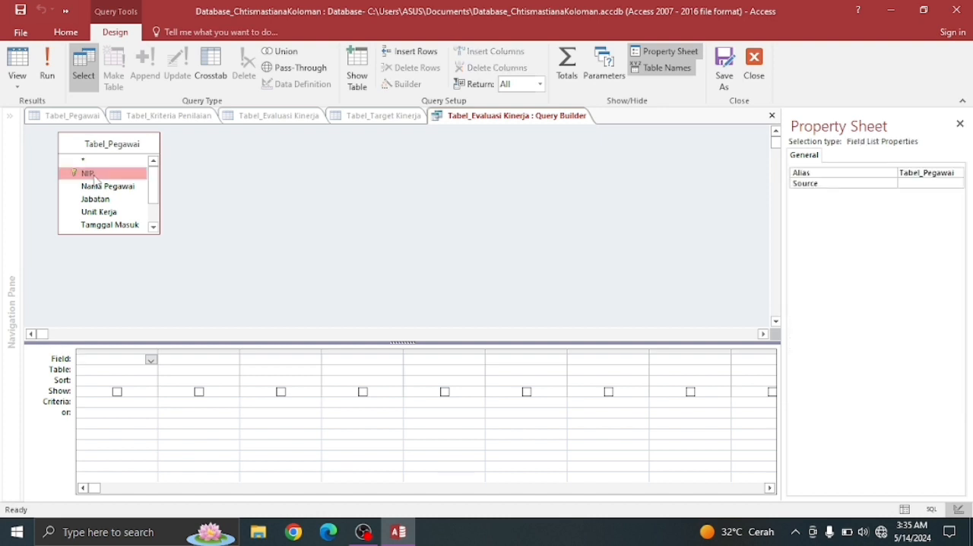
pyautogui.doubleClick(95, 176)
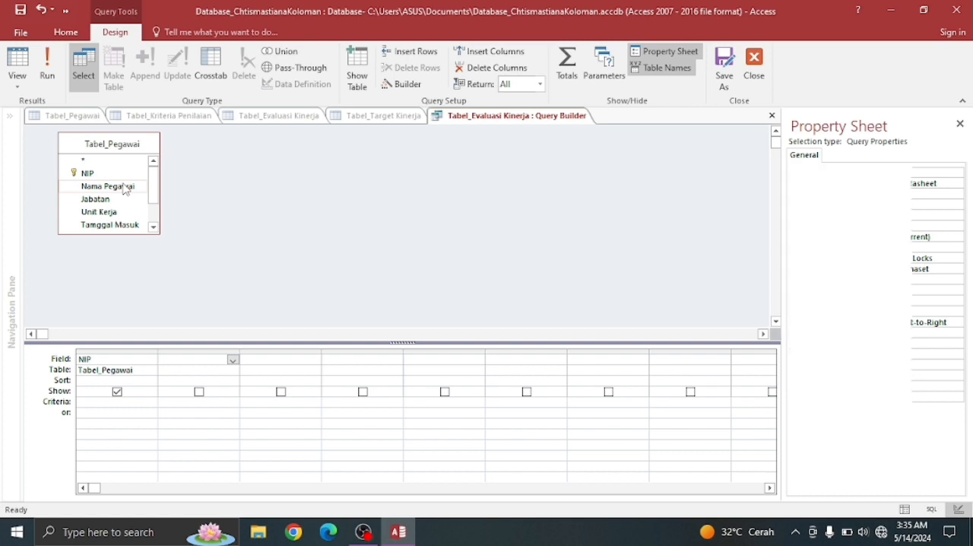
pyautogui.doubleClick(126, 189)
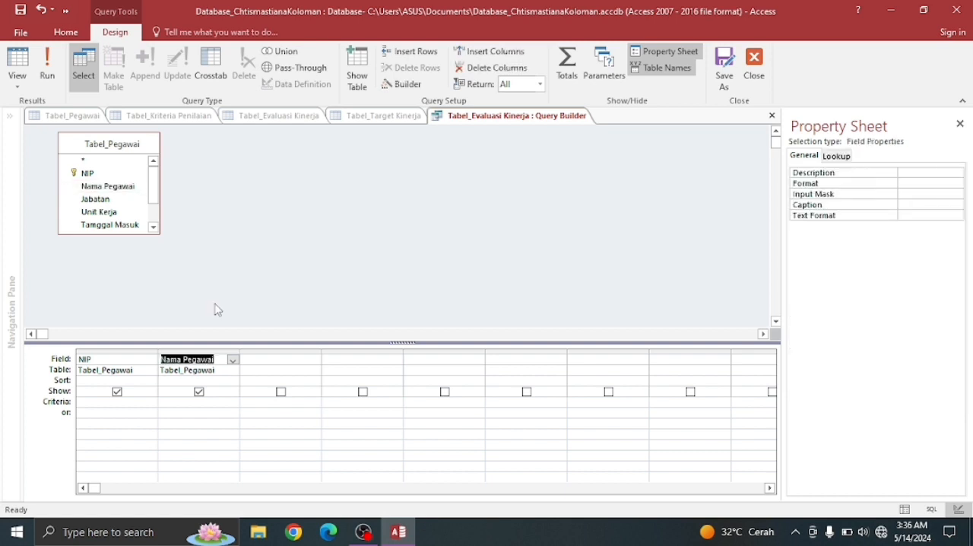
pyautogui.rightClick(500, 123)
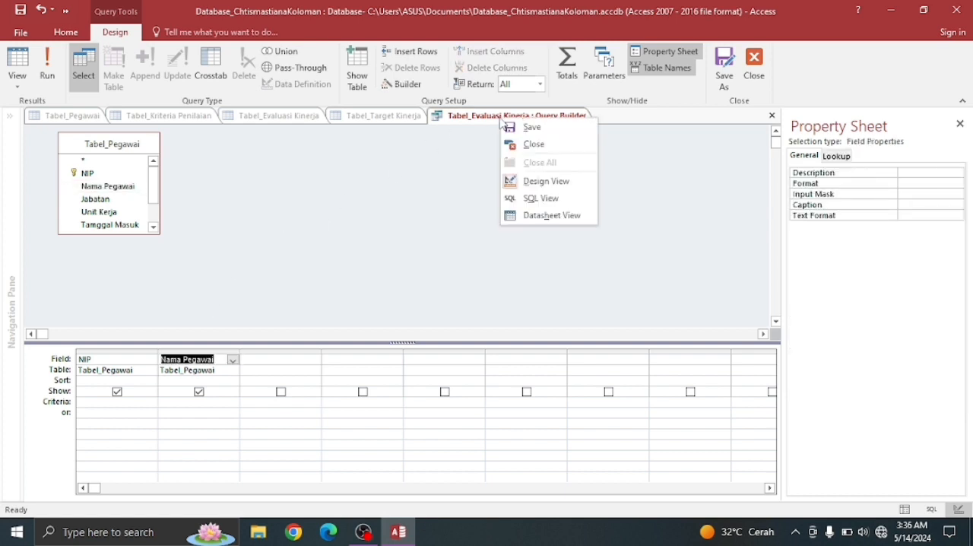
pyautogui.click(530, 126)
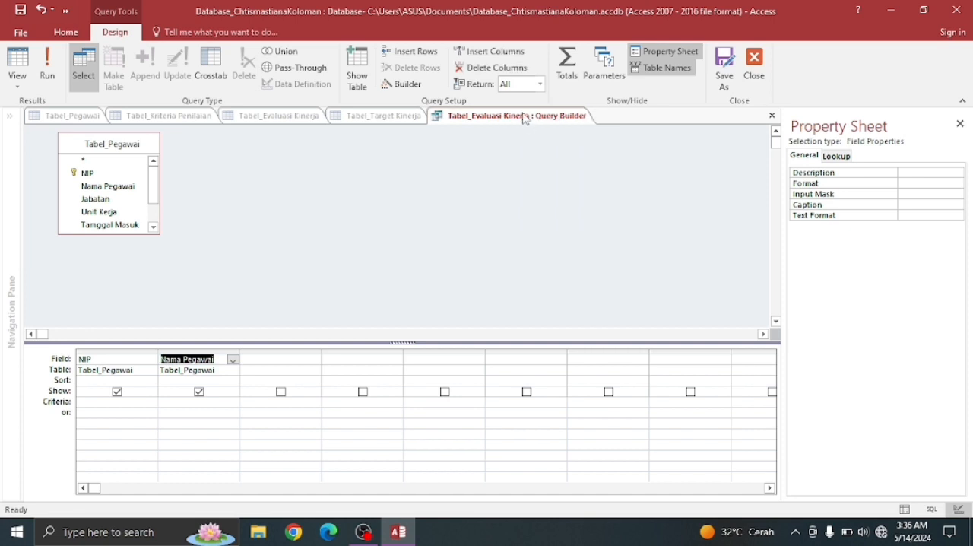
pyautogui.rightClick(525, 117)
pyautogui.click(554, 140)
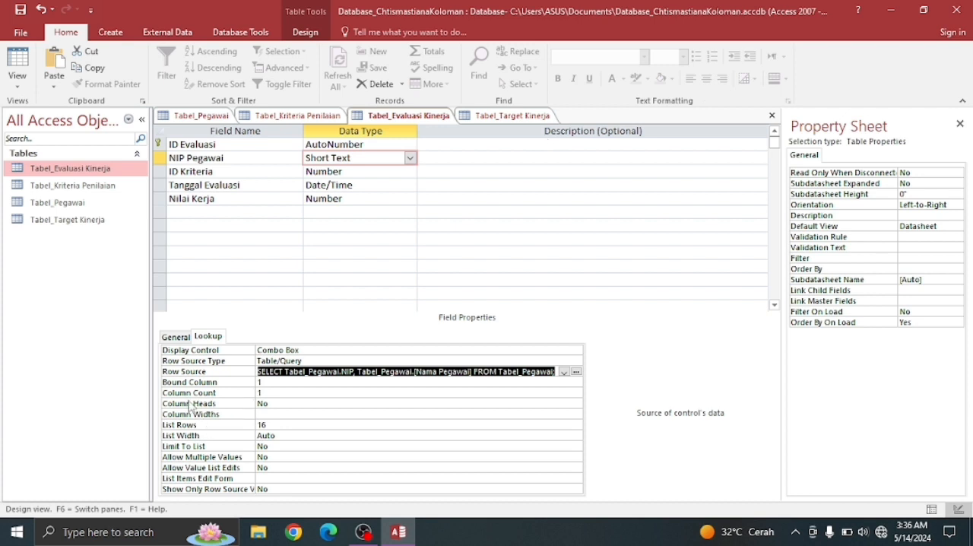
# - Set the NIP Pegawai lookup's Column Count to 2, then save and close Tabel_Evaluasi Kinerja
pyautogui.click(277, 393)
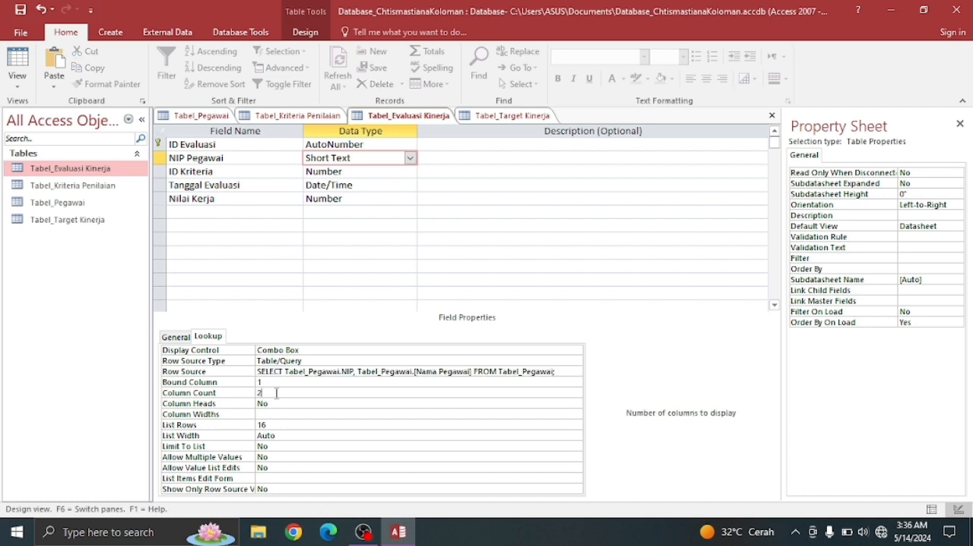
pyautogui.click(17, 13)
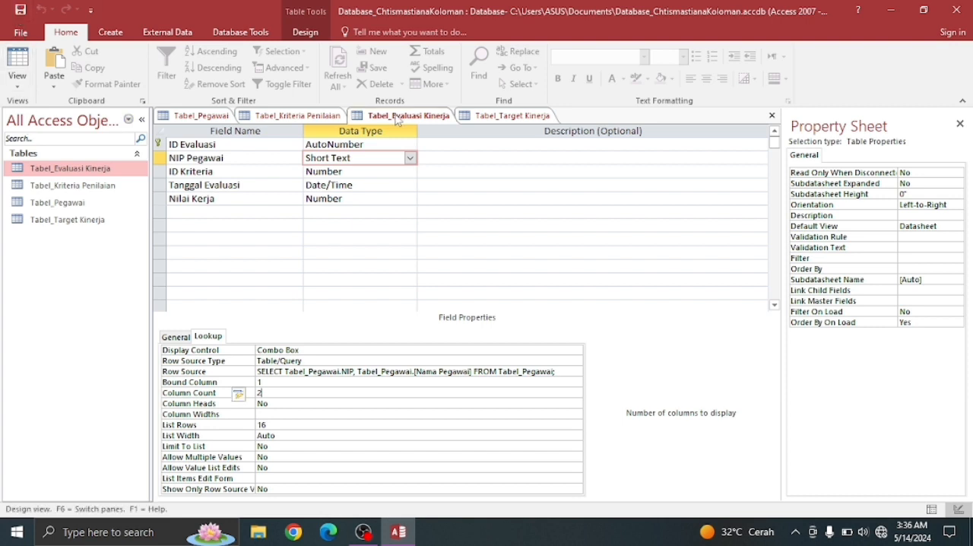
pyautogui.rightClick(397, 119)
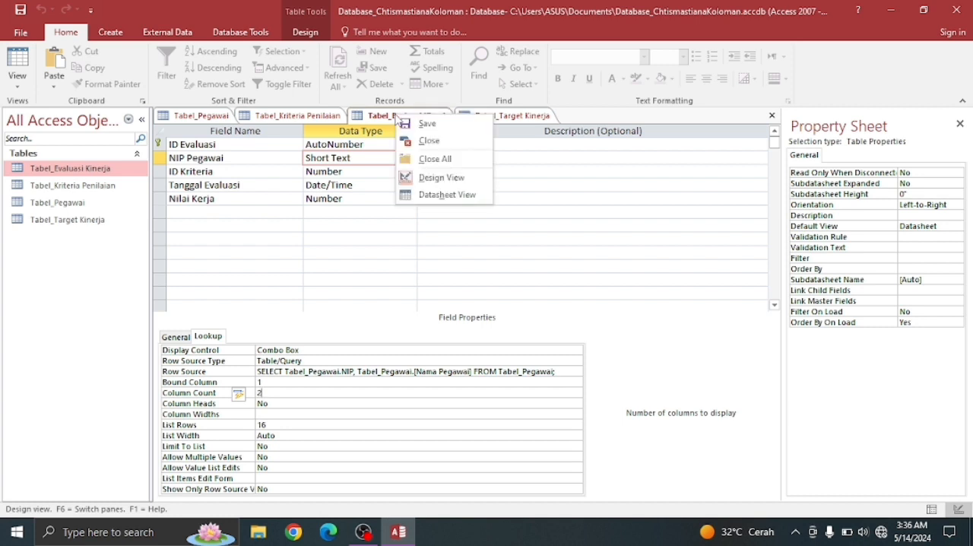
pyautogui.click(428, 141)
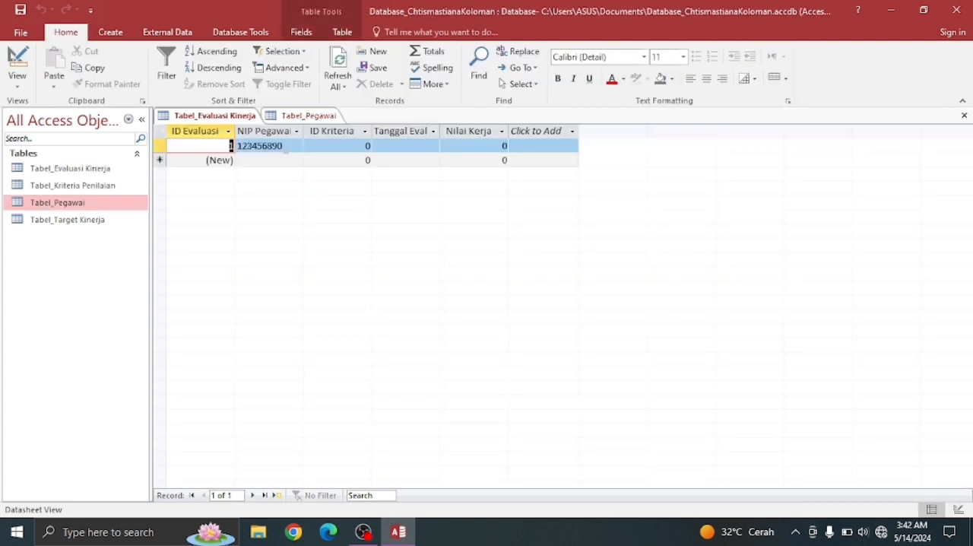
# - Pick an employee's NIP from the lookup list in the first Tabel_Evaluasi Kinerja record and save the table
pyautogui.click(295, 149)
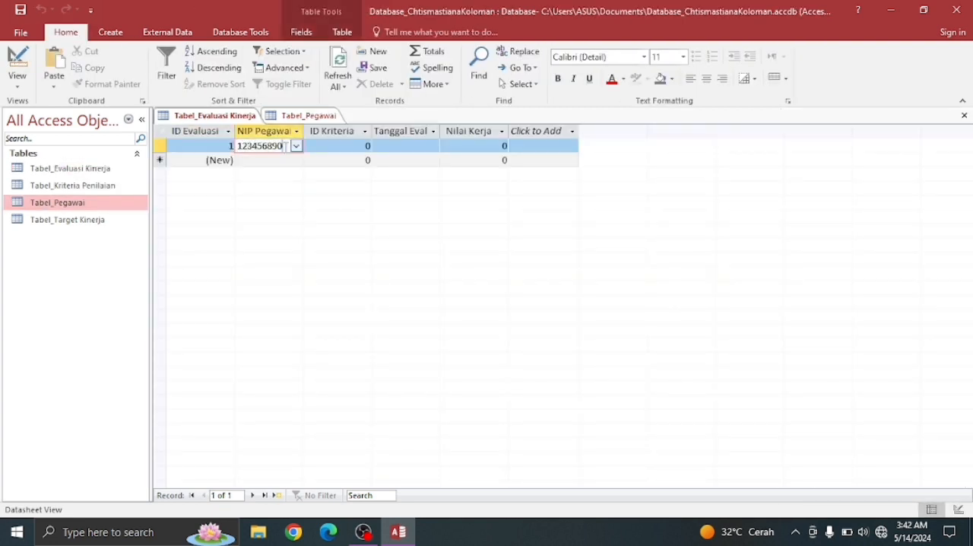
pyautogui.click(297, 147)
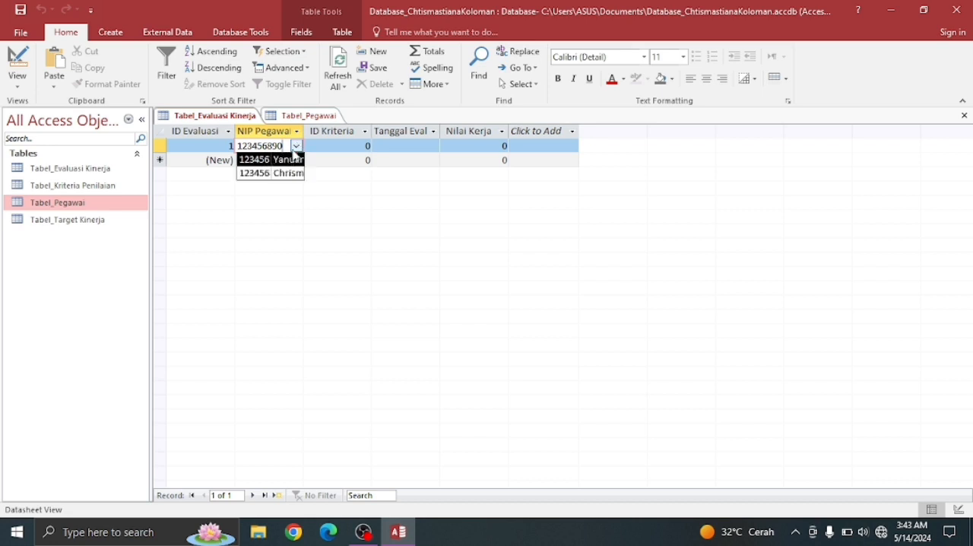
pyautogui.click(221, 119)
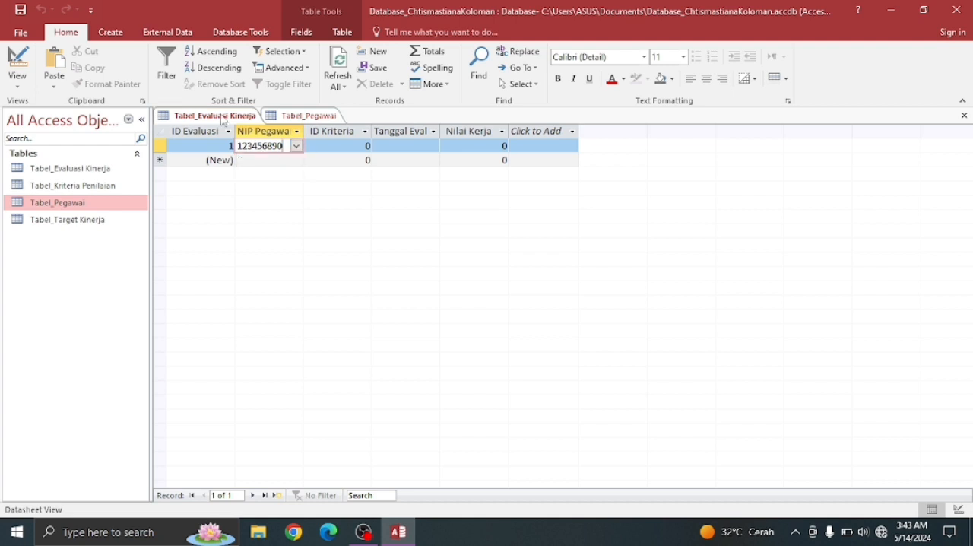
pyautogui.rightClick(222, 119)
pyautogui.click(251, 122)
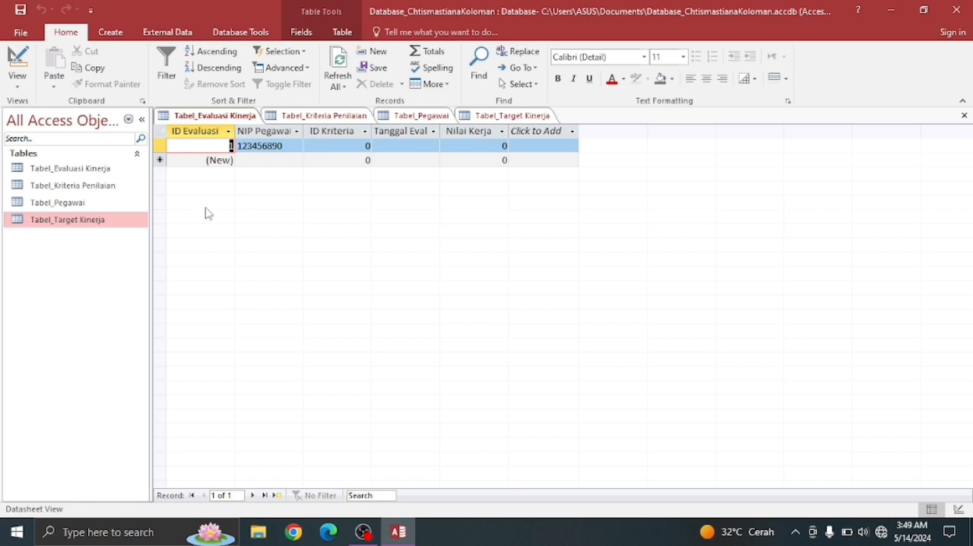
# - Switch Tabel_Evaluasi Kinerja to Design View and make Combo Box the lookup display control of the ID Kriteria field
pyautogui.rightClick(227, 123)
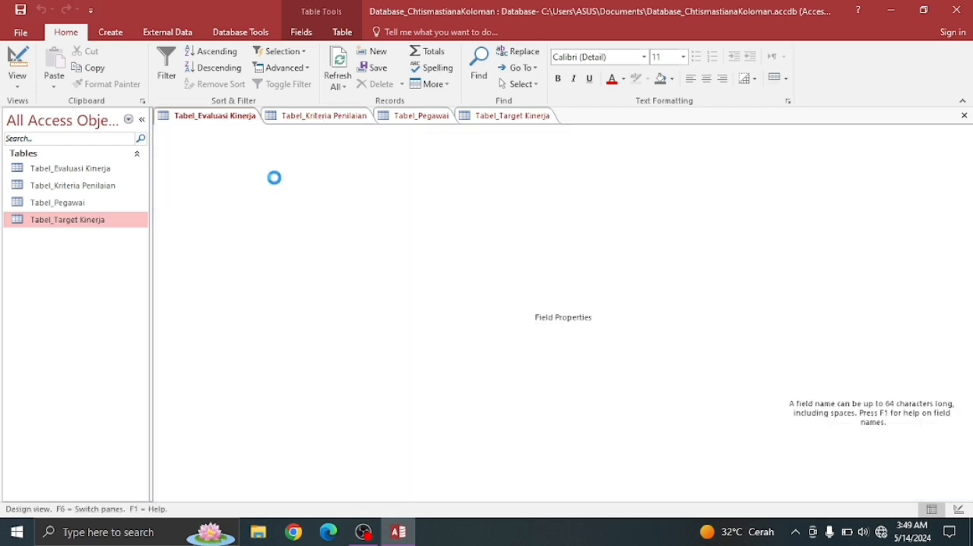
pyautogui.click(325, 171)
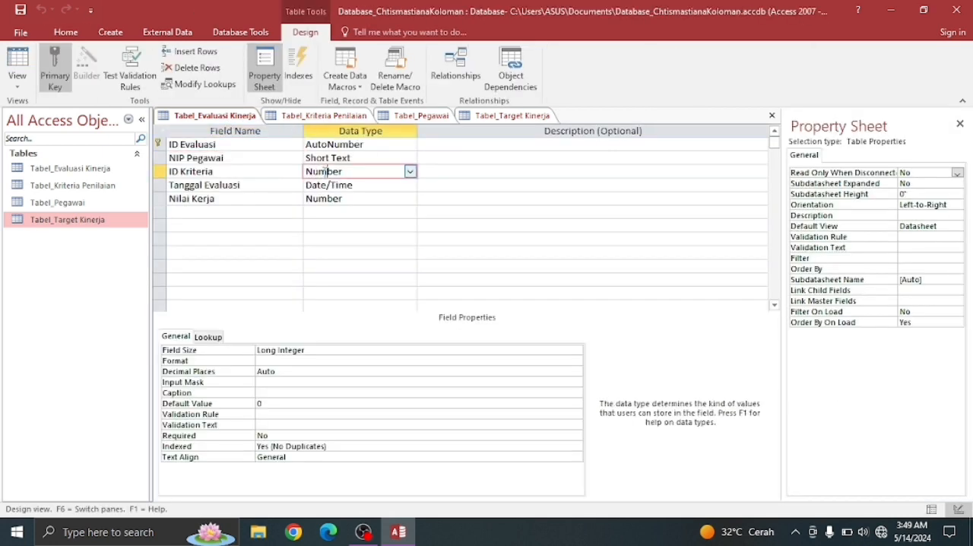
pyautogui.click(217, 336)
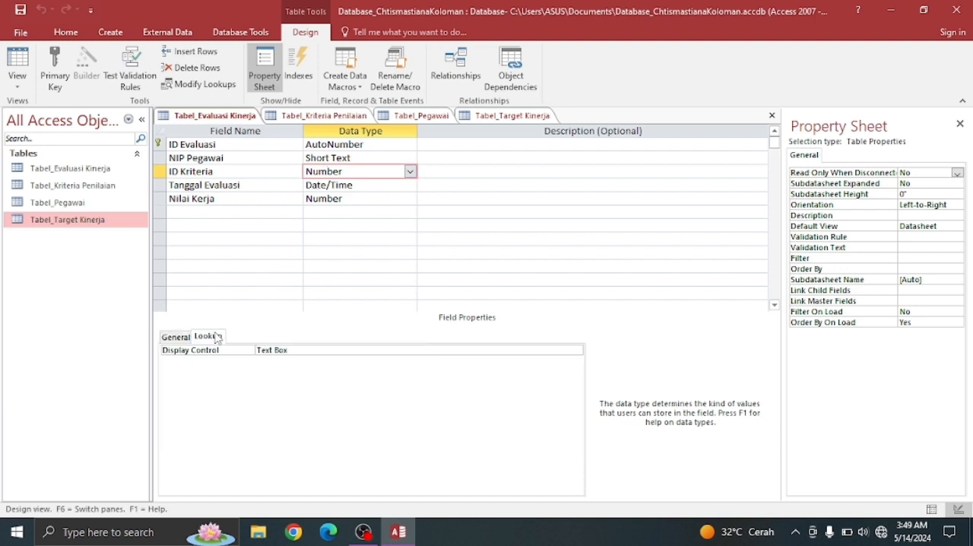
pyautogui.click(580, 351)
pyautogui.click(579, 351)
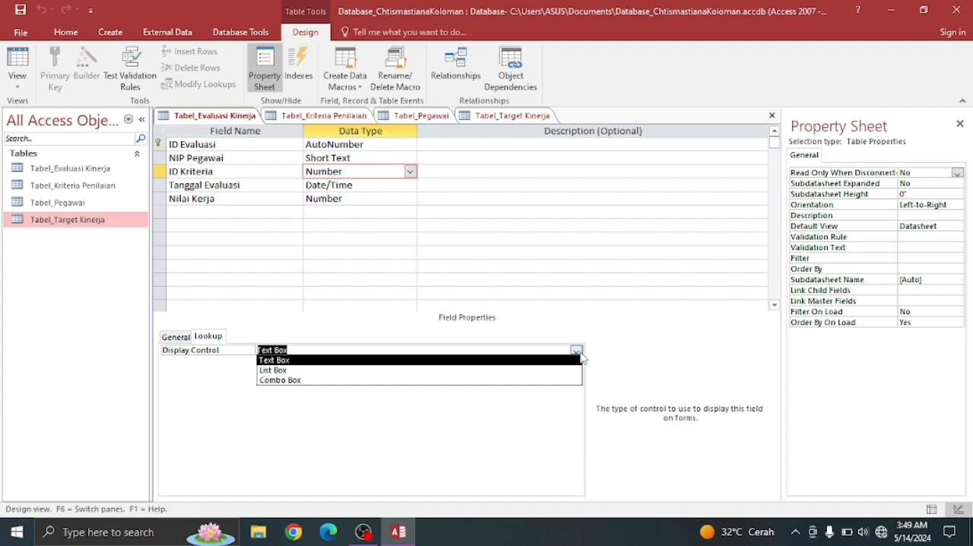
pyautogui.click(308, 382)
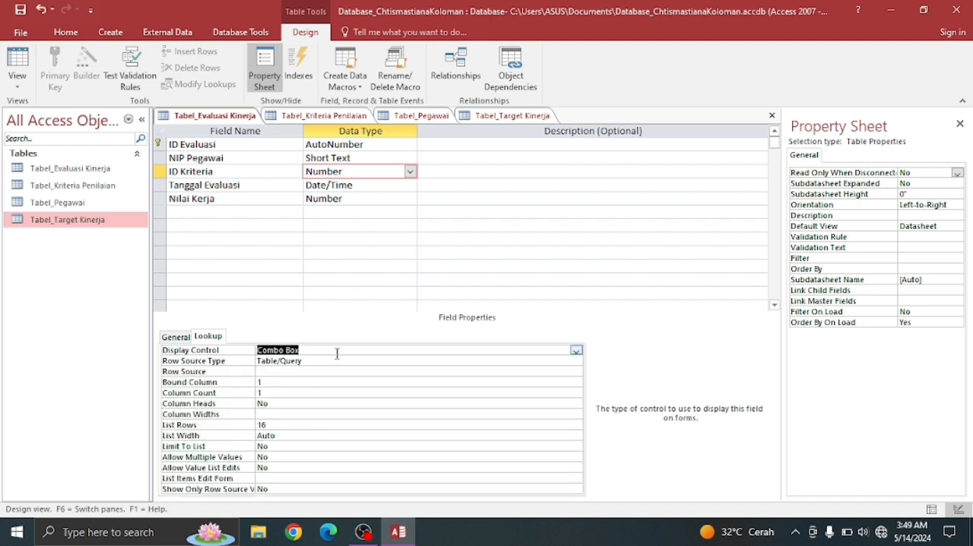
# - Open the query builder for the ID Kriteria field's row source and add Tabel_Kriteria Penilaian to it
pyautogui.click(571, 361)
pyautogui.click(576, 372)
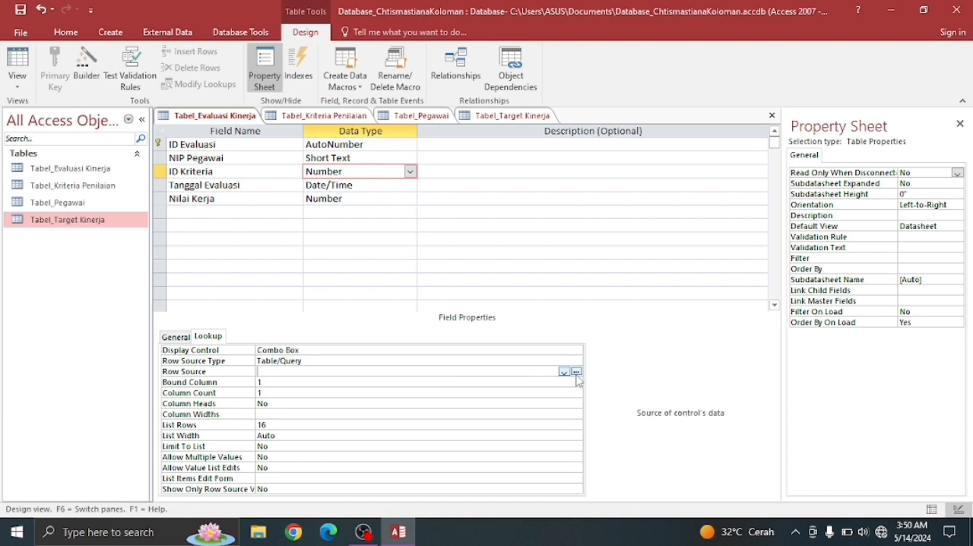
pyautogui.click(576, 372)
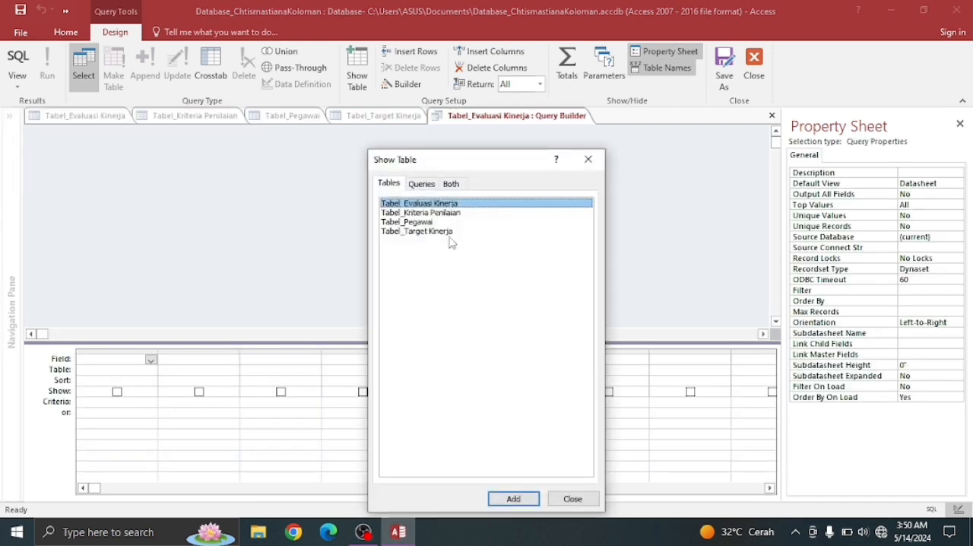
pyautogui.click(437, 213)
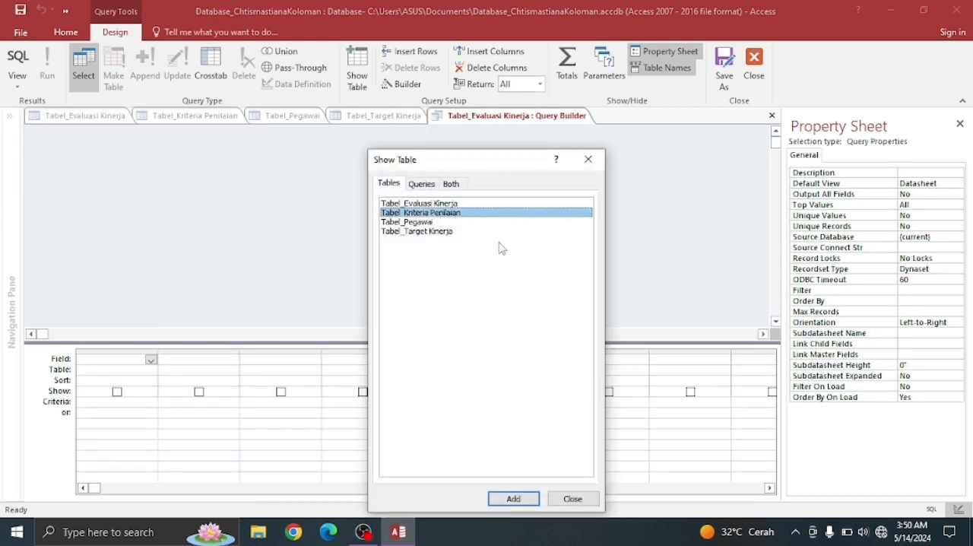
pyautogui.click(504, 498)
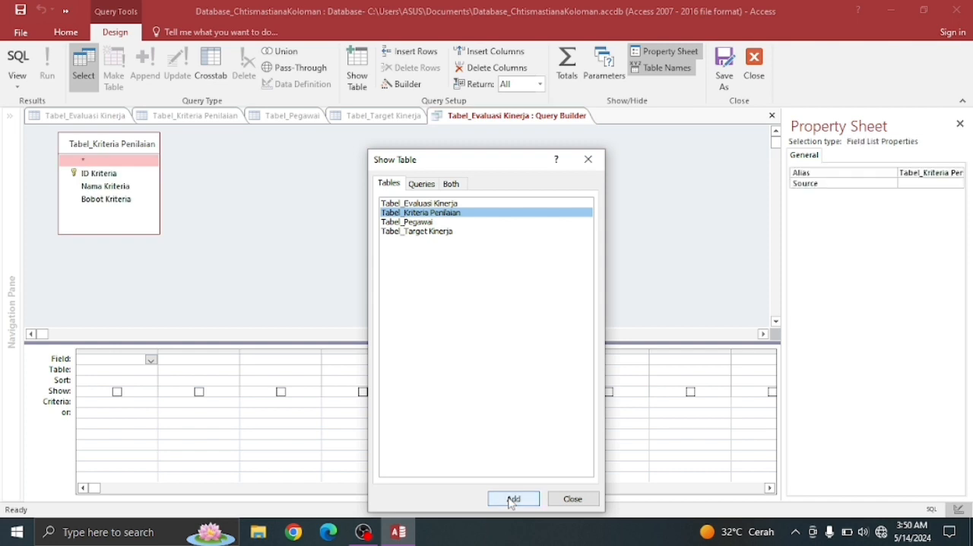
pyautogui.click(572, 499)
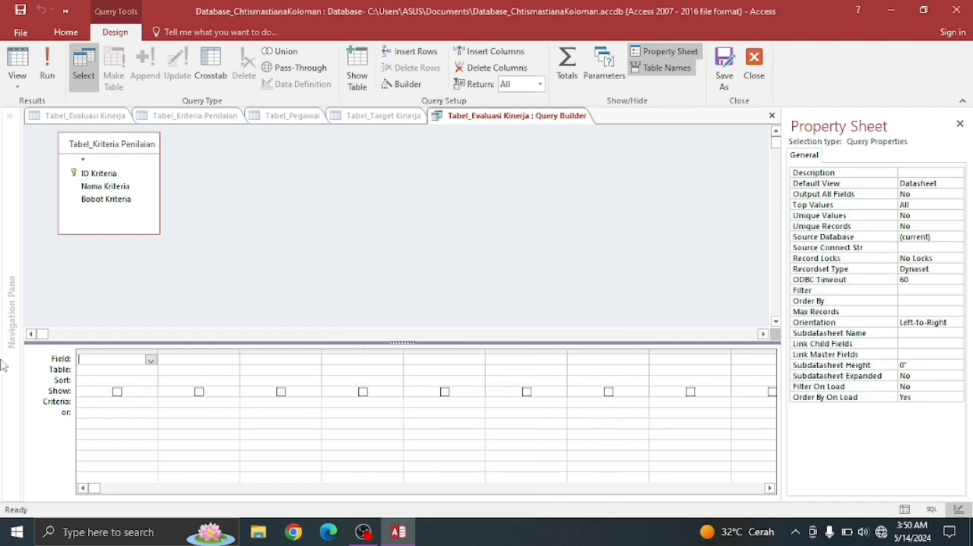
# - Add the ID Kriteria and Nama Kriteria fields to the row source query, then save and close the query builder
pyautogui.click(100, 174)
pyautogui.doubleClick(99, 174)
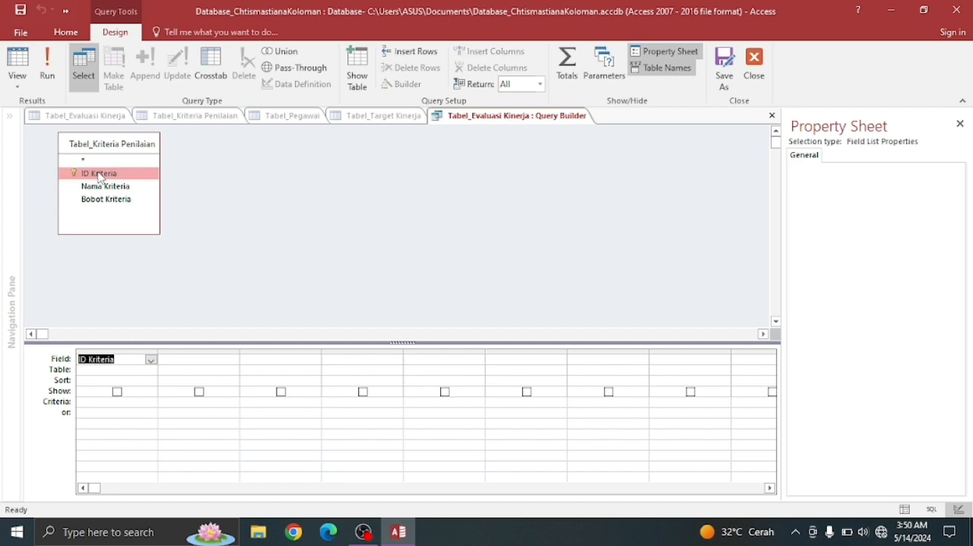
pyautogui.doubleClick(99, 188)
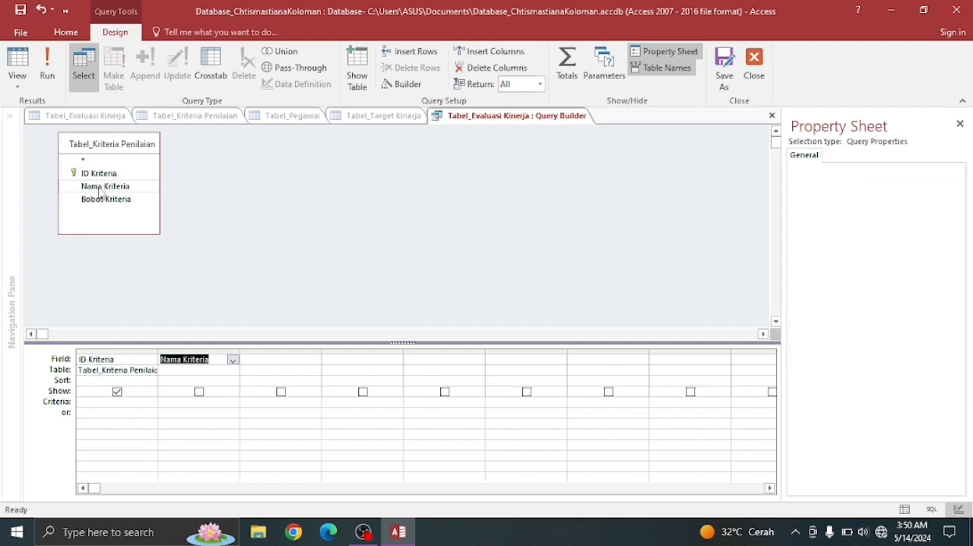
pyautogui.rightClick(486, 124)
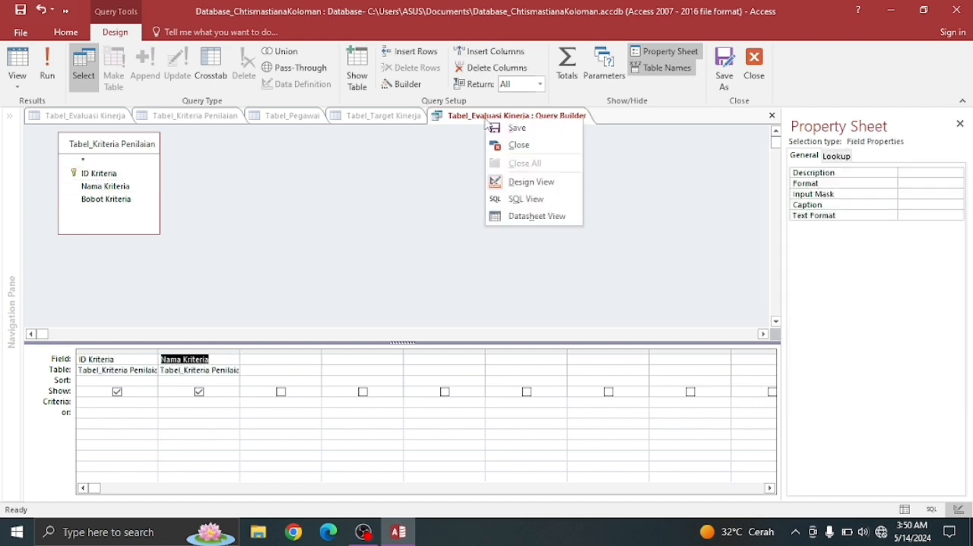
pyautogui.click(511, 131)
pyautogui.rightClick(506, 118)
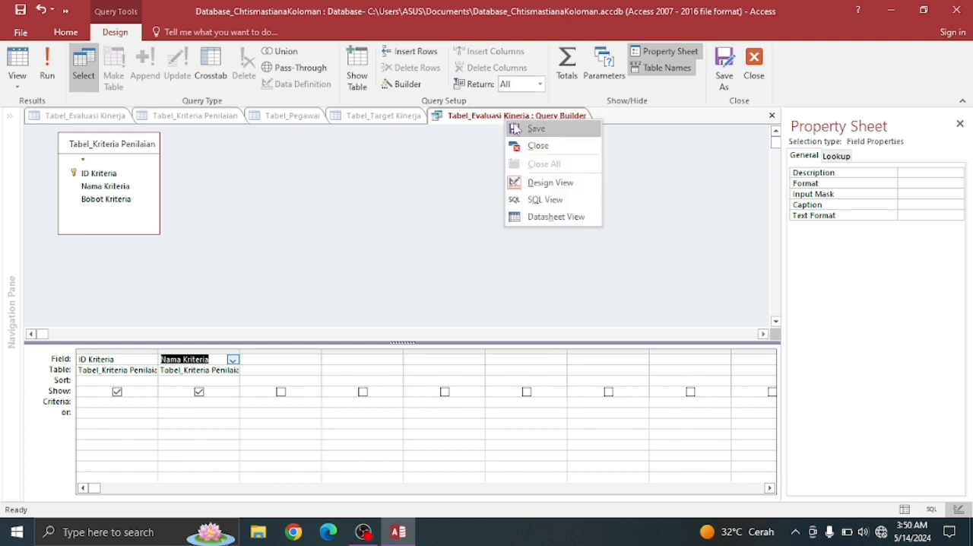
pyautogui.click(542, 145)
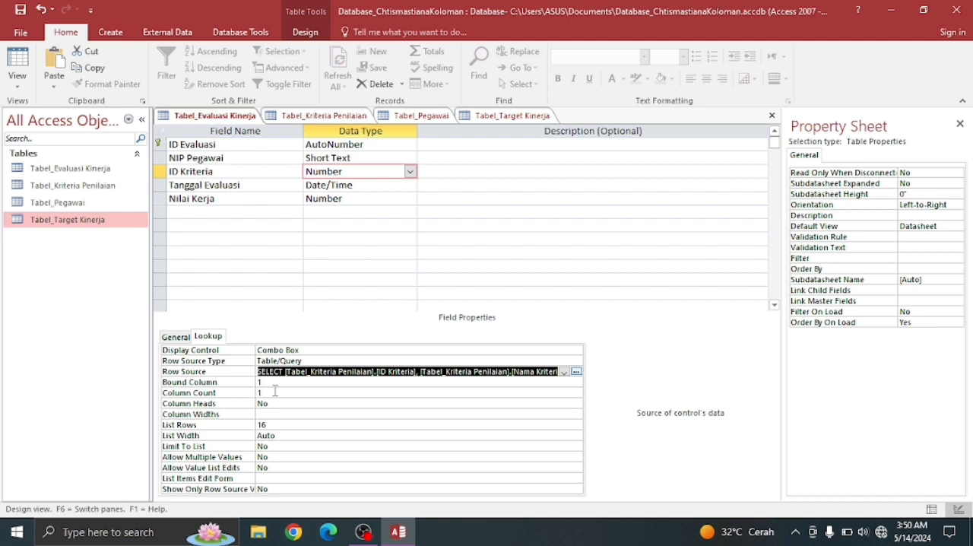
# - Set the ID Kriteria lookup's Column Count to 2 and return the saved Tabel_Evaluasi Kinerja to Datasheet View
pyautogui.click(276, 391)
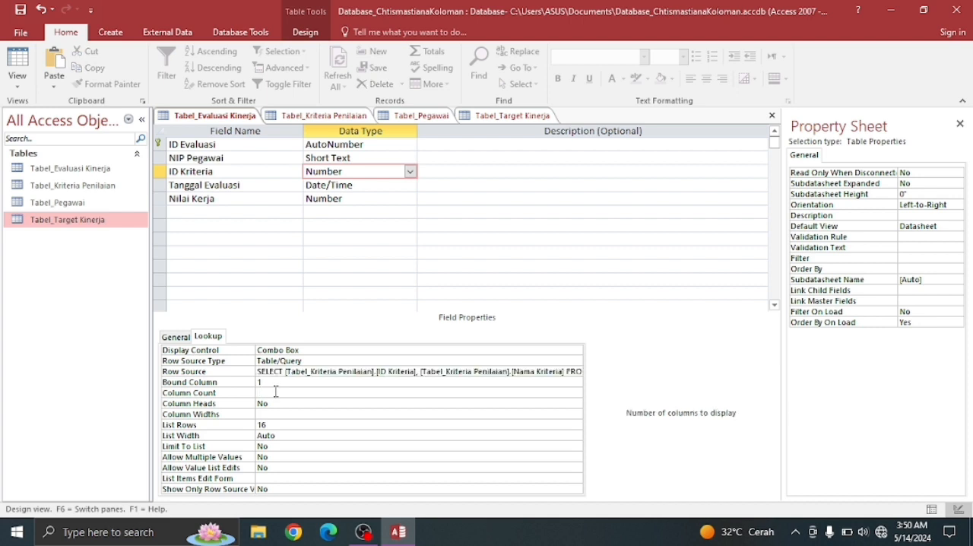
pyautogui.click(21, 9)
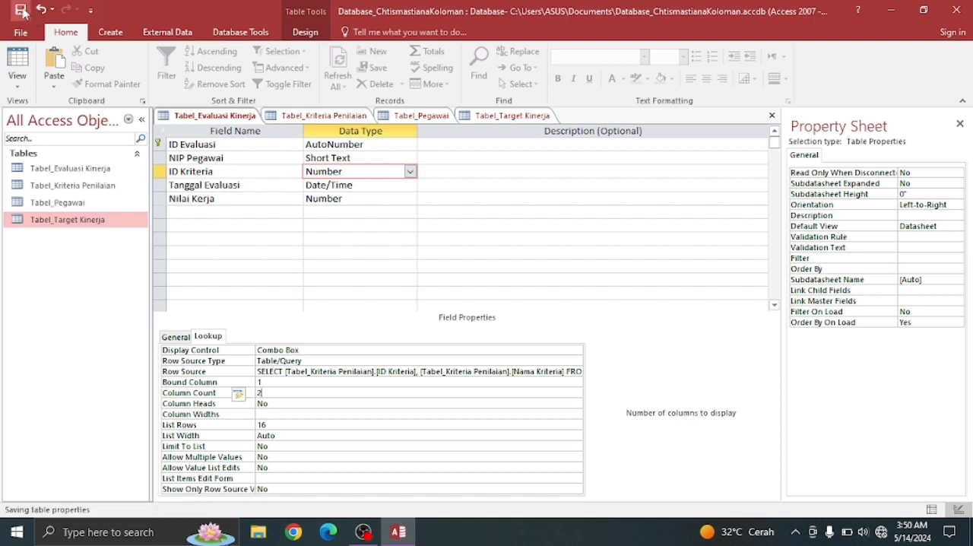
pyautogui.rightClick(222, 116)
pyautogui.click(243, 122)
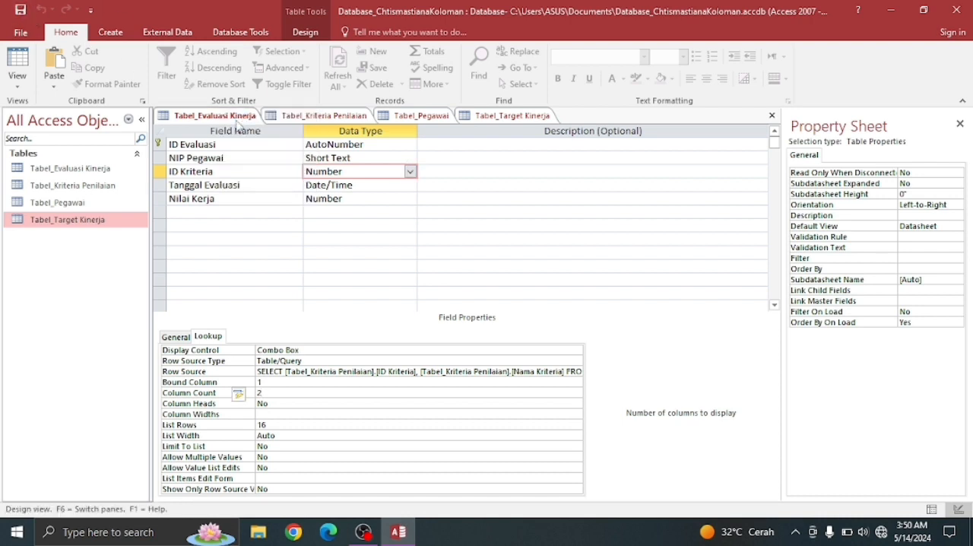
pyautogui.rightClick(229, 120)
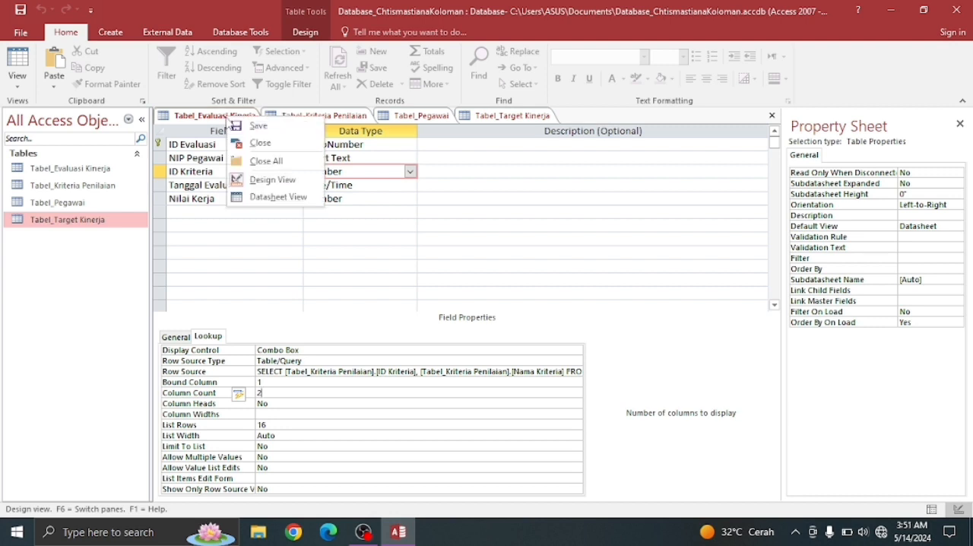
pyautogui.click(262, 197)
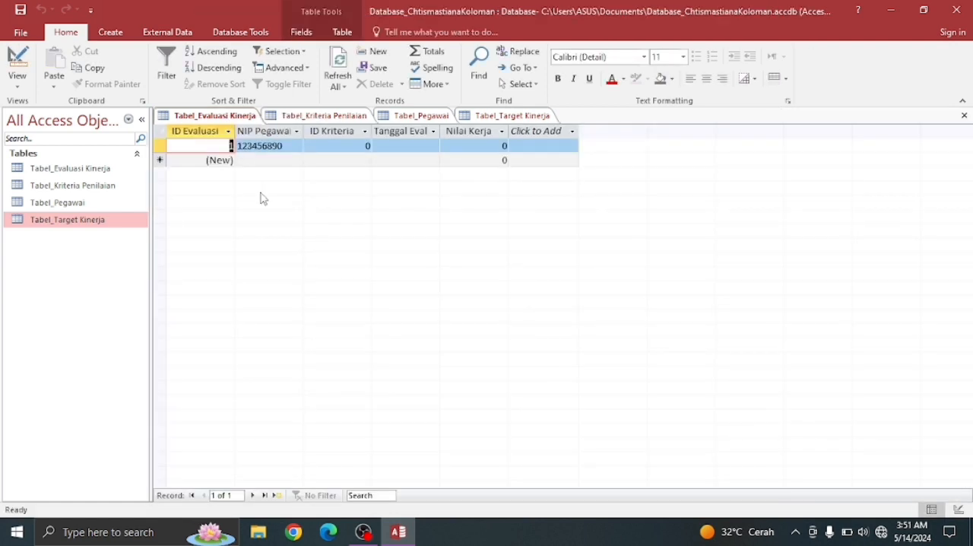
# - Check the choices in the ID Kriteria lookup list of the first Tabel_Evaluasi Kinerja record
pyautogui.click(363, 150)
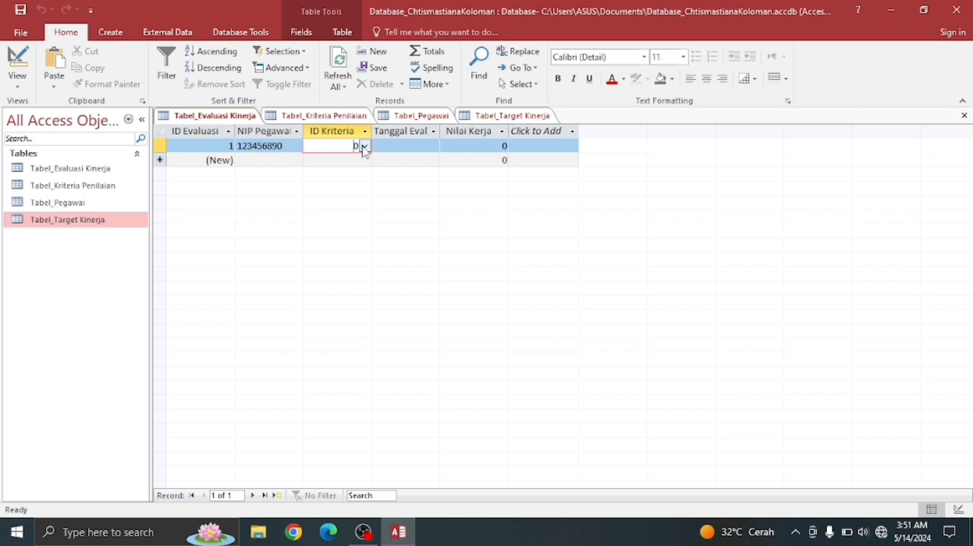
pyautogui.click(365, 147)
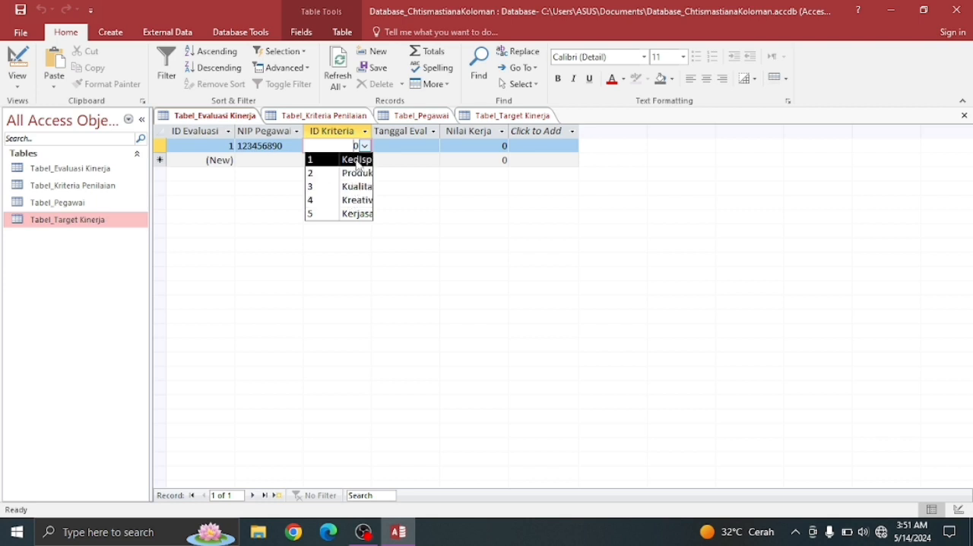
pyautogui.click(365, 147)
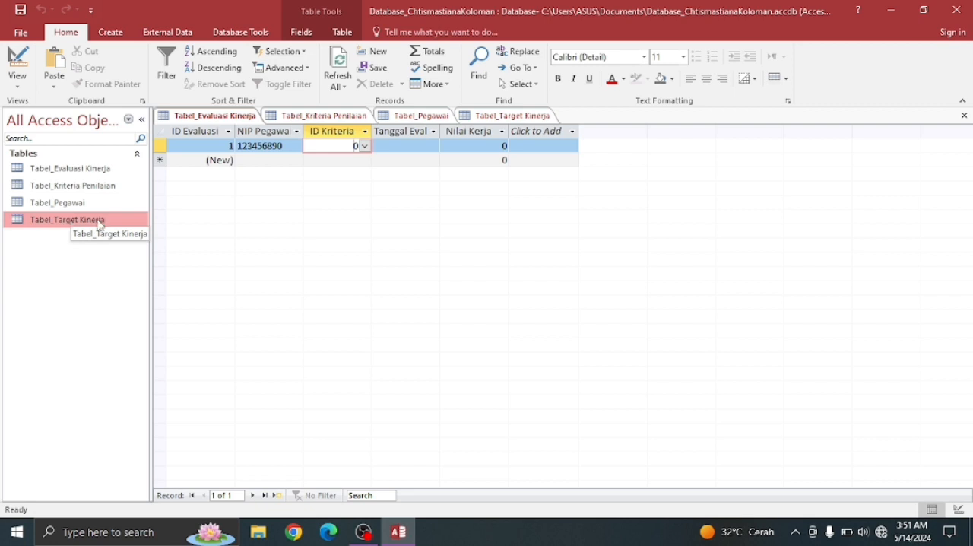
# - Switch Tabel_Target Kinerja to Design View and make Combo Box the lookup display control of the NIP Pegawai field
pyautogui.click(486, 116)
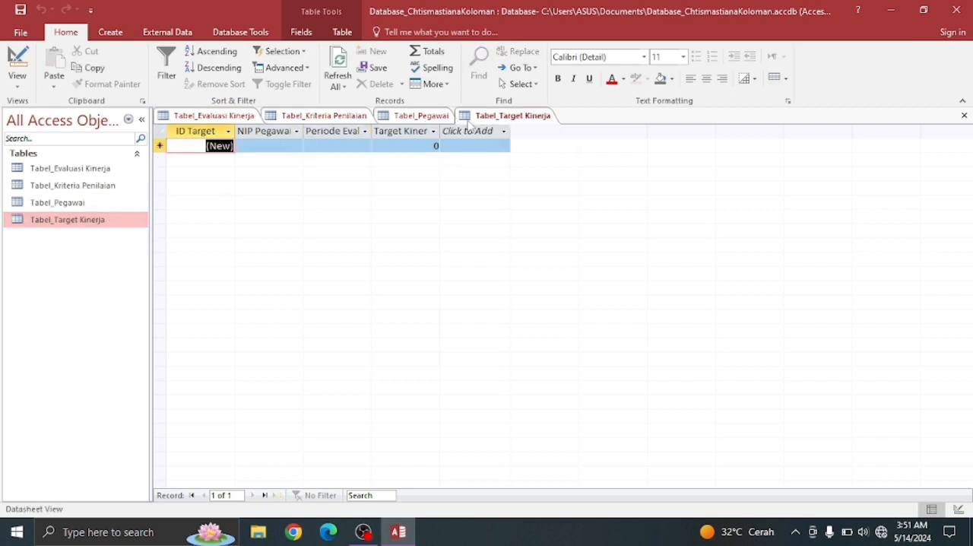
pyautogui.rightClick(488, 116)
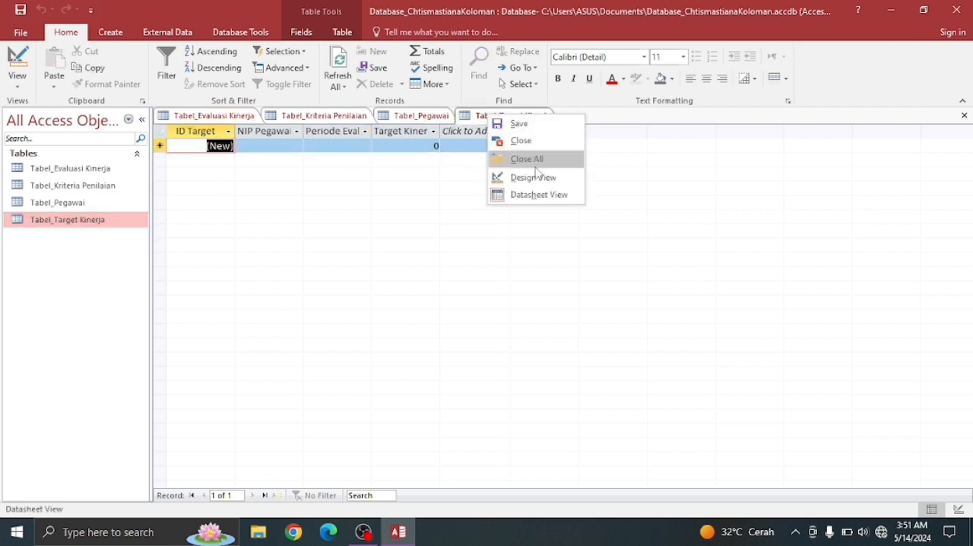
pyautogui.click(533, 177)
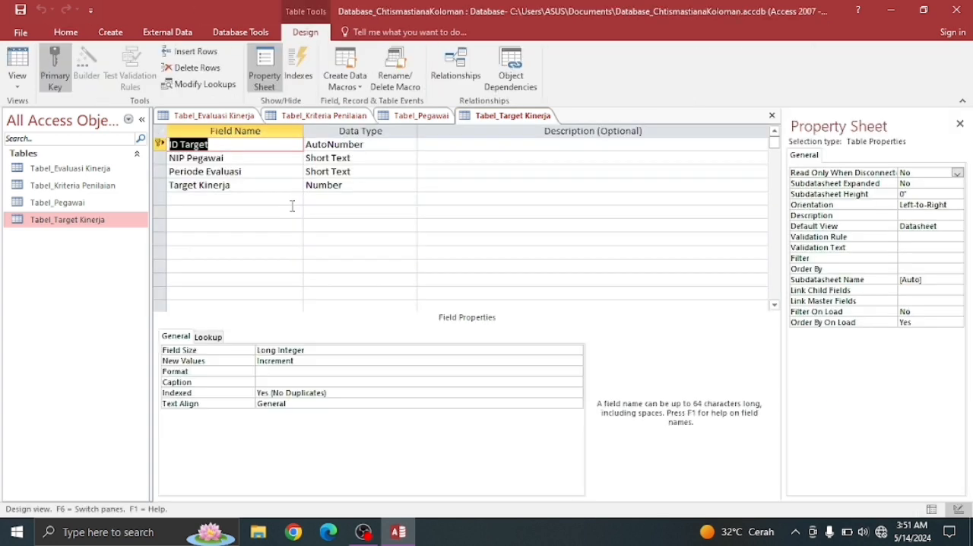
pyautogui.click(214, 339)
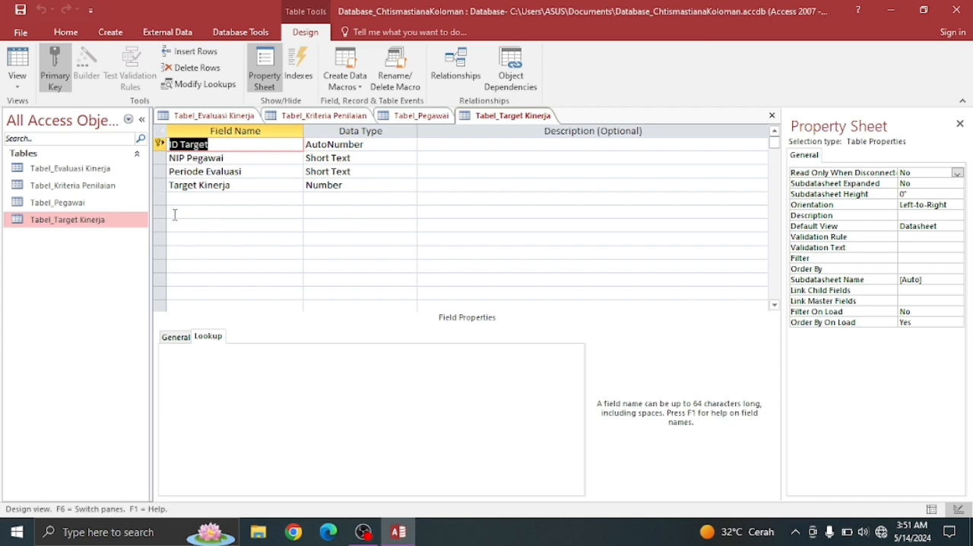
pyautogui.click(327, 161)
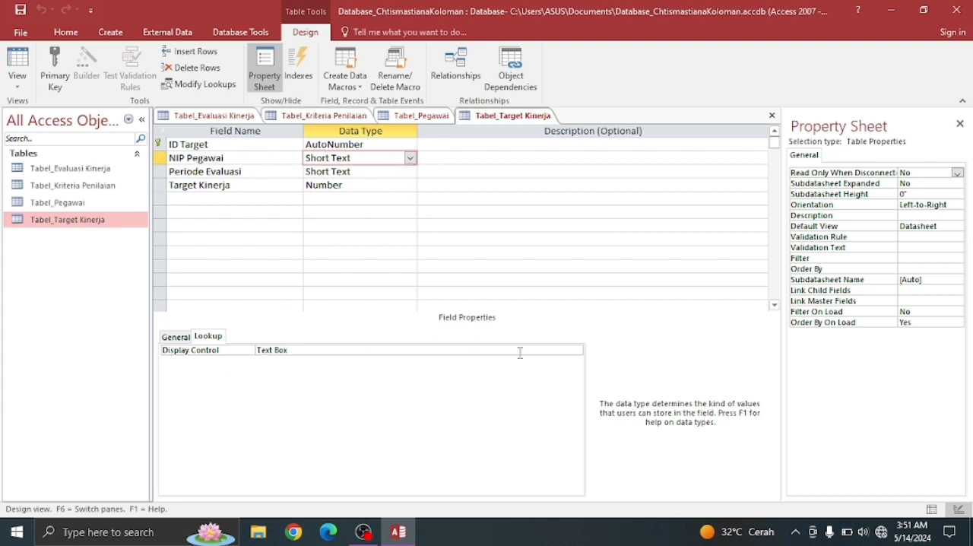
pyautogui.click(577, 350)
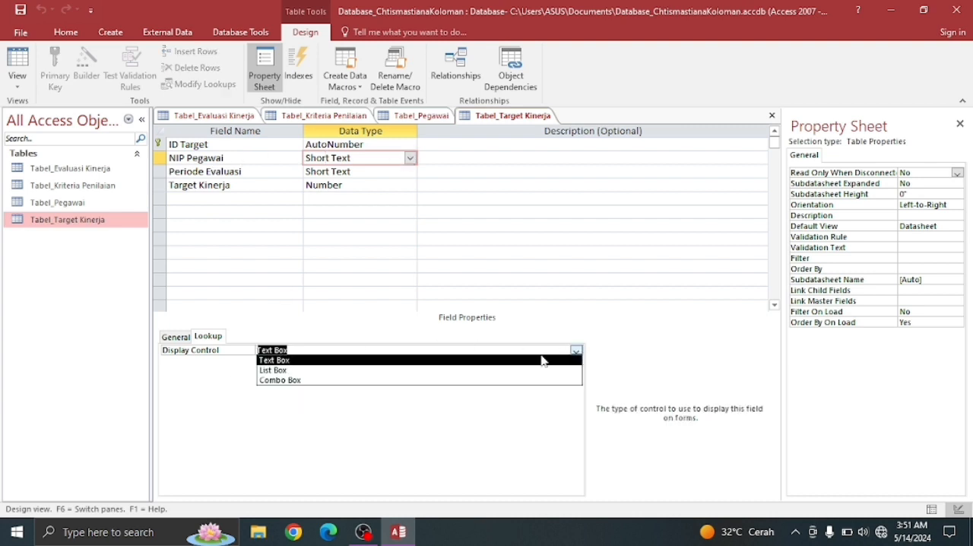
pyautogui.click(441, 380)
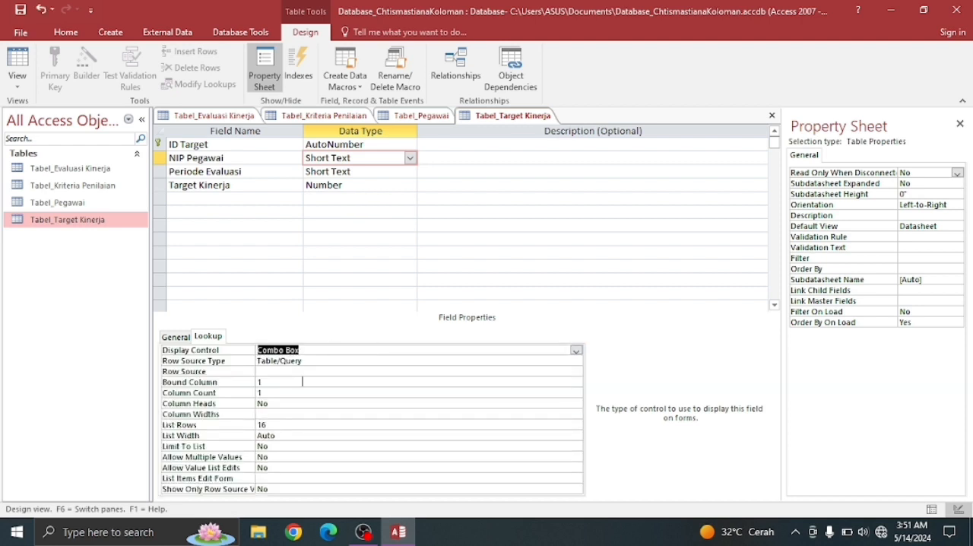
# - Open the query builder for the NIP Pegawai field's row source and add Tabel_Pegawai to it
pyautogui.click(542, 368)
pyautogui.click(577, 371)
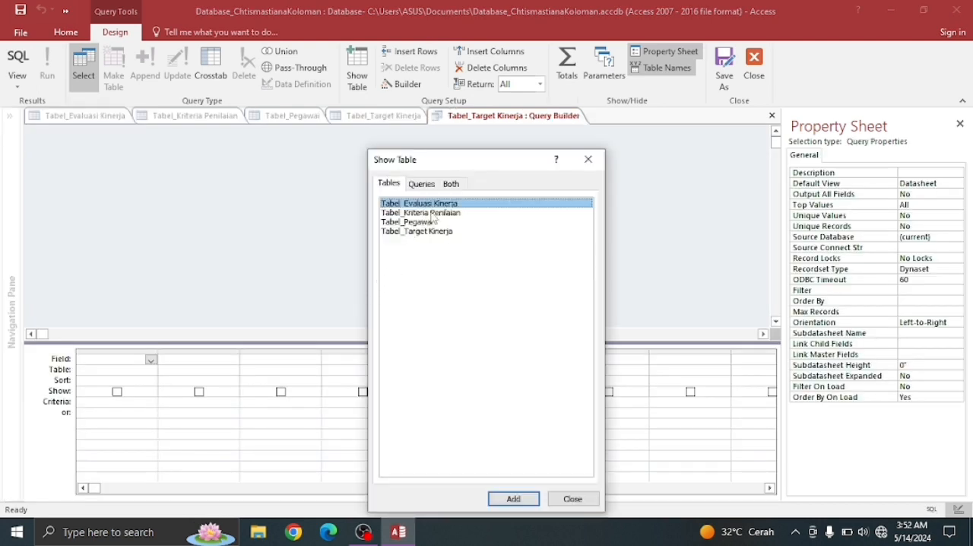
pyautogui.doubleClick(425, 222)
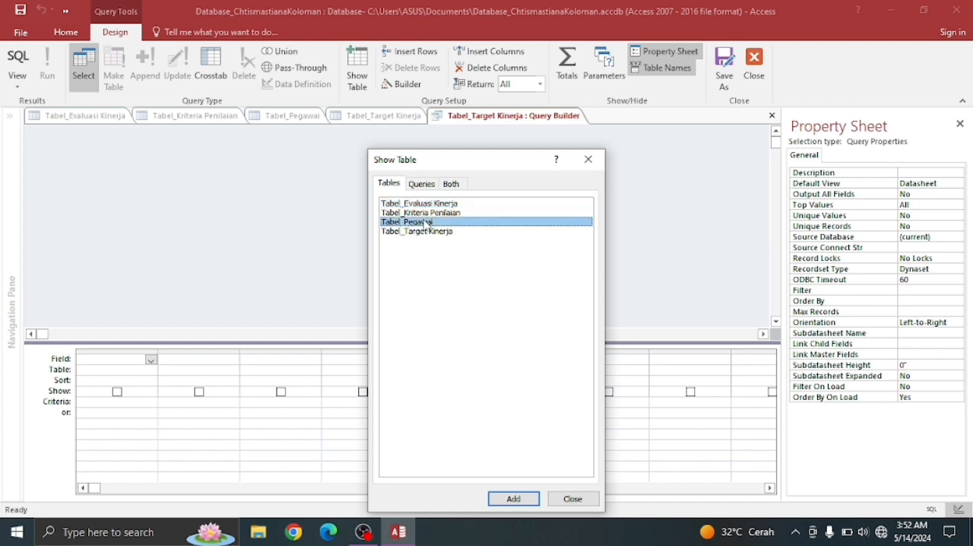
pyautogui.press('Escape')
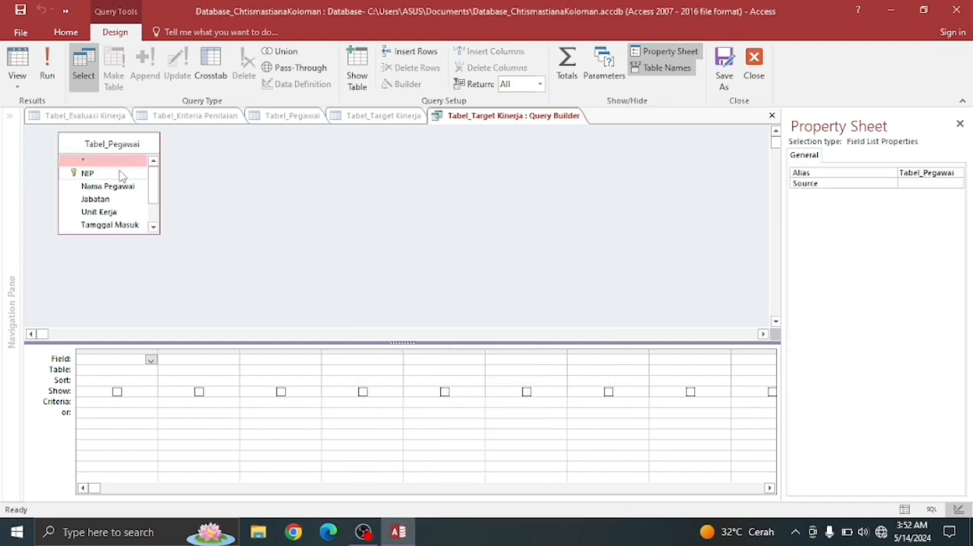
# - Add the NIP and Nama Pegawai fields to the row source query, and close the query builder with the changes kept
pyautogui.doubleClick(88, 174)
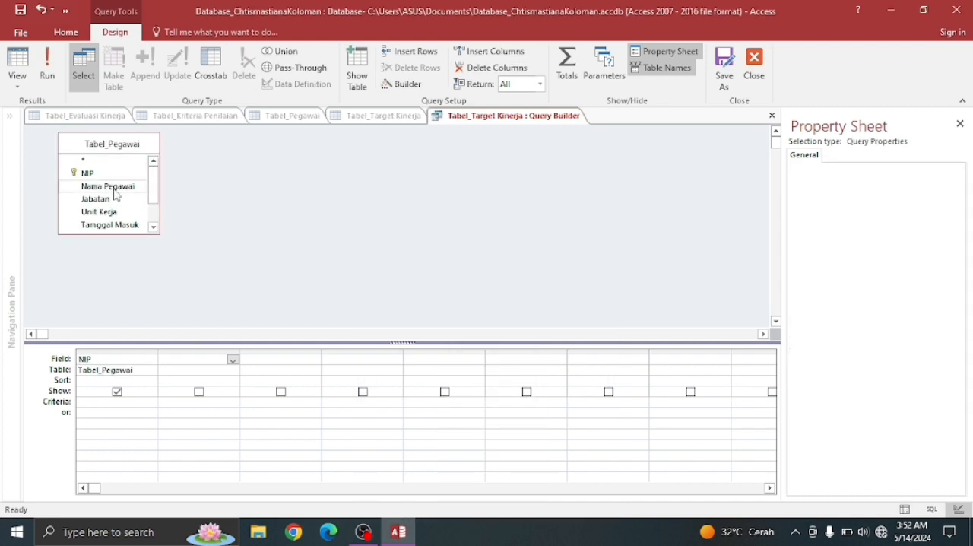
pyautogui.doubleClick(114, 189)
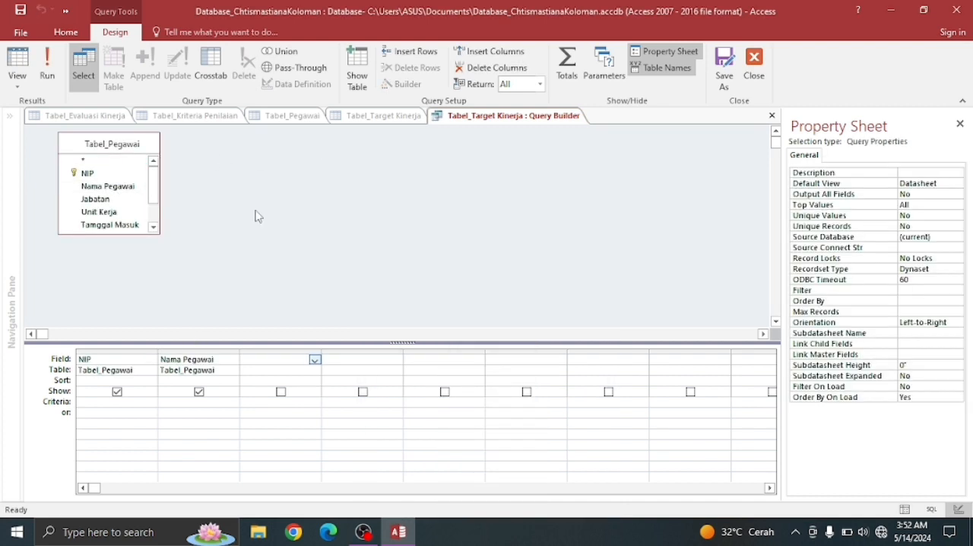
pyautogui.rightClick(554, 119)
pyautogui.click(564, 126)
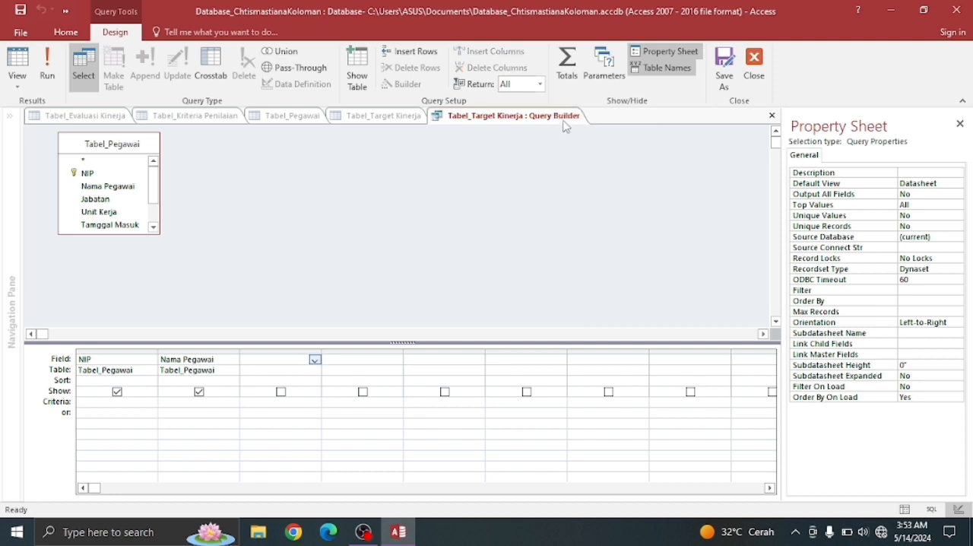
pyautogui.rightClick(559, 121)
pyautogui.click(606, 149)
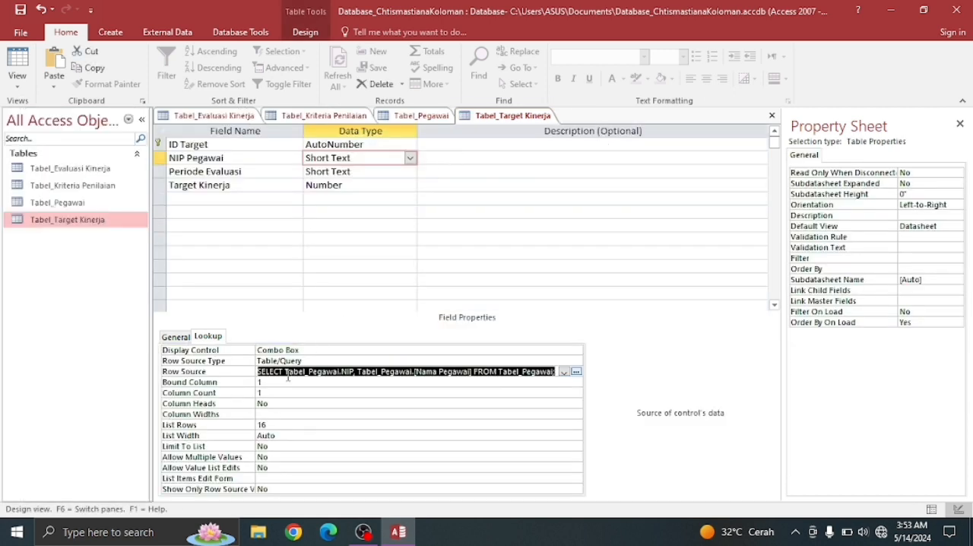
# - Set the NIP Pegawai lookup's Column Count to 2 and switch Tabel_Target Kinerja to Datasheet View
pyautogui.click(269, 395)
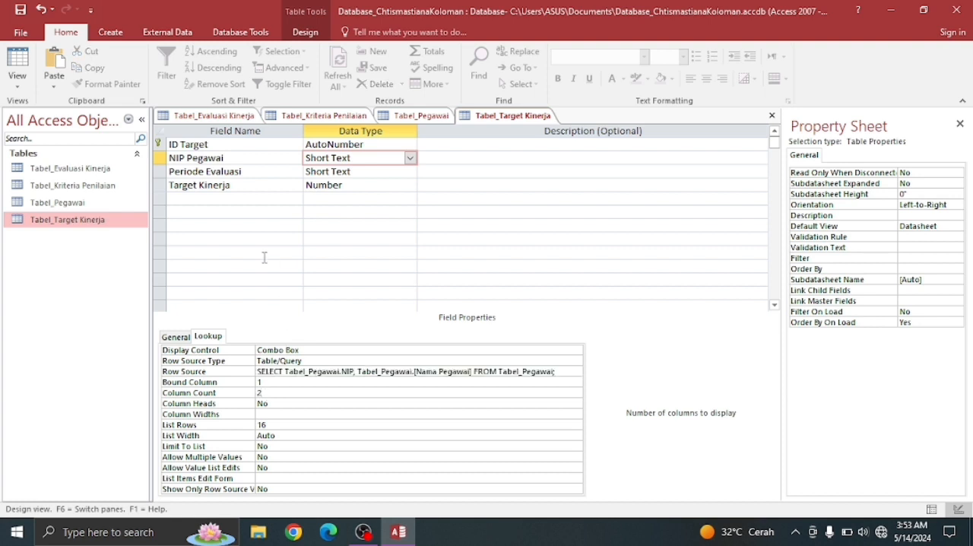
pyautogui.rightClick(506, 123)
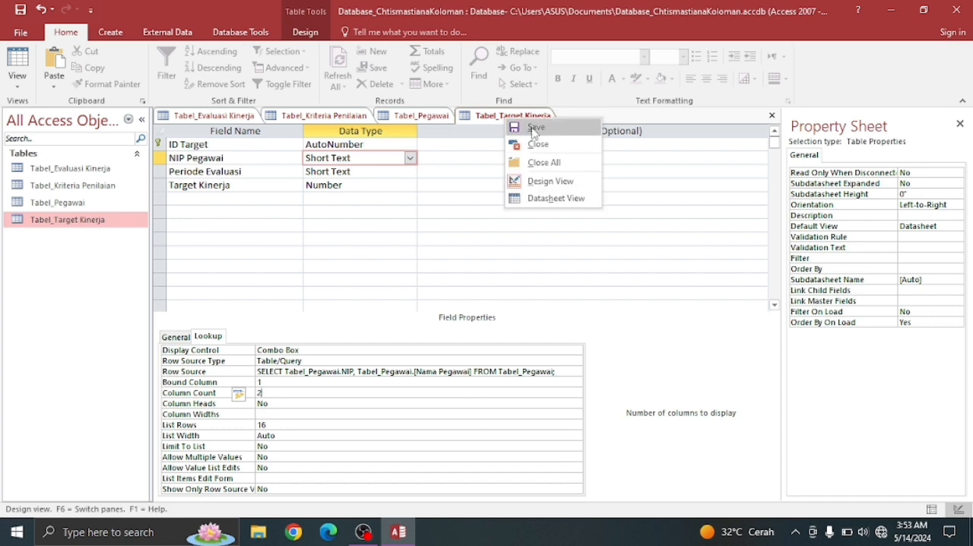
pyautogui.click(515, 195)
# - Check the employee choices in the NIP Pegawai lookup list of the new Tabel_Target Kinerja record
pyautogui.click(282, 145)
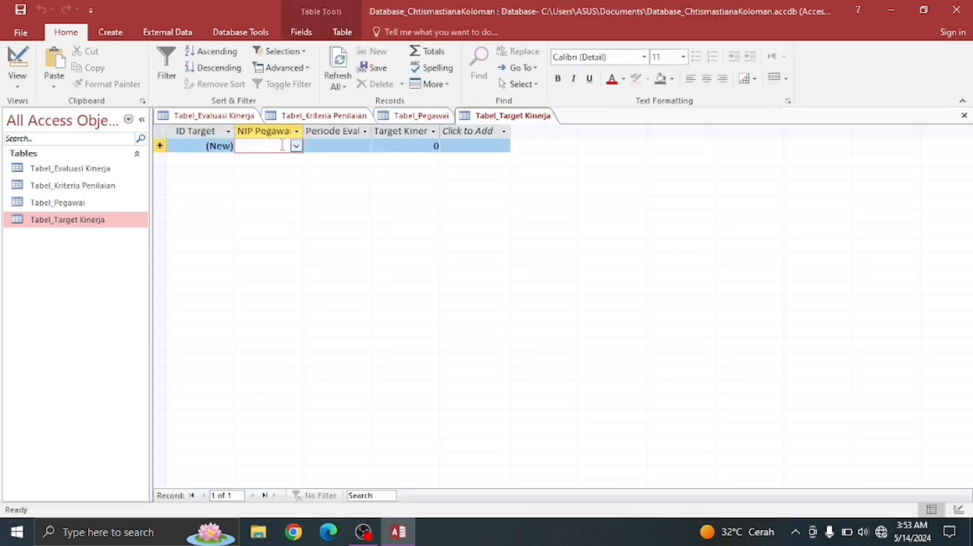
pyautogui.click(297, 146)
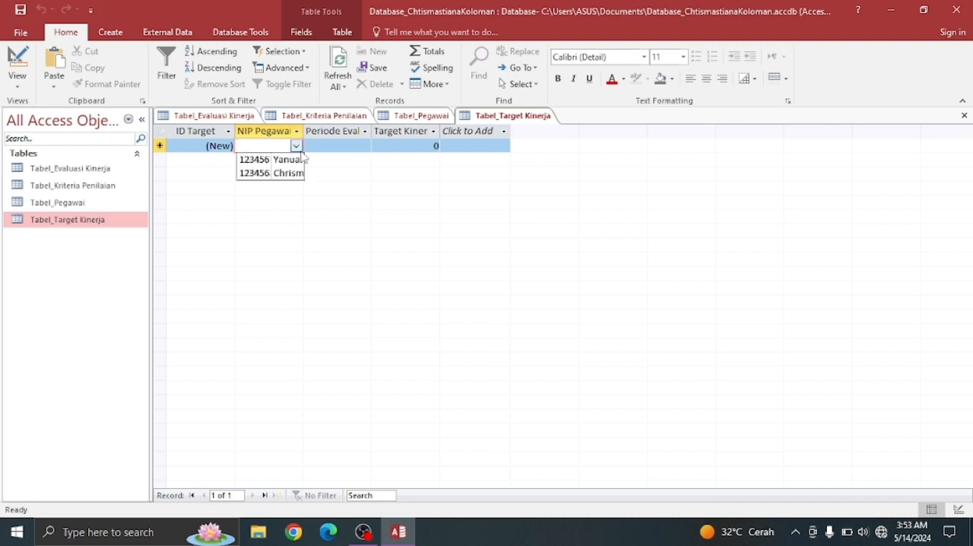
pyautogui.click(297, 147)
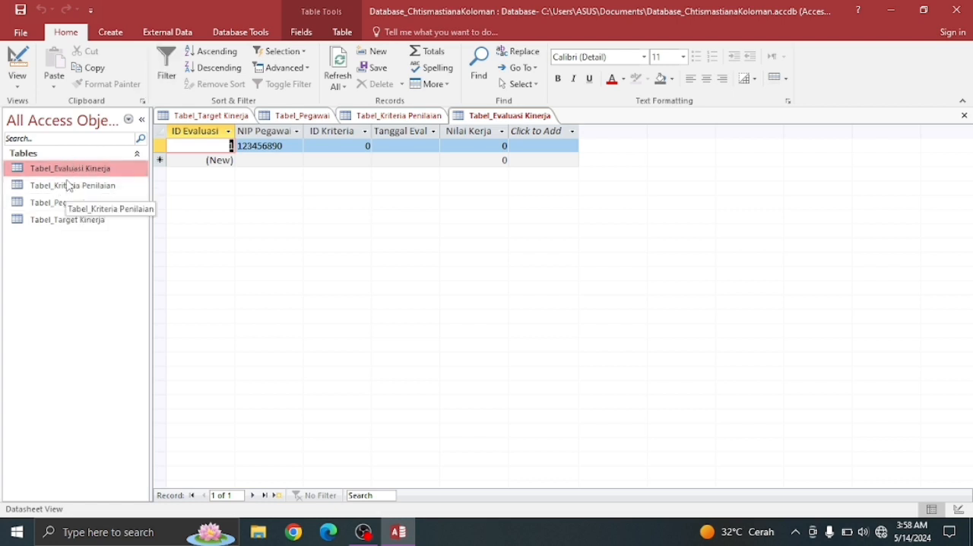
# - Open the database's Relationships window and bring up the Show Table dialog
pyautogui.click(238, 35)
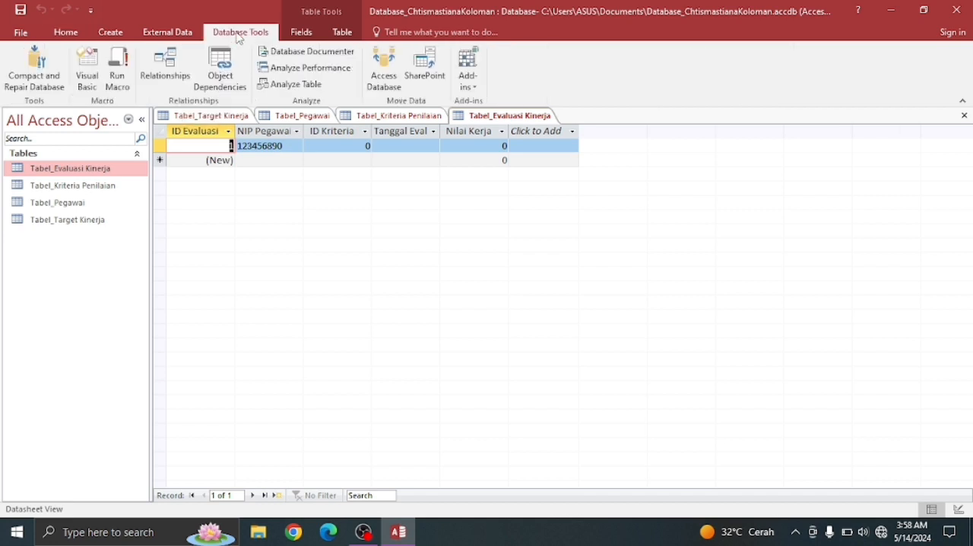
pyautogui.click(169, 70)
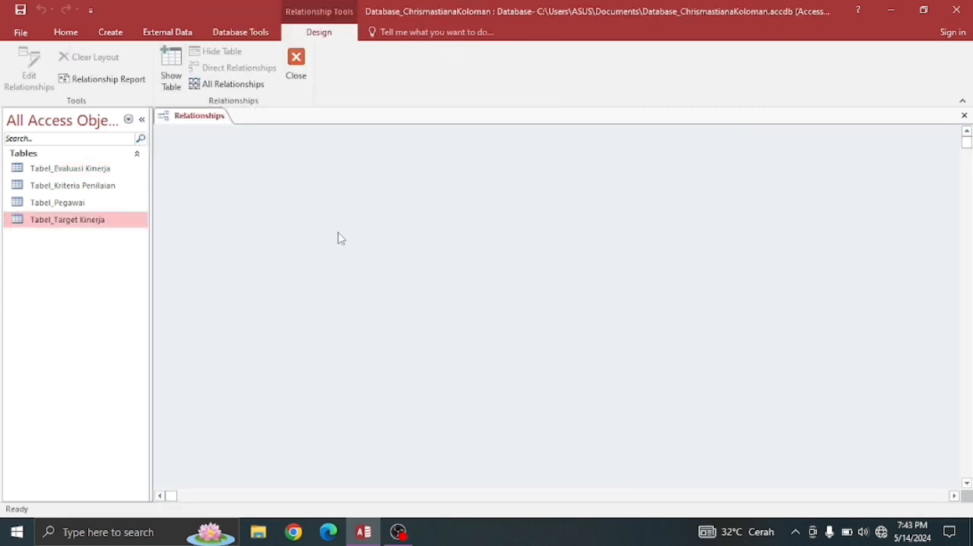
pyautogui.rightClick(339, 238)
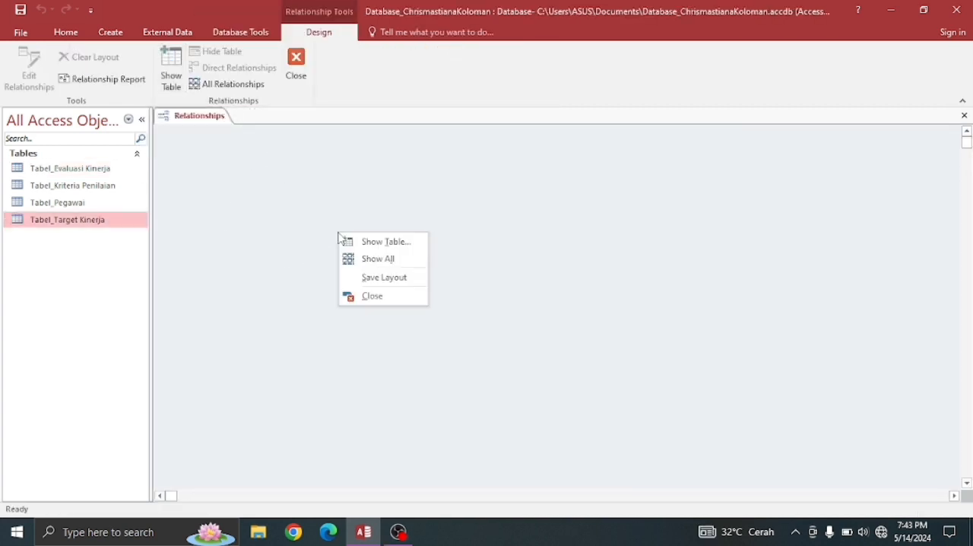
pyautogui.click(391, 248)
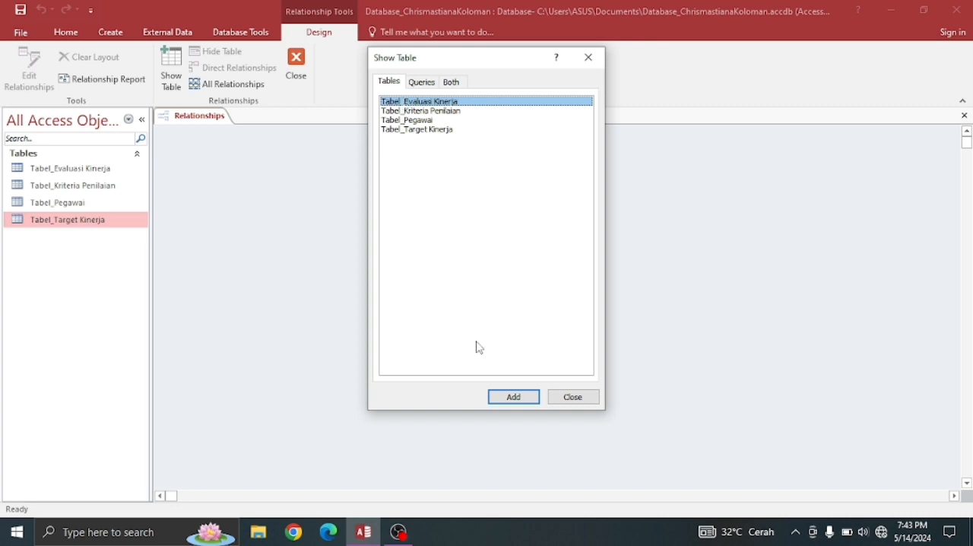
# - Add Tabel_Evaluasi Kinerja, Tabel_Pegawai, Tabel_Kriteria Penilaian and Tabel_Target Kinerja to the relationships layout
pyautogui.click(514, 399)
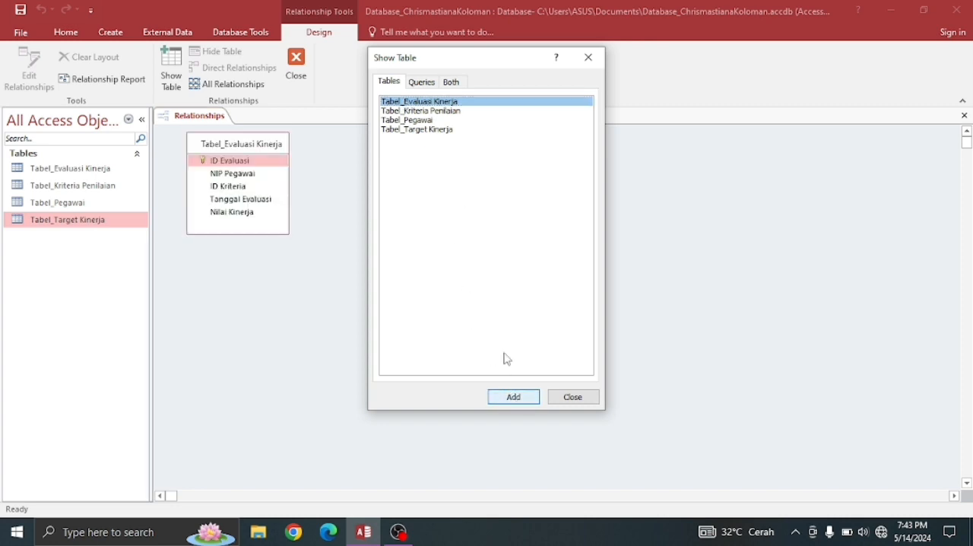
pyautogui.click(427, 122)
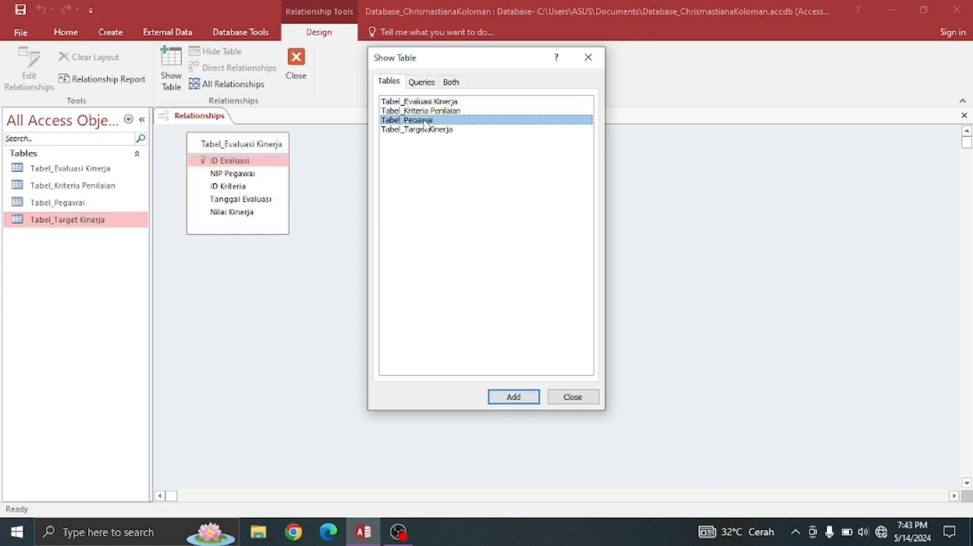
pyautogui.click(511, 398)
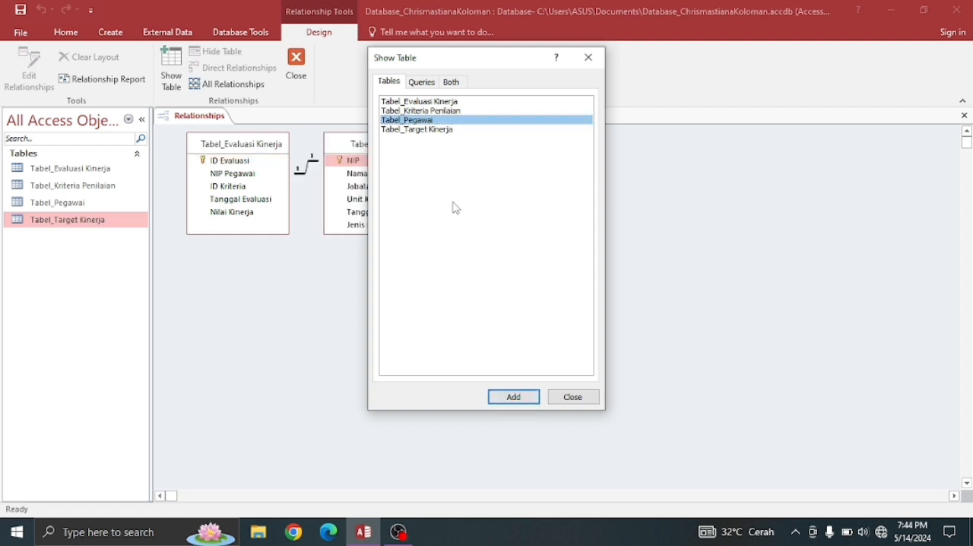
pyautogui.click(426, 111)
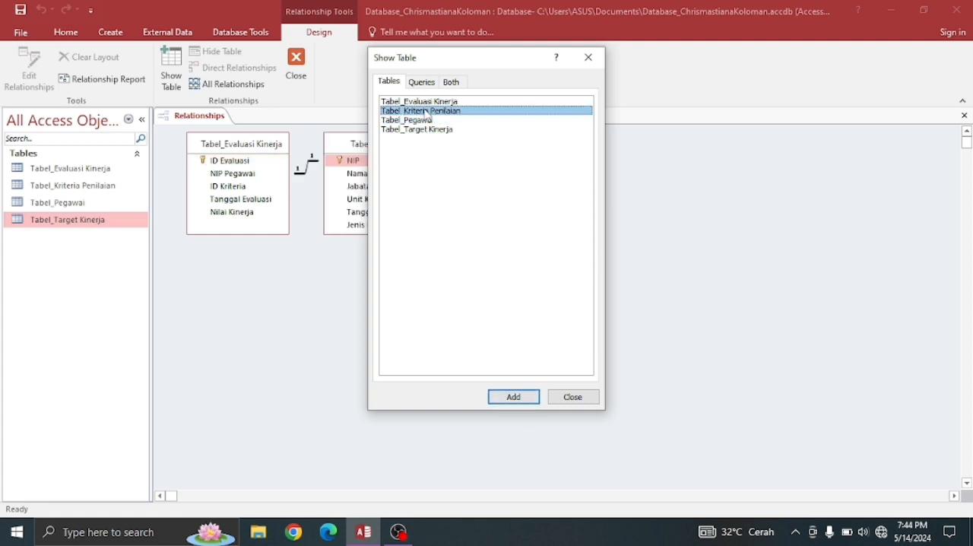
pyautogui.click(509, 398)
pyautogui.click(405, 130)
pyautogui.click(508, 397)
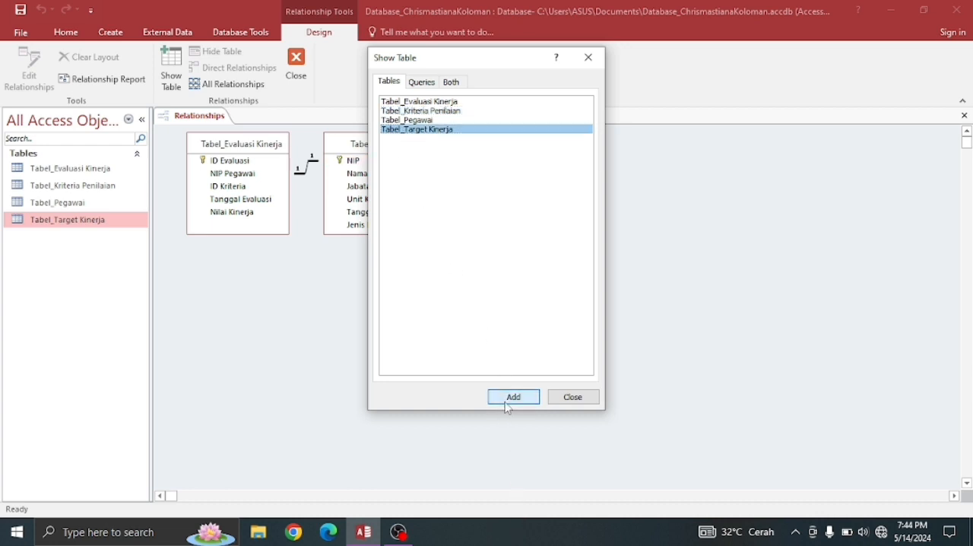
# - Add Tabel_Kriteria Penilaian to the relationships layout and dismiss the Show Table dialog
pyautogui.click(427, 111)
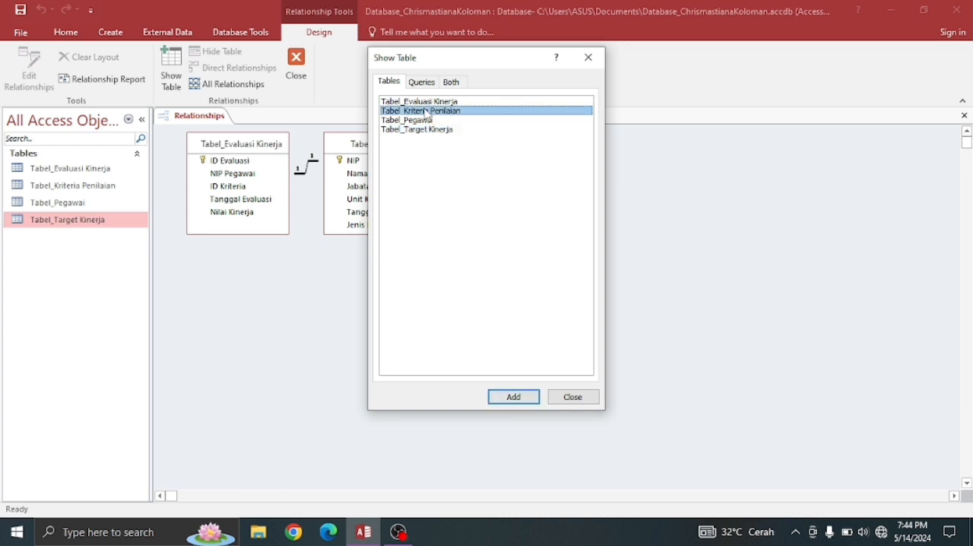
pyautogui.click(502, 395)
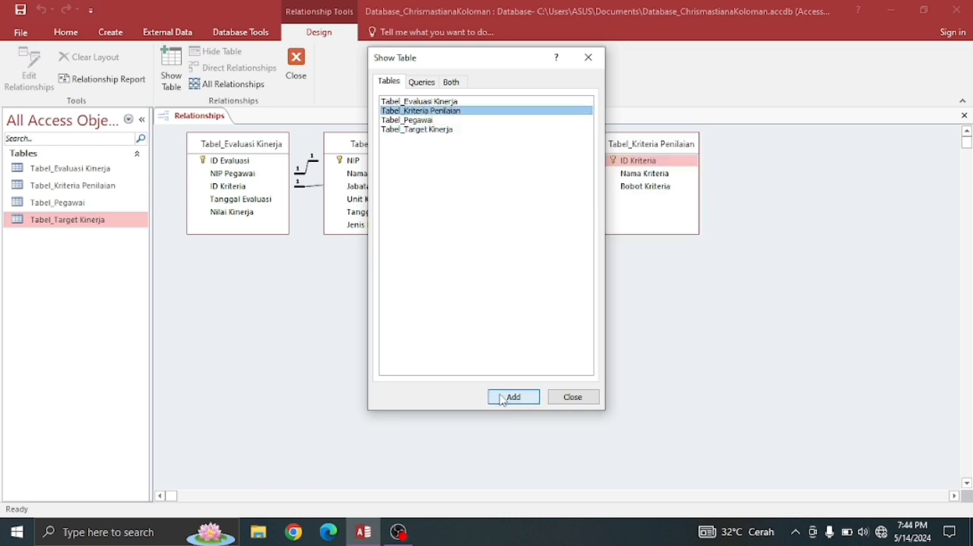
pyautogui.click(573, 397)
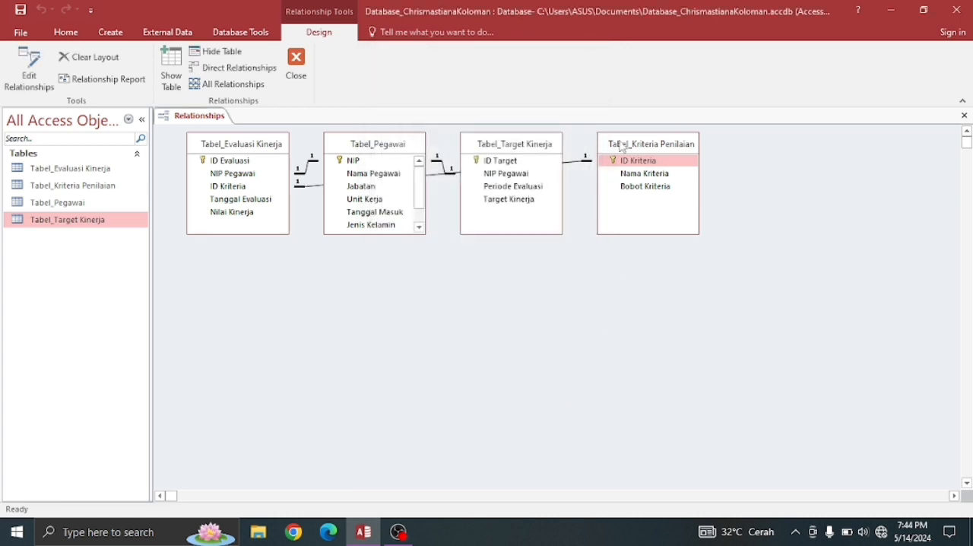
# - Place Tabel_Kriteria Penilaian below the other tables and space Tabel_Pegawai and Tabel_Target Kinerja further apart in the relationships layout
pyautogui.moveTo(609, 146); pyautogui.dragTo(359, 311)
pyautogui.moveTo(502, 150); pyautogui.dragTo(585, 151)
pyautogui.moveTo(374, 144); pyautogui.dragTo(417, 145)
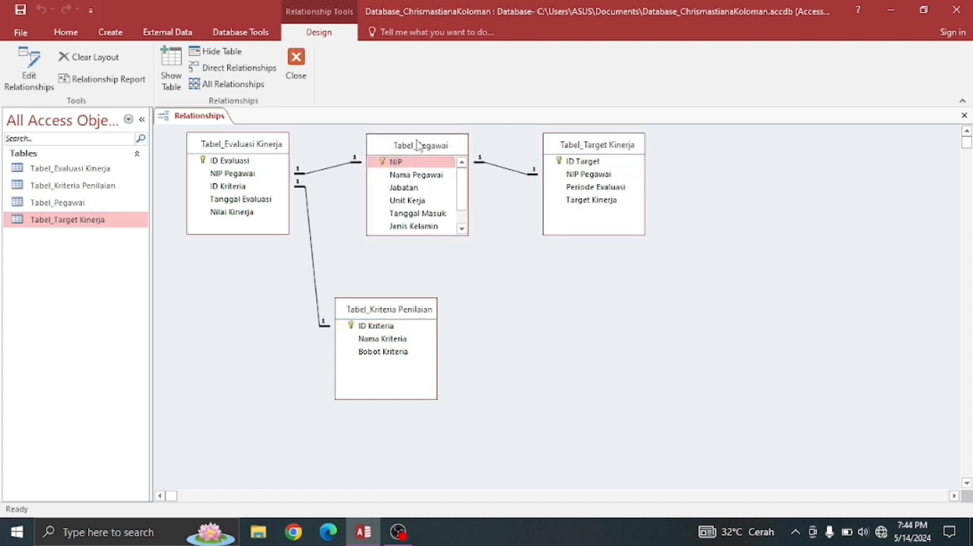
# - Save the relationships layout and close it
pyautogui.rightClick(189, 122)
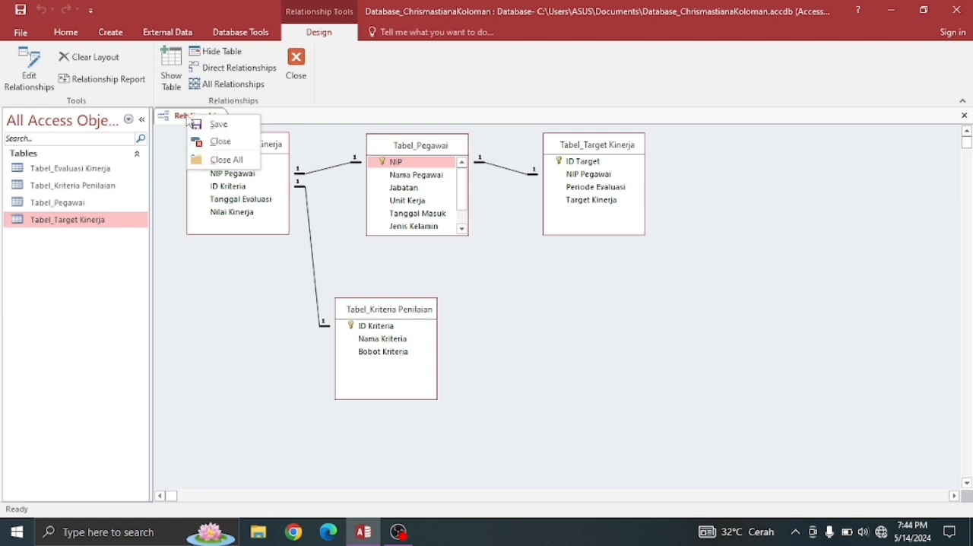
pyautogui.click(207, 127)
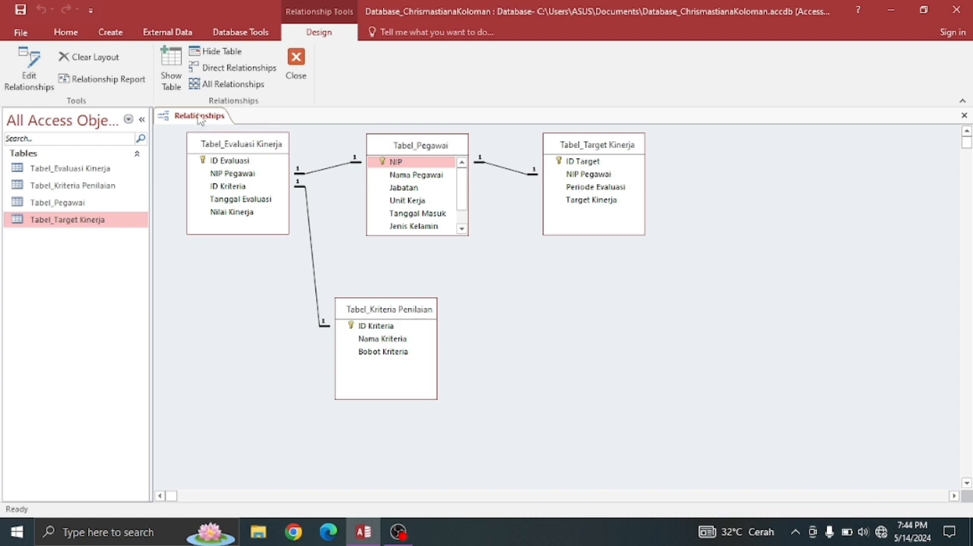
pyautogui.rightClick(198, 118)
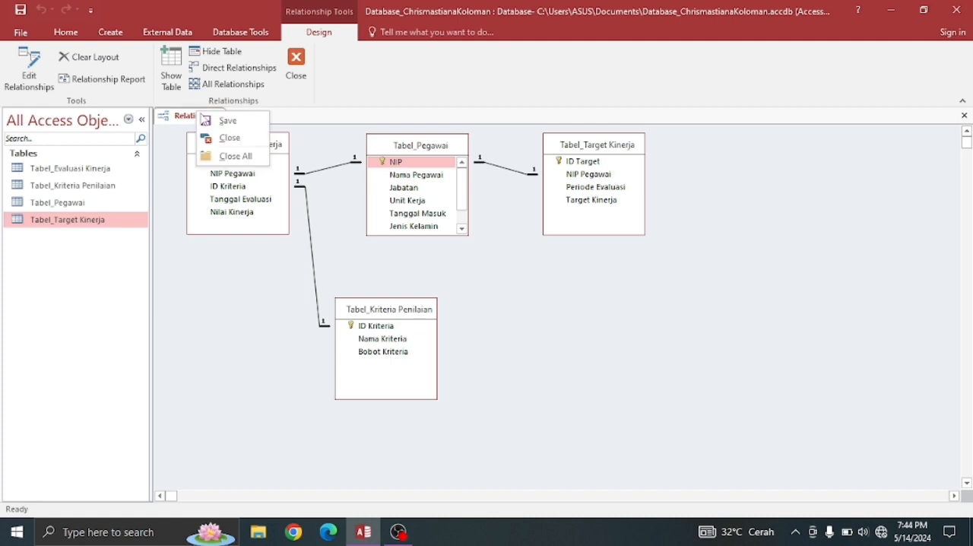
pyautogui.click(219, 137)
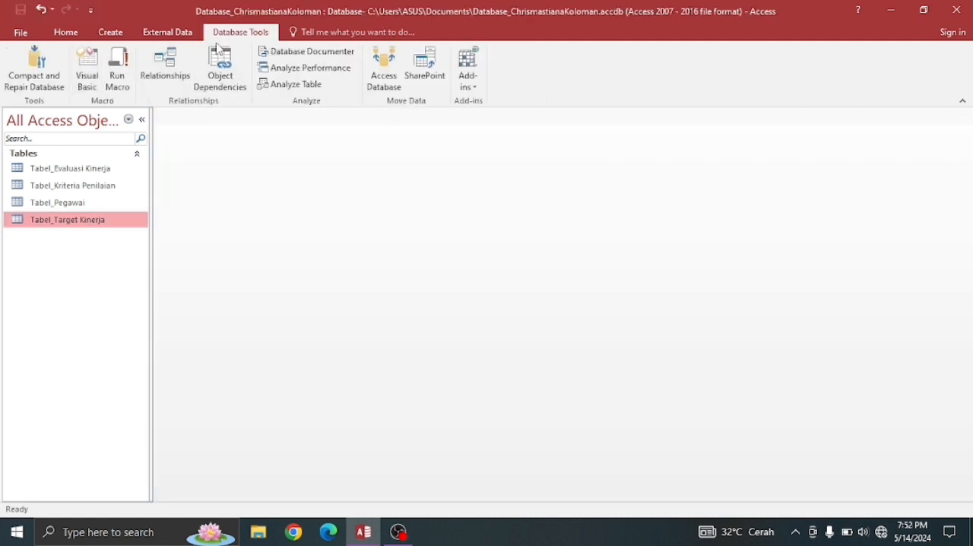
# - Create a form based on Tabel_Evaluasi Kinerja and switch it to Design View
pyautogui.click(60, 35)
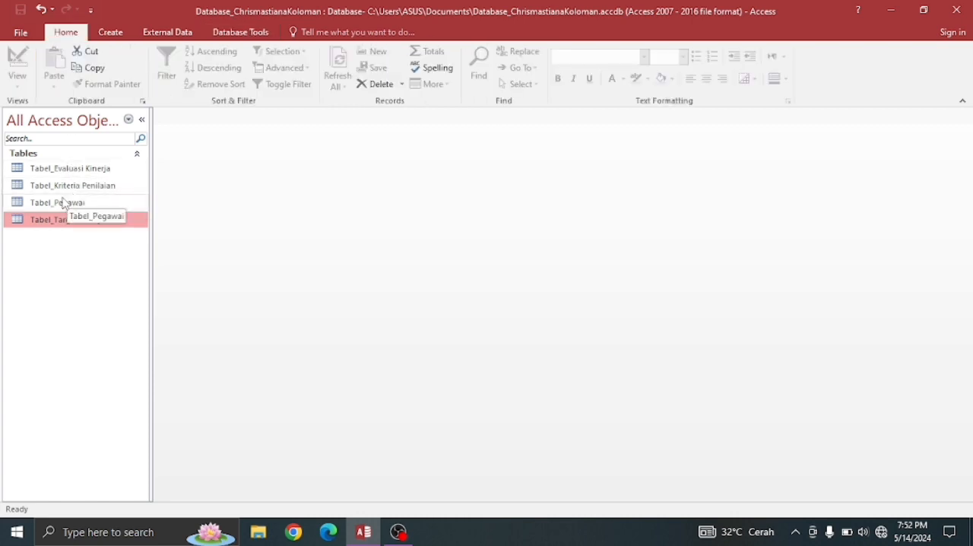
pyautogui.click(55, 169)
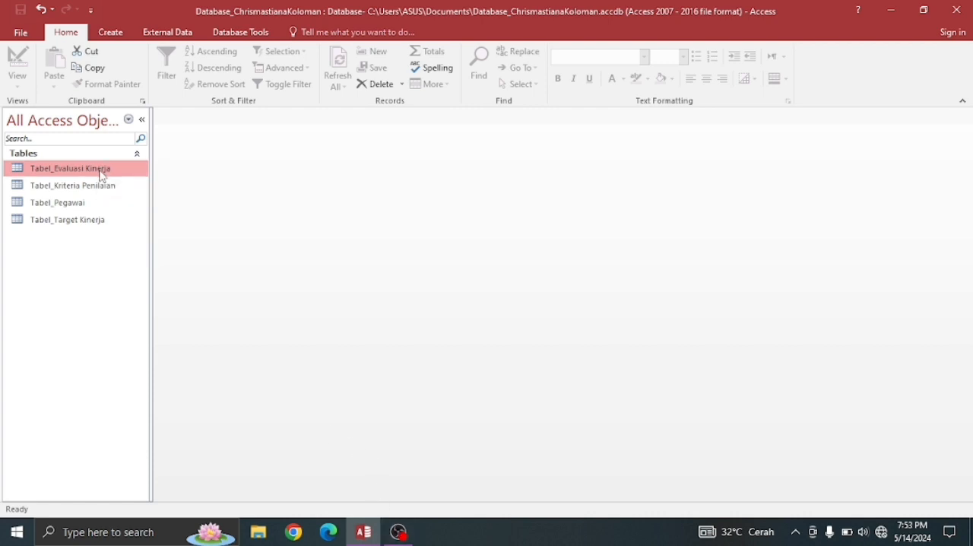
pyautogui.click(120, 36)
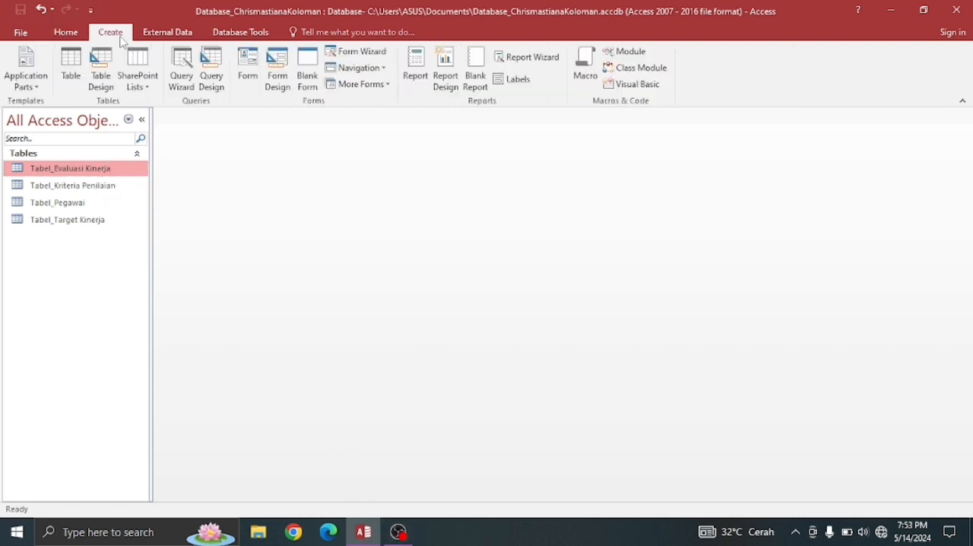
pyautogui.click(249, 69)
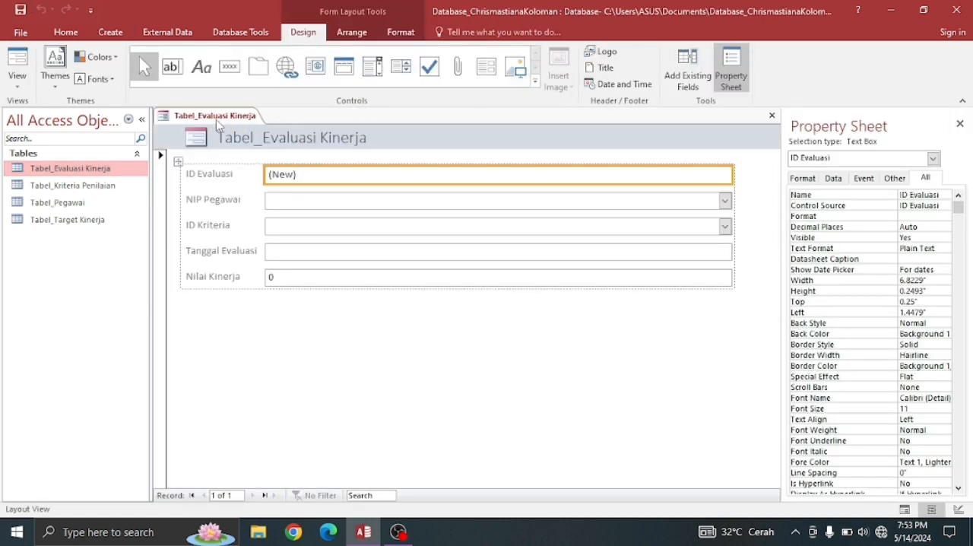
pyautogui.rightClick(214, 121)
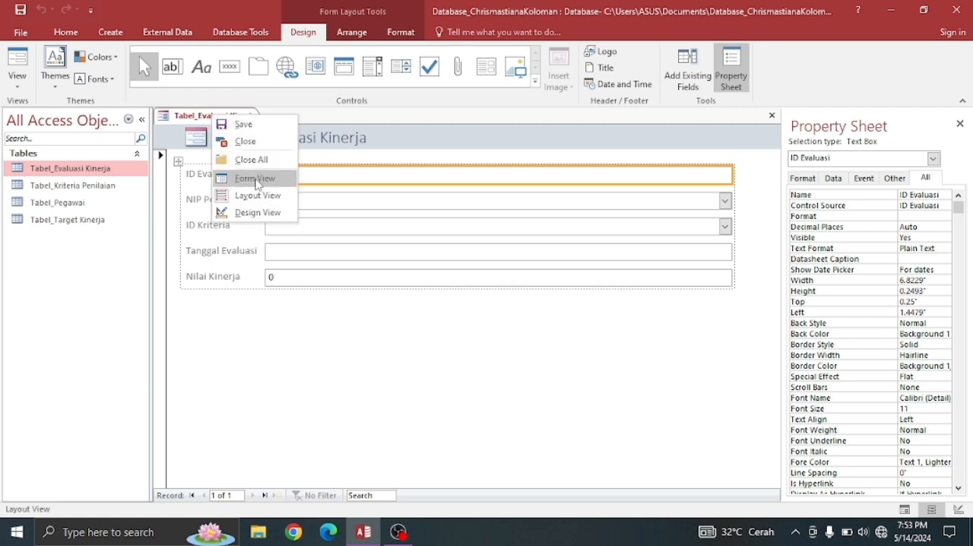
pyautogui.click(257, 213)
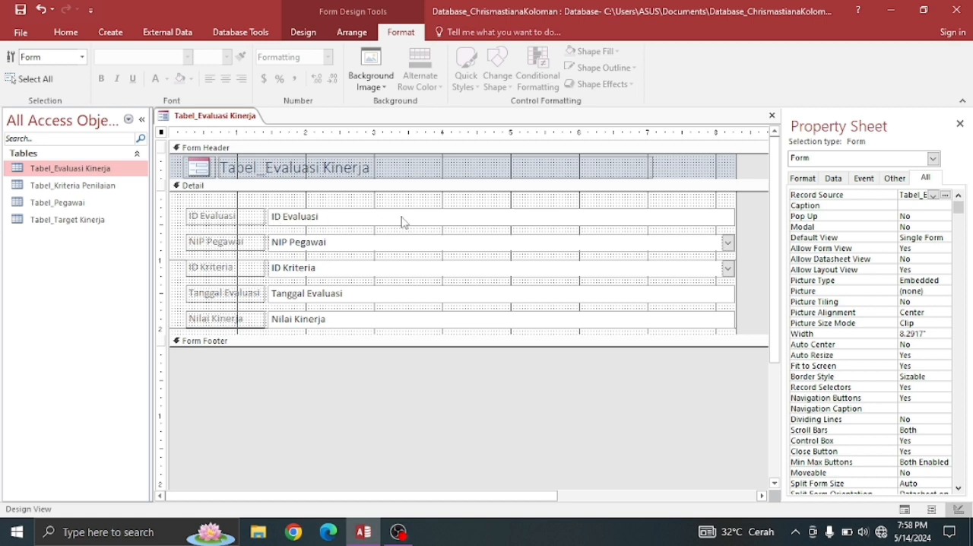
# - Delete the ID Evaluasi field and its label from the form's Detail section
pyautogui.click(311, 218)
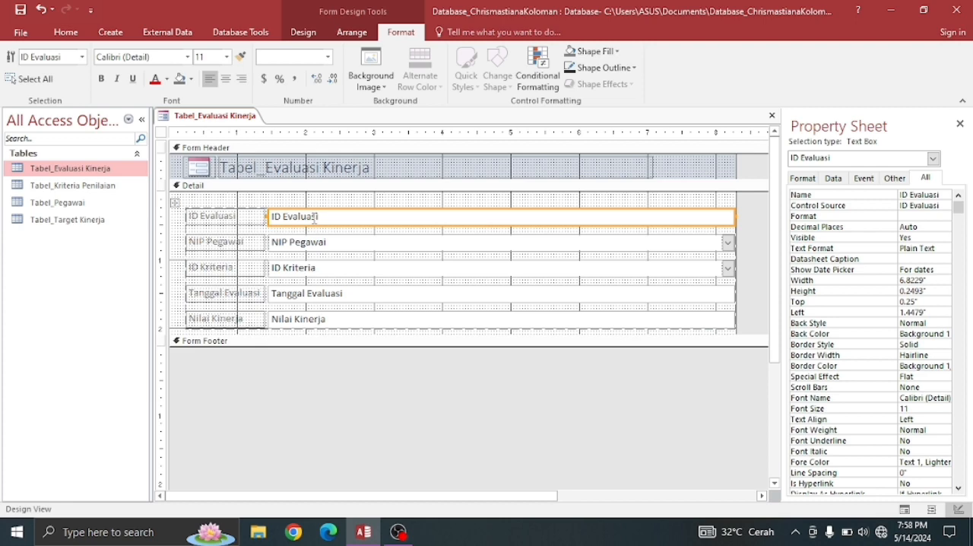
pyautogui.rightClick(314, 219)
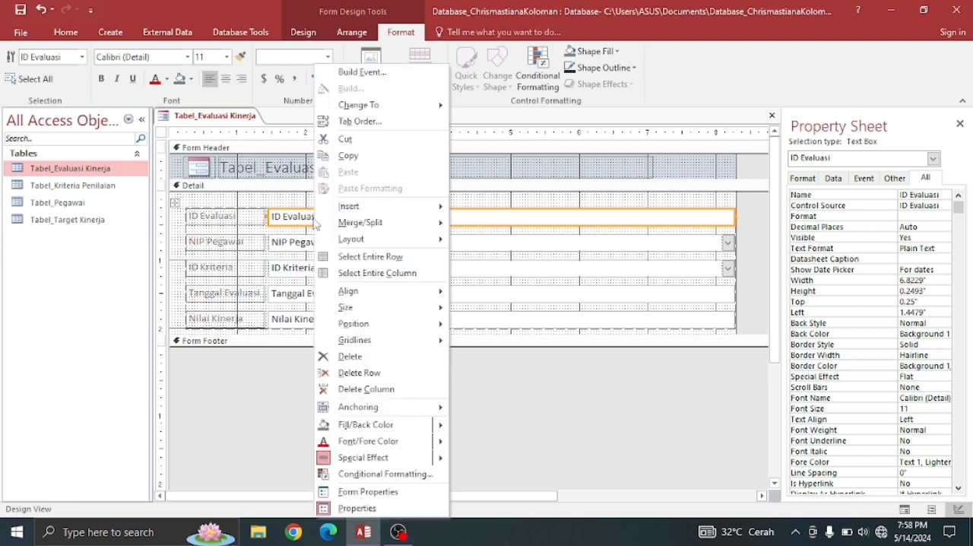
pyautogui.click(349, 355)
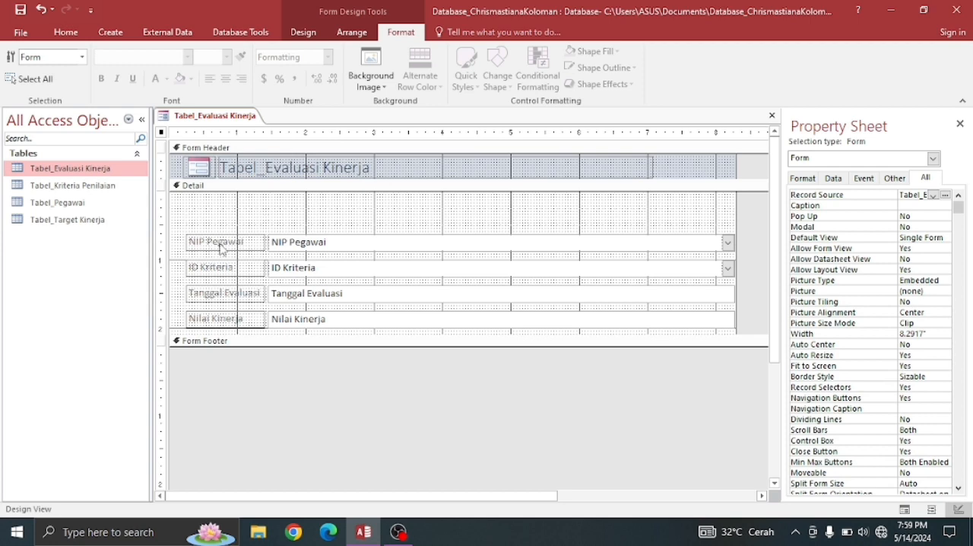
# - Move the NIP Pegawai, ID Kriteria, Tanggal Evaluasi and Nilai Kinerja fields up one row each to close the gap
pyautogui.moveTo(221, 249); pyautogui.dragTo(223, 228)
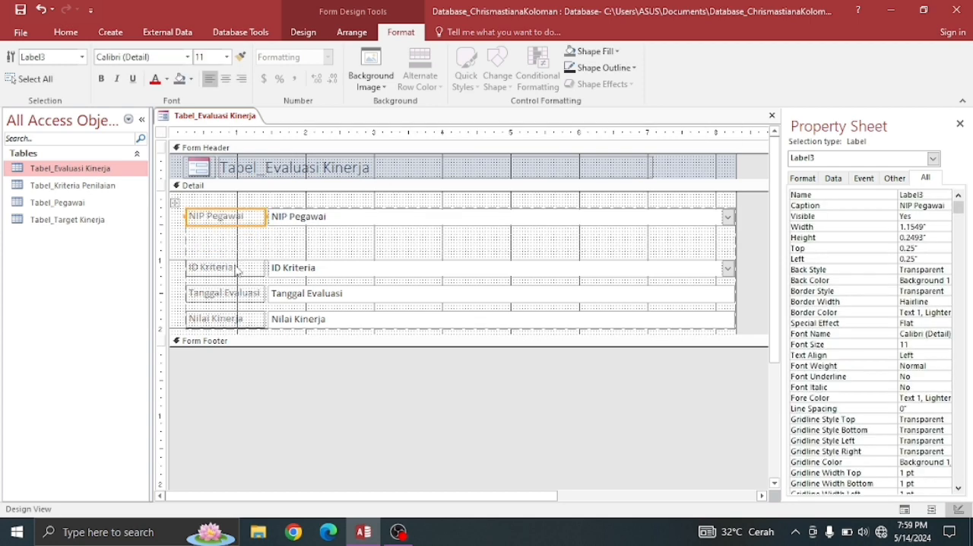
pyautogui.moveTo(238, 272); pyautogui.dragTo(237, 244)
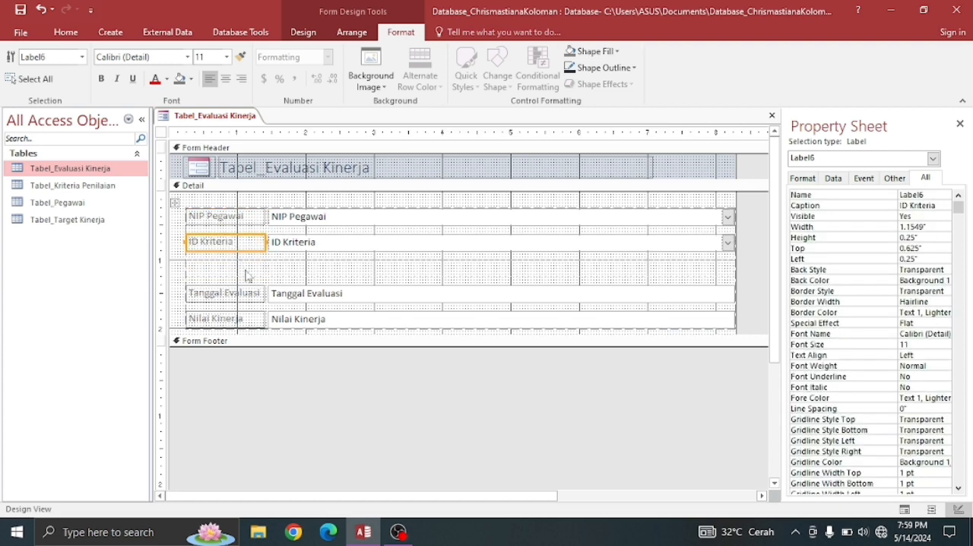
pyautogui.moveTo(248, 296); pyautogui.dragTo(247, 281)
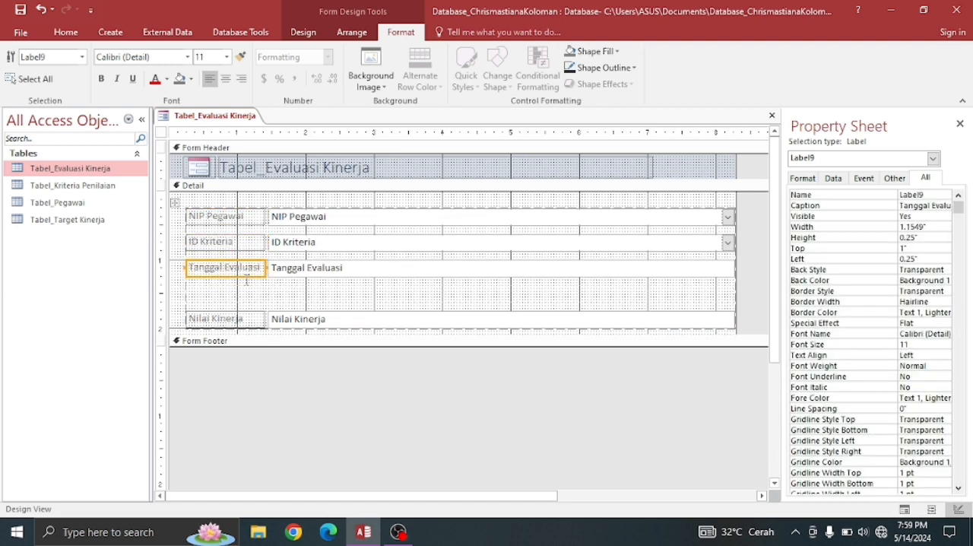
pyautogui.moveTo(237, 320); pyautogui.dragTo(238, 293)
pyautogui.hotkey('ctrl', 'z')
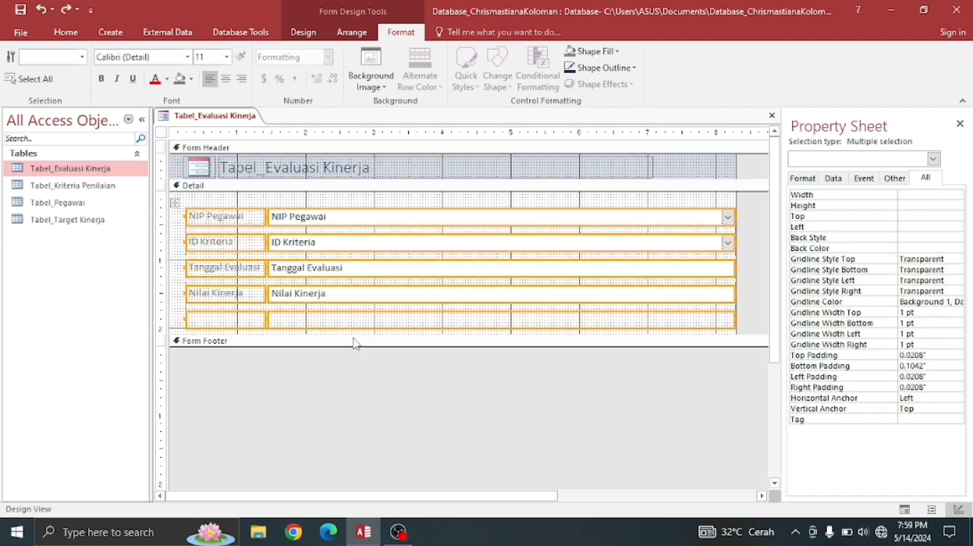
# - Enlarge the form's Detail section to about 3.25 inches high and extend the Form Footer area
pyautogui.moveTo(351, 335); pyautogui.dragTo(362, 412)
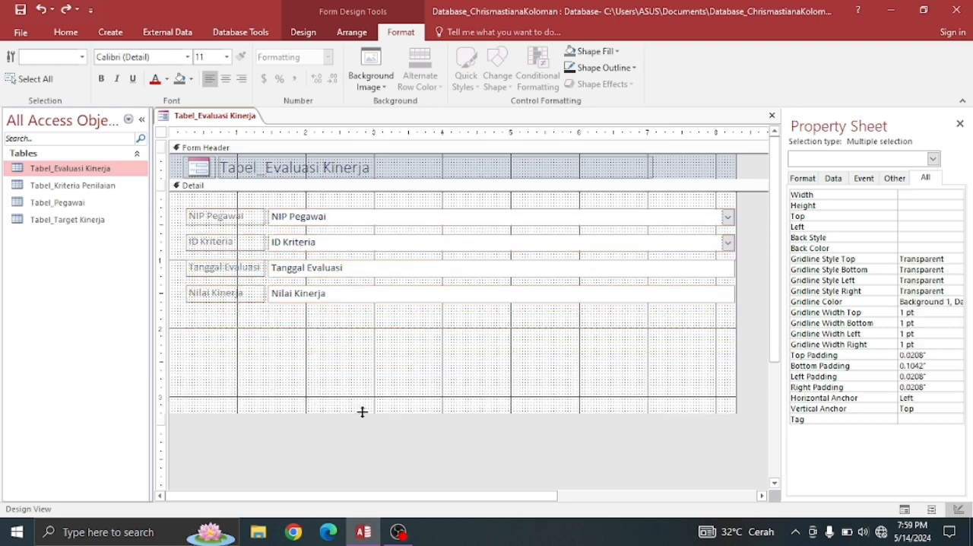
pyautogui.click(328, 342)
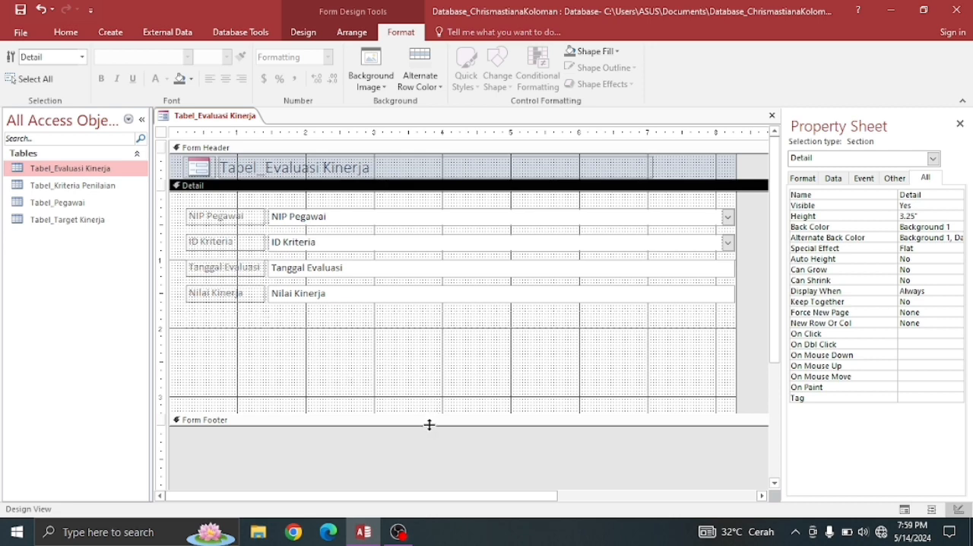
pyautogui.moveTo(425, 425); pyautogui.dragTo(425, 445)
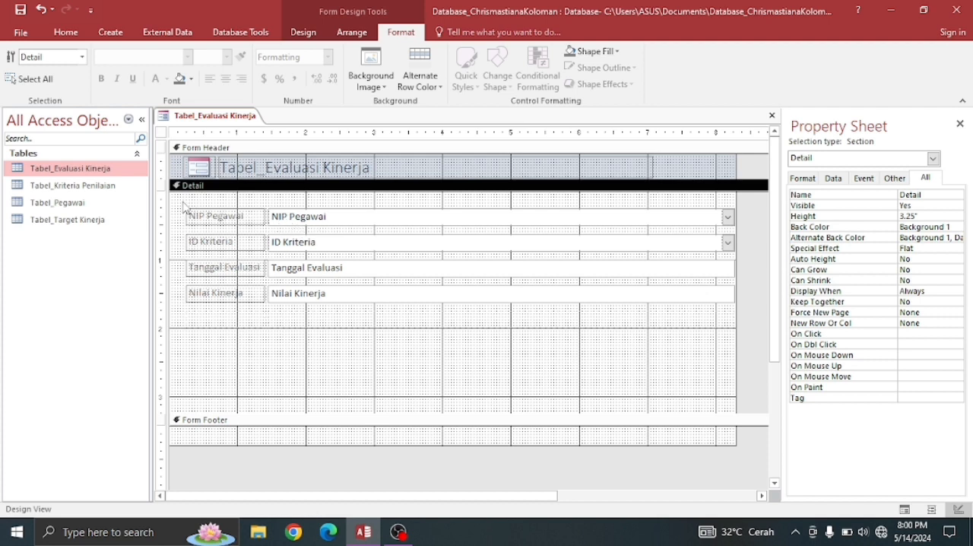
# - Try removing the control layout from all fields and labels in the Detail section and narrowing them together
pyautogui.moveTo(184, 205); pyautogui.dragTo(742, 352)
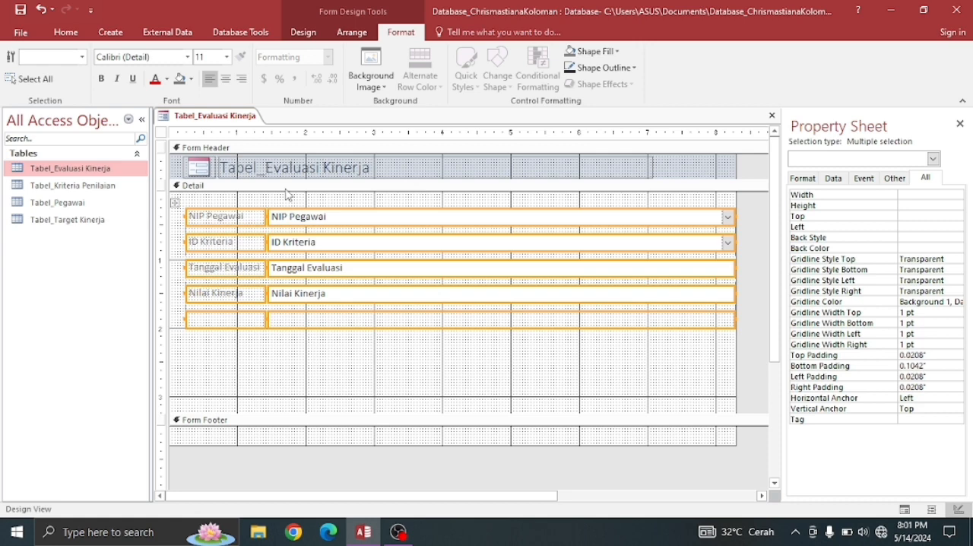
pyautogui.click(352, 34)
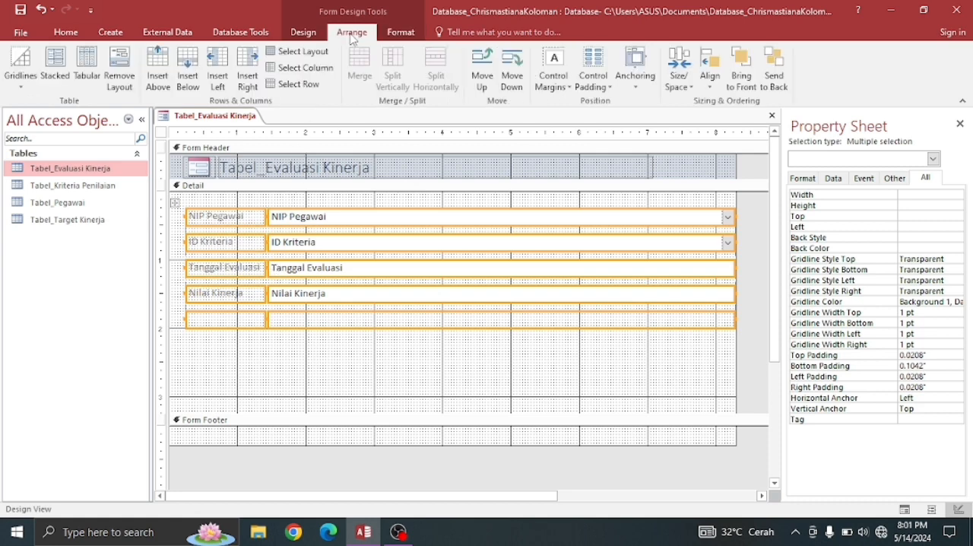
pyautogui.click(131, 77)
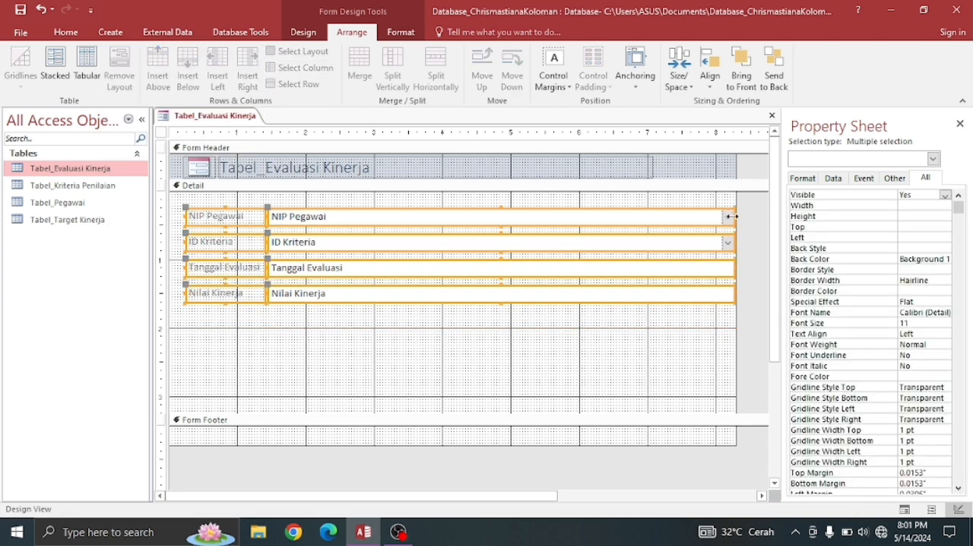
pyautogui.moveTo(730, 216); pyautogui.dragTo(696, 217)
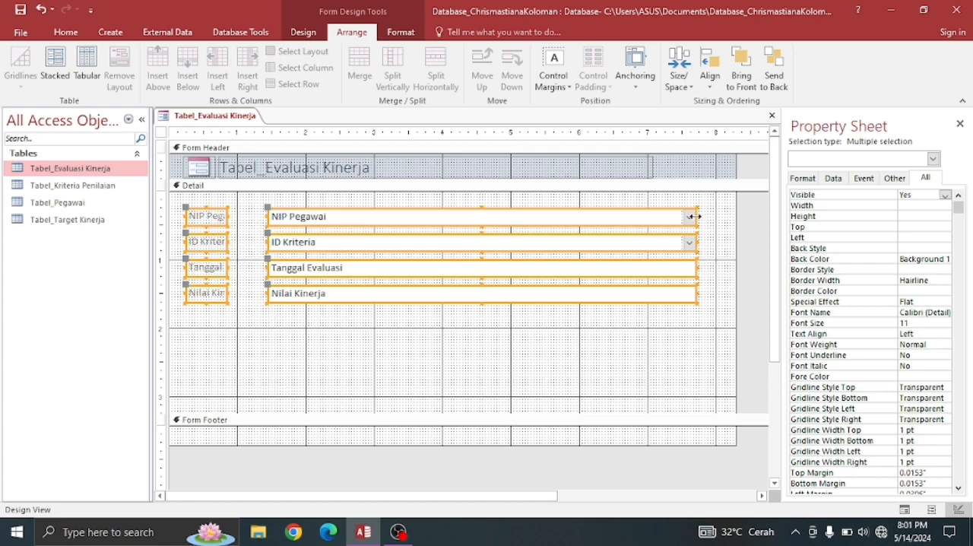
pyautogui.moveTo(694, 217); pyautogui.dragTo(669, 218)
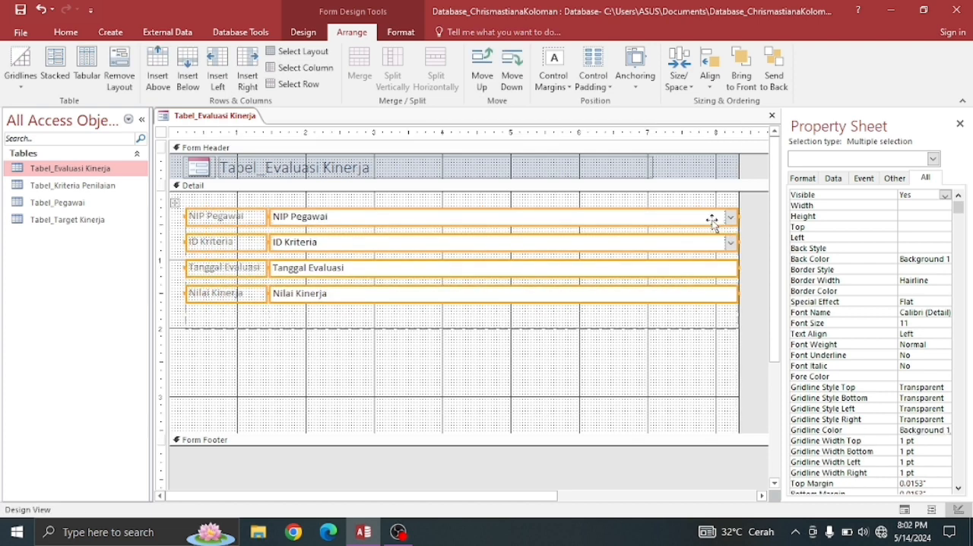
# - Narrow the column of four input fields in the Detail section to about 2.78 inches
pyautogui.click(612, 371)
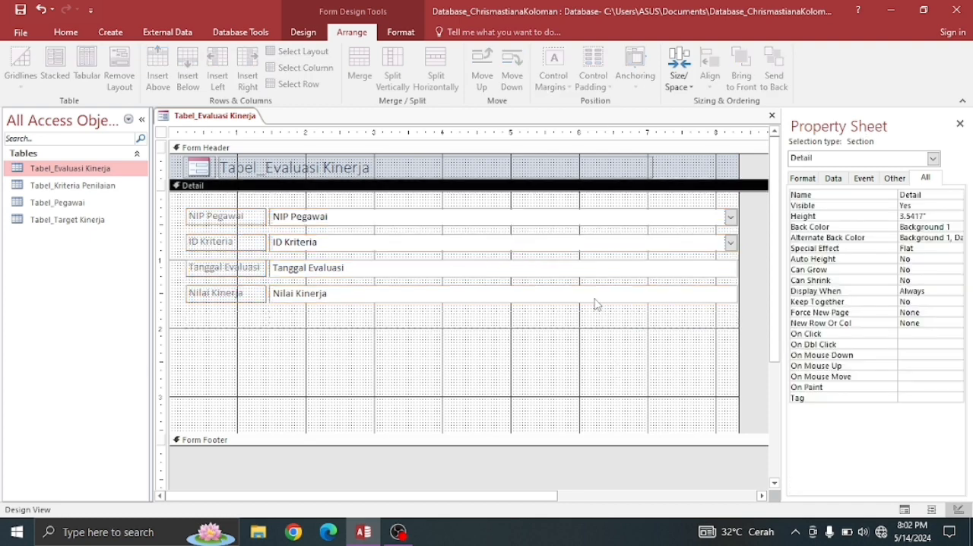
pyautogui.click(546, 219)
pyautogui.moveTo(546, 218); pyautogui.dragTo(547, 219)
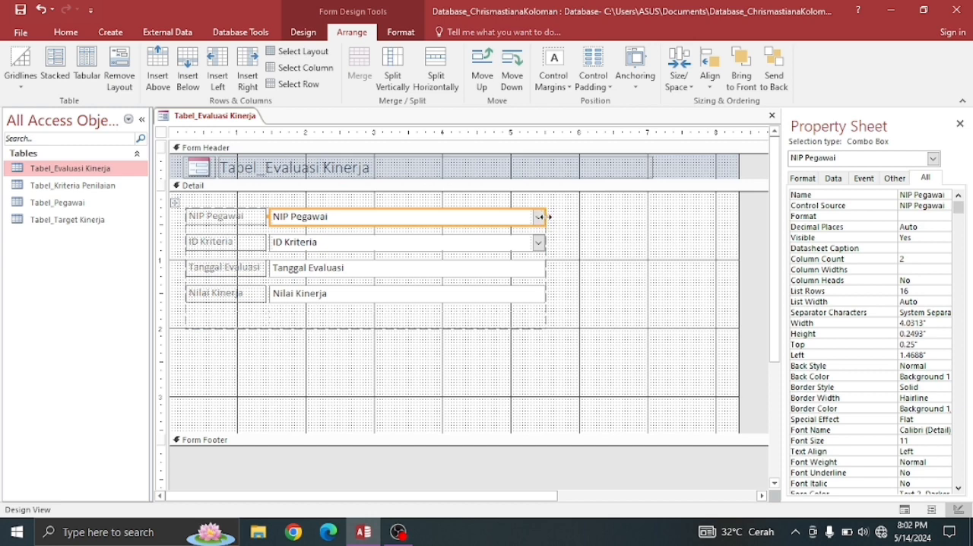
pyautogui.moveTo(542, 216); pyautogui.dragTo(459, 217)
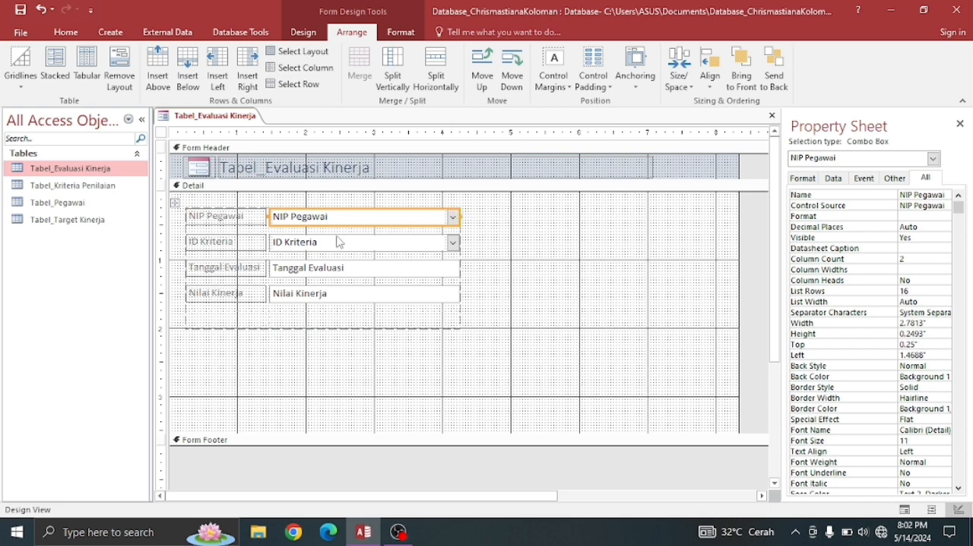
# - Widen the column of four input fields so its far edge reaches about the 6.75-inch ruler mark
pyautogui.click(213, 217)
pyautogui.click(226, 308)
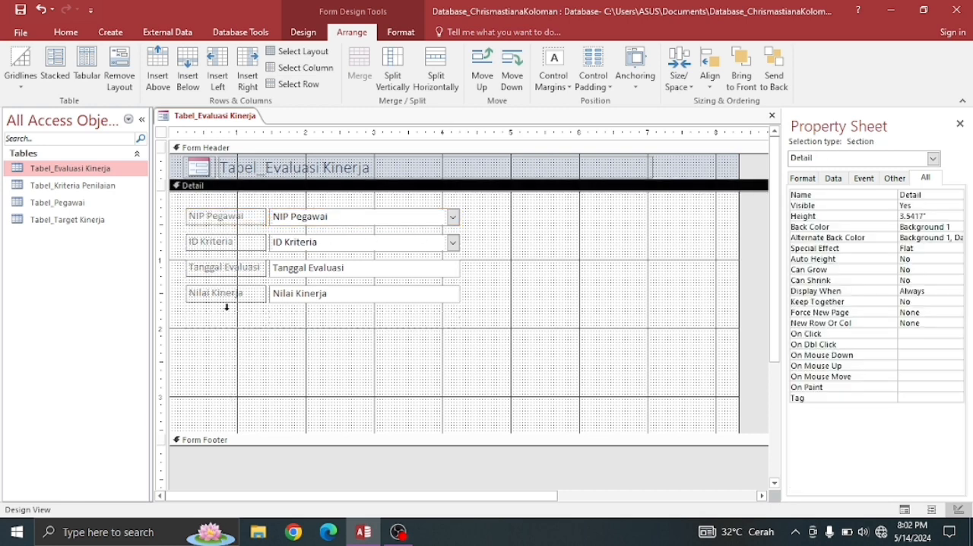
pyautogui.click(216, 221)
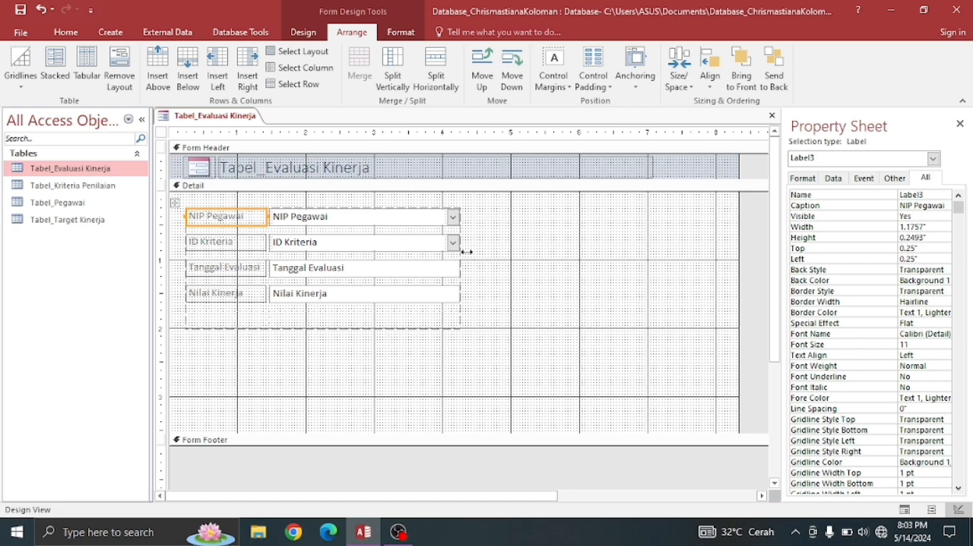
pyautogui.moveTo(466, 252); pyautogui.dragTo(630, 246)
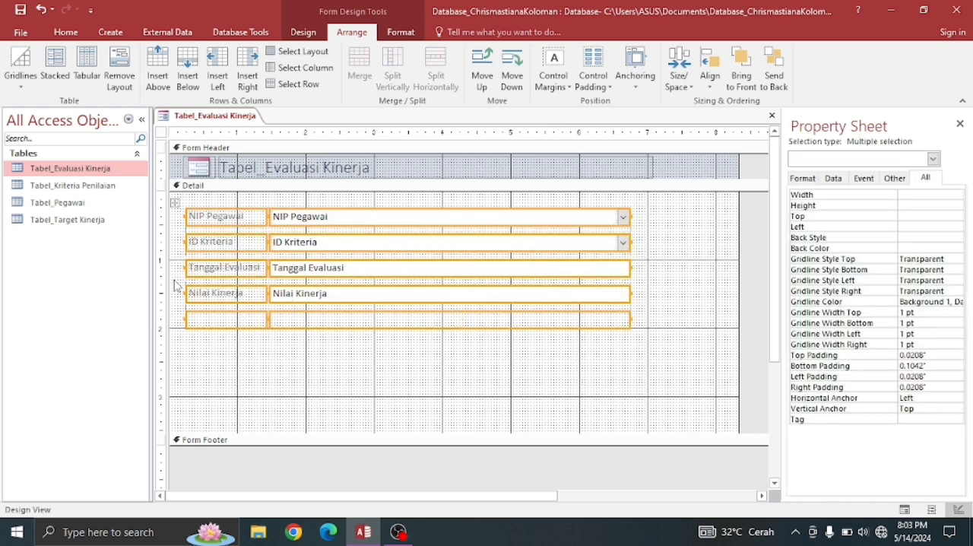
# - Shift the Detail labels about half an inch toward the input fields, shortening those fields, and set all labels and fields to the Automatic text colour
pyautogui.moveTo(187, 272); pyautogui.dragTo(216, 272)
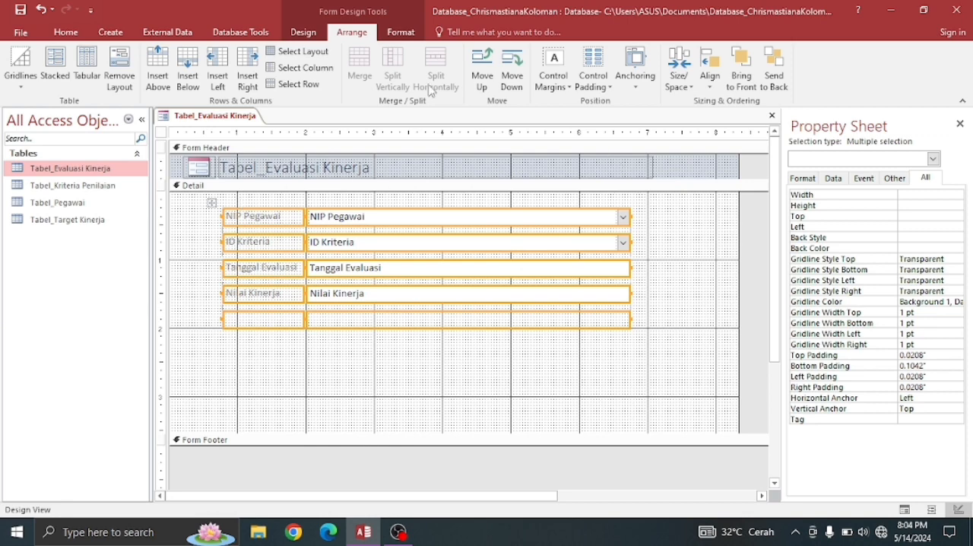
pyautogui.click(68, 36)
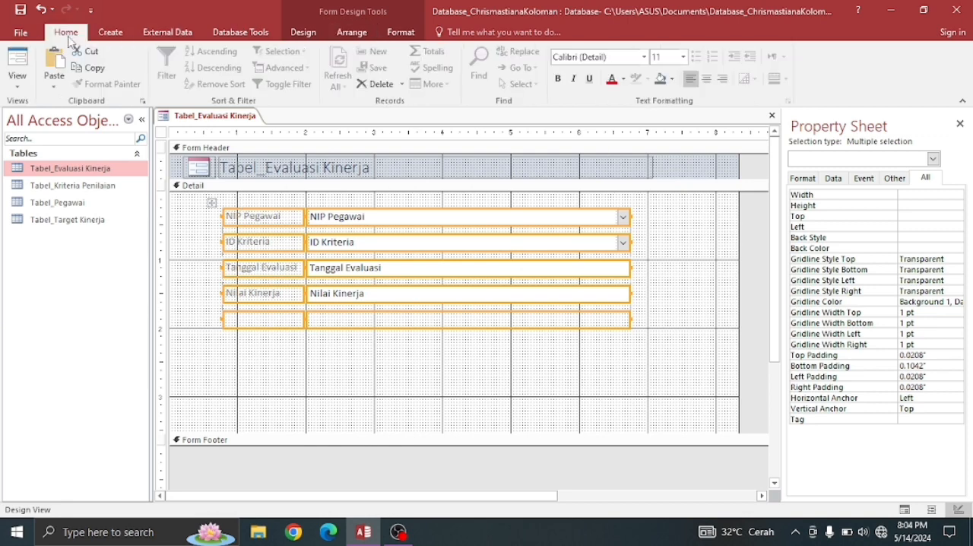
pyautogui.click(623, 79)
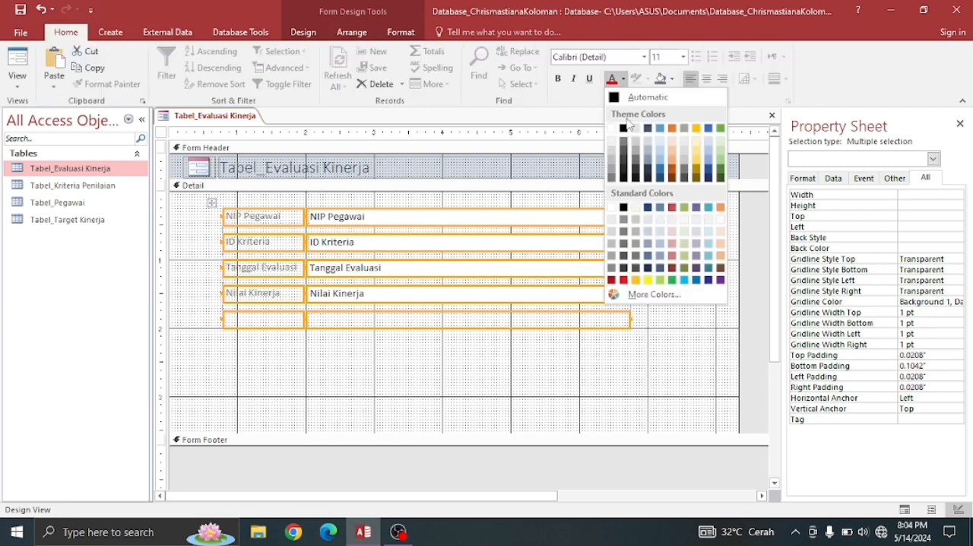
pyautogui.click(618, 99)
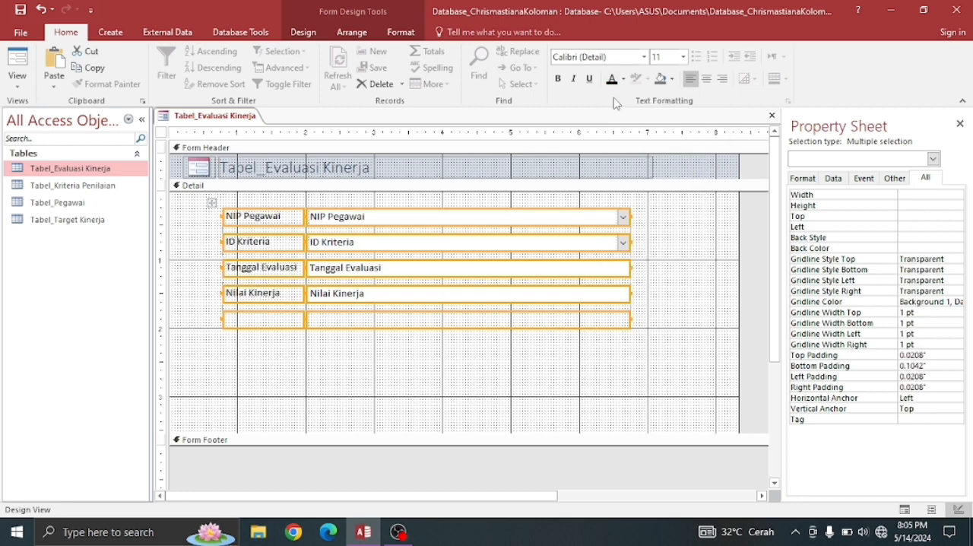
# - Narrow the four input fields to about 2.45 inches and move the whole field layout to about 1.46 inches left and 0.33 inches top
pyautogui.moveTo(630, 216)
pyautogui.mouseDown()
pyautogui.moveTo(605, 217)
pyautogui.moveTo(626, 218)
pyautogui.mouseUp()
pyautogui.click(669, 225)
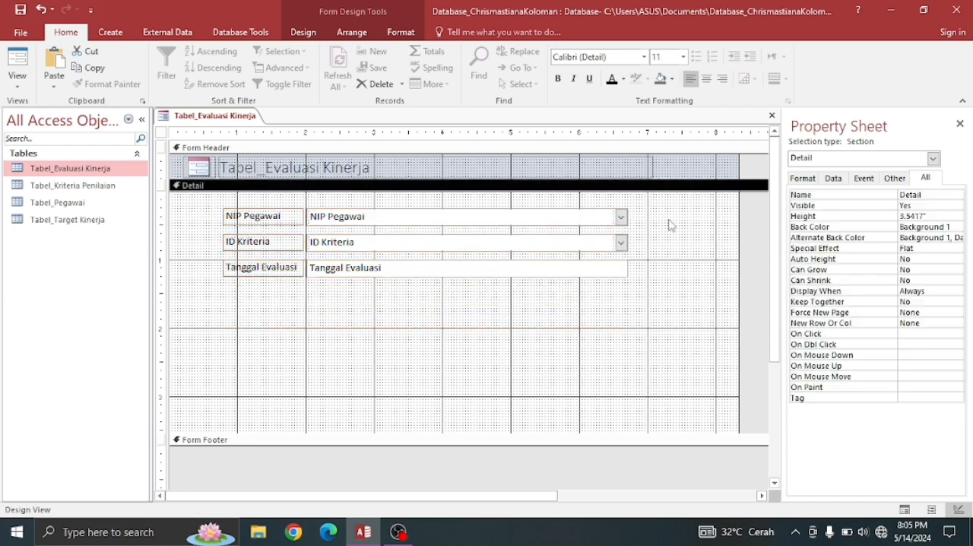
pyautogui.click(625, 216)
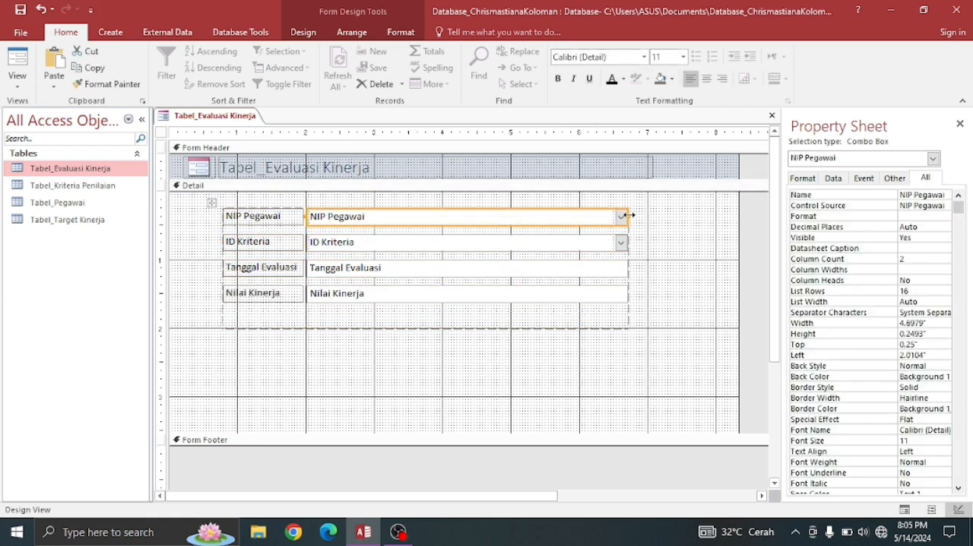
pyautogui.moveTo(629, 217); pyautogui.dragTo(474, 215)
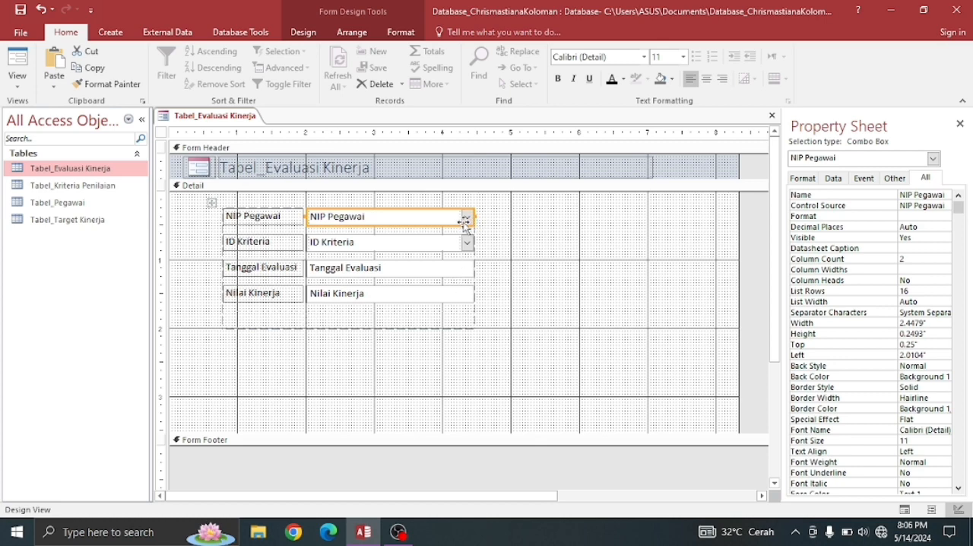
pyautogui.moveTo(211, 203); pyautogui.dragTo(259, 210)
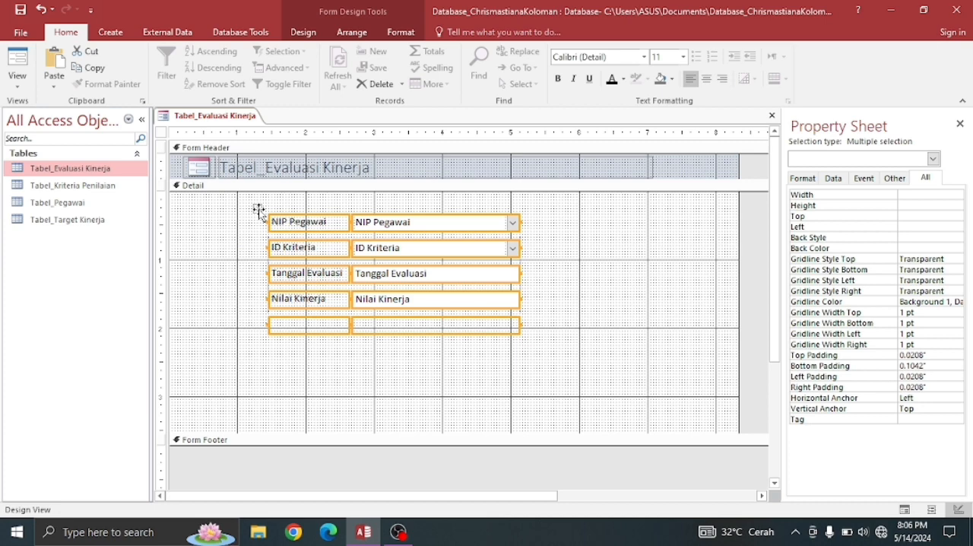
# - Set the Detail section's back color to the standard olive green #9DBB61, after trying Accent 6 and its 40% lighter shade
pyautogui.click(600, 368)
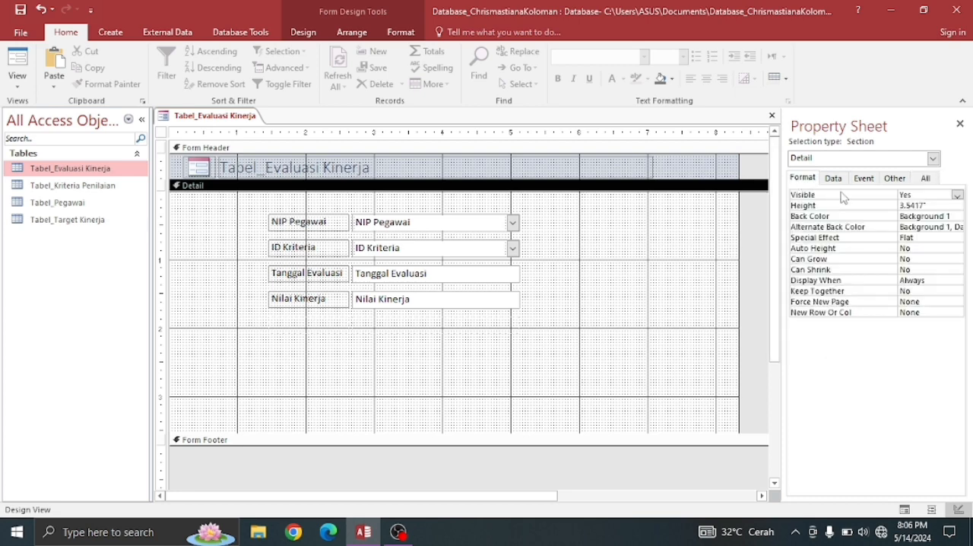
pyautogui.doubleClick(876, 225)
pyautogui.click(660, 286)
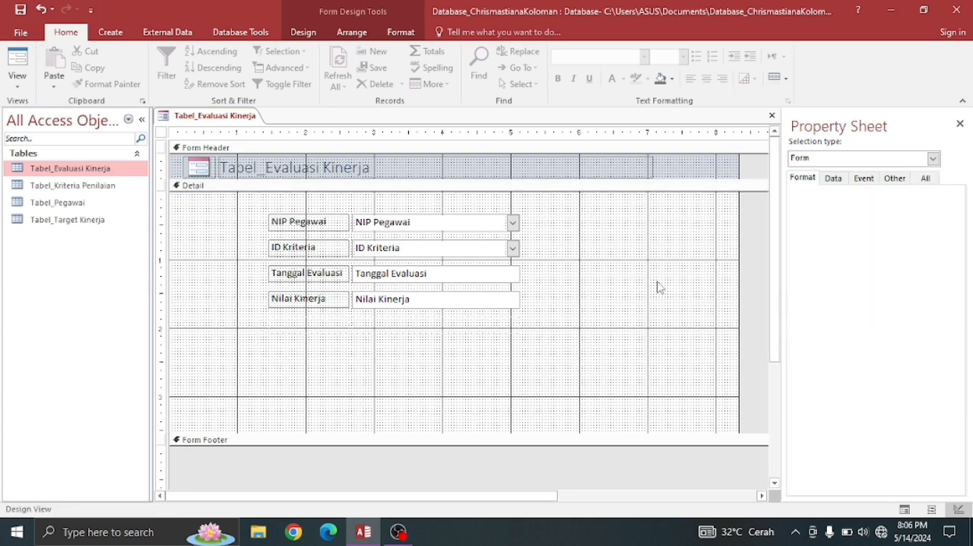
pyautogui.click(945, 216)
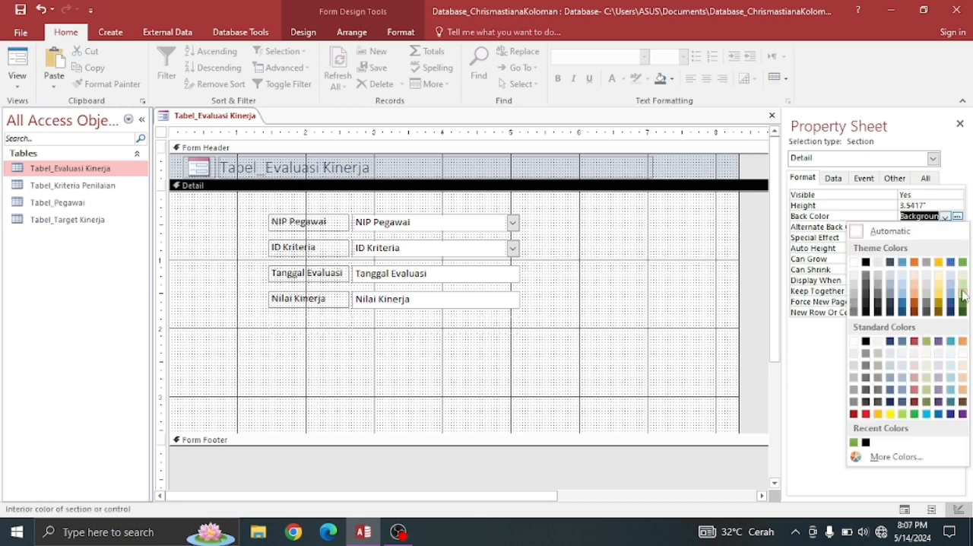
pyautogui.click(962, 263)
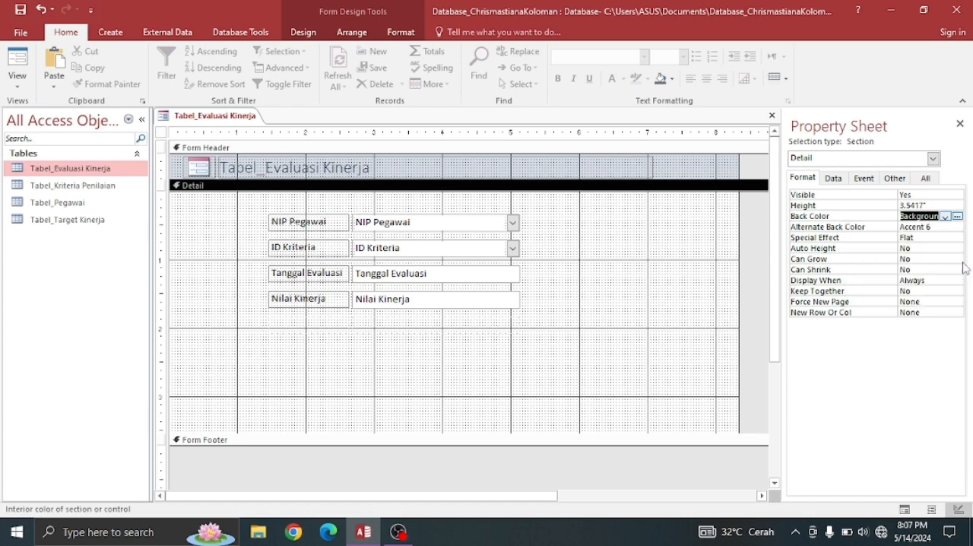
pyautogui.click(945, 217)
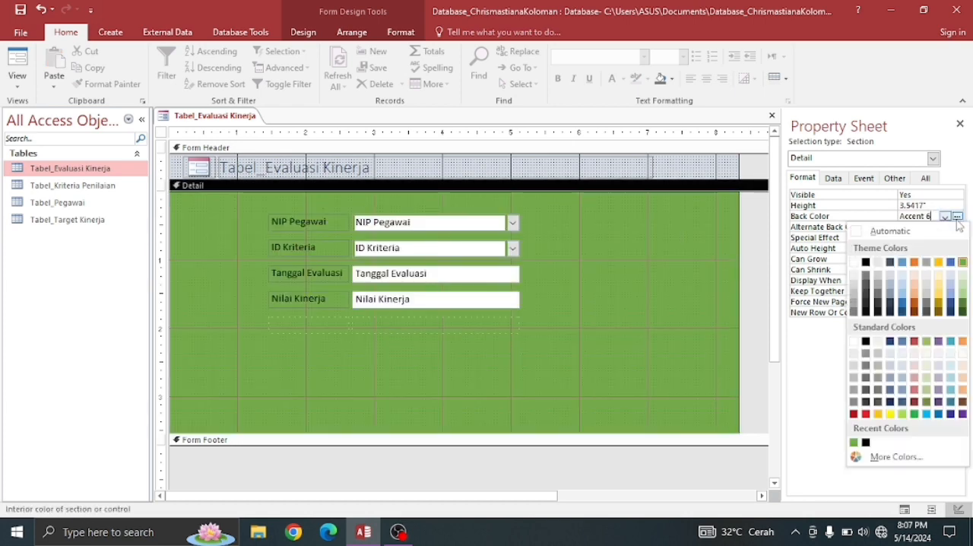
pyautogui.click(964, 296)
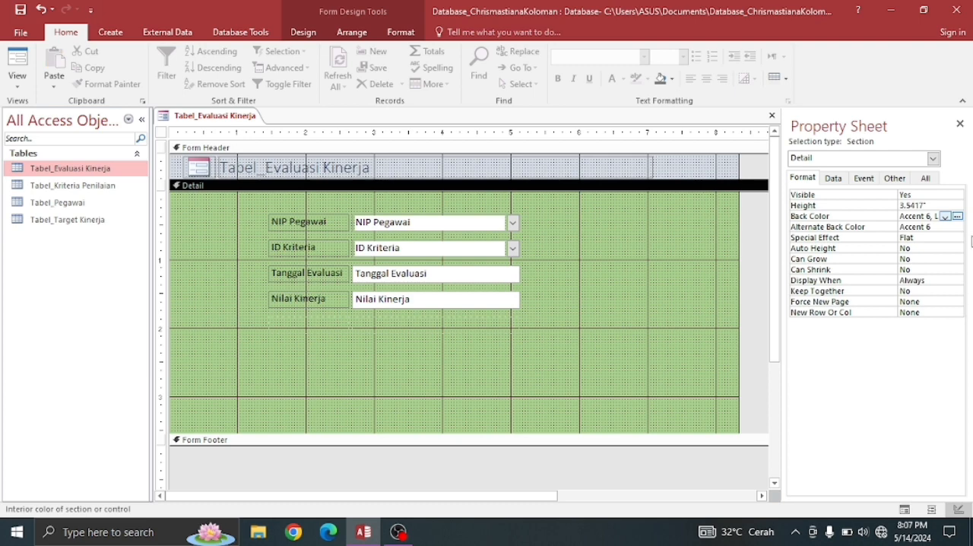
pyautogui.click(945, 217)
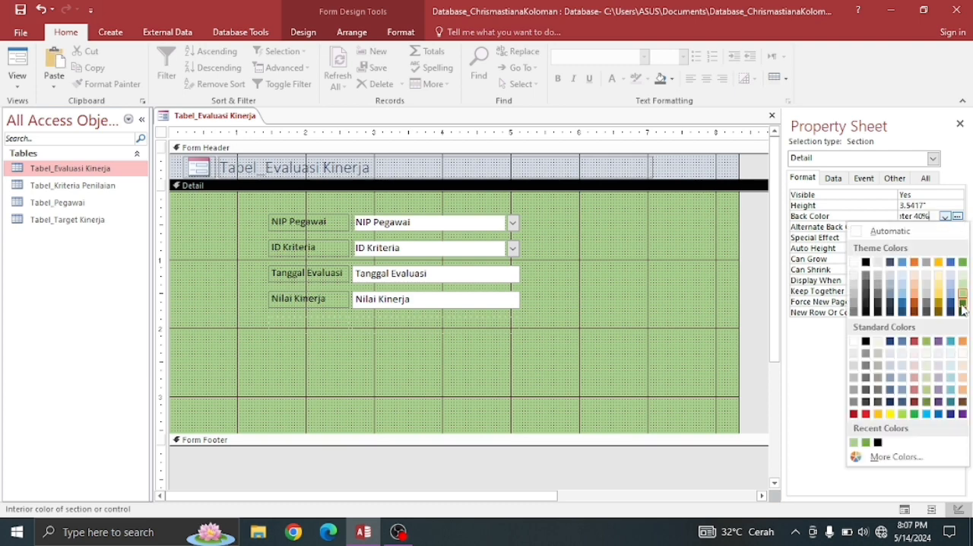
pyautogui.click(926, 341)
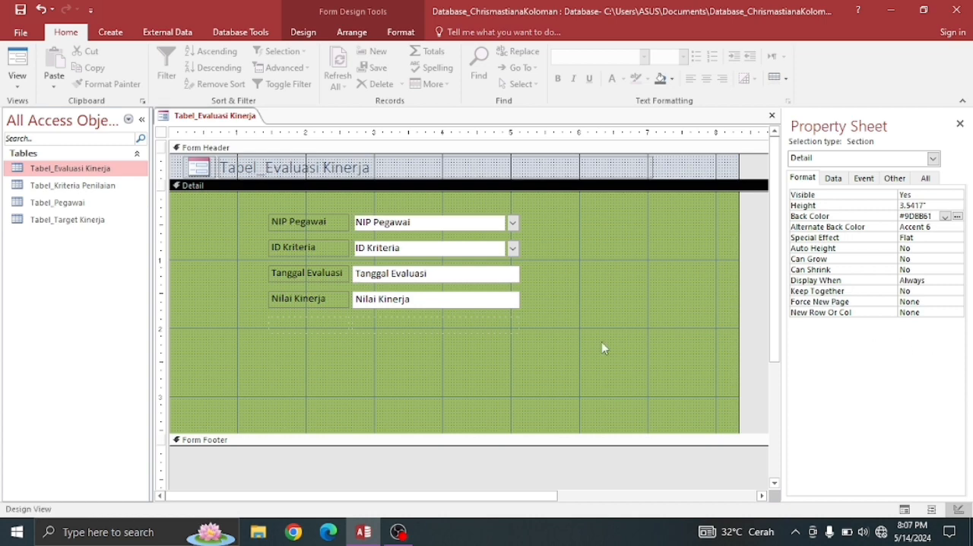
# - Give the NIP Pegawai label in the Detail section a pale green standard back color
pyautogui.click(320, 221)
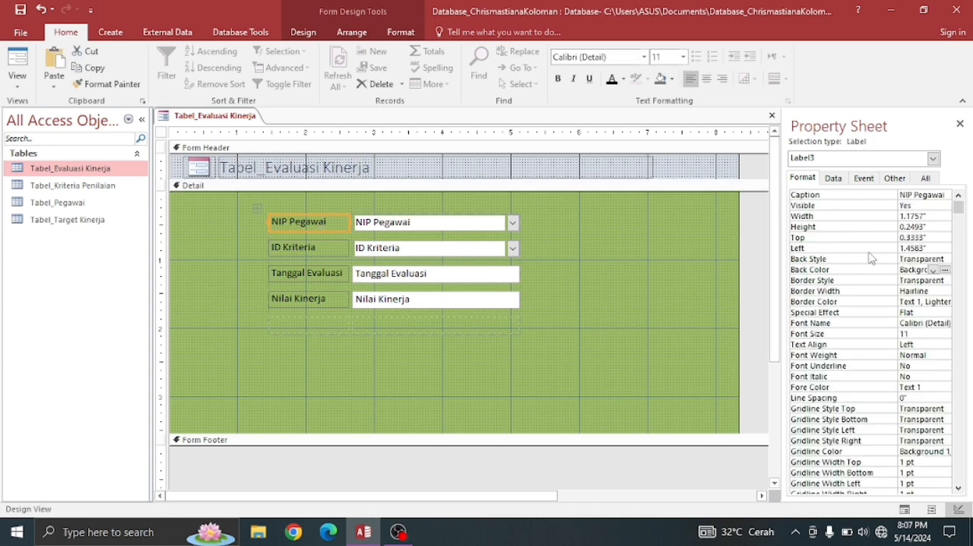
pyautogui.click(947, 271)
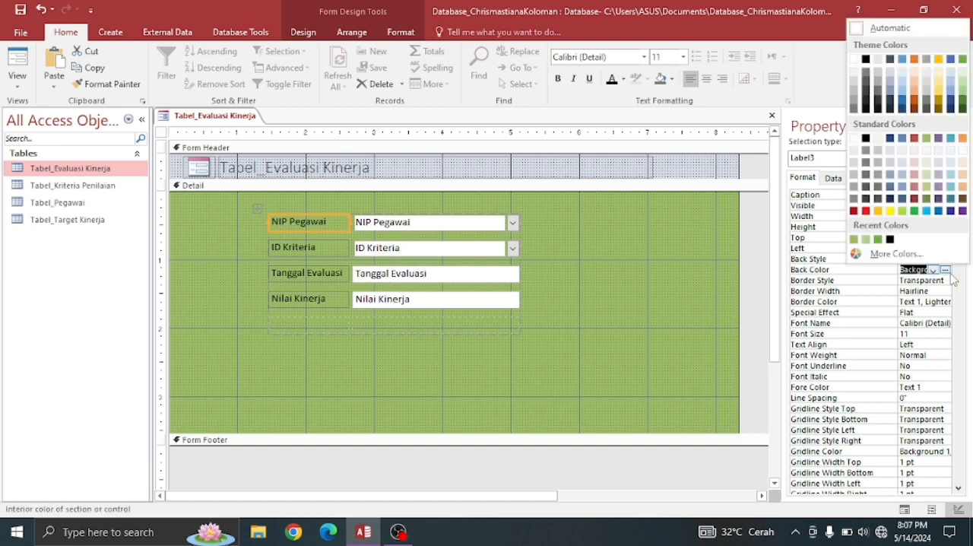
pyautogui.click(963, 149)
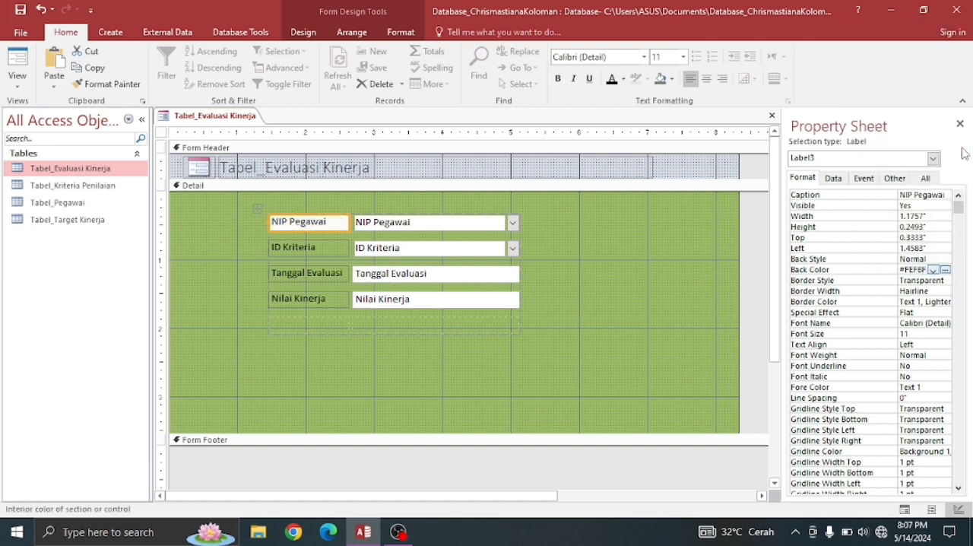
pyautogui.click(946, 271)
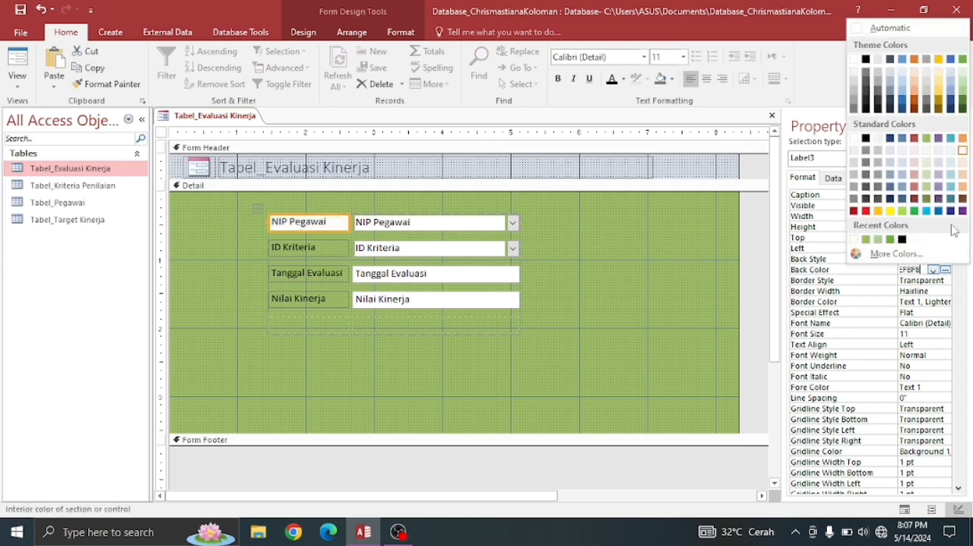
# - Give the ID Kriteria label a pale green back color matching the NIP Pegawai label
pyautogui.click(332, 247)
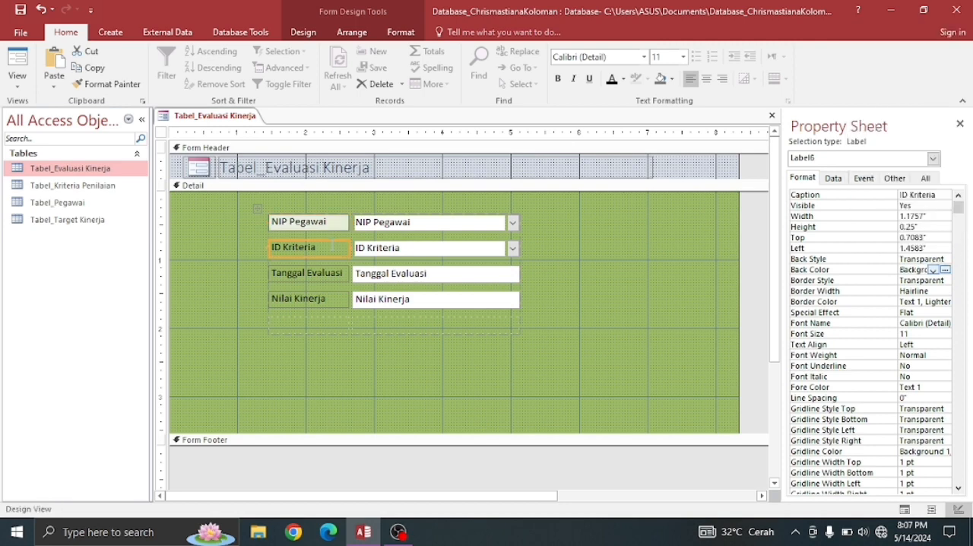
pyautogui.click(933, 270)
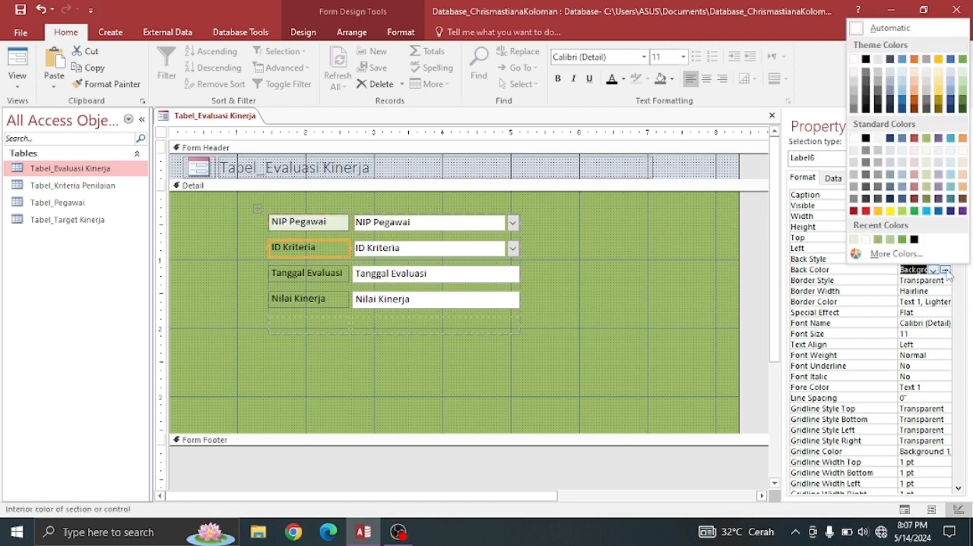
pyautogui.click(926, 150)
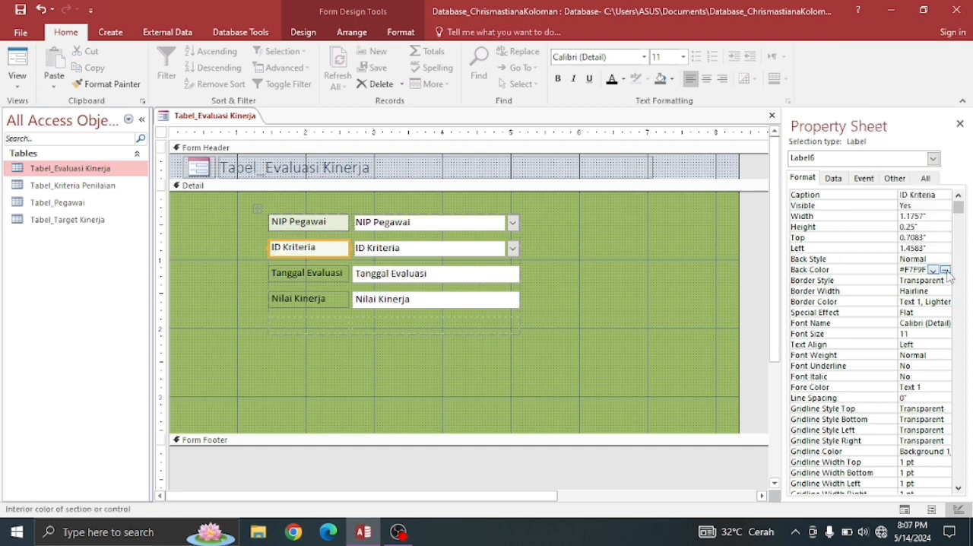
pyautogui.click(933, 270)
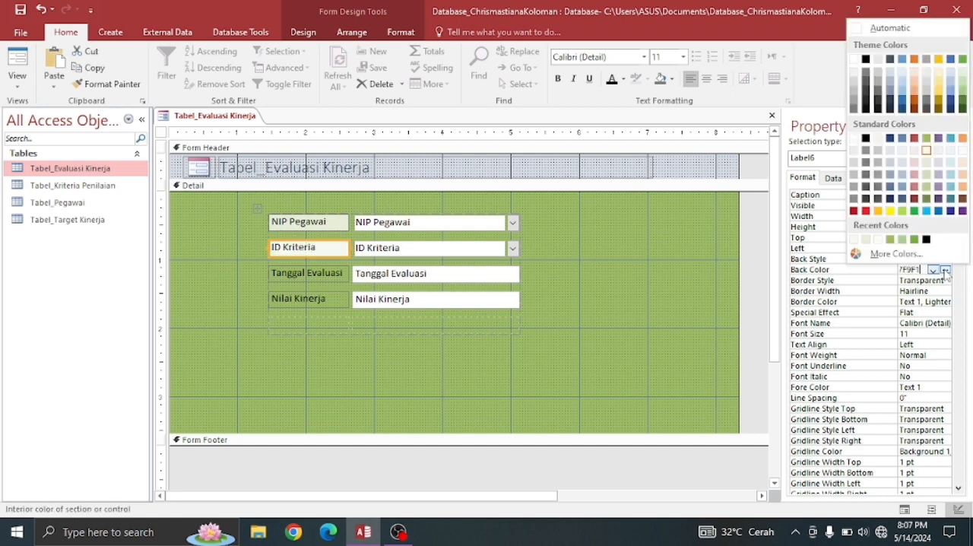
pyautogui.click(937, 162)
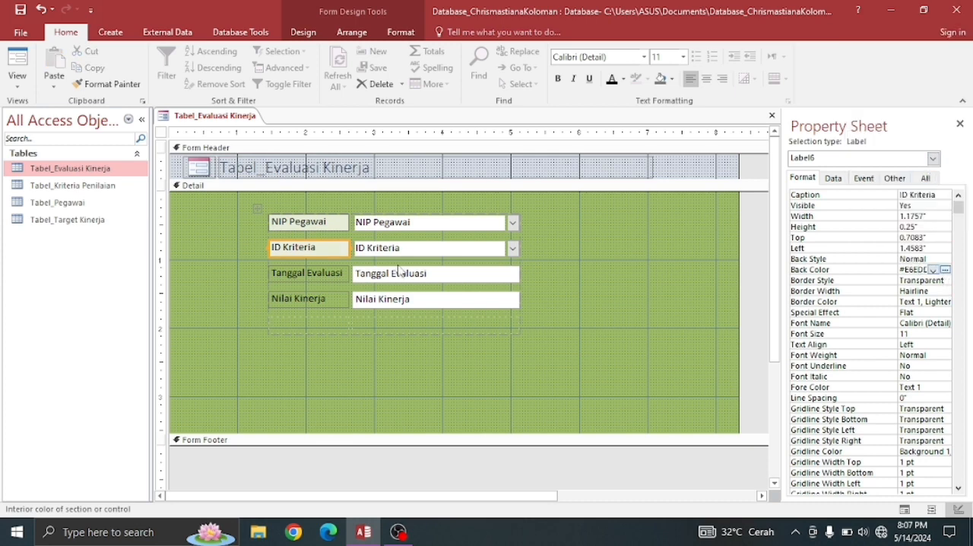
# - Apply the same pale green back color to the Tanggal Evaluasi and Nilai Kinerja labels
pyautogui.click(335, 274)
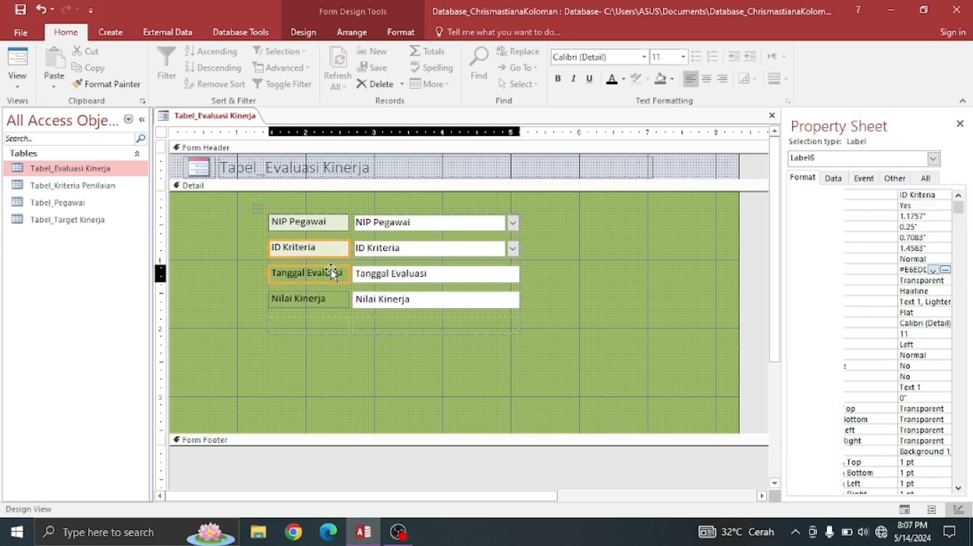
pyautogui.click(933, 269)
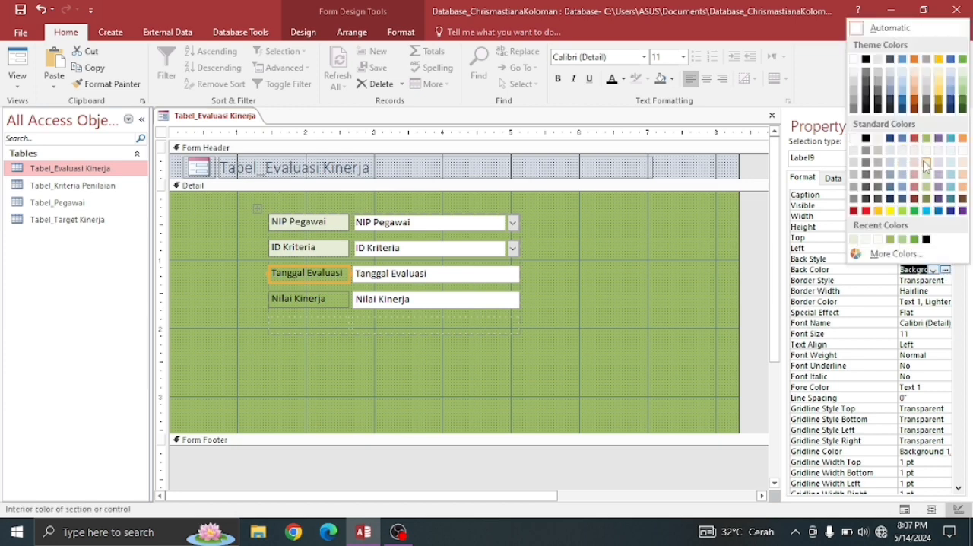
pyautogui.click(925, 163)
pyautogui.click(304, 305)
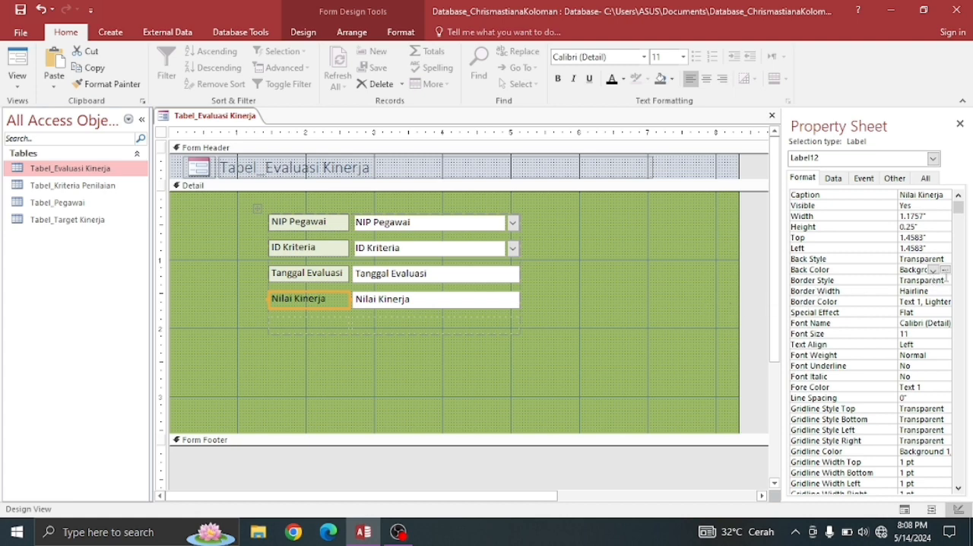
pyautogui.click(933, 270)
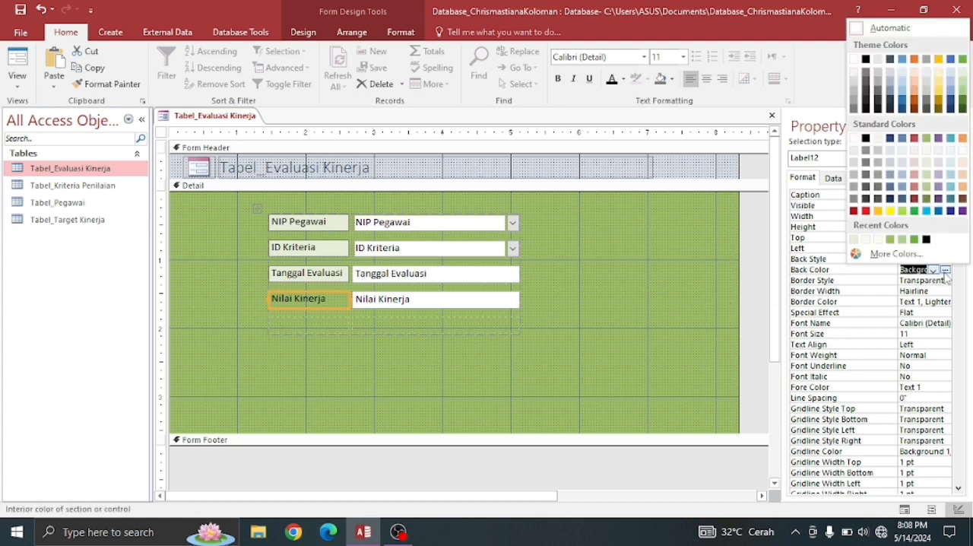
pyautogui.click(927, 168)
pyautogui.click(625, 280)
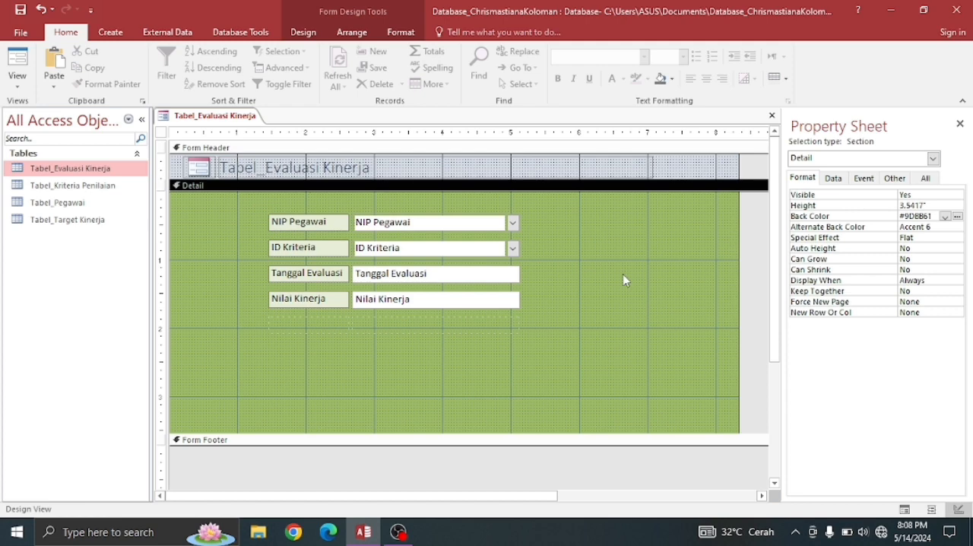
# - Change the title in the Form Header to "Form Evaluasi Kinerja"
pyautogui.click(264, 175)
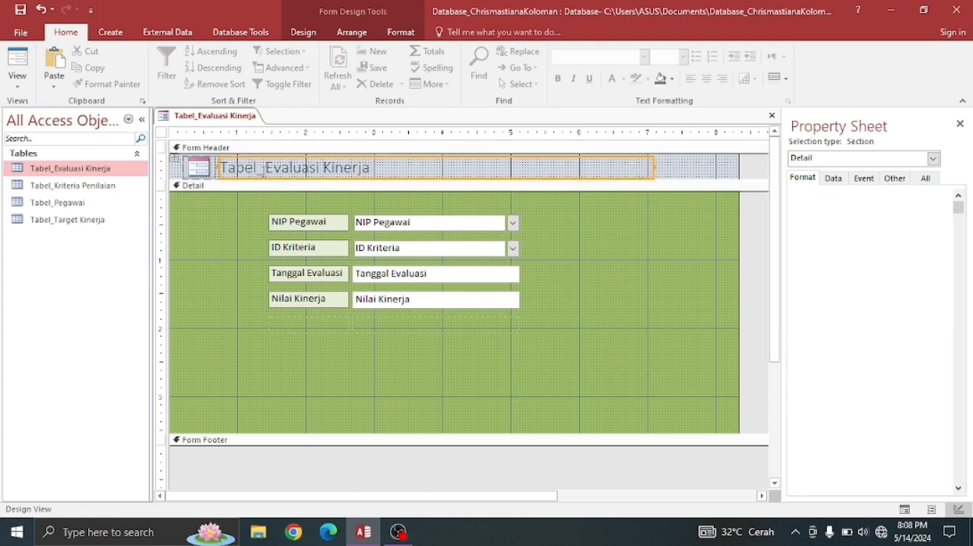
pyautogui.click(268, 168)
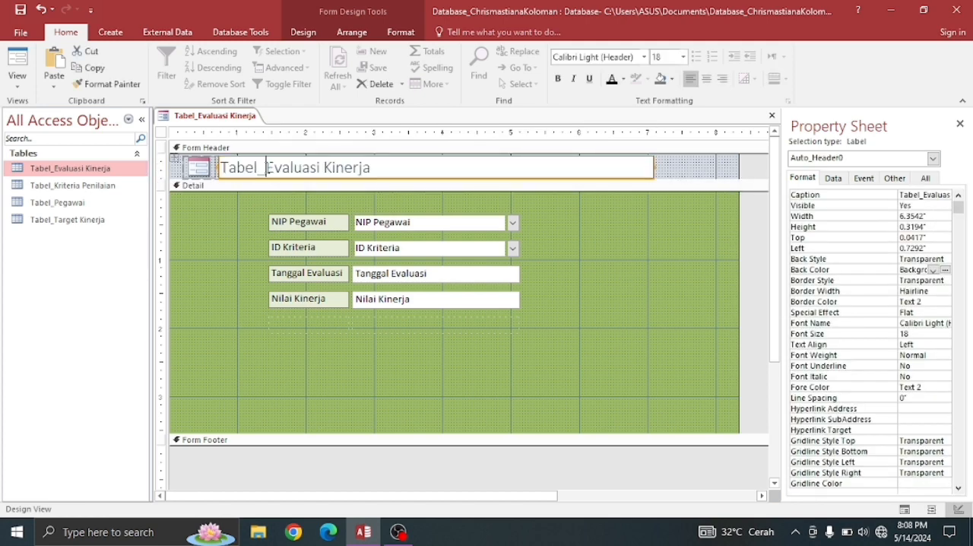
pyautogui.press('BackSpace')
pyautogui.press('BackSpace')
pyautogui.press('BackSpace')
pyautogui.press('BackSpace')
pyautogui.press('BackSpace')
pyautogui.press('BackSpace')
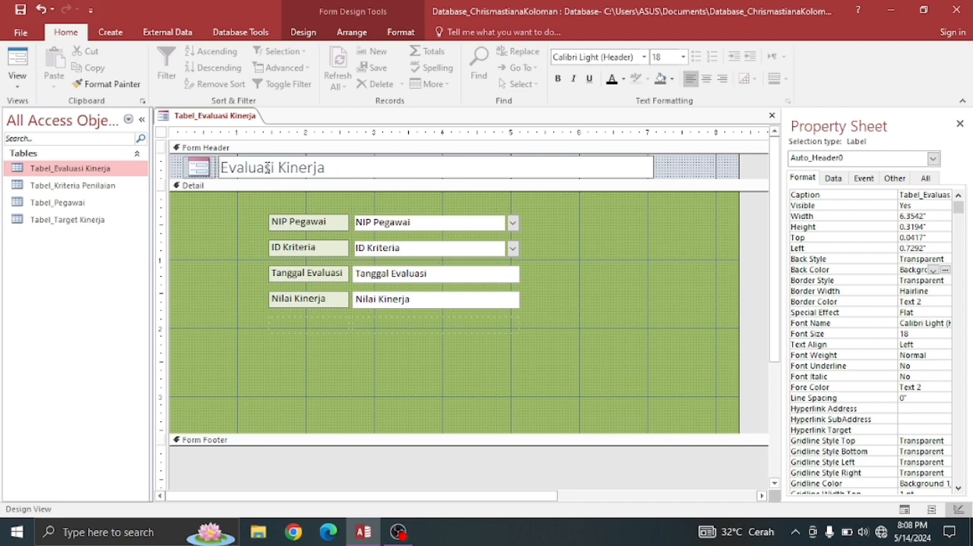
pyautogui.write('Form')
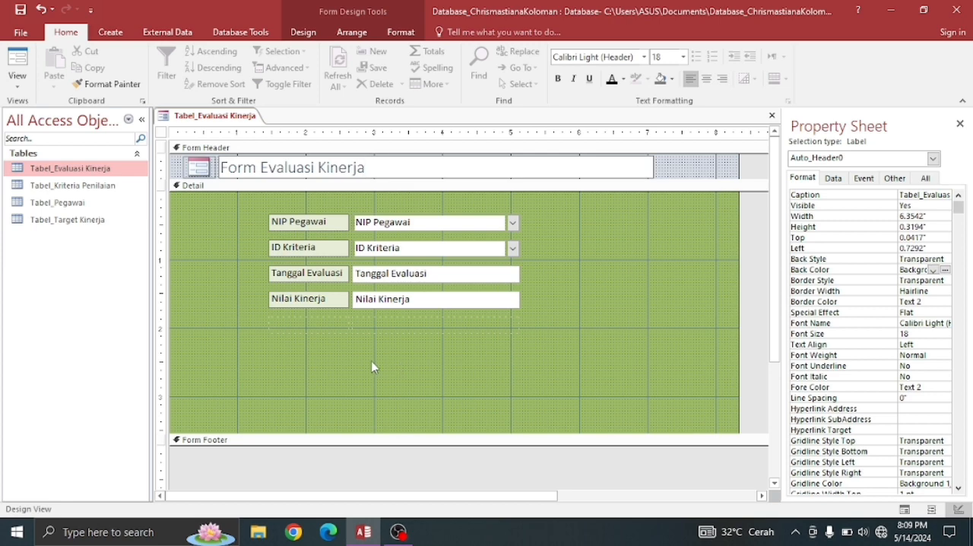
pyautogui.click(304, 32)
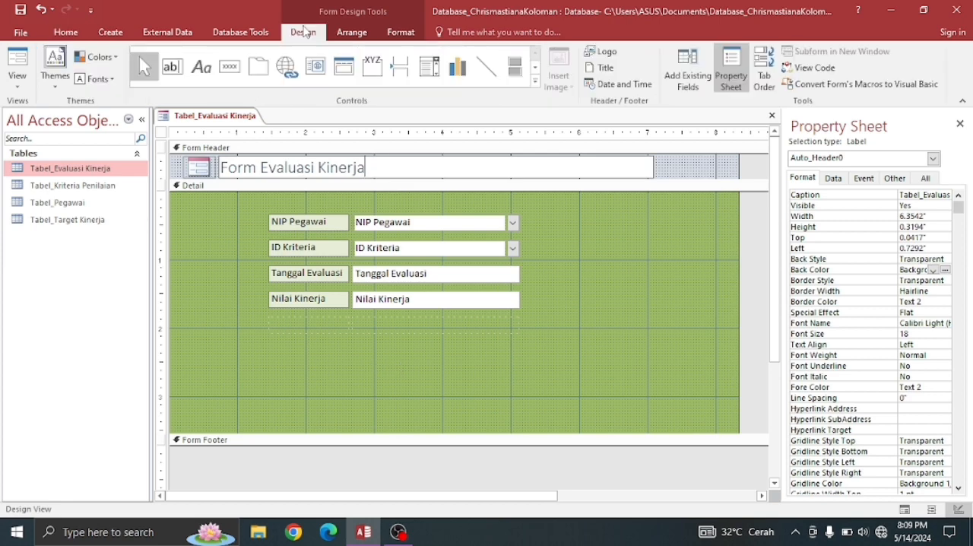
# - Add a Go To Previous Record command button with the Go To Previous picture below the fields, about 1.96 in from left and 2.58 in from top
pyautogui.click(230, 67)
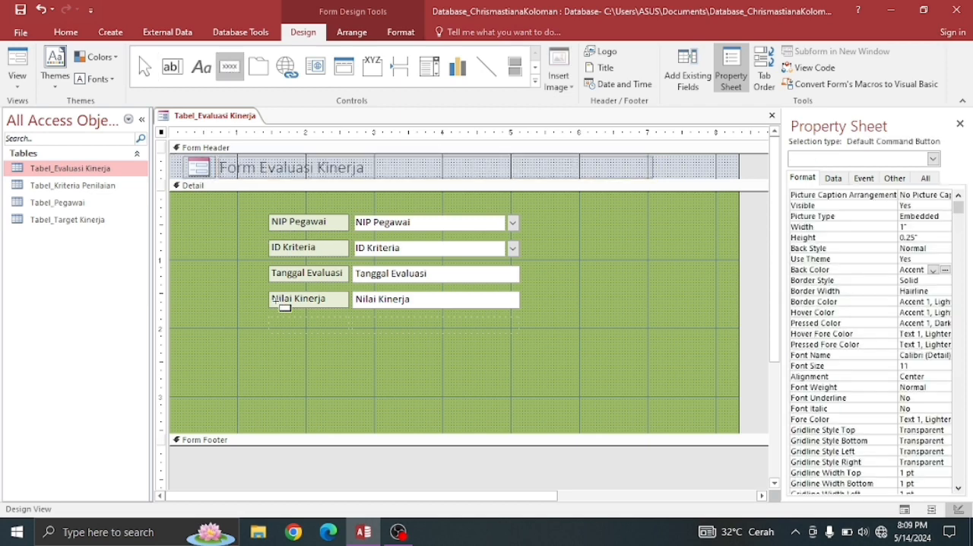
pyautogui.moveTo(271, 378); pyautogui.dragTo(308, 394)
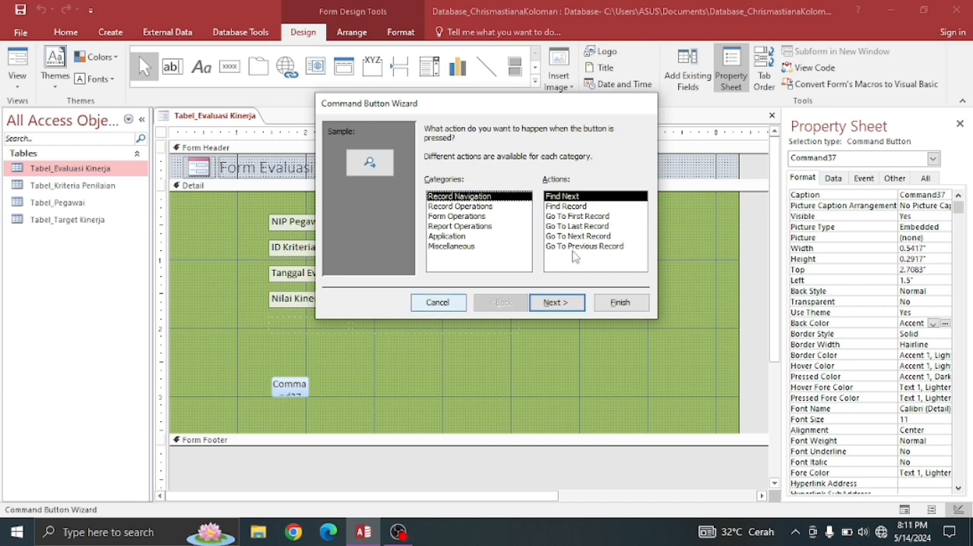
pyautogui.click(569, 247)
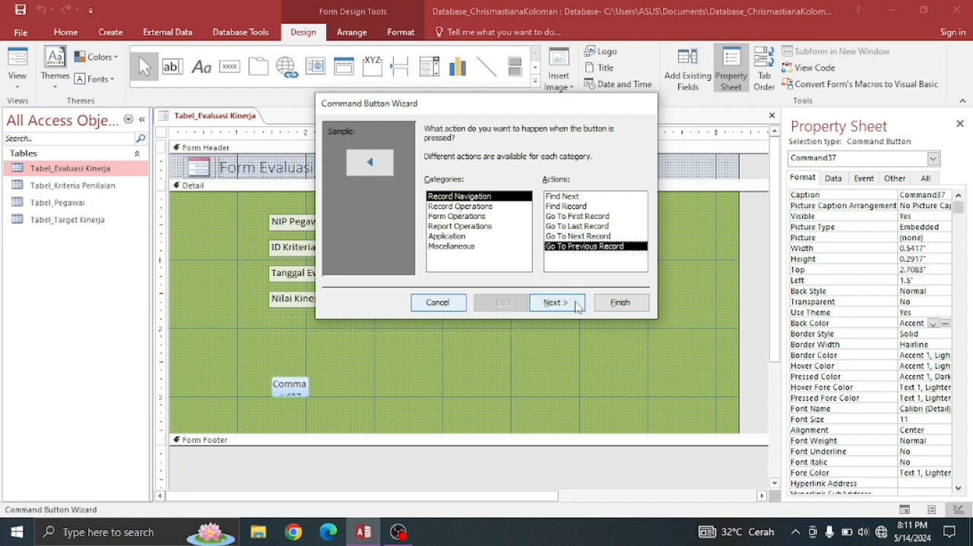
pyautogui.click(577, 304)
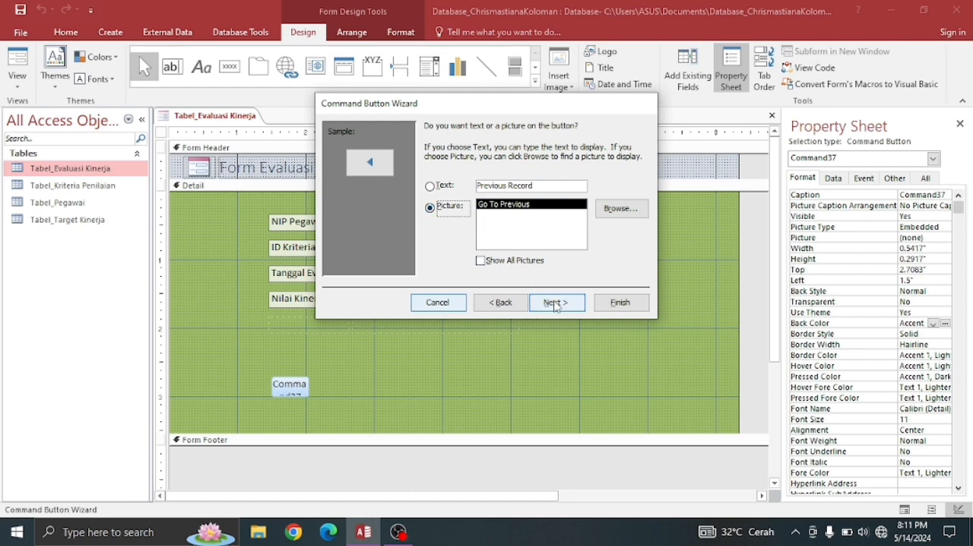
pyautogui.click(555, 303)
pyautogui.click(618, 303)
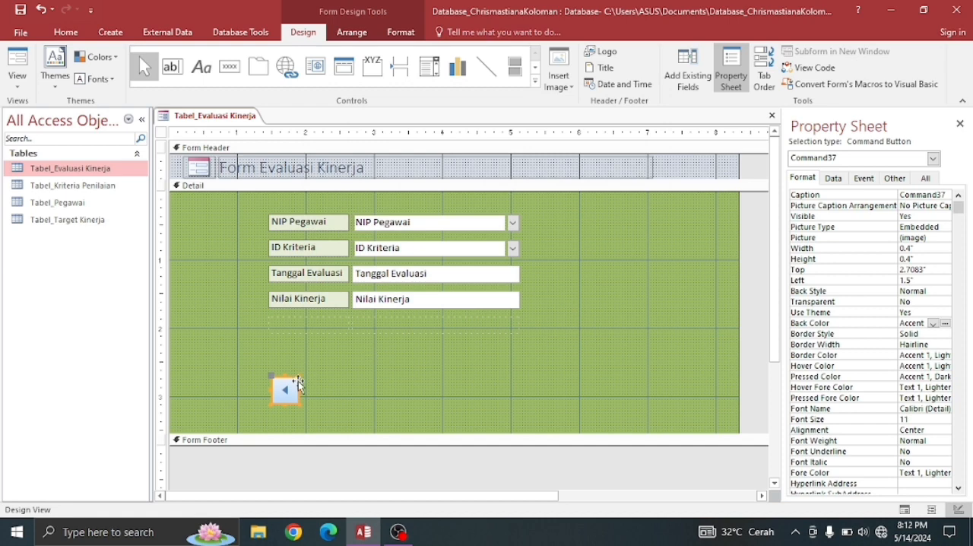
pyautogui.moveTo(298, 386); pyautogui.dragTo(330, 376)
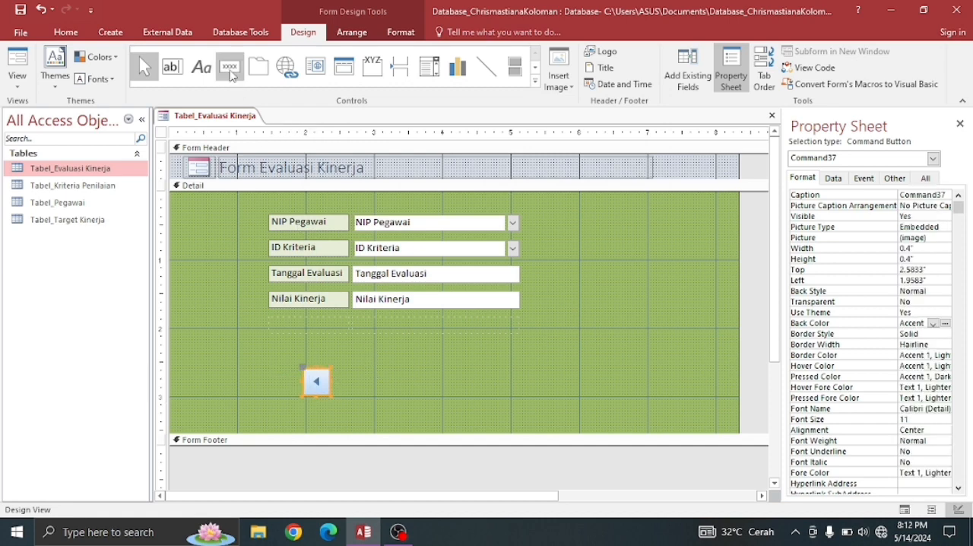
# - Add an Add New Record command button with the Go To New picture beside the previous-record button, about 2.71 in from the Detail section's left edge
pyautogui.click(231, 72)
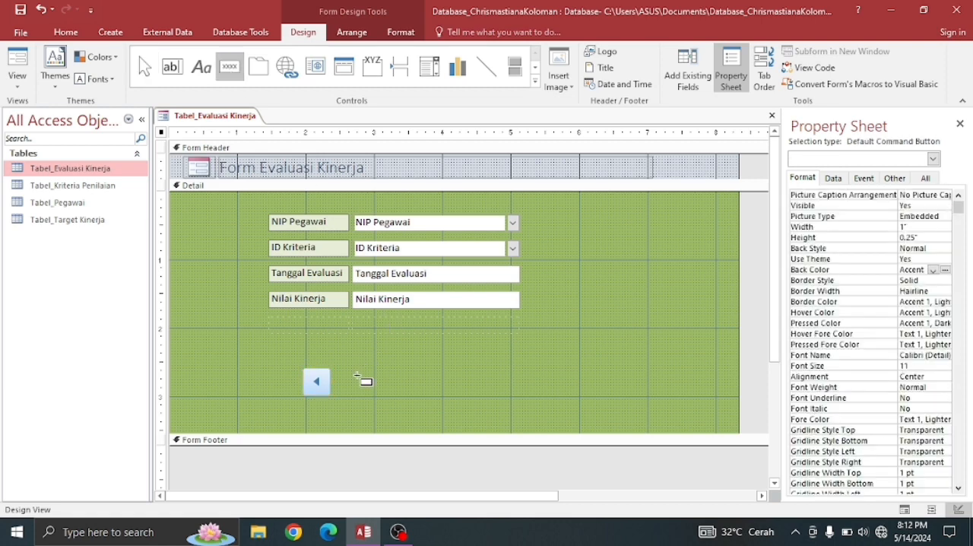
pyautogui.moveTo(354, 371); pyautogui.dragTo(384, 397)
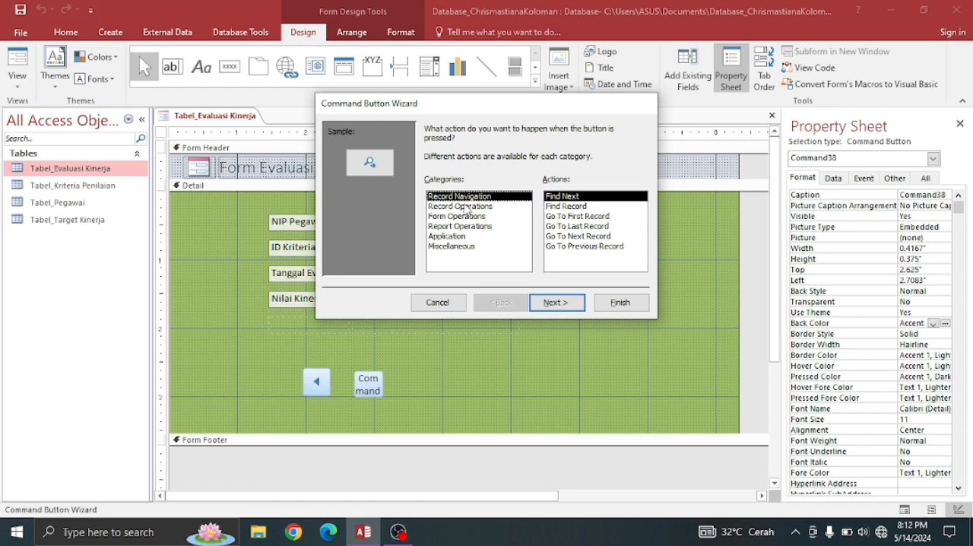
pyautogui.click(466, 207)
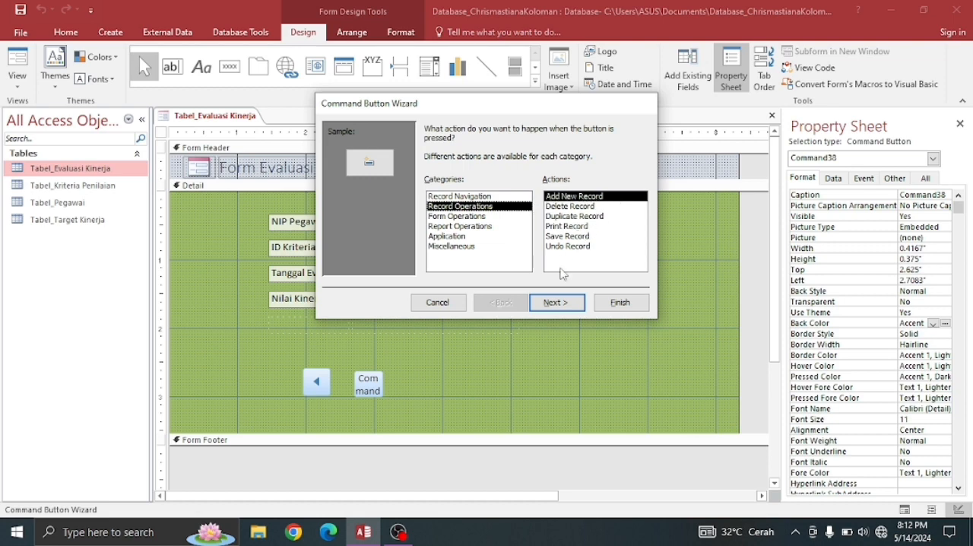
pyautogui.click(558, 302)
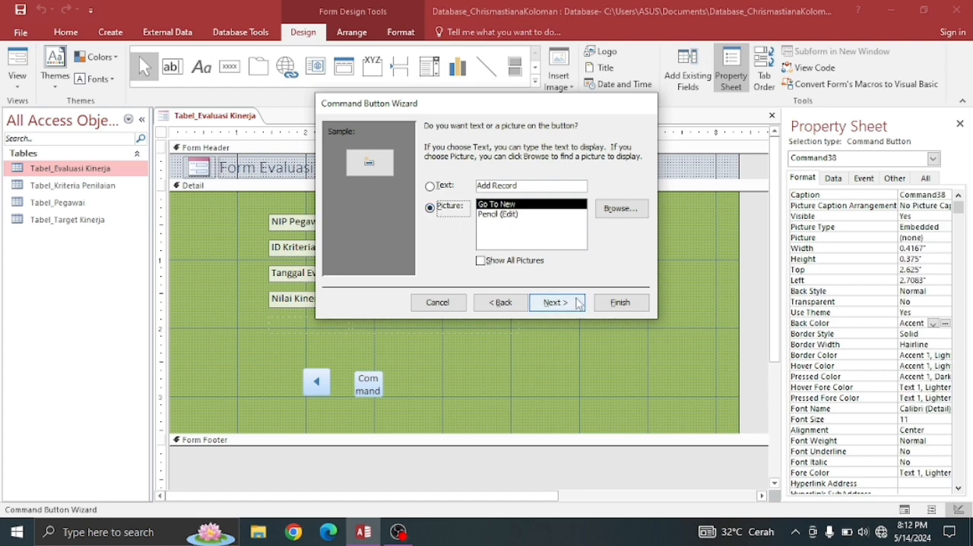
pyautogui.click(571, 304)
pyautogui.click(617, 302)
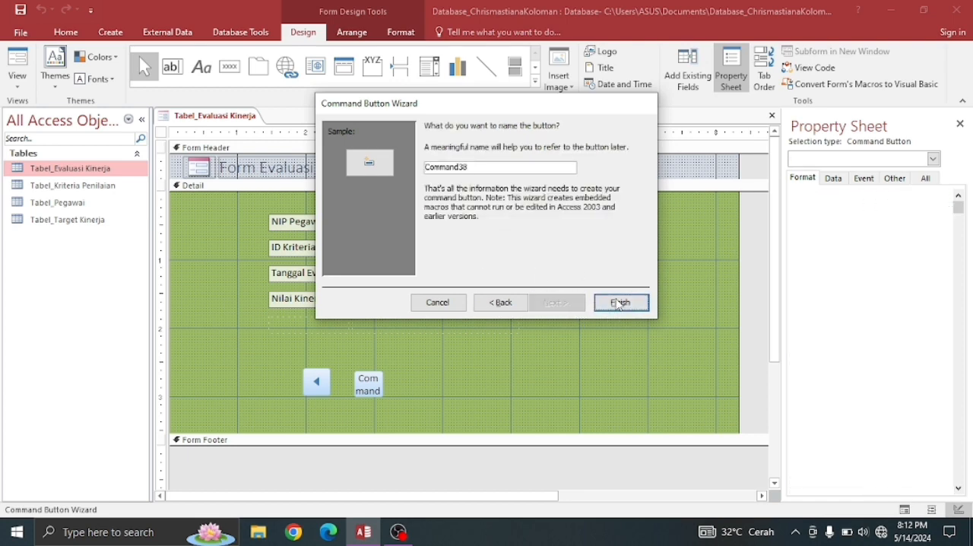
# - Add a Save Record command button with the Save Record picture beside the add-record button, about 3.42 in from the Detail section's left edge
pyautogui.click(220, 65)
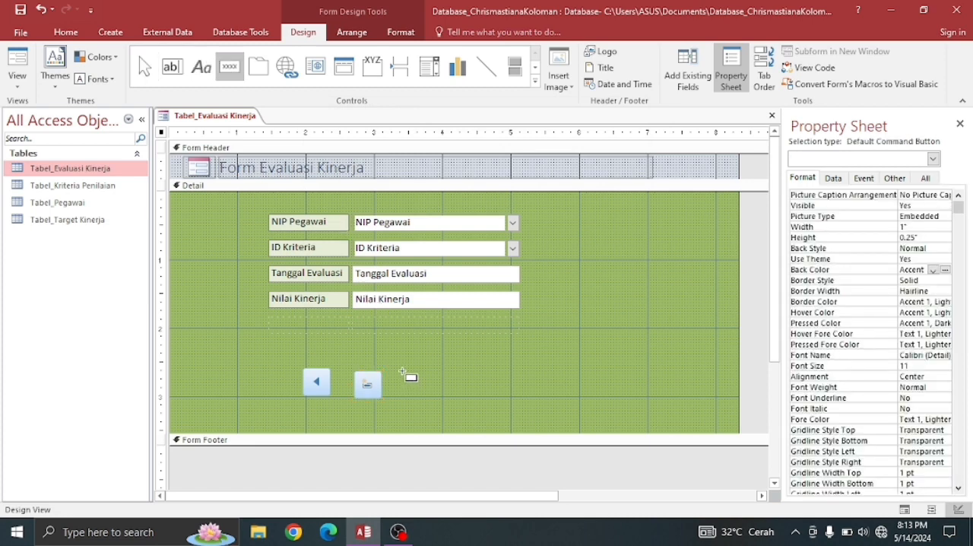
pyautogui.moveTo(403, 371); pyautogui.dragTo(430, 396)
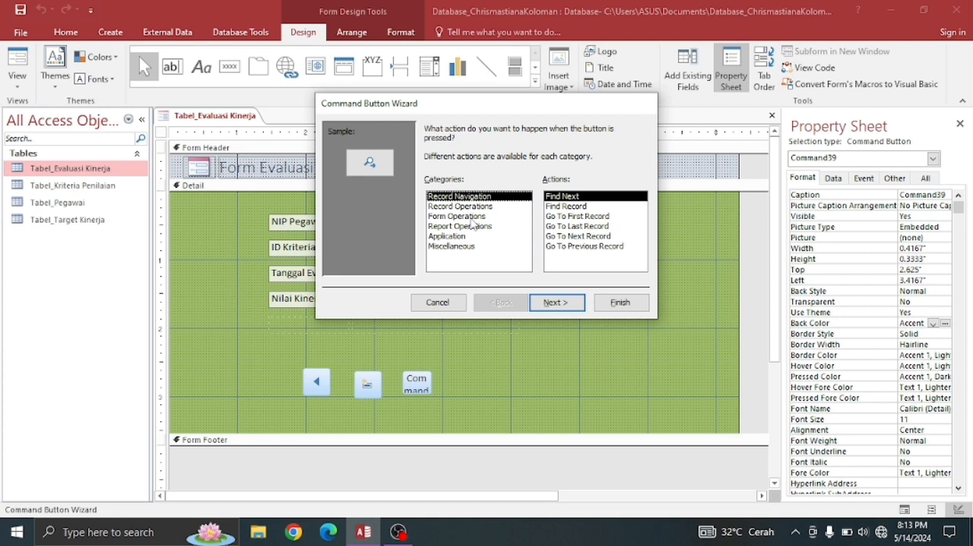
pyautogui.click(487, 207)
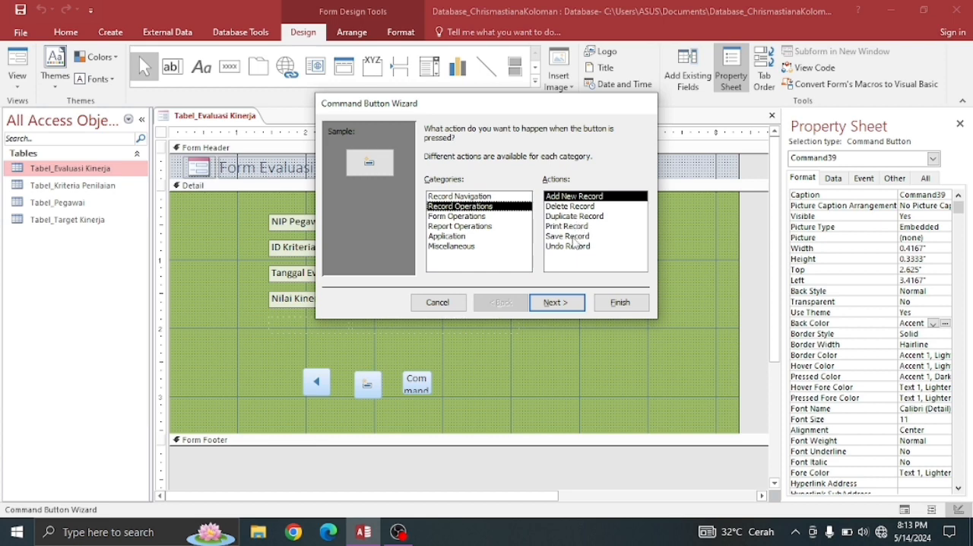
pyautogui.click(577, 237)
pyautogui.click(557, 303)
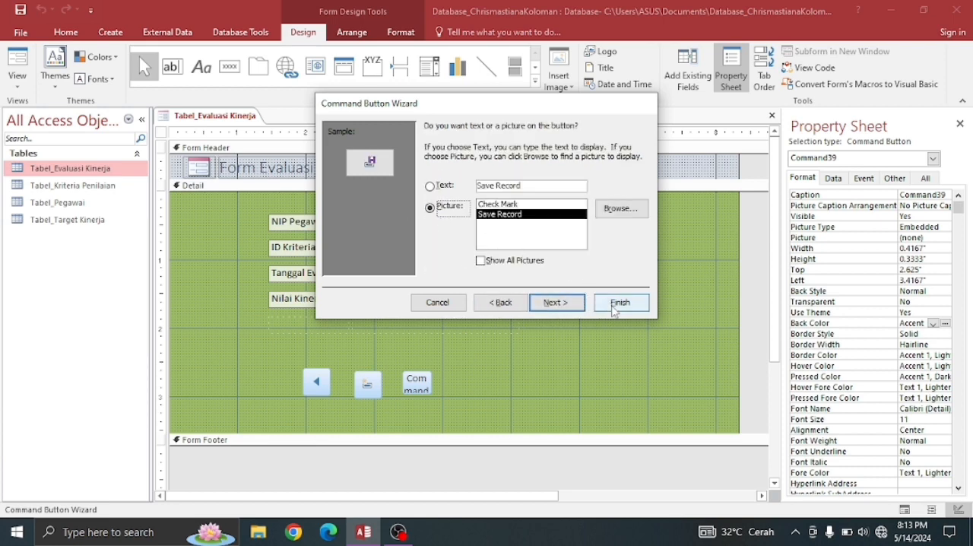
pyautogui.click(572, 306)
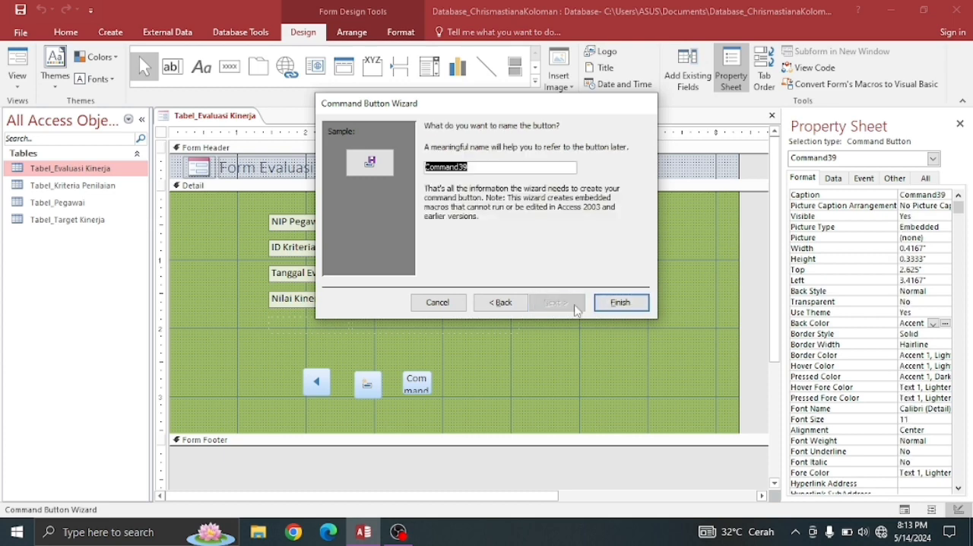
pyautogui.click(603, 305)
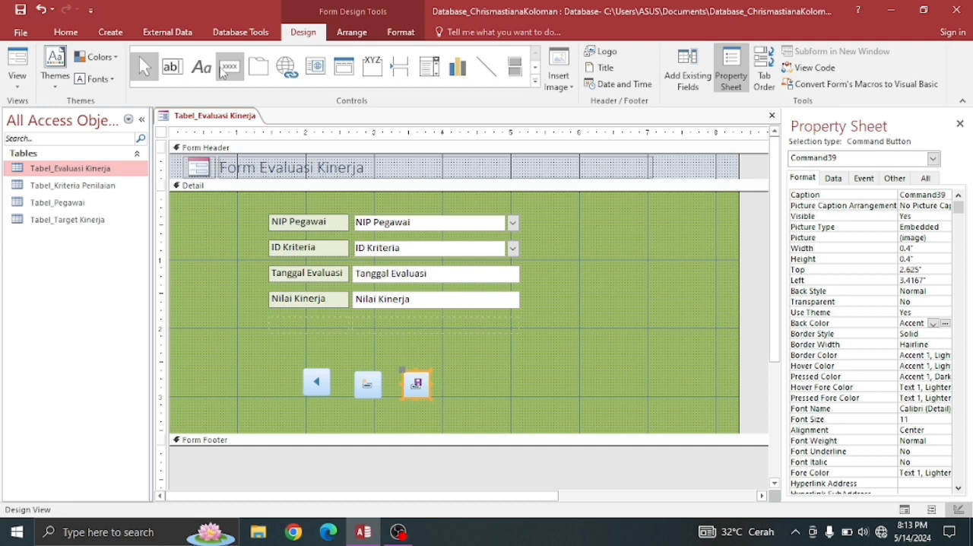
# - Add a Delete Record command button with the Delete Record picture beside the save button, about 4.13 in from the Detail section's left edge
pyautogui.click(229, 66)
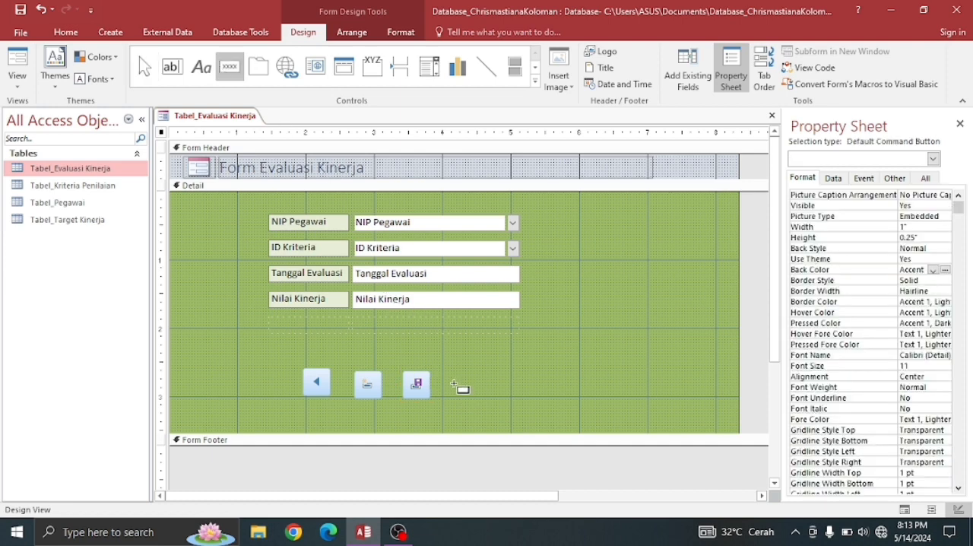
pyautogui.moveTo(450, 372); pyautogui.dragTo(484, 394)
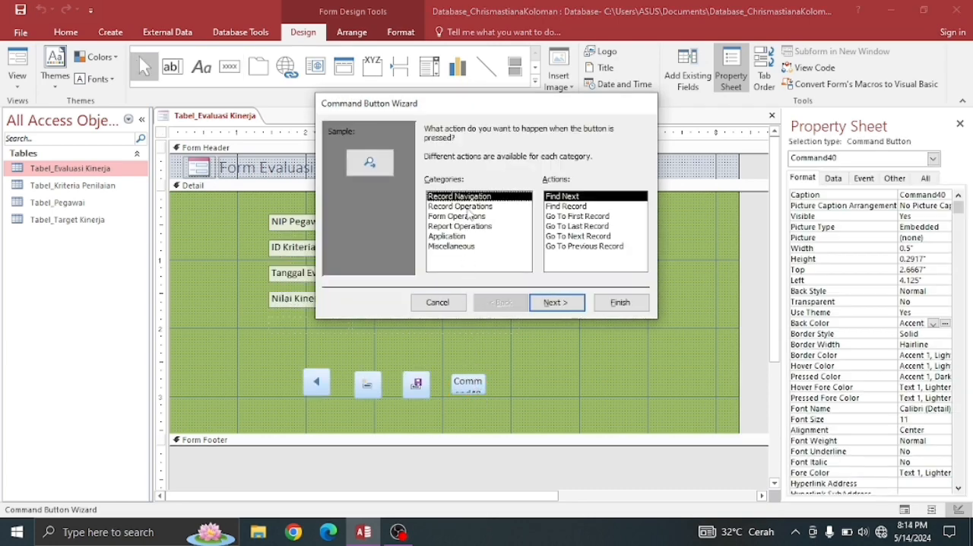
pyautogui.click(464, 207)
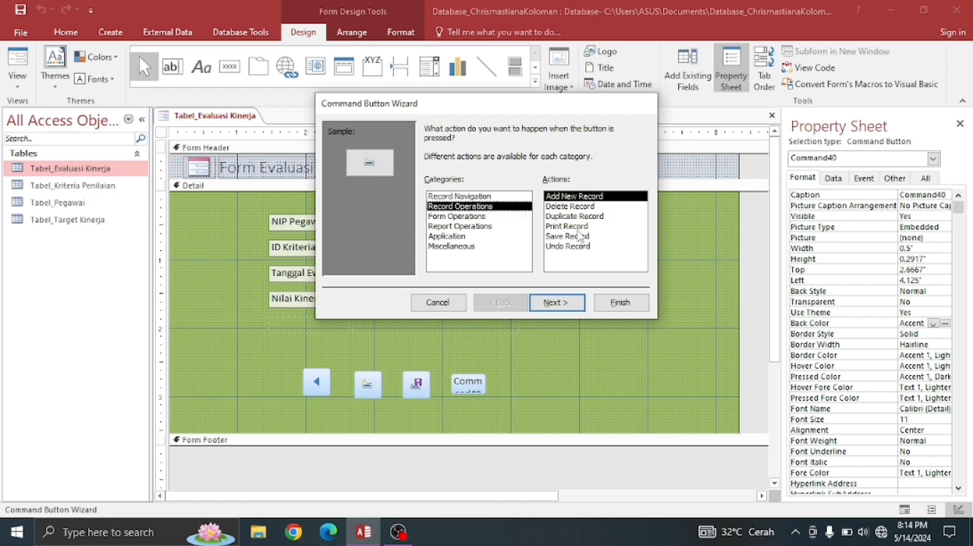
pyautogui.click(574, 207)
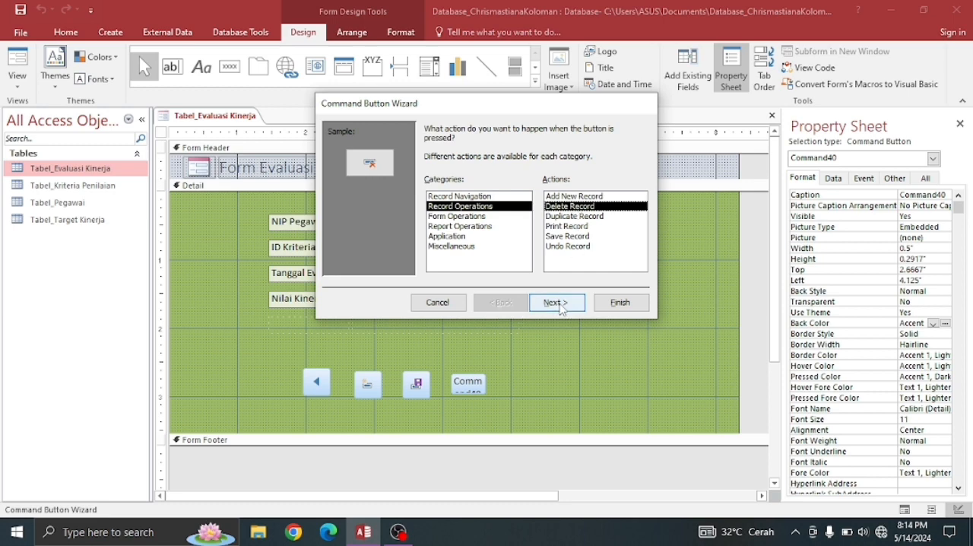
pyautogui.click(560, 304)
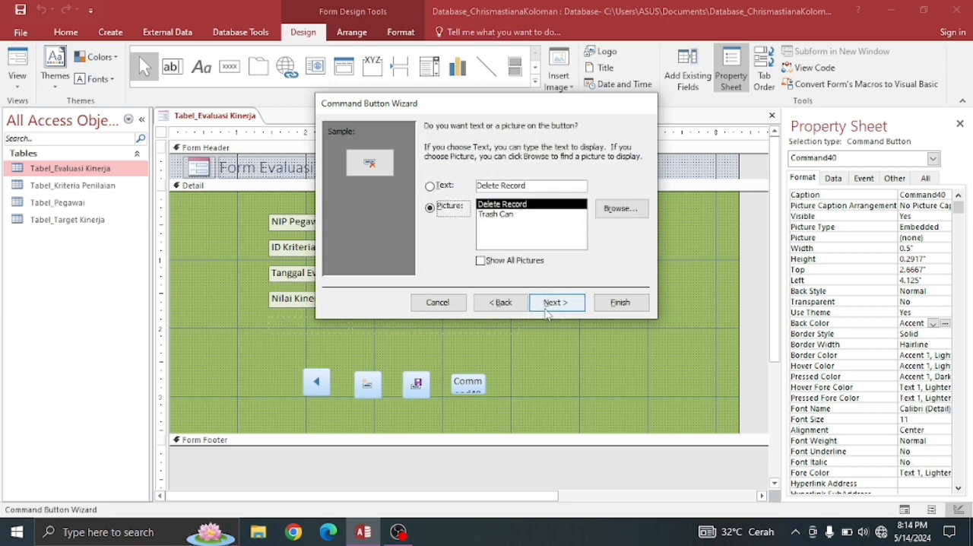
pyautogui.click(561, 305)
pyautogui.click(620, 304)
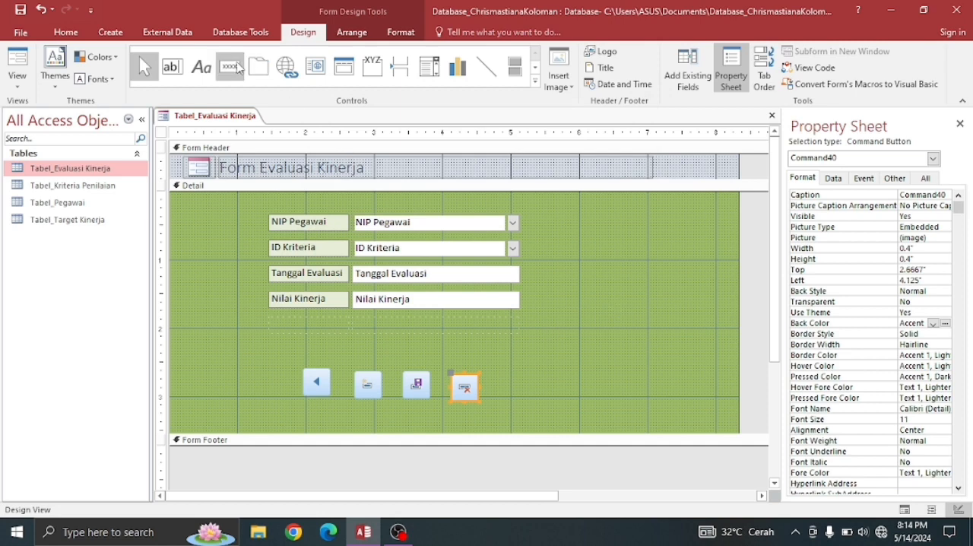
# - Add a Go To Next Record command button with the Go To Next picture beside the delete button, about 4.92 in from the Detail section's left edge
pyautogui.click(229, 66)
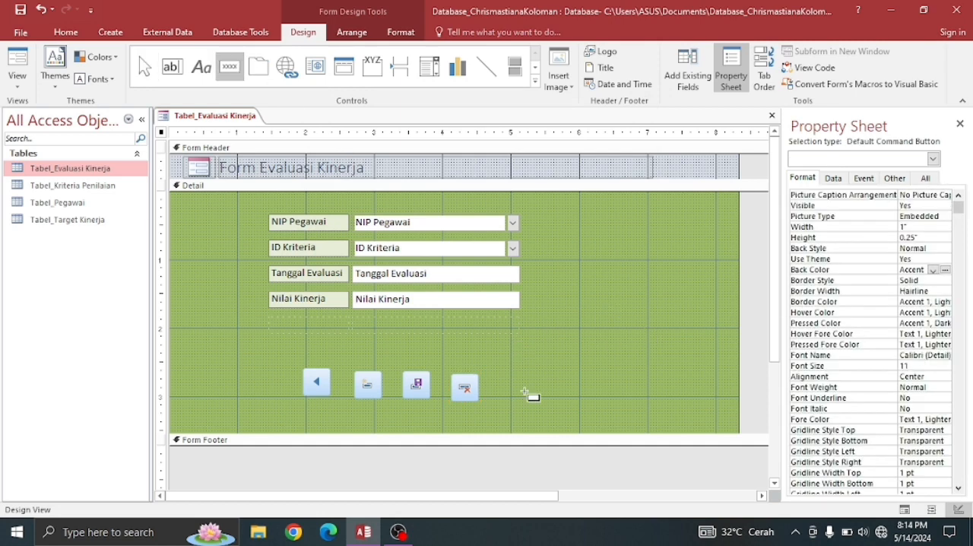
pyautogui.moveTo(506, 378); pyautogui.dragTo(546, 396)
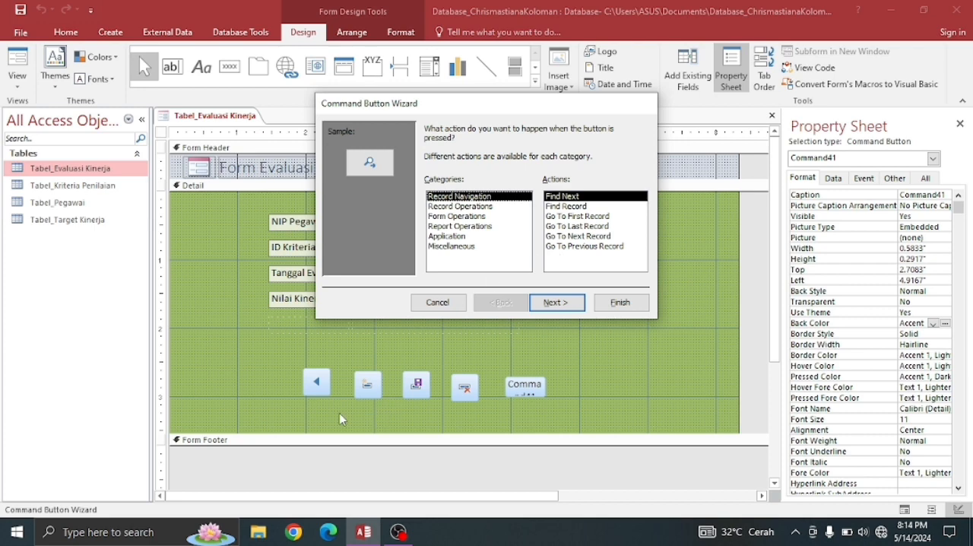
pyautogui.click(585, 248)
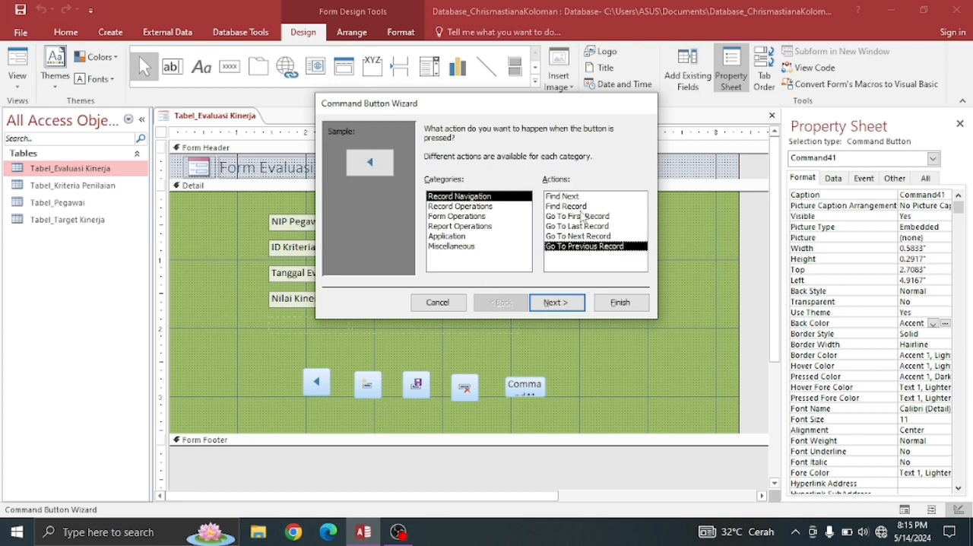
pyautogui.click(465, 197)
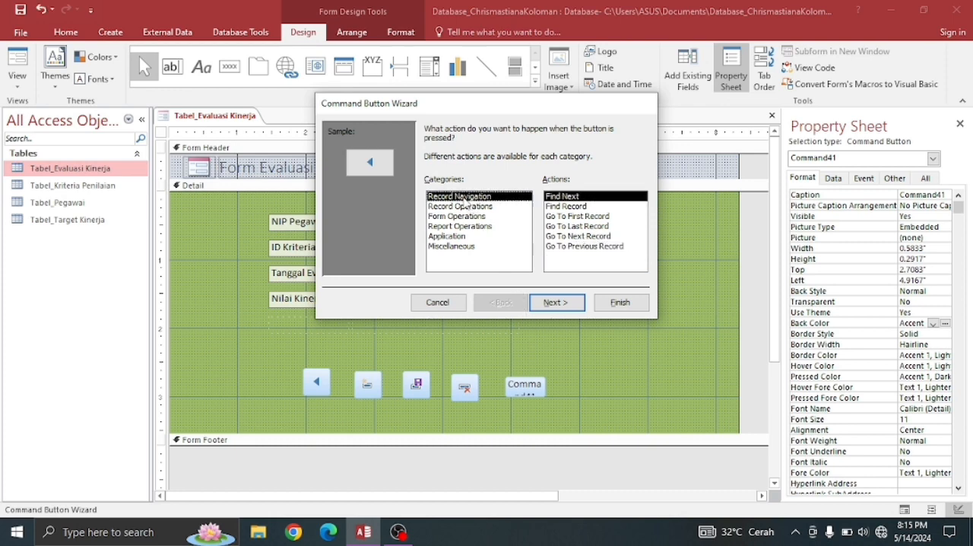
pyautogui.click(580, 239)
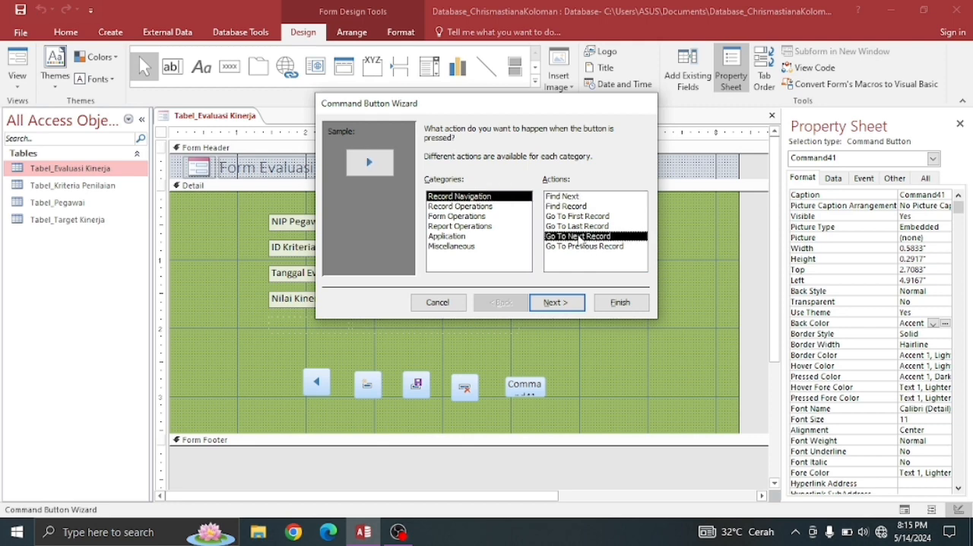
pyautogui.click(554, 303)
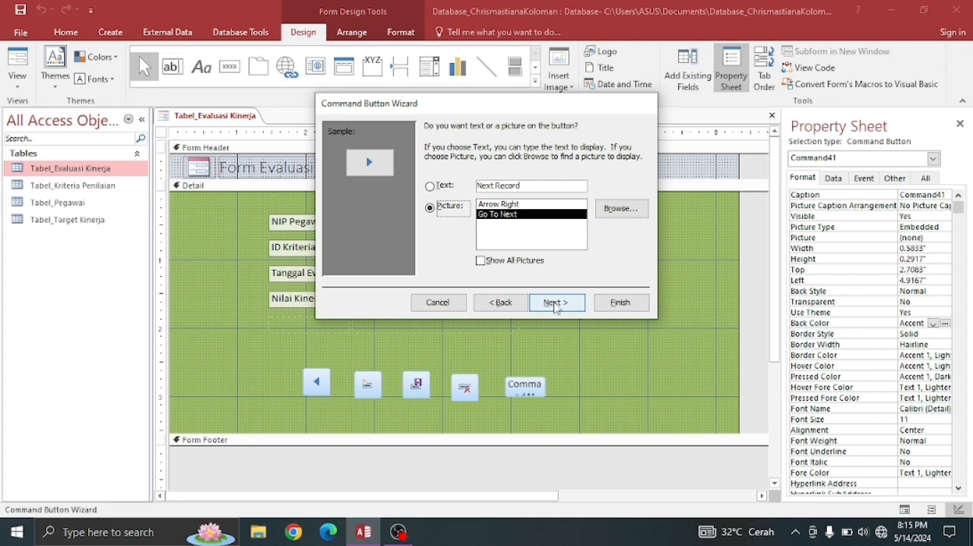
pyautogui.click(555, 302)
pyautogui.click(620, 302)
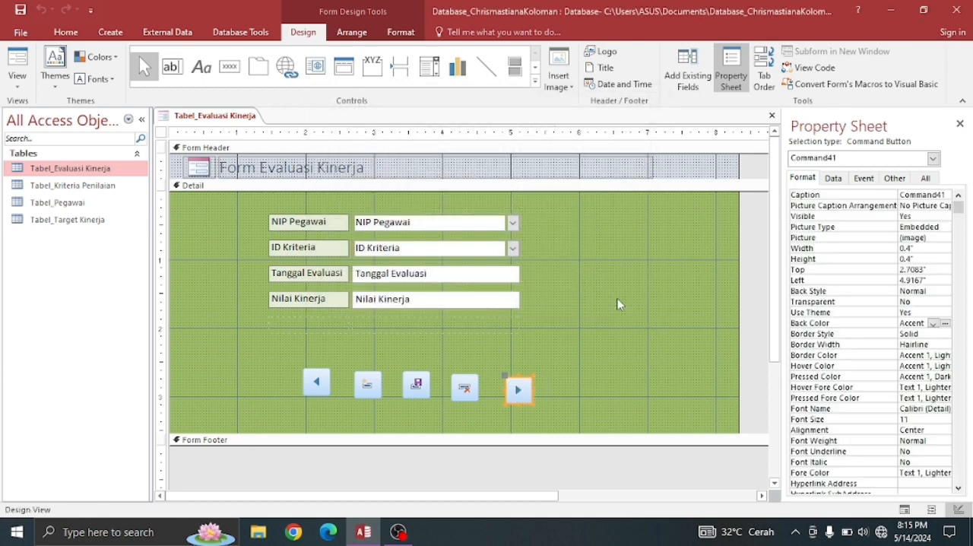
# - Reposition the five command buttons into one level, evenly spaced row below the fields, with their top edge at about 2.58 in
pyautogui.click(368, 388)
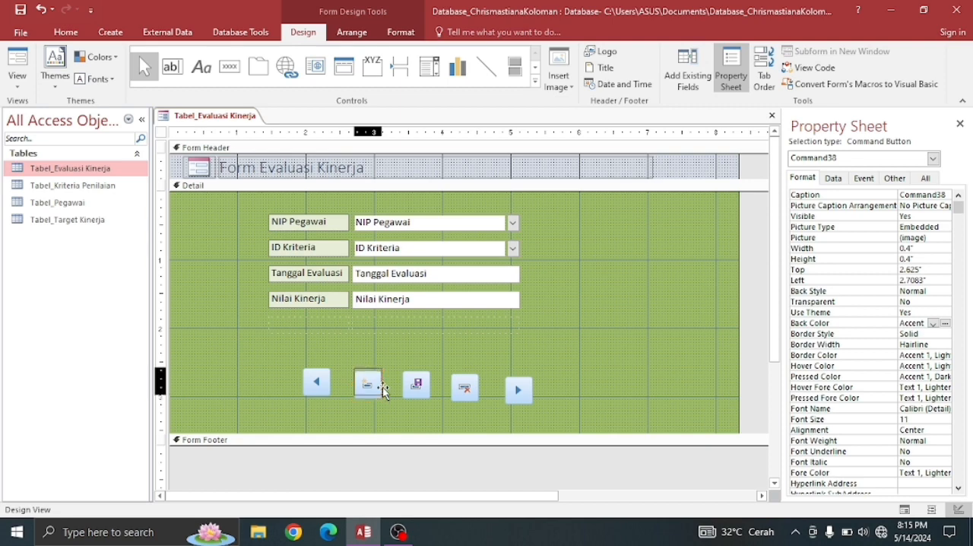
pyautogui.click(422, 388)
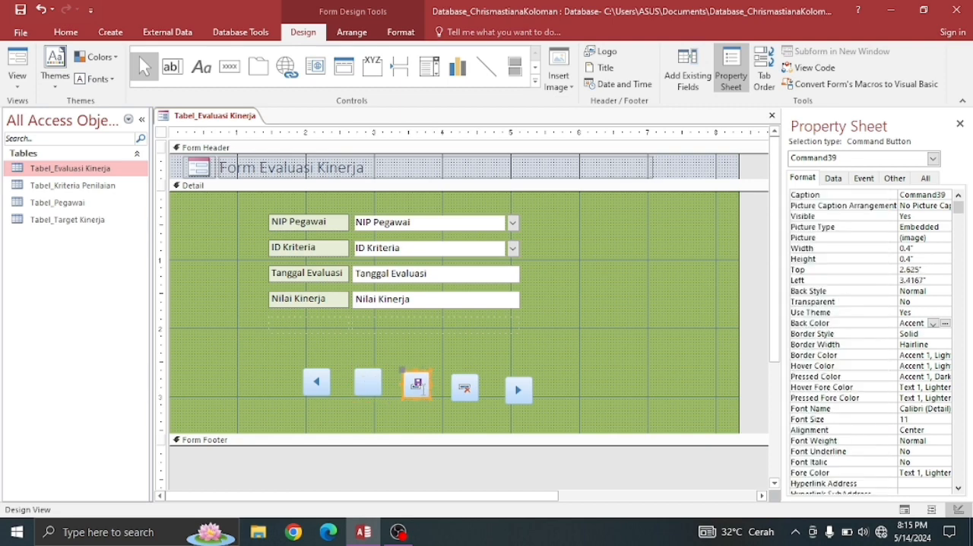
pyautogui.moveTo(429, 386); pyautogui.dragTo(428, 398)
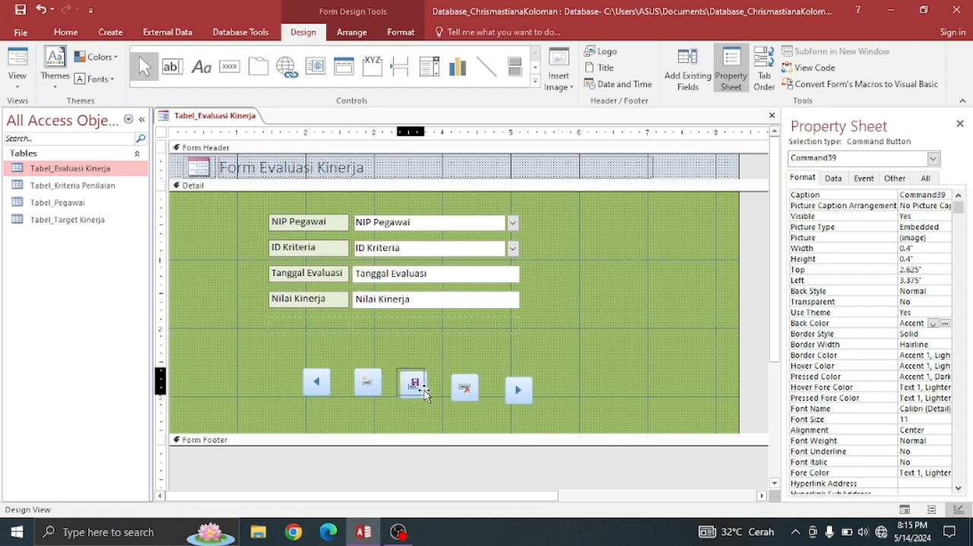
pyautogui.click(465, 389)
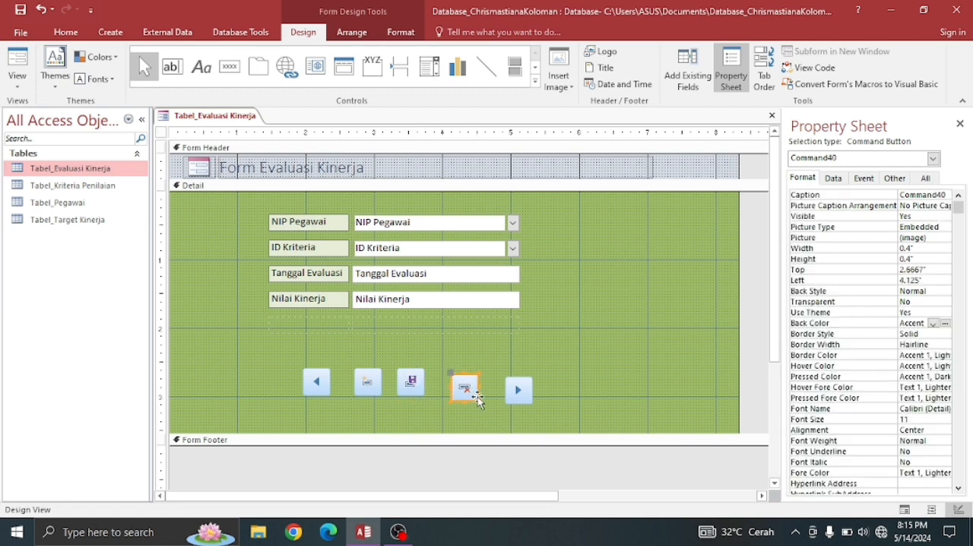
pyautogui.moveTo(475, 394); pyautogui.dragTo(463, 389)
pyautogui.moveTo(522, 400); pyautogui.dragTo(488, 396)
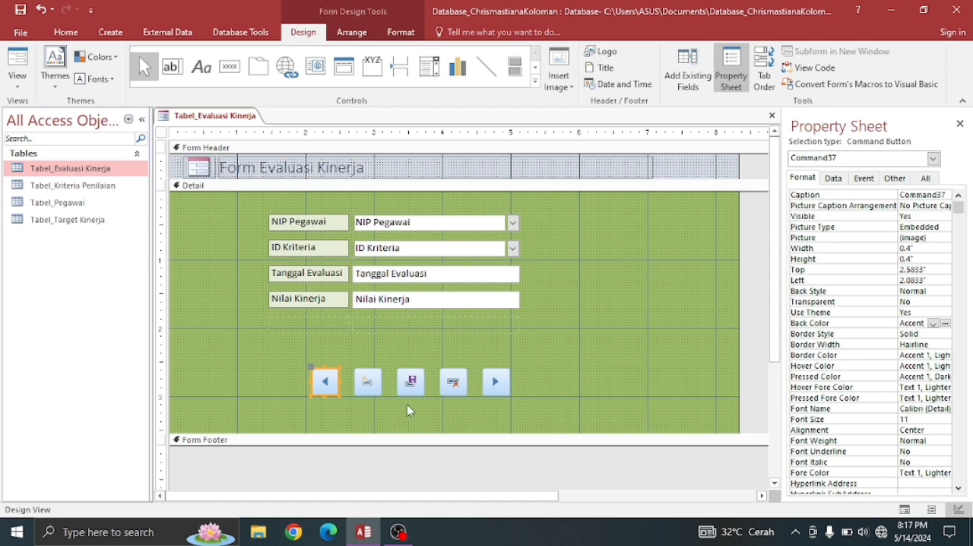
# - Save the Form Evaluasi Kinerja form under the name FEvaluasi Kinerja and close it
pyautogui.rightClick(205, 122)
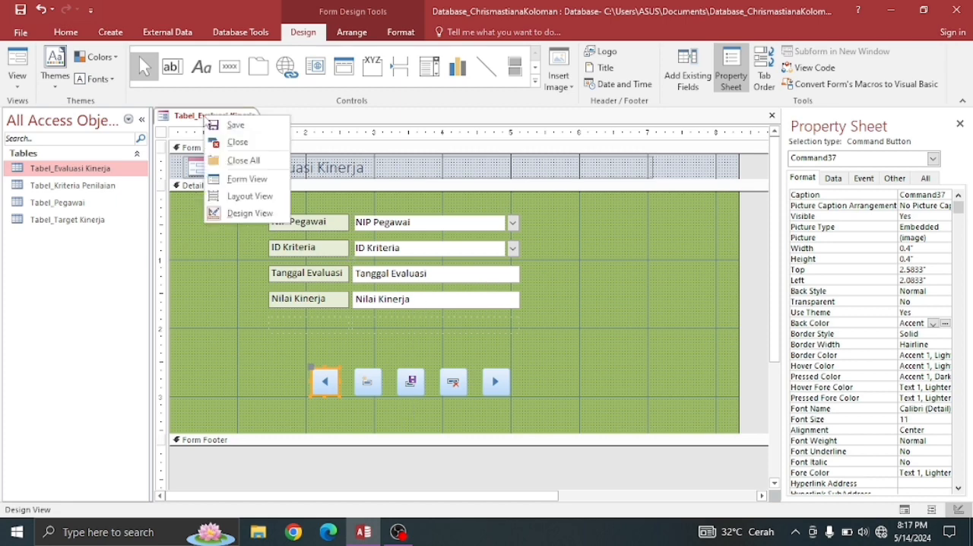
pyautogui.click(226, 126)
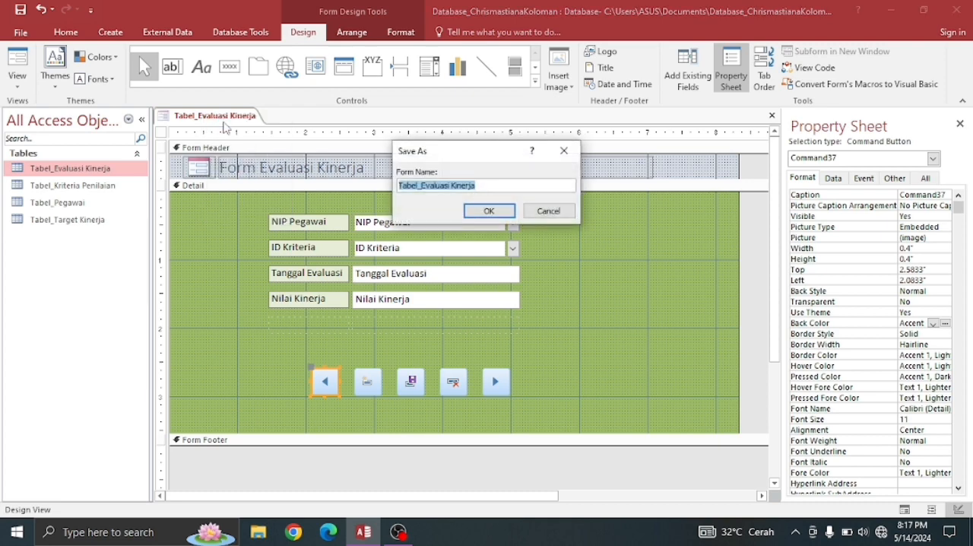
pyautogui.click(423, 185)
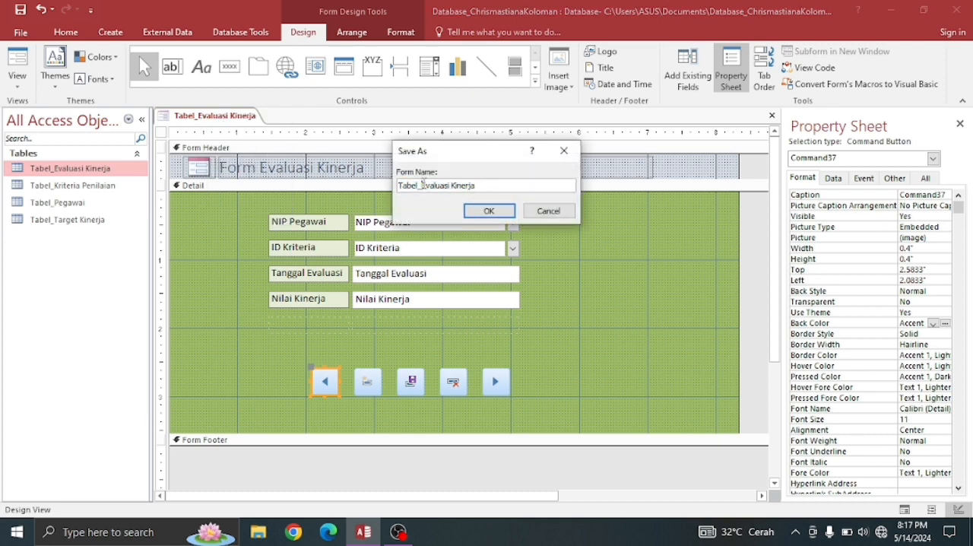
pyautogui.press('BackSpace')
pyautogui.press('BackSpace')
pyautogui.press('BackSpace')
pyautogui.press('BackSpace')
pyautogui.press('BackSpace')
pyautogui.press('BackSpace')
pyautogui.write('F')
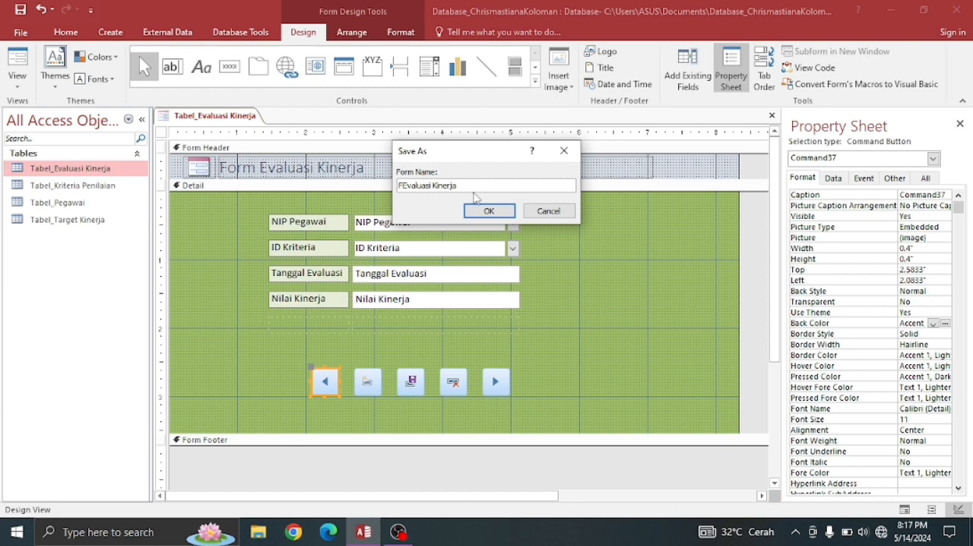
pyautogui.click(491, 211)
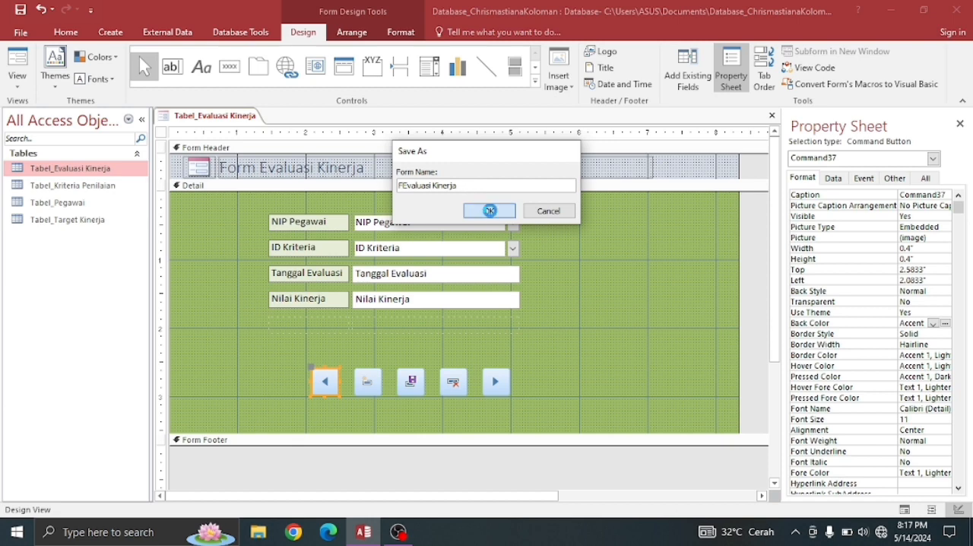
pyautogui.rightClick(201, 122)
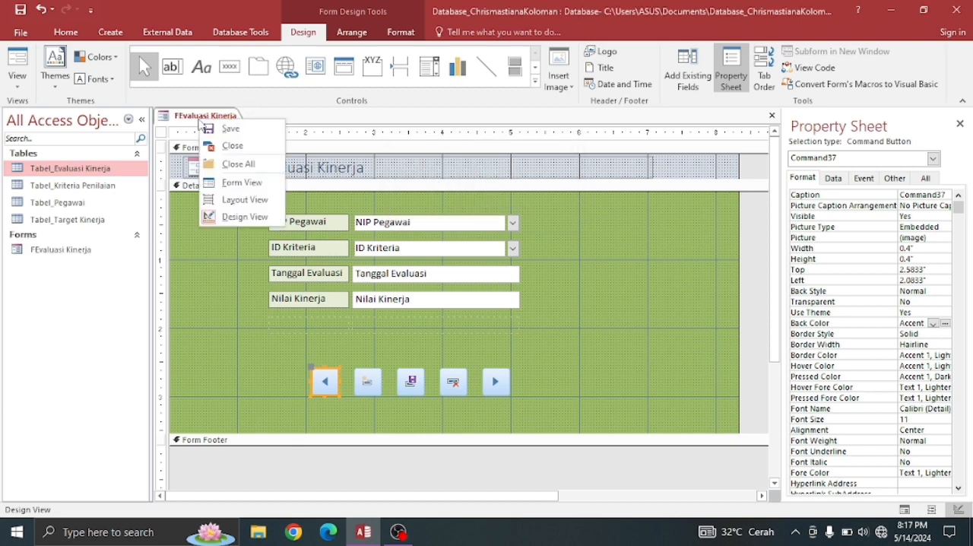
pyautogui.click(225, 146)
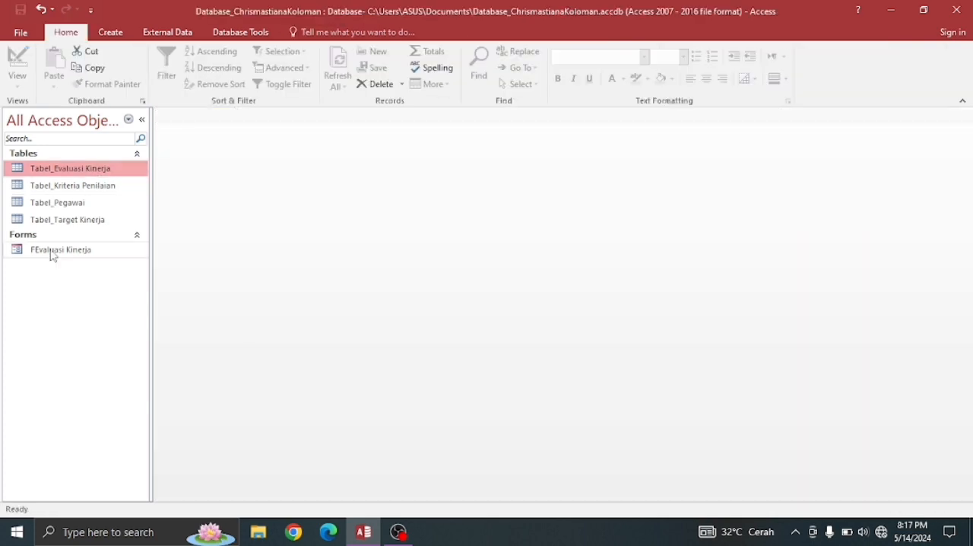
# - Open FEvaluasi Kinerja in Form View, check the NIP Pegawai and ID Kriteria dropdown lists and the remaining fields, and close the form
pyautogui.doubleClick(59, 251)
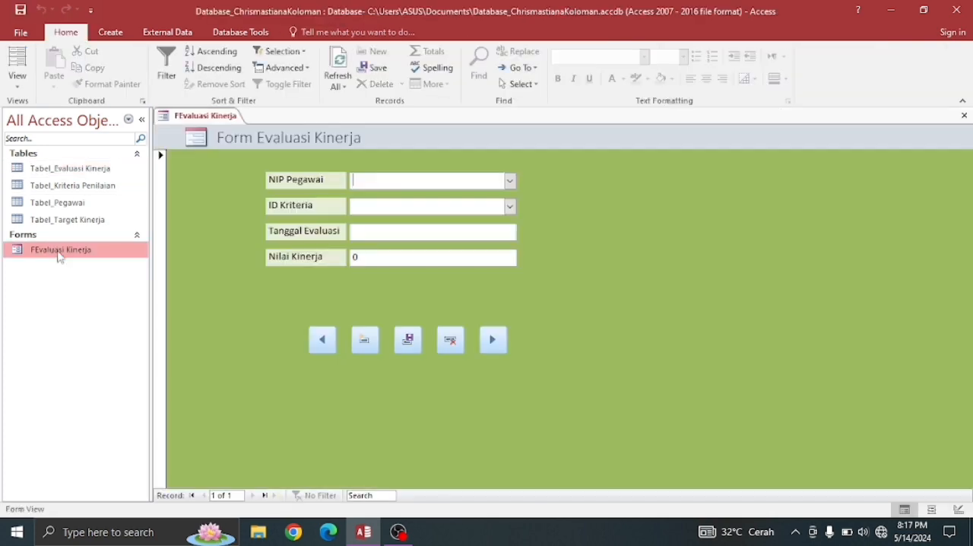
pyautogui.click(510, 182)
pyautogui.click(511, 181)
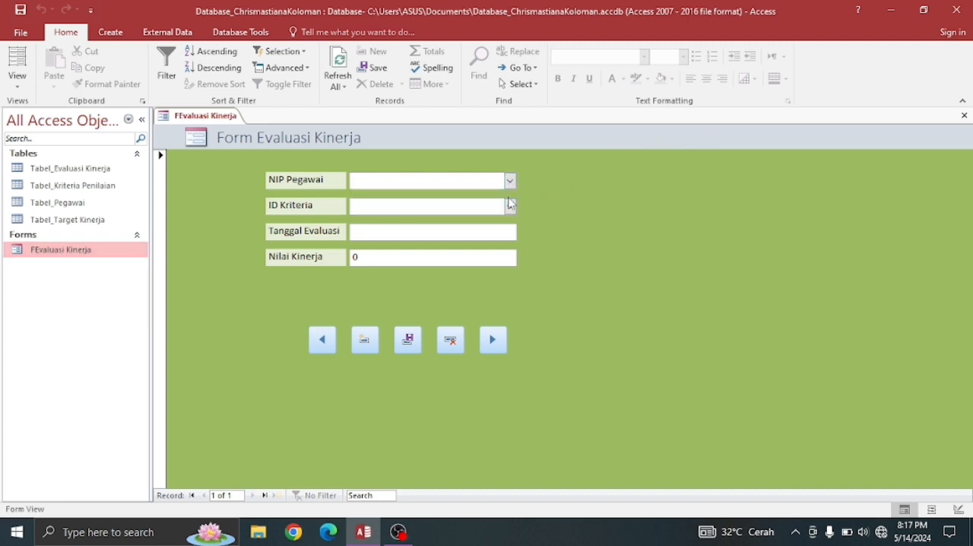
pyautogui.click(511, 207)
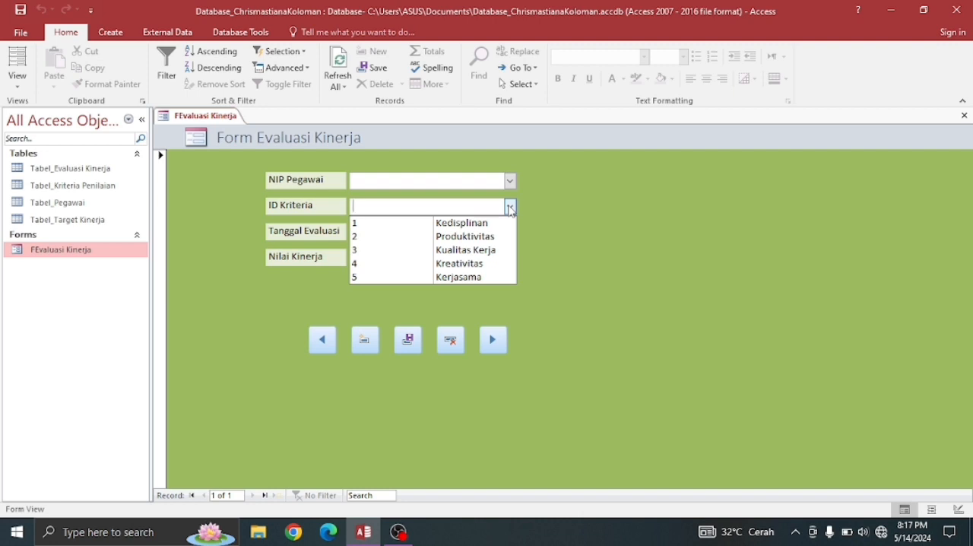
pyautogui.click(510, 207)
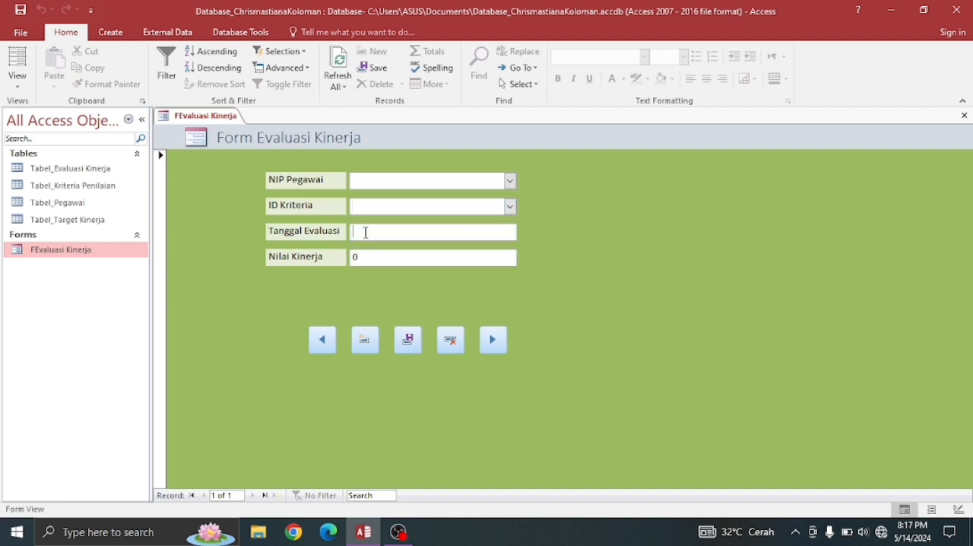
pyautogui.click(420, 259)
pyautogui.rightClick(196, 122)
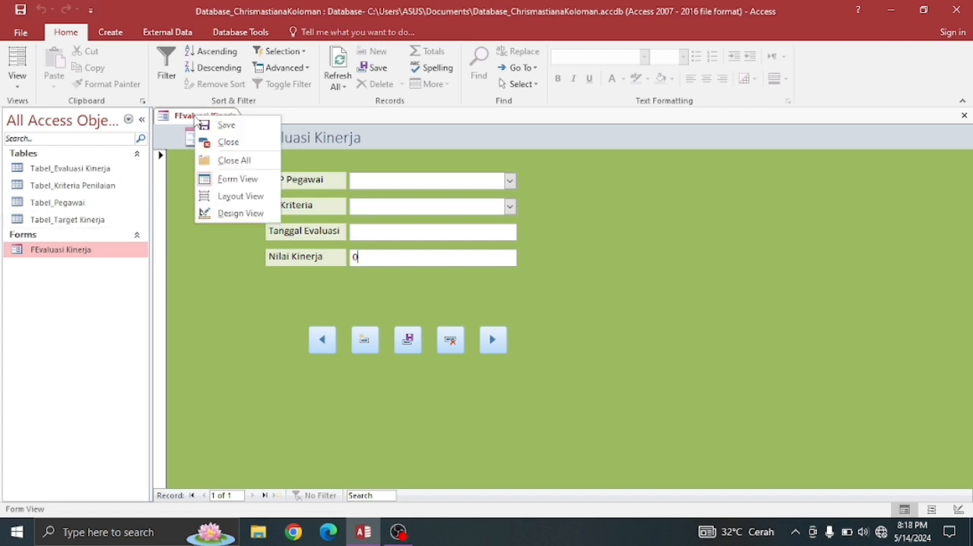
pyautogui.click(225, 143)
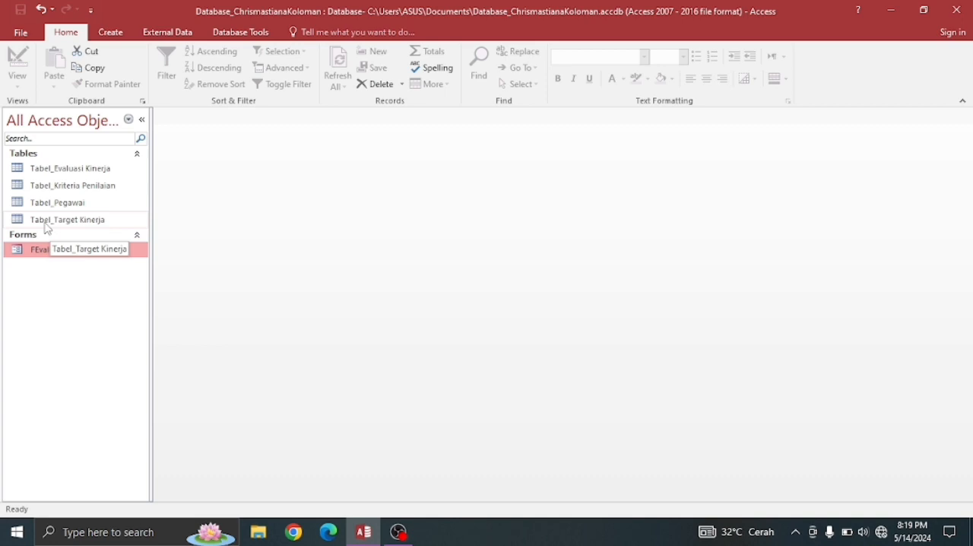
# - Create a form based on Tabel_Target Kinerja and switch it to Design View
pyautogui.click(46, 224)
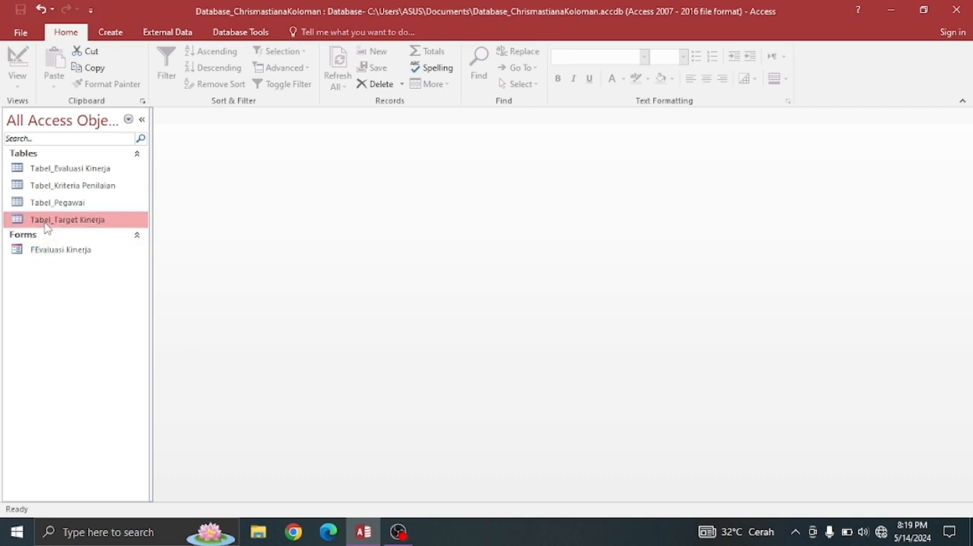
pyautogui.click(111, 33)
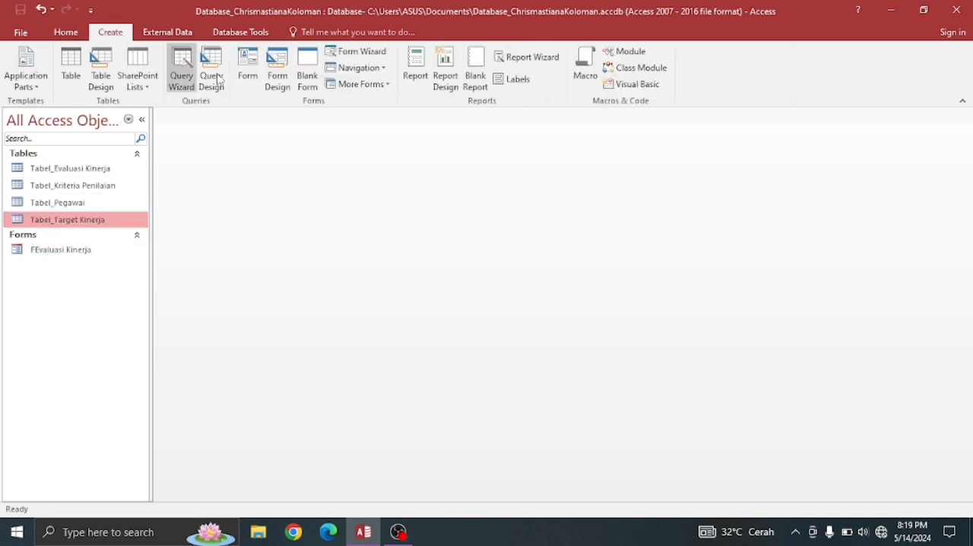
pyautogui.click(259, 67)
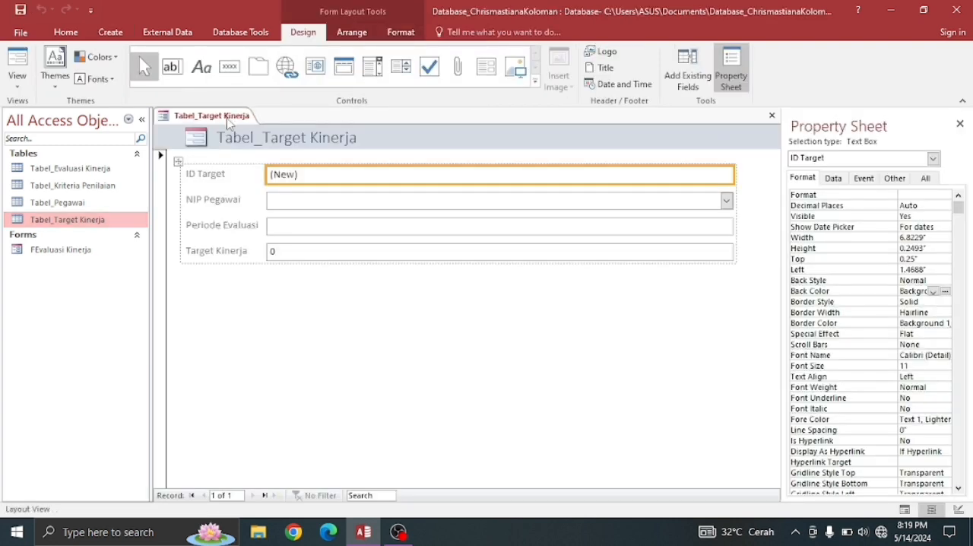
pyautogui.rightClick(228, 120)
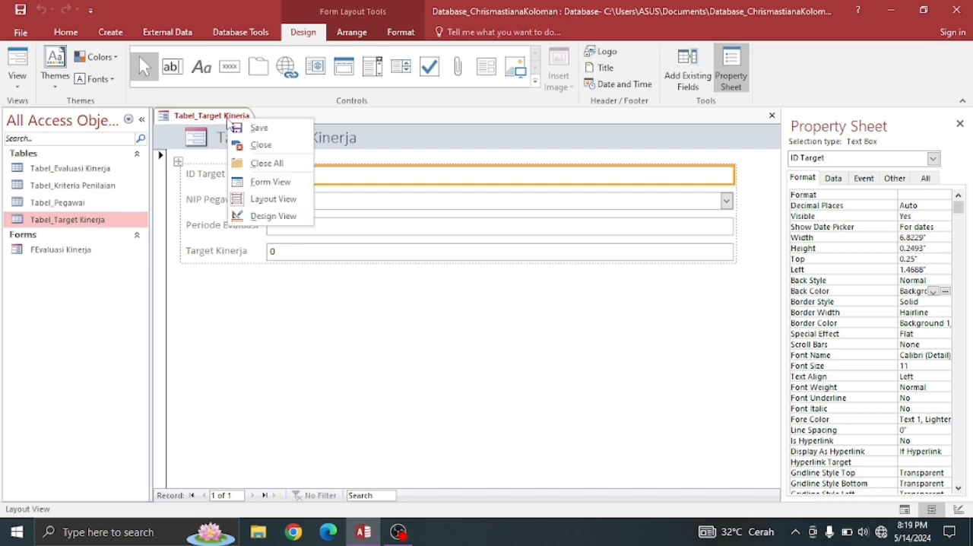
pyautogui.click(267, 215)
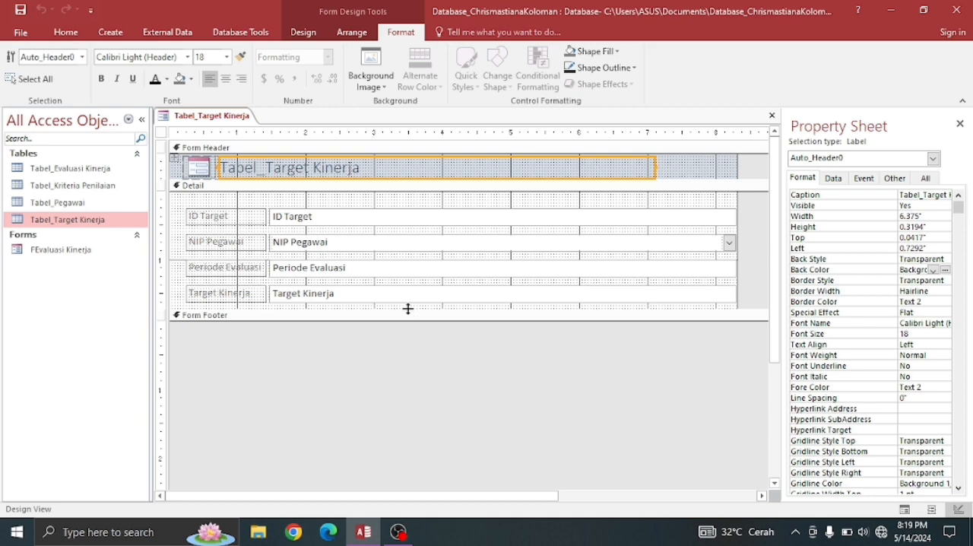
# - Extend the Detail section to about 3.4 in tall and narrow the four field boxes to about 2.53 in wide
pyautogui.moveTo(409, 319); pyautogui.dragTo(414, 423)
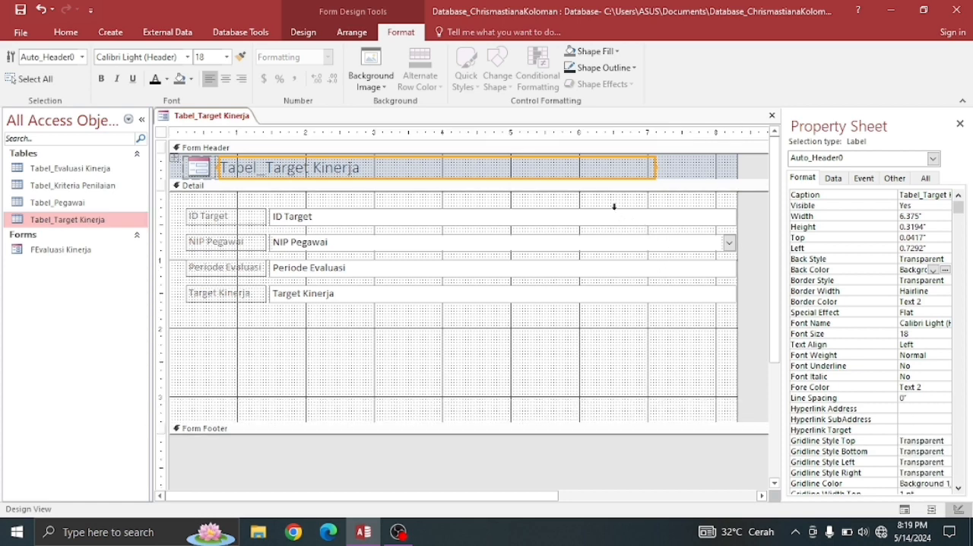
pyautogui.click(614, 206)
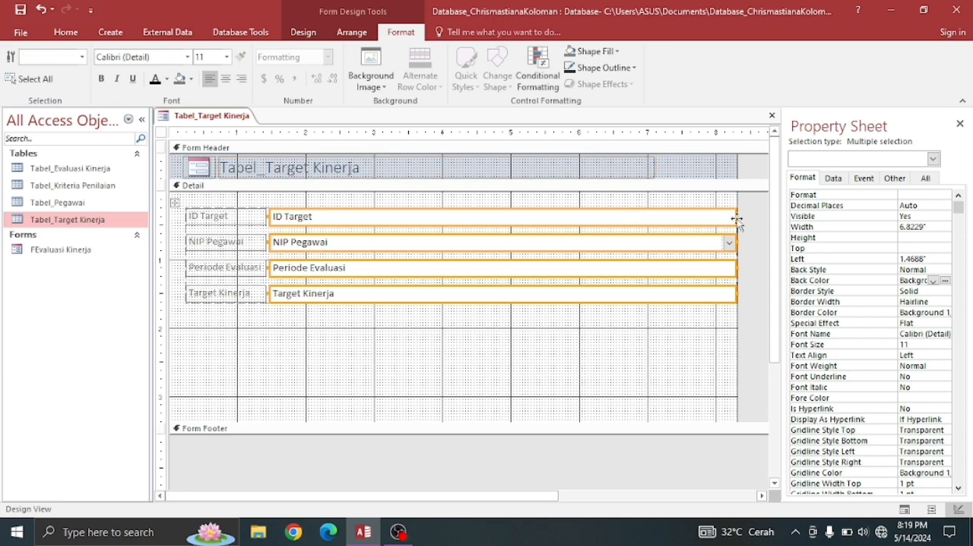
pyautogui.moveTo(737, 217); pyautogui.dragTo(444, 231)
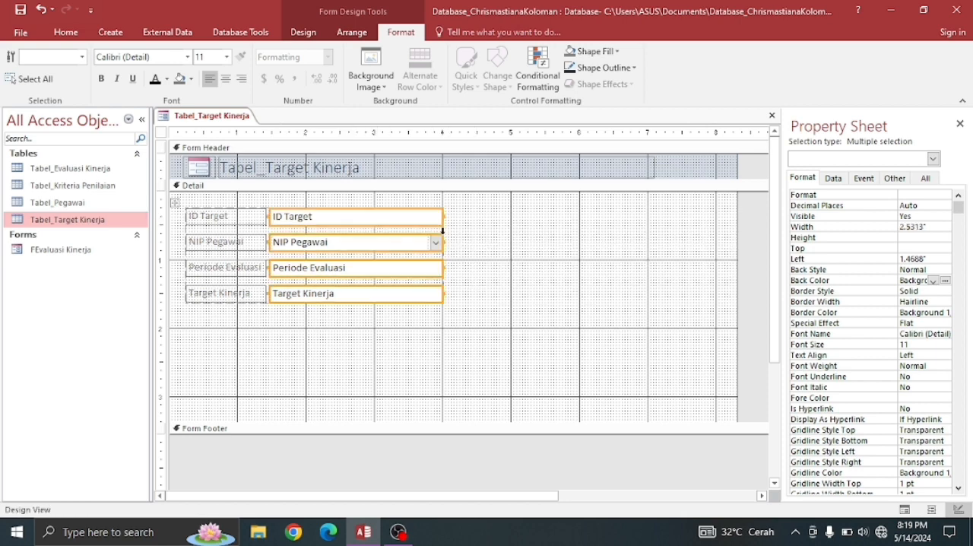
# - Move the whole field layout toward the Detail section's centre, about 1.4 in from its left edge and 0.4 in below its top
pyautogui.click(238, 215)
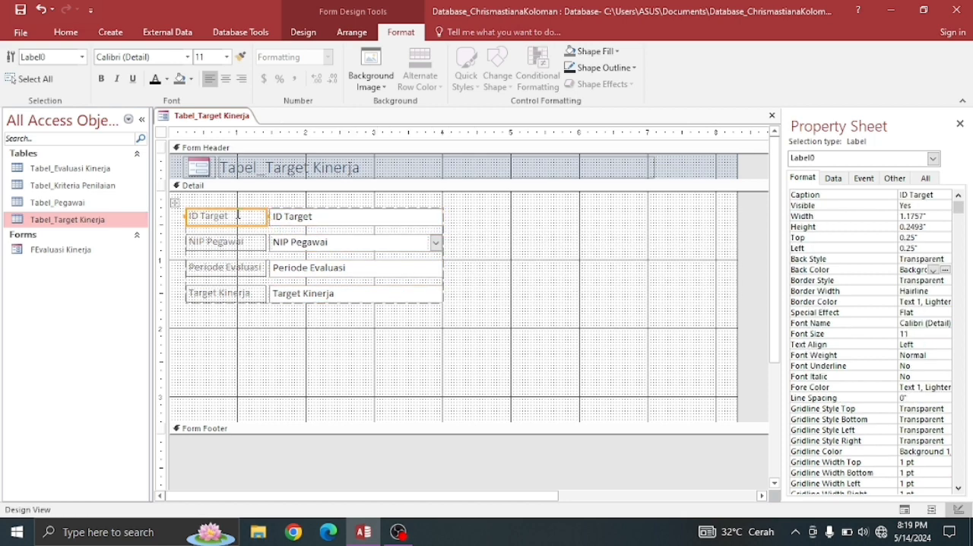
pyautogui.click(176, 203)
pyautogui.moveTo(183, 206); pyautogui.dragTo(269, 220)
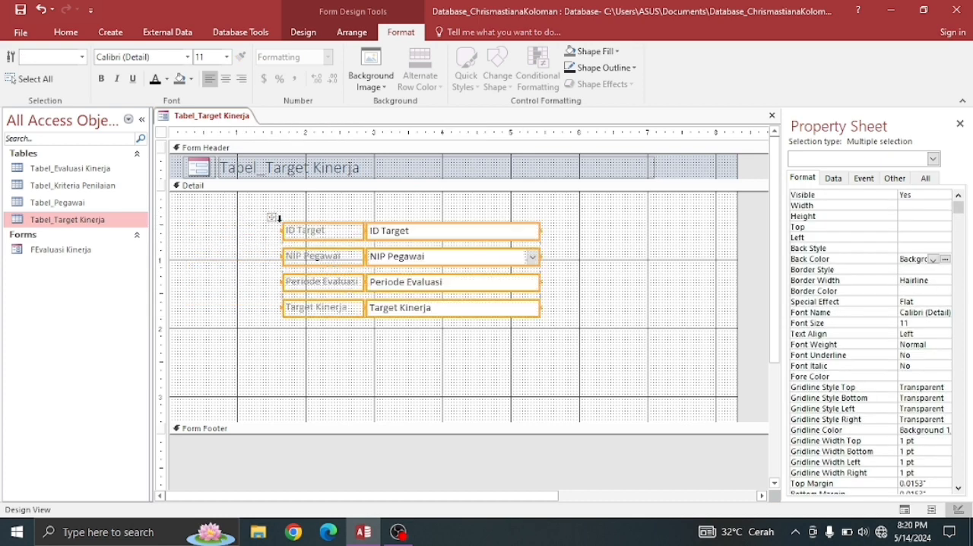
pyautogui.moveTo(271, 219); pyautogui.dragTo(250, 215)
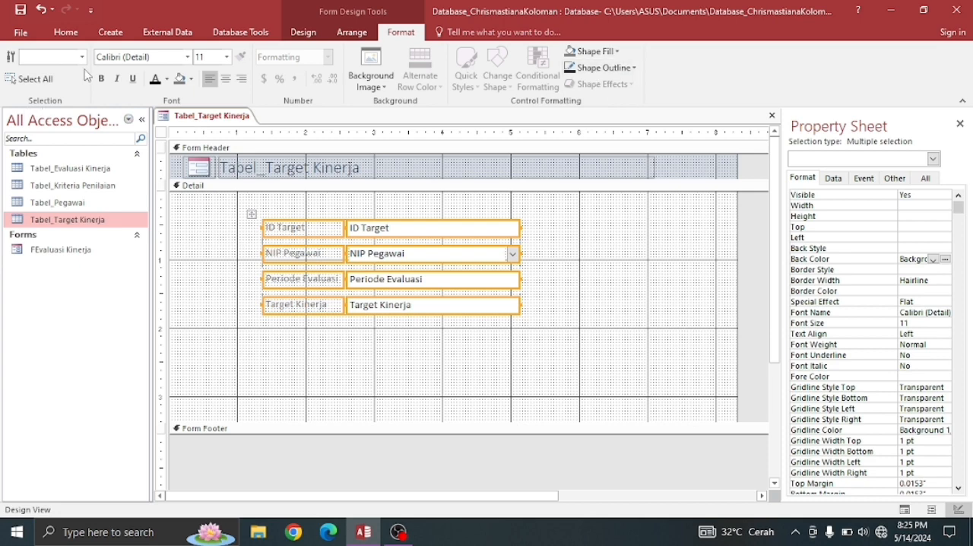
# - Set the font colour of all the selected field labels and boxes to black (Text 1)
pyautogui.click(66, 32)
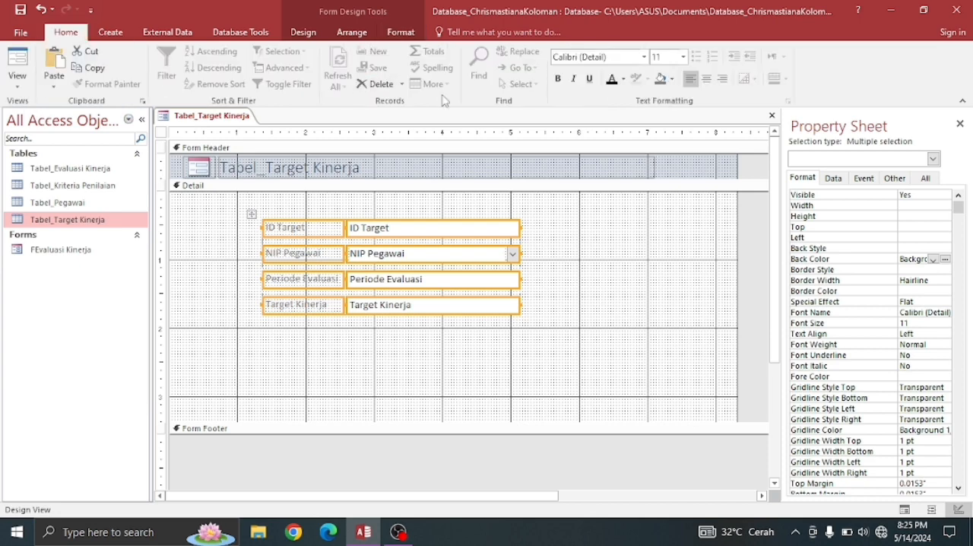
pyautogui.click(615, 80)
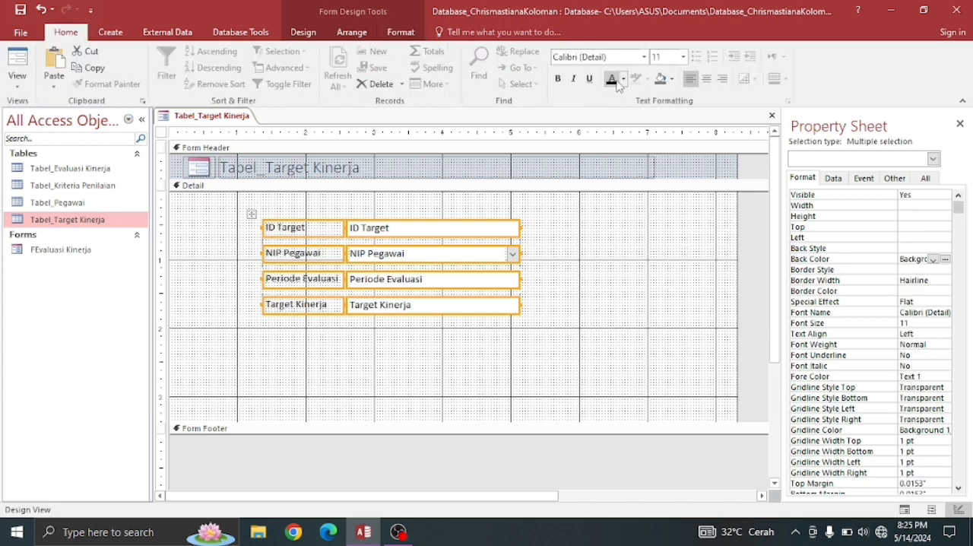
pyautogui.click(572, 320)
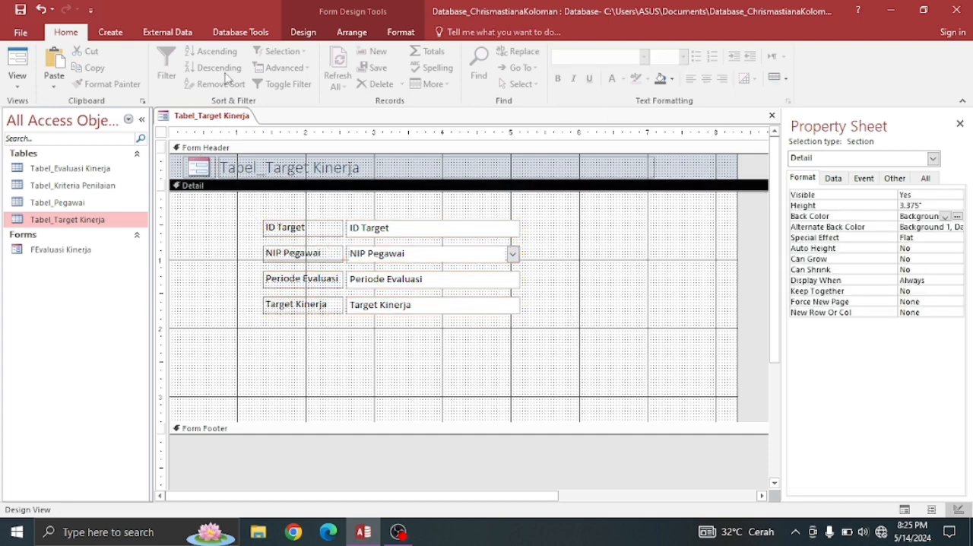
# - Add a Go To Previous Record picture button below the fields, about 2.3 in from the left and 2.5 in down the Detail section
pyautogui.click(304, 32)
pyautogui.click(230, 68)
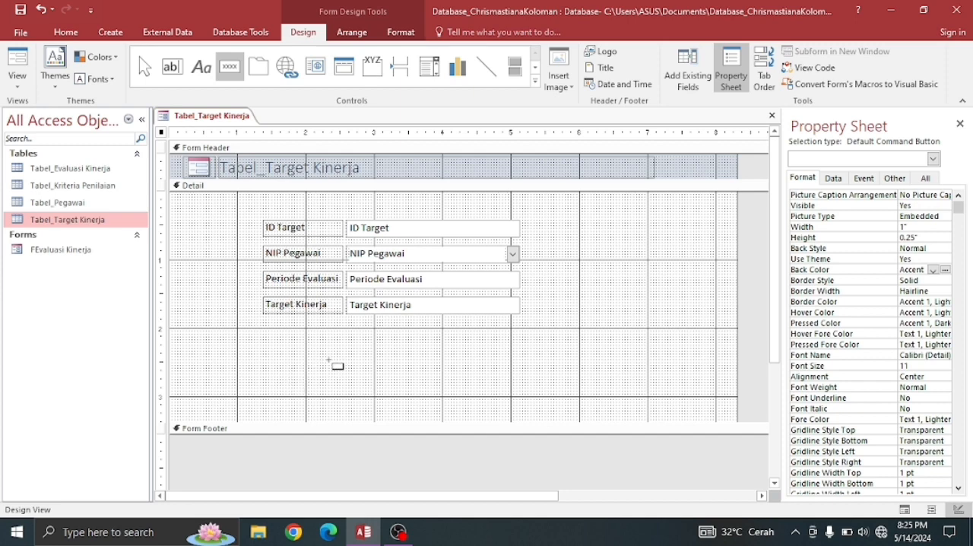
pyautogui.moveTo(325, 362); pyautogui.dragTo(360, 384)
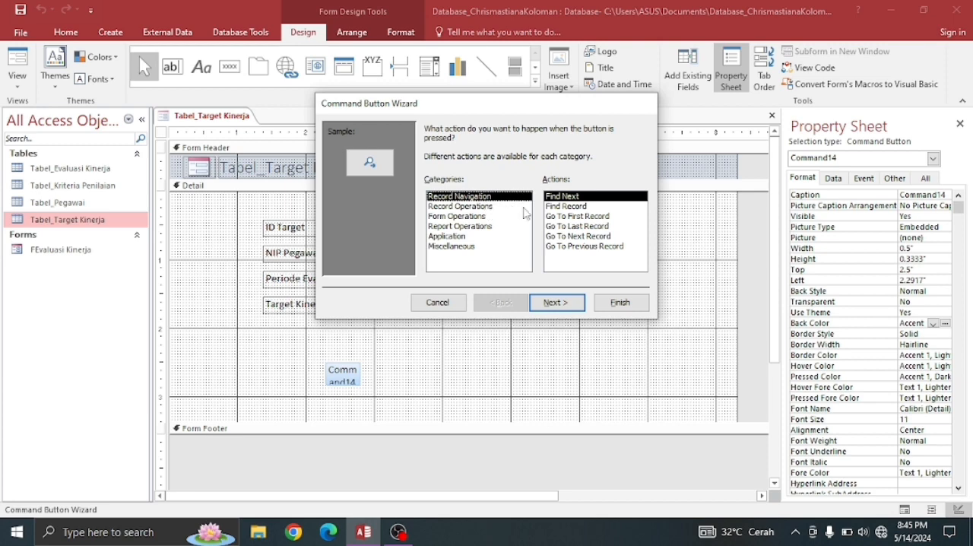
pyautogui.click(565, 247)
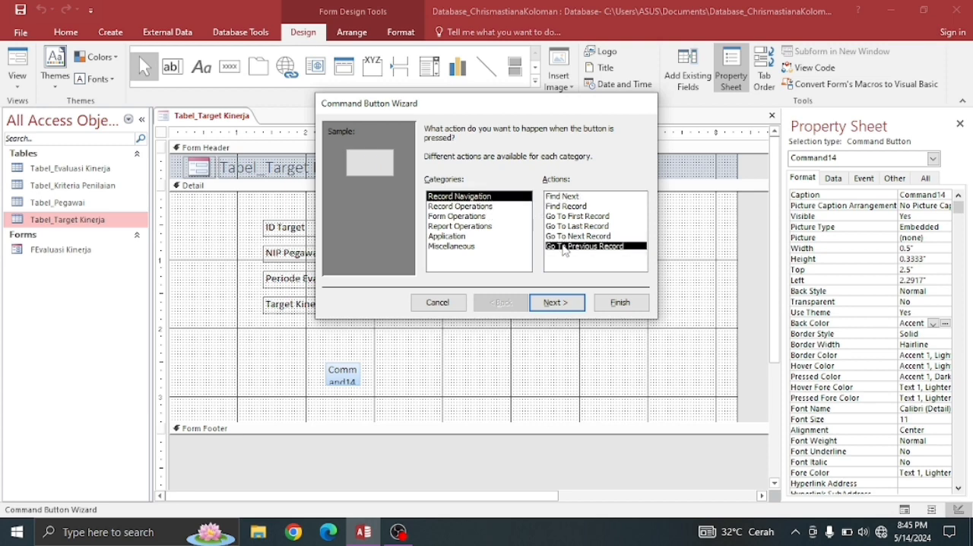
pyautogui.click(560, 307)
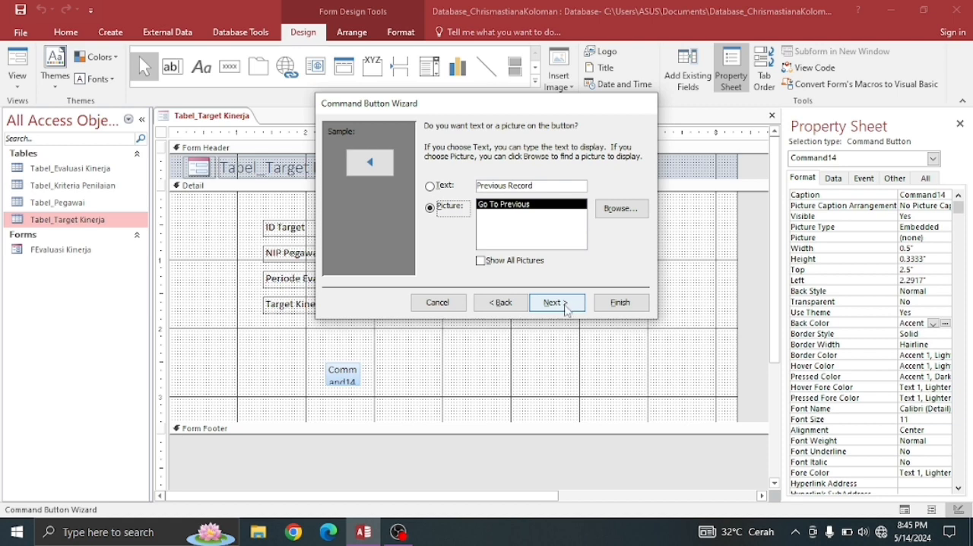
pyautogui.click(559, 303)
pyautogui.click(620, 303)
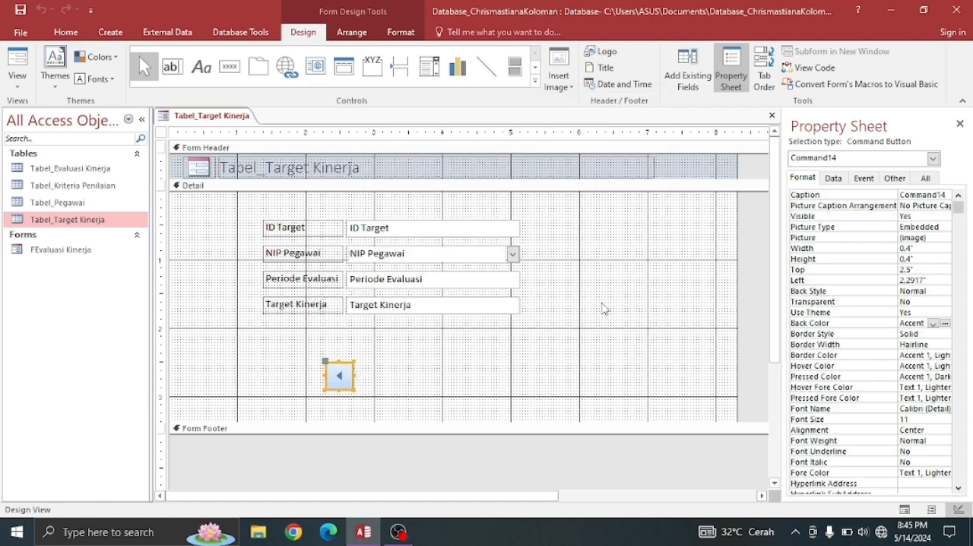
# - Add an Add New Record button with the Go To New picture beside the previous-record button, about 3.1 in from the left
pyautogui.click(229, 66)
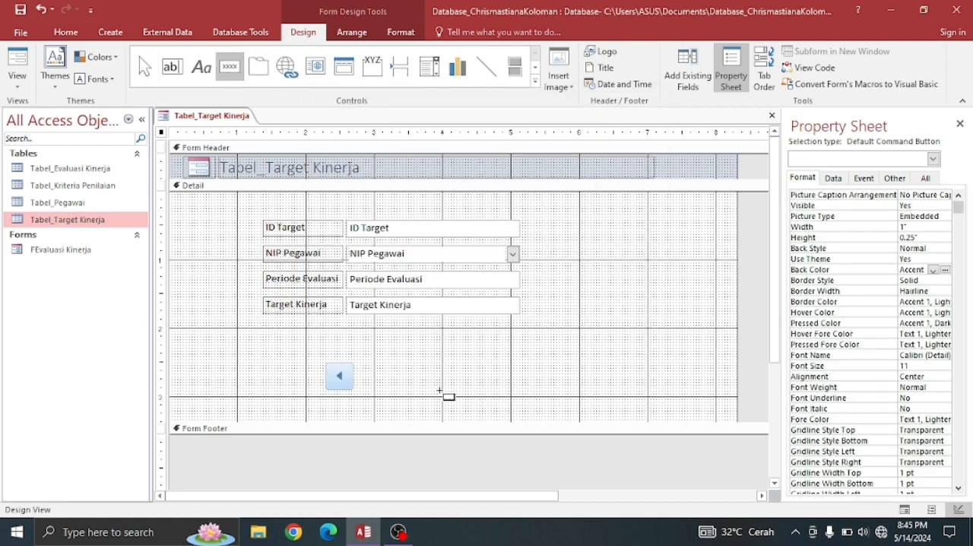
pyautogui.moveTo(378, 364); pyautogui.dragTo(410, 387)
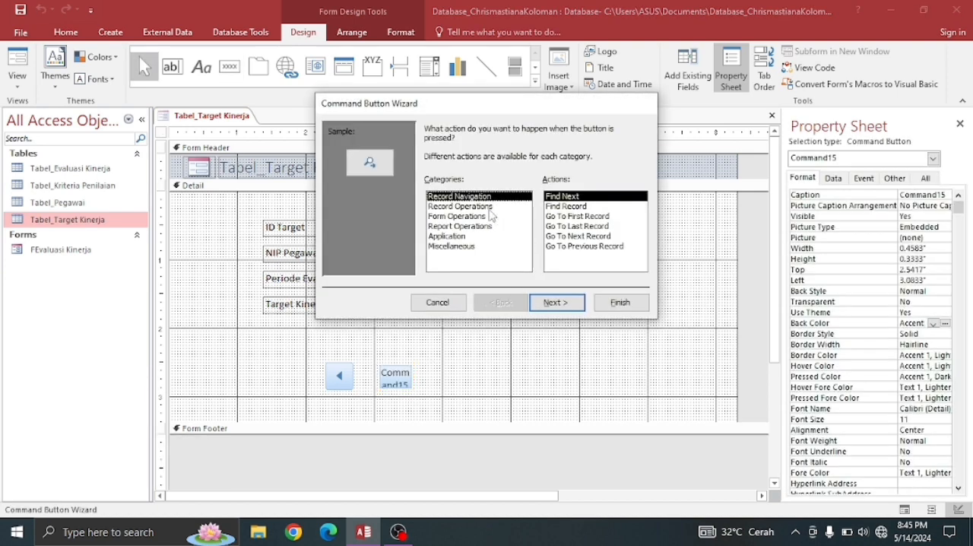
pyautogui.click(494, 207)
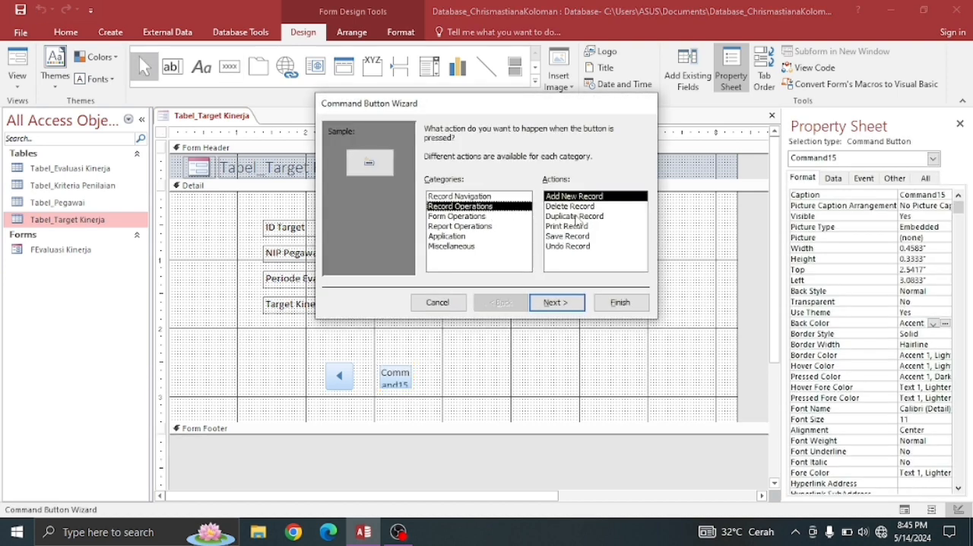
pyautogui.click(570, 297)
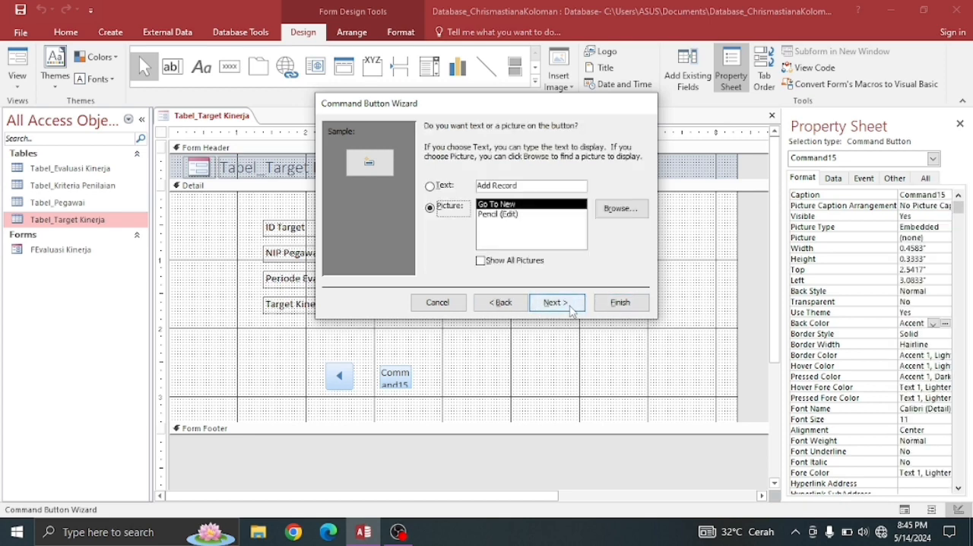
pyautogui.click(570, 304)
pyautogui.click(610, 305)
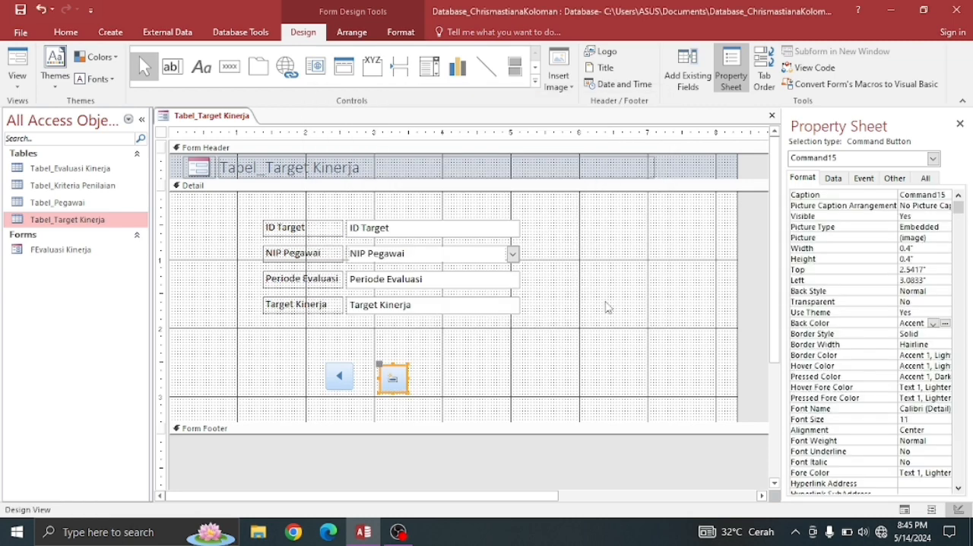
# - Add a Save Record picture button beside the add-record button, about 3.75 in from the left and 2.6 in down the Detail section
pyautogui.click(229, 67)
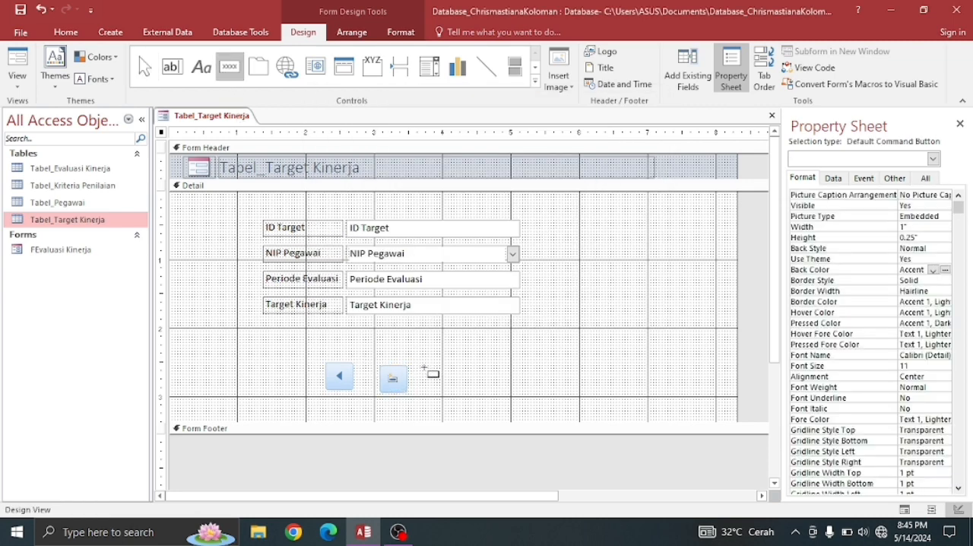
pyautogui.moveTo(425, 368); pyautogui.dragTo(458, 389)
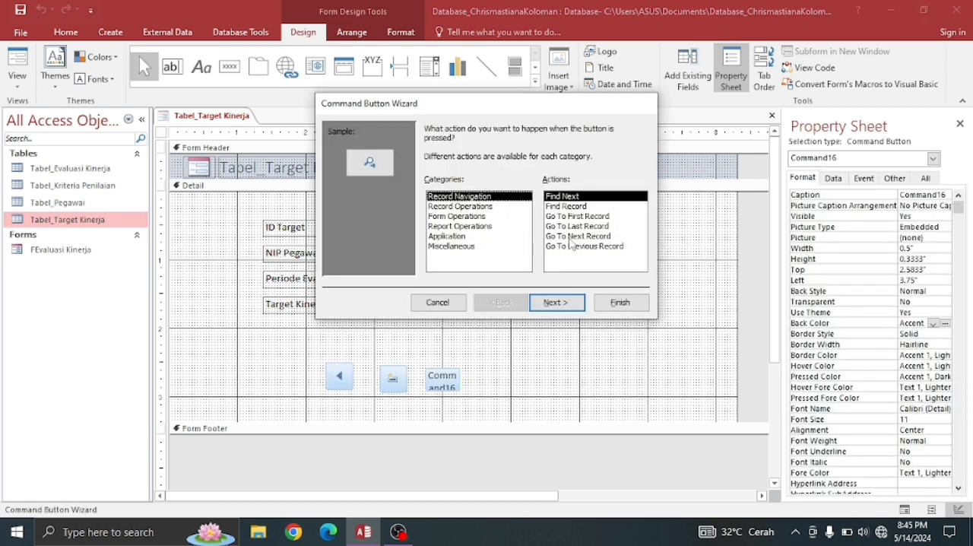
pyautogui.click(485, 206)
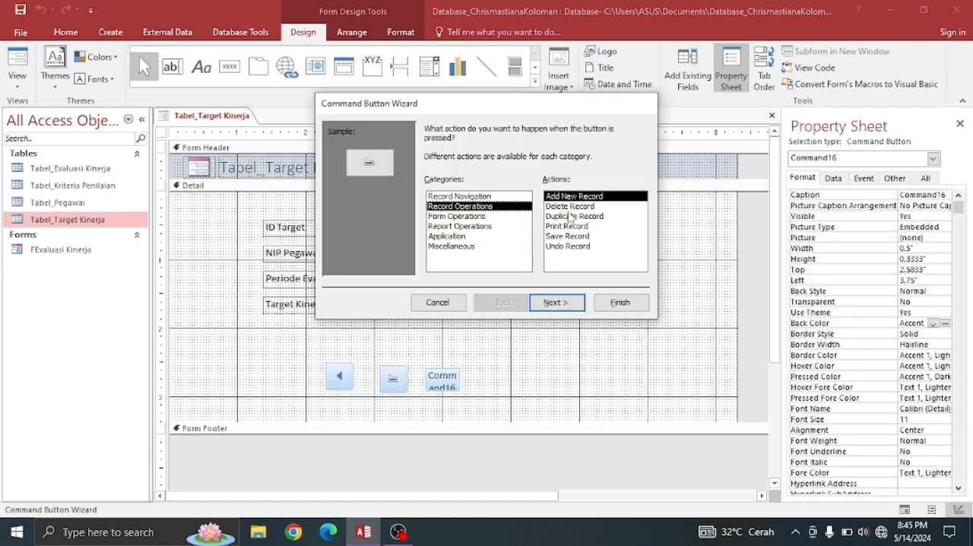
pyautogui.click(576, 237)
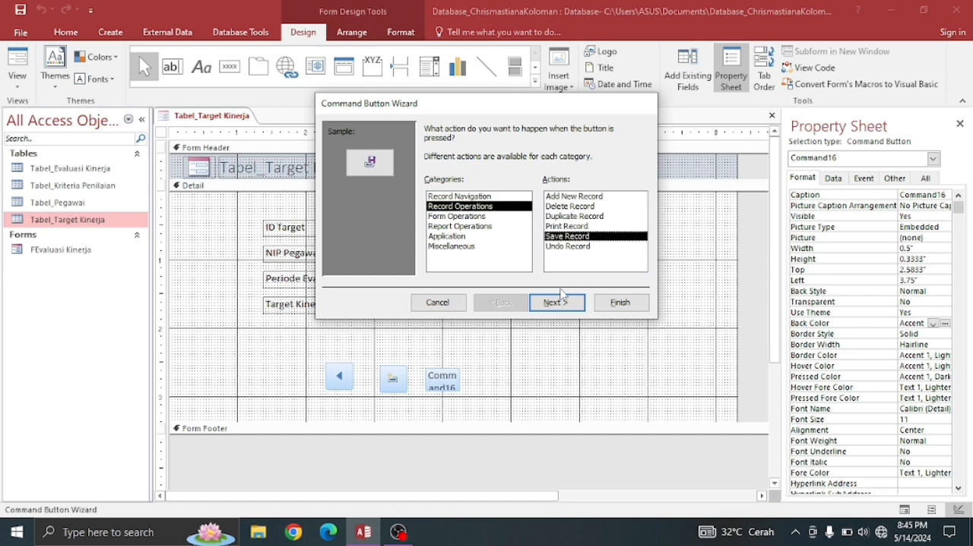
pyautogui.click(555, 303)
pyautogui.click(558, 302)
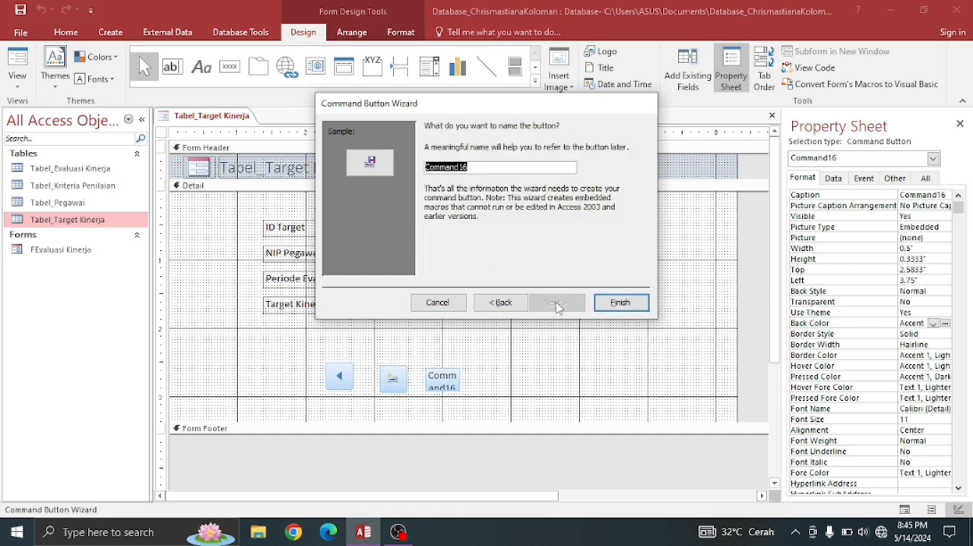
pyautogui.click(617, 305)
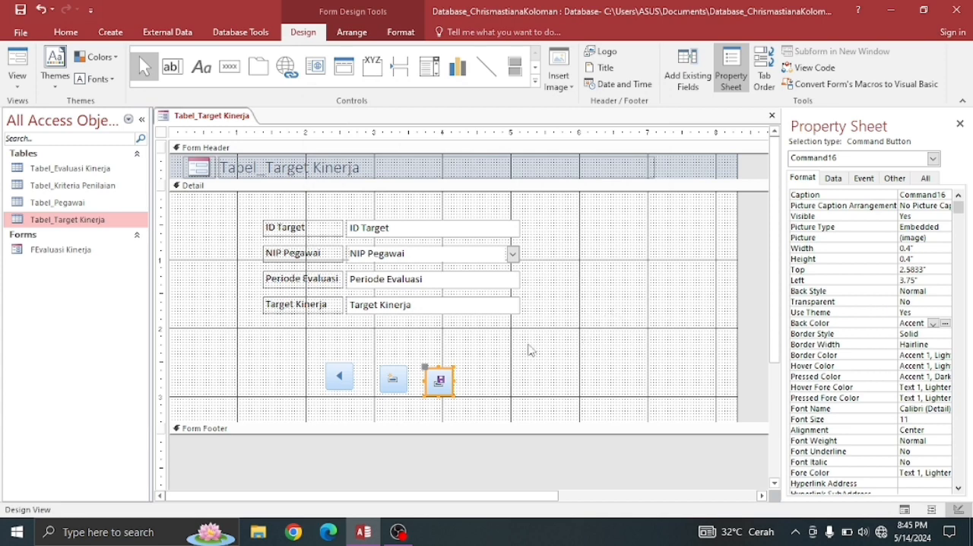
# - Add a Delete Record button with the Delete Record picture beside the save button, about 4.5 in from the left
pyautogui.click(229, 67)
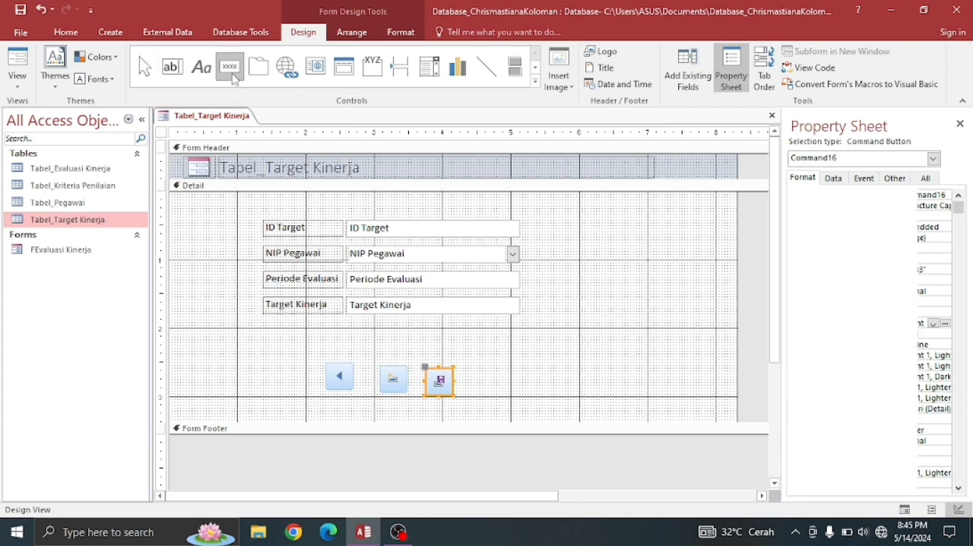
pyautogui.click(474, 371)
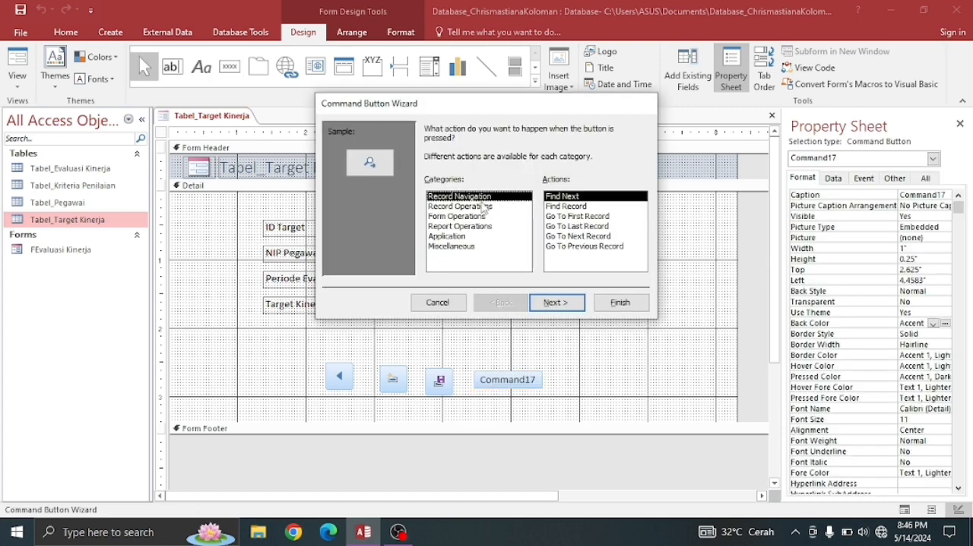
pyautogui.click(484, 206)
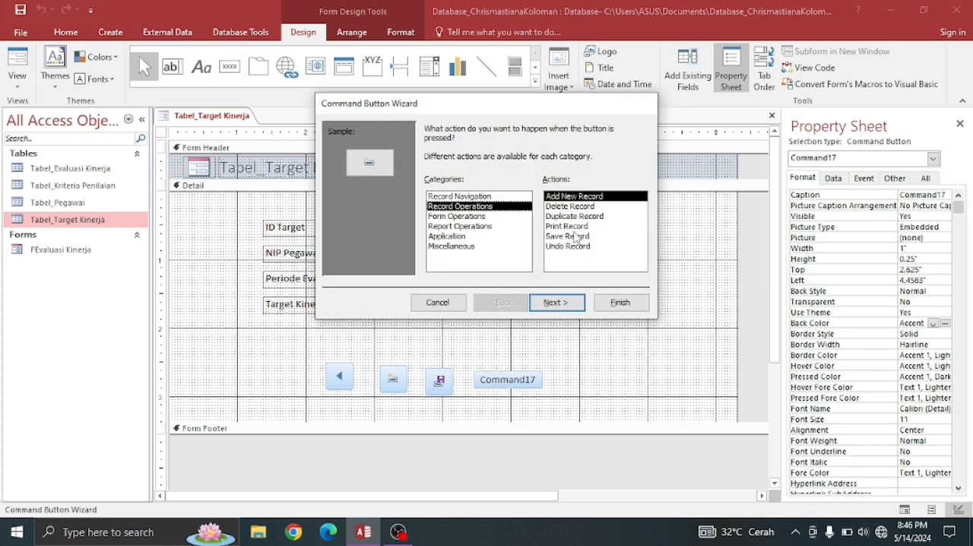
pyautogui.click(566, 207)
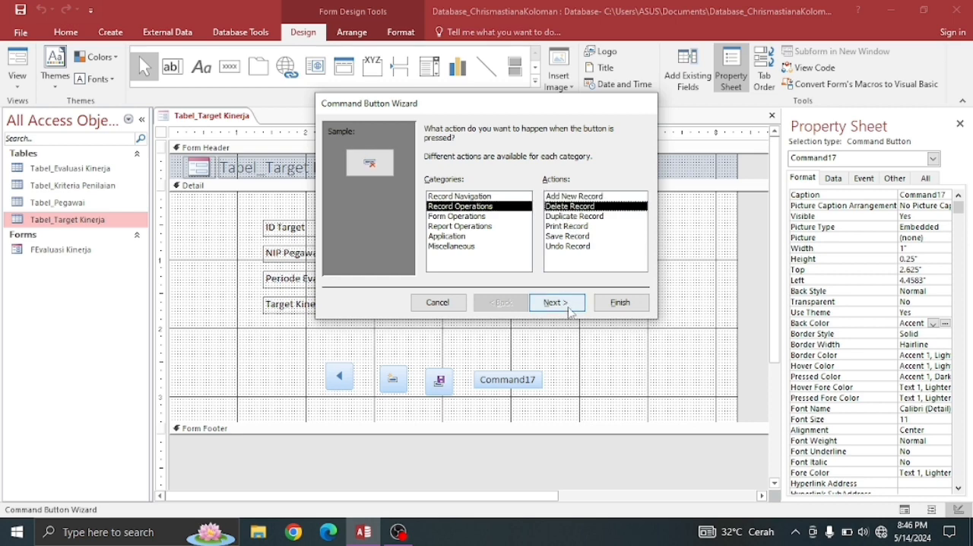
pyautogui.click(555, 303)
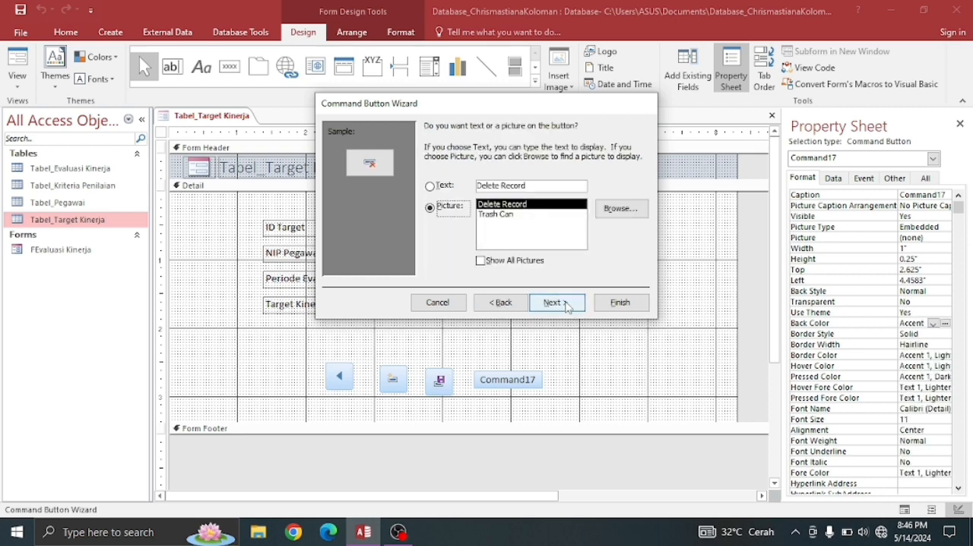
pyautogui.click(566, 304)
pyautogui.click(606, 309)
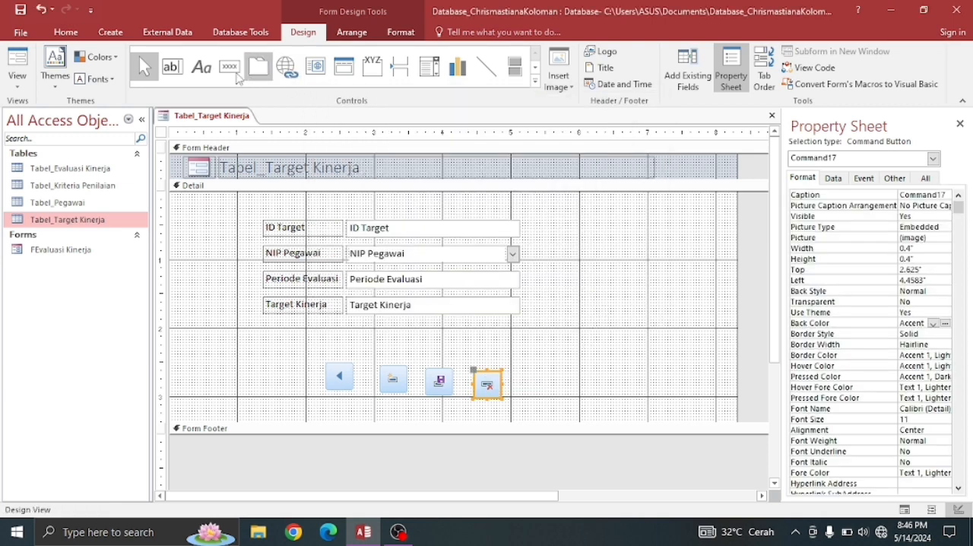
# - Add a Go To Next Record button with the Go To Next picture at the row's end, about 5.2 in from the left
pyautogui.click(231, 68)
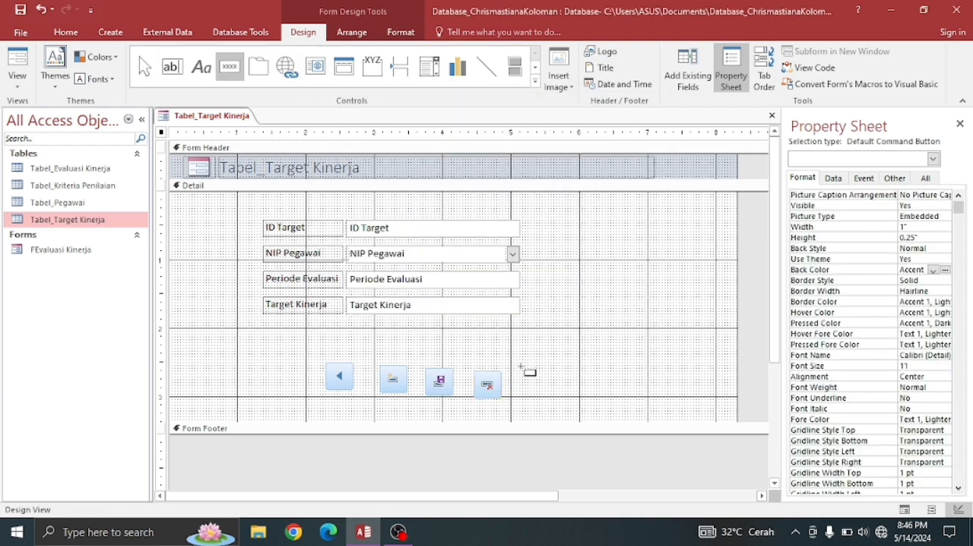
pyautogui.moveTo(522, 367); pyautogui.dragTo(552, 389)
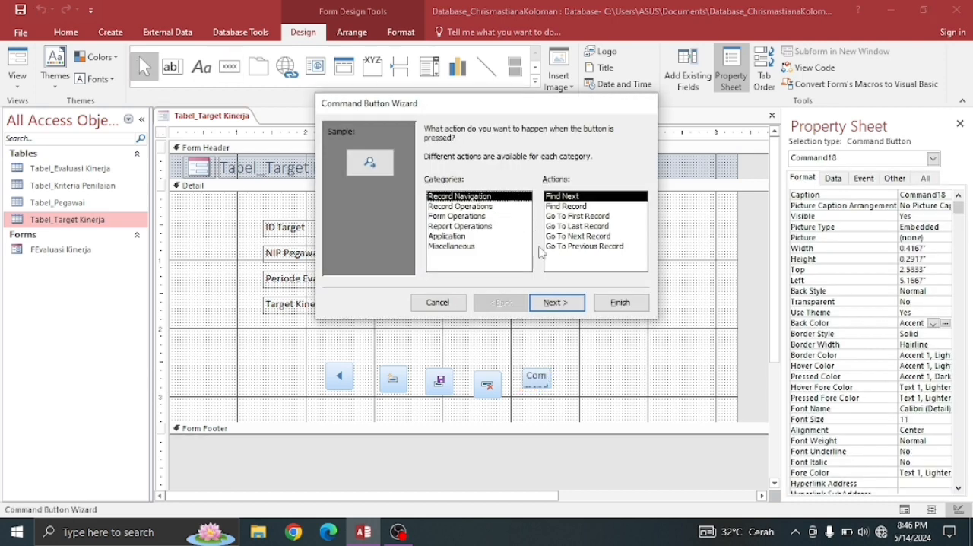
pyautogui.click(574, 238)
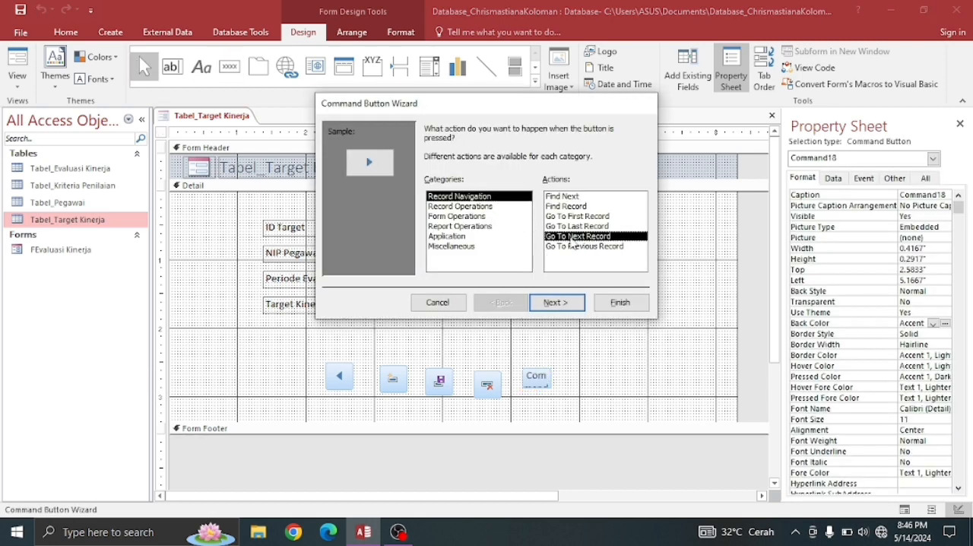
pyautogui.click(563, 303)
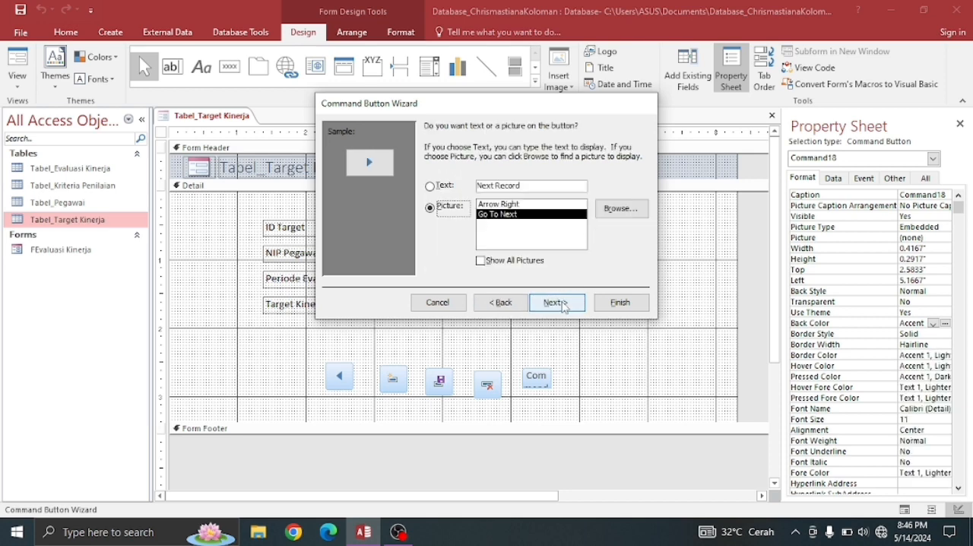
pyautogui.click(555, 302)
pyautogui.click(620, 304)
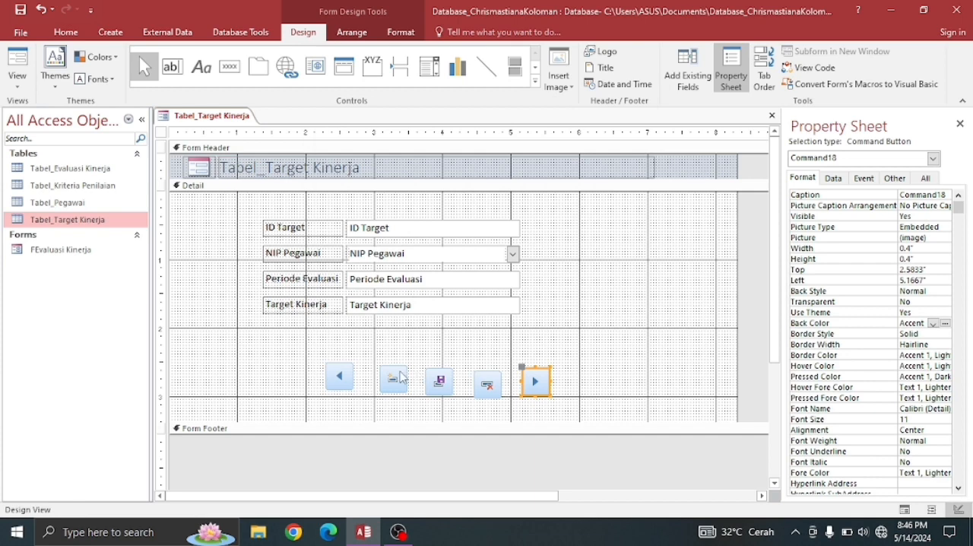
# - Line up the five command buttons in one row about 2.58 in down the Detail section, moving the delete and next-record buttons slightly closer
pyautogui.click(352, 386)
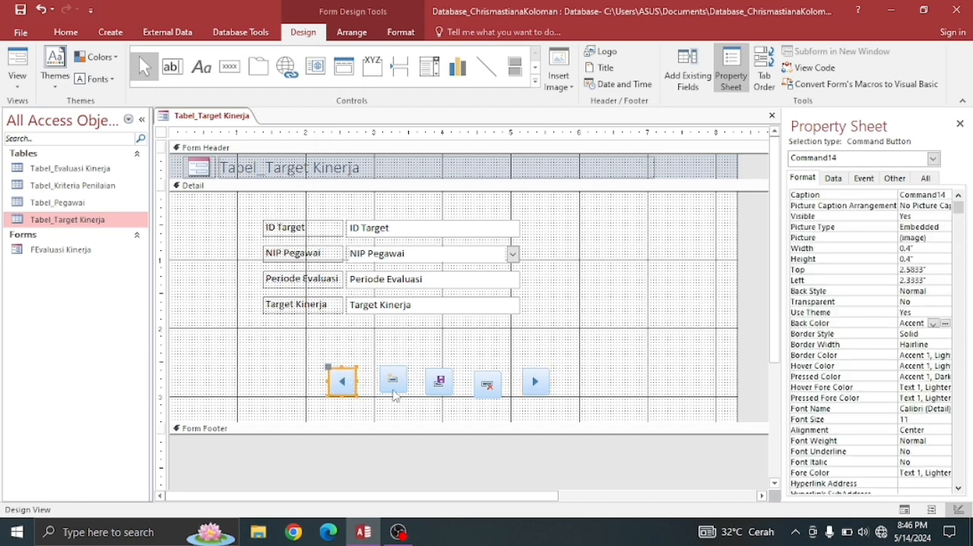
pyautogui.click(393, 390)
pyautogui.moveTo(395, 396); pyautogui.dragTo(395, 399)
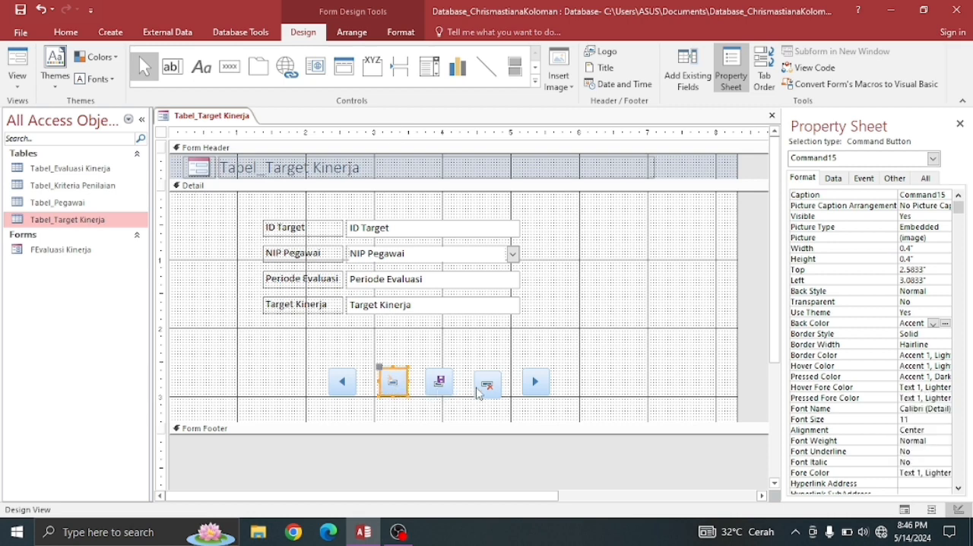
pyautogui.click(484, 389)
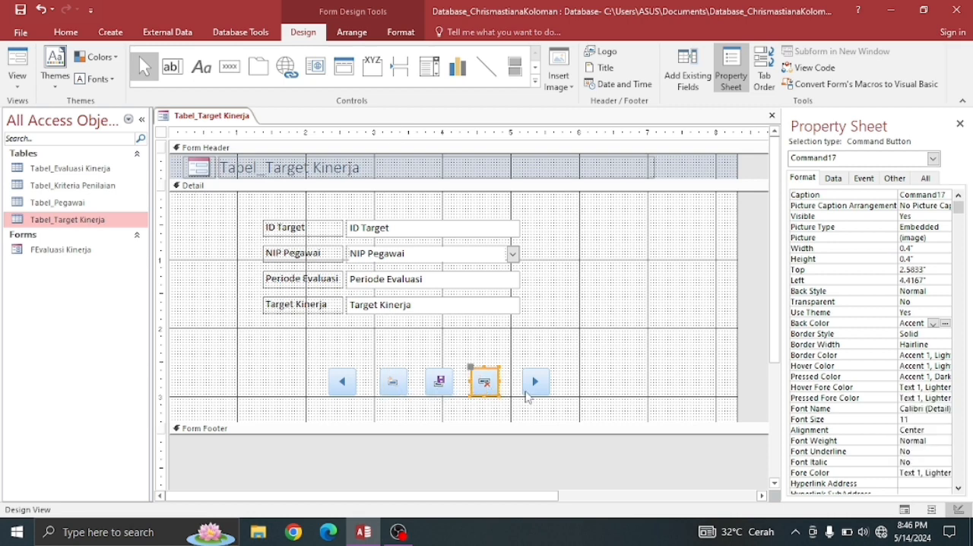
pyautogui.click(526, 392)
pyautogui.moveTo(523, 394); pyautogui.dragTo(518, 397)
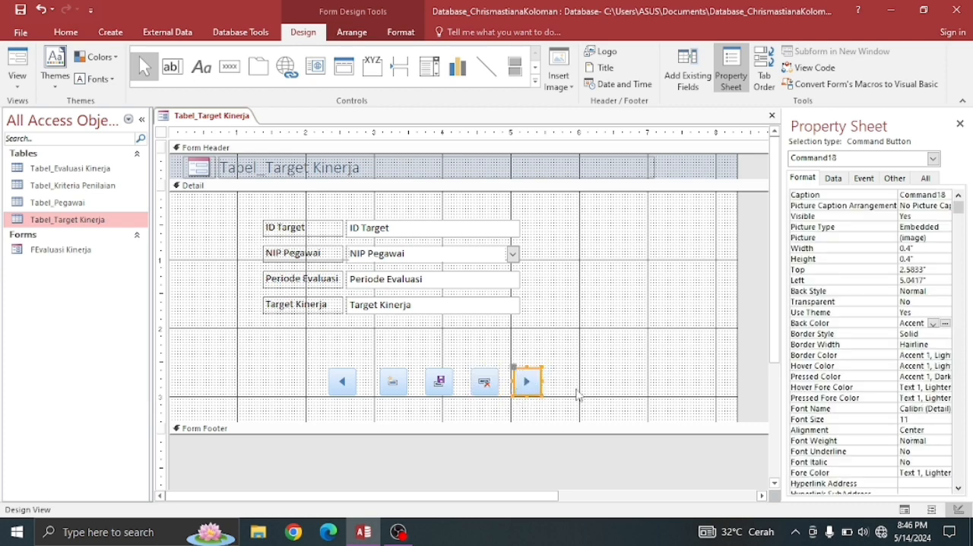
pyautogui.click(586, 395)
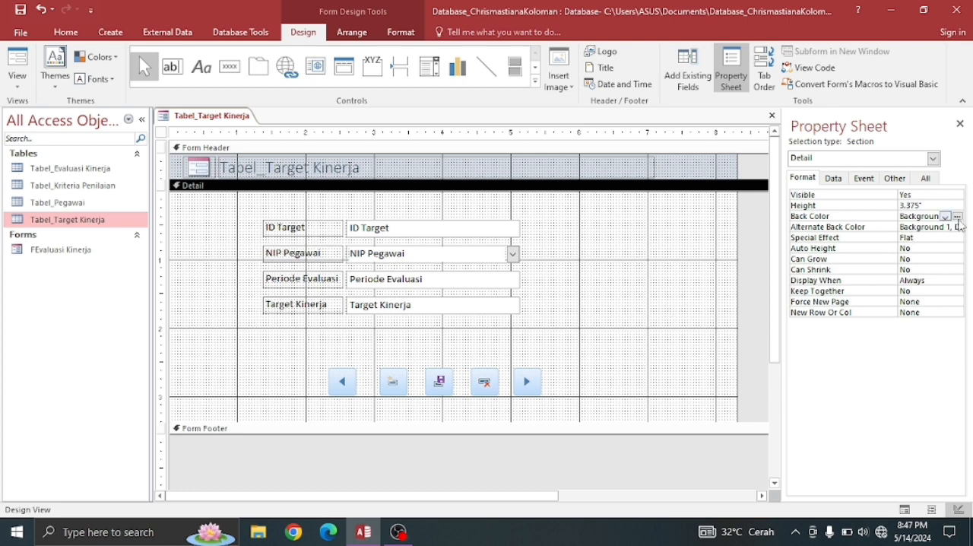
# - Set the Detail section's back color to the standard olive green, #9DBB61
pyautogui.click(957, 216)
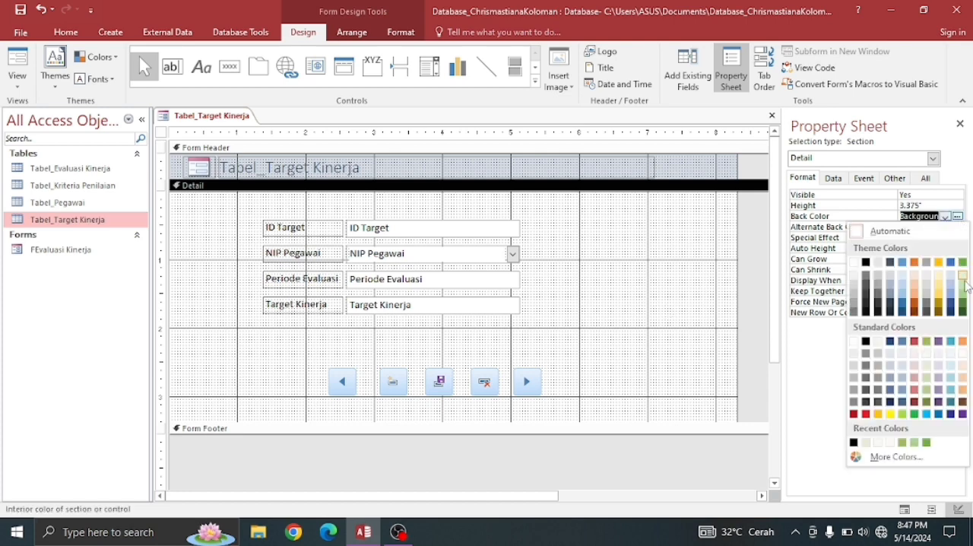
pyautogui.click(963, 296)
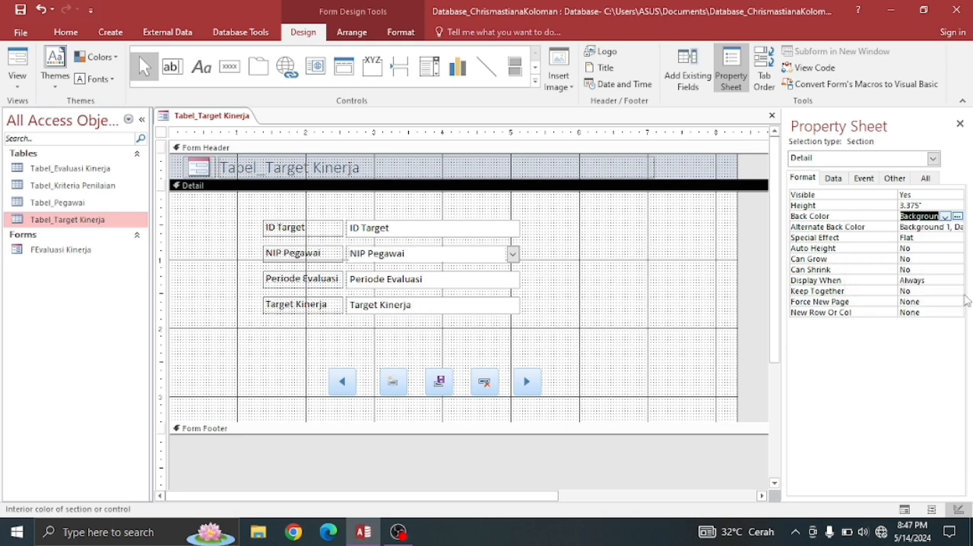
pyautogui.click(957, 217)
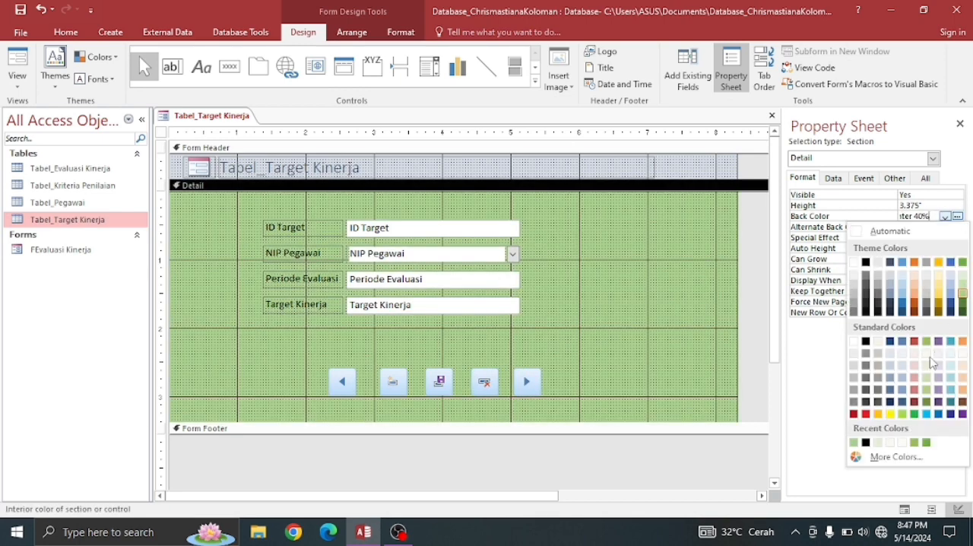
pyautogui.click(927, 341)
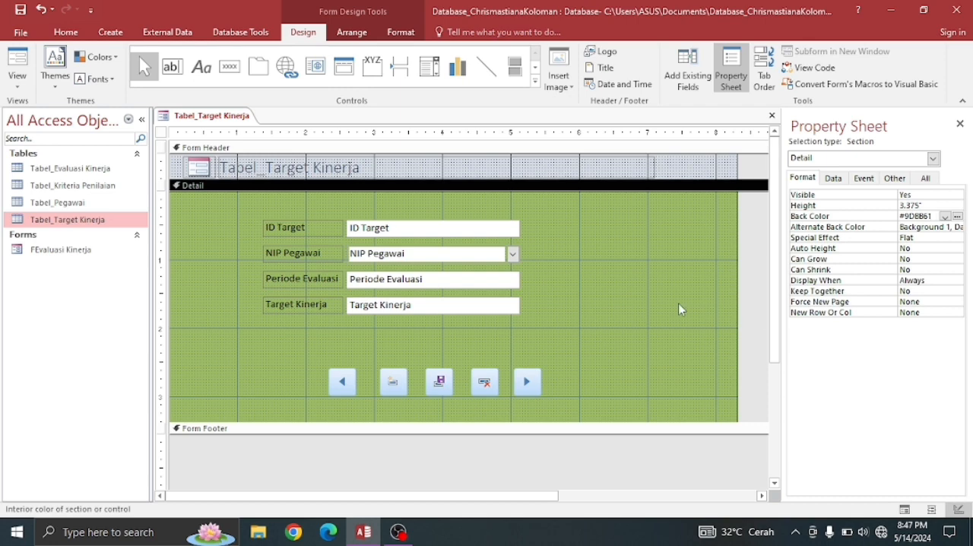
# - Give the ID Target and NIP Pegawai labels a very light olive green back color from the standard colors
pyautogui.click(320, 237)
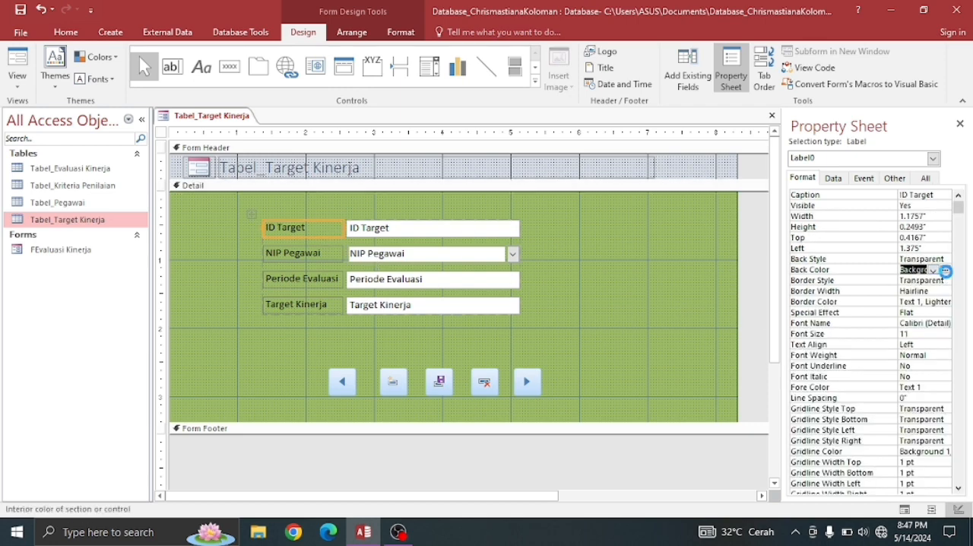
pyautogui.click(945, 270)
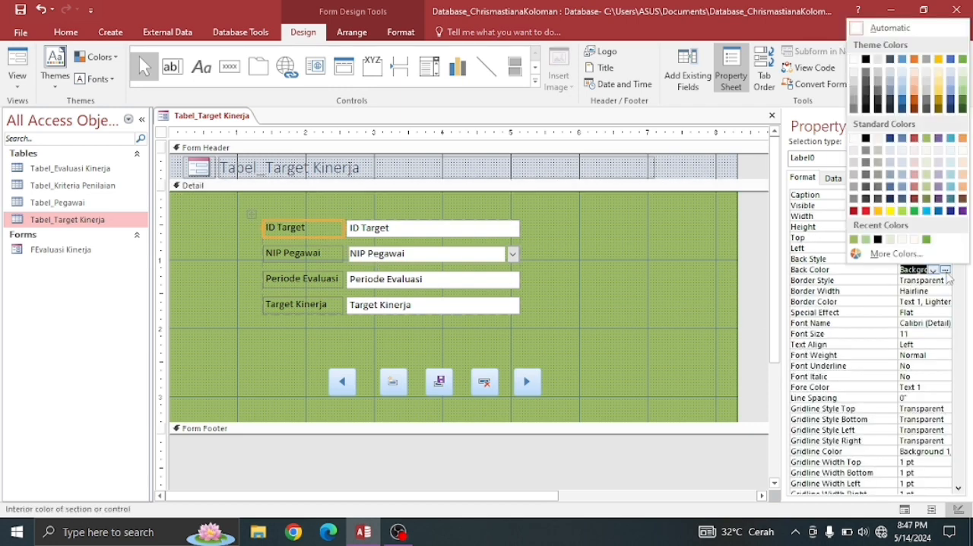
pyautogui.click(928, 151)
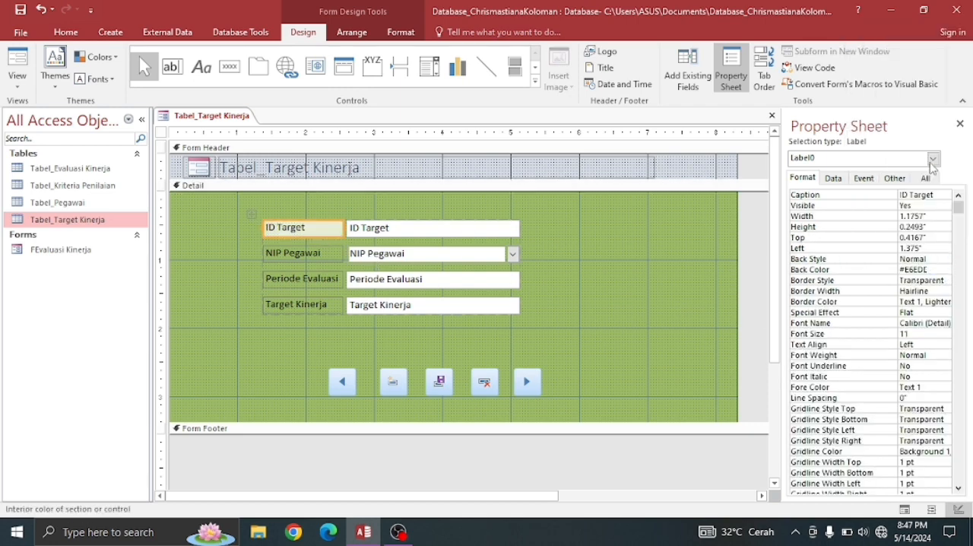
pyautogui.click(335, 259)
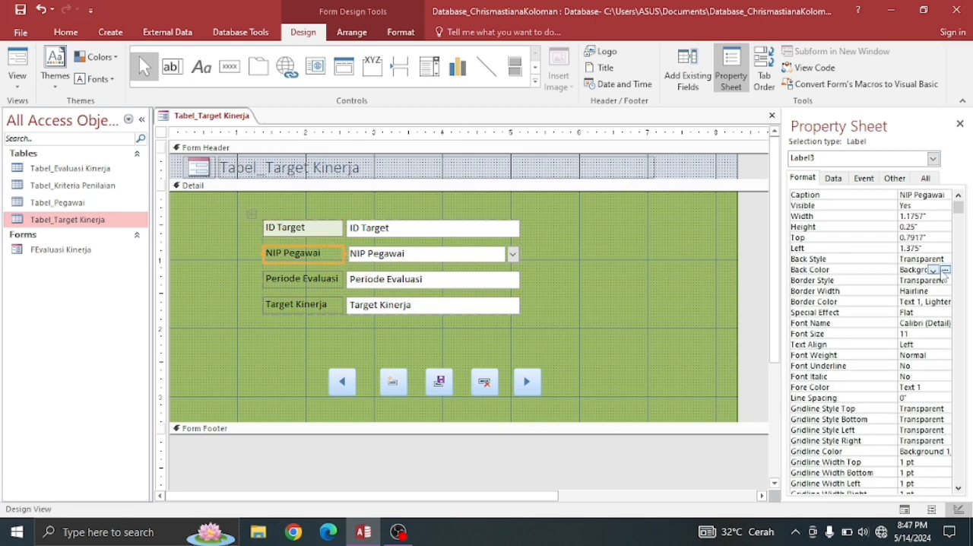
pyautogui.click(946, 271)
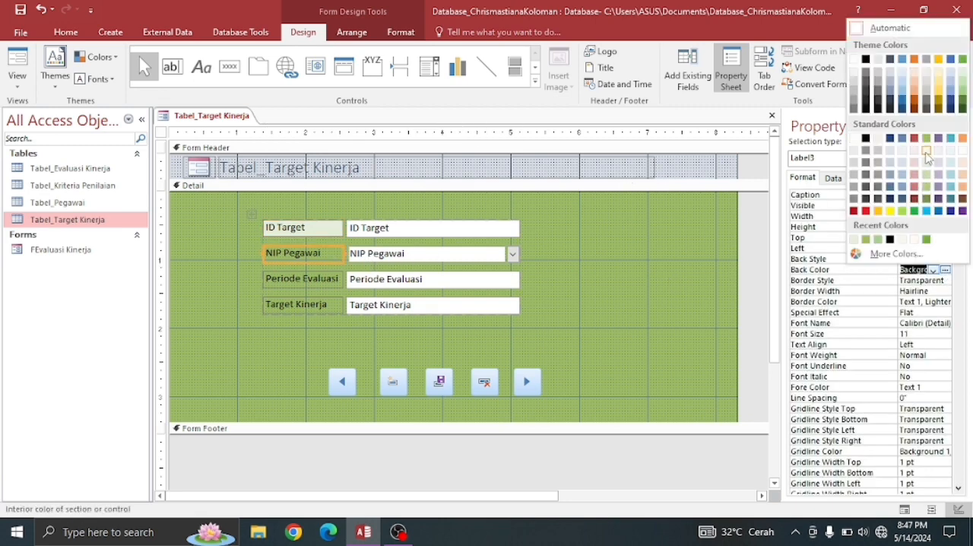
pyautogui.click(928, 151)
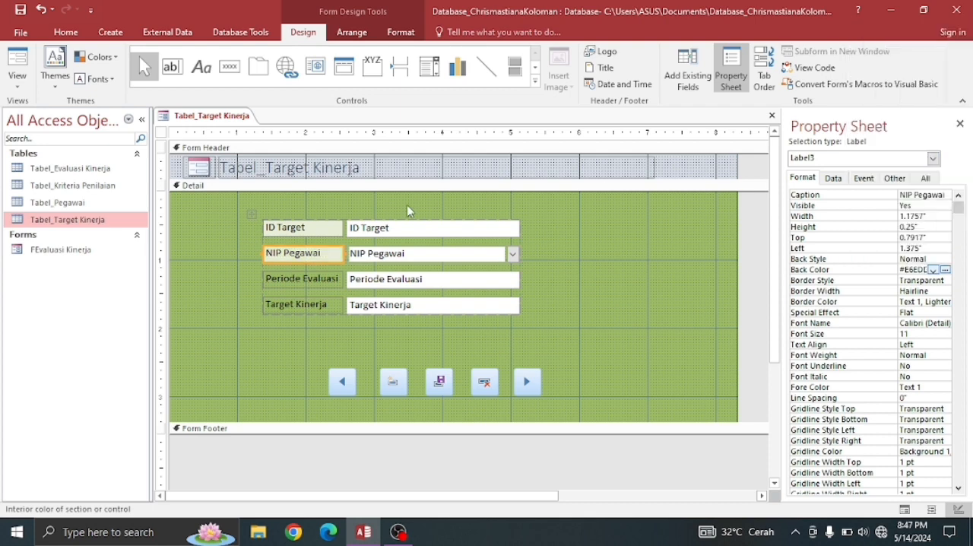
# - Apply the same very light olive green back color to the Periode Evaluasi and Target Kinerja labels
pyautogui.click(337, 280)
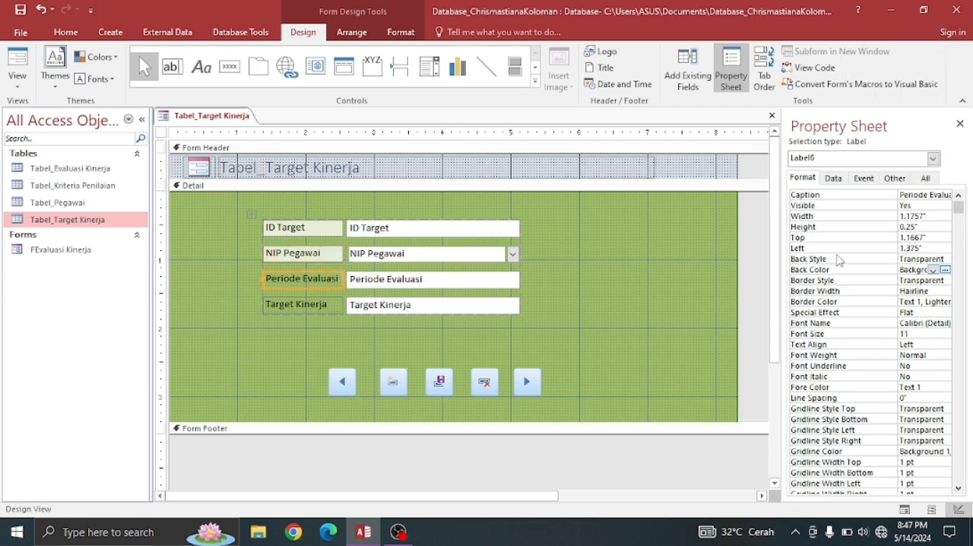
pyautogui.click(945, 271)
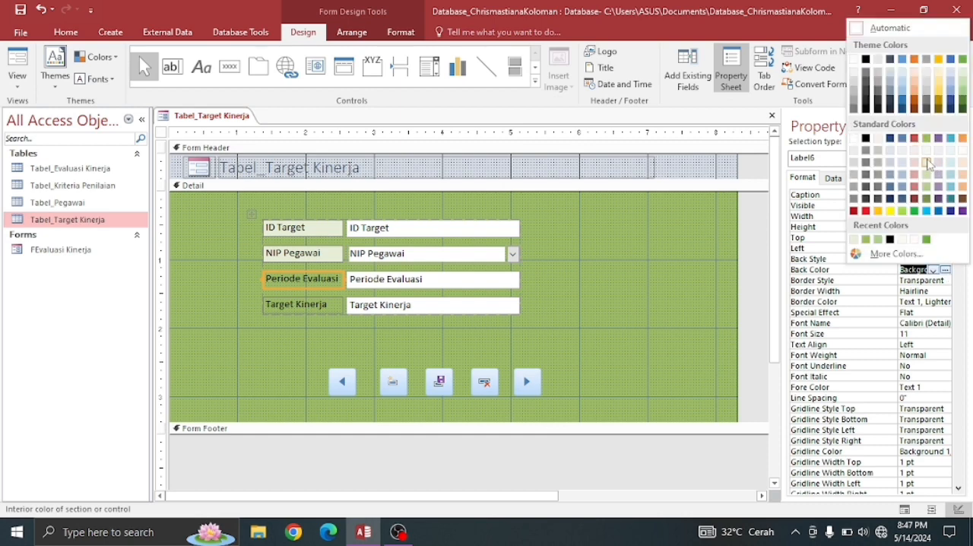
pyautogui.click(927, 163)
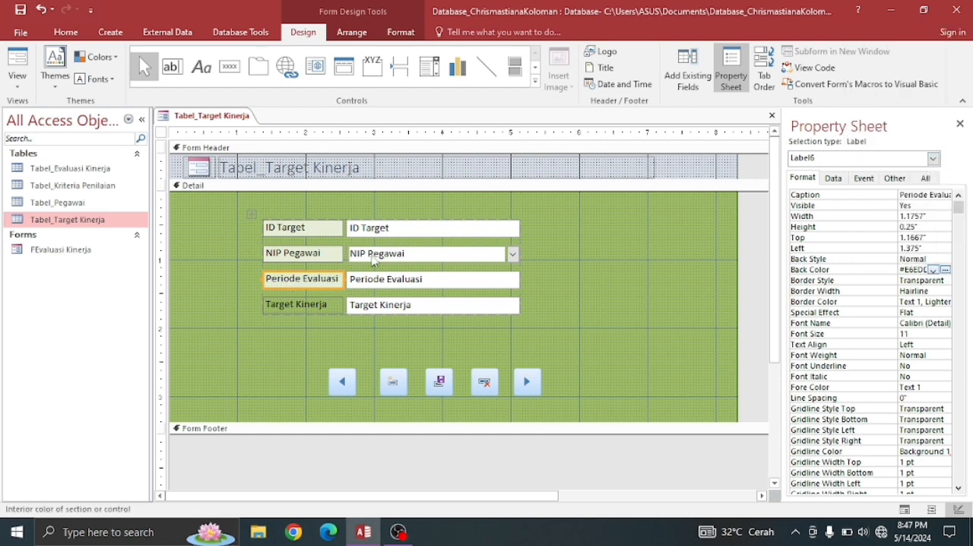
pyautogui.click(318, 306)
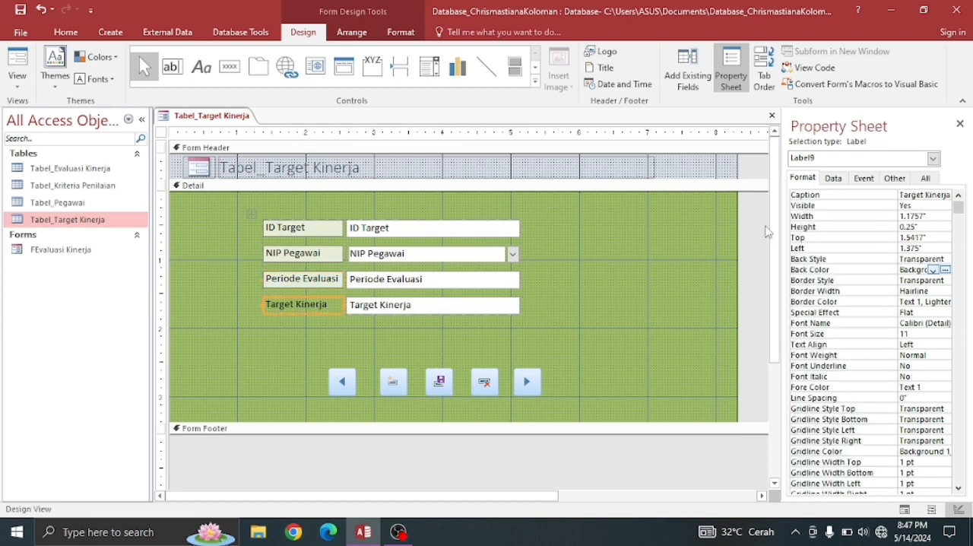
pyautogui.click(934, 270)
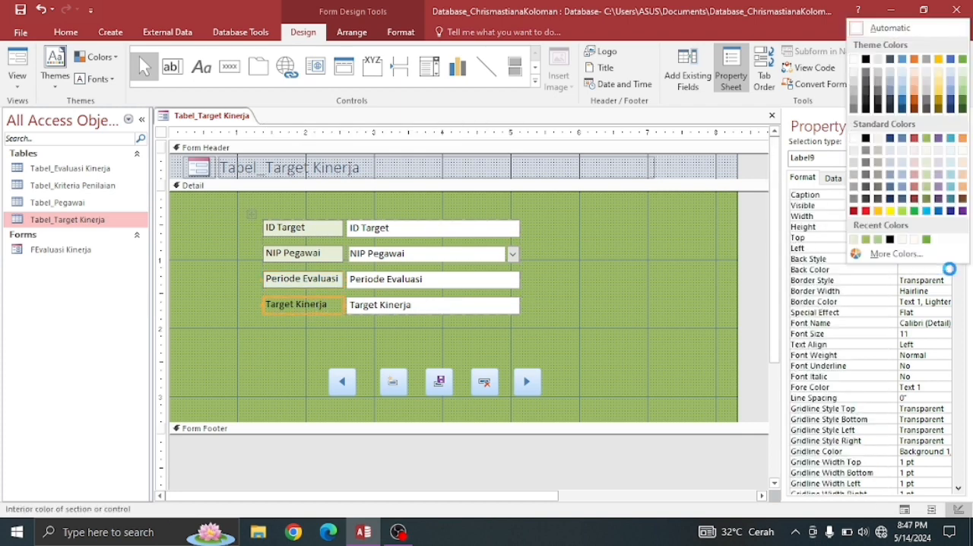
pyautogui.click(929, 170)
pyautogui.click(604, 251)
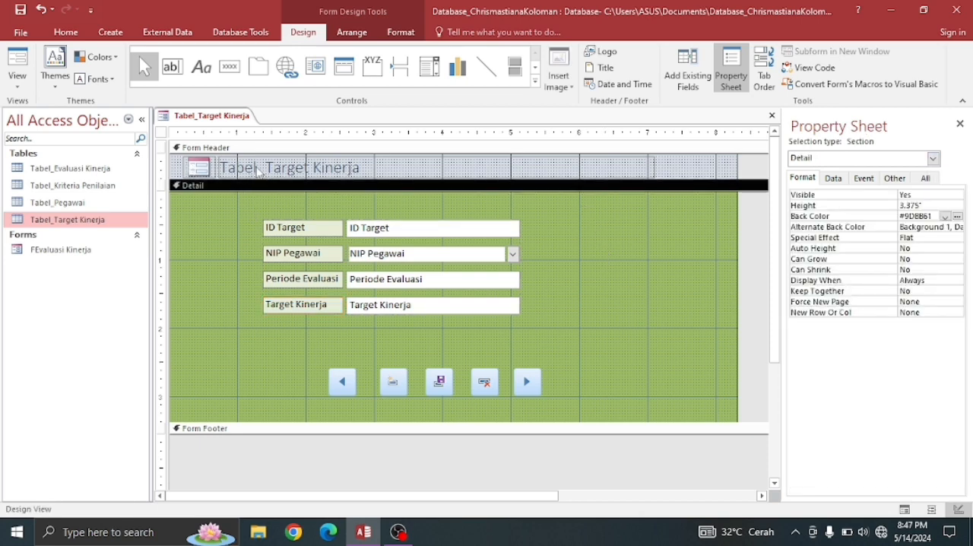
# - Change the form header title to "Form Target Kinerja"
pyautogui.click(258, 172)
pyautogui.click(266, 172)
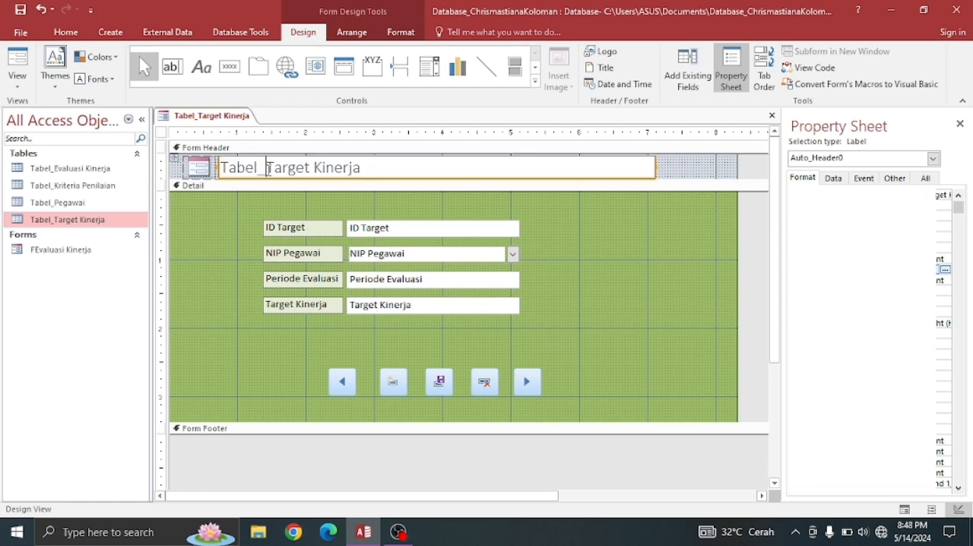
pyautogui.press('BackSpace')
pyautogui.press('BackSpace')
pyautogui.press('BackSpace')
pyautogui.press('BackSpace')
pyautogui.press('BackSpace')
pyautogui.press('BackSpace')
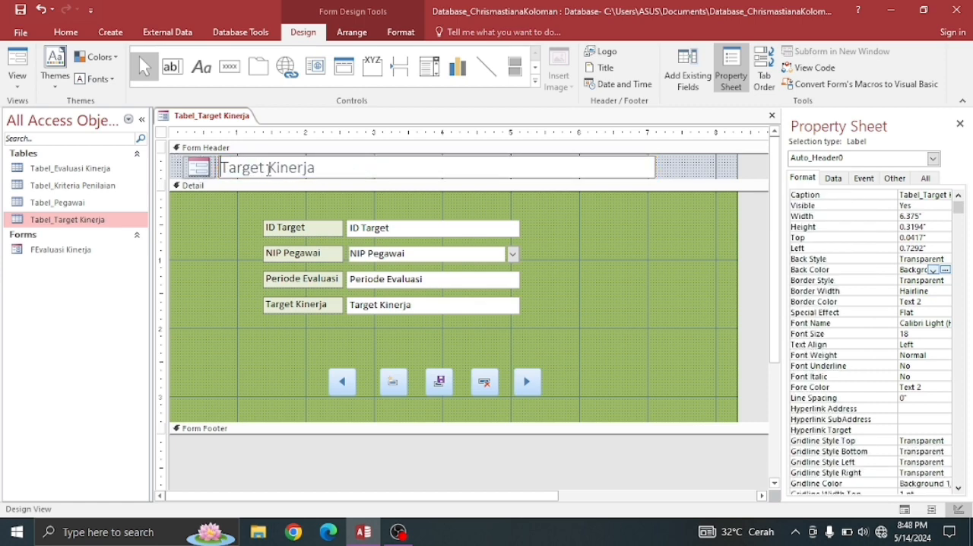
pyautogui.write('F')
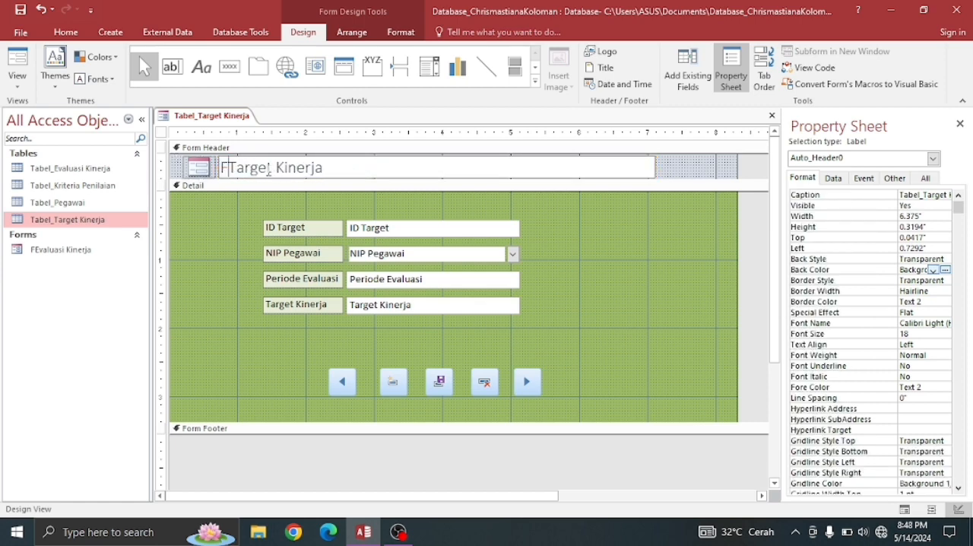
pyautogui.write('o')
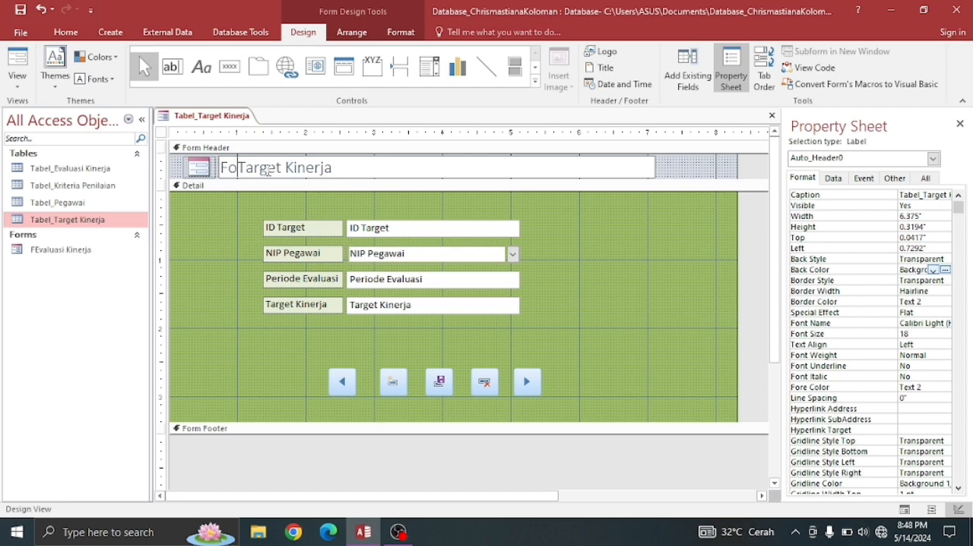
pyautogui.write('rm')
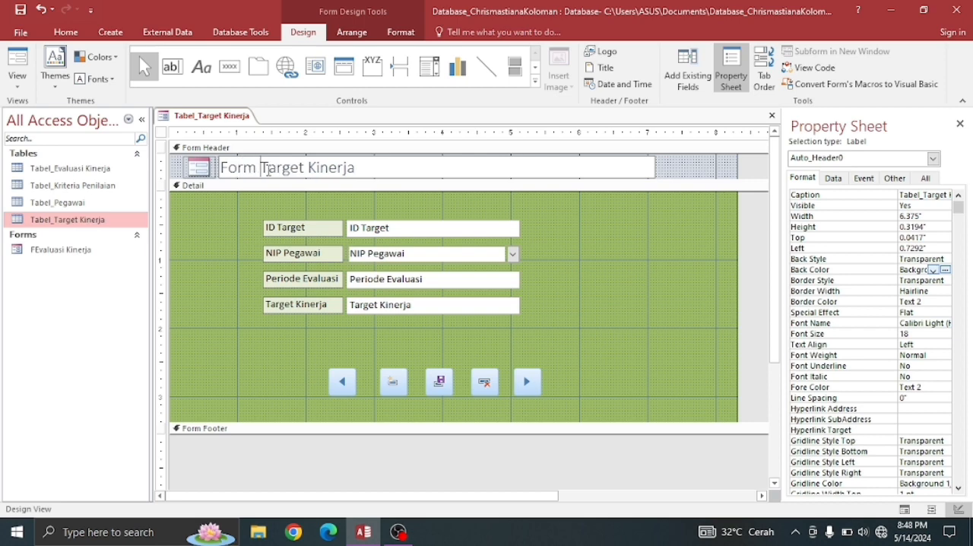
pyautogui.click(435, 175)
# - Save the form under the name "FTarget Kinerja" and close it
pyautogui.rightClick(201, 118)
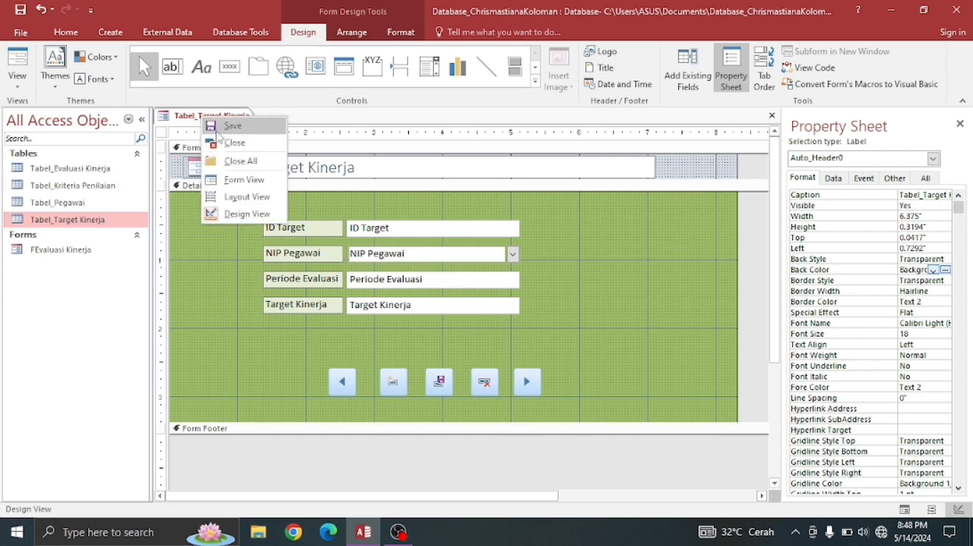
pyautogui.click(223, 126)
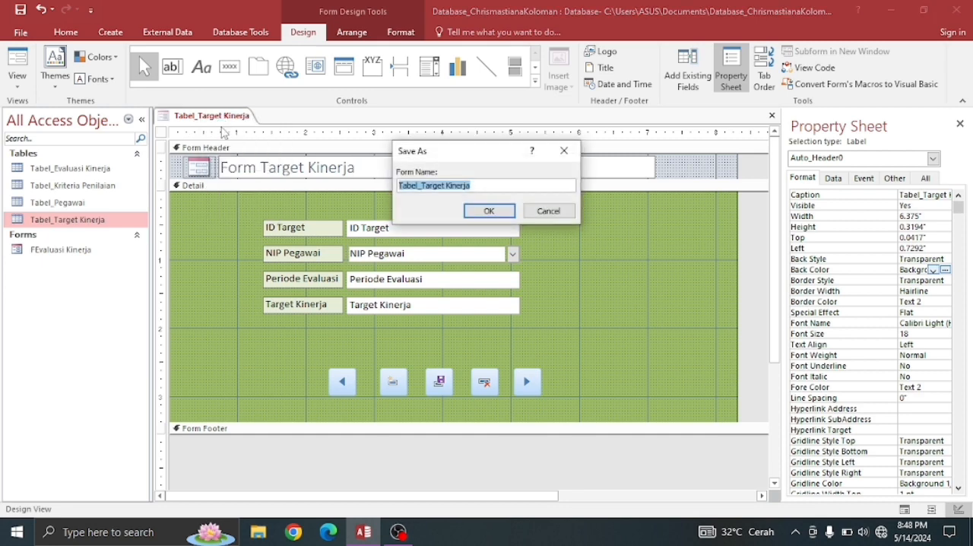
pyautogui.click(423, 185)
pyautogui.press('BackSpace')
pyautogui.press('BackSpace')
pyautogui.press('BackSpace')
pyautogui.press('BackSpace')
pyautogui.press('BackSpace')
pyautogui.press('BackSpace')
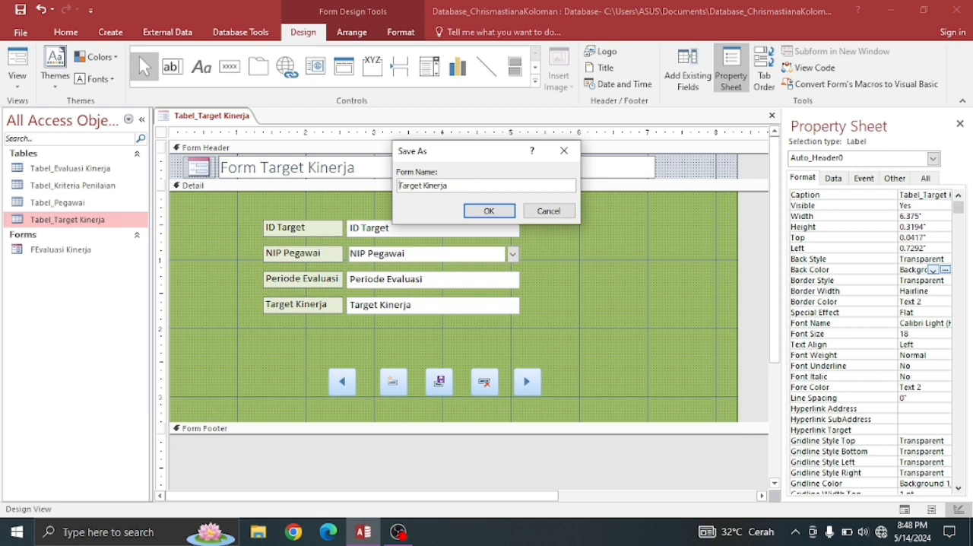
pyautogui.write('F')
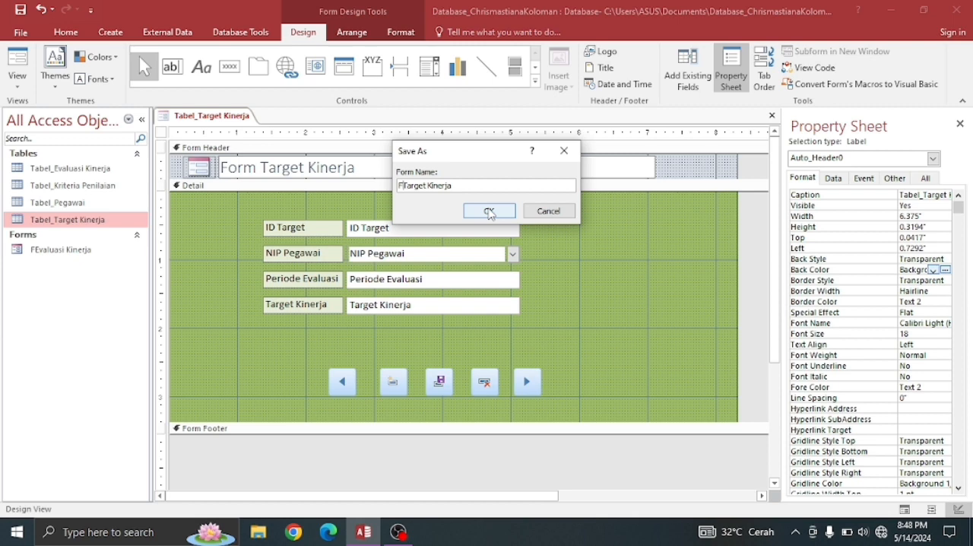
pyautogui.click(490, 211)
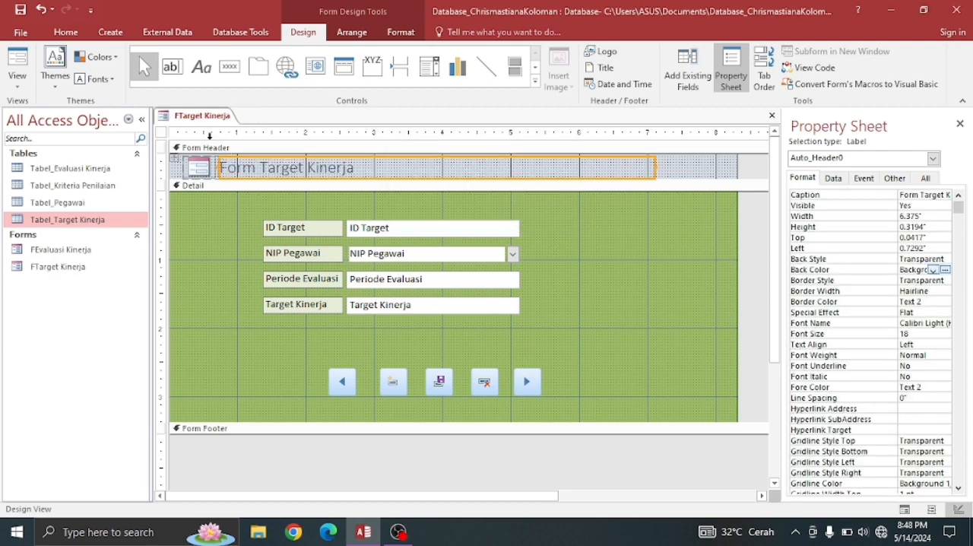
pyautogui.rightClick(200, 124)
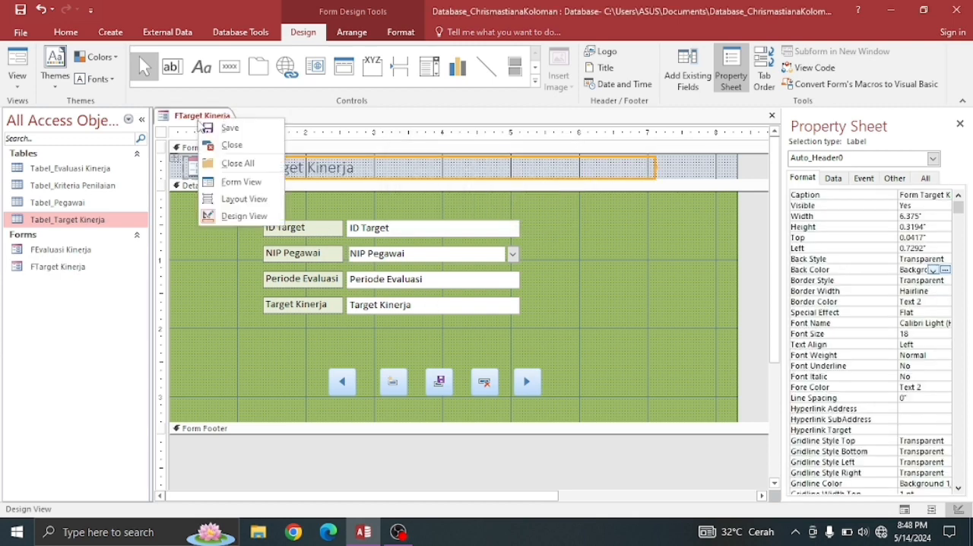
pyautogui.click(211, 145)
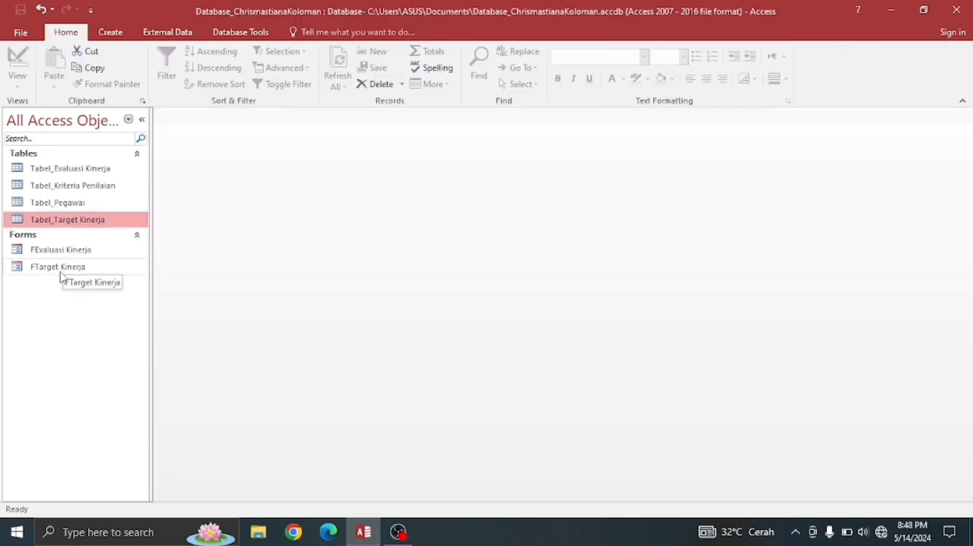
# - Open FTarget Kinerja in Form View, check its NIP Pegawai drop-down, and close the form
pyautogui.click(65, 270)
pyautogui.doubleClick(65, 270)
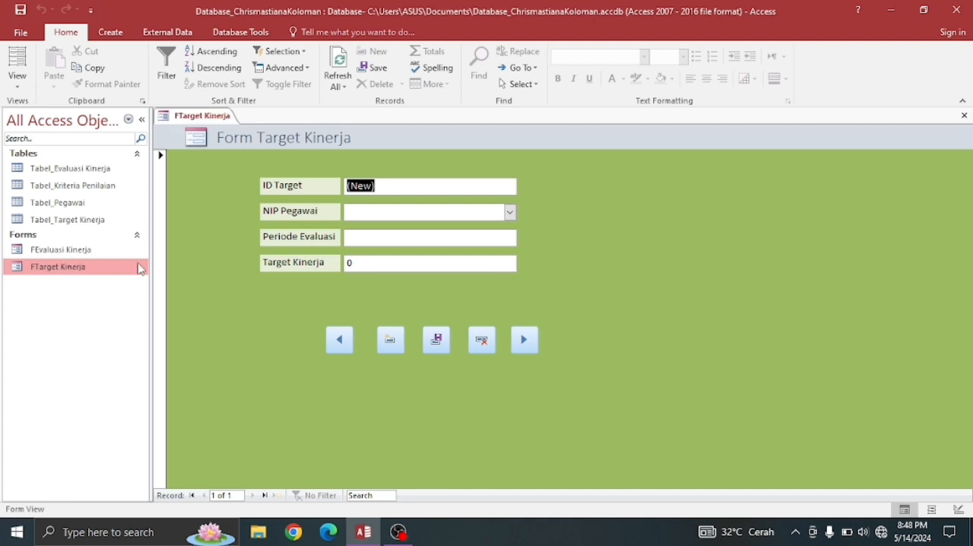
pyautogui.click(512, 212)
pyautogui.click(512, 212)
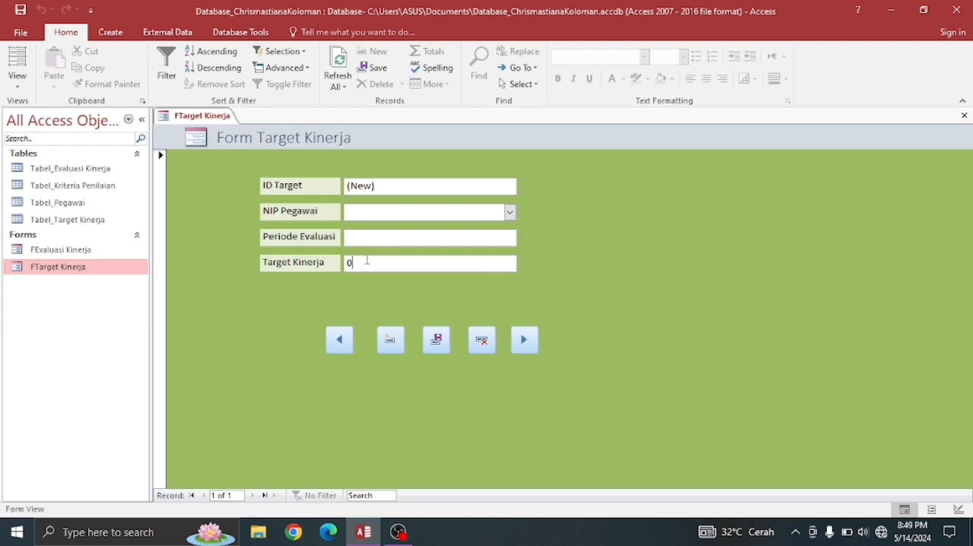
pyautogui.rightClick(177, 124)
pyautogui.click(216, 142)
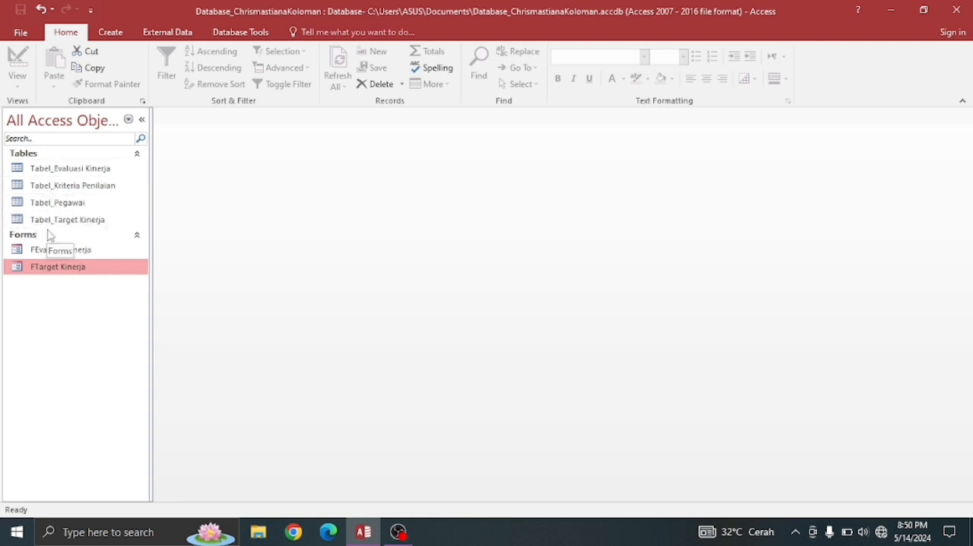
# - Create a new query in Design View containing Tabel_Pegawai, Tabel_Evaluasi Kinerja, Tabel_Kriteria Penilaian and Tabel_Target Kinerja
pyautogui.click(79, 170)
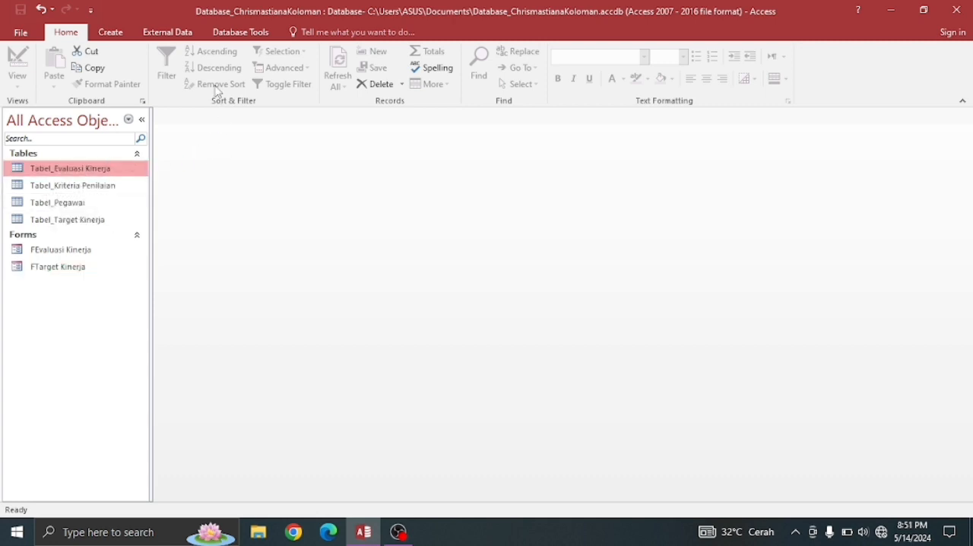
pyautogui.click(121, 36)
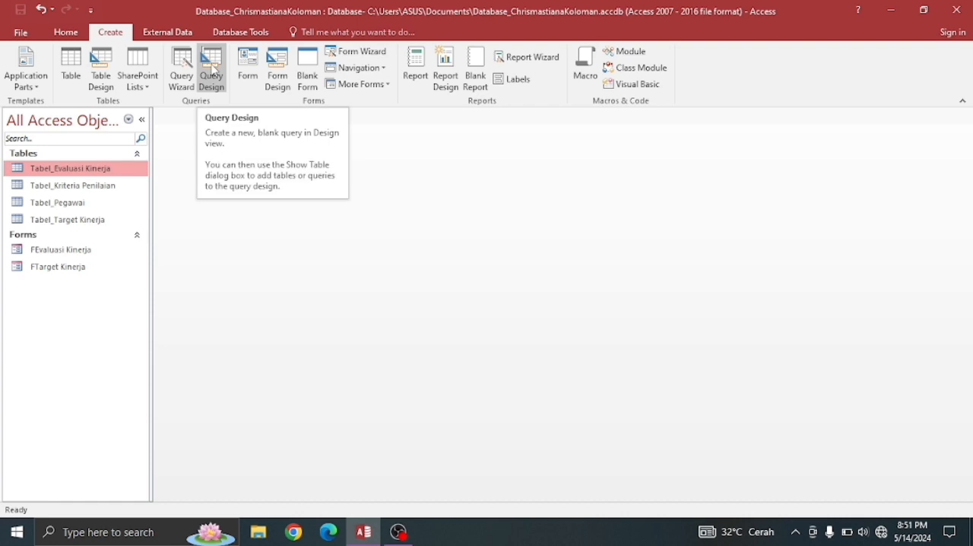
pyautogui.click(213, 72)
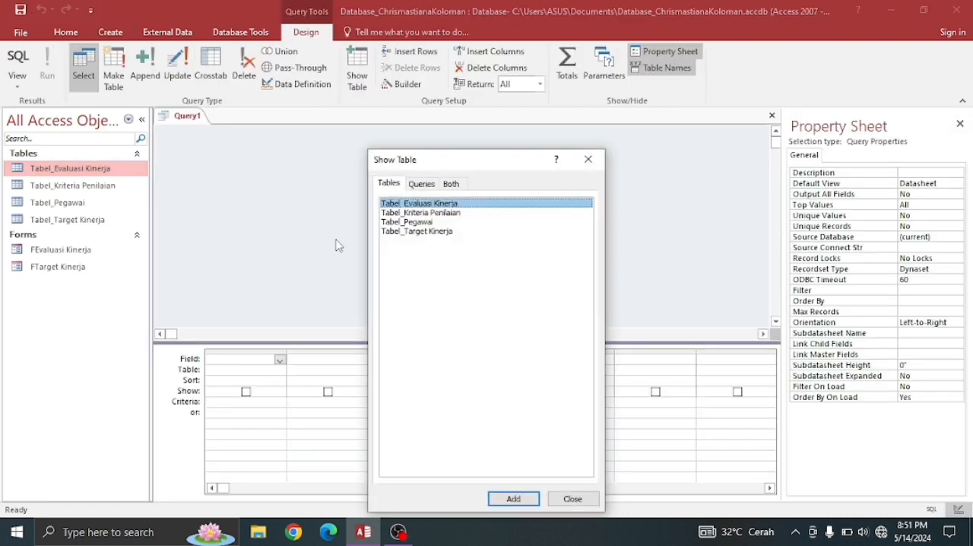
pyautogui.click(423, 222)
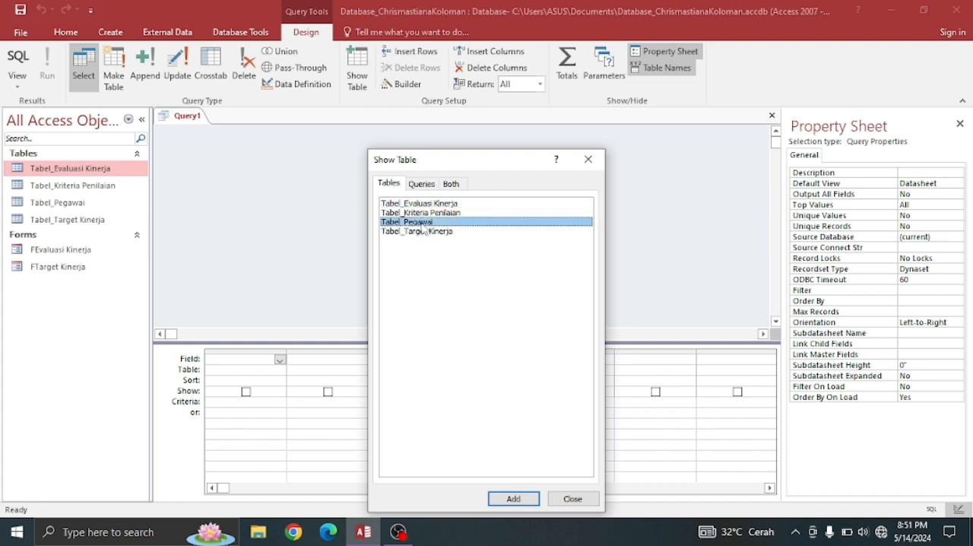
pyautogui.click(536, 500)
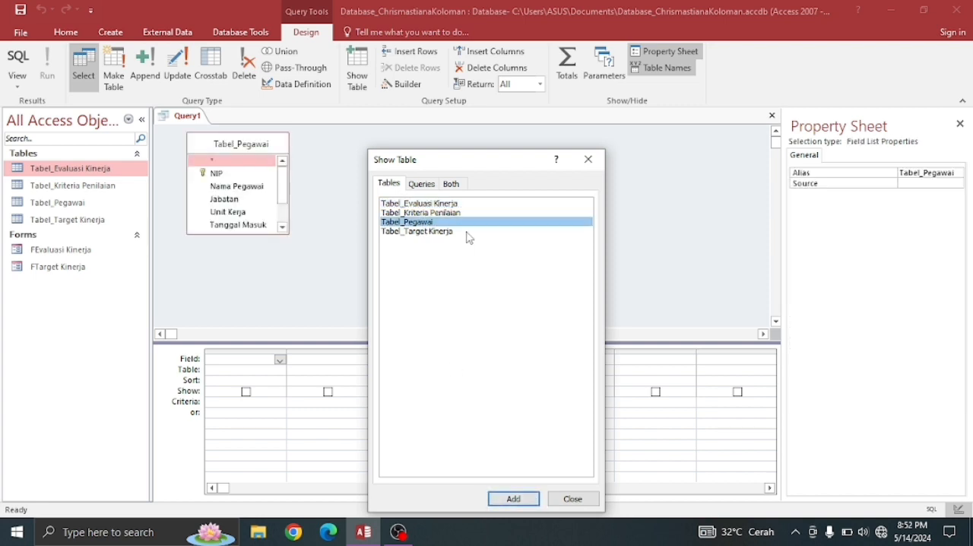
pyautogui.click(439, 205)
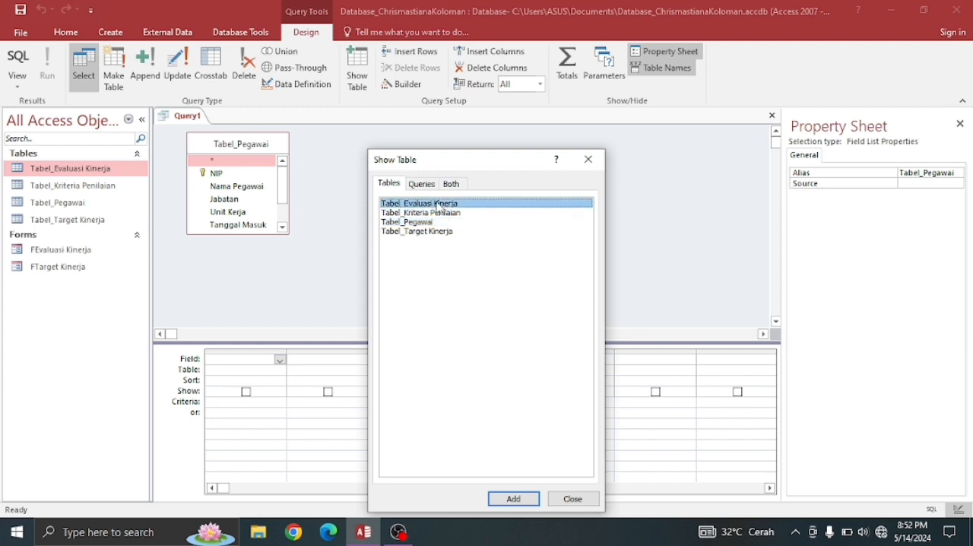
pyautogui.click(511, 498)
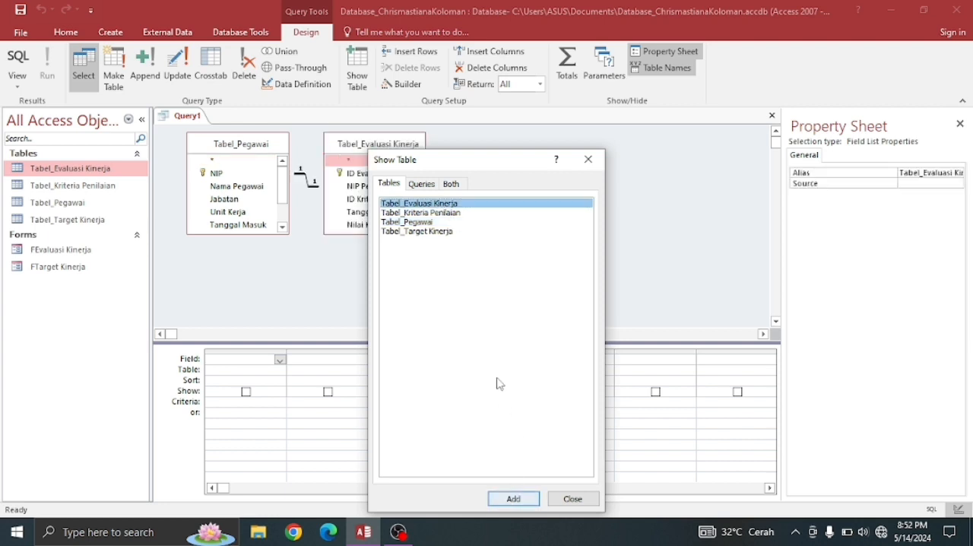
pyautogui.click(421, 214)
pyautogui.click(506, 501)
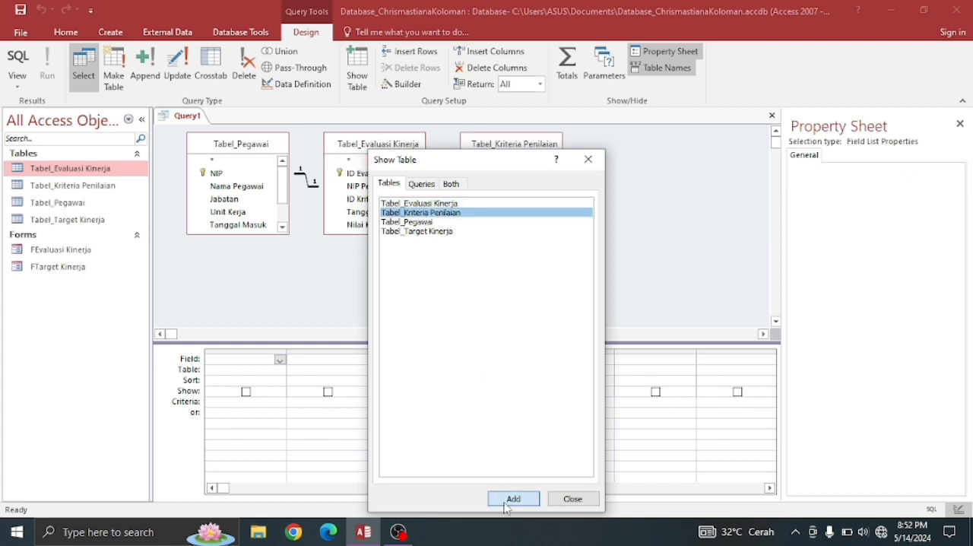
pyautogui.click(426, 232)
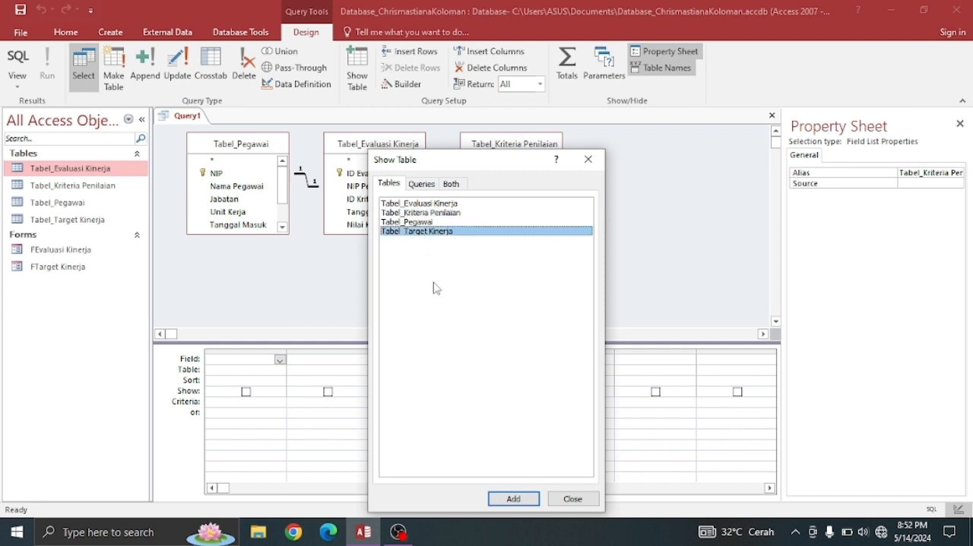
pyautogui.click(514, 498)
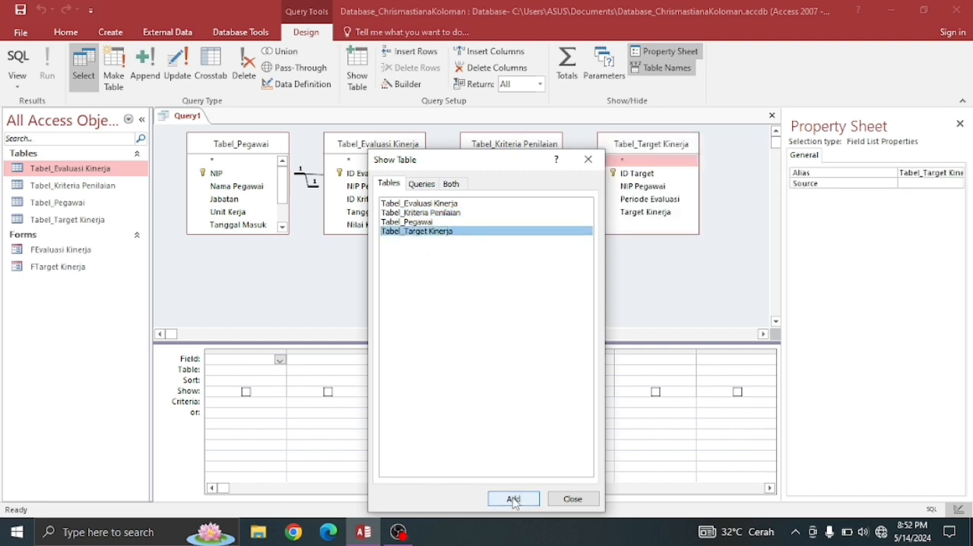
pyautogui.click(570, 500)
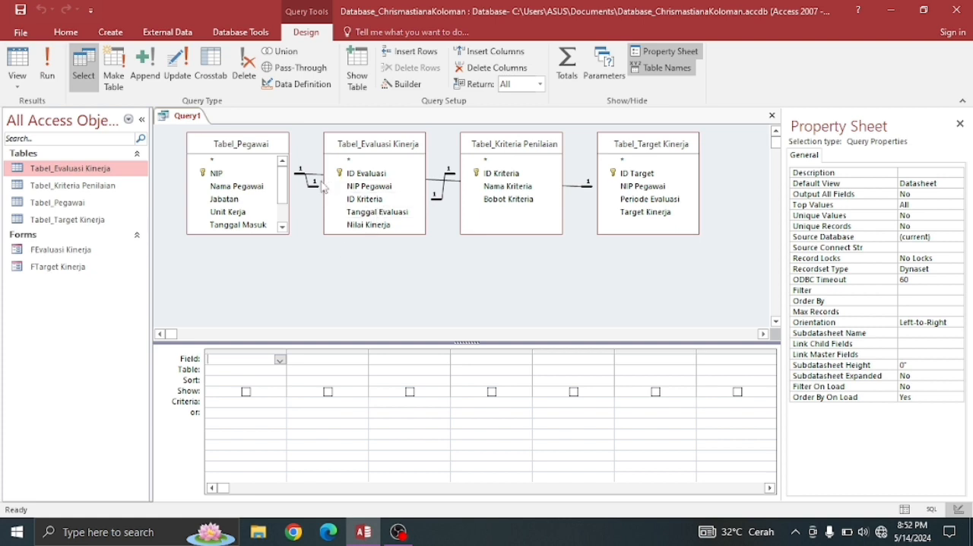
# - Add the NIP, Nama Pegawai, Jabatan and Unit Kerja fields from Tabel_Pegawai to the query grid
pyautogui.click(244, 180)
pyautogui.doubleClick(244, 180)
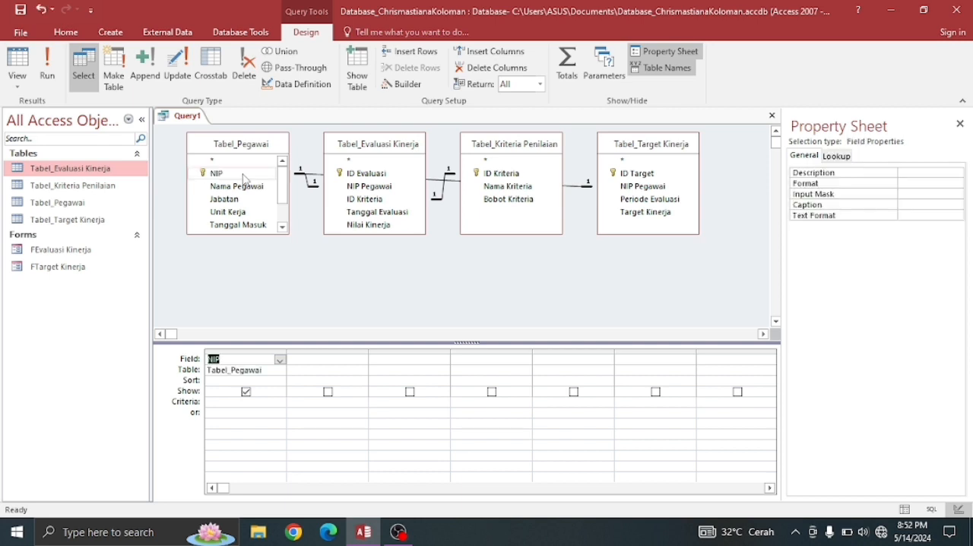
pyautogui.click(243, 180)
pyautogui.doubleClick(236, 186)
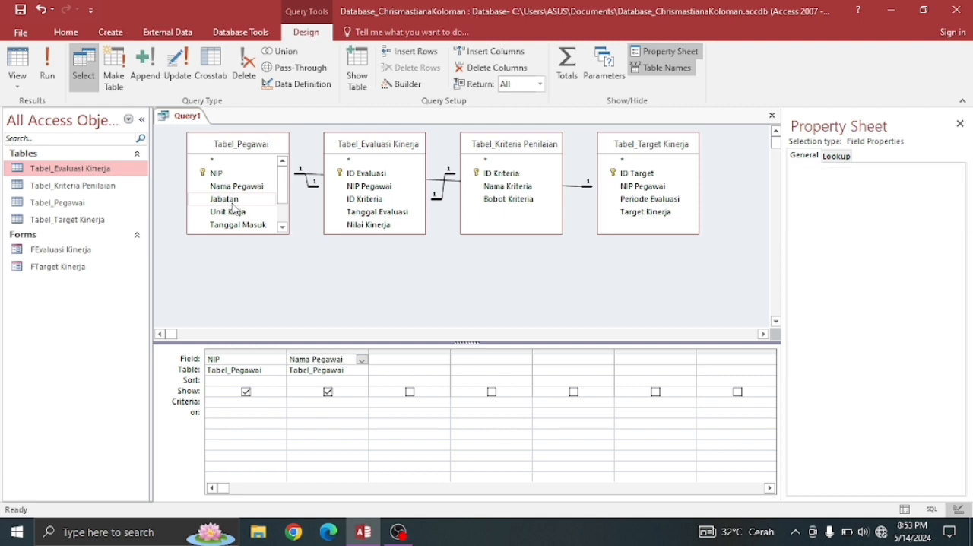
pyautogui.doubleClick(233, 201)
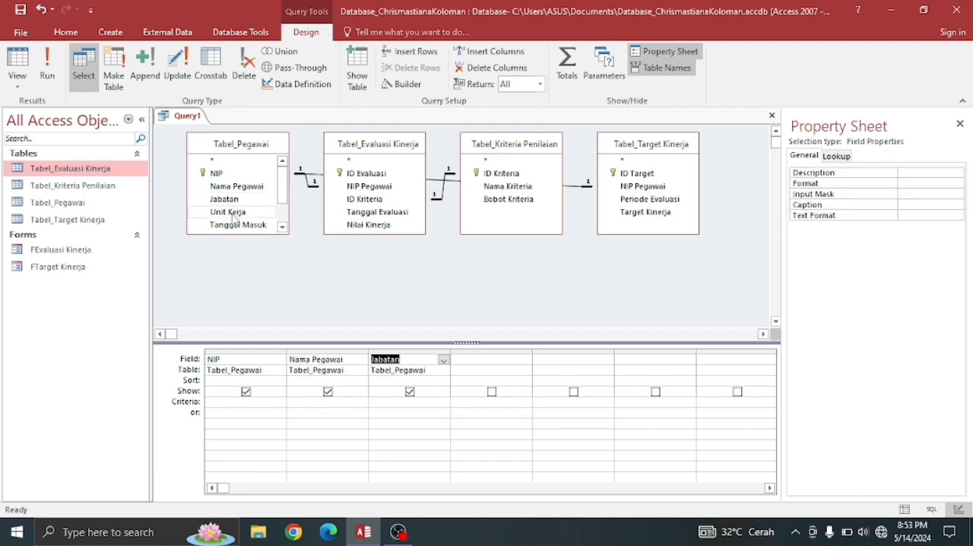
pyautogui.doubleClick(234, 213)
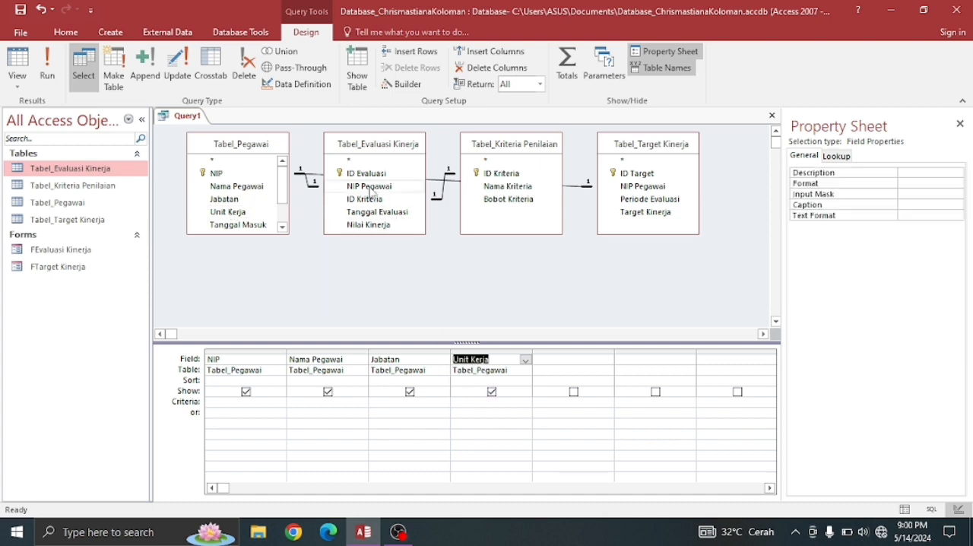
# - Add the NIP Pegawai, Tanggal Evaluasi and Nilai Kinerja fields from Tabel_Evaluasi Kinerja to the query grid
pyautogui.click(370, 187)
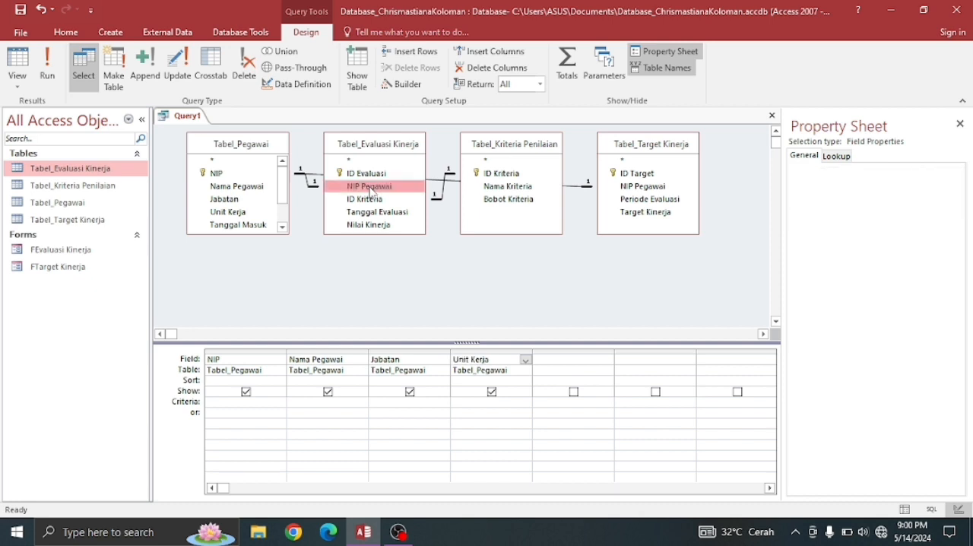
pyautogui.doubleClick(370, 187)
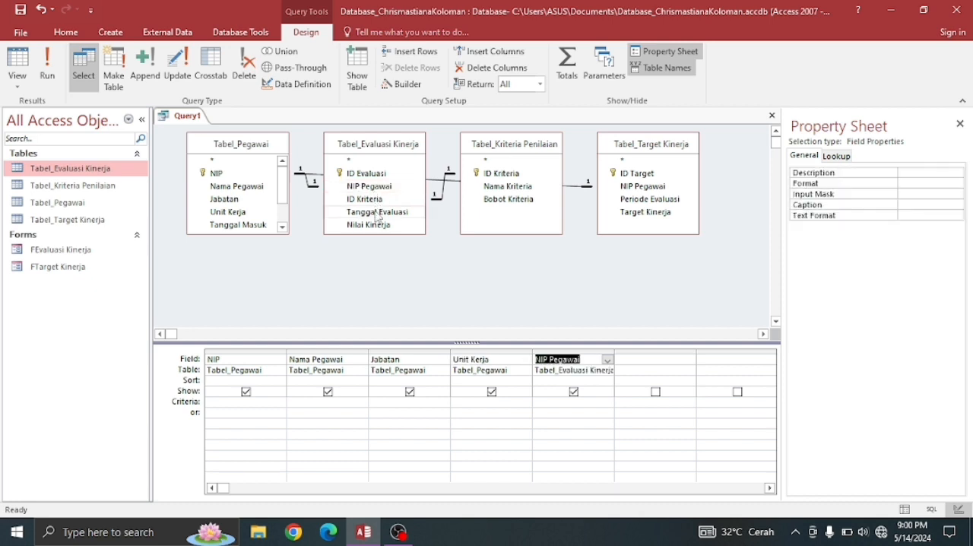
pyautogui.doubleClick(377, 213)
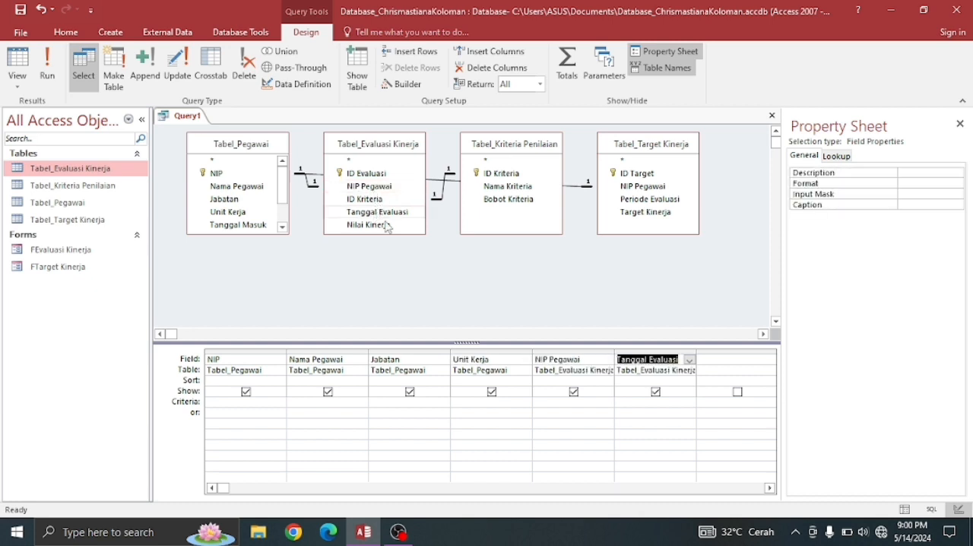
pyautogui.click(393, 227)
pyautogui.doubleClick(393, 227)
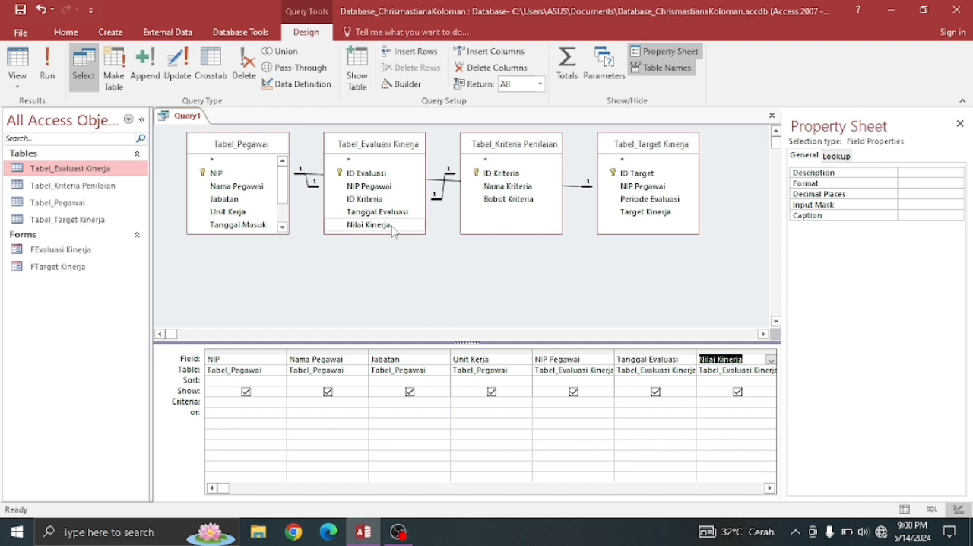
# - Add the Nama Kriteria and Bobot Kriteria fields from Tabel_Kriteria Penilaian to the query grid
pyautogui.click(476, 164)
pyautogui.click(505, 188)
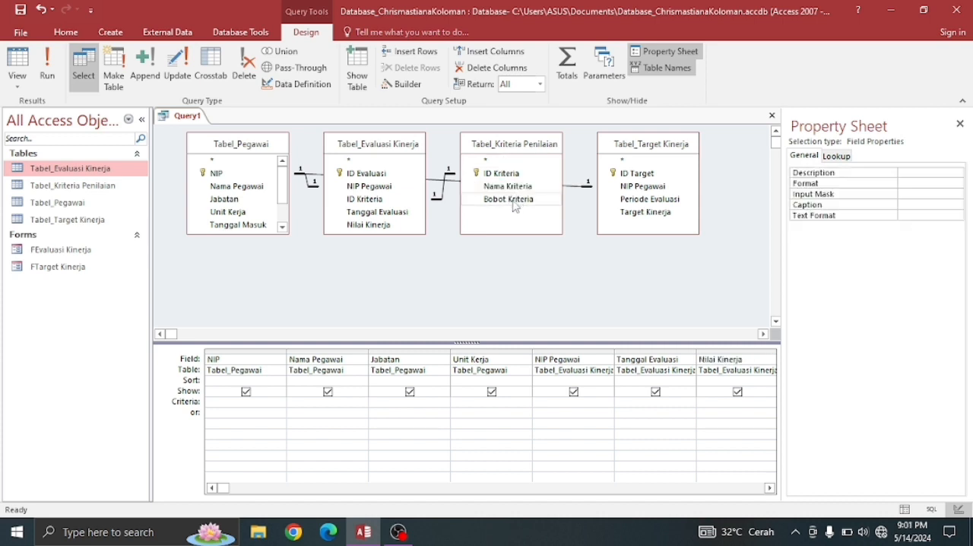
pyautogui.doubleClick(513, 201)
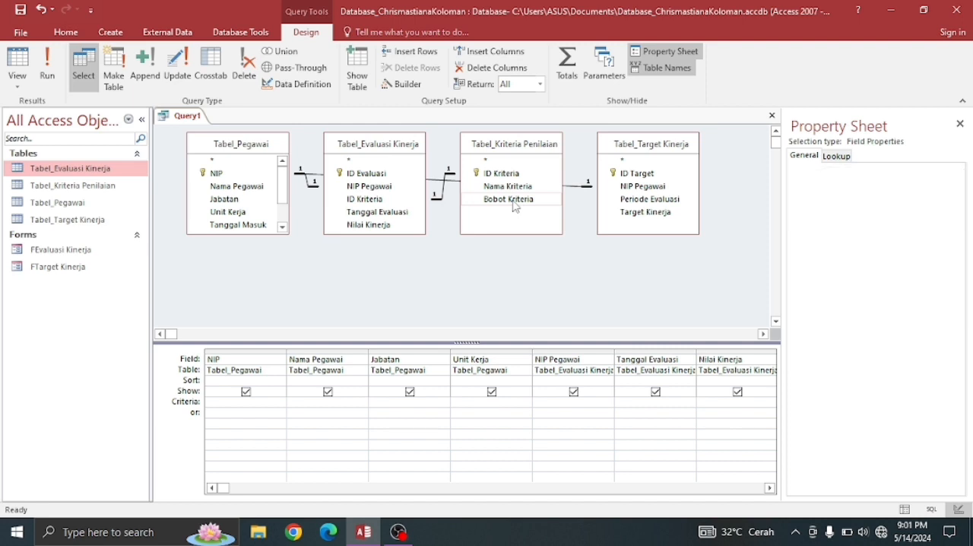
# - Add the NIP Pegawai, Periode Evaluasi and Target Kinerja fields from Tabel_Target Kinerja to the query grid
pyautogui.click(770, 488)
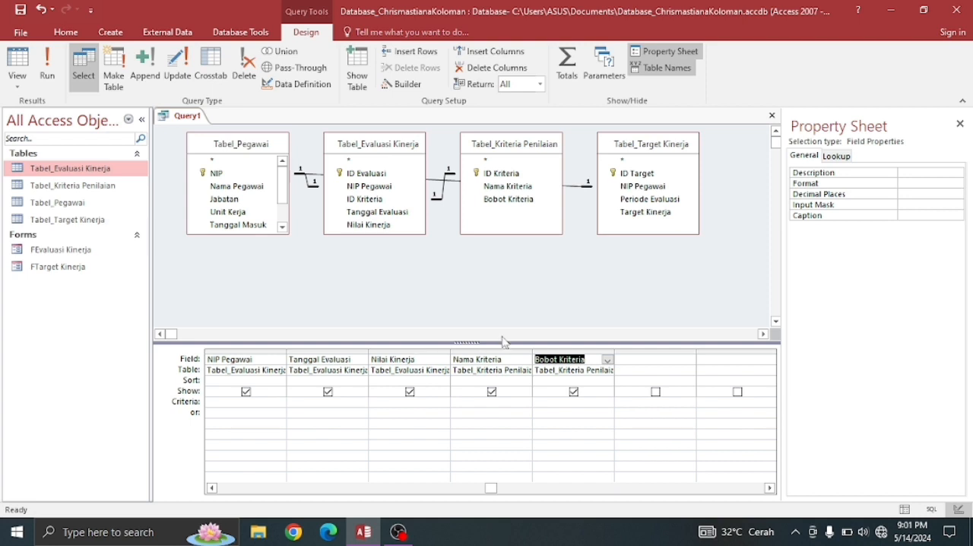
pyautogui.click(638, 190)
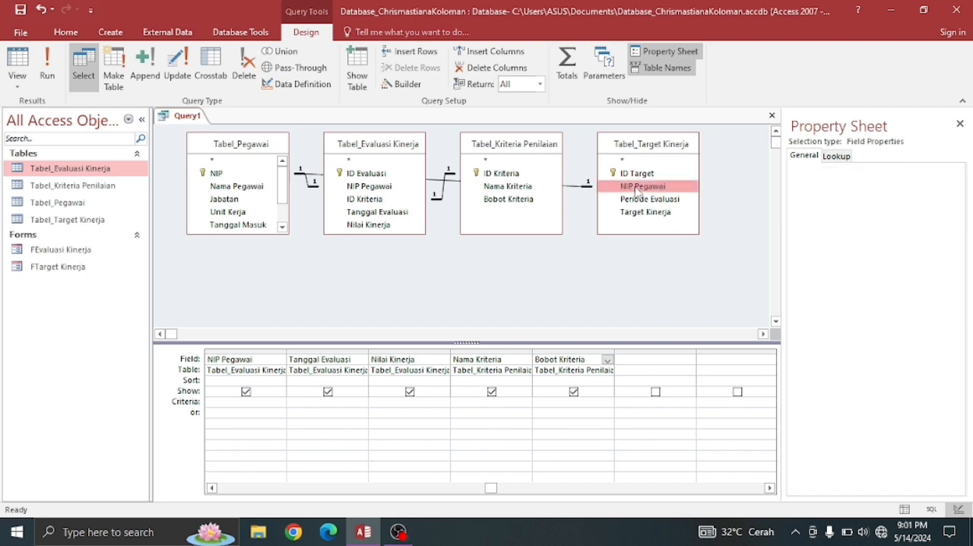
pyautogui.doubleClick(638, 190)
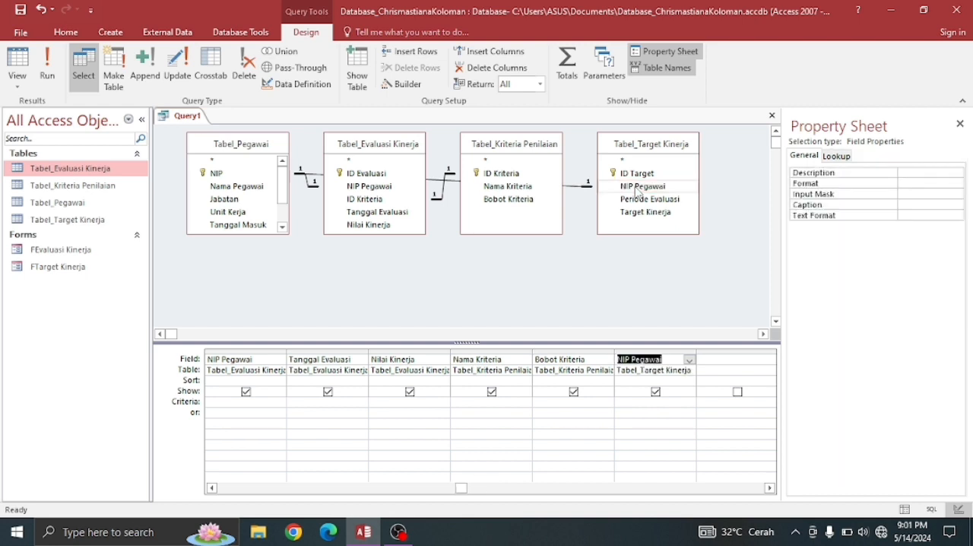
pyautogui.click(647, 201)
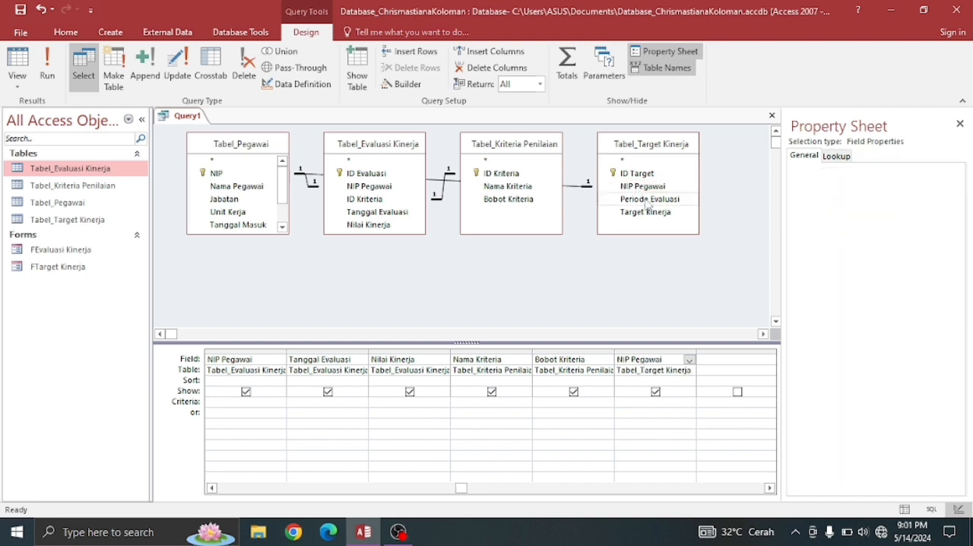
pyautogui.doubleClick(648, 201)
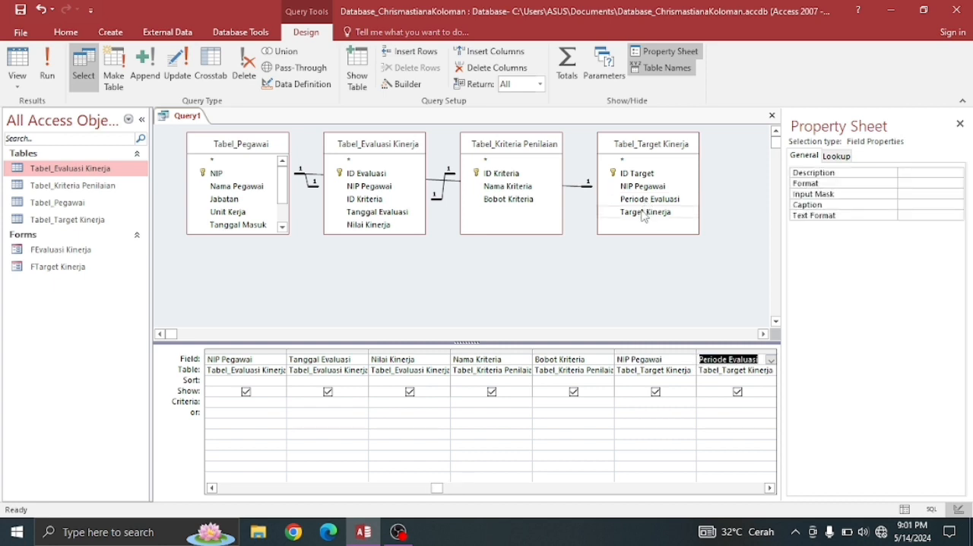
pyautogui.click(643, 213)
pyautogui.doubleClick(643, 213)
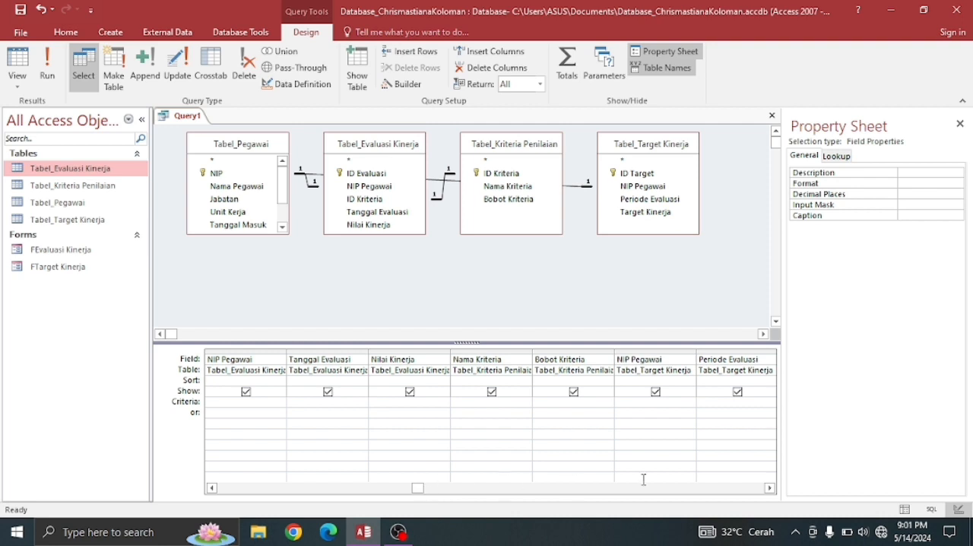
pyautogui.click(770, 489)
pyautogui.click(770, 488)
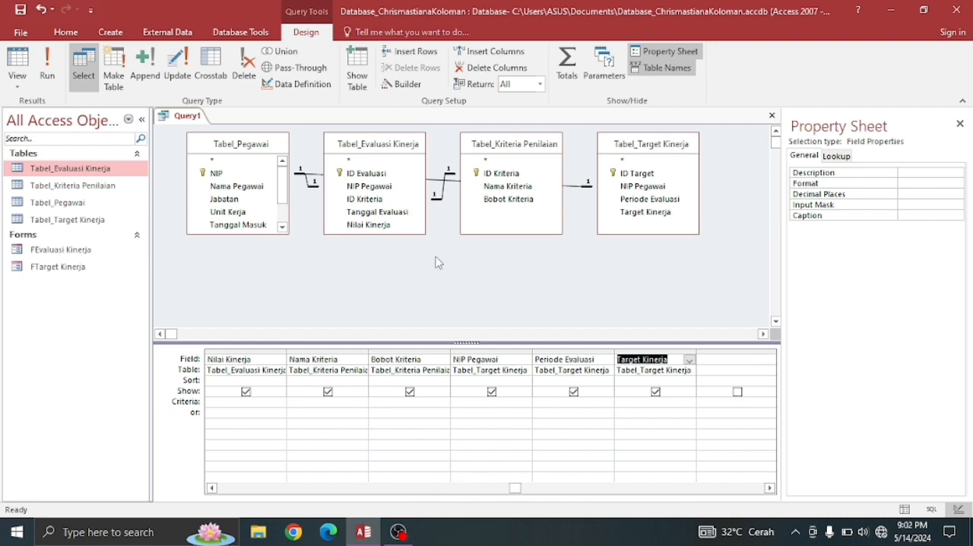
# - Save the query under the default name Query1 and close it
pyautogui.rightClick(197, 118)
pyautogui.click(222, 125)
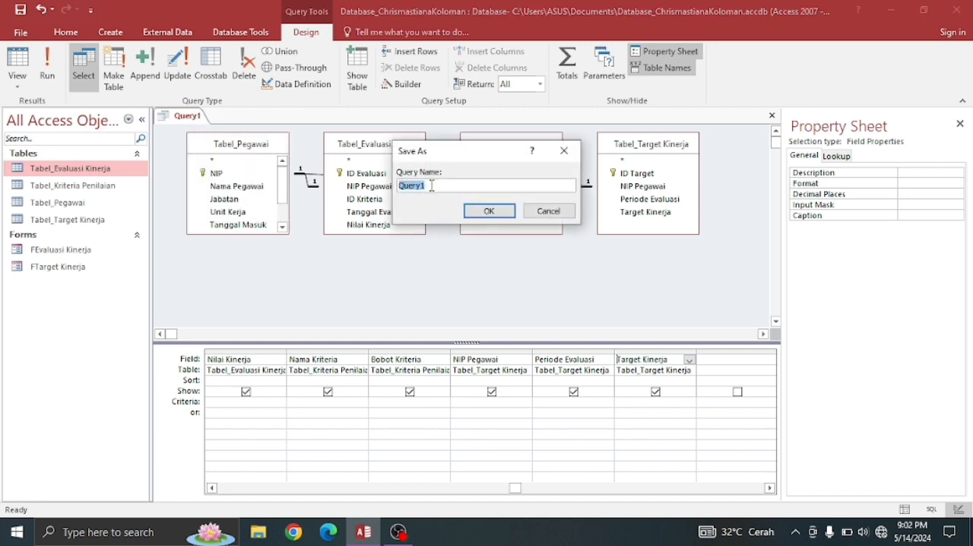
pyautogui.click(490, 211)
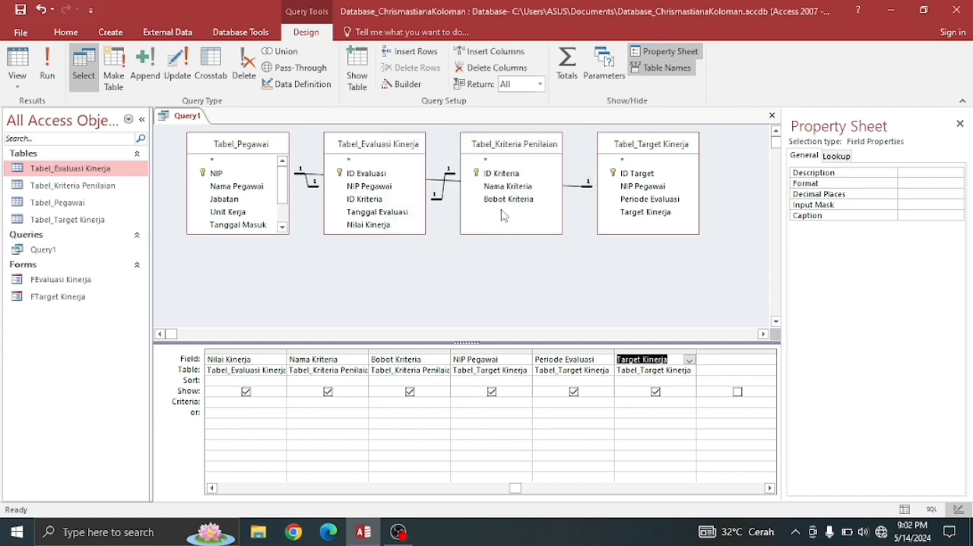
pyautogui.rightClick(193, 118)
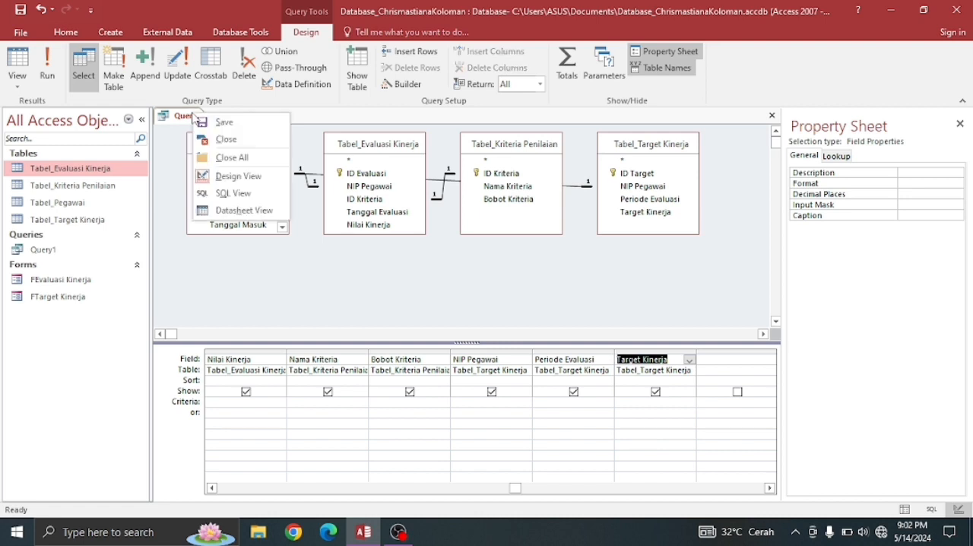
pyautogui.click(217, 141)
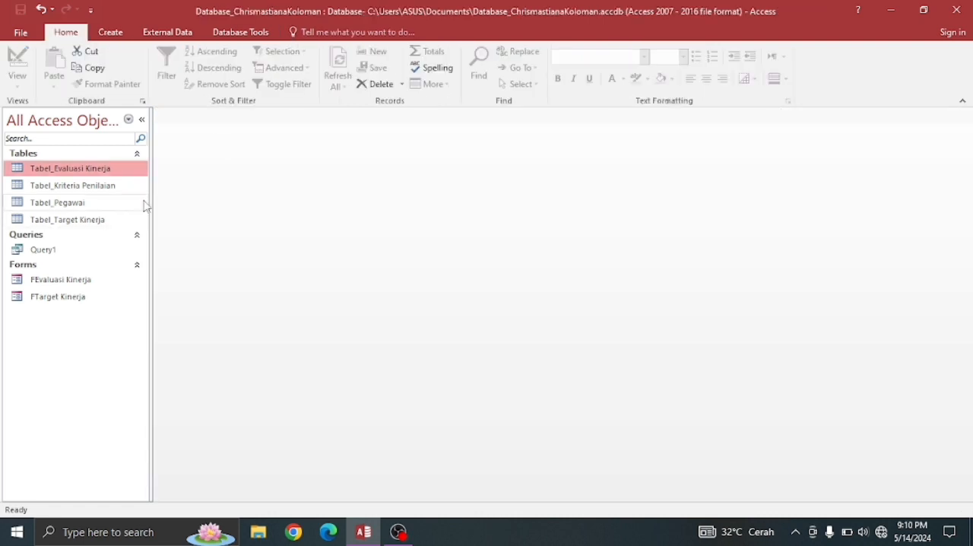
# - Open Query1 in Datasheet View to check its combined field columns, and close it again
pyautogui.doubleClick(61, 255)
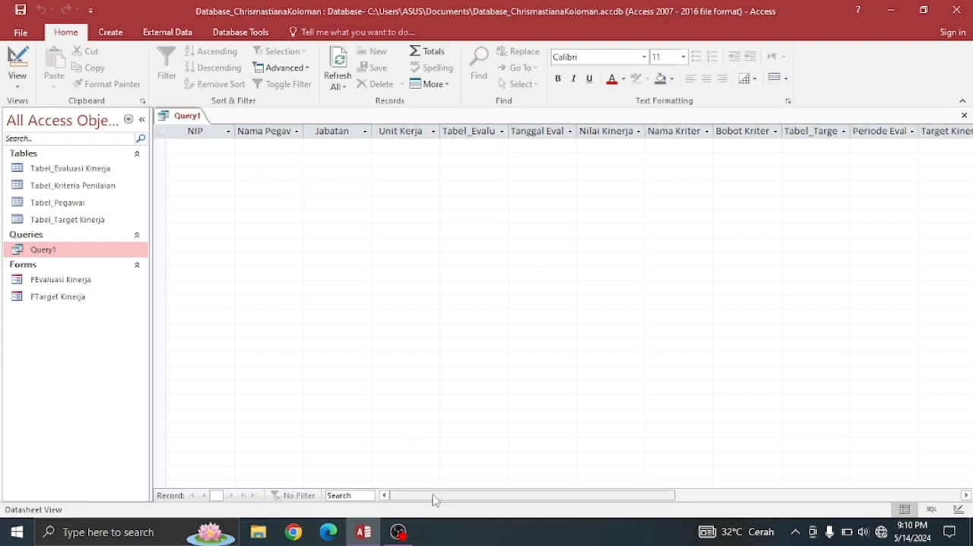
pyautogui.moveTo(432, 497); pyautogui.dragTo(365, 494)
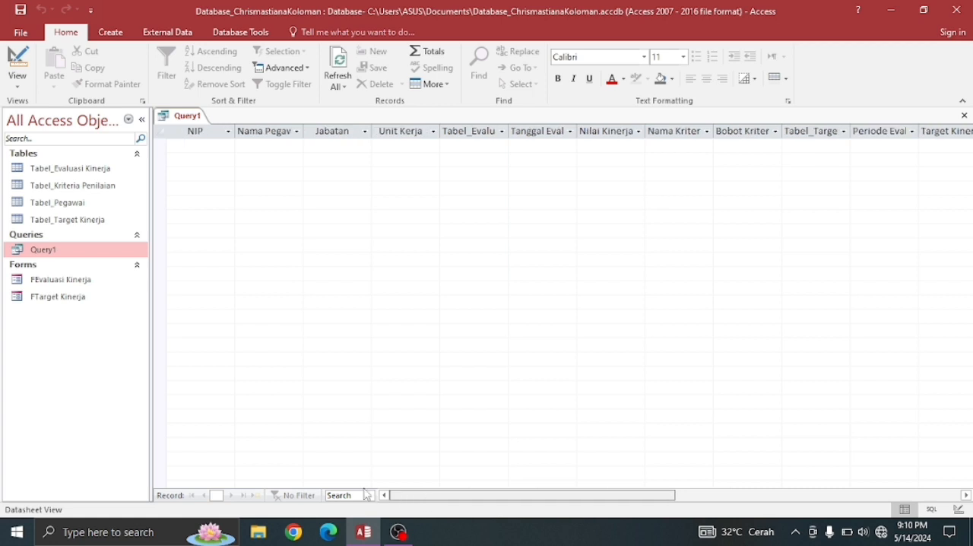
pyautogui.rightClick(179, 119)
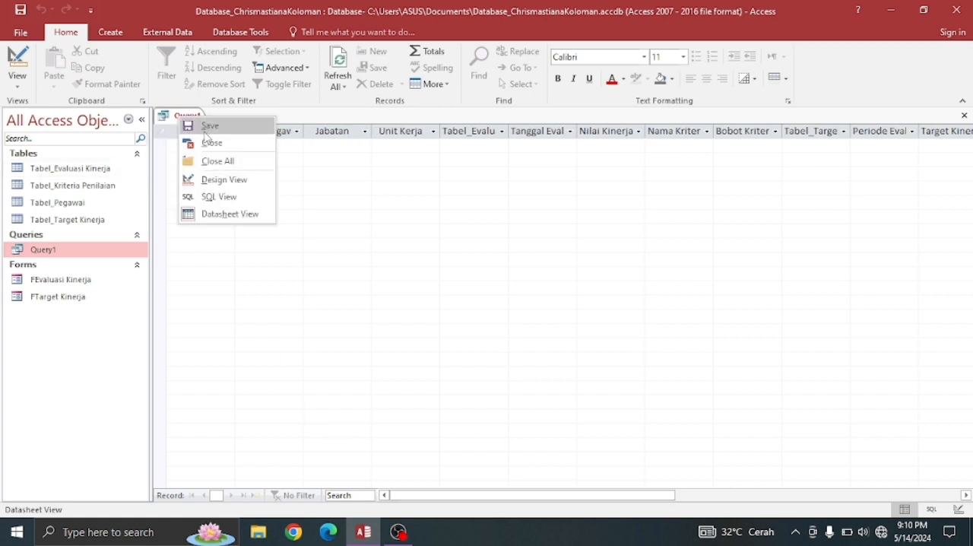
pyautogui.click(201, 141)
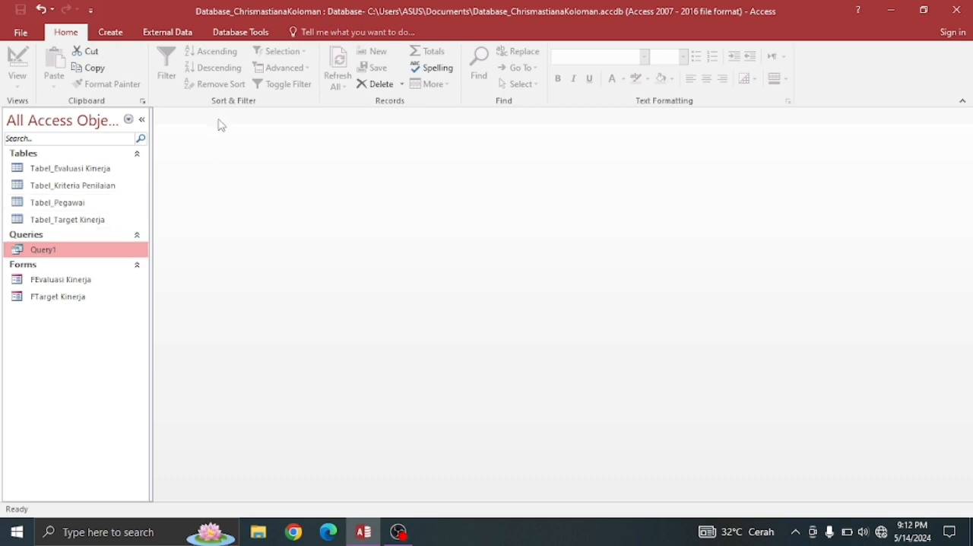
# - Create a basic report from Query1, switch it to Design View and close the Property Sheet
pyautogui.click(120, 34)
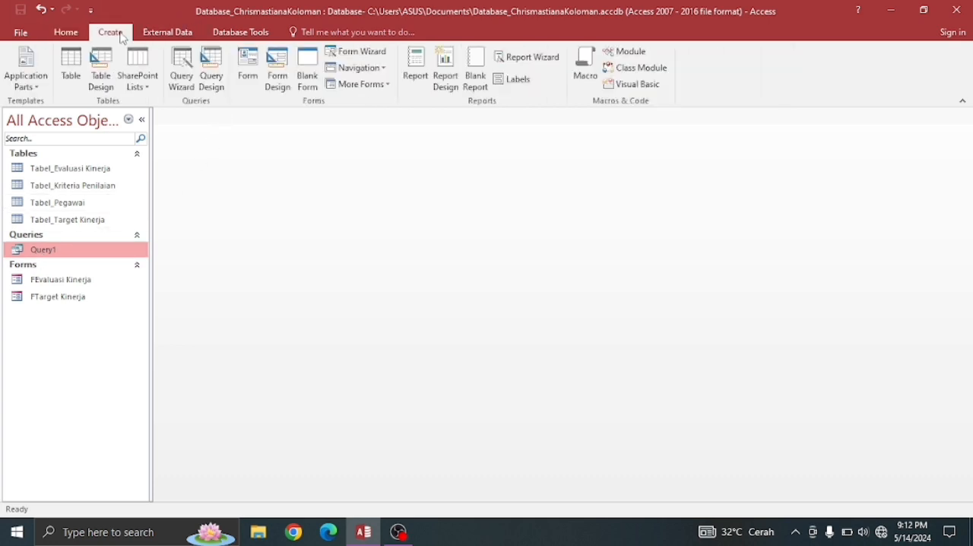
pyautogui.click(415, 69)
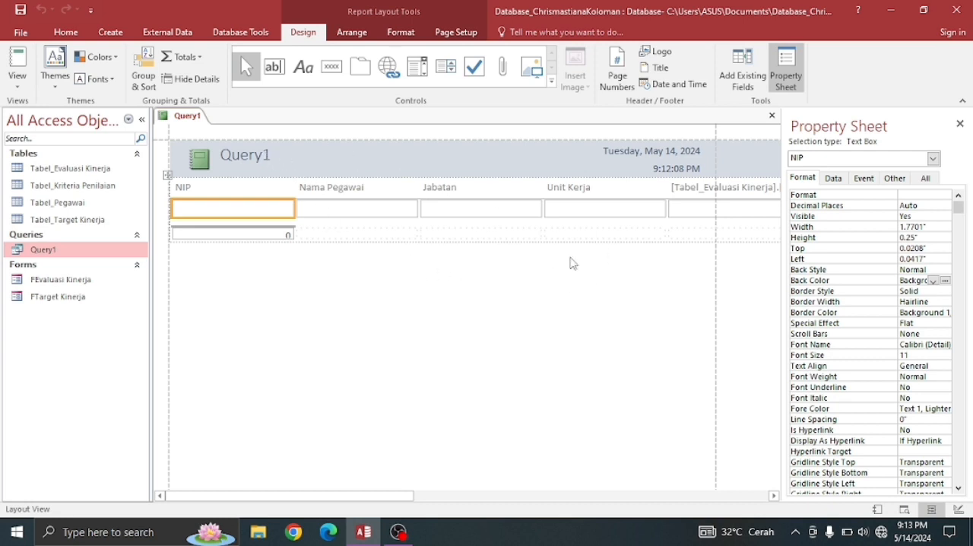
pyautogui.click(271, 296)
pyautogui.rightClick(271, 295)
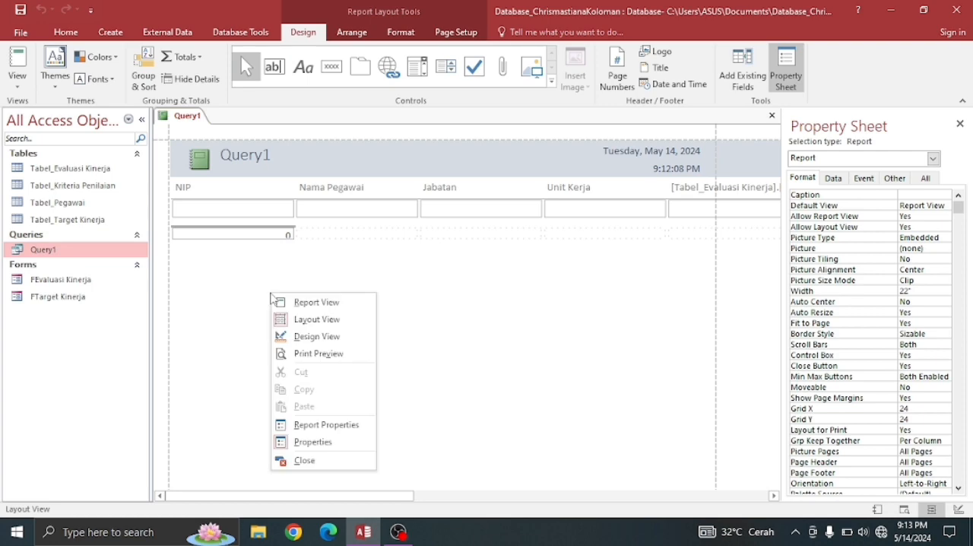
pyautogui.click(312, 337)
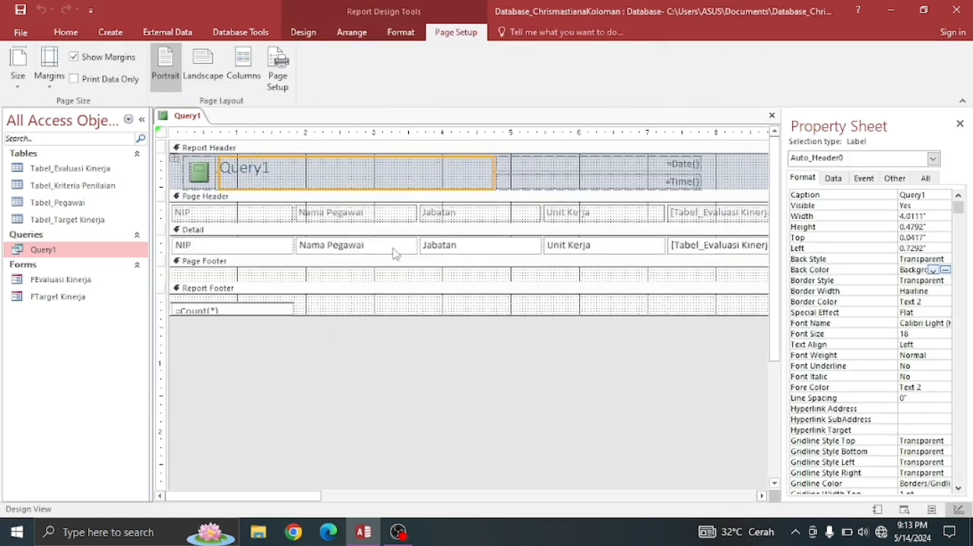
pyautogui.click(959, 123)
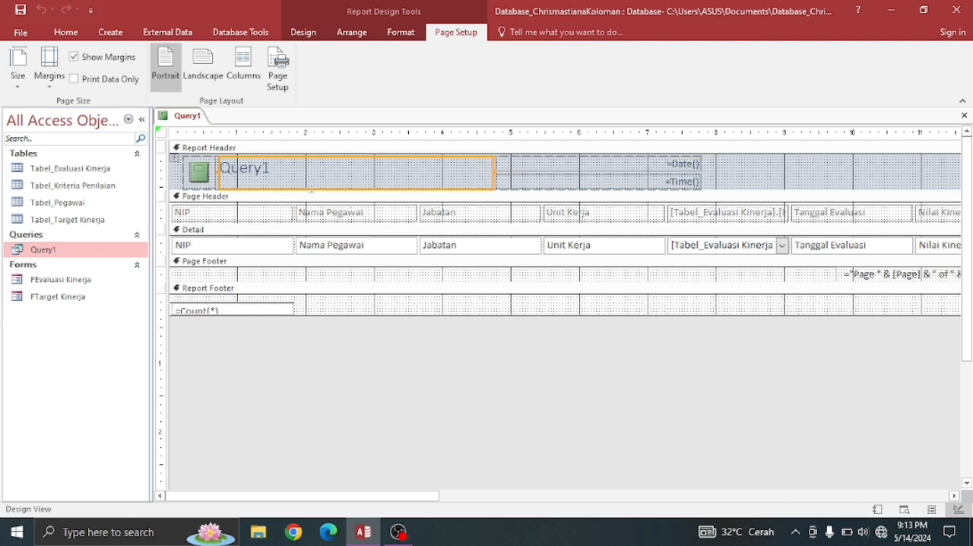
# - Change the title label in the report header to LAPORAN HASIL EVALUASI
pyautogui.click(267, 168)
pyautogui.press('BackSpace')
pyautogui.press('BackSpace')
pyautogui.press('BackSpace')
pyautogui.press('BackSpace')
pyautogui.press('BackSpace')
pyautogui.press('BackSpace')
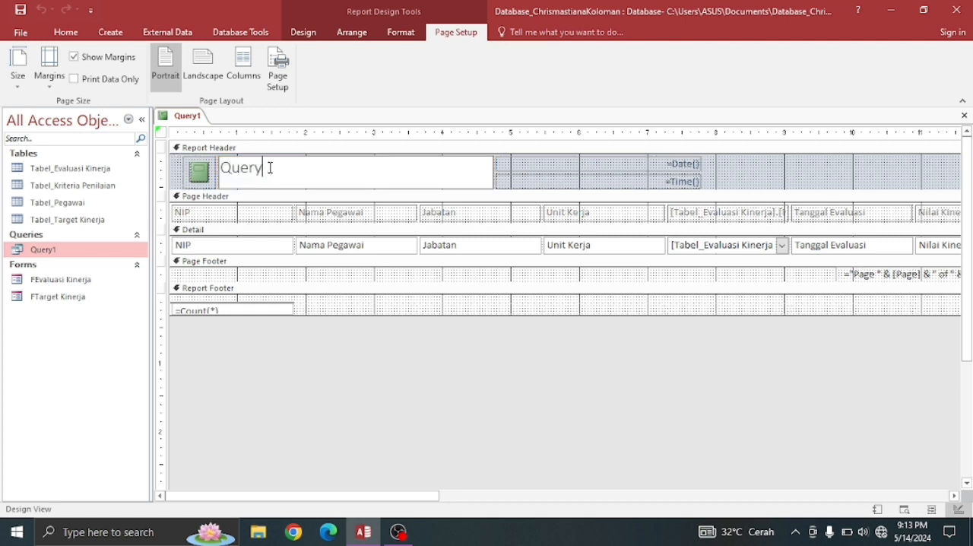
pyautogui.press('capslock')
pyautogui.write('LA')
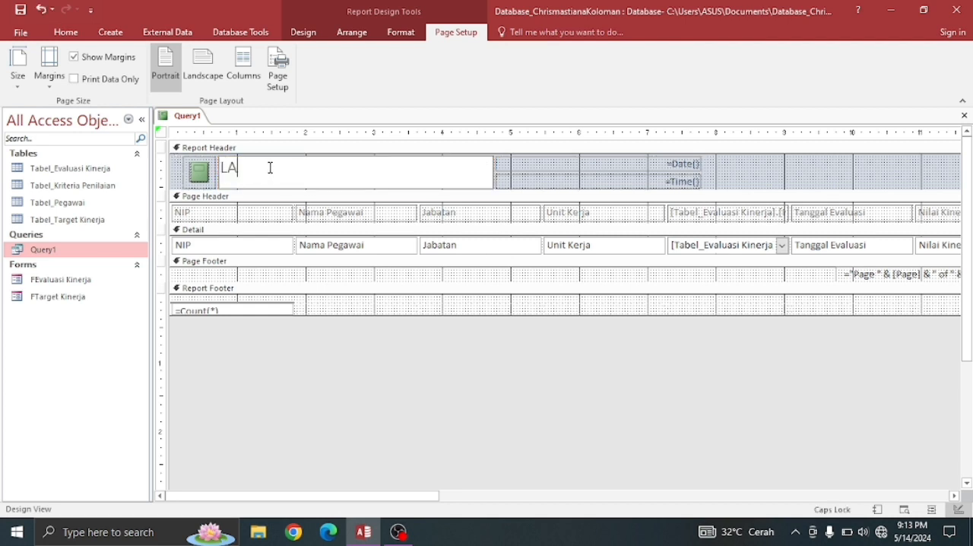
pyautogui.write('PORAN HASIL E')
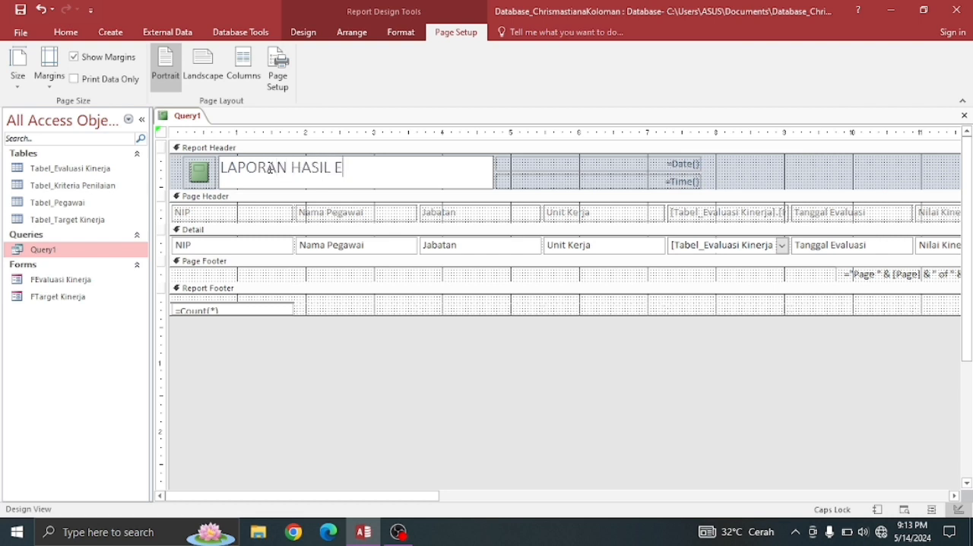
pyautogui.write('VALUASI')
pyautogui.click(289, 386)
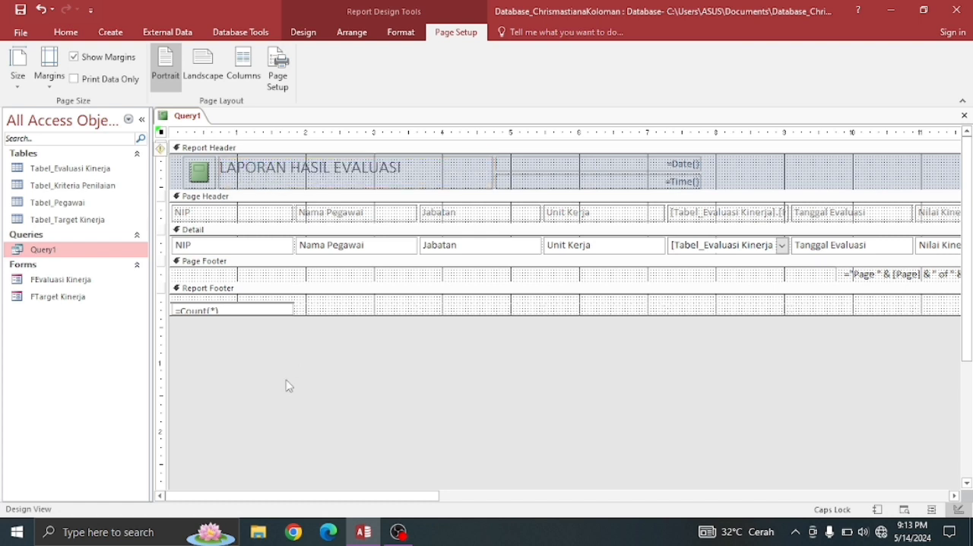
# - Save the report under the name LAPORAN and close it
pyautogui.rightClick(191, 120)
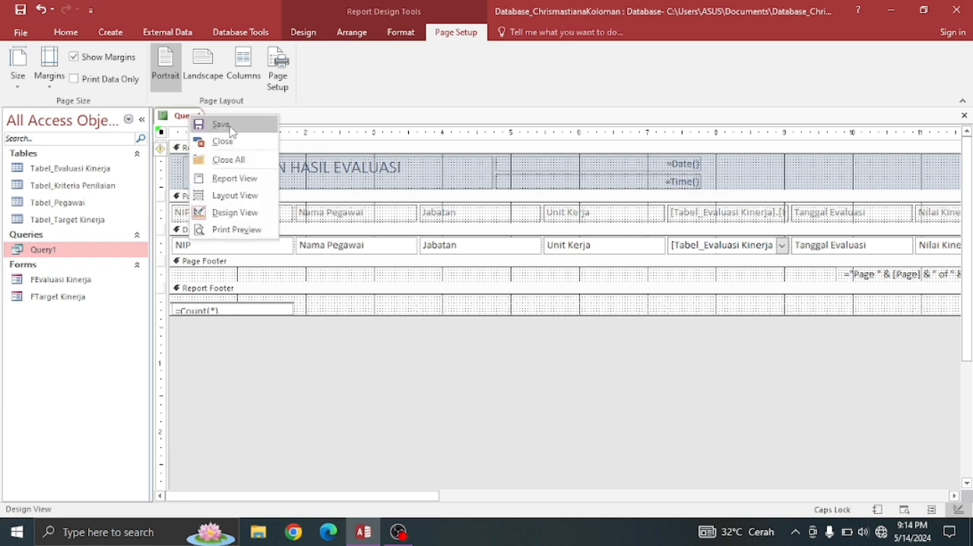
pyautogui.click(223, 123)
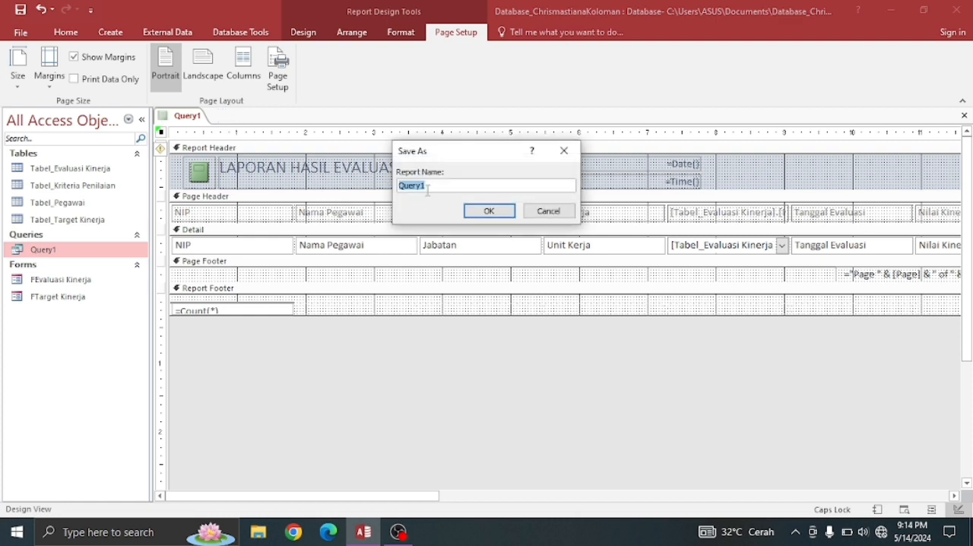
pyautogui.click(432, 185)
pyautogui.press('BackSpace')
pyautogui.click(491, 215)
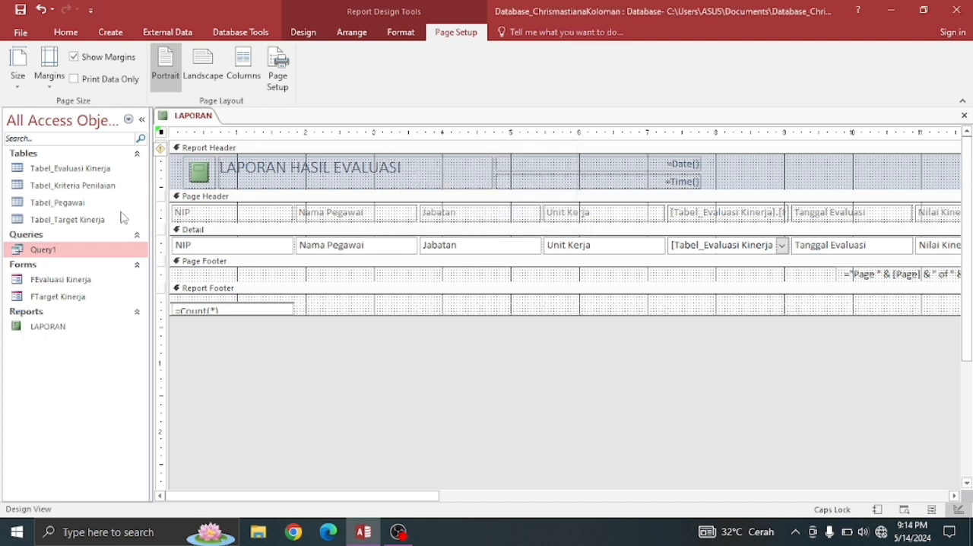
pyautogui.rightClick(181, 122)
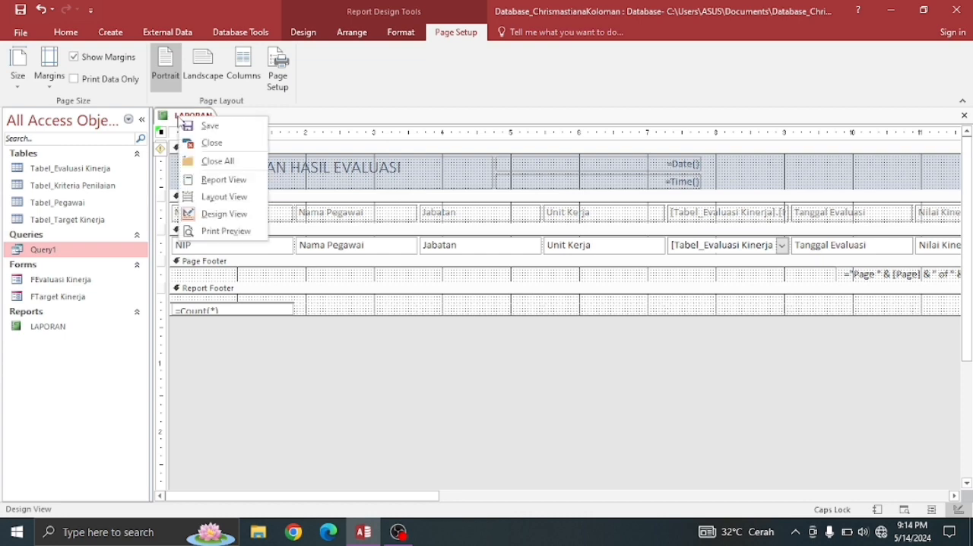
pyautogui.click(208, 141)
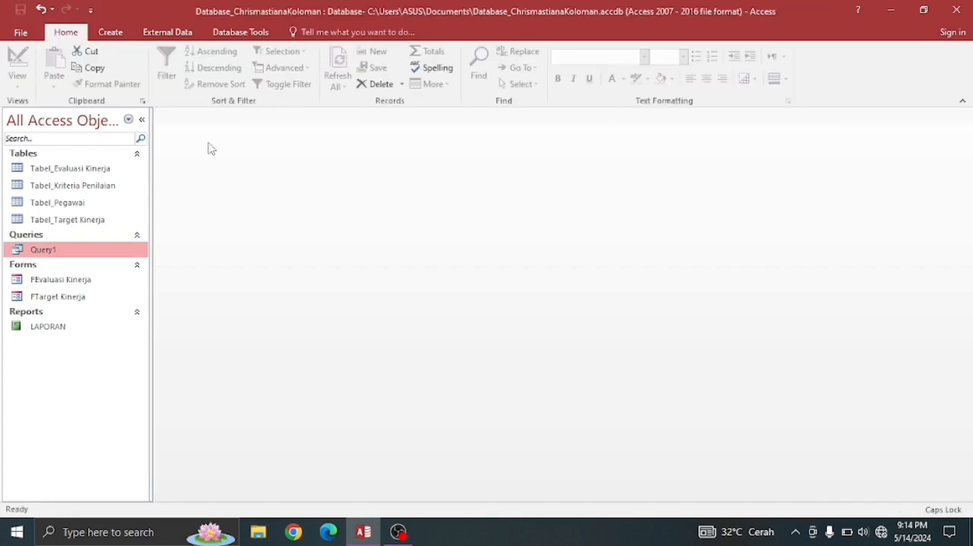
# - Open the LAPORAN report in Report View to check its title and columns, and close it
pyautogui.doubleClick(65, 328)
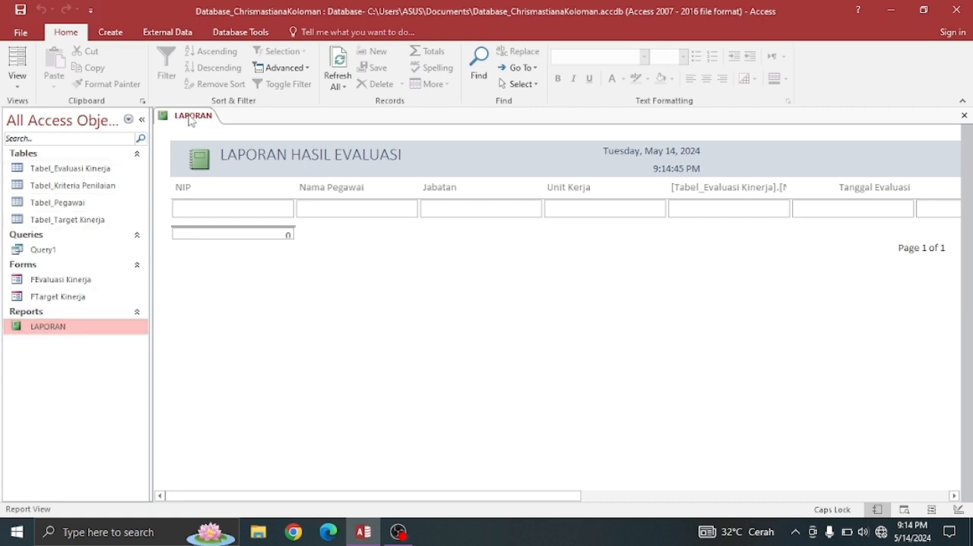
pyautogui.rightClick(191, 121)
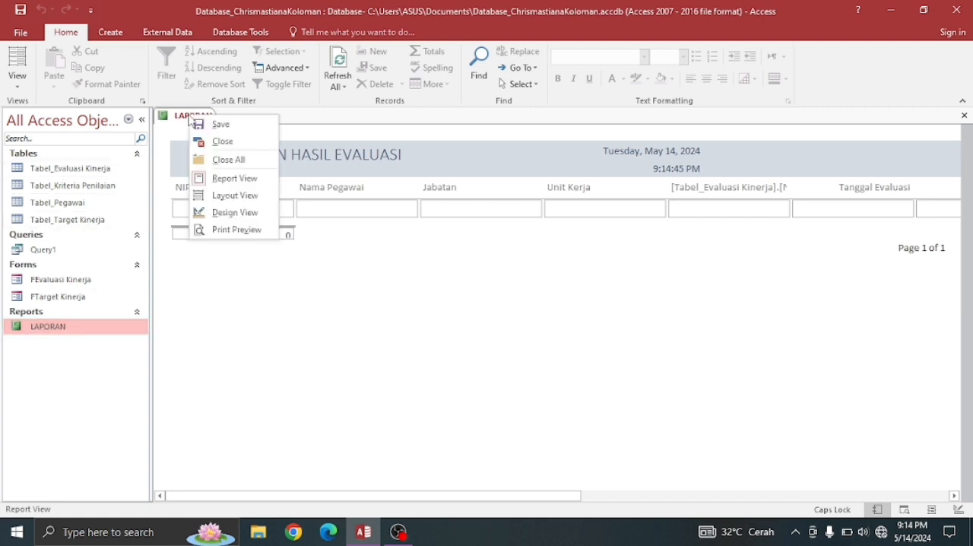
pyautogui.click(226, 142)
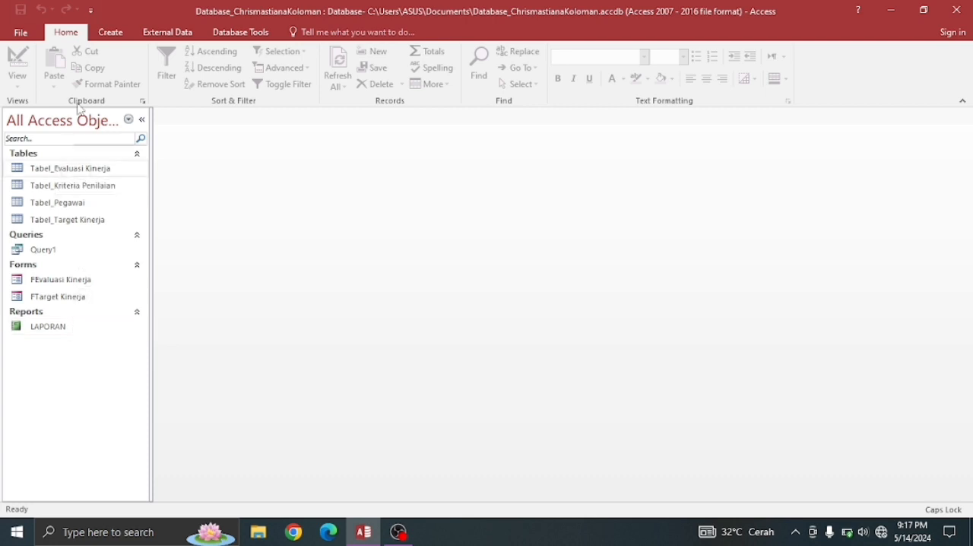
# - Create a blank form and switch it to Design View
pyautogui.click(106, 34)
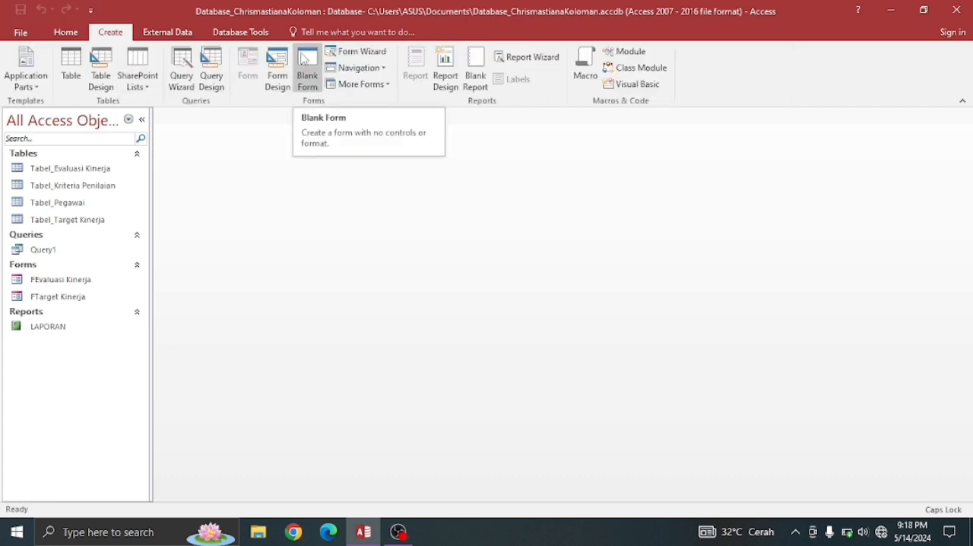
pyautogui.click(304, 61)
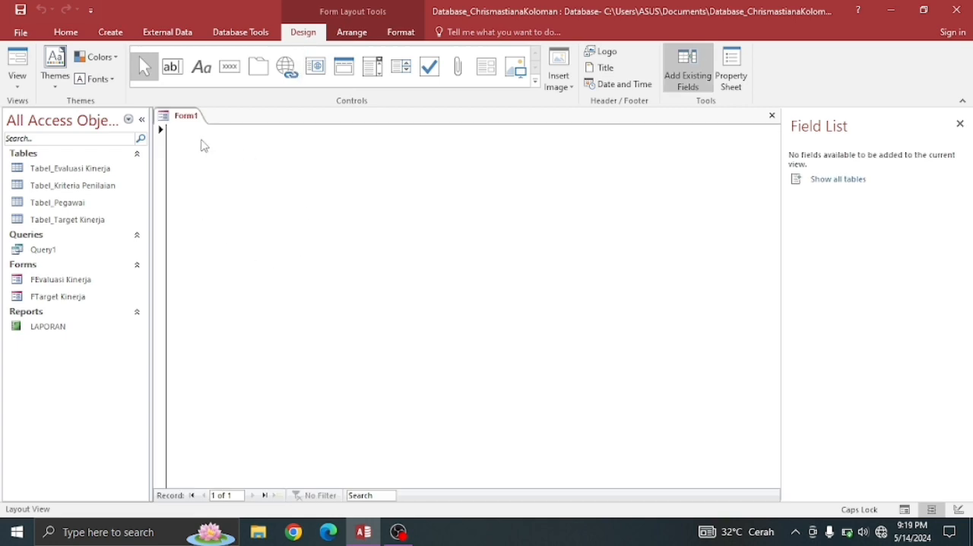
pyautogui.click(264, 182)
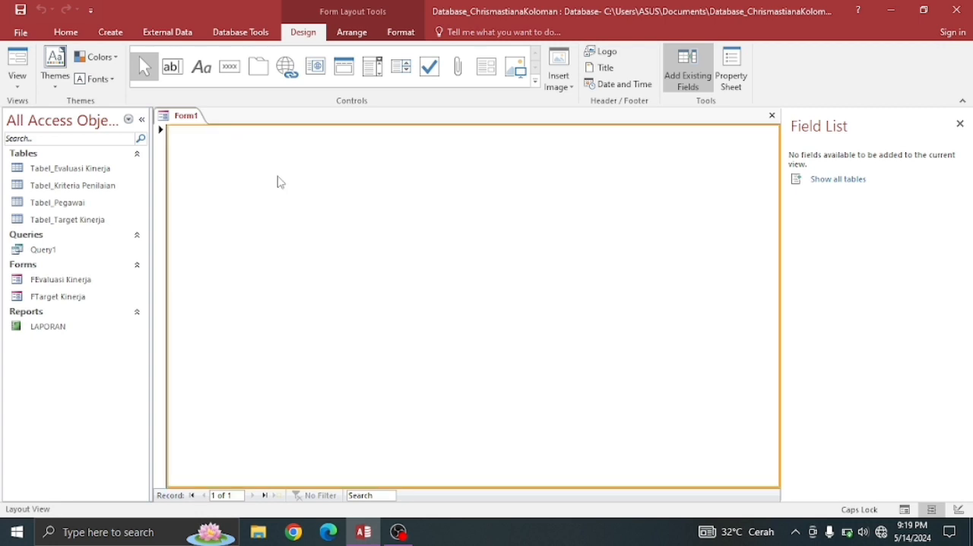
pyautogui.rightClick(277, 182)
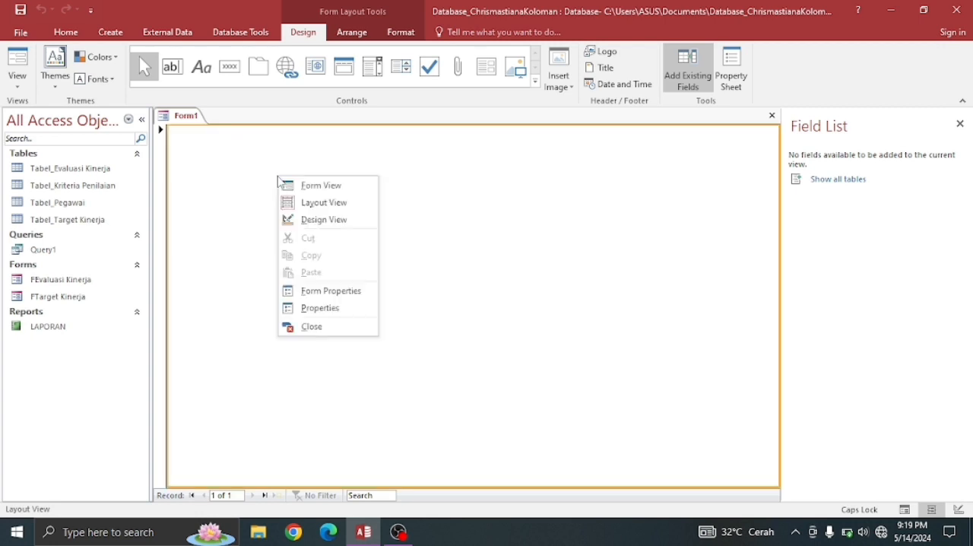
pyautogui.click(307, 219)
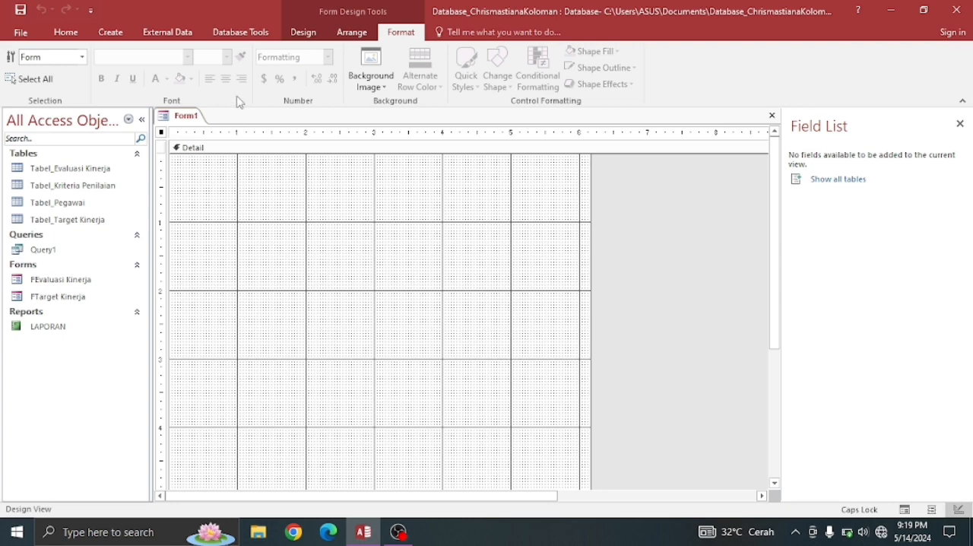
# - Place a label about 1.2 inches wide near the upper left of the form's Detail section and caption it NIP
pyautogui.click(302, 33)
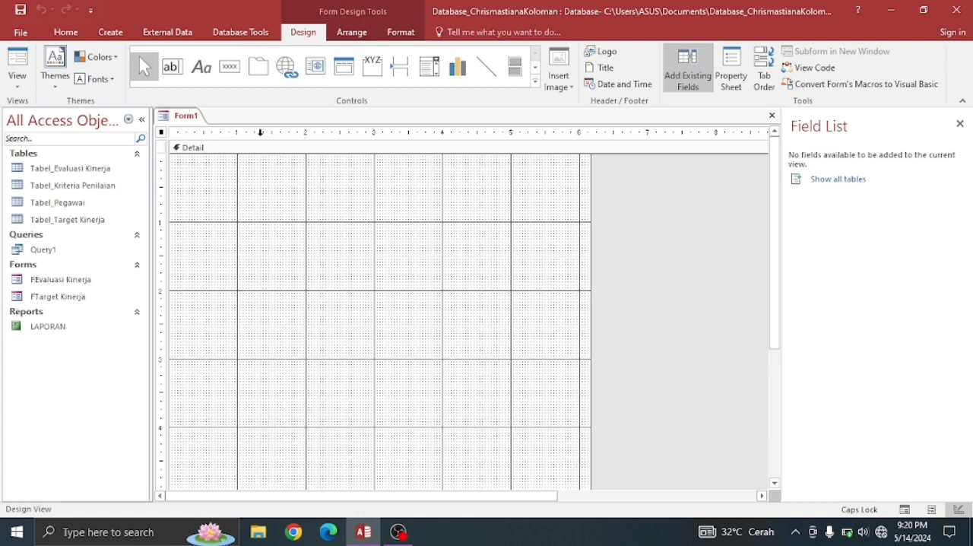
pyautogui.click(202, 68)
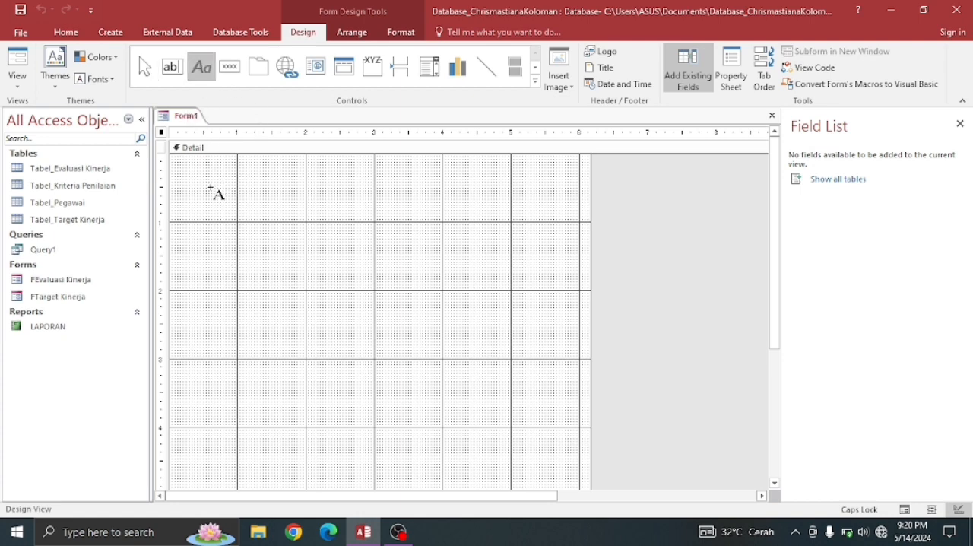
pyautogui.moveTo(214, 181); pyautogui.dragTo(295, 198)
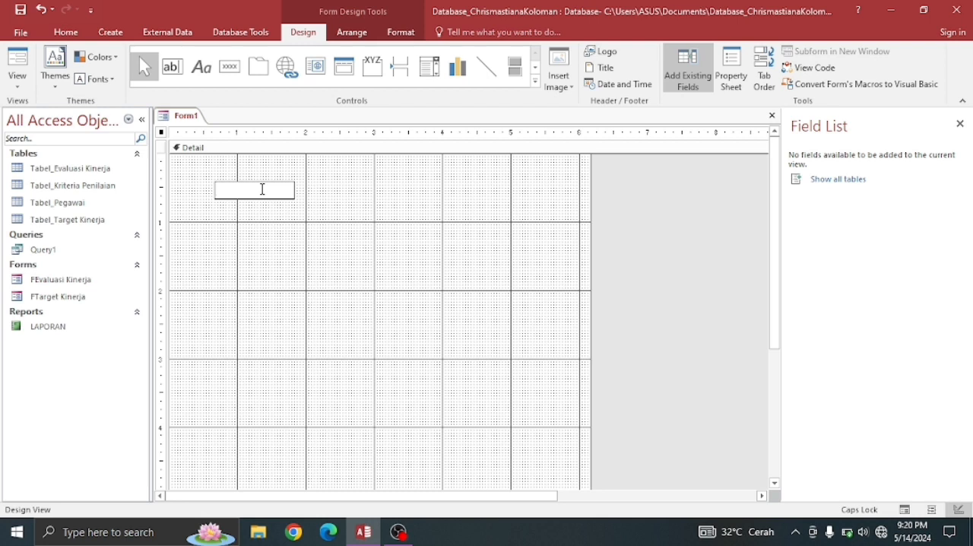
pyautogui.click(319, 200)
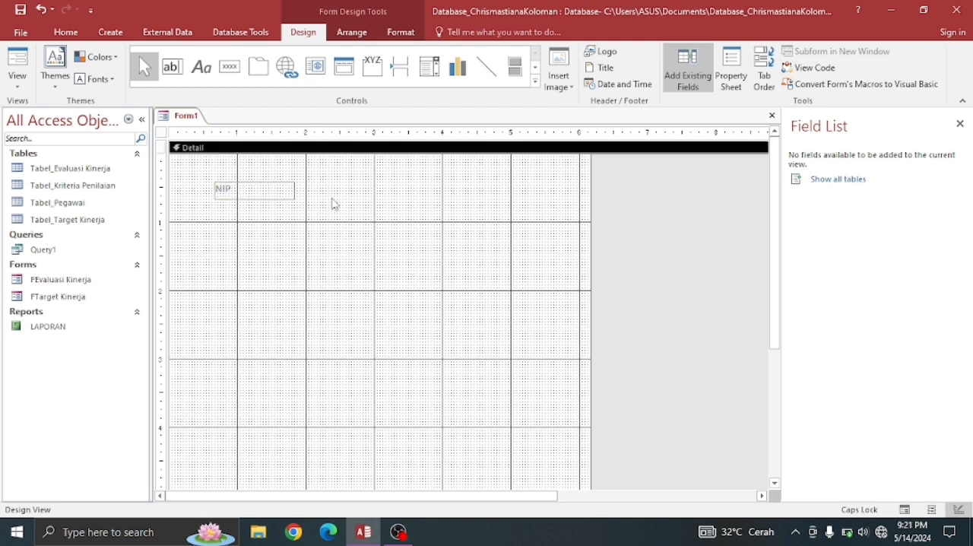
# - Draw a combo box about 1.1 inches wide beside the NIP label, taking its values from another table or query
pyautogui.click(536, 85)
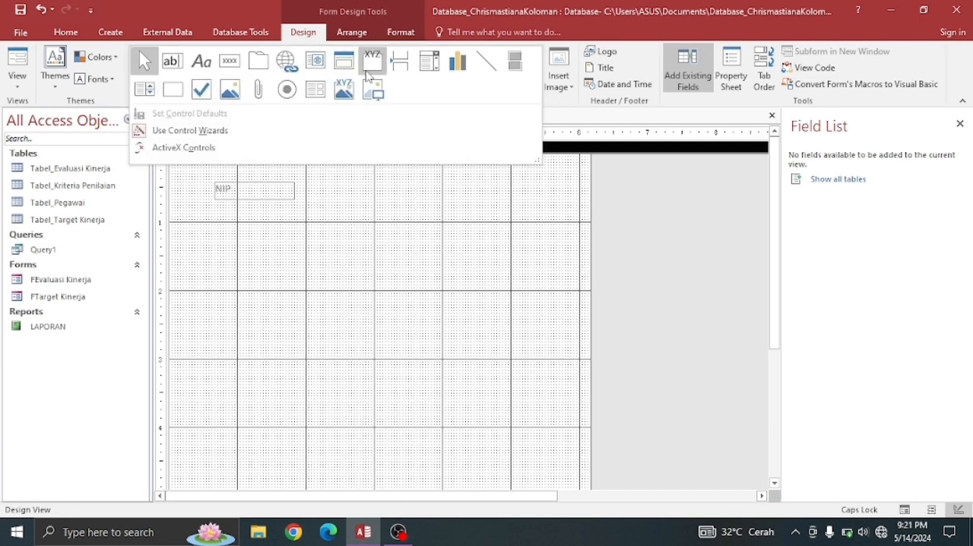
pyautogui.click(430, 64)
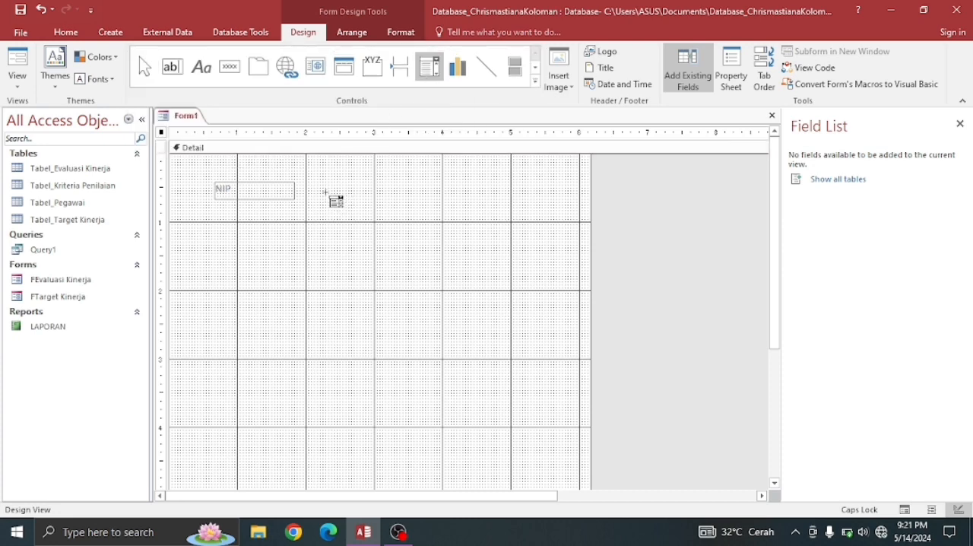
pyautogui.moveTo(326, 184); pyautogui.dragTo(398, 199)
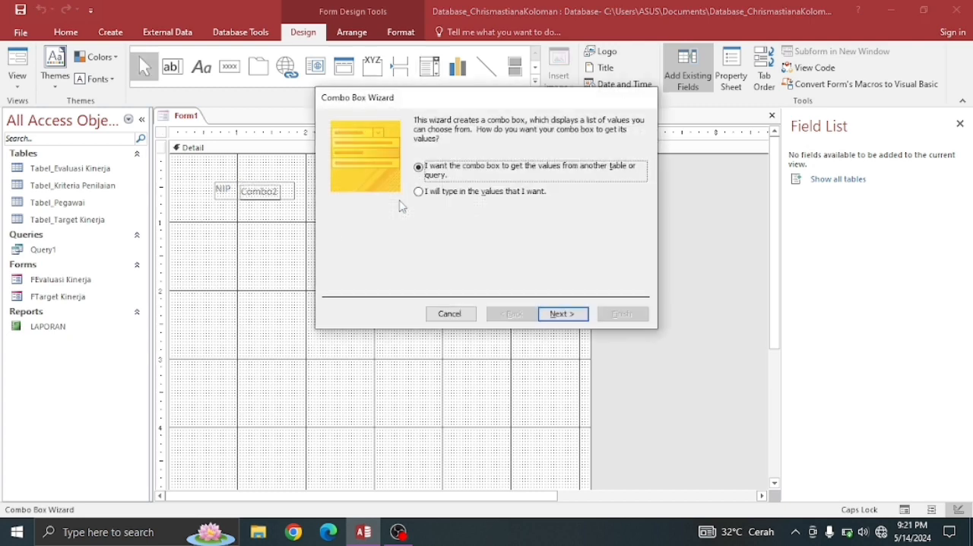
pyautogui.click(559, 315)
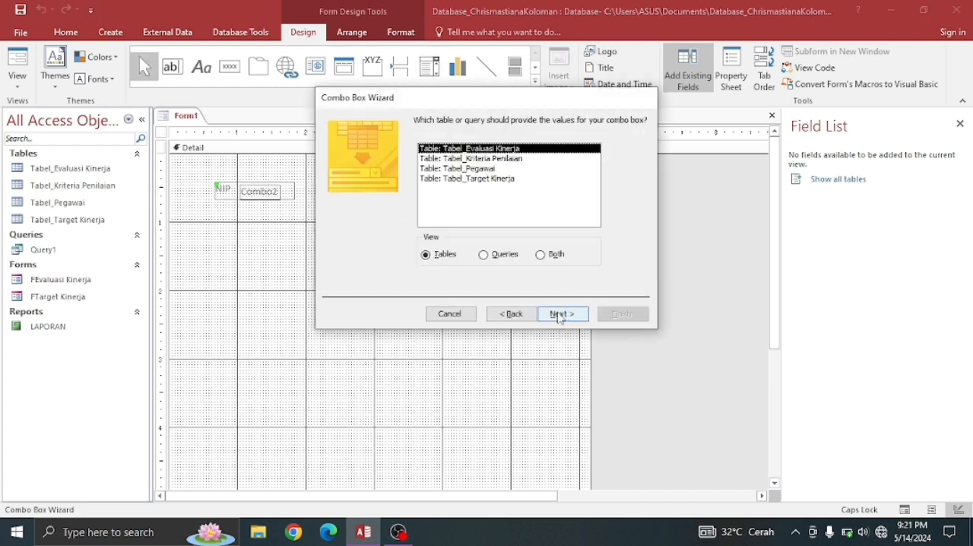
# - Choose Tabel_Pegawai as the combo box's source and include its NIP and Nama Pegawai fields
pyautogui.doubleClick(477, 168)
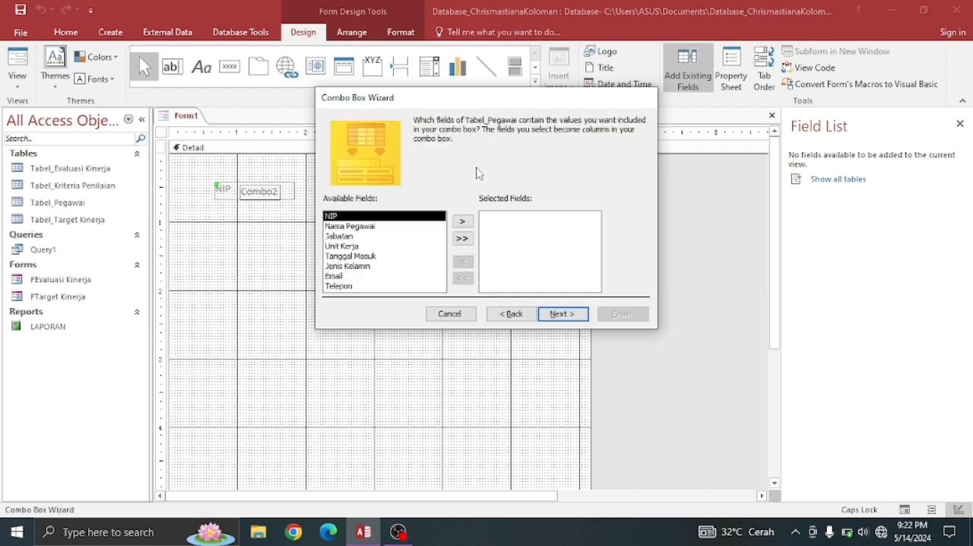
pyautogui.doubleClick(369, 218)
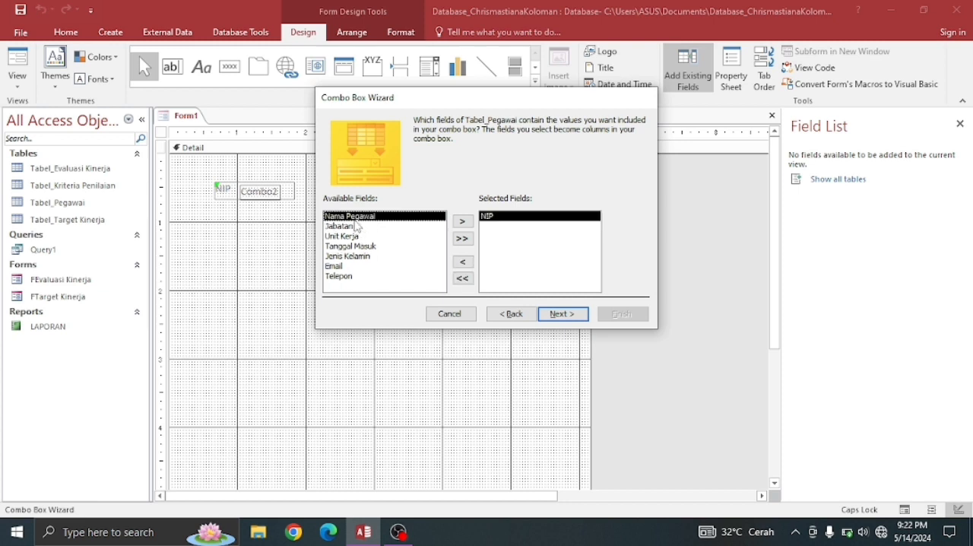
pyautogui.doubleClick(355, 219)
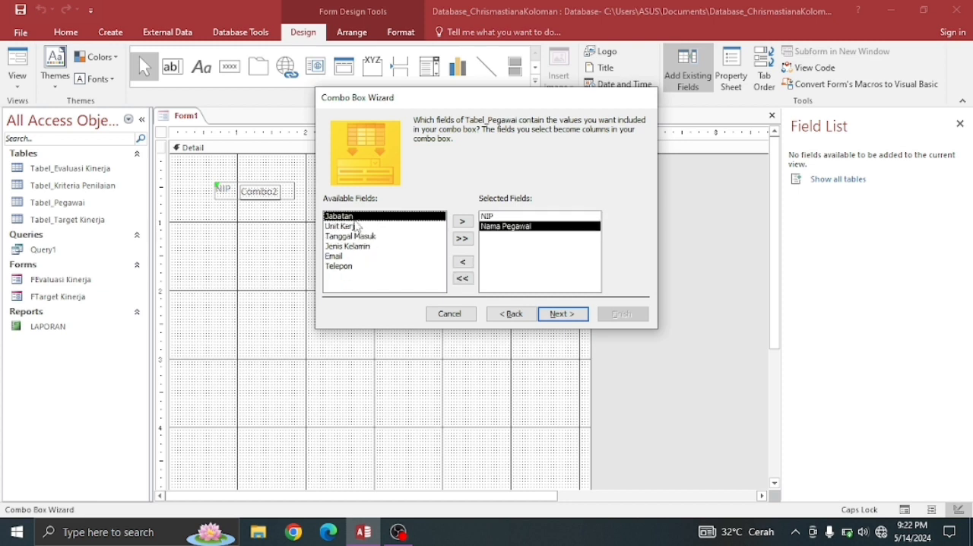
pyautogui.click(563, 314)
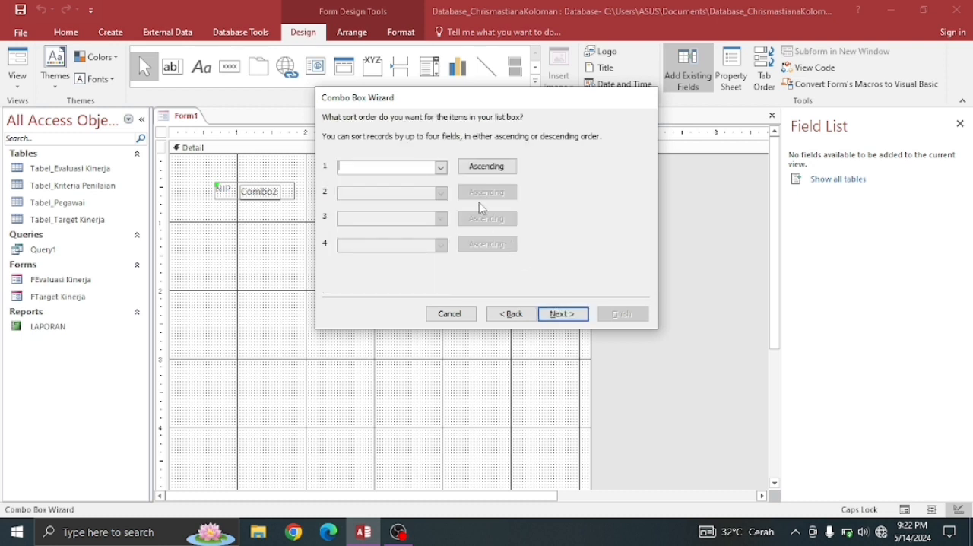
# - Sort the combo box list by NIP and then by Nama Pegawai, both in descending order
pyautogui.click(441, 168)
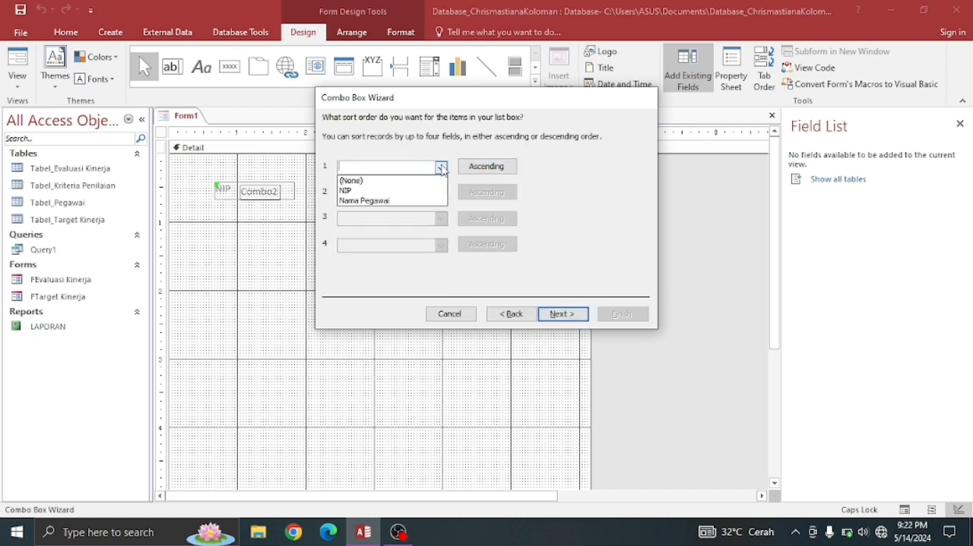
pyautogui.click(411, 191)
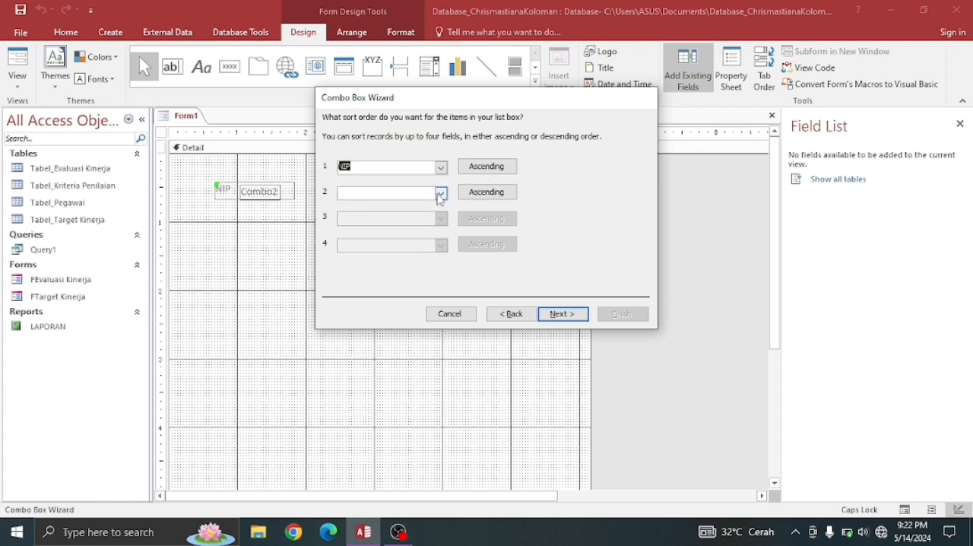
pyautogui.click(441, 193)
pyautogui.click(417, 227)
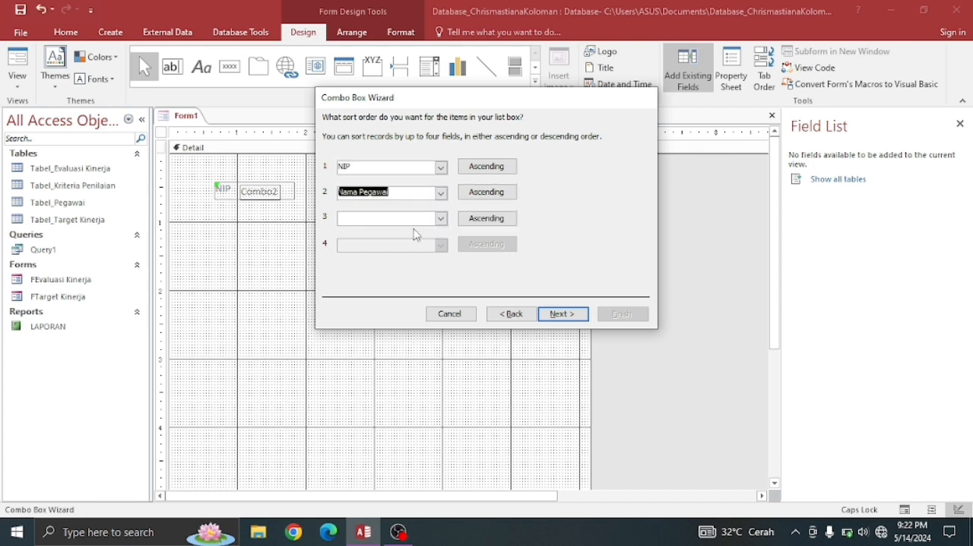
pyautogui.click(488, 168)
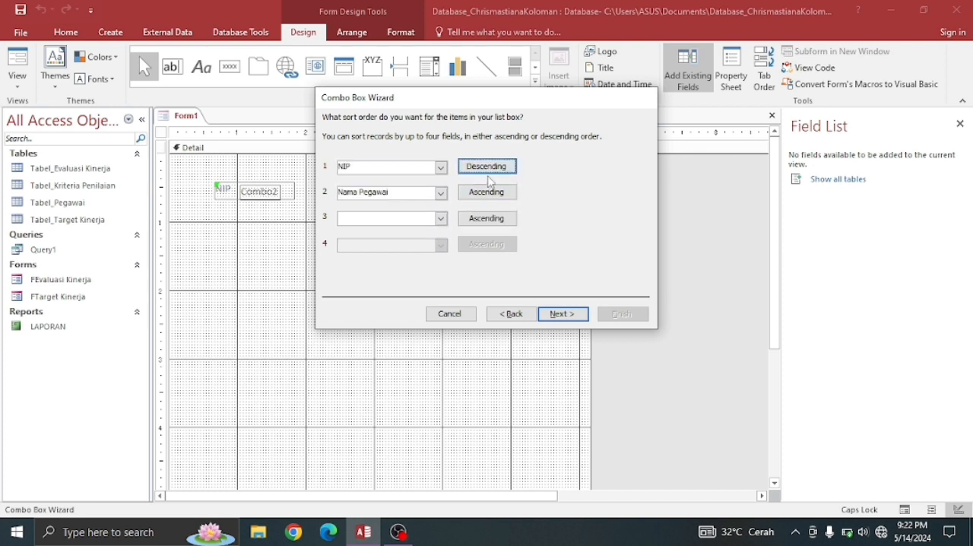
pyautogui.click(491, 196)
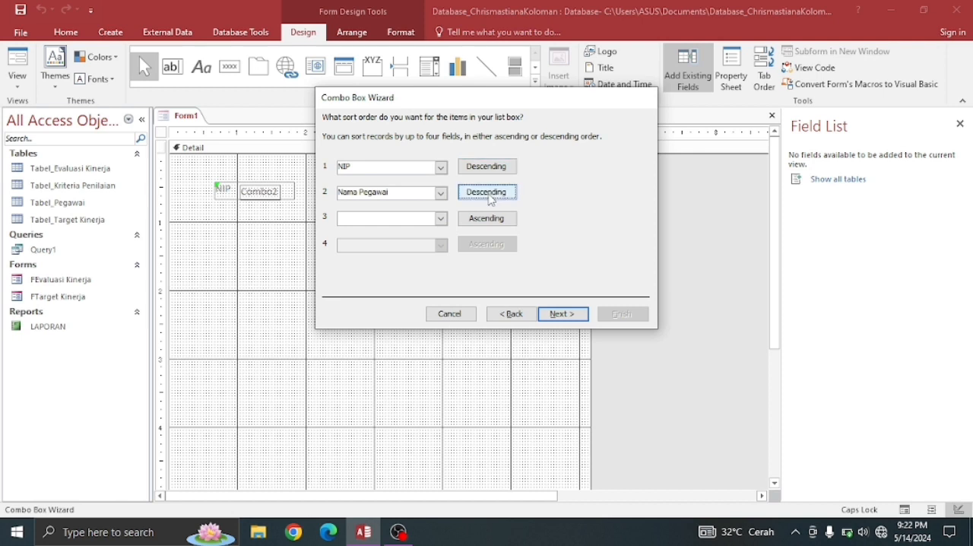
pyautogui.click(568, 316)
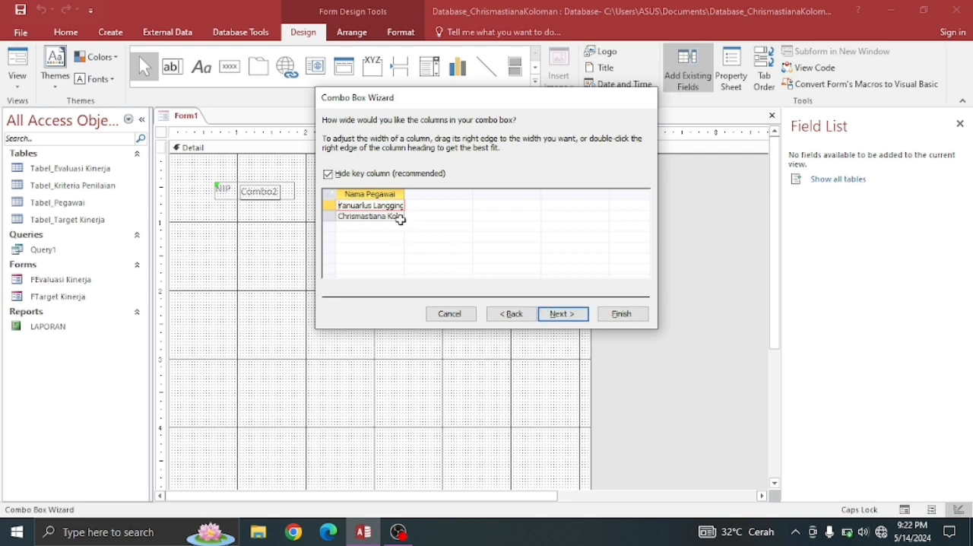
# - Unhide the key column, keep NIP as the stored value and the label, and finish the combo box
pyautogui.click(328, 176)
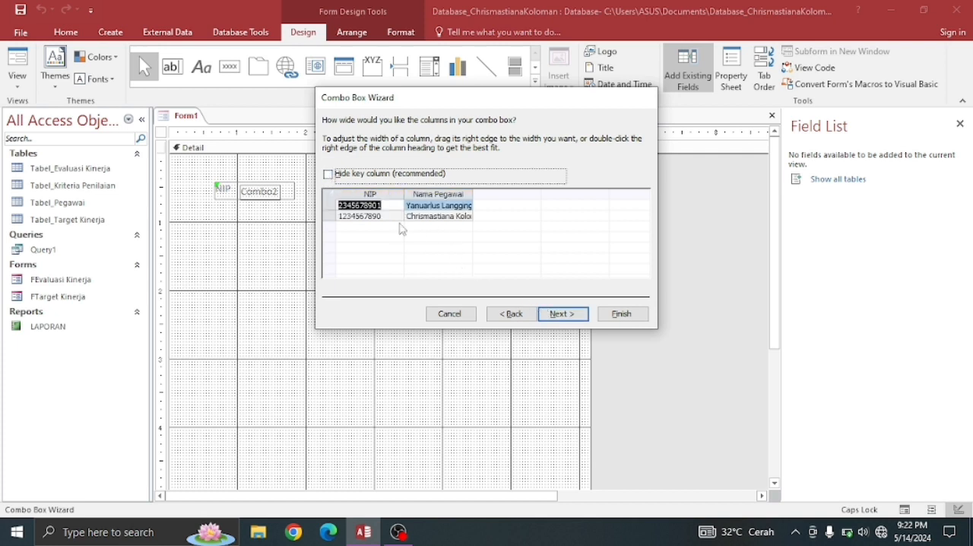
pyautogui.click(329, 176)
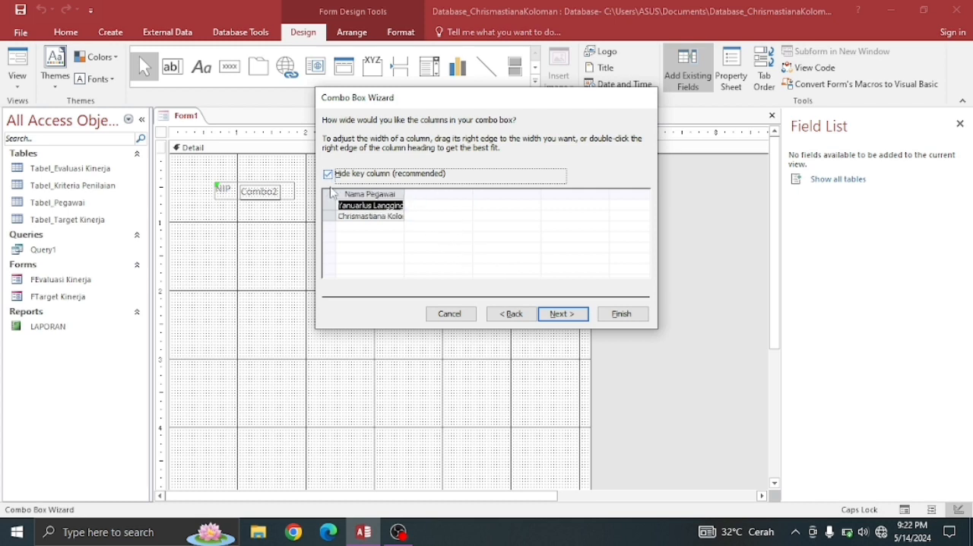
pyautogui.click(349, 205)
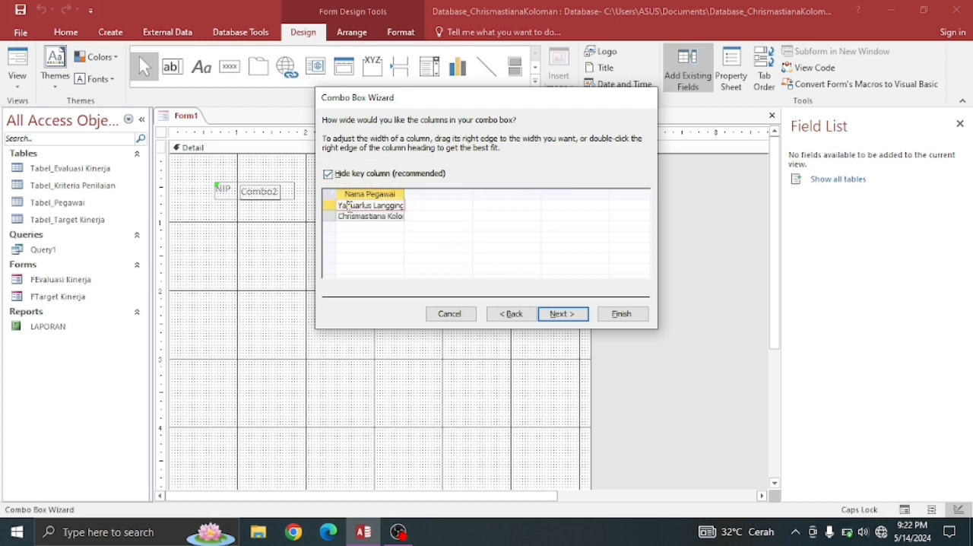
pyautogui.click(328, 174)
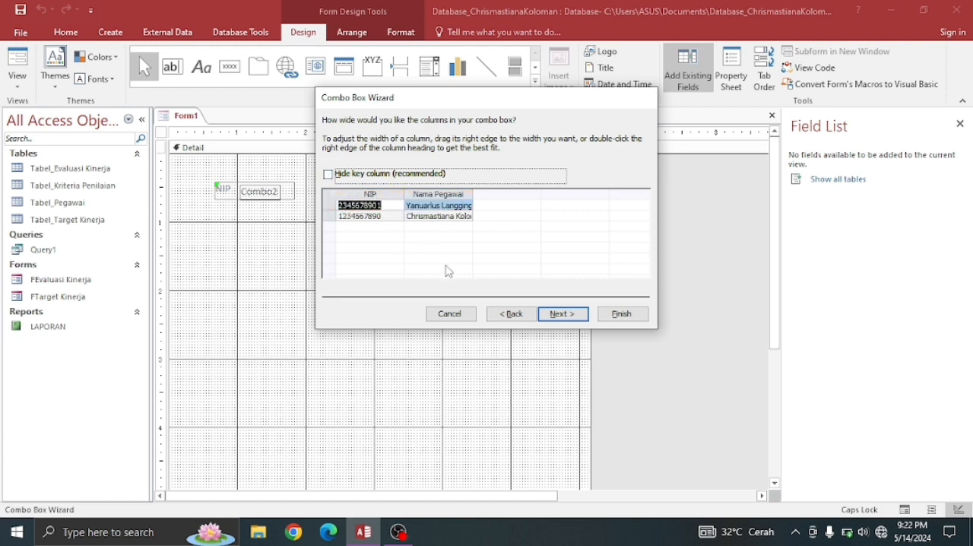
pyautogui.click(563, 314)
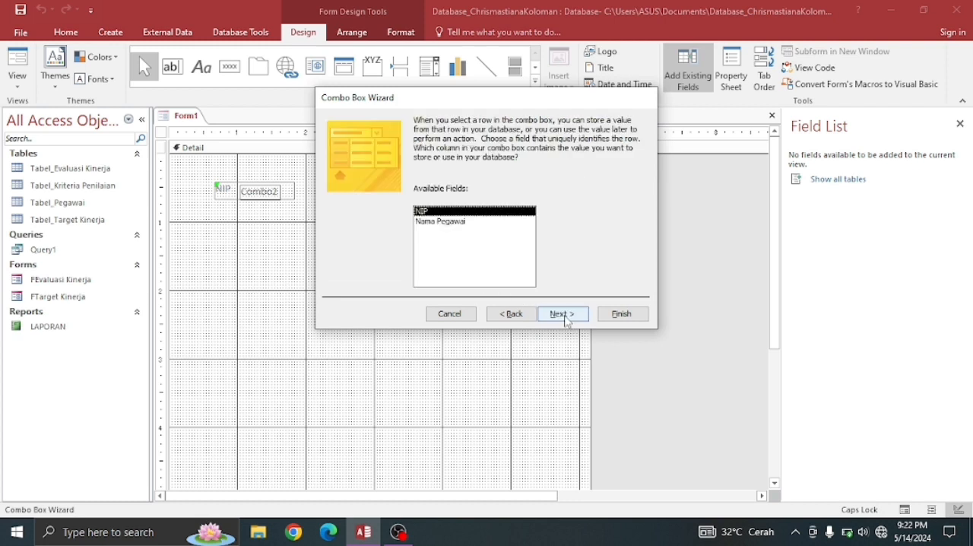
pyautogui.click(563, 314)
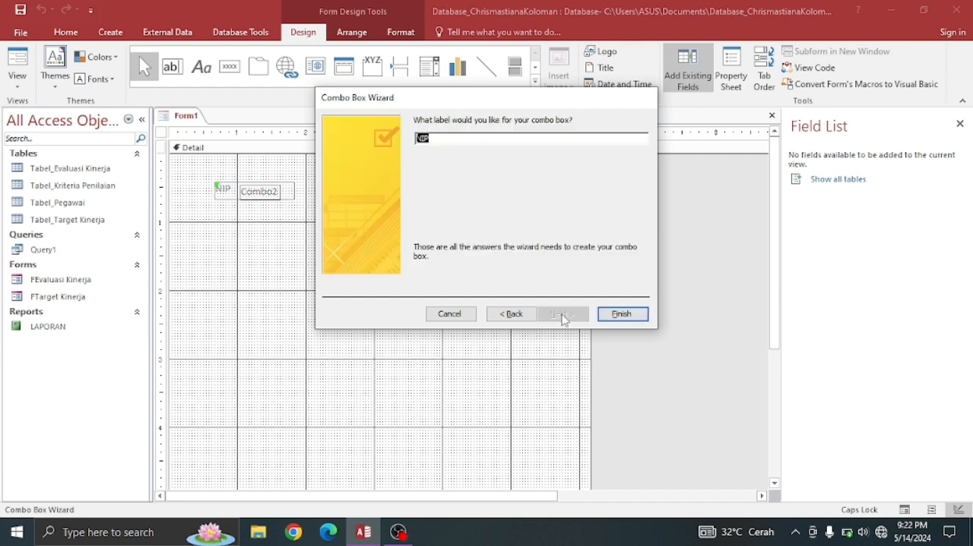
pyautogui.click(622, 314)
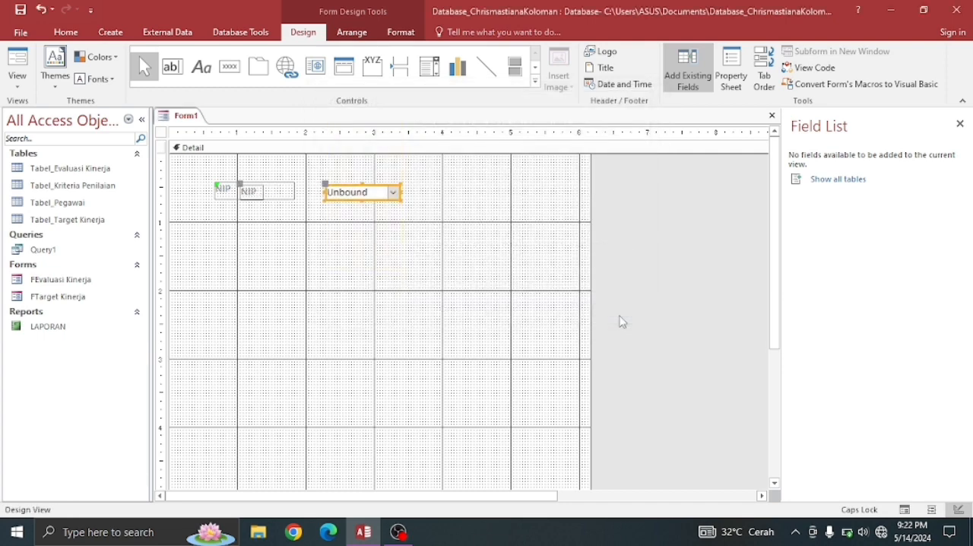
# - Delete the separately placed NIP label that overlaps the combo box's own label
pyautogui.click(378, 193)
pyautogui.click(391, 192)
pyautogui.click(344, 235)
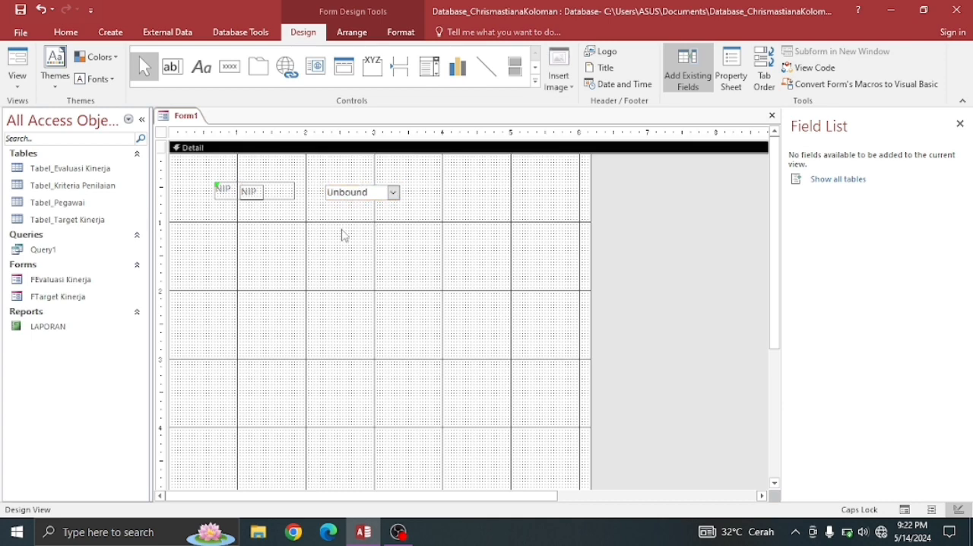
pyautogui.click(253, 193)
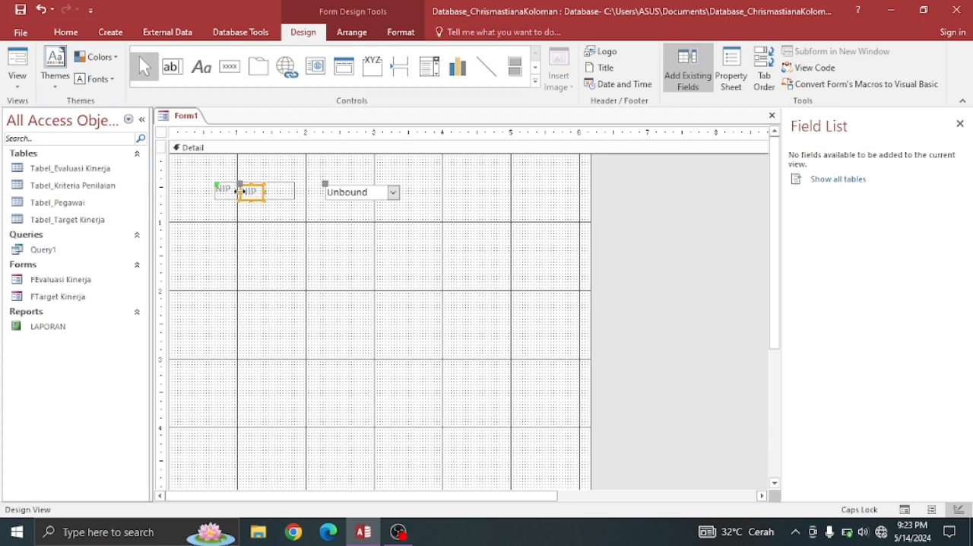
pyautogui.rightClick(229, 193)
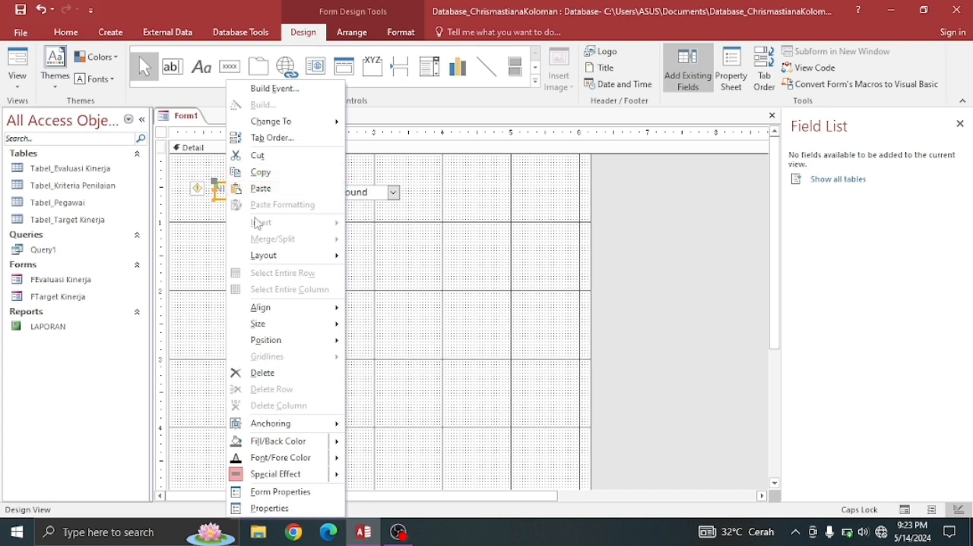
pyautogui.click(255, 373)
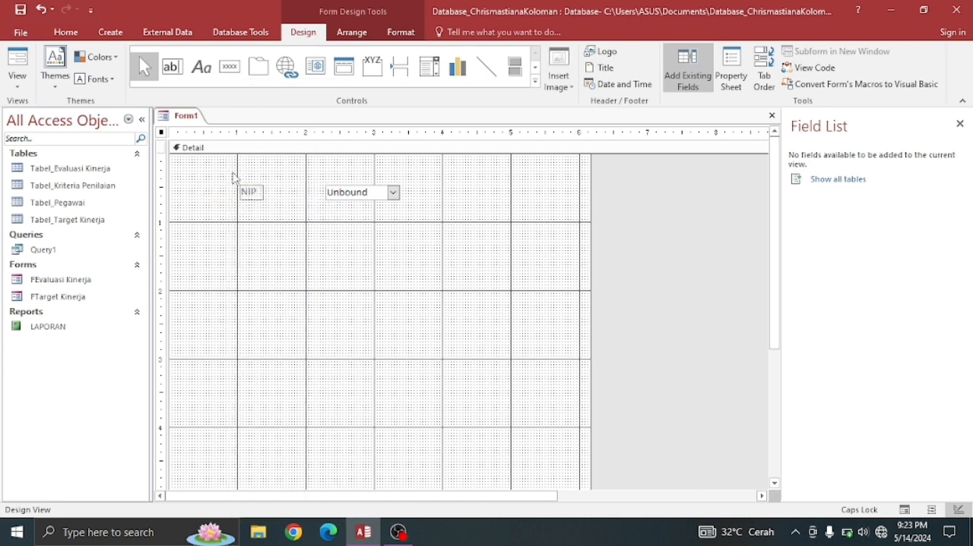
# - Place a label about 0.7 inches wide below the NIP label and caption it Periode Evaluasi
pyautogui.click(202, 75)
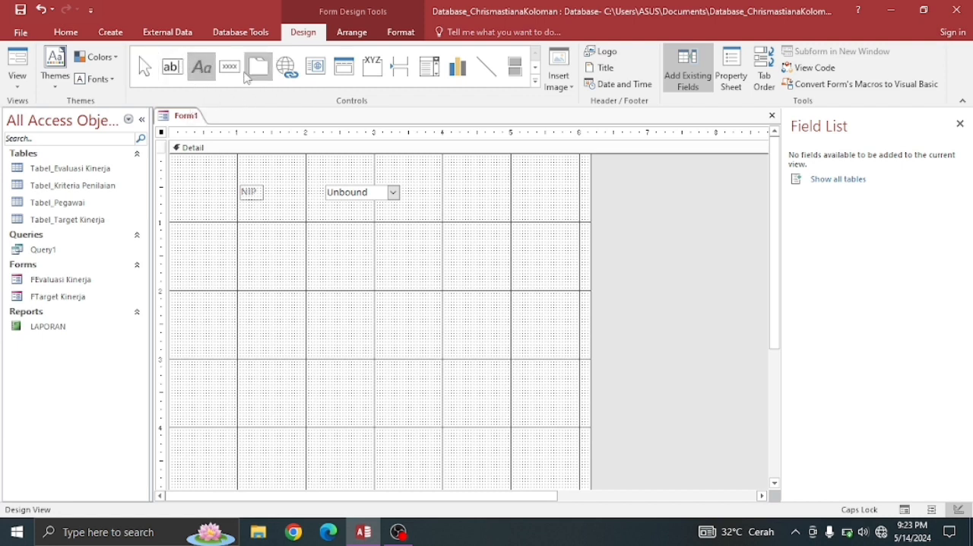
pyautogui.click(202, 73)
pyautogui.moveTo(239, 232); pyautogui.dragTo(289, 261)
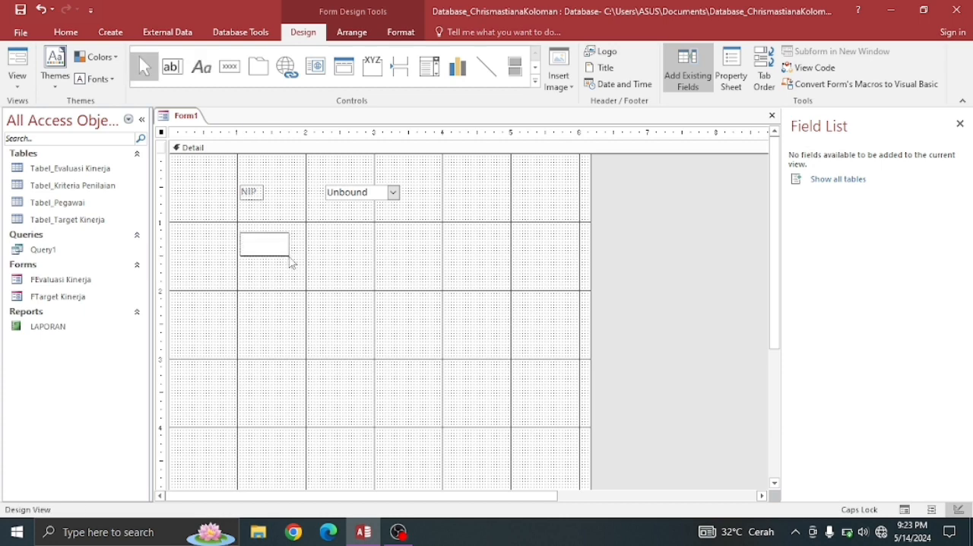
pyautogui.write('P')
pyautogui.press('capslock')
pyautogui.write('eriode Evaluasi')
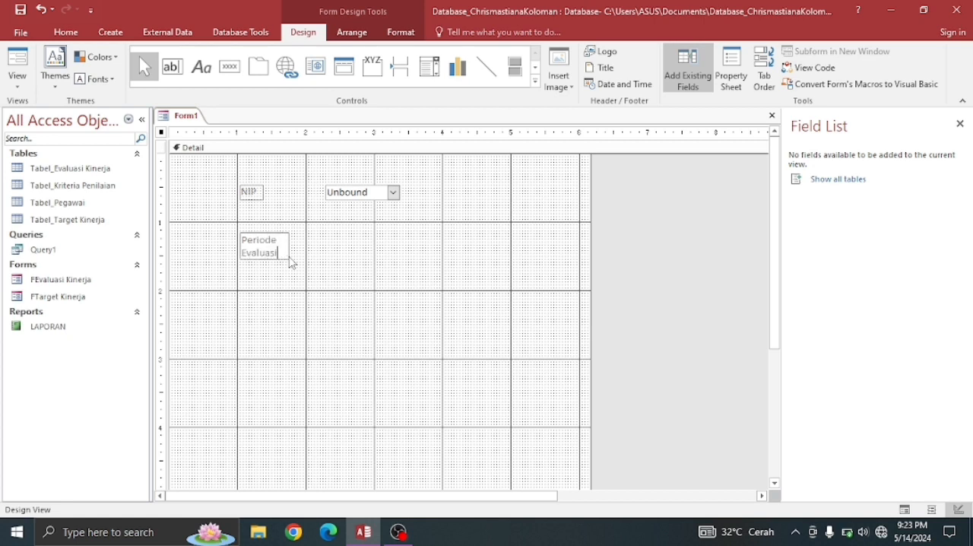
# - Resize the Periode Evaluasi label to about 1.1 inches wide and 0.3 inches high so the caption fits on one line
pyautogui.moveTo(289, 244); pyautogui.dragTo(317, 243)
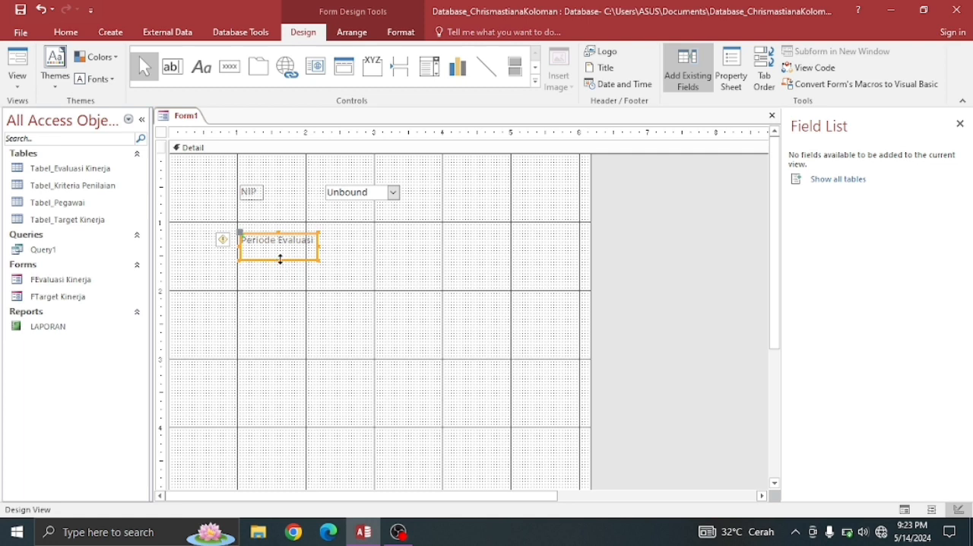
pyautogui.moveTo(281, 259); pyautogui.dragTo(280, 253)
pyautogui.click(355, 245)
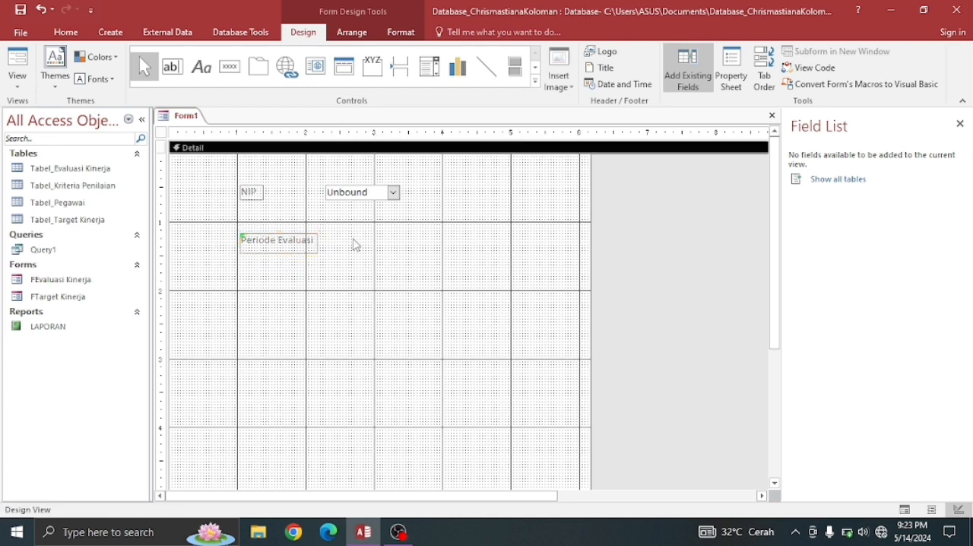
# - Place a text box about 1 inch wide beside the Periode Evaluasi label
pyautogui.click(174, 74)
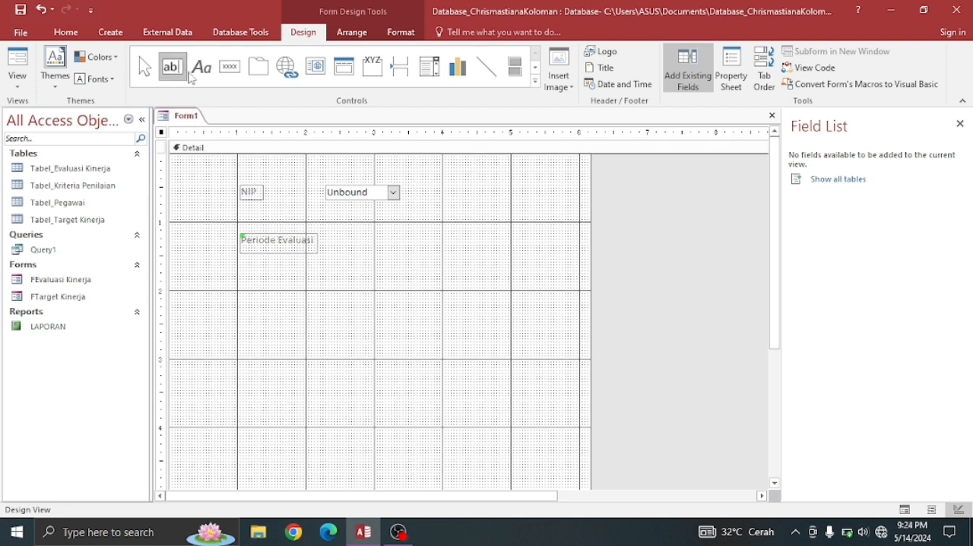
pyautogui.click(343, 232)
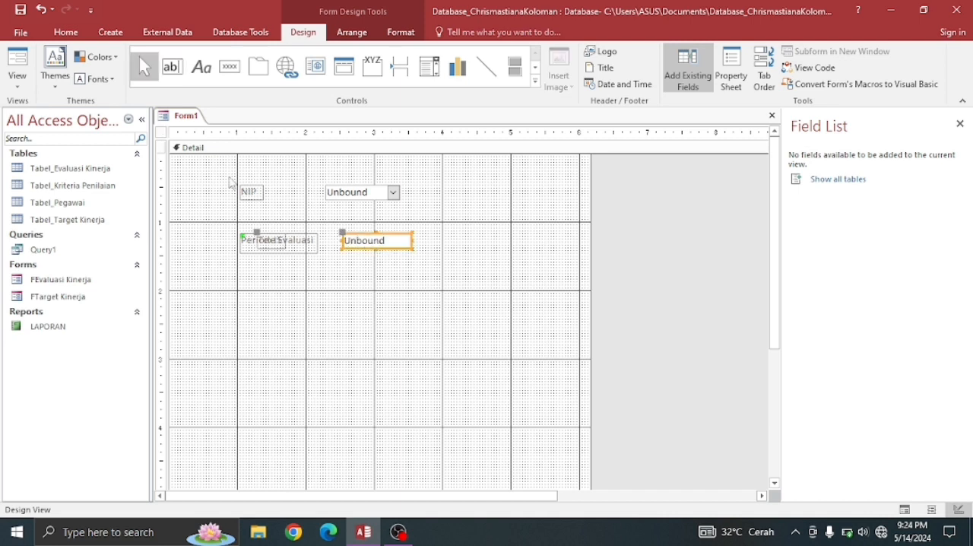
pyautogui.click(292, 249)
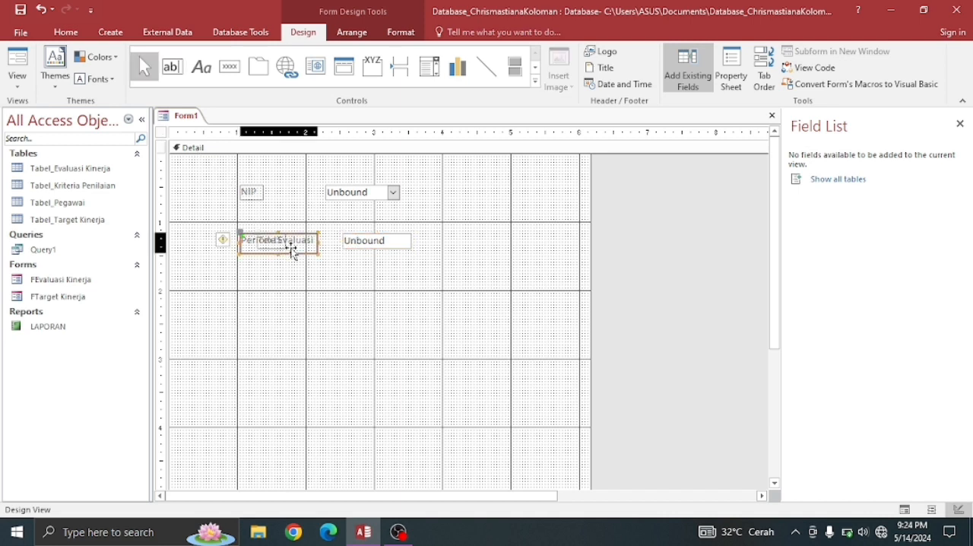
pyautogui.click(292, 249)
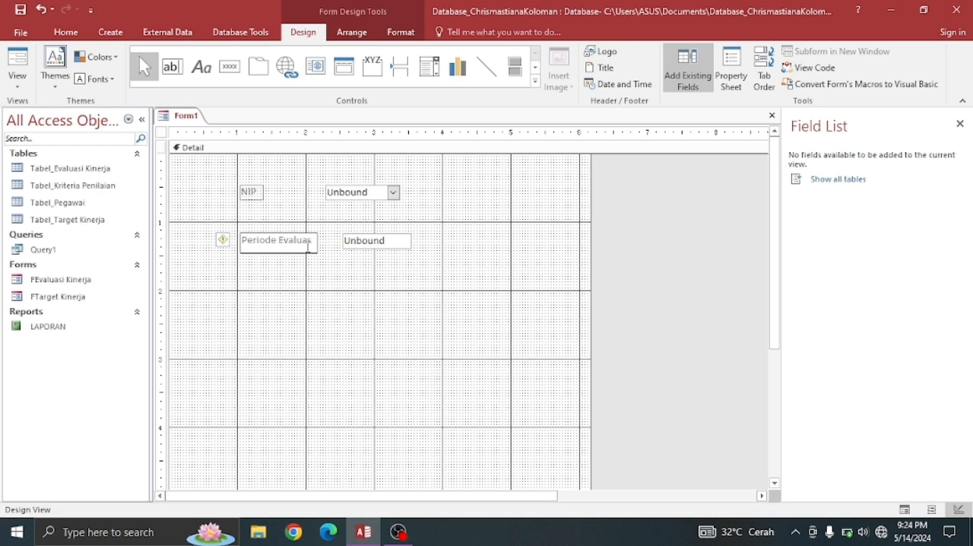
pyautogui.click(319, 263)
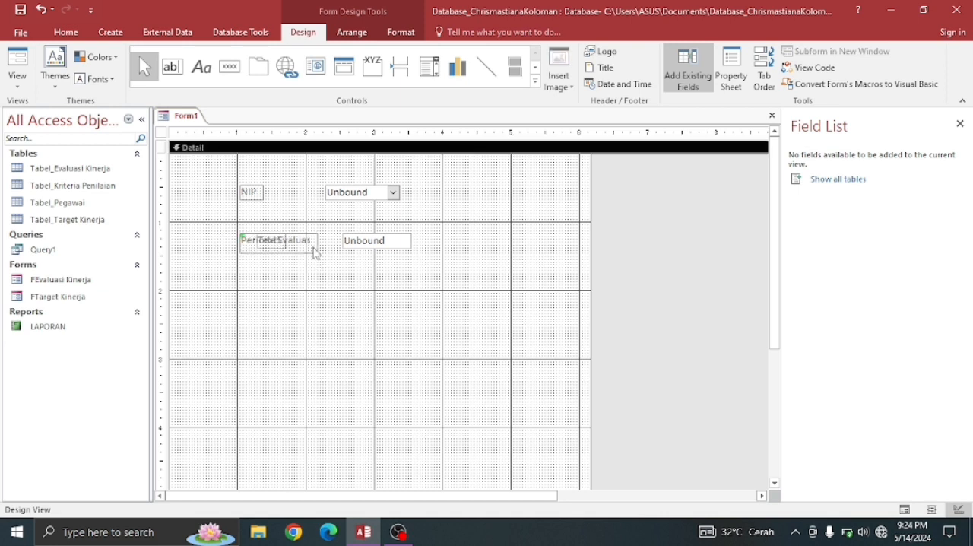
pyautogui.click(318, 254)
pyautogui.click(317, 254)
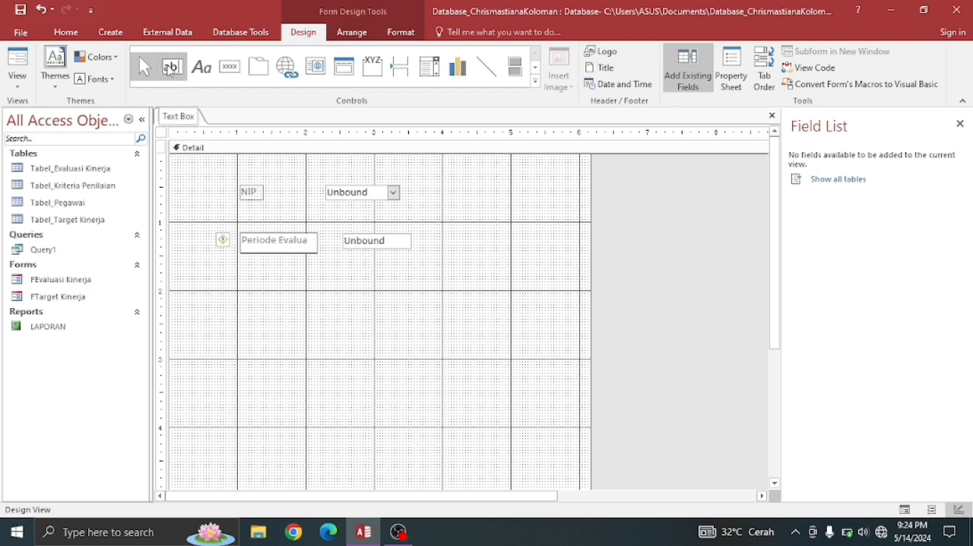
# - Place a text box about 1.6 inches wide below the Periode Evaluasi row and shift the box right, away from its label
pyautogui.click(172, 67)
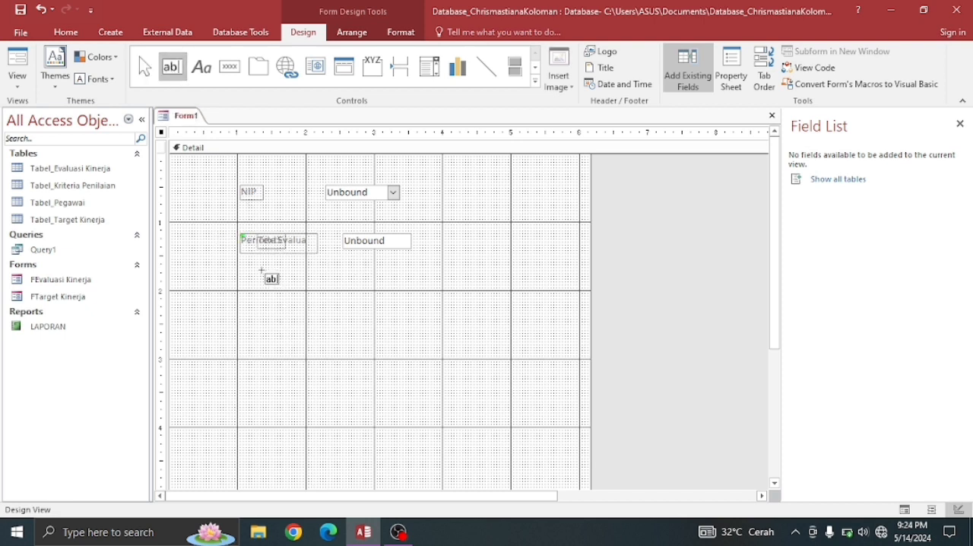
pyautogui.moveTo(261, 264); pyautogui.dragTo(373, 289)
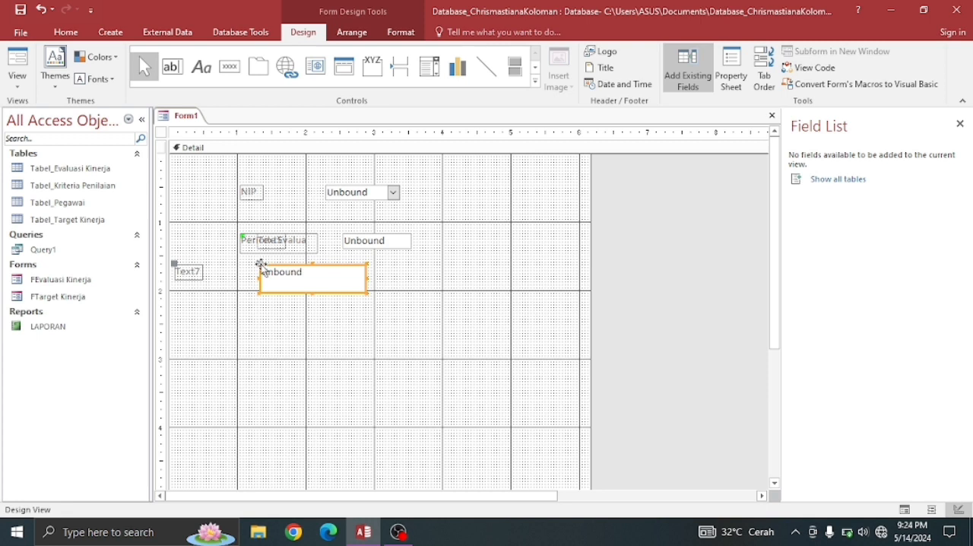
pyautogui.moveTo(261, 263); pyautogui.dragTo(317, 267)
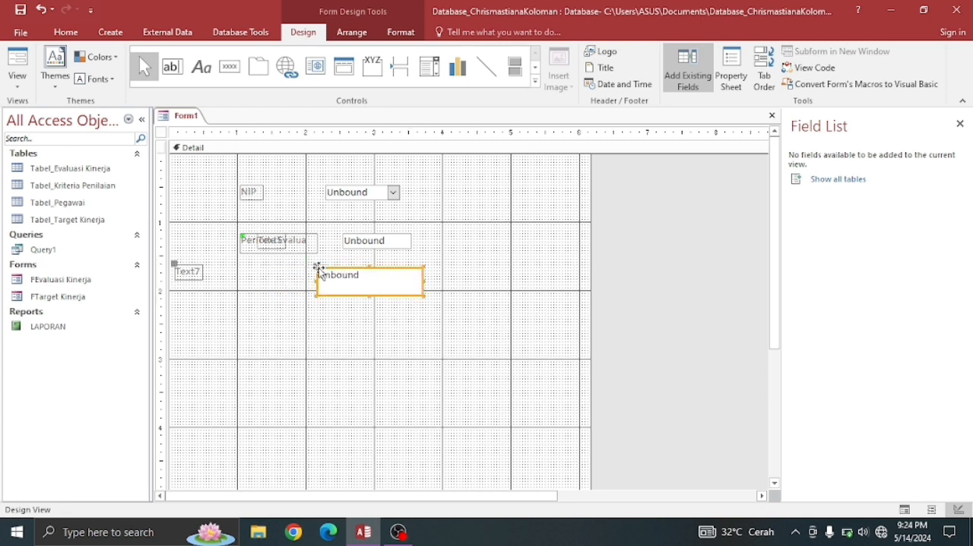
pyautogui.click(272, 241)
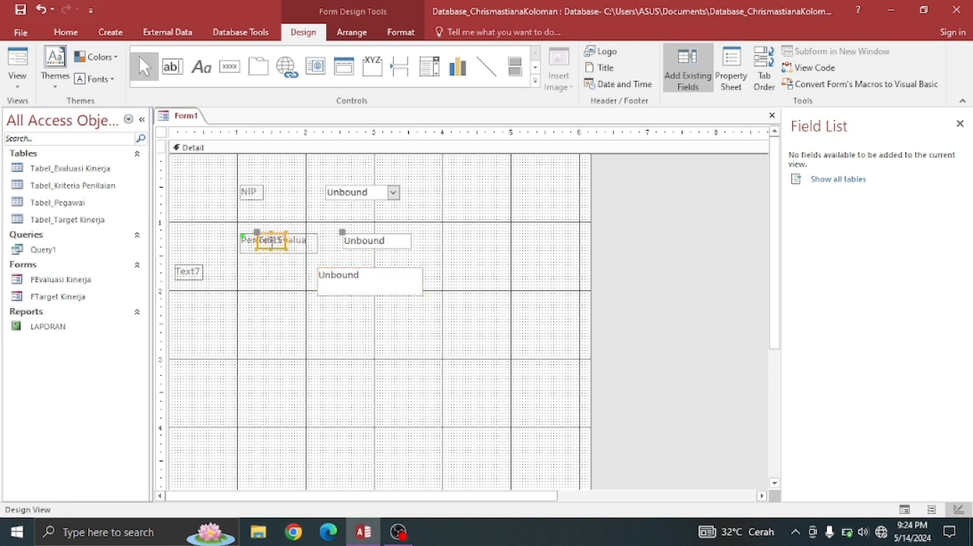
pyautogui.click(271, 242)
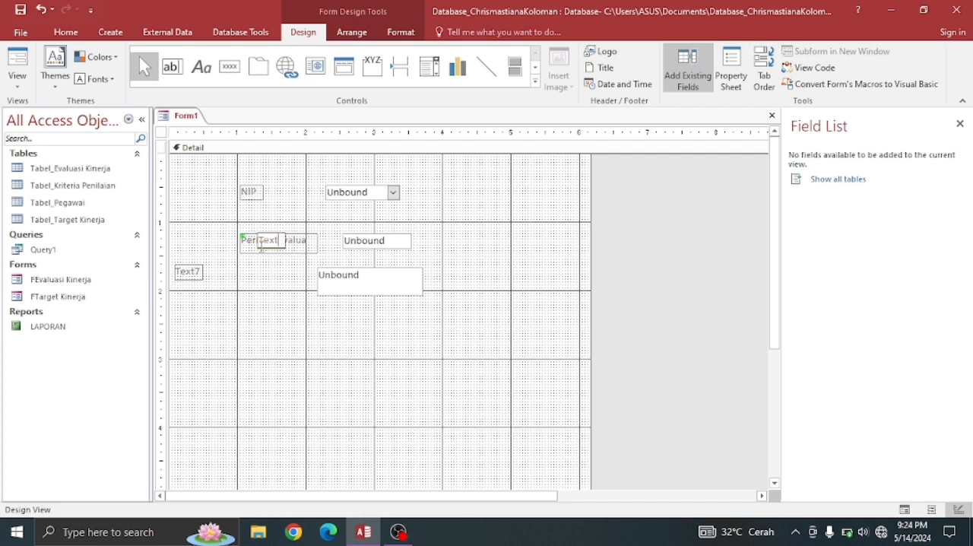
pyautogui.doubleClick(261, 243)
pyautogui.click(260, 263)
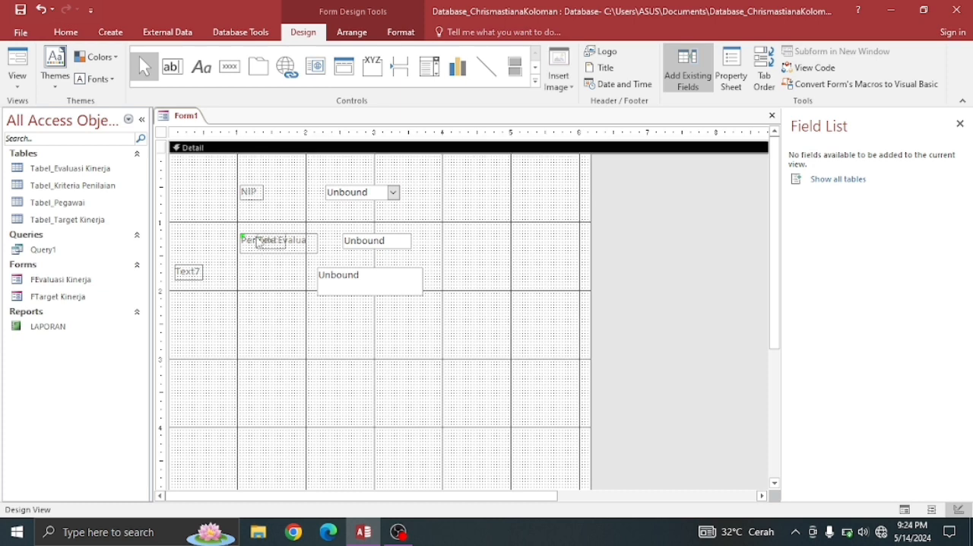
pyautogui.click(242, 238)
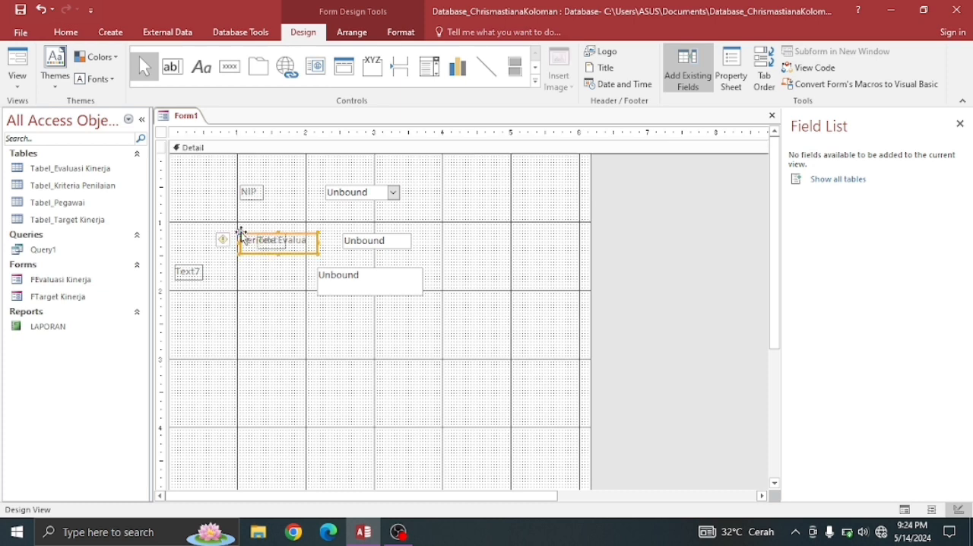
pyautogui.click(242, 238)
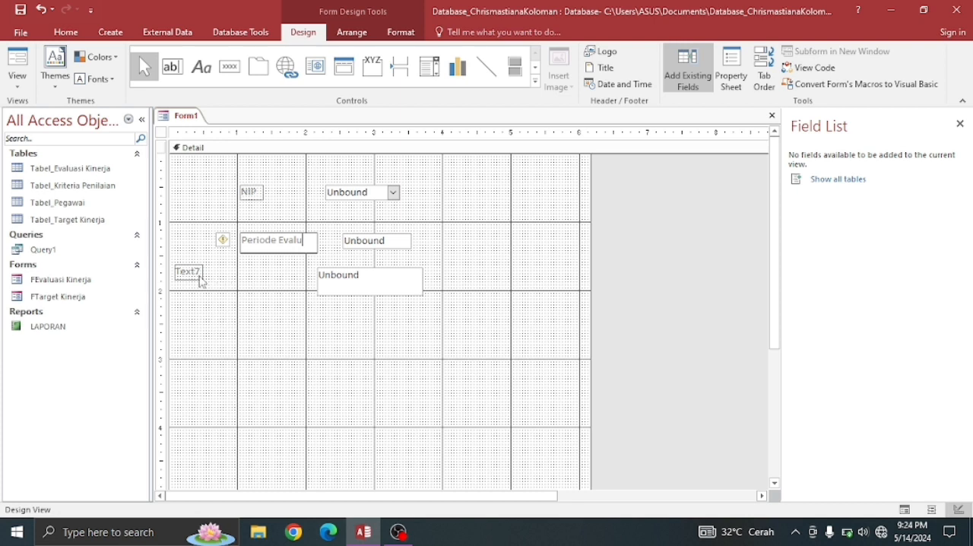
# - Move the new text box's label, together with its box, beneath the Periode Evaluasi label at the 1-inch mark
pyautogui.moveTo(201, 282); pyautogui.dragTo(286, 251)
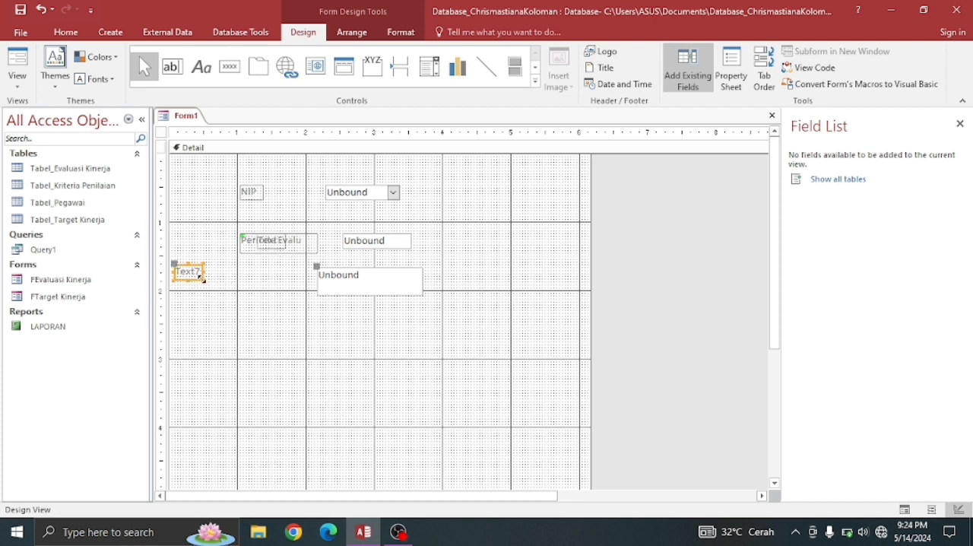
pyautogui.moveTo(190, 283); pyautogui.dragTo(254, 278)
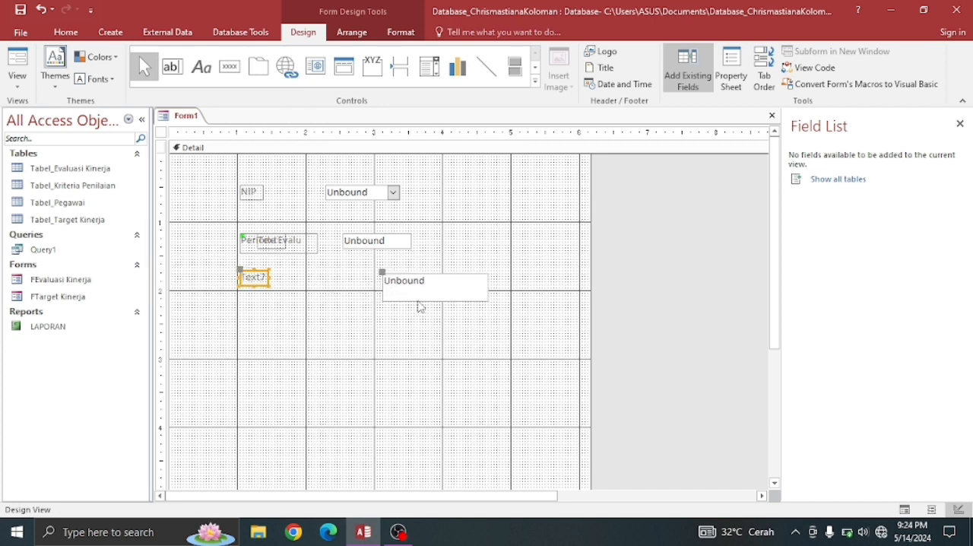
# - Reduce the lowest text box to about 0.3 inches high and delete the separate Periode Evaluasi label overlapping the second row's own label
pyautogui.click(418, 298)
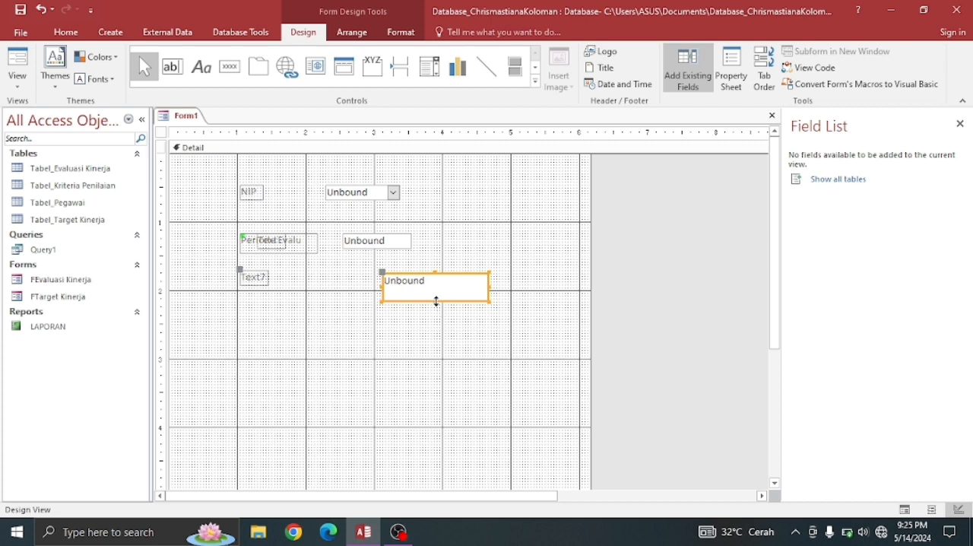
pyautogui.moveTo(436, 301); pyautogui.dragTo(437, 294)
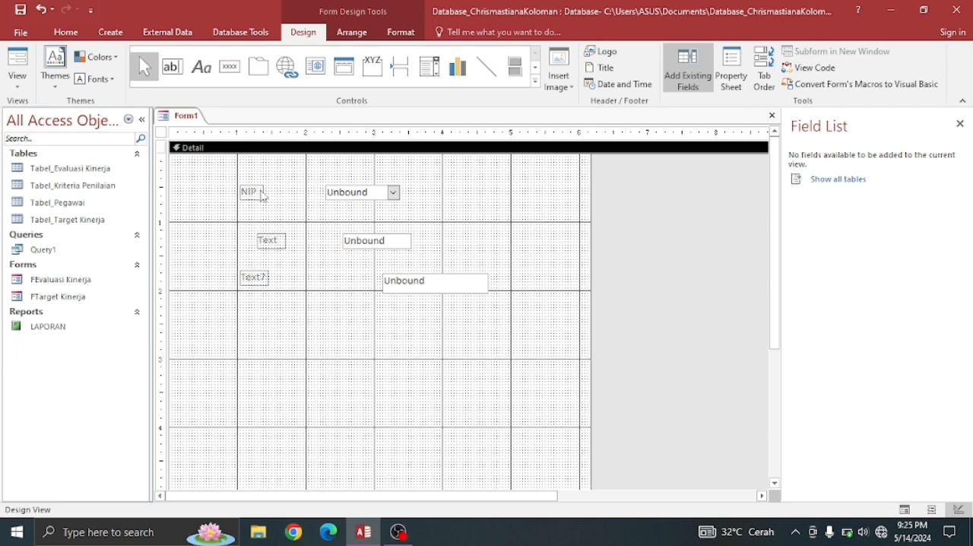
# - Widen all three labels to about 1 inch and move the second text box and its label up toward the NIP row
pyautogui.moveTo(262, 195); pyautogui.dragTo(308, 193)
pyautogui.click(272, 241)
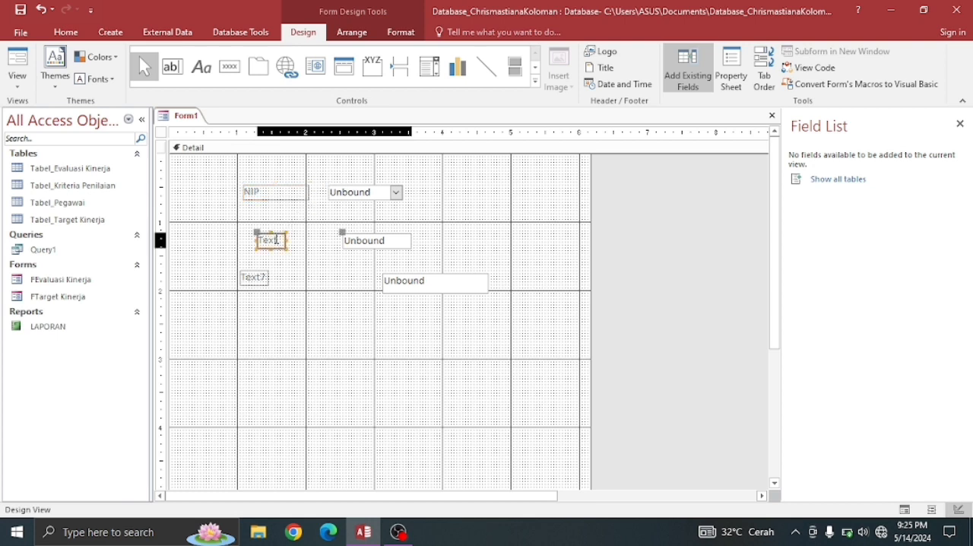
pyautogui.moveTo(260, 242); pyautogui.dragTo(308, 228)
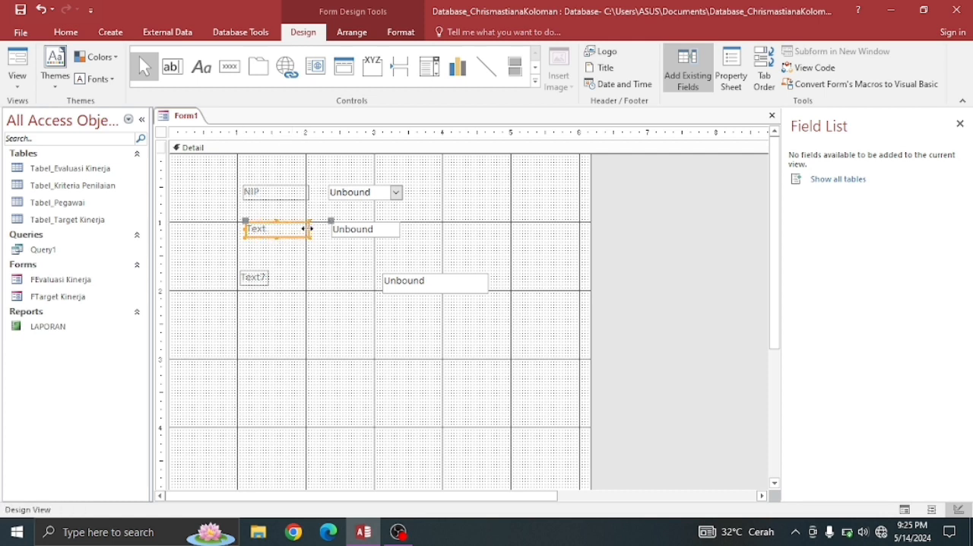
pyautogui.click(266, 280)
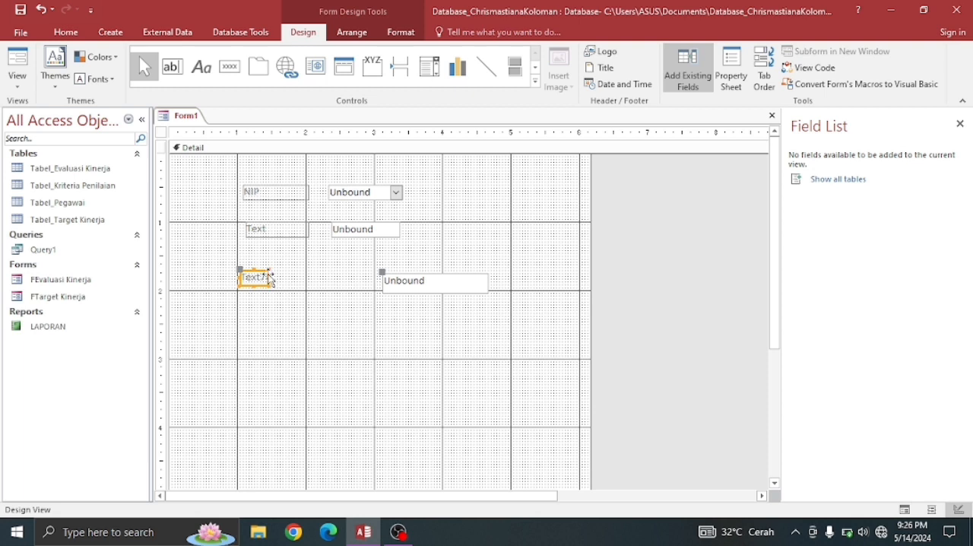
pyautogui.moveTo(266, 275); pyautogui.dragTo(302, 277)
# - Extend the left edges of the second-row and NIP labels to line up near the 1-inch mark
pyautogui.click(250, 233)
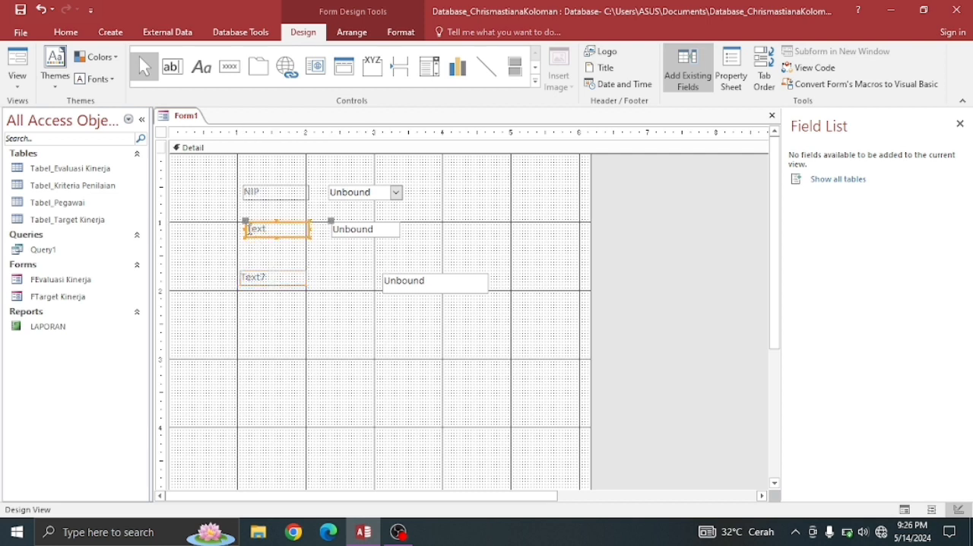
pyautogui.moveTo(240, 228); pyautogui.dragTo(236, 228)
pyautogui.click(250, 194)
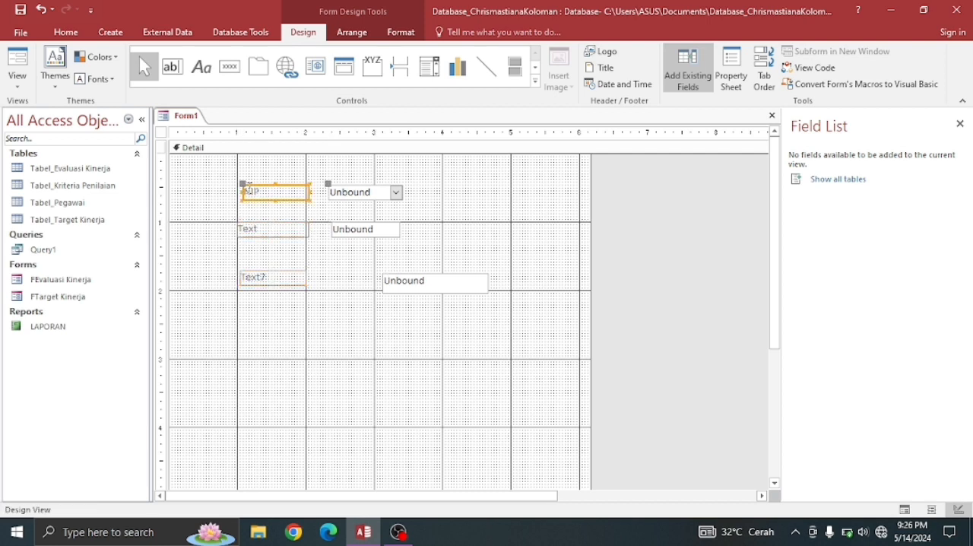
pyautogui.moveTo(239, 193); pyautogui.dragTo(236, 193)
# - Caption the second row's label Periode Evaluasi
pyautogui.click(267, 228)
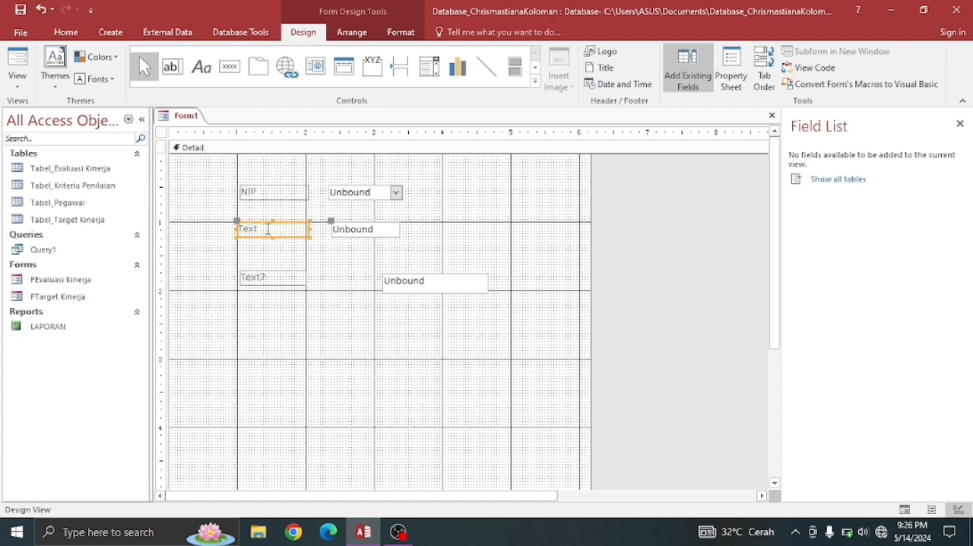
pyautogui.click(258, 229)
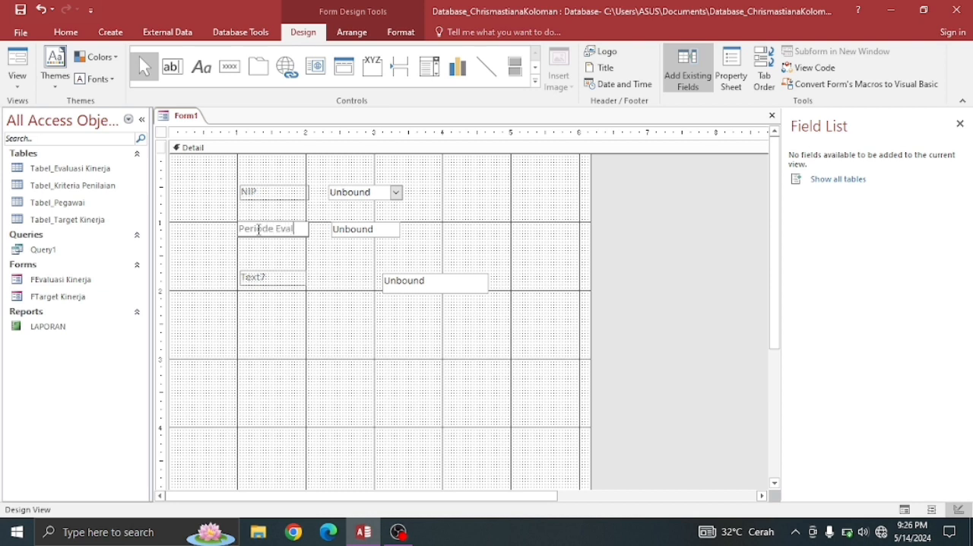
pyautogui.write('uasi')
# - Move the third row up closer to the Periode Evaluasi row and caption its label Jabatan
pyautogui.click(282, 278)
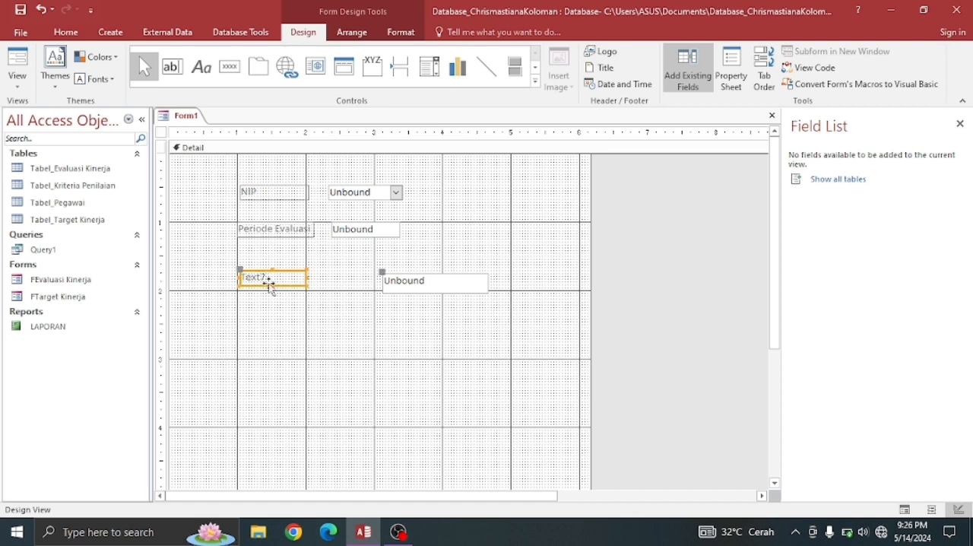
pyautogui.moveTo(268, 279); pyautogui.dragTo(267, 269)
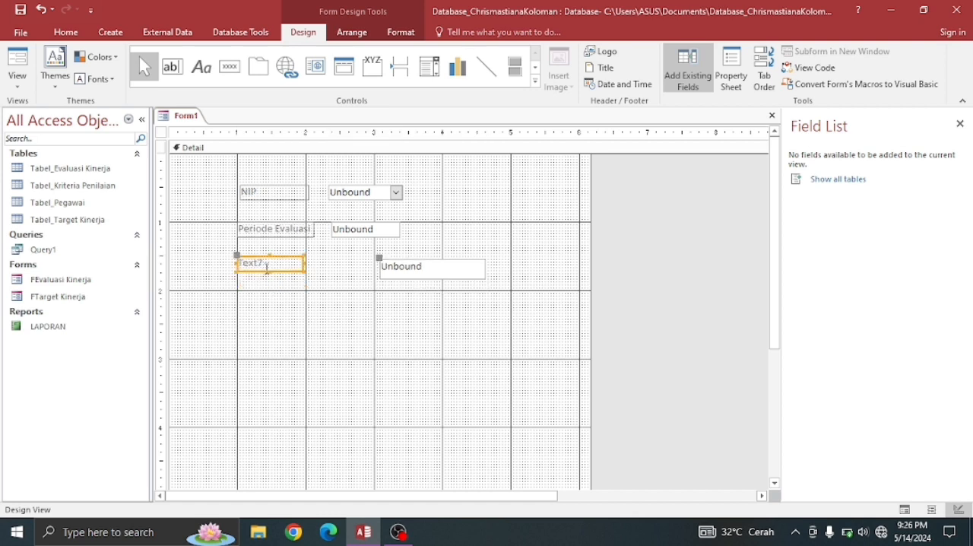
pyautogui.click(271, 263)
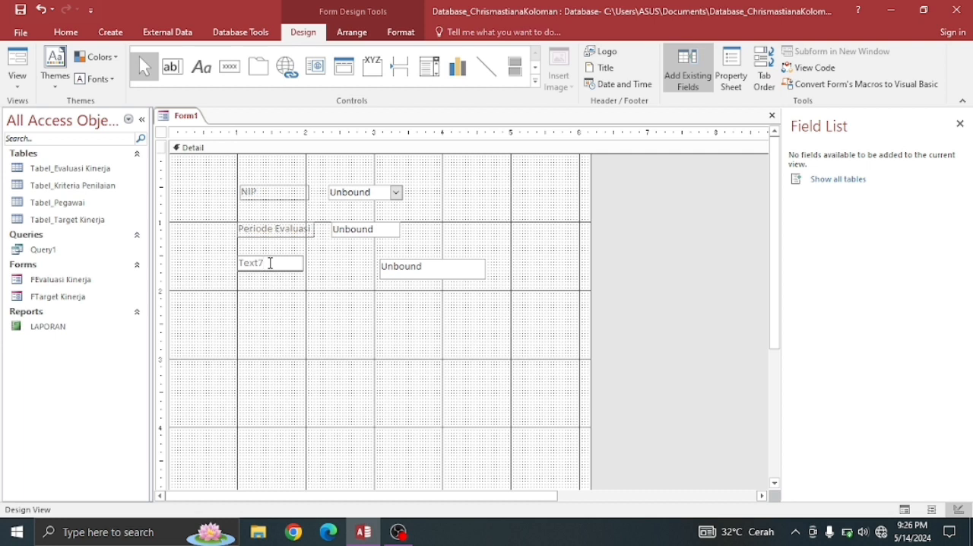
pyautogui.press('BackSpace')
pyautogui.press('BackSpace')
pyautogui.press('BackSpace')
pyautogui.press('BackSpace')
pyautogui.click(350, 270)
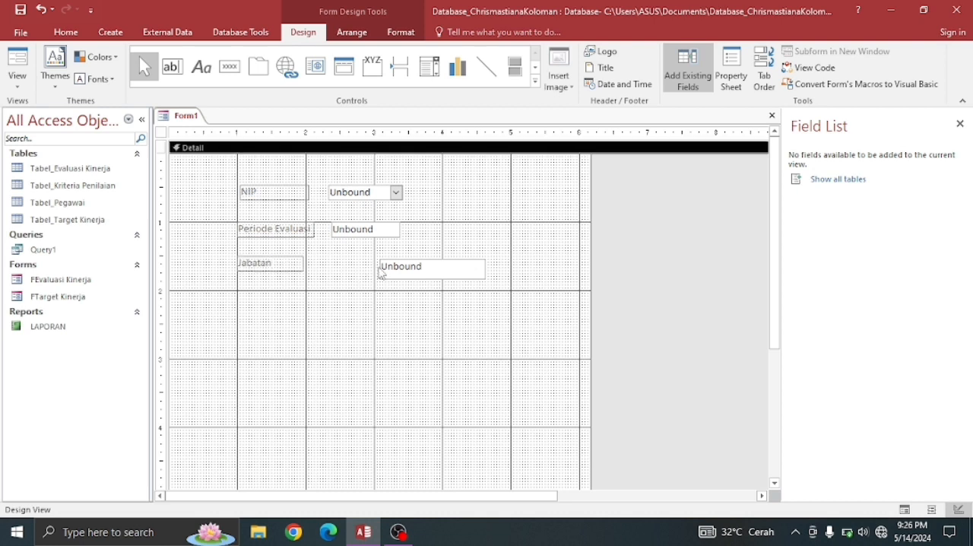
# - Resize the Jabatan text box to about 2.3 inches wide and 0.3 inches high, with its left edge nearer the label
pyautogui.click(381, 269)
pyautogui.moveTo(380, 269); pyautogui.dragTo(325, 267)
pyautogui.click(406, 271)
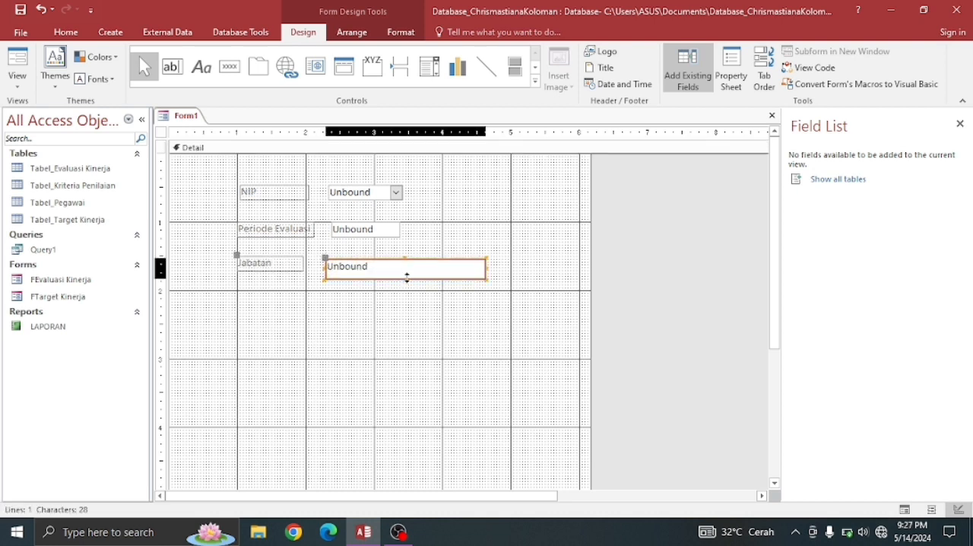
pyautogui.click(407, 270)
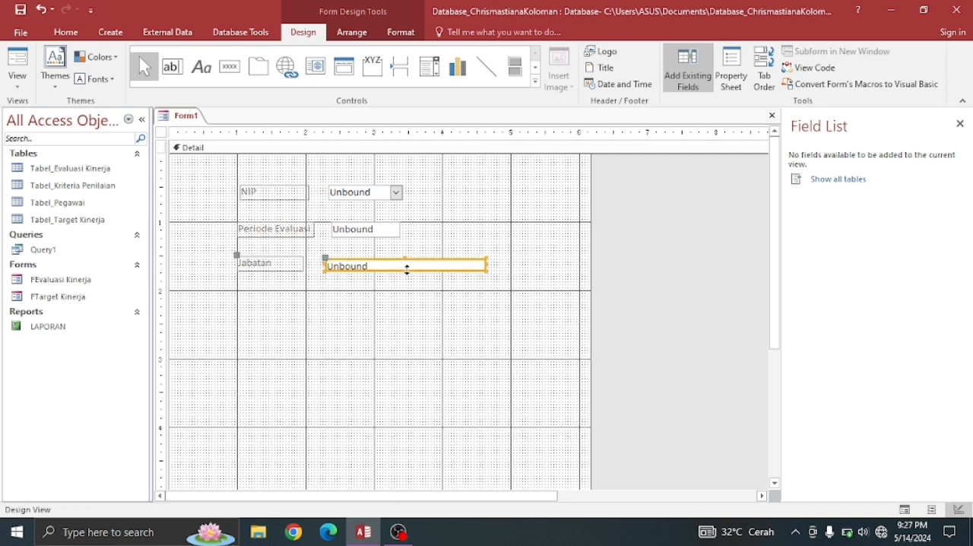
pyautogui.moveTo(406, 260); pyautogui.dragTo(404, 249)
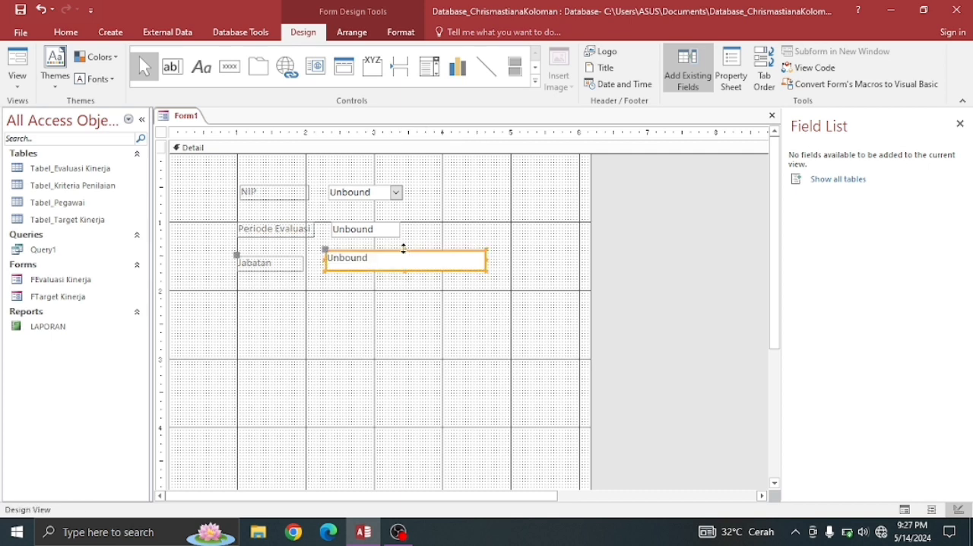
# - Extend the Jabatan and Periode Evaluasi labels upward to about 0.3 inches high
pyautogui.click(267, 255)
pyautogui.click(270, 254)
pyautogui.moveTo(270, 251); pyautogui.dragTo(270, 250)
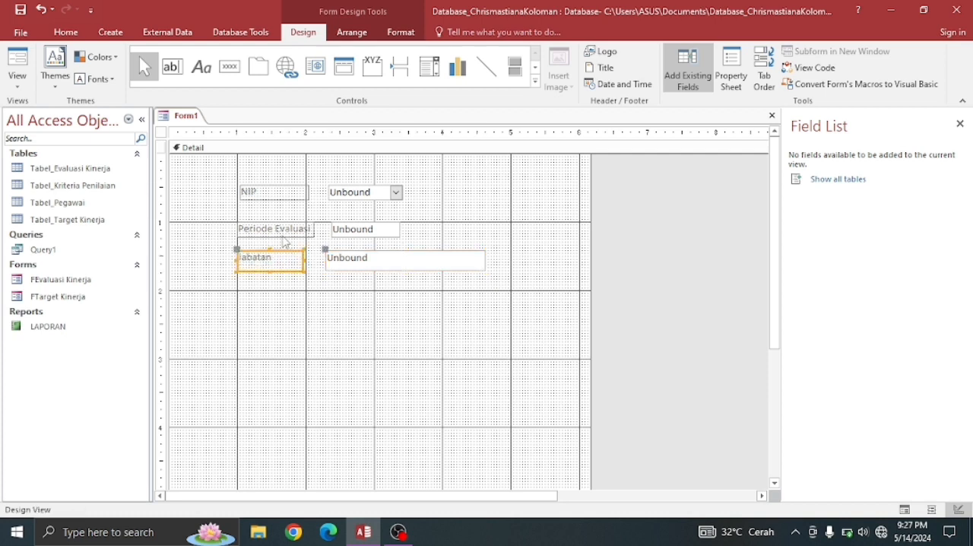
pyautogui.click(277, 230)
pyautogui.click(276, 229)
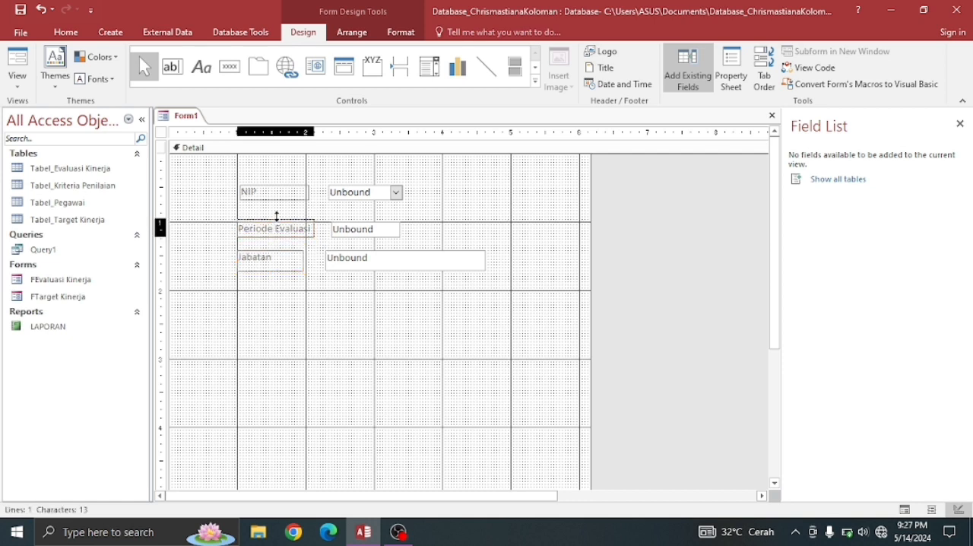
pyautogui.click(274, 214)
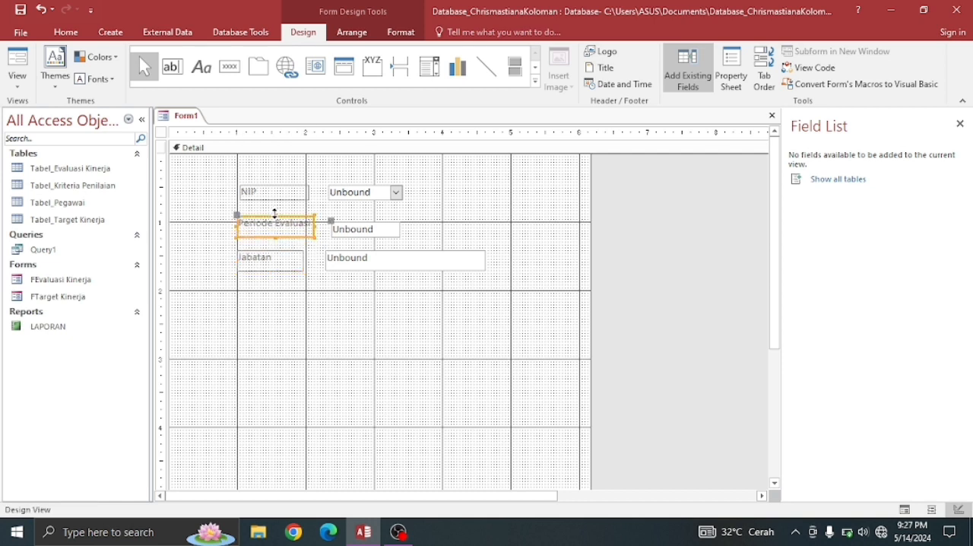
# - Enlarge the Periode Evaluasi text box to about 2.1 by 0.3 inches and narrow its label to about 1 inch
pyautogui.click(357, 239)
pyautogui.moveTo(365, 221); pyautogui.dragTo(471, 229)
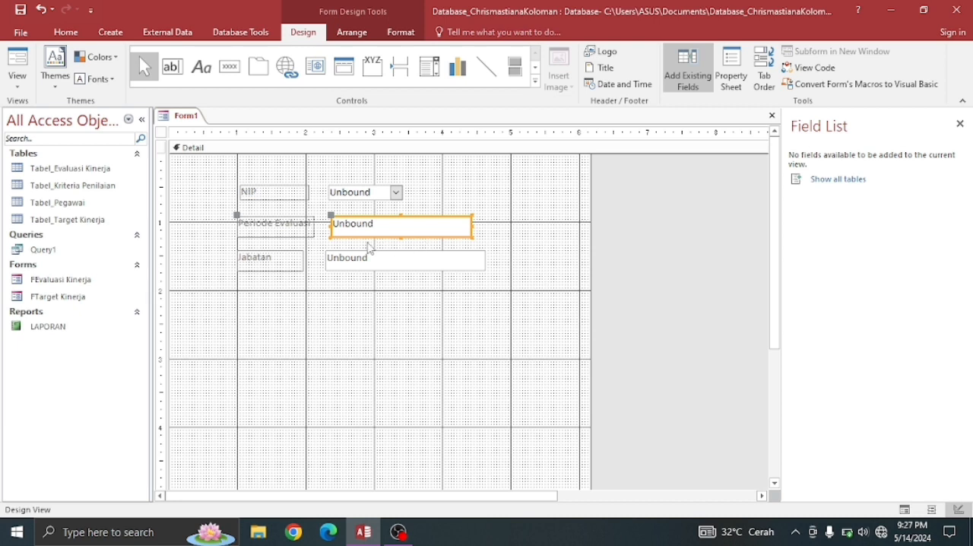
pyautogui.click(315, 226)
pyautogui.moveTo(315, 226); pyautogui.dragTo(307, 226)
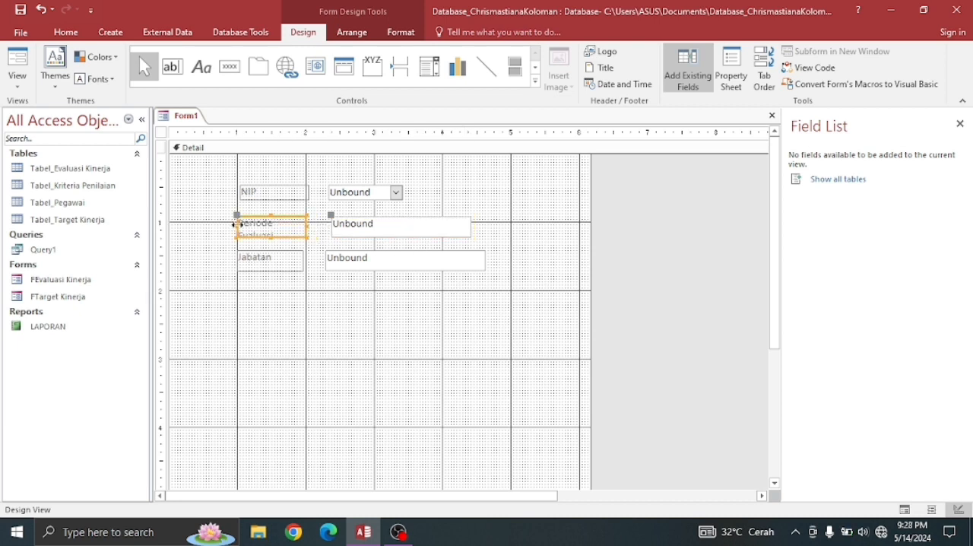
# - Extend the Periode Evaluasi and Jabatan labels leftward so their left edges line up just before the 1-inch mark
pyautogui.moveTo(237, 225); pyautogui.dragTo(231, 224)
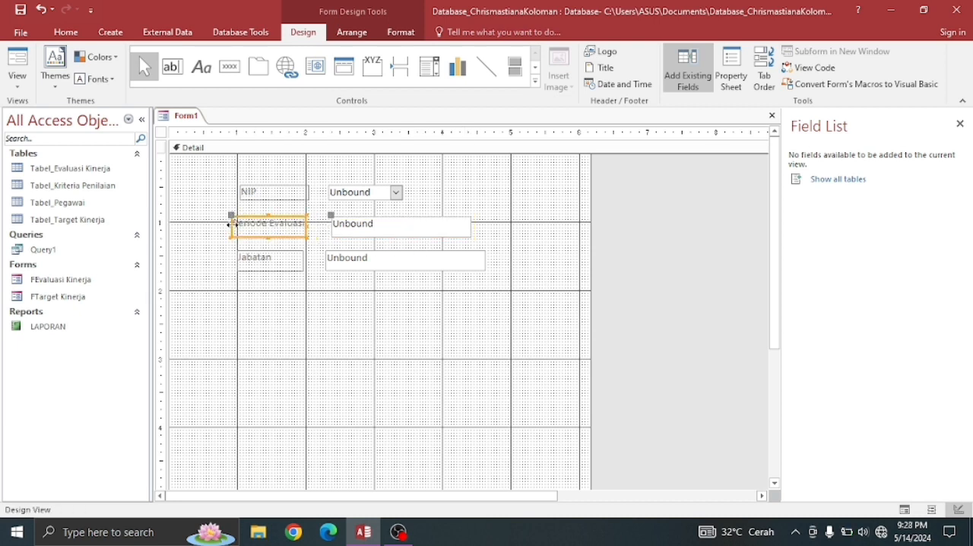
pyautogui.click(244, 258)
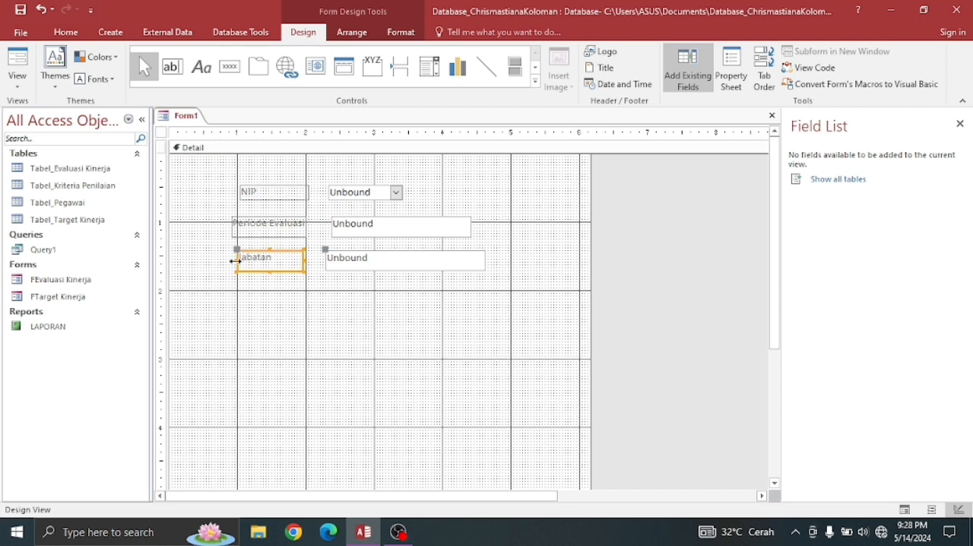
pyautogui.moveTo(235, 260); pyautogui.dragTo(230, 258)
# - Enlarge the NIP label and its combo box to about 0.3 inches high, keeping their top edges level
pyautogui.click(249, 191)
pyautogui.moveTo(273, 201)
pyautogui.mouseDown()
pyautogui.moveTo(270, 211)
pyautogui.moveTo(230, 196)
pyautogui.moveTo(271, 186)
pyautogui.mouseUp()
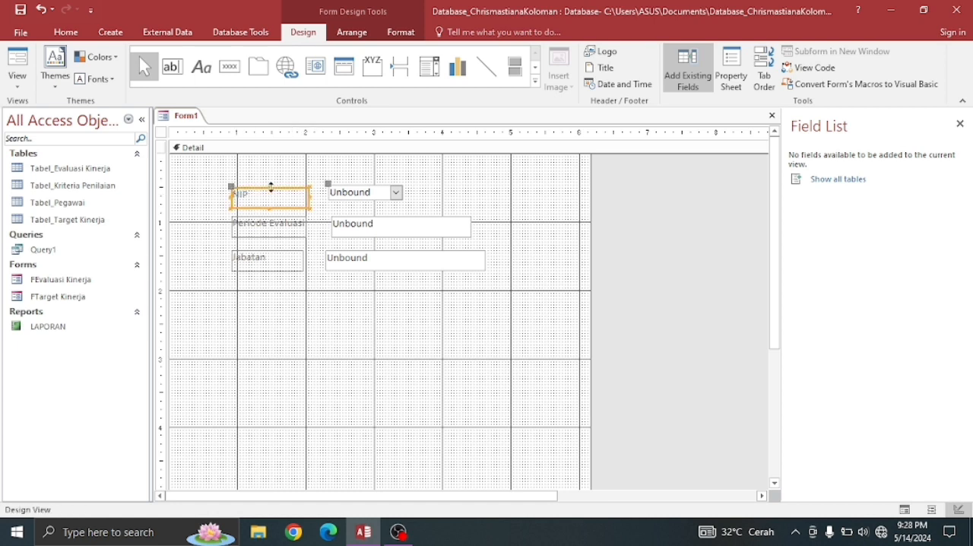
pyautogui.click(350, 199)
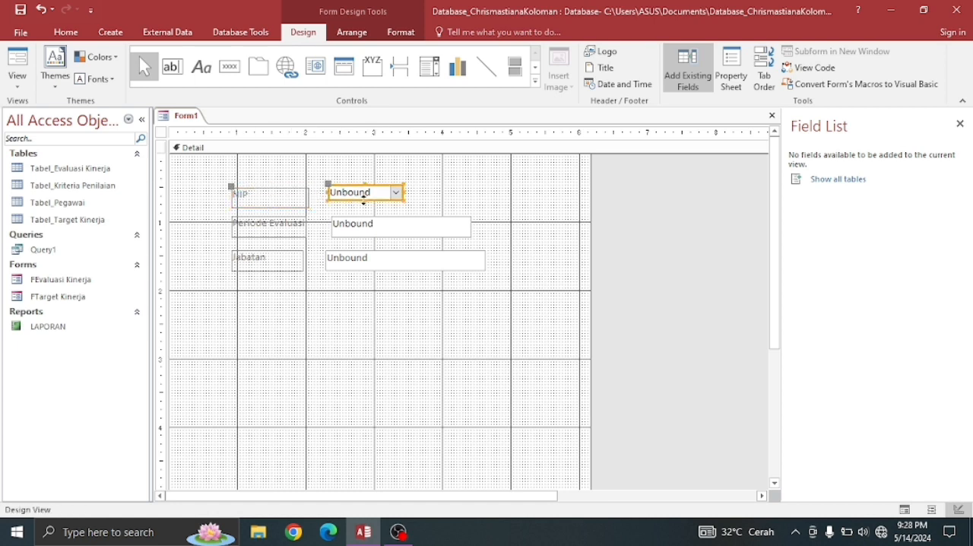
pyautogui.moveTo(365, 203); pyautogui.dragTo(360, 183)
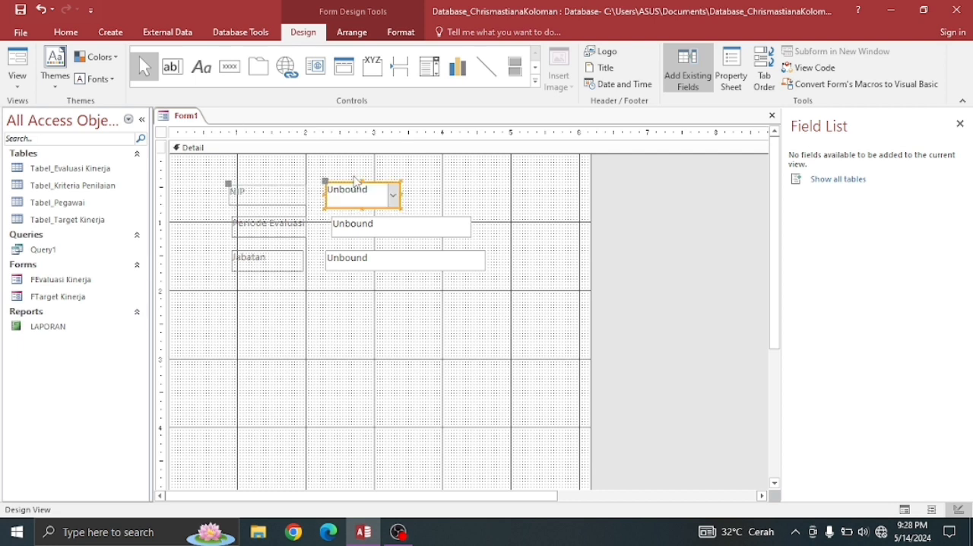
pyautogui.click(362, 184)
pyautogui.press('Escape')
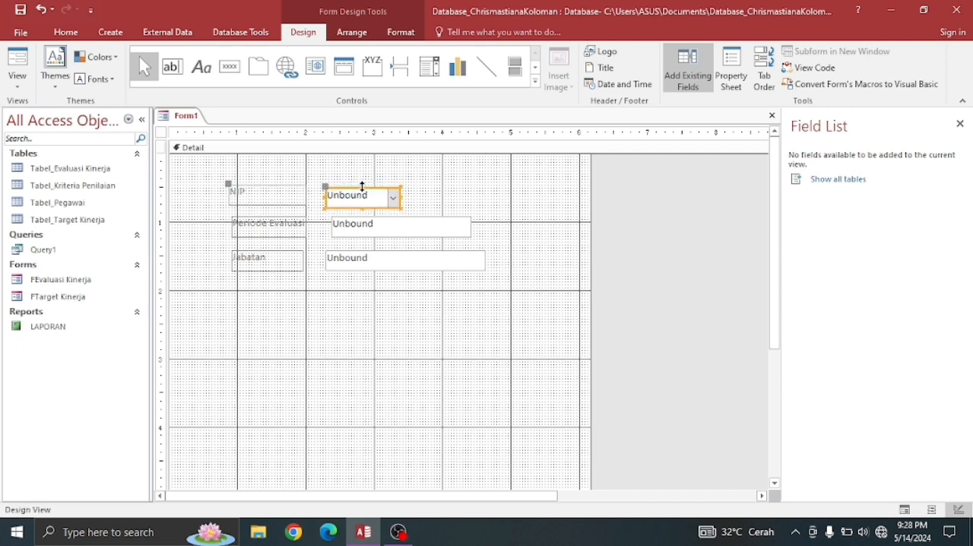
pyautogui.click(362, 186)
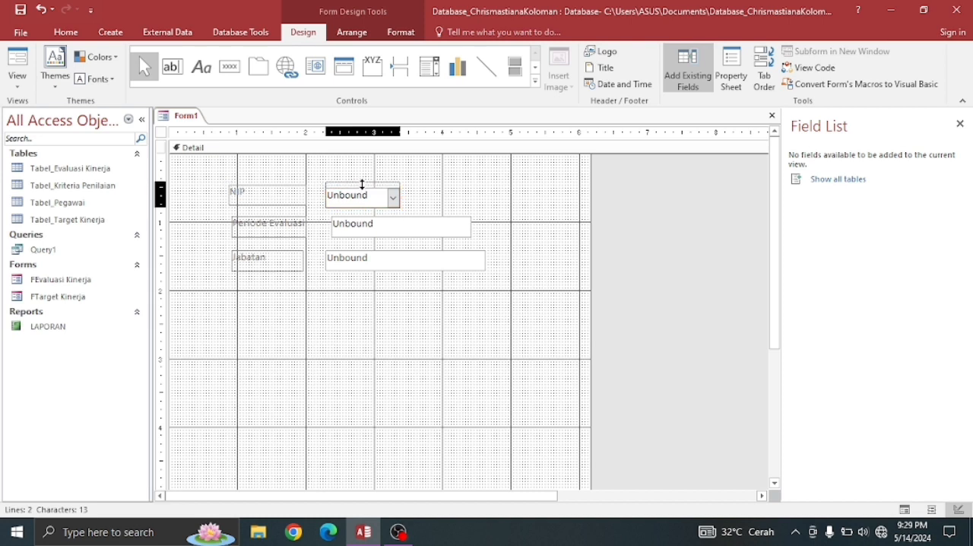
pyautogui.press('Escape')
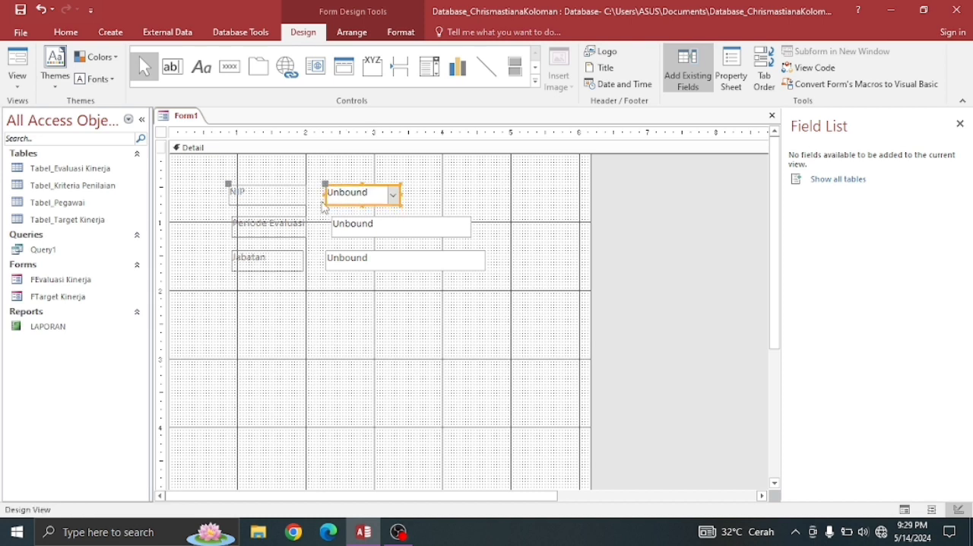
# - Line up the Periode Evaluasi and Jabatan labels with the NIP label, moving the Jabatan row up and widening its label to match
pyautogui.click(231, 225)
pyautogui.moveTo(226, 225); pyautogui.dragTo(223, 225)
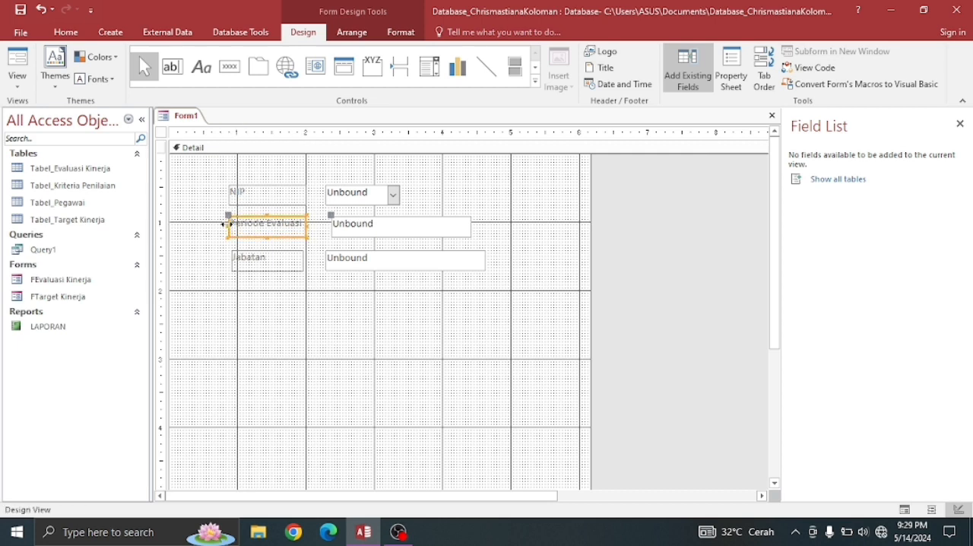
pyautogui.click(245, 264)
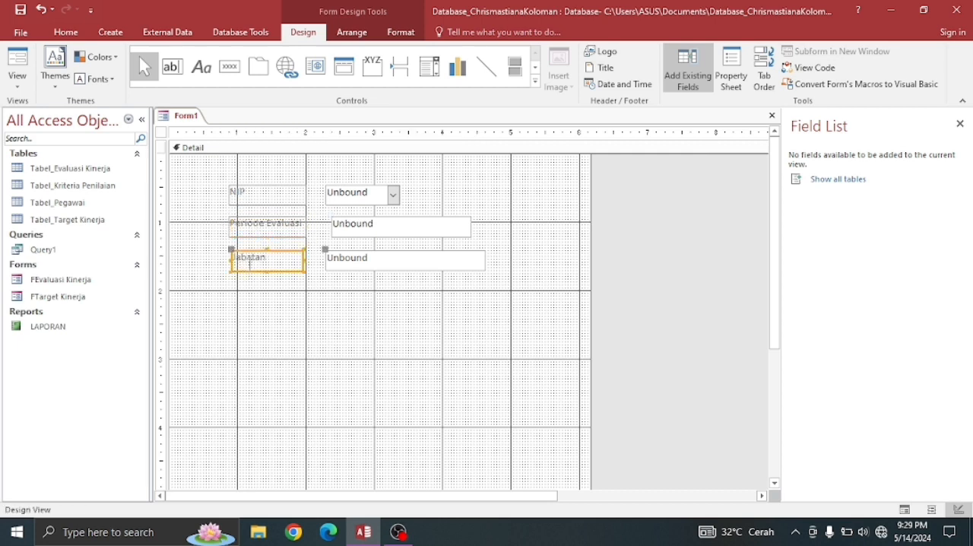
pyautogui.moveTo(245, 257); pyautogui.dragTo(236, 240)
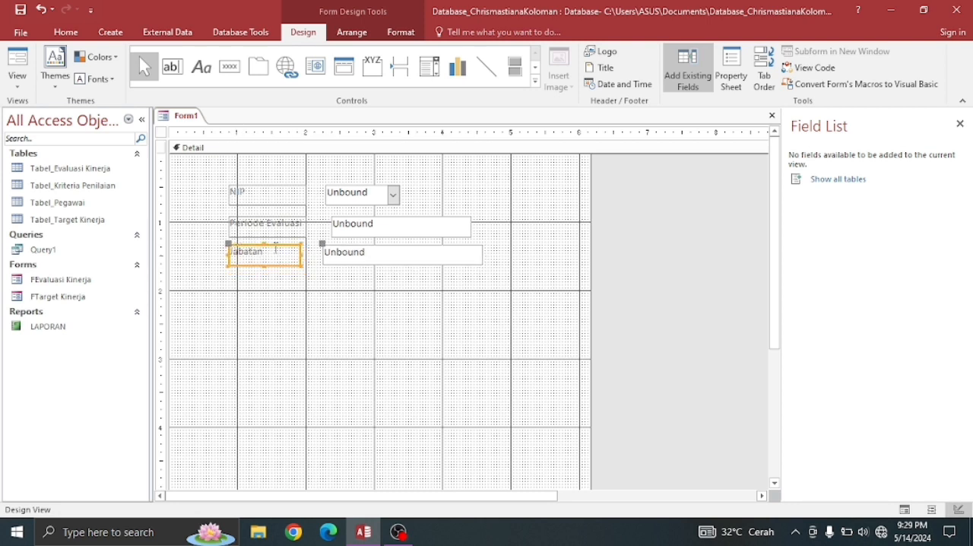
pyautogui.moveTo(302, 255); pyautogui.dragTo(308, 256)
# - Align the Periode Evaluasi label with the other labels and its text box's left edge with the Jabatan text box
pyautogui.click(369, 230)
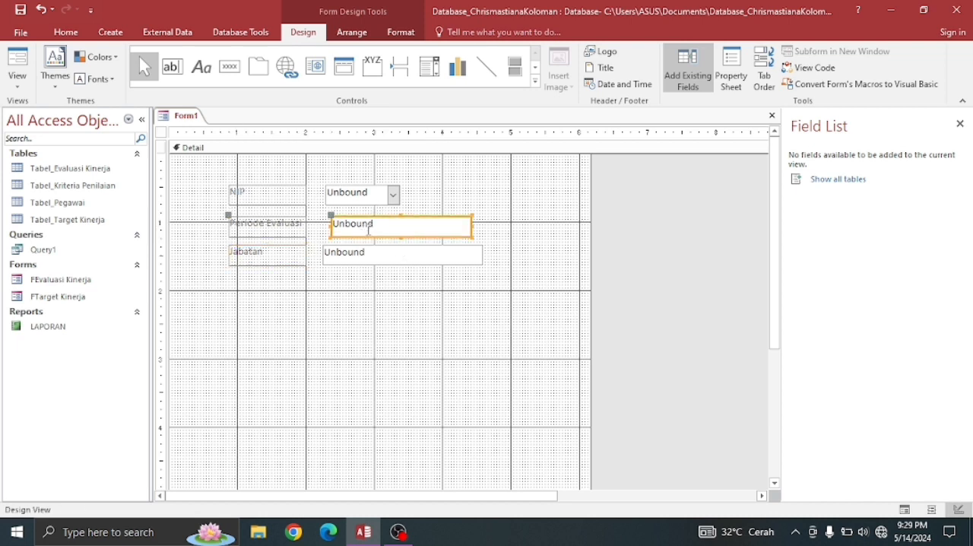
pyautogui.moveTo(370, 238); pyautogui.dragTo(366, 240)
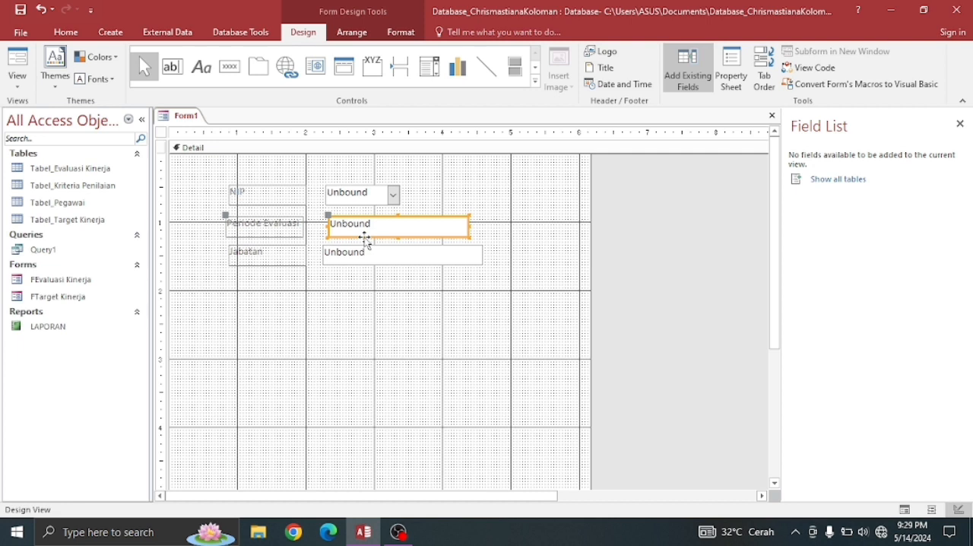
pyautogui.click(292, 227)
pyautogui.click(292, 228)
pyautogui.click(312, 233)
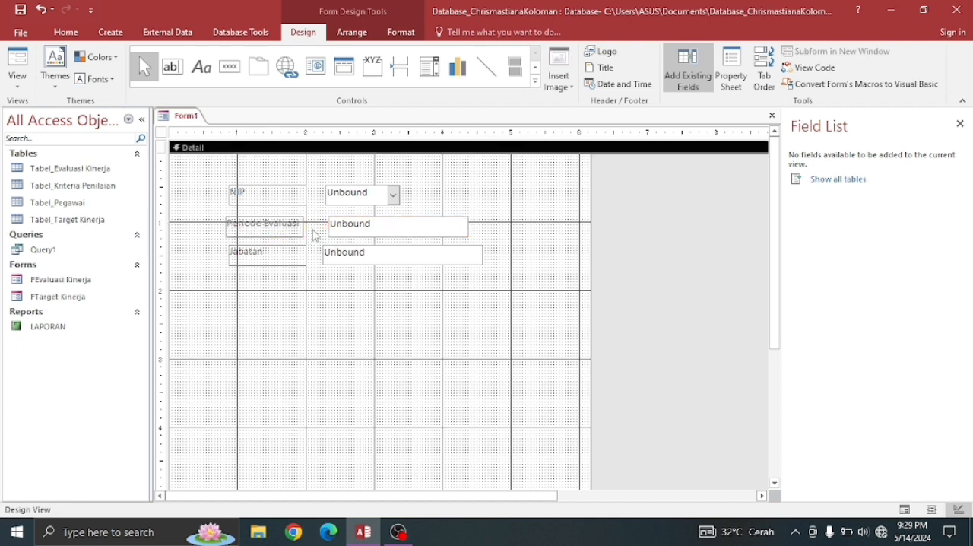
pyautogui.click(303, 230)
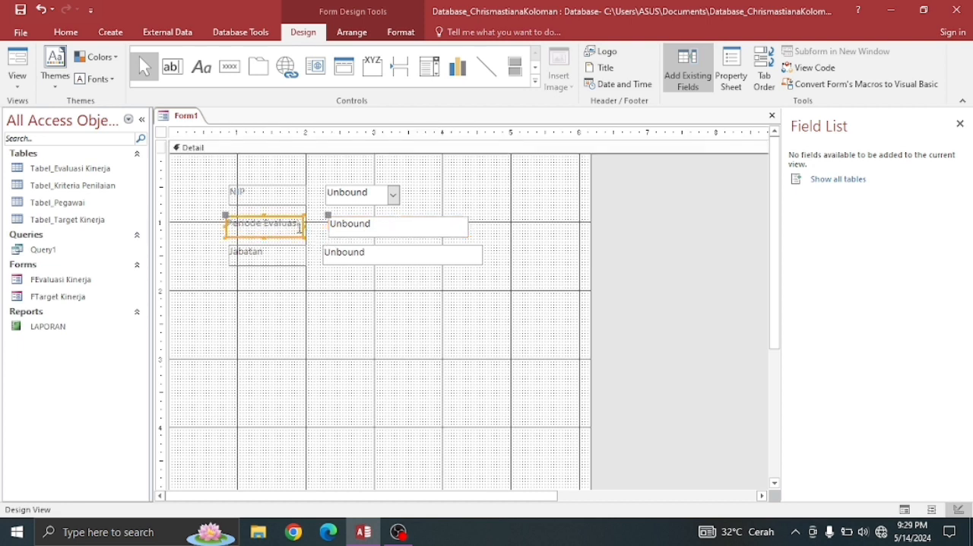
pyautogui.moveTo(303, 231); pyautogui.dragTo(319, 194)
pyautogui.click(337, 230)
# - Align the NIP combo box's left edge with the text boxes below and widen it to about 1.5 inches
pyautogui.click(322, 193)
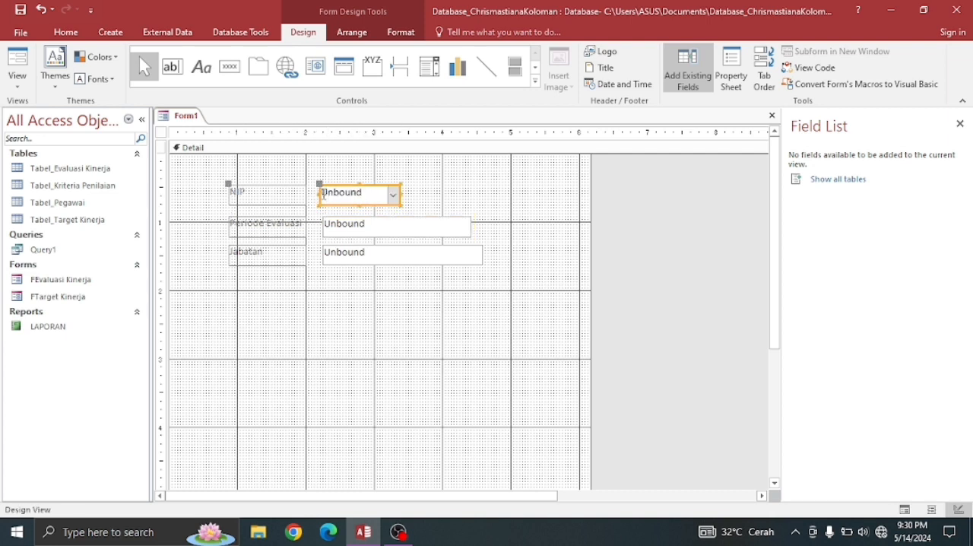
pyautogui.moveTo(319, 193); pyautogui.dragTo(323, 194)
pyautogui.moveTo(401, 195); pyautogui.dragTo(428, 195)
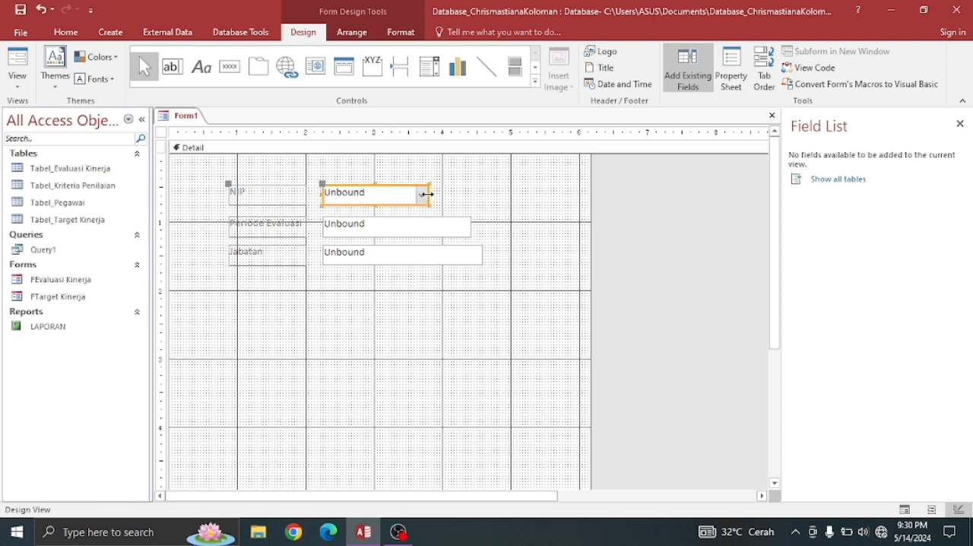
# - Select all the labels and fields on the form and set their font color to black
pyautogui.click(399, 314)
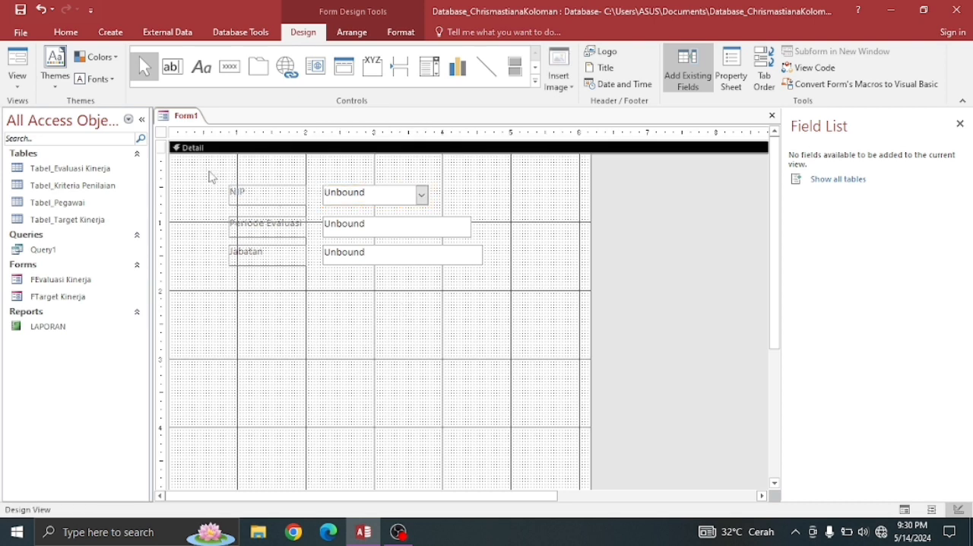
pyautogui.moveTo(211, 177); pyautogui.dragTo(505, 315)
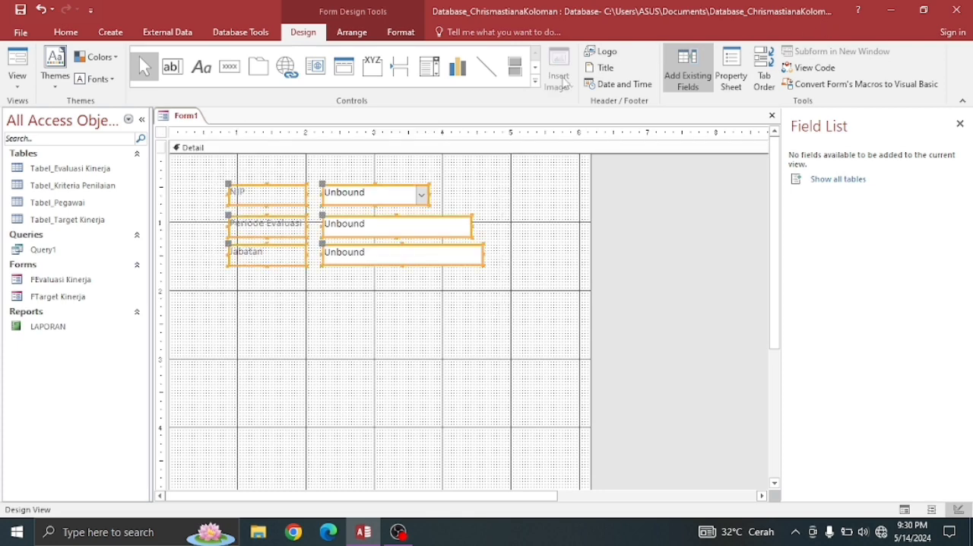
pyautogui.click(64, 33)
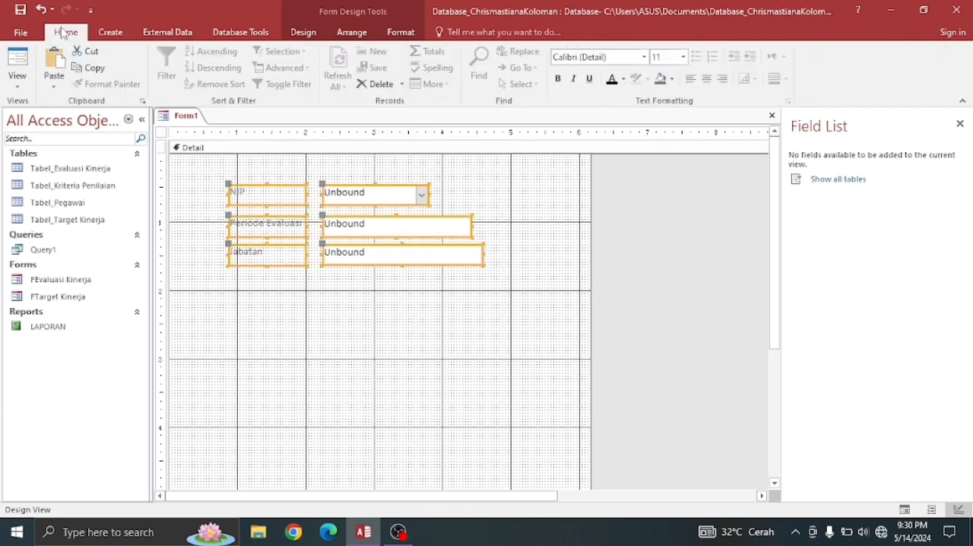
pyautogui.click(612, 78)
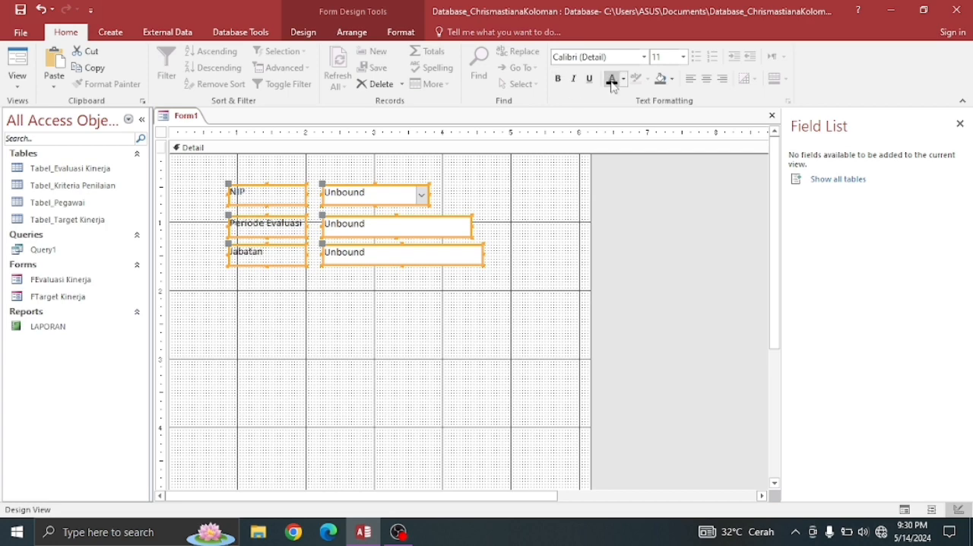
# - Draw a command button about 0.7 by 0.33 inches below the Jabatan row, without assigning a wizard action
pyautogui.click(310, 35)
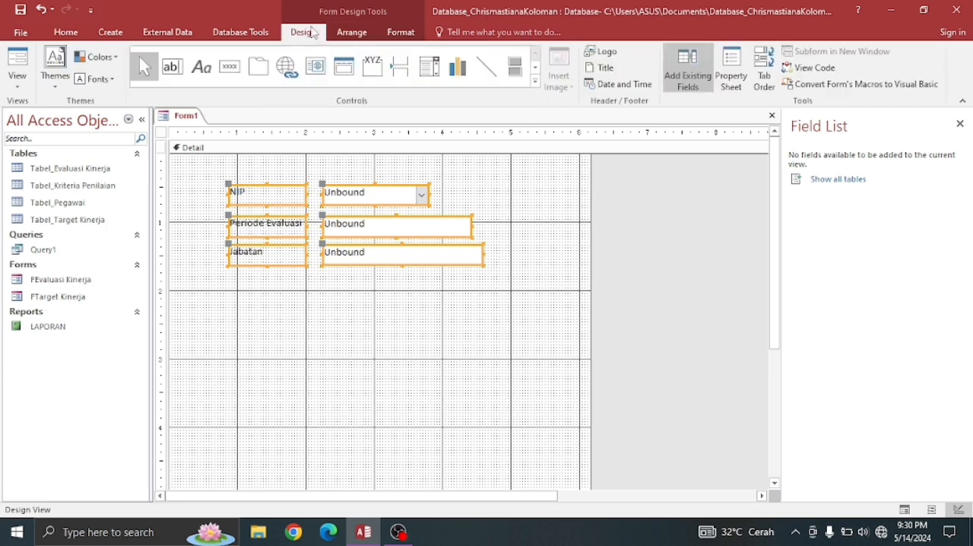
pyautogui.click(224, 71)
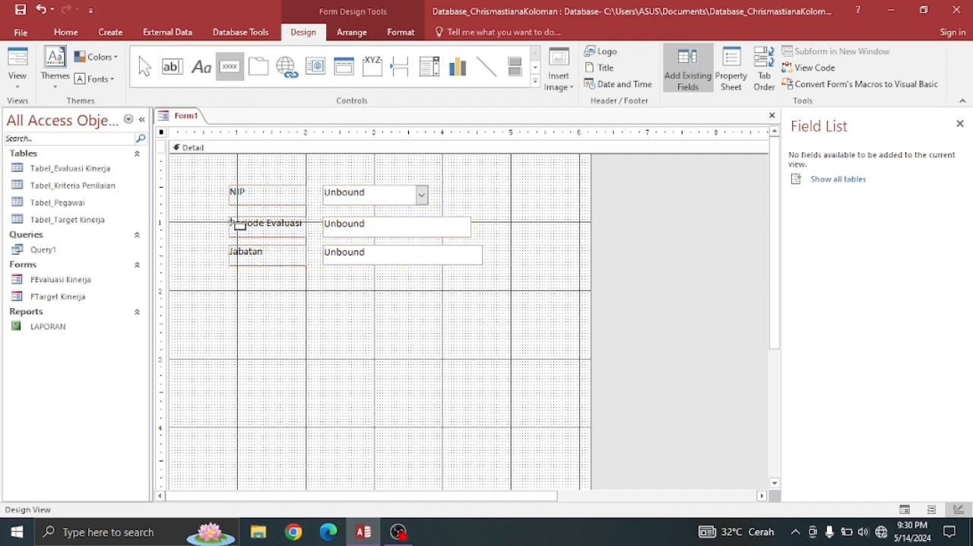
pyautogui.moveTo(309, 319); pyautogui.dragTo(356, 342)
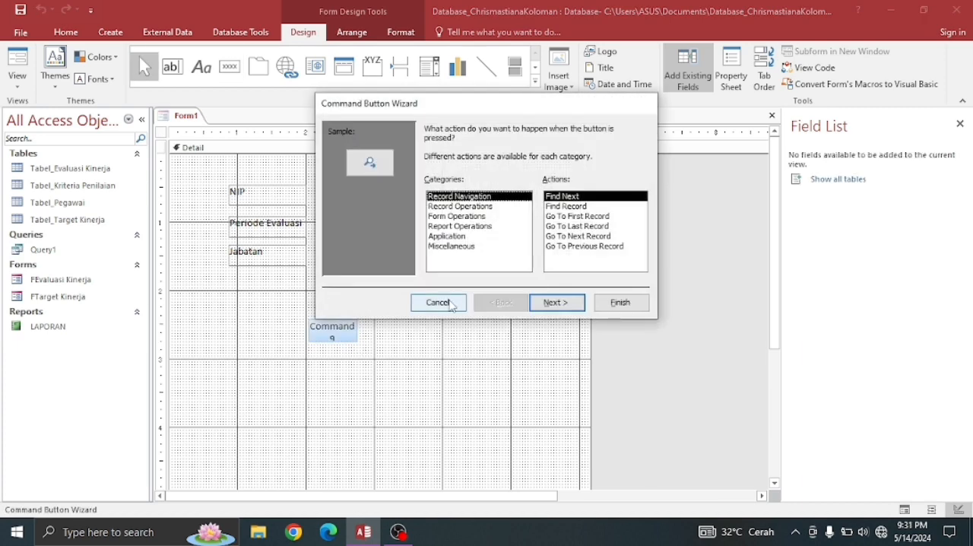
pyautogui.click(450, 303)
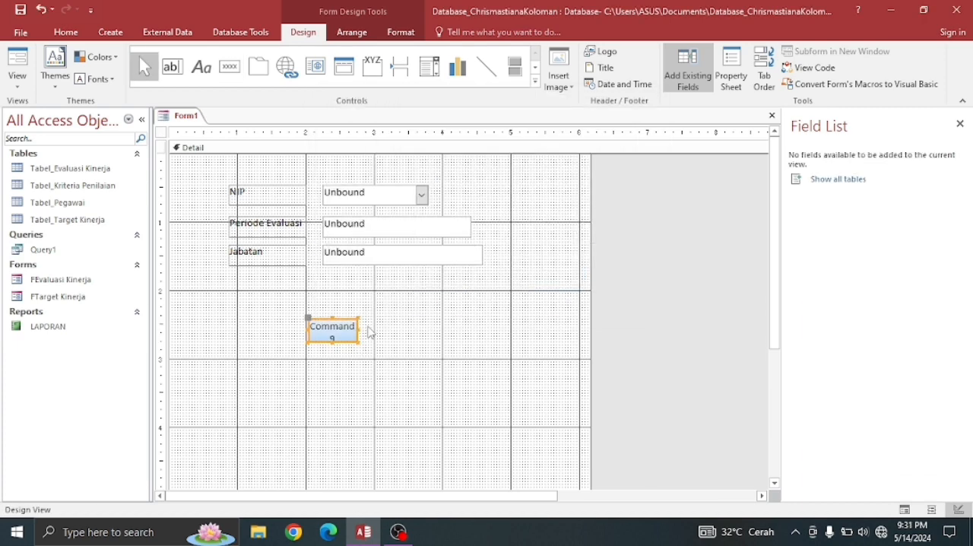
# - Add a second command button about 0.6 by 0.3 inches to the right of the first, skipping the wizard
pyautogui.click(232, 67)
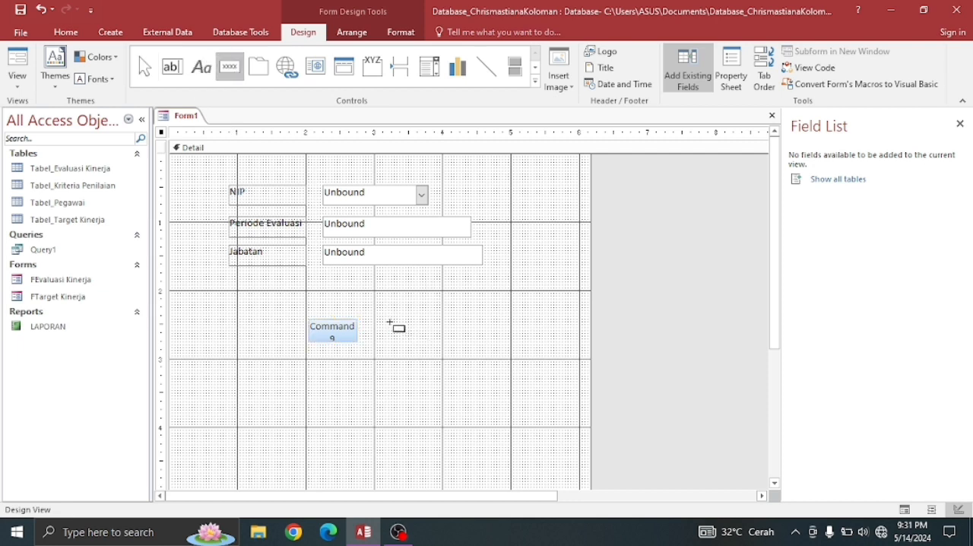
pyautogui.moveTo(388, 323); pyautogui.dragTo(430, 342)
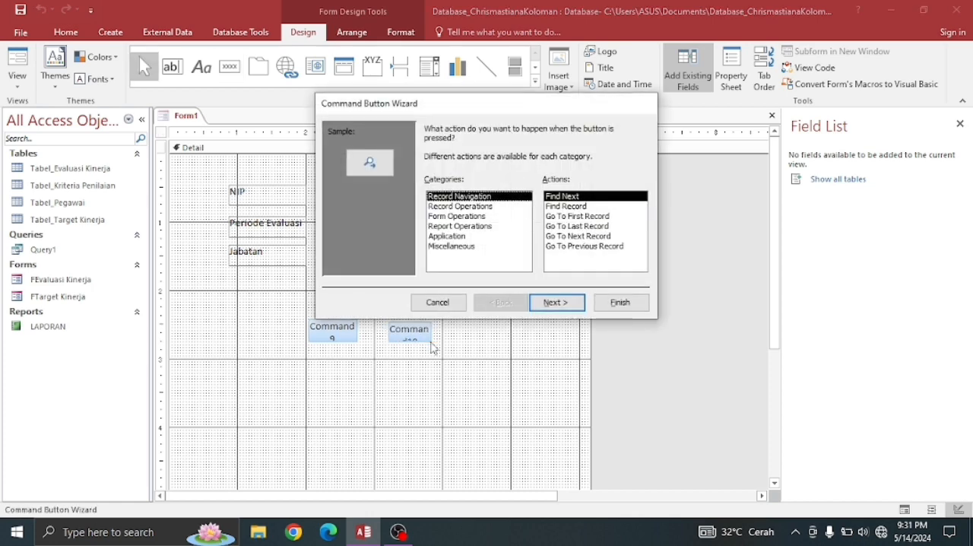
pyautogui.click(433, 304)
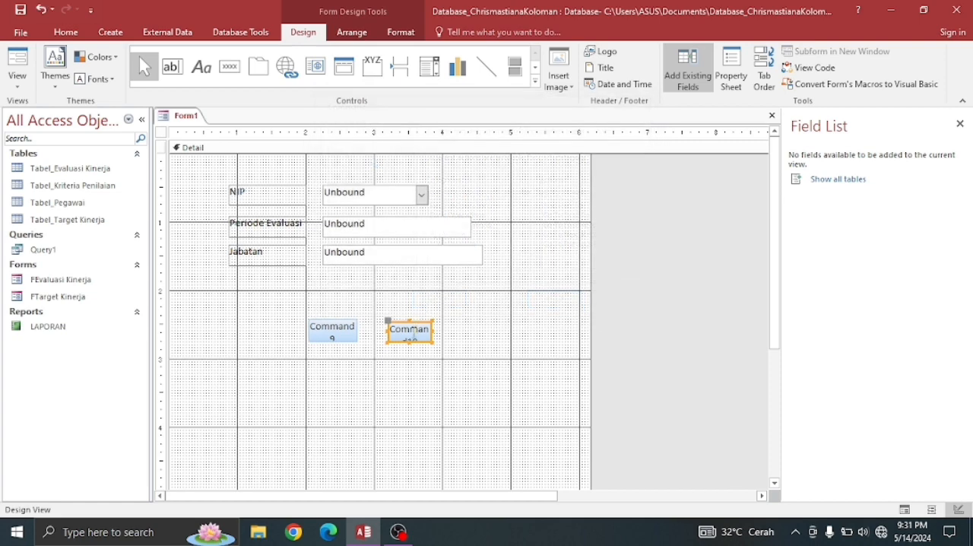
# - Caption the first command button Tampilkan
pyautogui.doubleClick(333, 331)
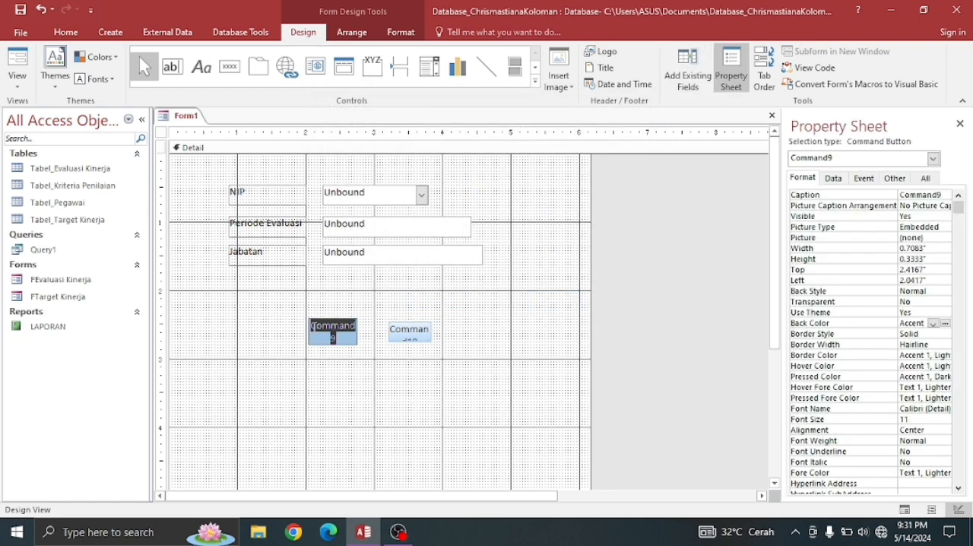
pyautogui.write('Ta')
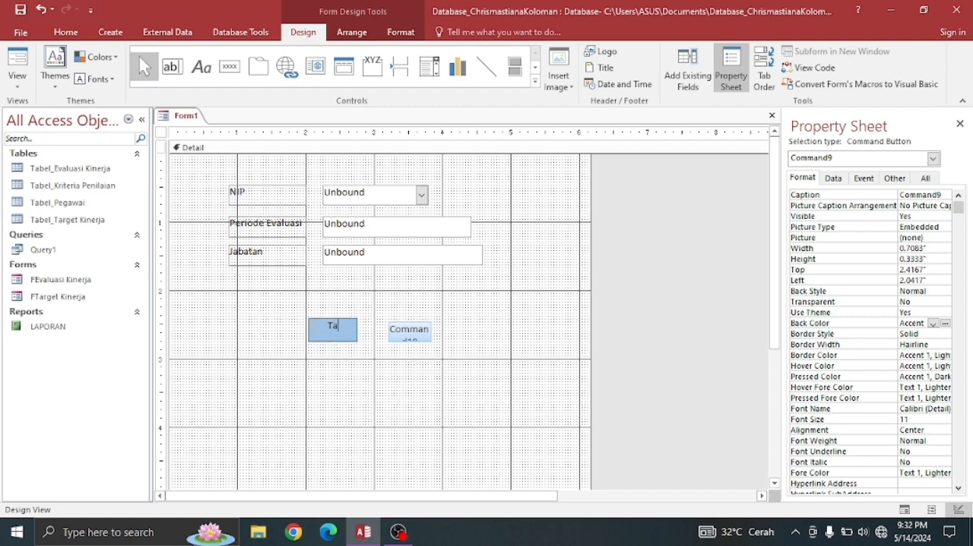
pyautogui.write('mpilkan')
pyautogui.click(337, 358)
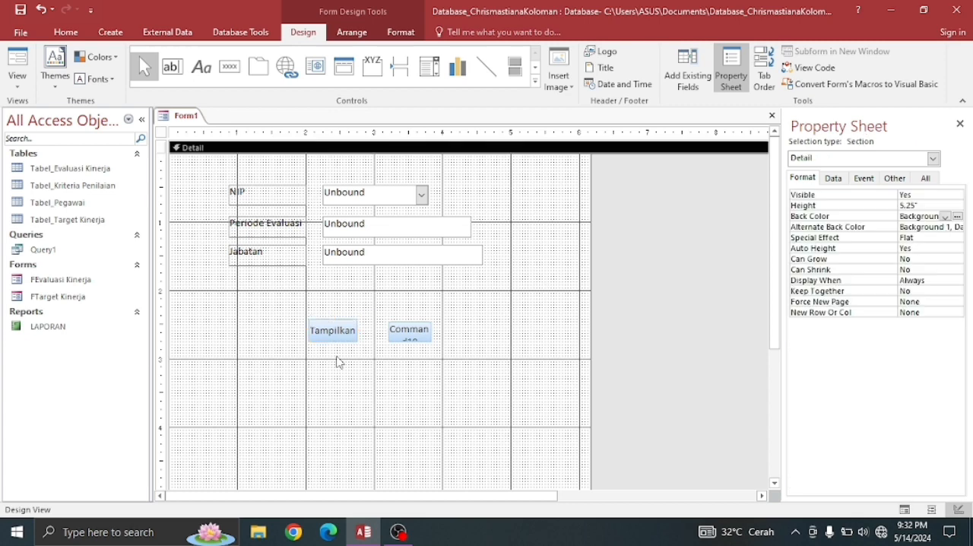
# - Caption the second command button Keluar
pyautogui.click(391, 339)
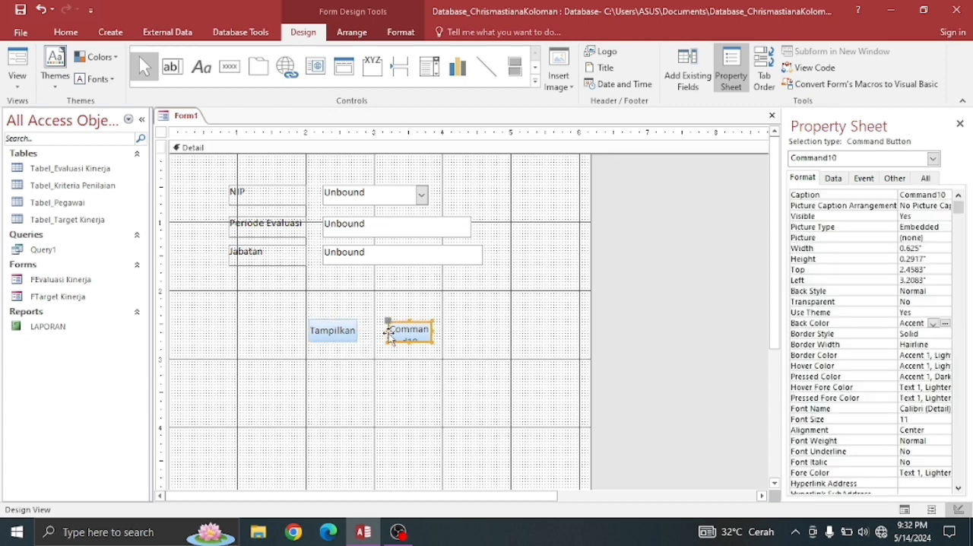
pyautogui.click(410, 331)
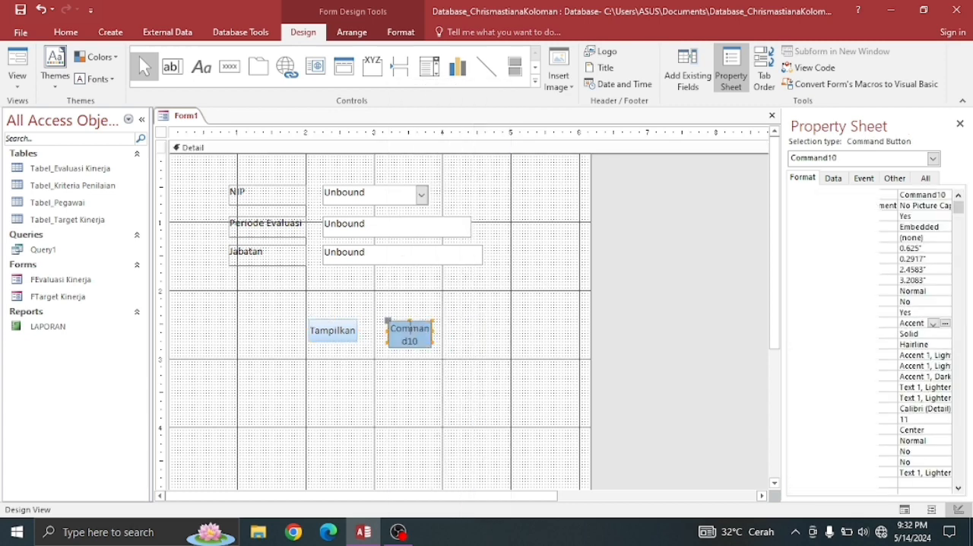
pyautogui.doubleClick(411, 331)
pyautogui.write('Keluar')
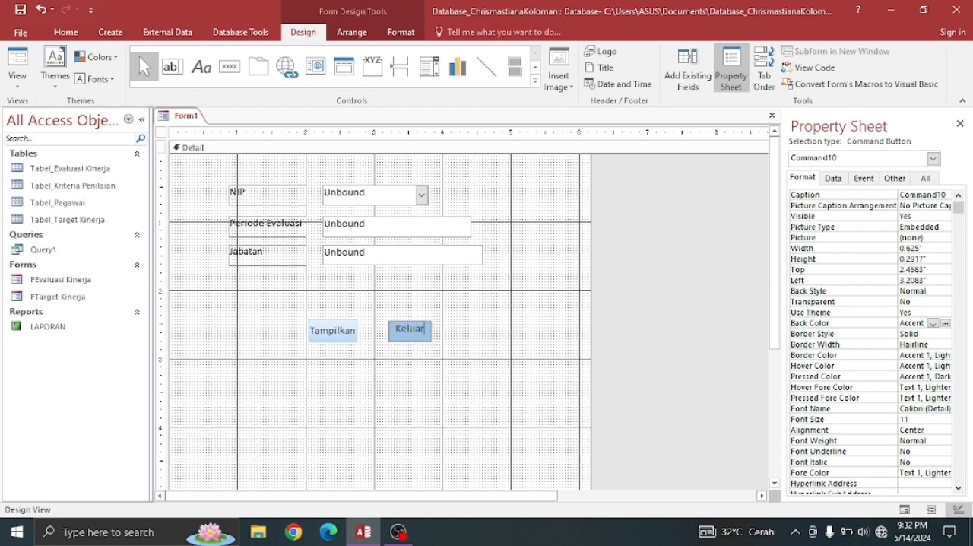
pyautogui.click(464, 356)
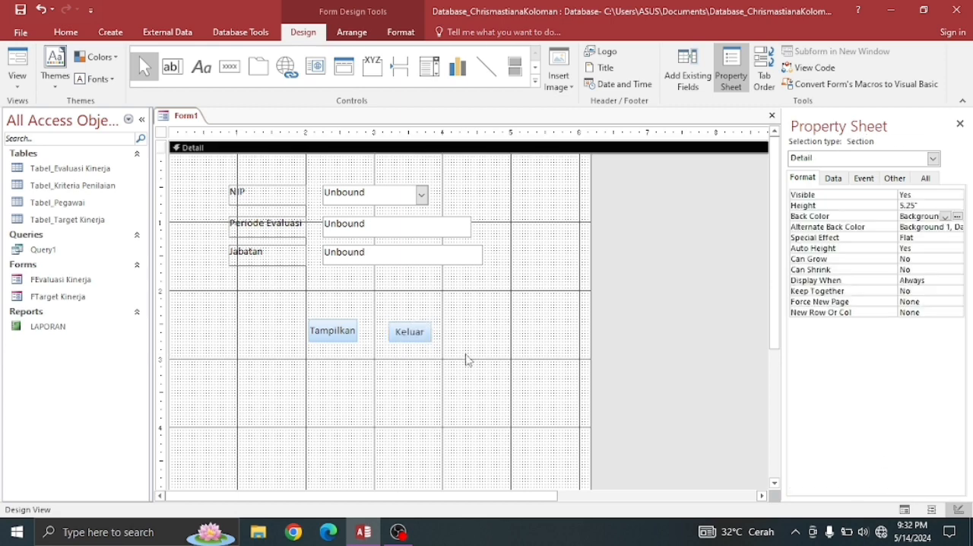
# - Enlarge the Keluar button slightly so its size lines up with the Tampilkan button
pyautogui.click(412, 332)
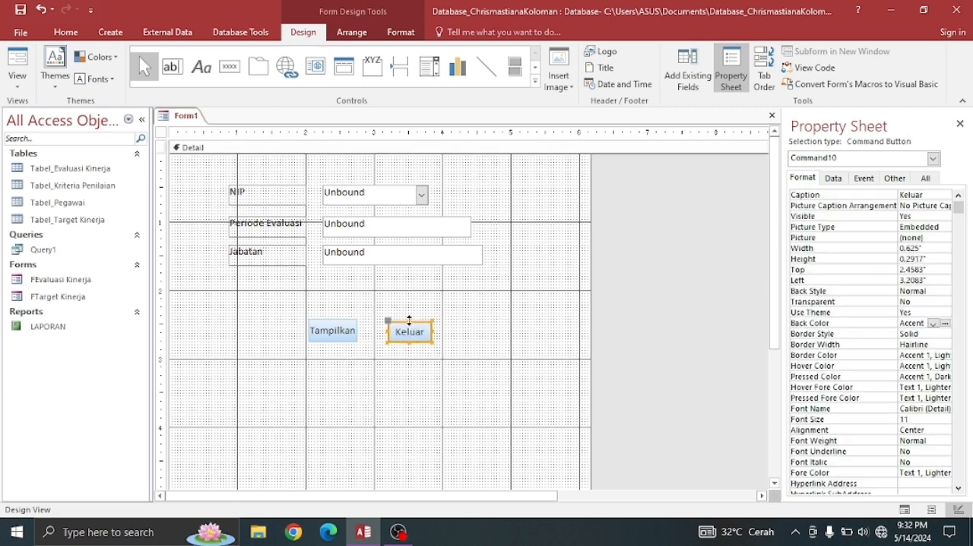
pyautogui.moveTo(410, 320); pyautogui.dragTo(437, 330)
# - Fill the form's Detail section with the standard medium olive green background colour
pyautogui.click(467, 340)
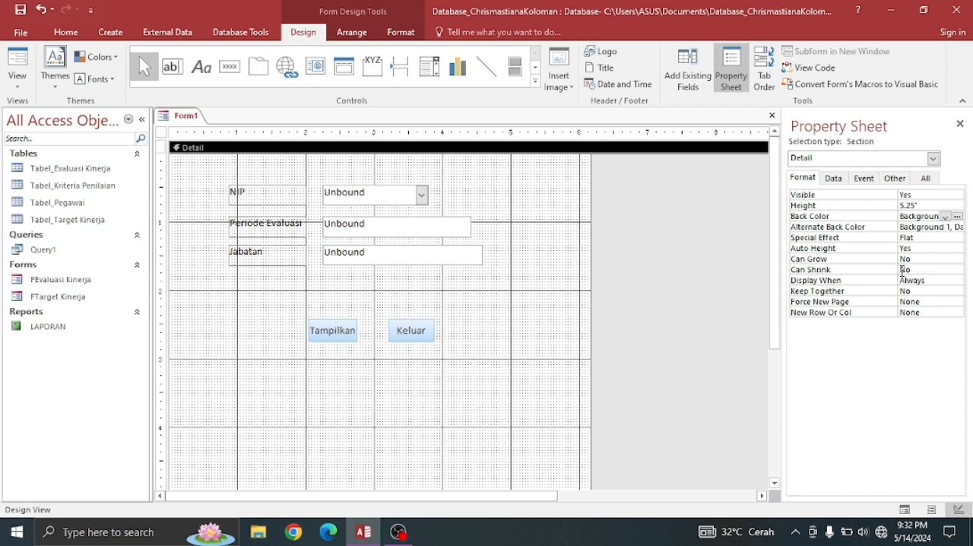
pyautogui.click(957, 217)
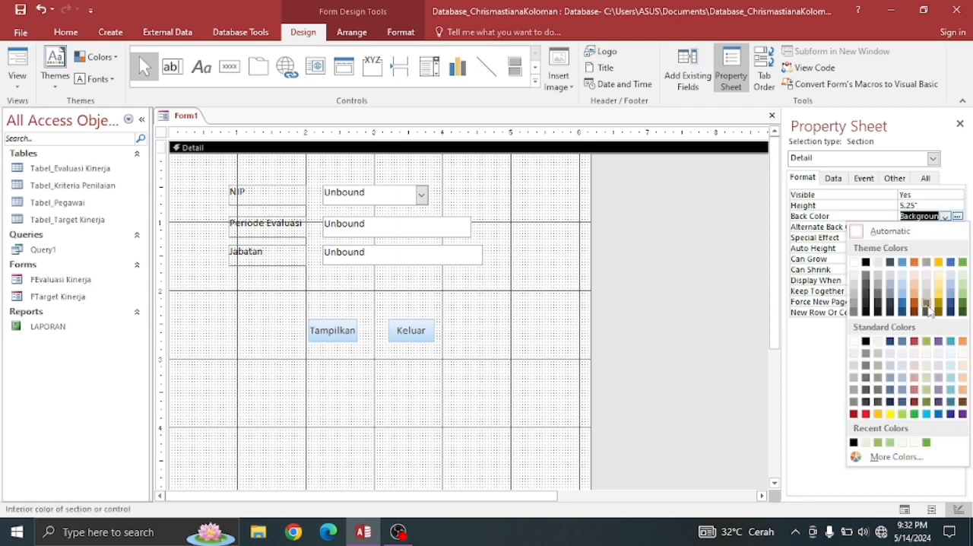
pyautogui.click(927, 342)
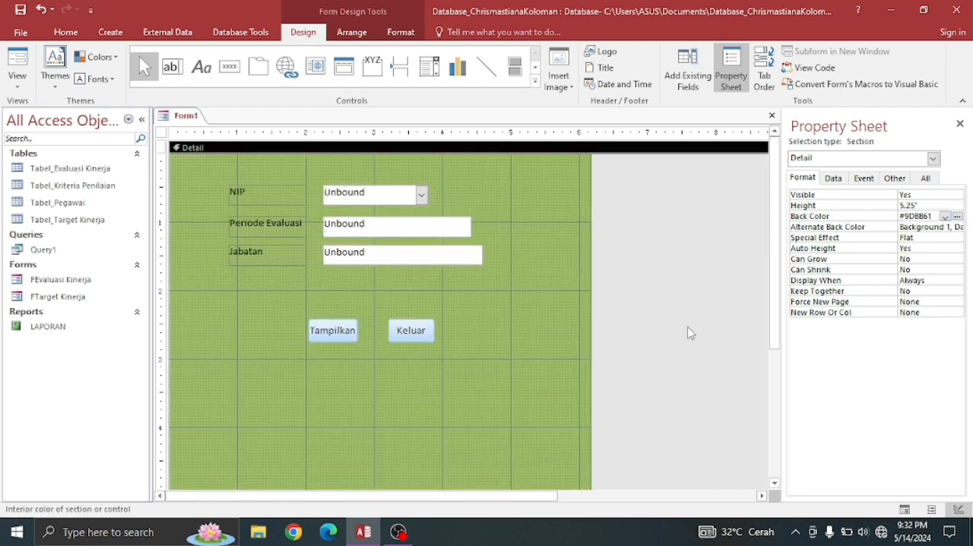
# - Give the NIP label a pale green background colour from the standard colours
pyautogui.click(234, 199)
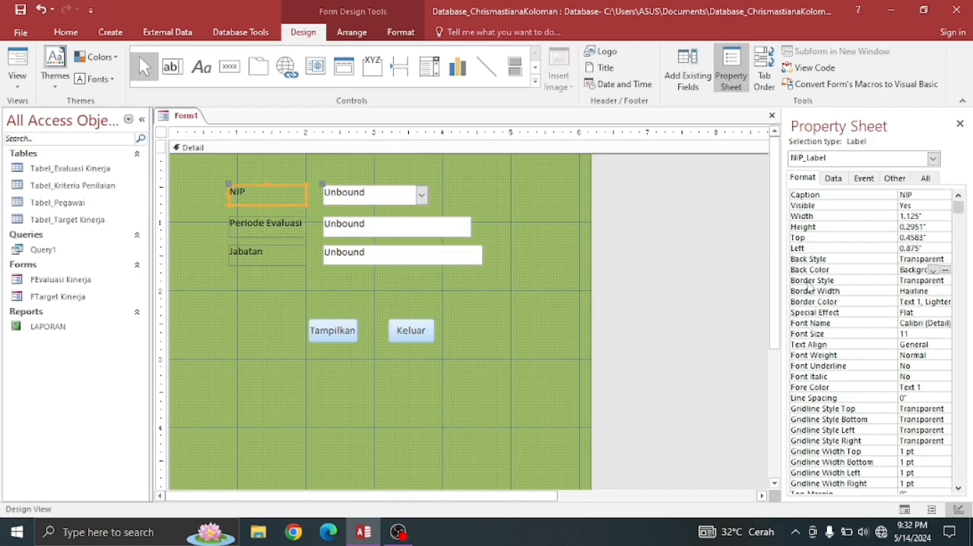
pyautogui.click(945, 270)
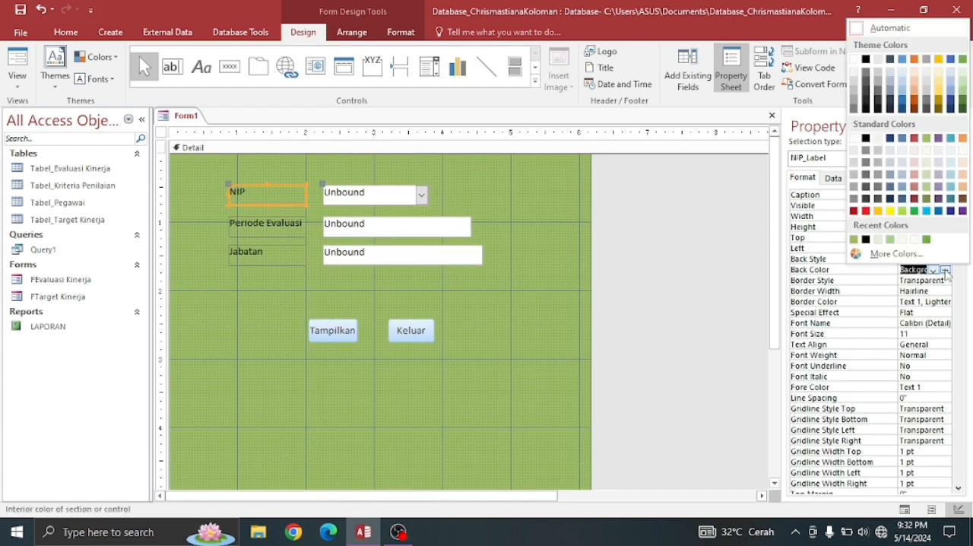
pyautogui.click(907, 166)
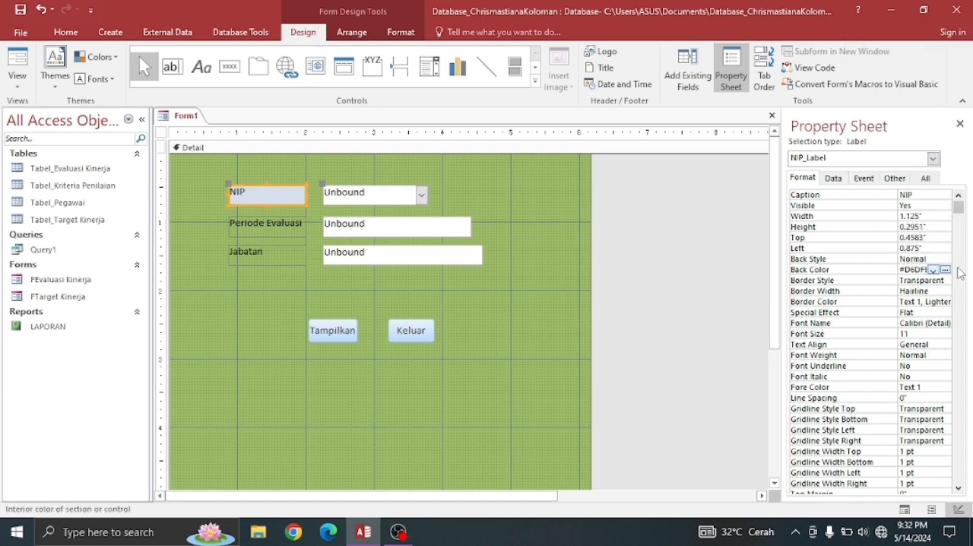
pyautogui.click(946, 270)
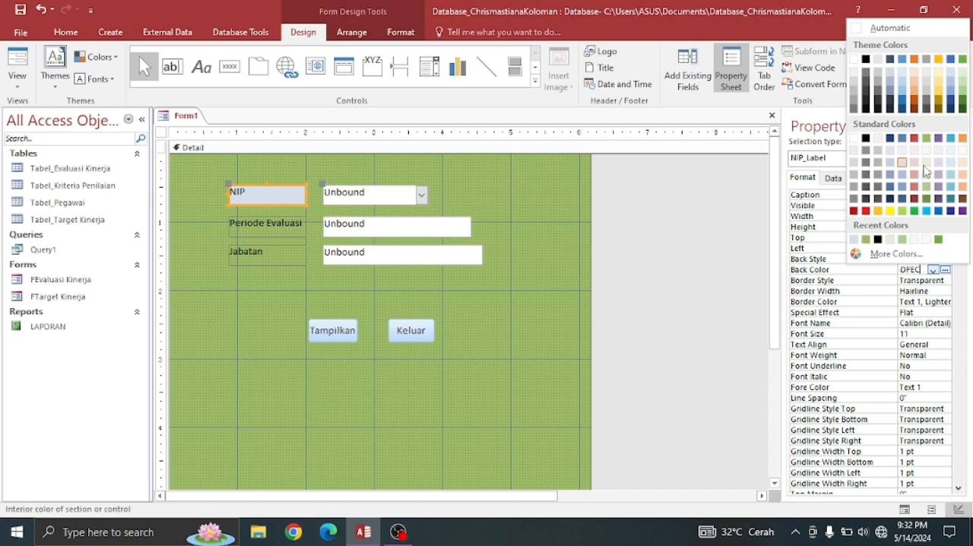
pyautogui.click(929, 166)
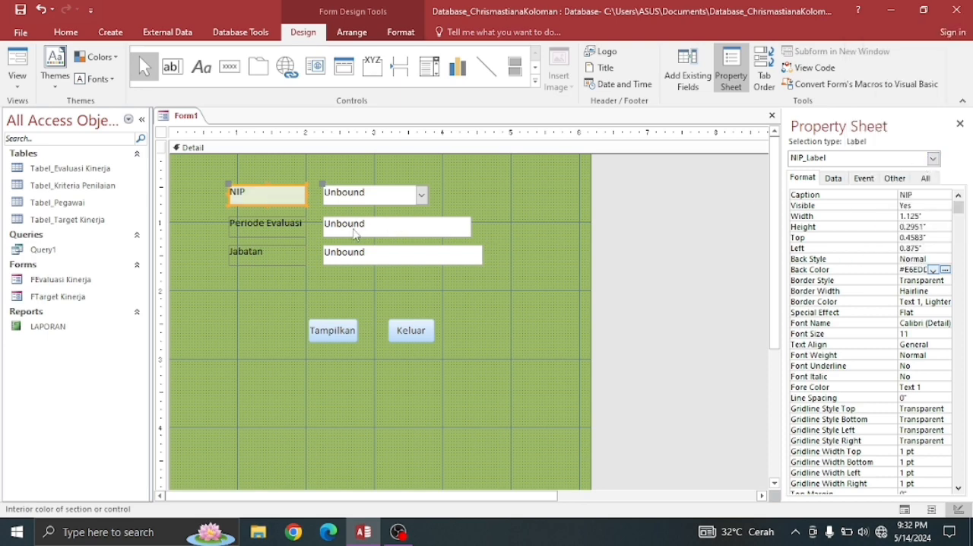
# - Apply the NIP label's pale green background colour to the Periode Evaluasi and Jabatan labels
pyautogui.click(287, 230)
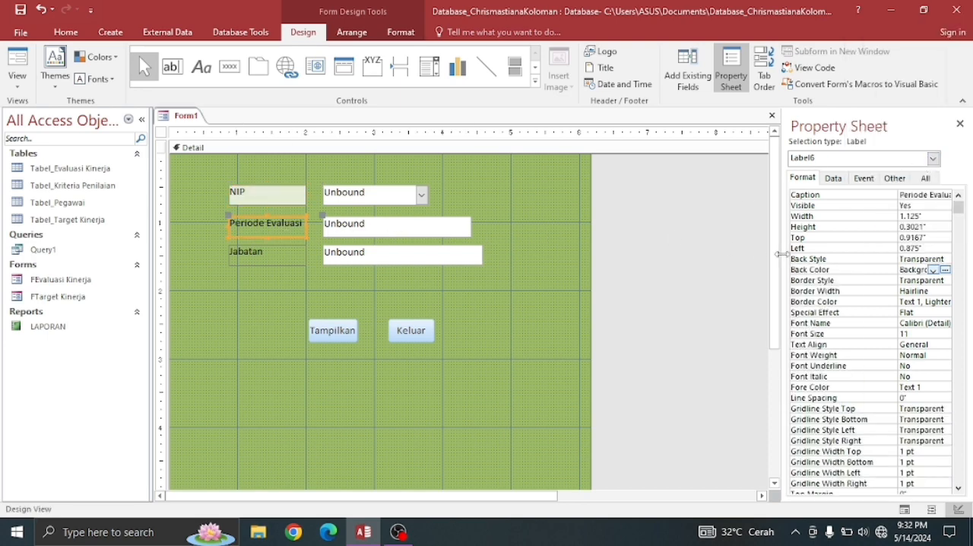
pyautogui.click(933, 270)
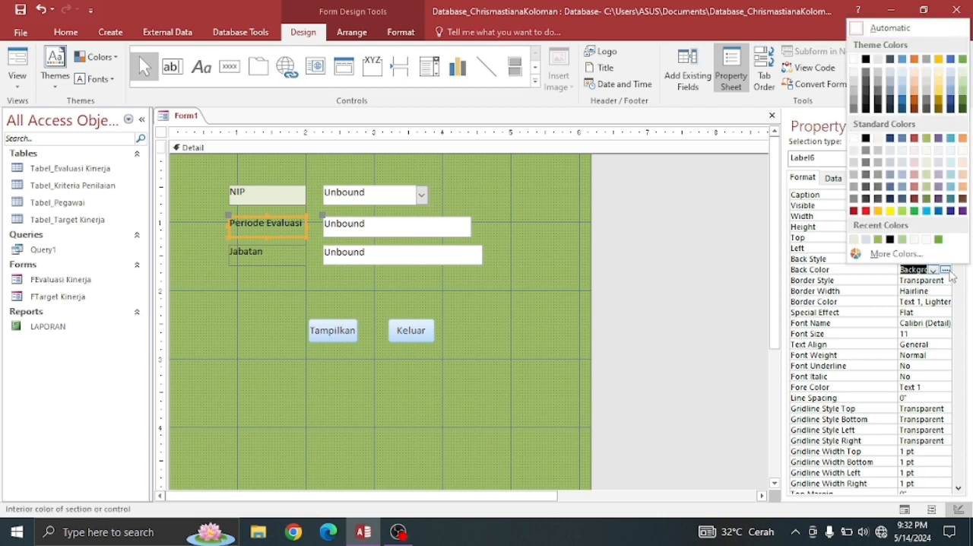
pyautogui.click(929, 163)
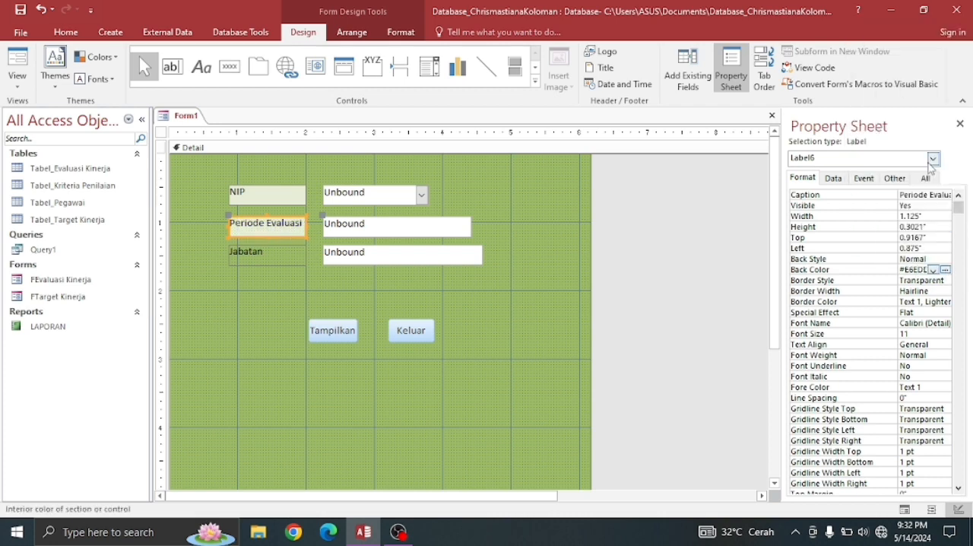
pyautogui.click(274, 260)
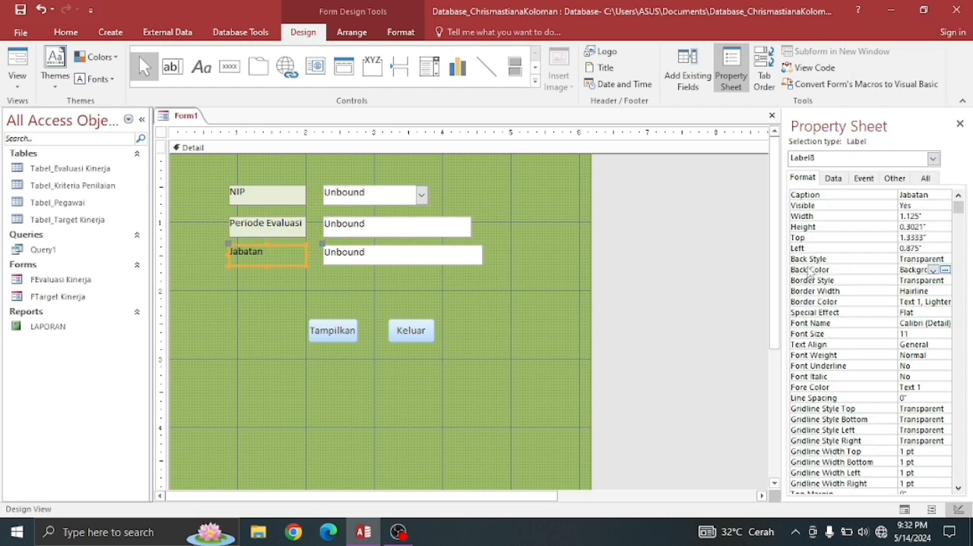
pyautogui.click(934, 270)
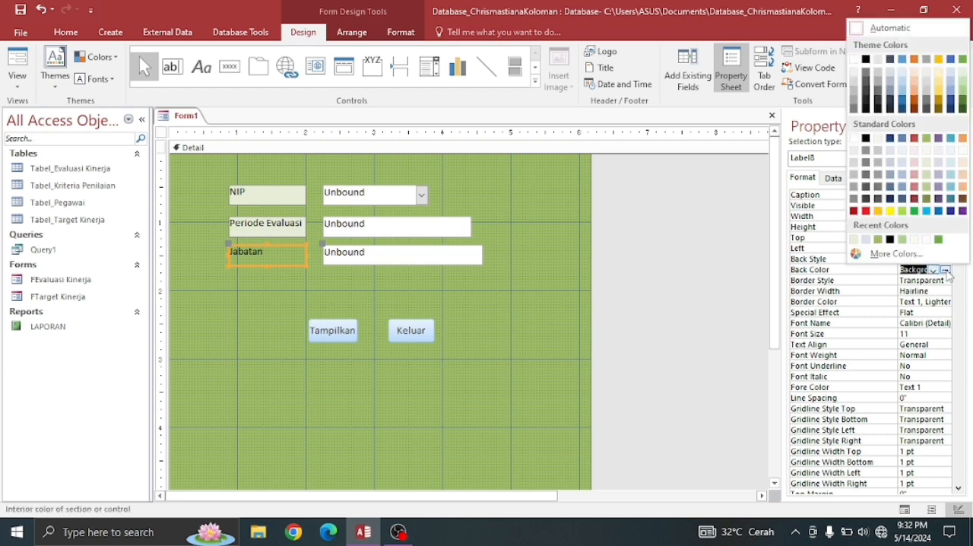
pyautogui.click(928, 162)
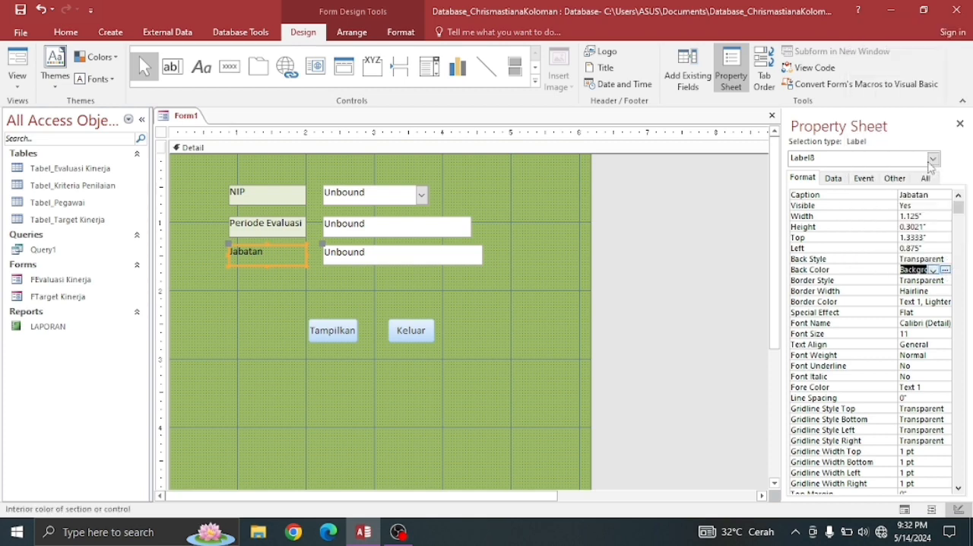
pyautogui.click(548, 294)
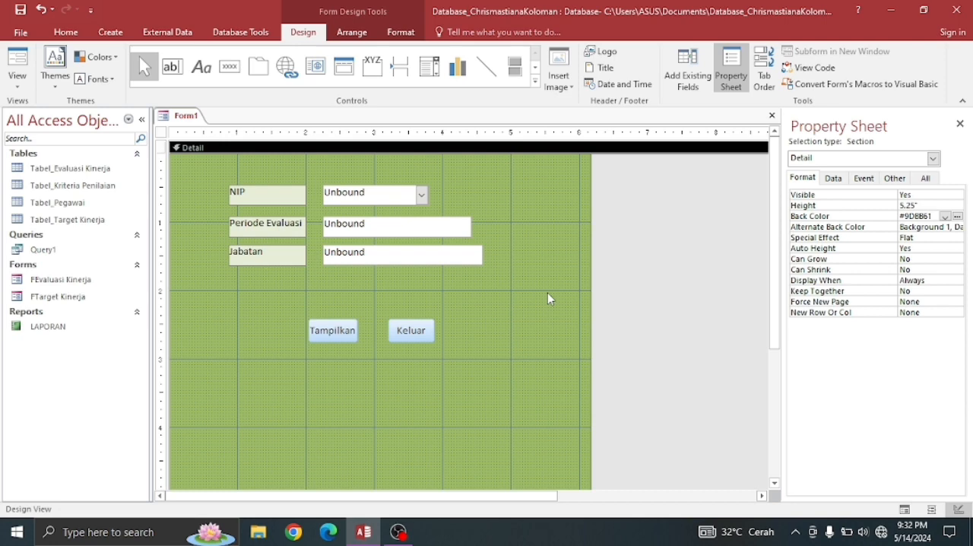
# - Rename the combo box beside the NIP label as nip
pyautogui.click(400, 197)
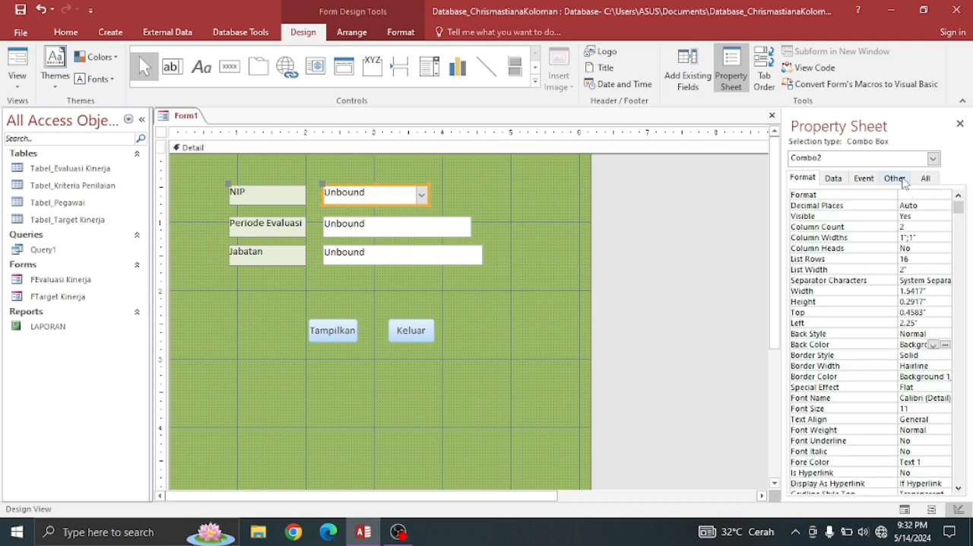
pyautogui.click(895, 178)
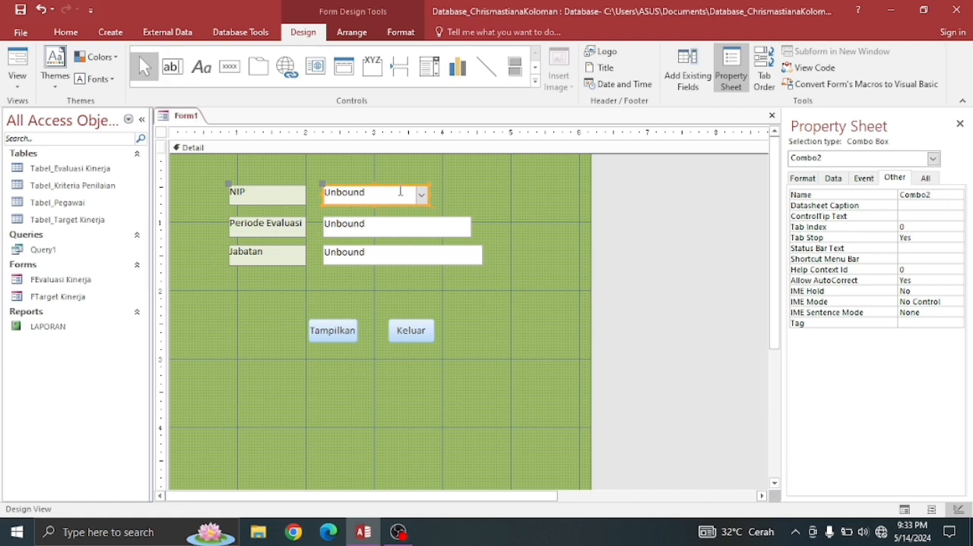
pyautogui.click(392, 197)
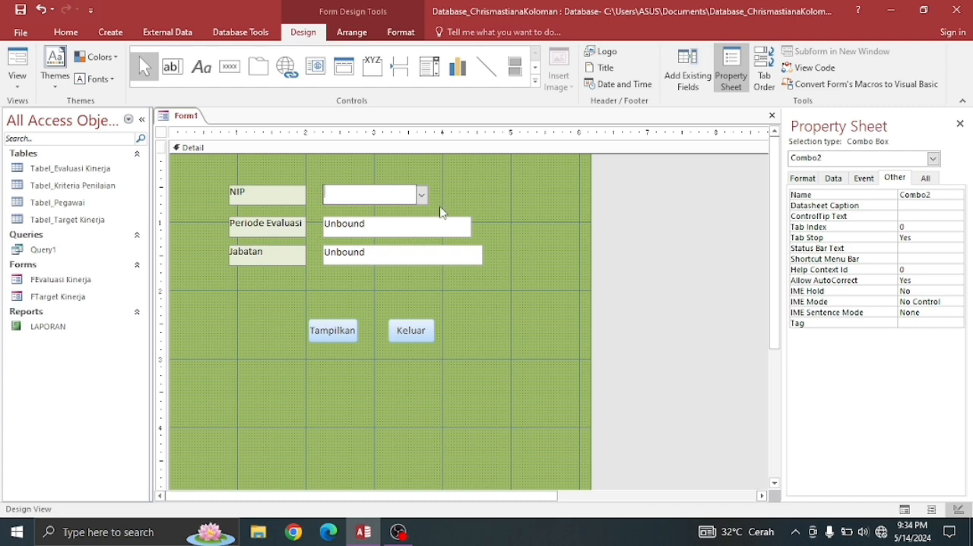
pyautogui.click(935, 194)
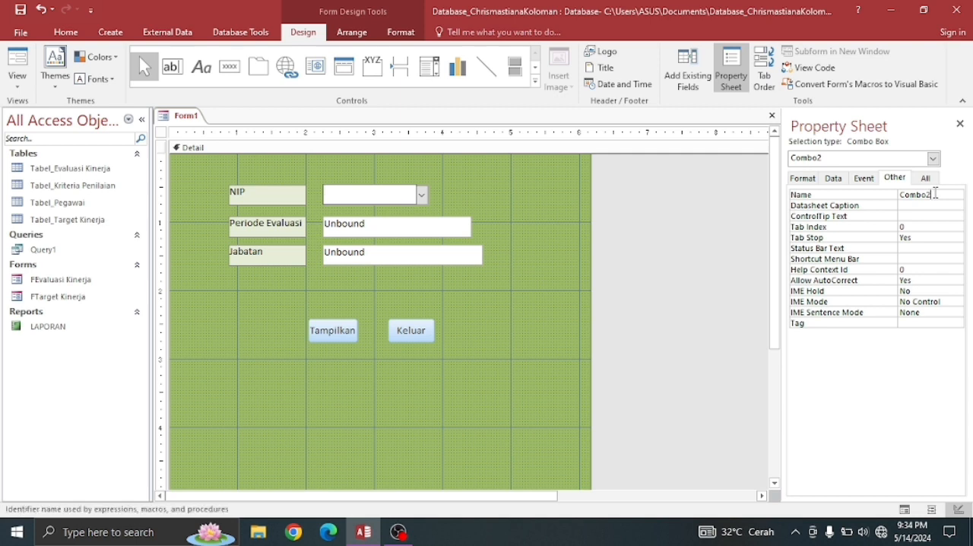
pyautogui.press('BackSpace')
pyautogui.press('BackSpace')
pyautogui.press('BackSpace')
pyautogui.press('BackSpace')
pyautogui.press('BackSpace')
pyautogui.write('nip')
# - Rename the text box beside the Periode Evaluasi label as periodeevaluasi
pyautogui.click(389, 226)
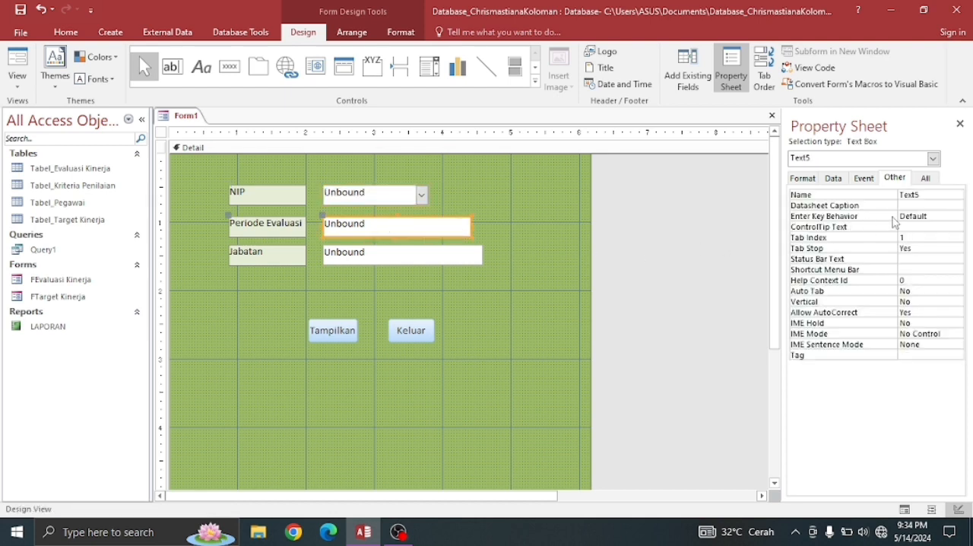
pyautogui.click(952, 198)
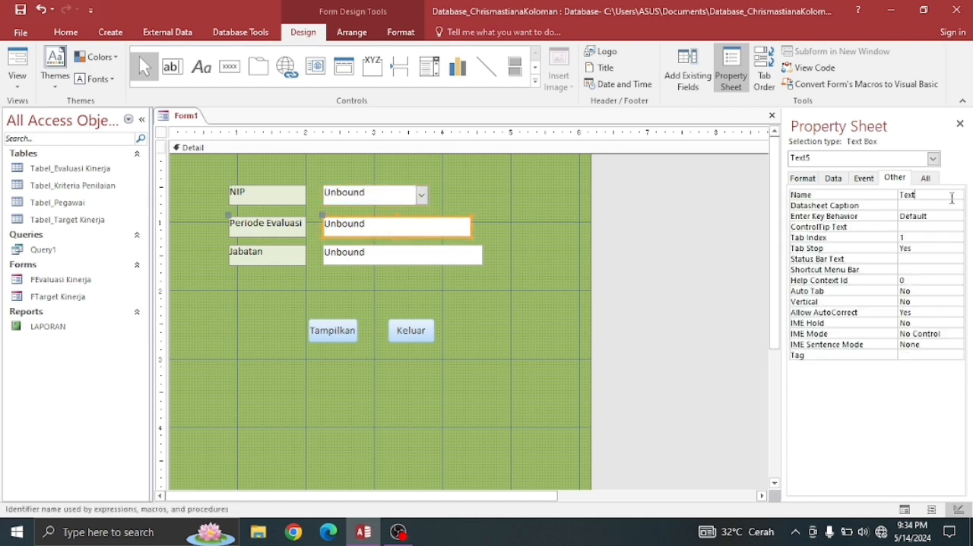
pyautogui.press('BackSpace')
pyautogui.press('BackSpace')
pyautogui.press('BackSpace')
pyautogui.press('BackSpace')
pyautogui.write('pe')
pyautogui.write('riodeevaluasi')
# - Rename the text box beside the Jabatan label as jabatan
pyautogui.click(462, 257)
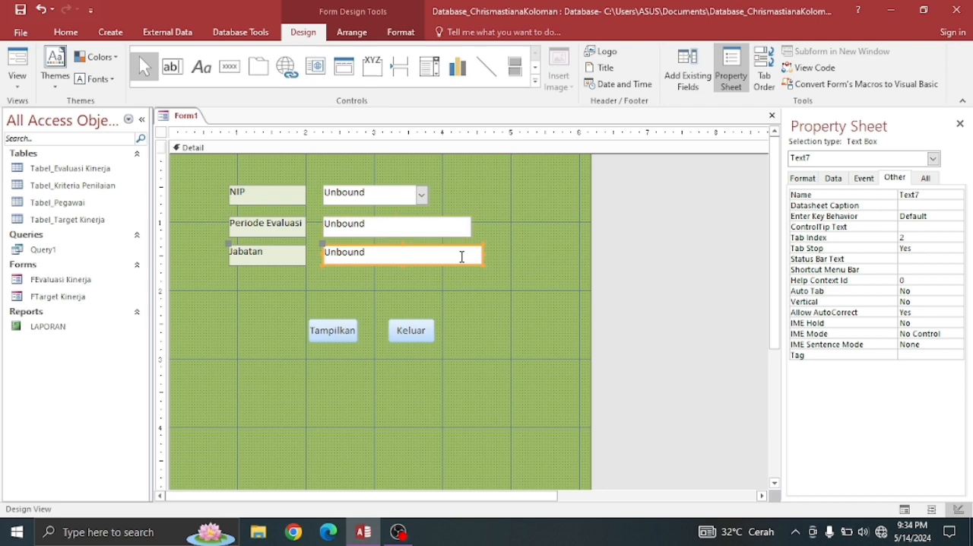
pyautogui.click(927, 195)
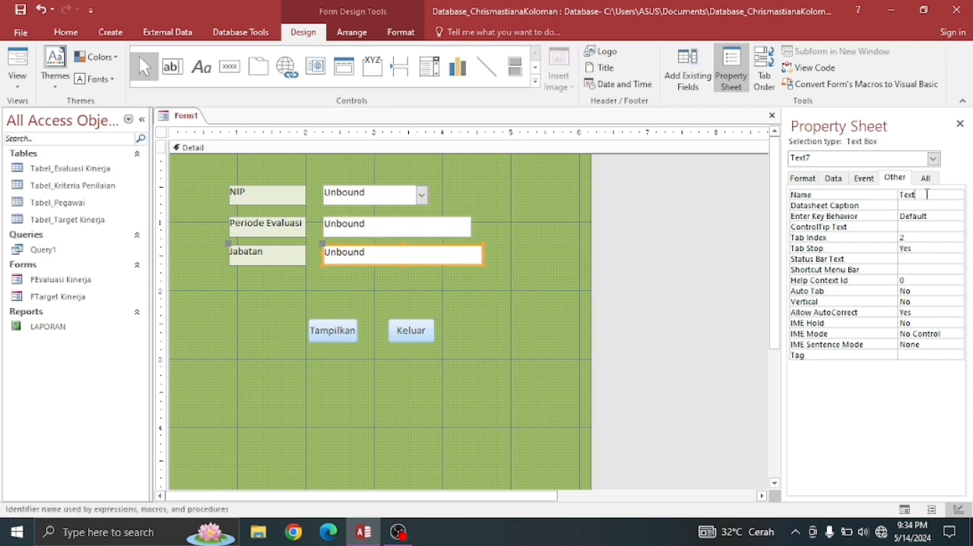
pyautogui.press('BackSpace')
pyautogui.press('BackSpace')
pyautogui.press('BackSpace')
pyautogui.press('BackSpace')
pyautogui.write('jabata')
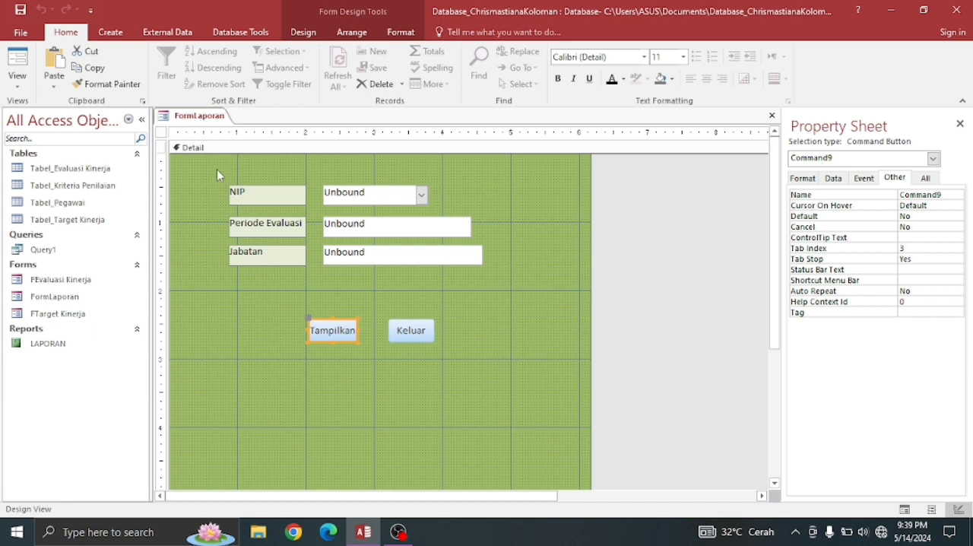
# - Build an on-click macro for the Tampilkan button with an OpenReport action for the LAPORAN report
pyautogui.rightClick(327, 325)
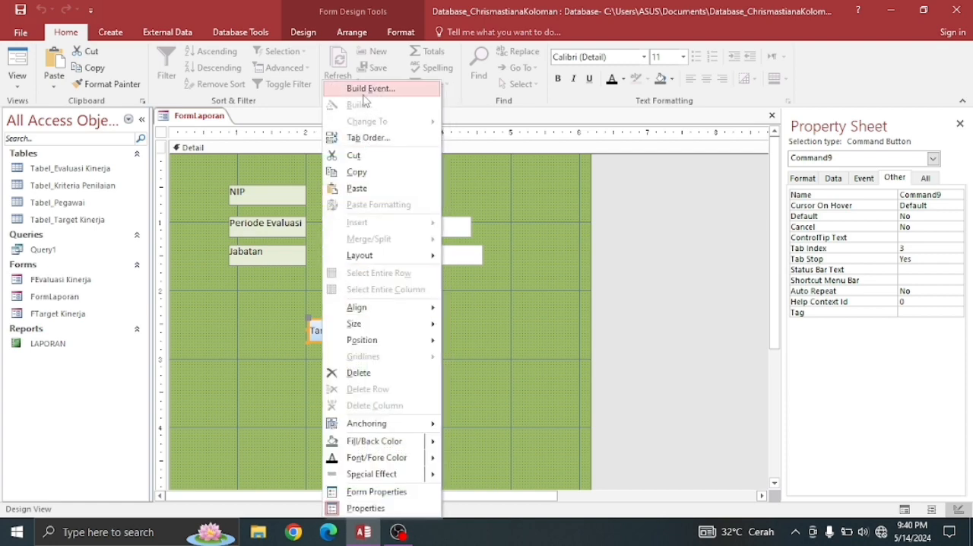
pyautogui.click(370, 89)
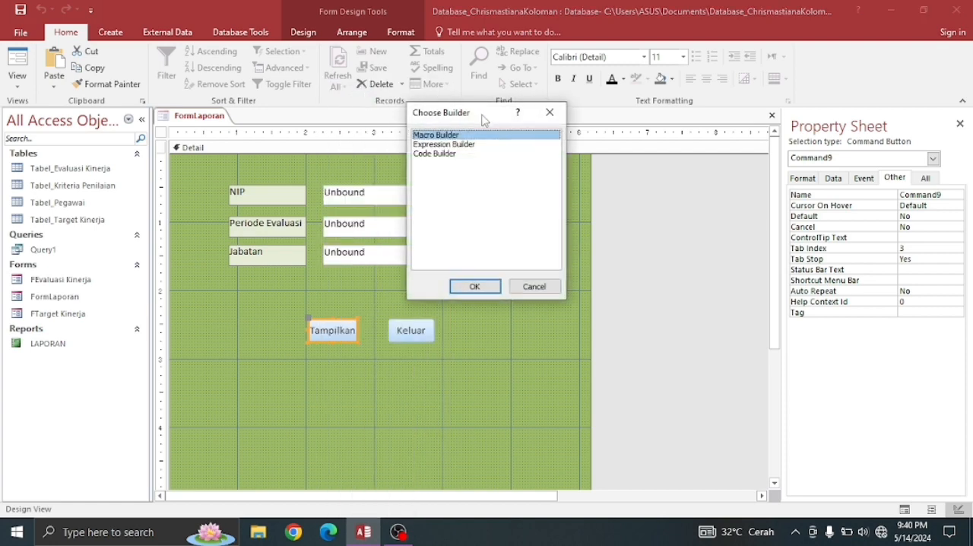
pyautogui.click(474, 287)
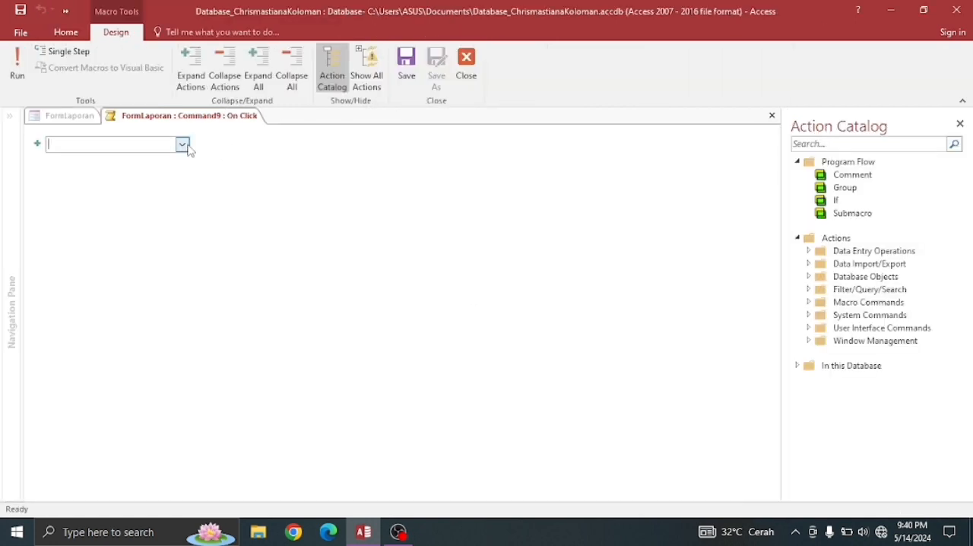
pyautogui.click(183, 145)
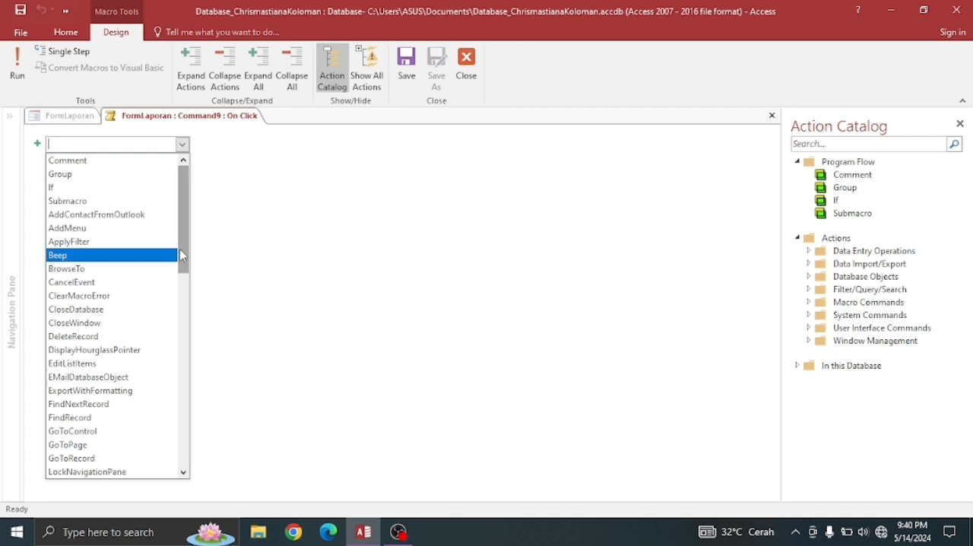
pyautogui.moveTo(180, 248); pyautogui.dragTo(186, 332)
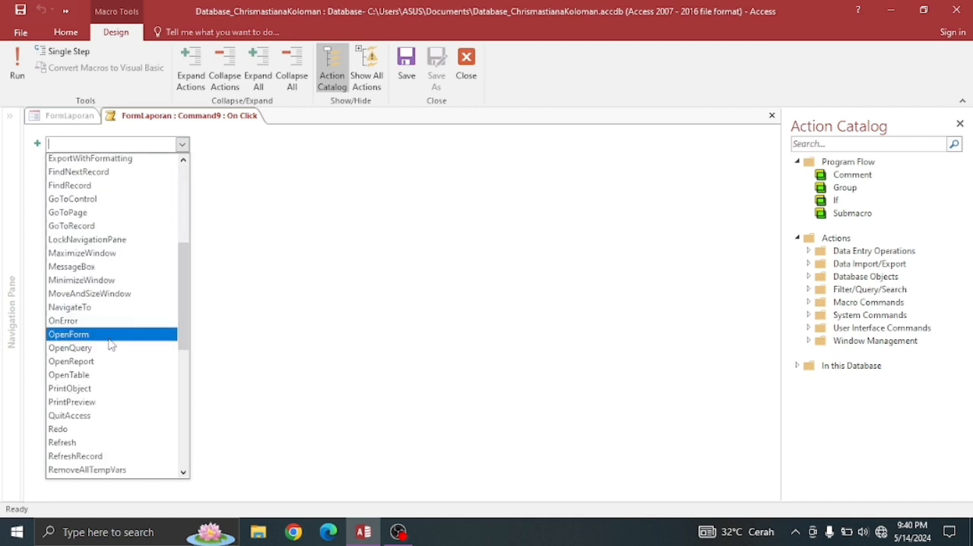
pyautogui.click(97, 362)
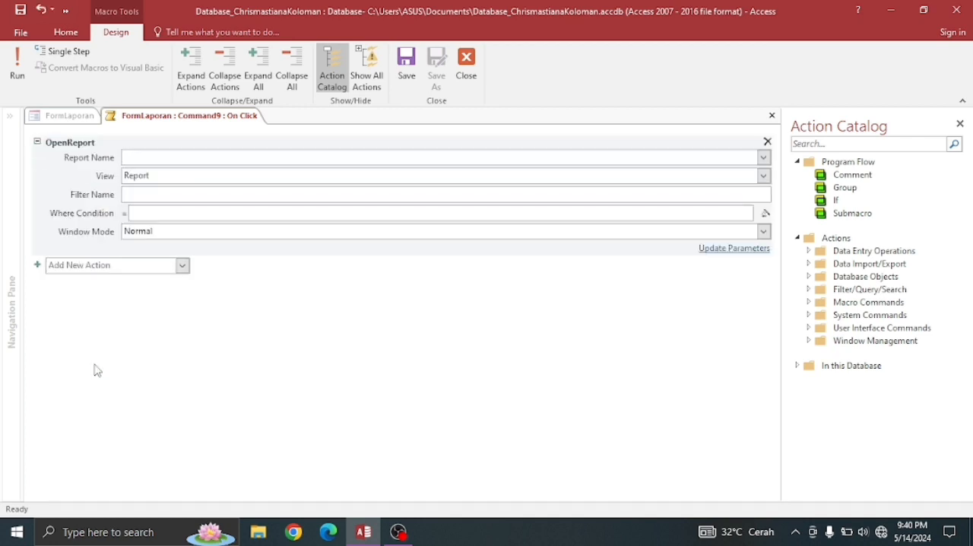
pyautogui.click(764, 157)
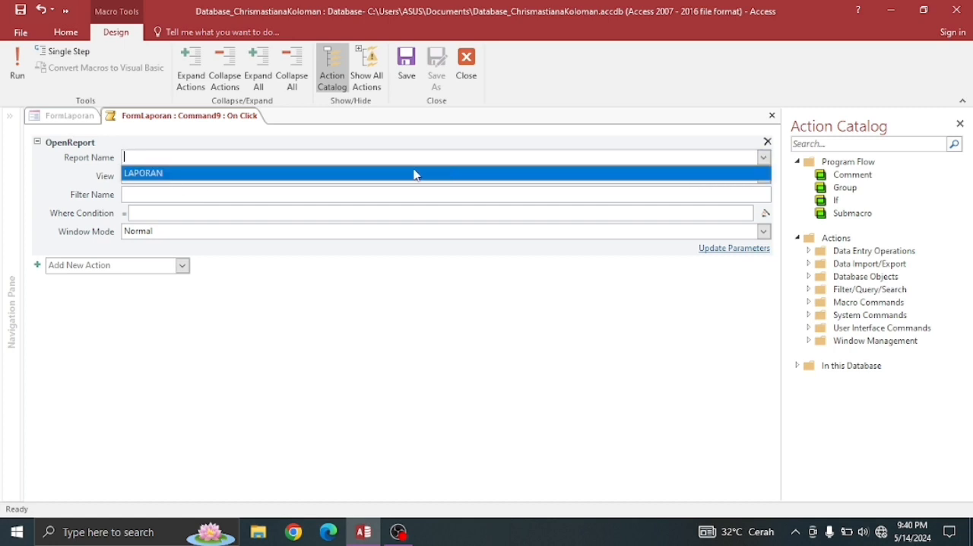
pyautogui.click(265, 174)
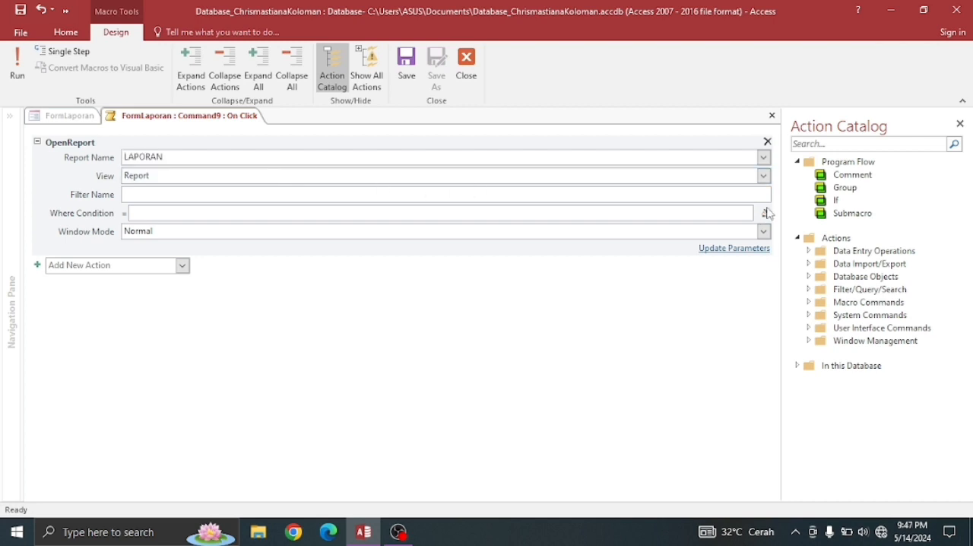
# - Paste the Where Condition [nip]>=[Forms]![FormLaporan]![nip] And [Periode Evaluasi]>=[Forms]![FormLaporan]![periodeevaluasi] And [jabatan]<=[Forms]![FormLaporan]![jabatan] for the OpenReport action
pyautogui.click(765, 213)
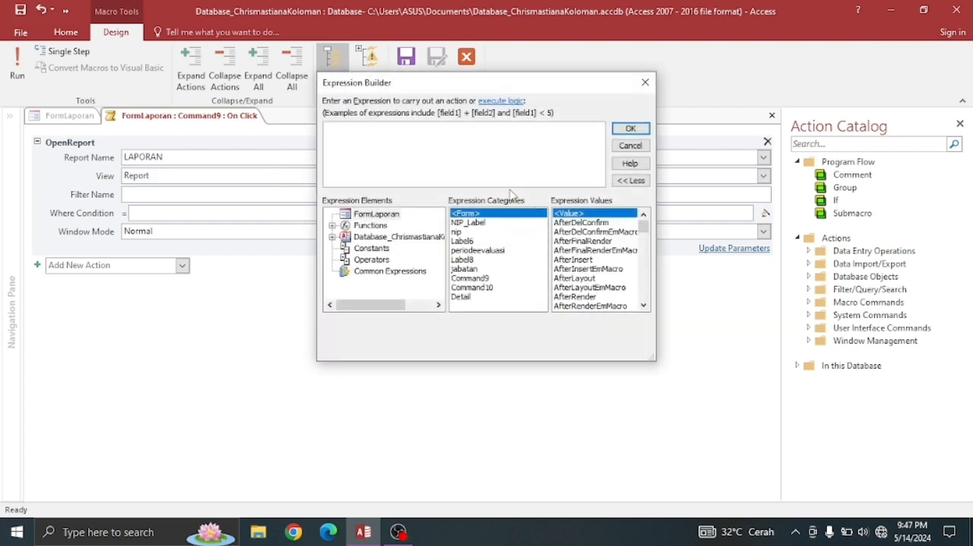
pyautogui.write('[nip]>=[Forms]![FormLaporan]![nip] And [Periode Evaluasi]>=[Forms]![FormLaporan]![periodeevaluasi] And [jabatan]<=[Forms]![FormLaporan]![jabatan]')
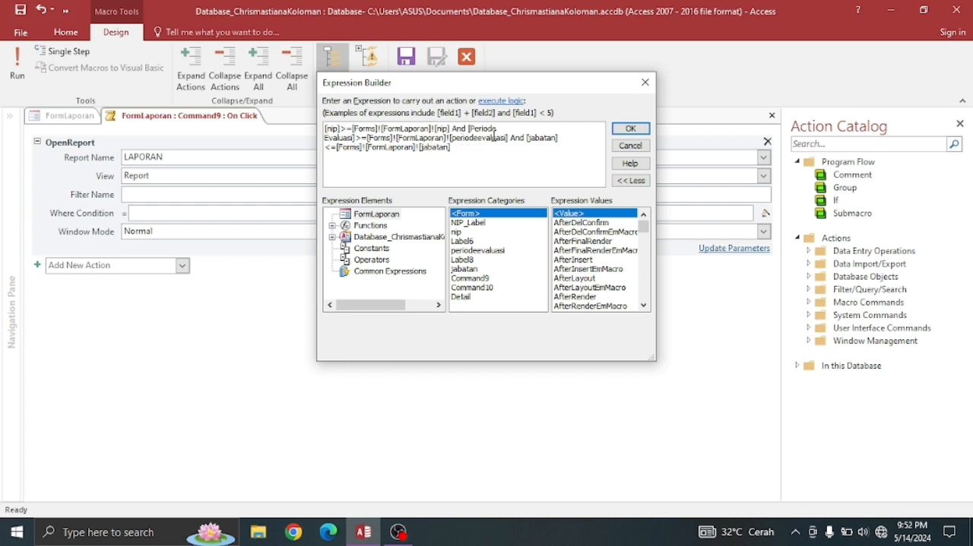
# - Accept the Where Condition expression for the LAPORAN OpenReport action, and save and close the Tampilkan button's macro
pyautogui.click(528, 138)
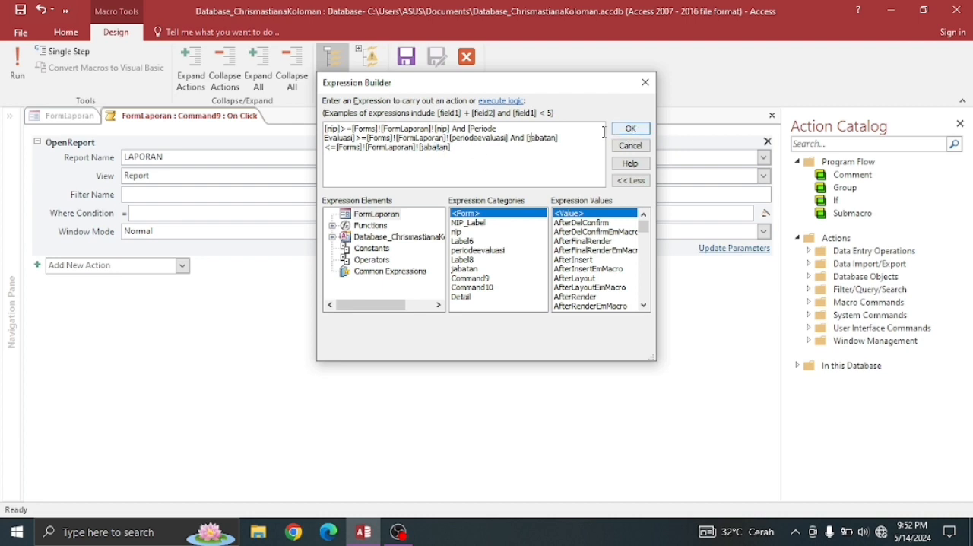
pyautogui.click(635, 128)
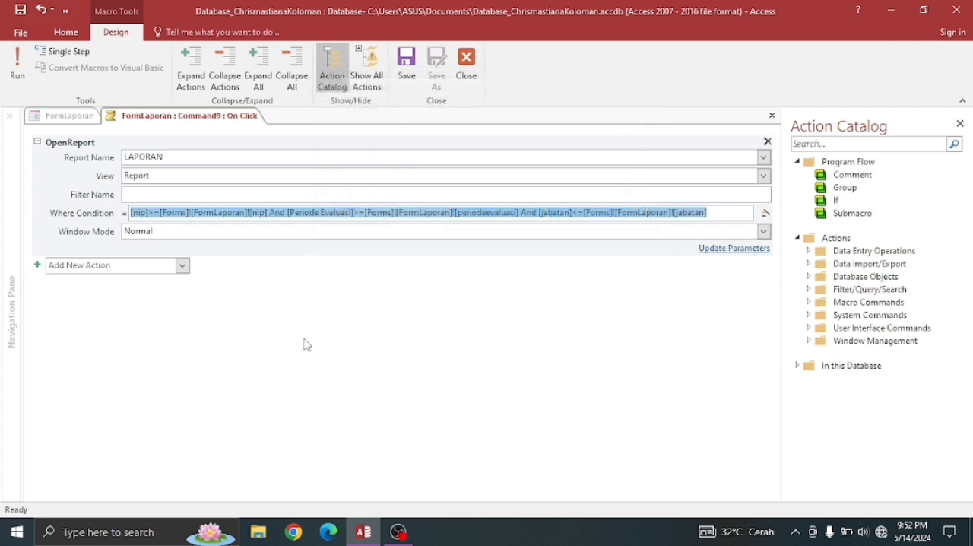
pyautogui.rightClick(188, 120)
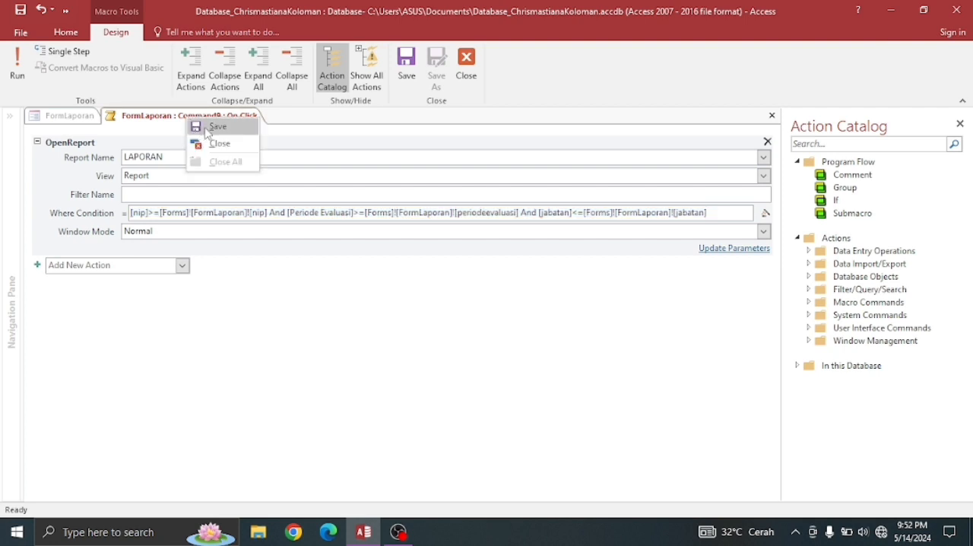
pyautogui.click(207, 126)
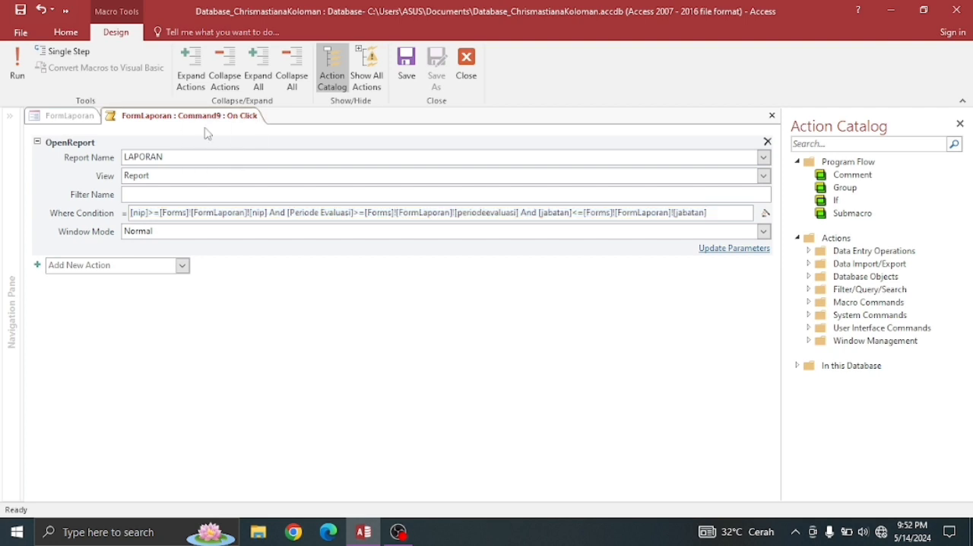
pyautogui.click(466, 69)
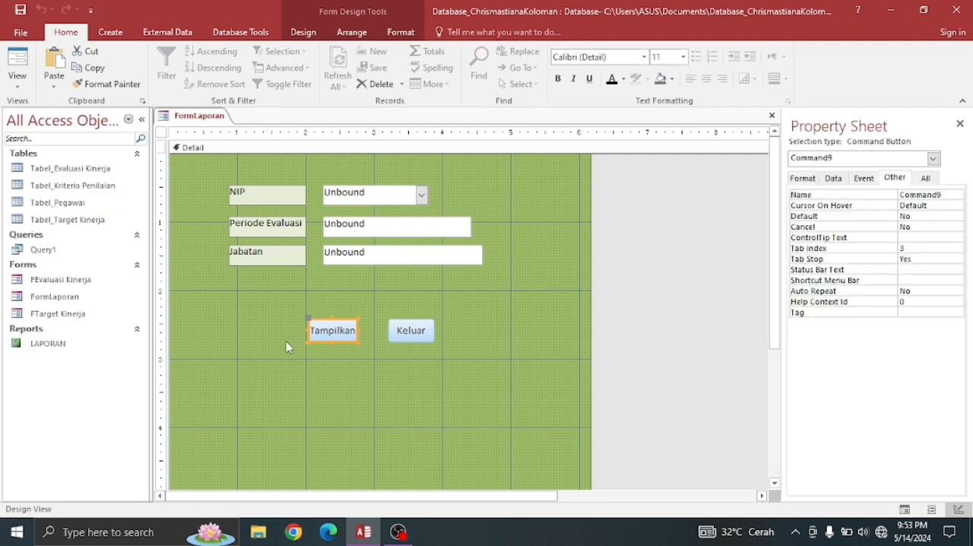
# - Save the FormLaporan form and close it
pyautogui.click(273, 333)
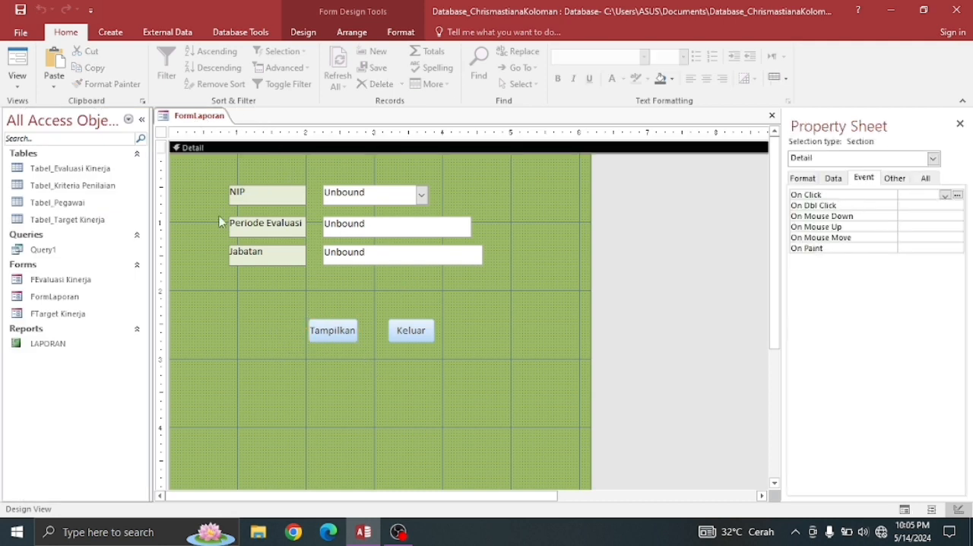
pyautogui.rightClick(197, 118)
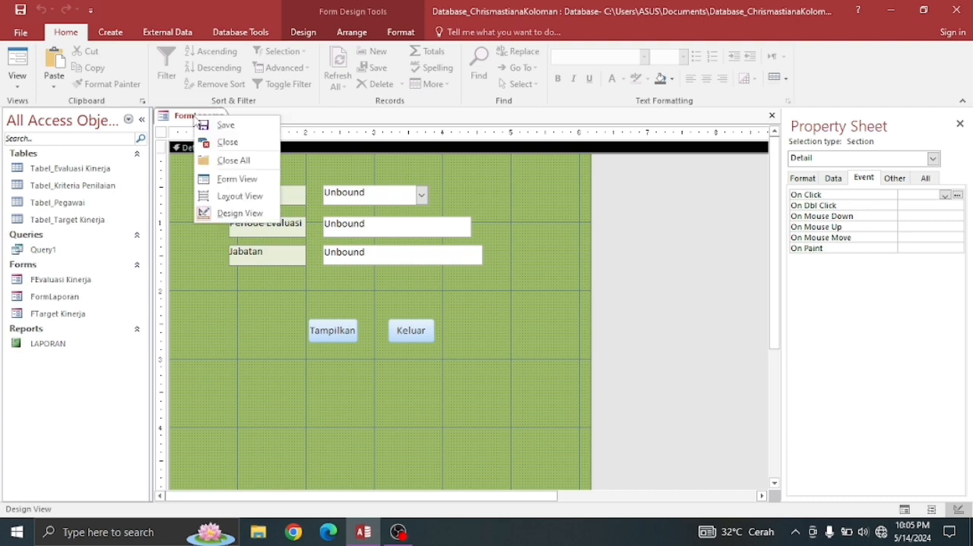
pyautogui.click(213, 128)
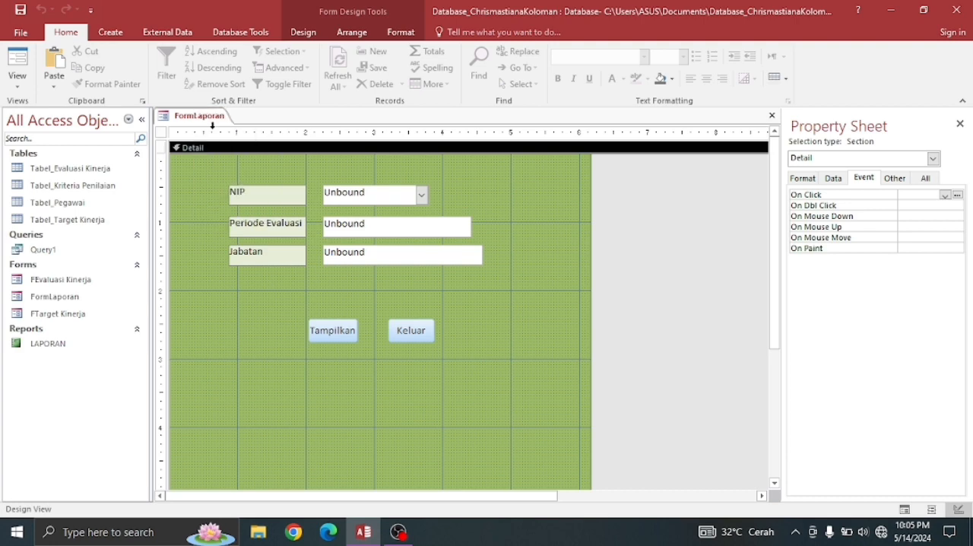
pyautogui.rightClick(205, 120)
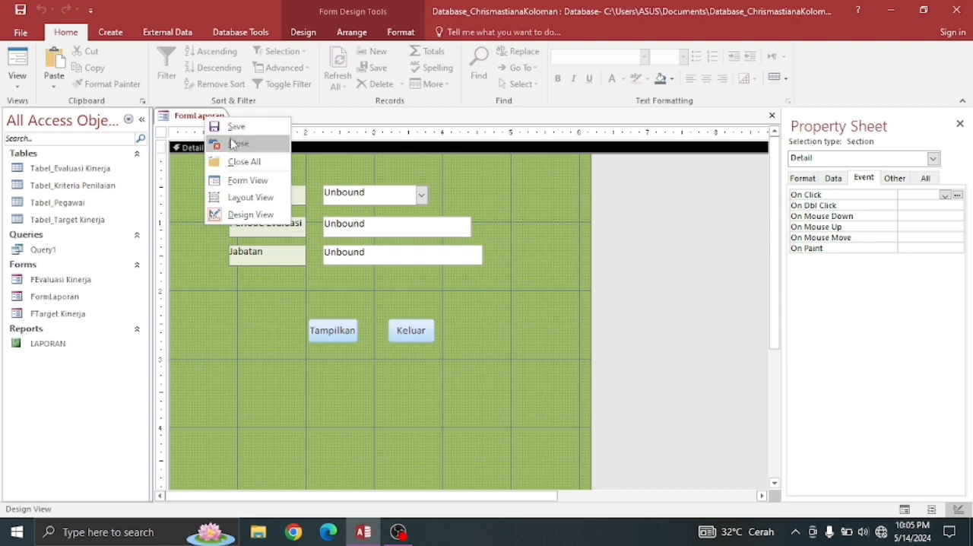
pyautogui.click(222, 143)
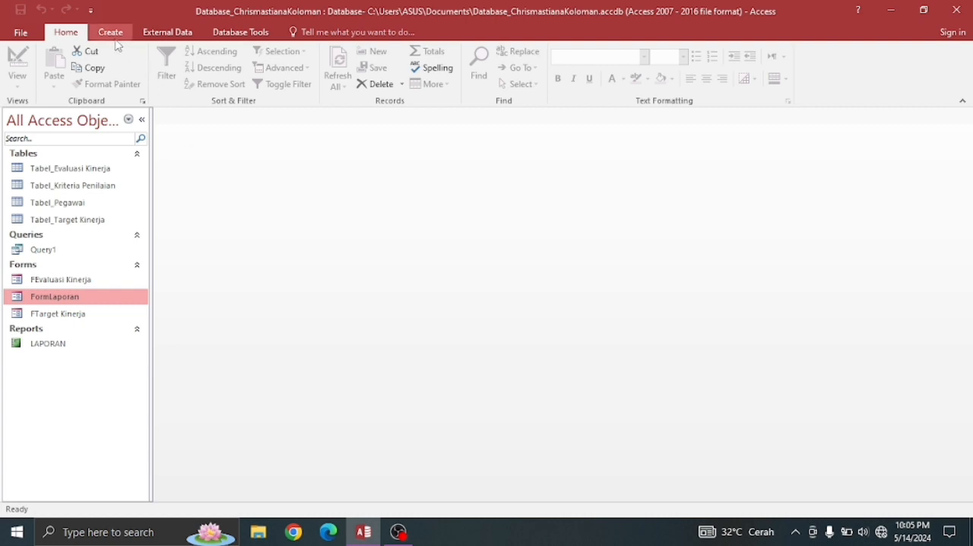
# - Create a navigation form with the Vertical Tabs, Left layout and show it in Design View
pyautogui.click(110, 32)
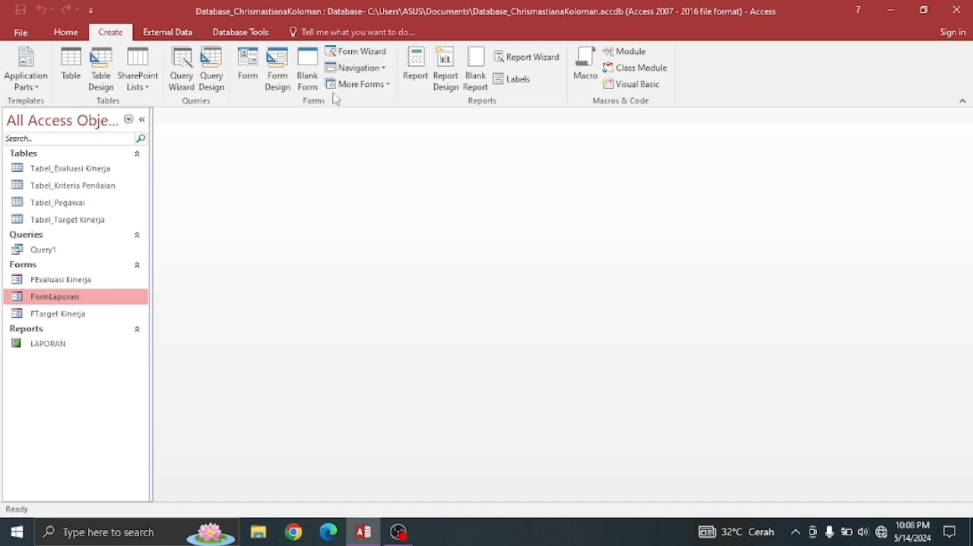
pyautogui.click(374, 69)
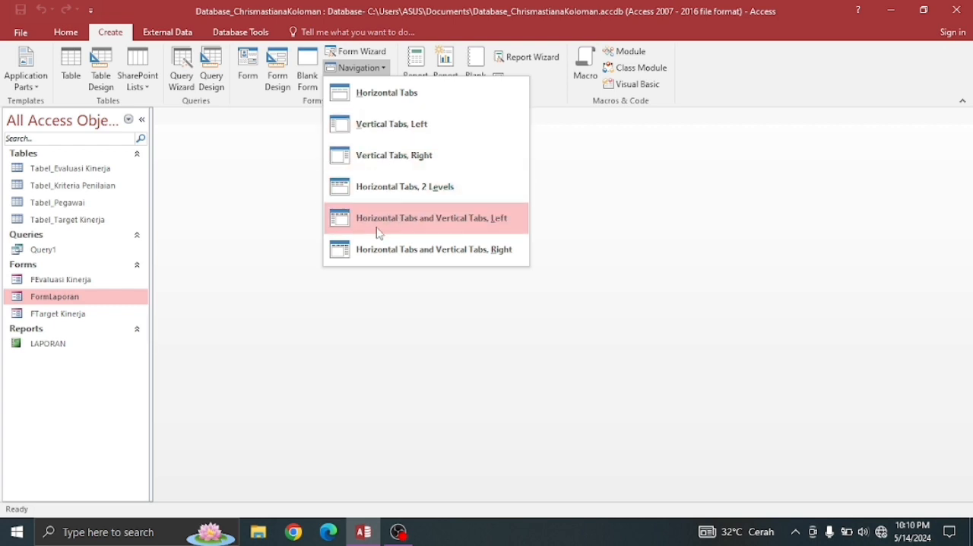
pyautogui.click(389, 126)
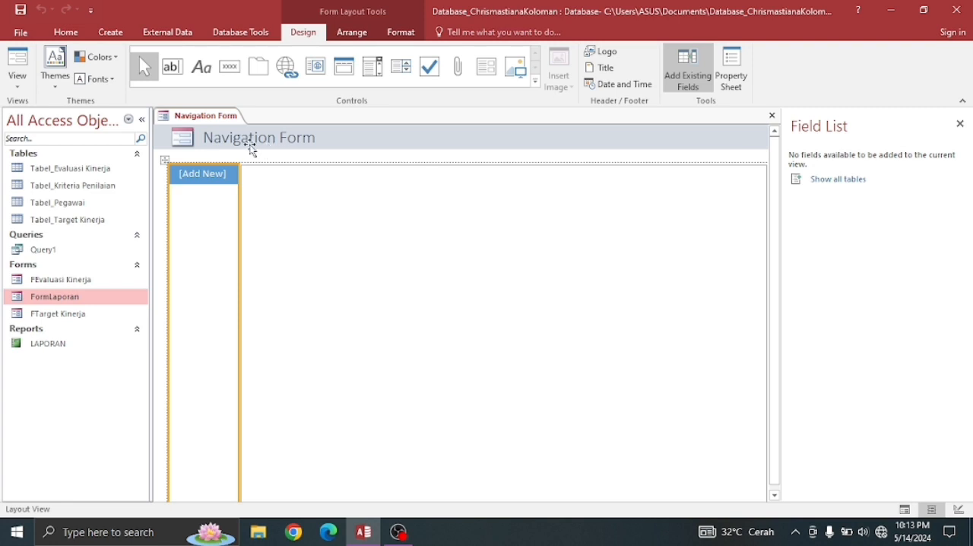
pyautogui.click(288, 226)
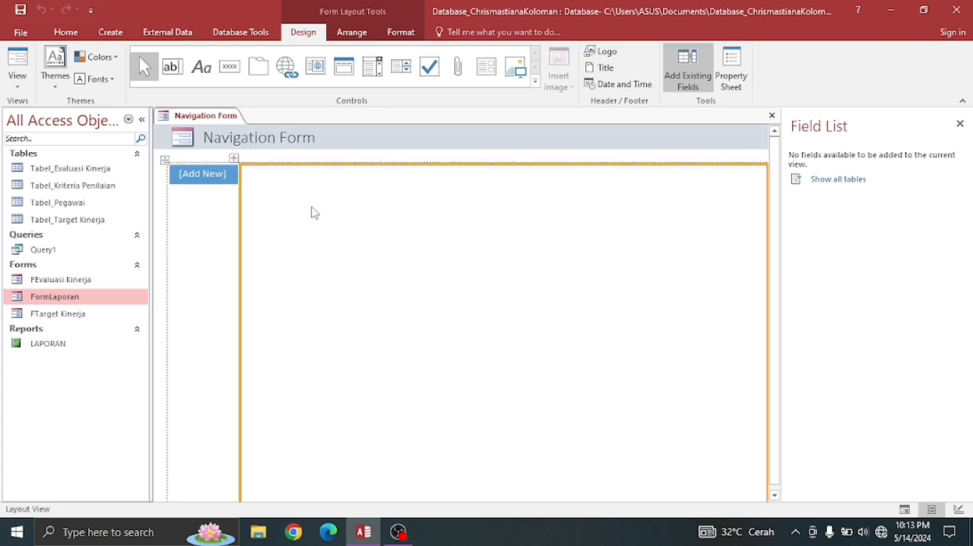
pyautogui.click(204, 228)
pyautogui.rightClick(196, 116)
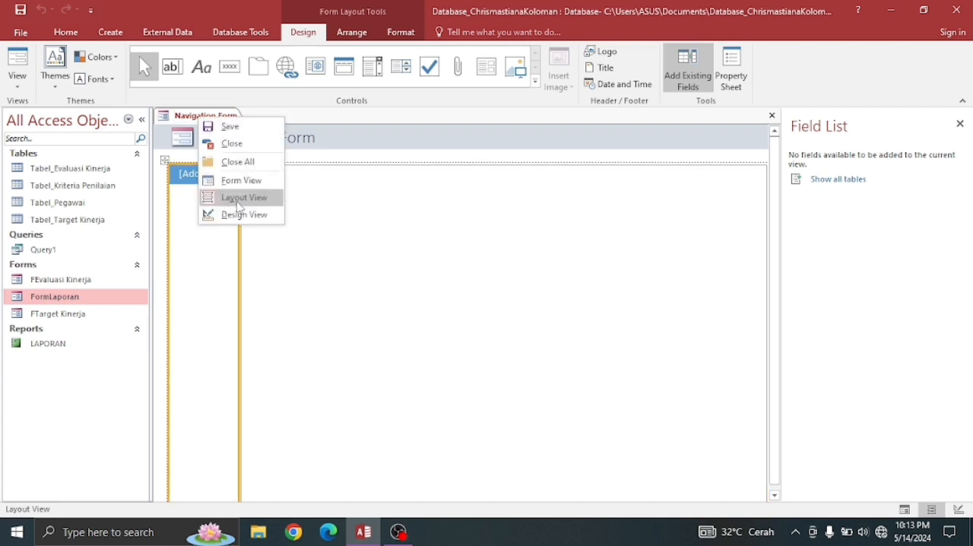
pyautogui.click(235, 216)
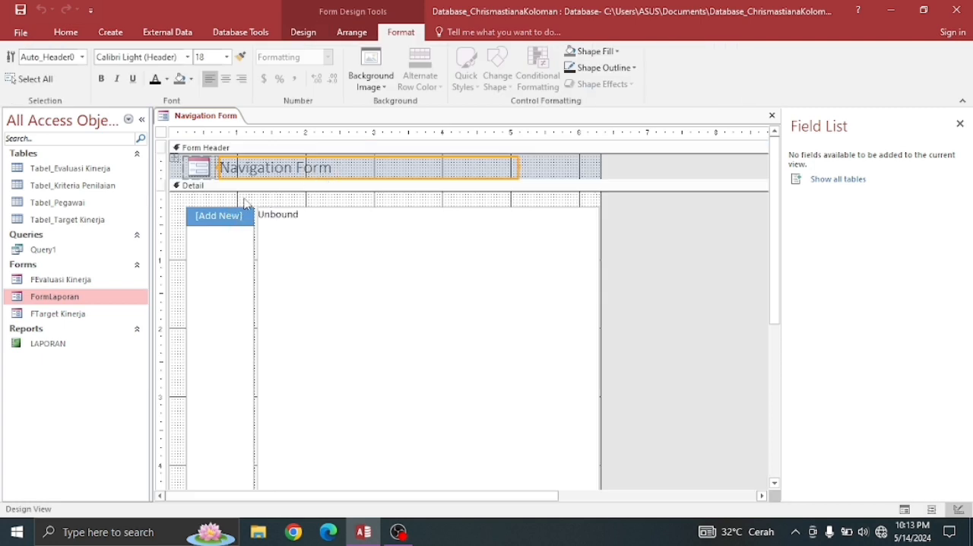
# - Replace the navigation form's header title with FORM UTAMA
pyautogui.click(341, 171)
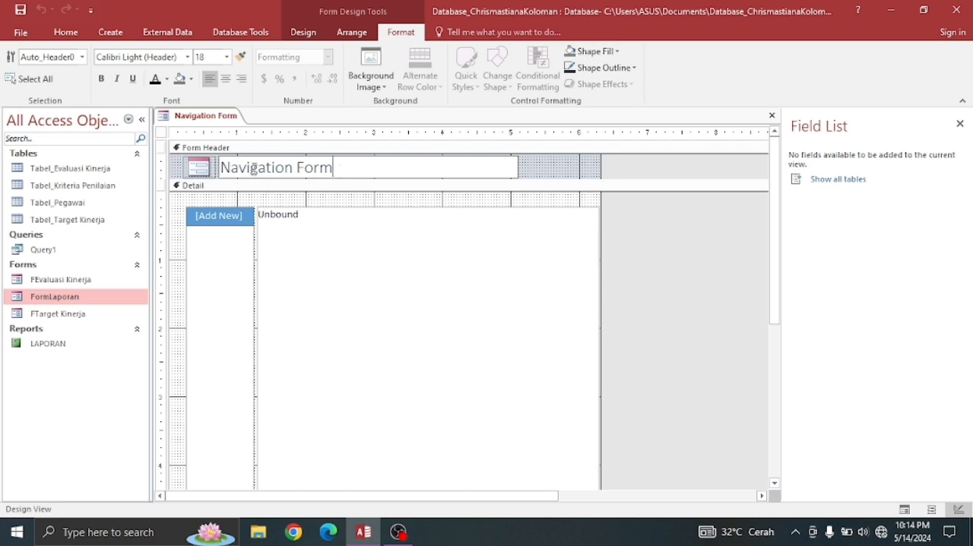
pyautogui.press('BackSpace')
pyautogui.press('BackSpace')
pyautogui.press('BackSpace')
pyautogui.press('BackSpace')
pyautogui.press('BackSpace')
pyautogui.press('BackSpace')
pyautogui.press('BackSpace')
pyautogui.press('BackSpace')
pyautogui.press('BackSpace')
pyautogui.press('BackSpace')
pyautogui.press('BackSpace')
pyautogui.press('BackSpace')
pyautogui.press('BackSpace')
pyautogui.press('BackSpace')
pyautogui.press('BackSpace')
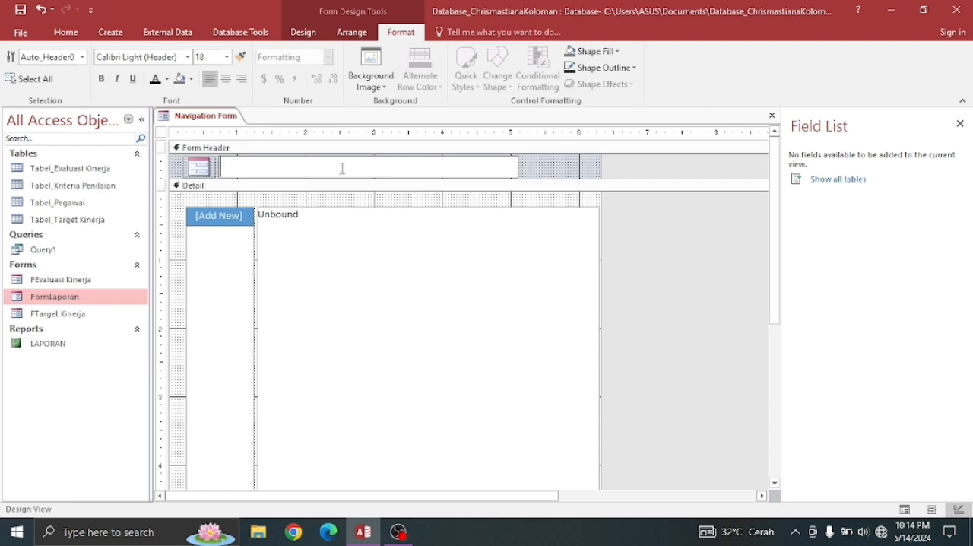
pyautogui.write('FORM UTA')
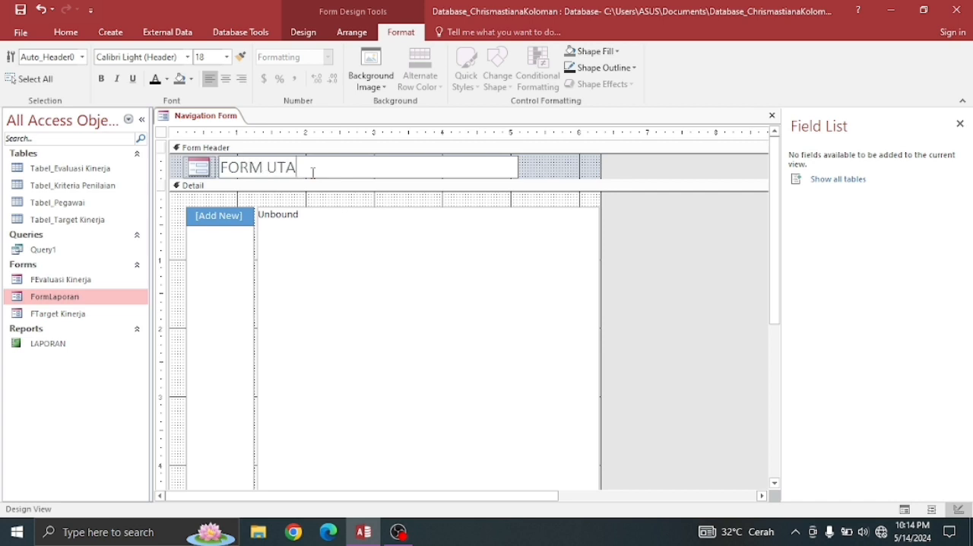
pyautogui.write('MA')
pyautogui.click(320, 185)
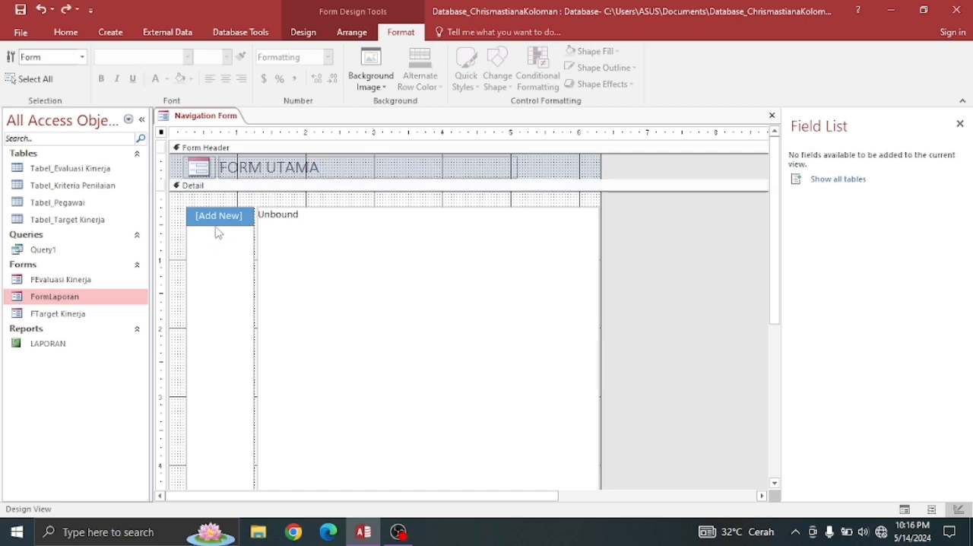
# - Caption the first navigation button Home
pyautogui.click(219, 216)
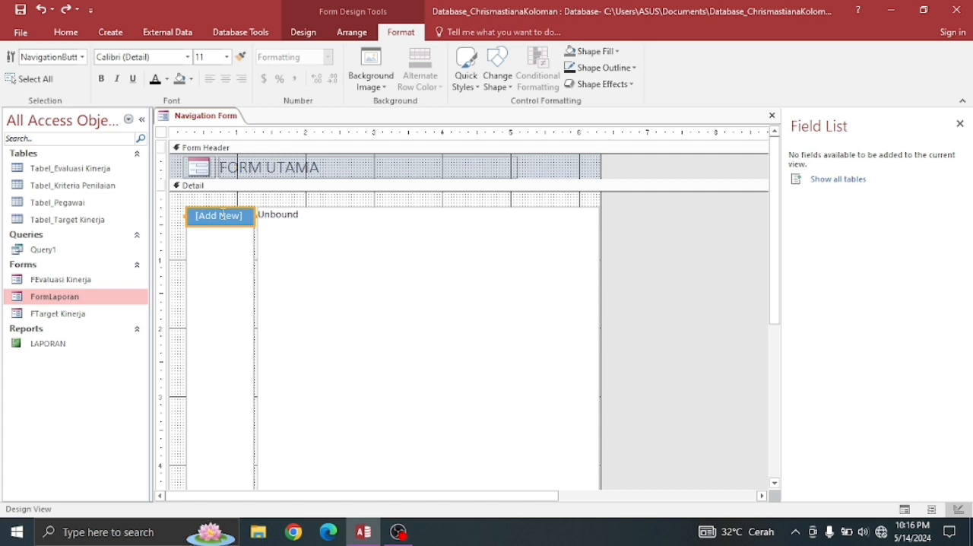
pyautogui.click(237, 221)
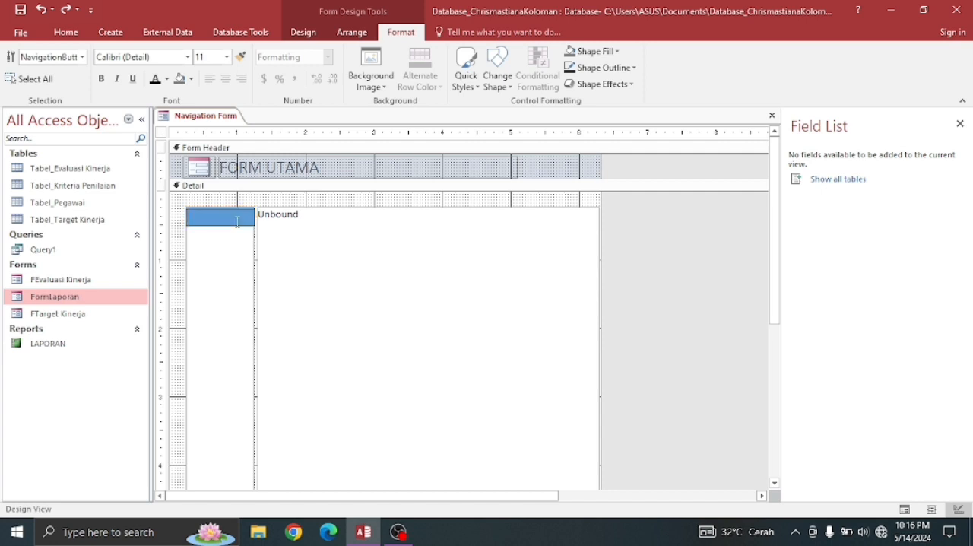
pyautogui.write('Home')
# - Format the Home navigation button's text as Times New Roman at size 18
pyautogui.moveTo(221, 218); pyautogui.dragTo(179, 216)
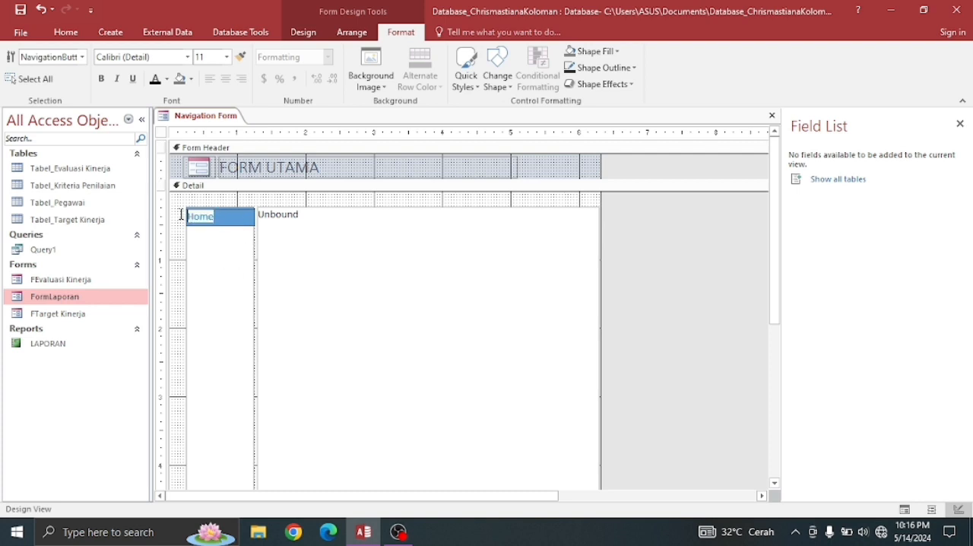
pyautogui.click(226, 58)
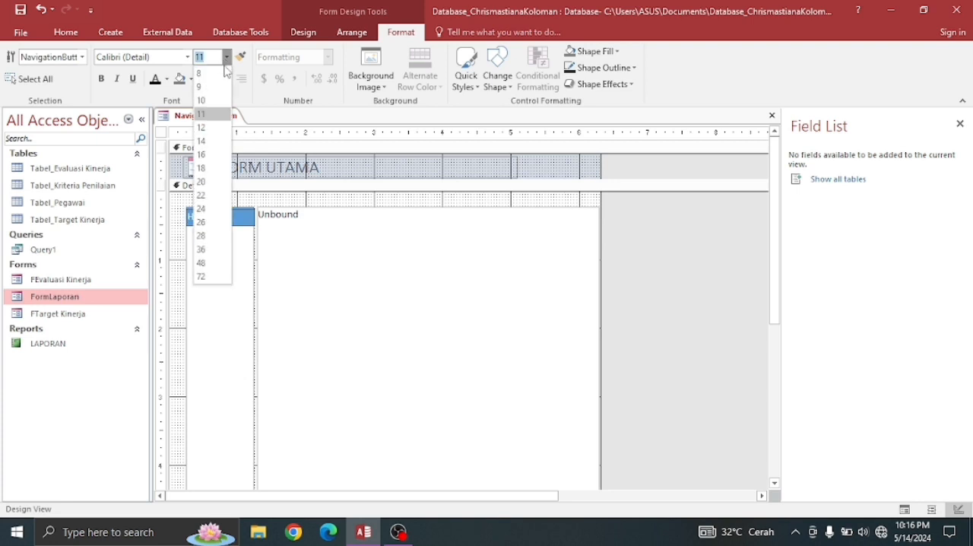
pyautogui.click(202, 182)
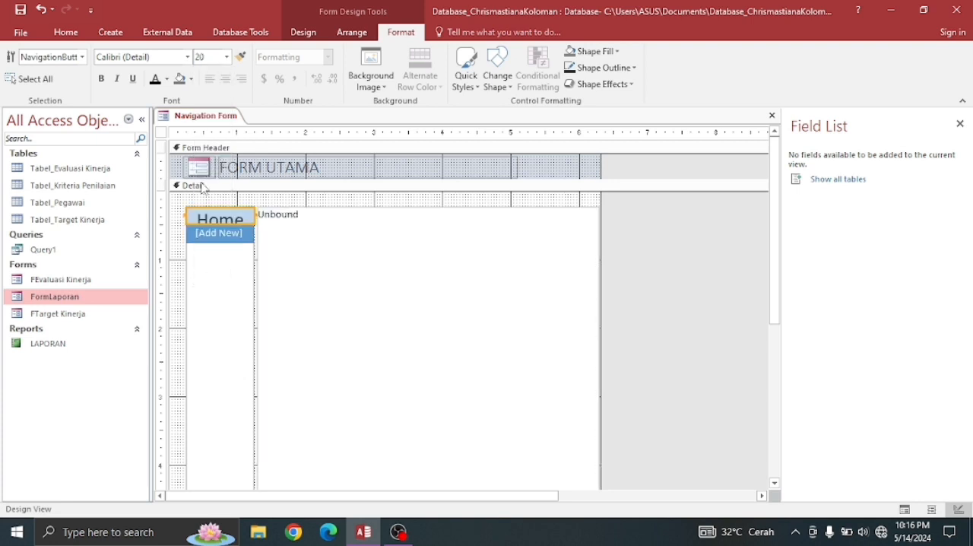
pyautogui.click(229, 61)
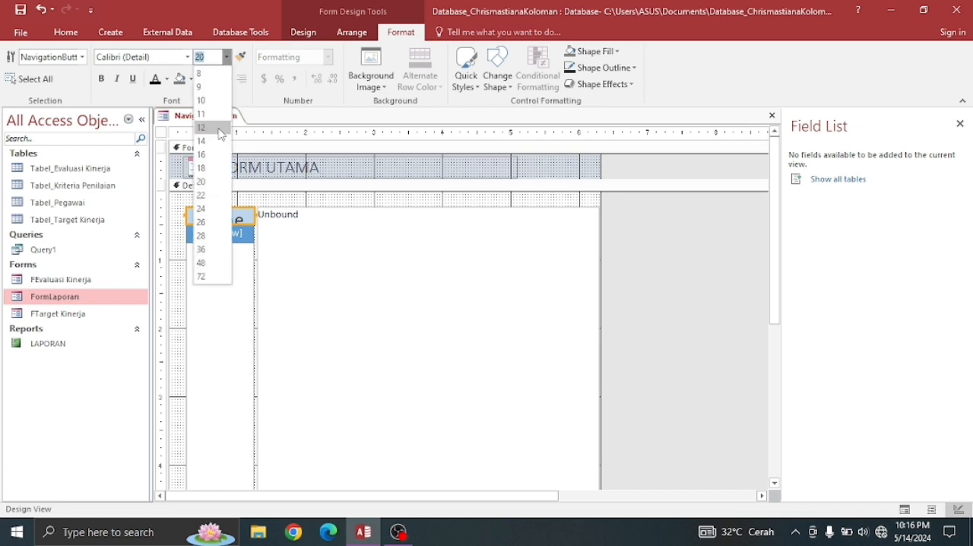
pyautogui.click(205, 171)
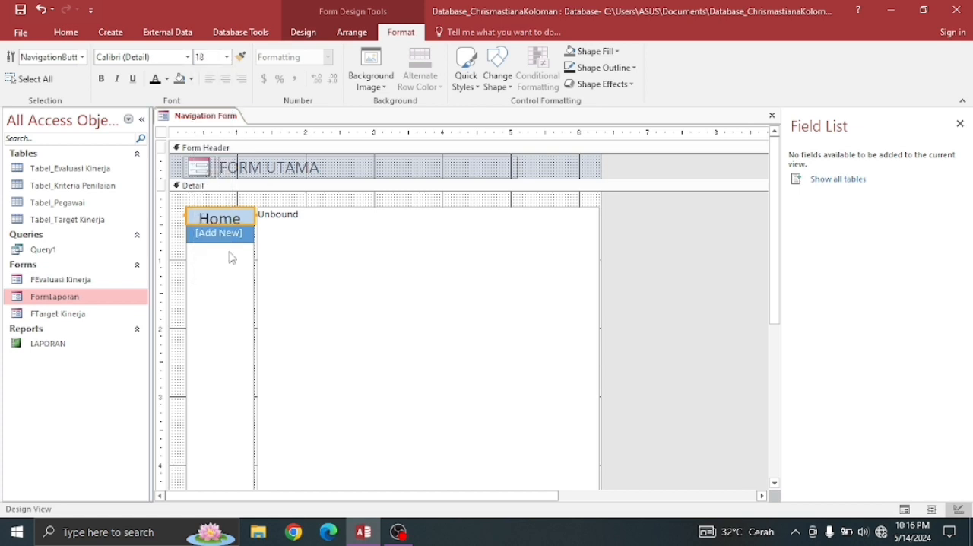
pyautogui.click(174, 61)
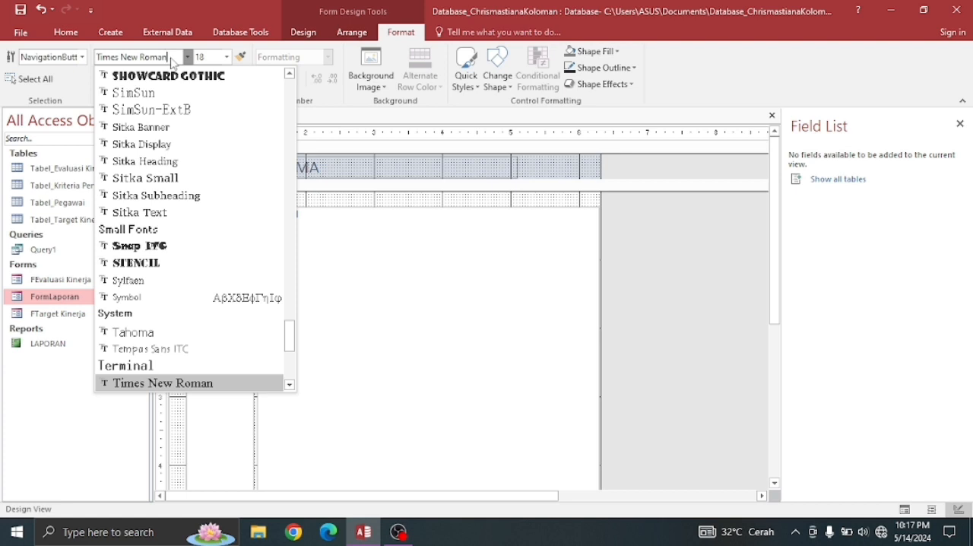
pyautogui.click(161, 383)
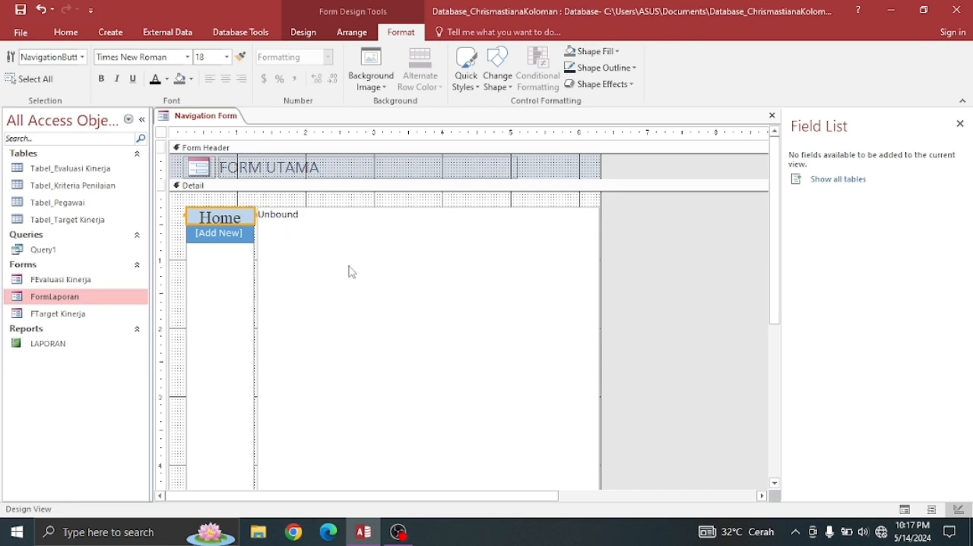
# - Add a second navigation button captioned Input Evaluasi Kinerja below Home
pyautogui.click(221, 234)
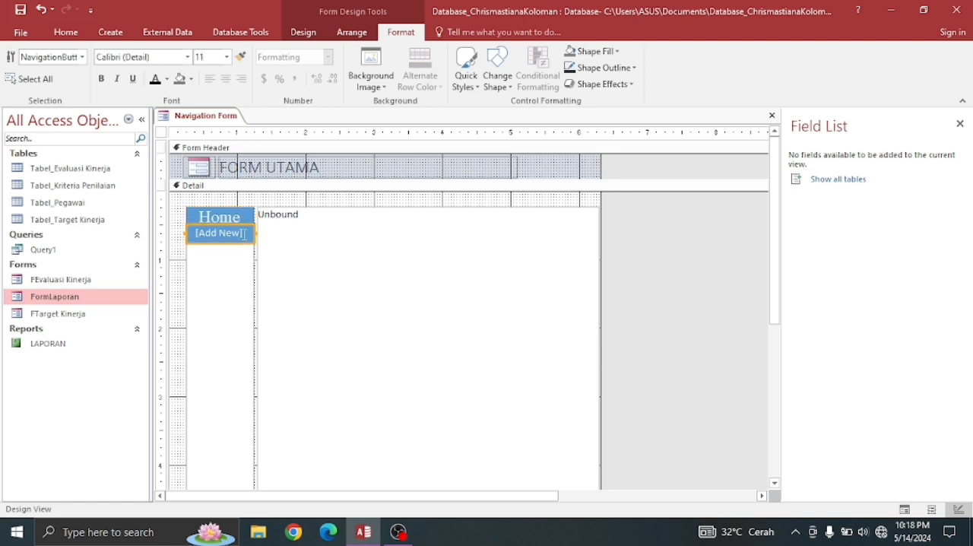
pyautogui.click(244, 234)
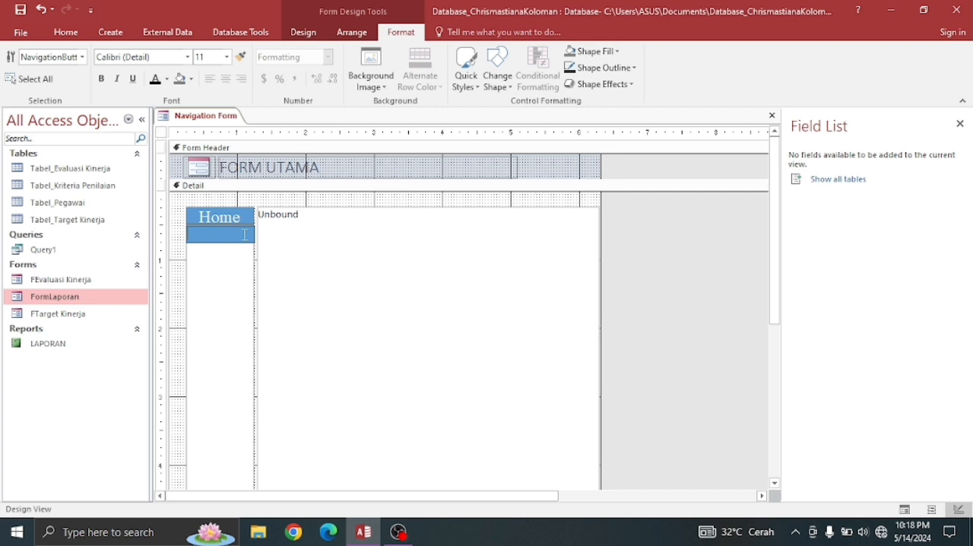
pyautogui.write('m')
pyautogui.press('BackSpace')
pyautogui.write('Input Evaluasi Kin')
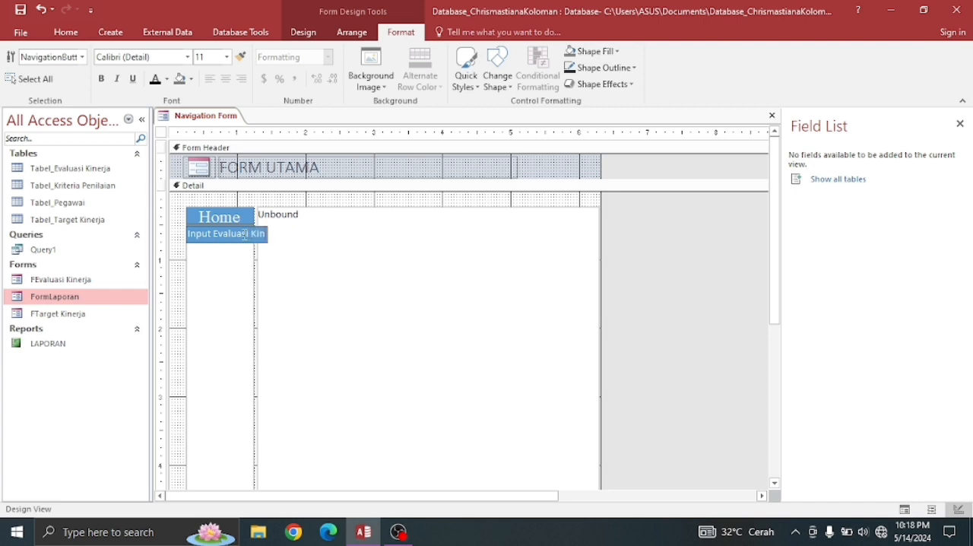
pyautogui.write('erja')
# - Add a third navigation button captioned Input Target Kinerja below Input Evaluasi Kinerja
pyautogui.click(224, 248)
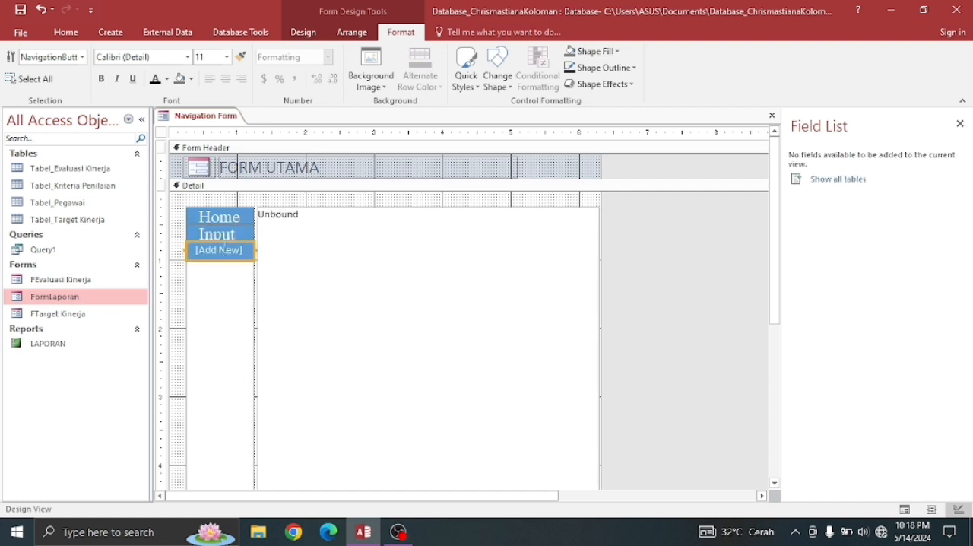
pyautogui.click(242, 252)
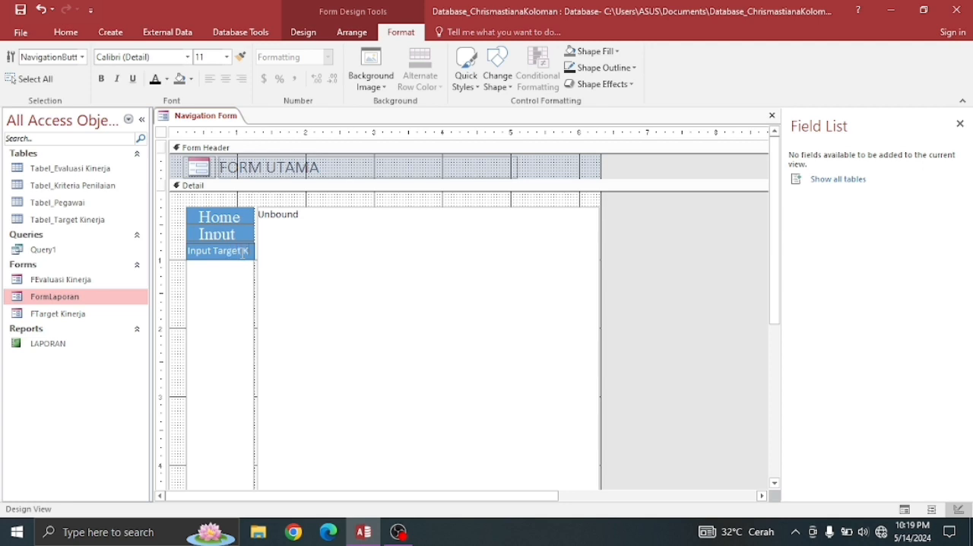
pyautogui.write('inerja')
pyautogui.press('Return')
# - Widen the column of navigation buttons to about 2.6 inches, starting at the form's left edge, to fit the full captions
pyautogui.click(251, 234)
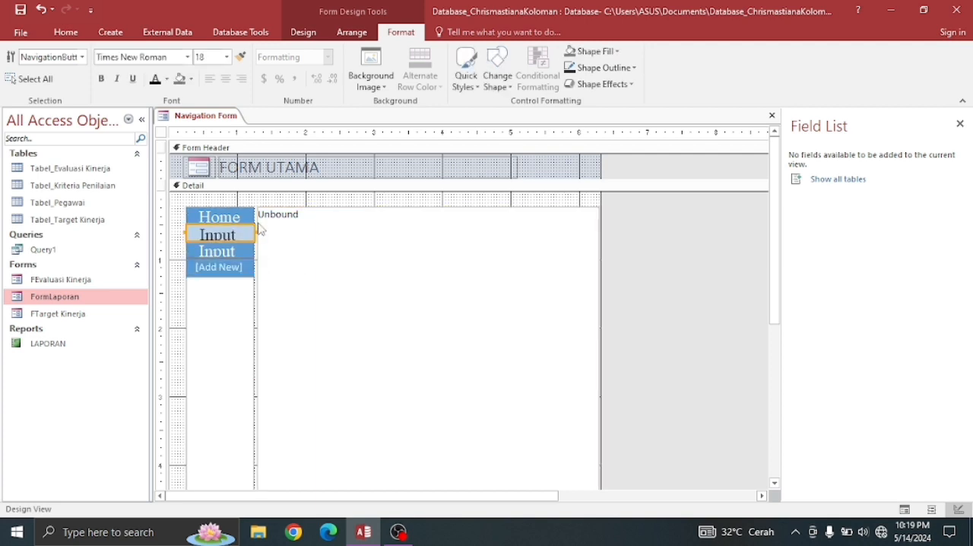
pyautogui.moveTo(257, 227); pyautogui.dragTo(289, 224)
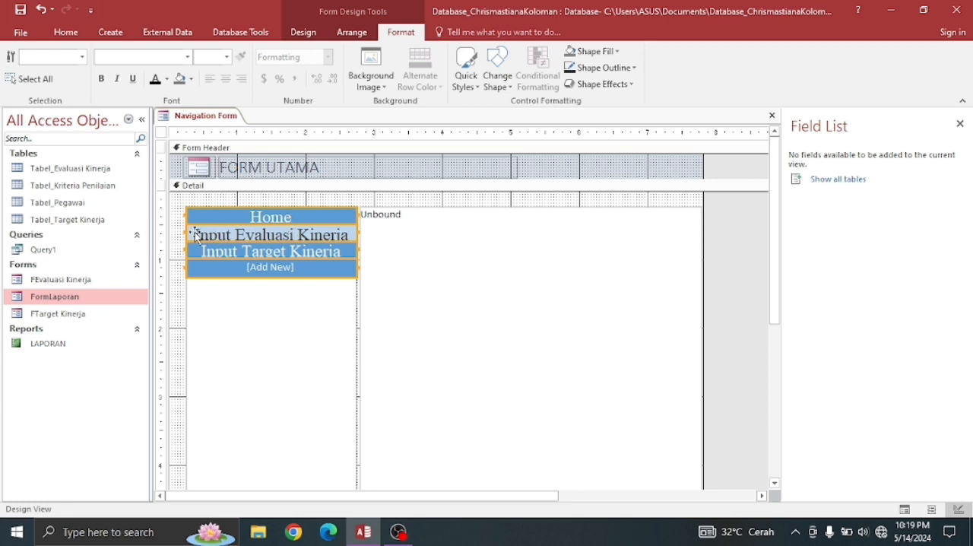
pyautogui.moveTo(184, 232); pyautogui.dragTo(170, 232)
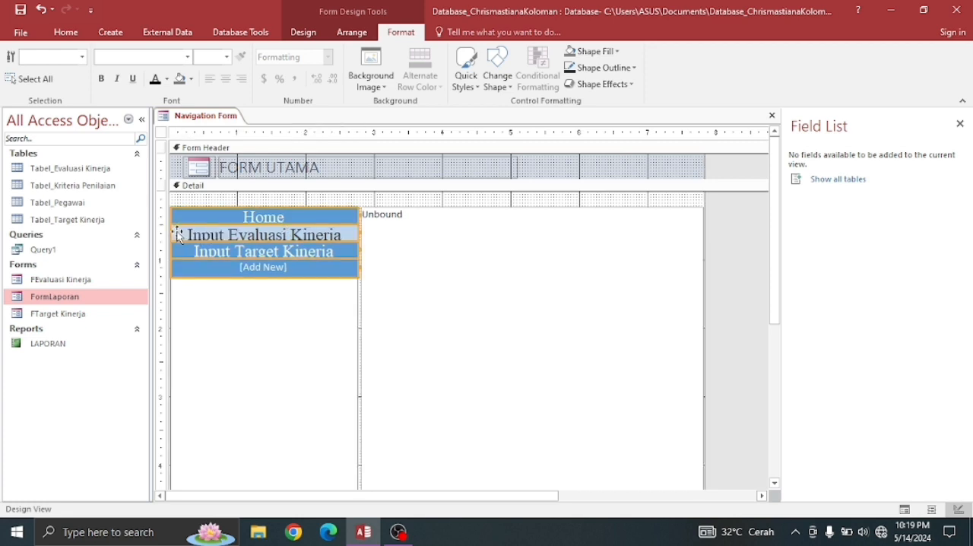
pyautogui.moveTo(360, 237); pyautogui.dragTo(356, 236)
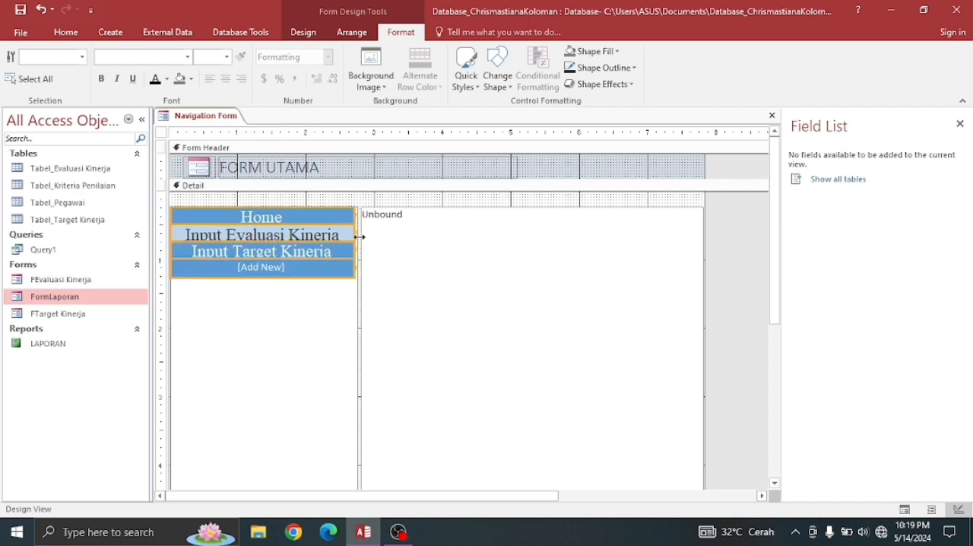
pyautogui.moveTo(358, 237); pyautogui.dragTo(355, 236)
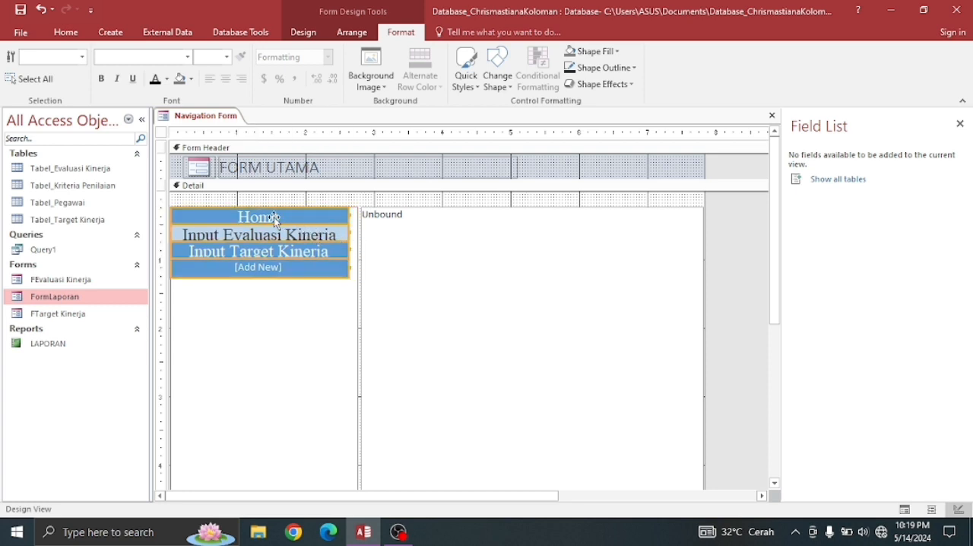
pyautogui.click(396, 273)
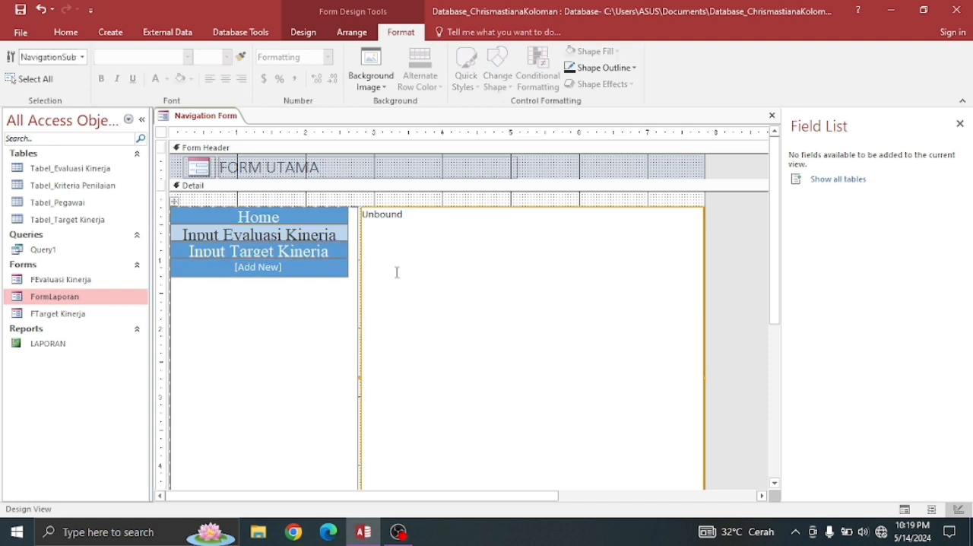
# - Change the first navigation button's caption to HOME in capitals
pyautogui.doubleClick(284, 217)
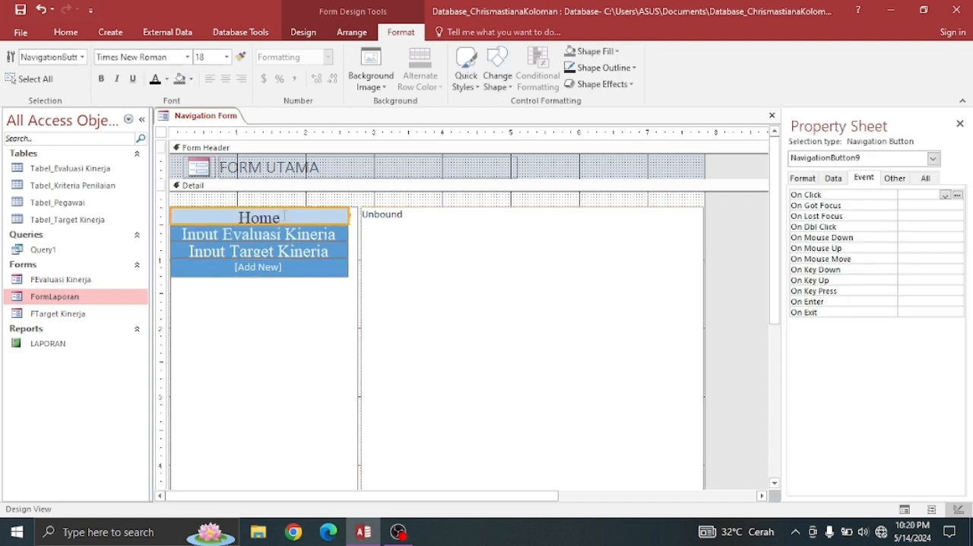
pyautogui.doubleClick(284, 218)
pyautogui.press('BackSpace')
pyautogui.press('BackSpace')
pyautogui.press('BackSpace')
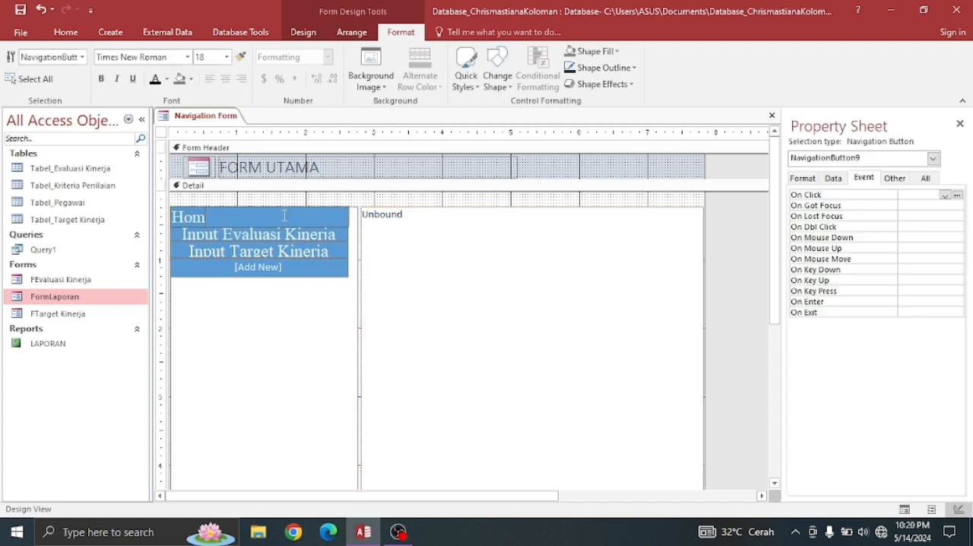
pyautogui.press('capslock')
pyautogui.write('OME')
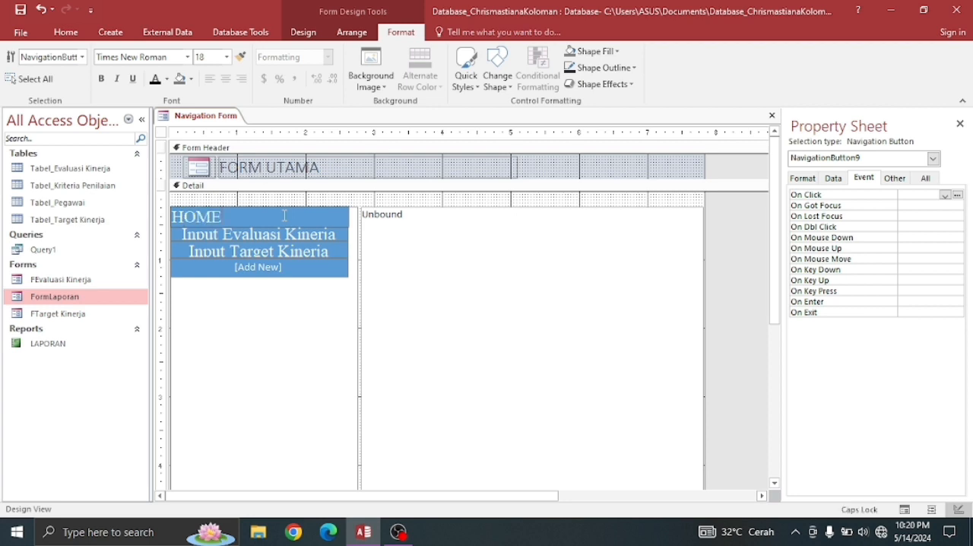
pyautogui.click(473, 235)
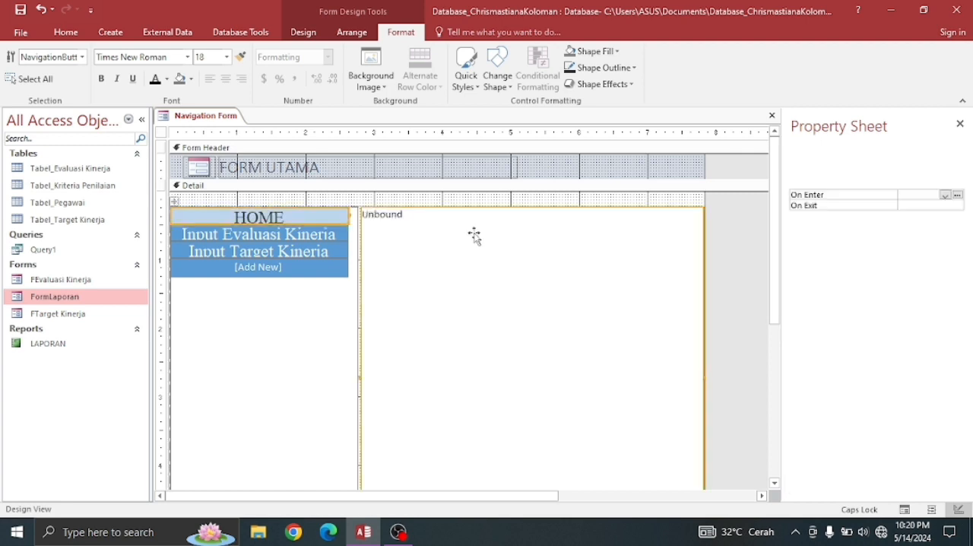
# - Add a fourth navigation button captioned Laporan below Input Target Kinerja
pyautogui.click(304, 251)
pyautogui.click(281, 273)
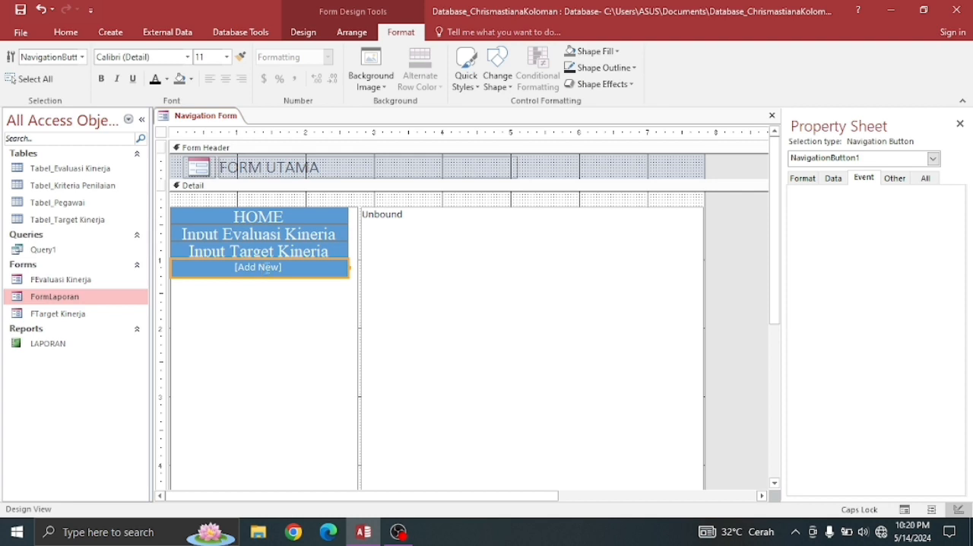
pyautogui.click(281, 268)
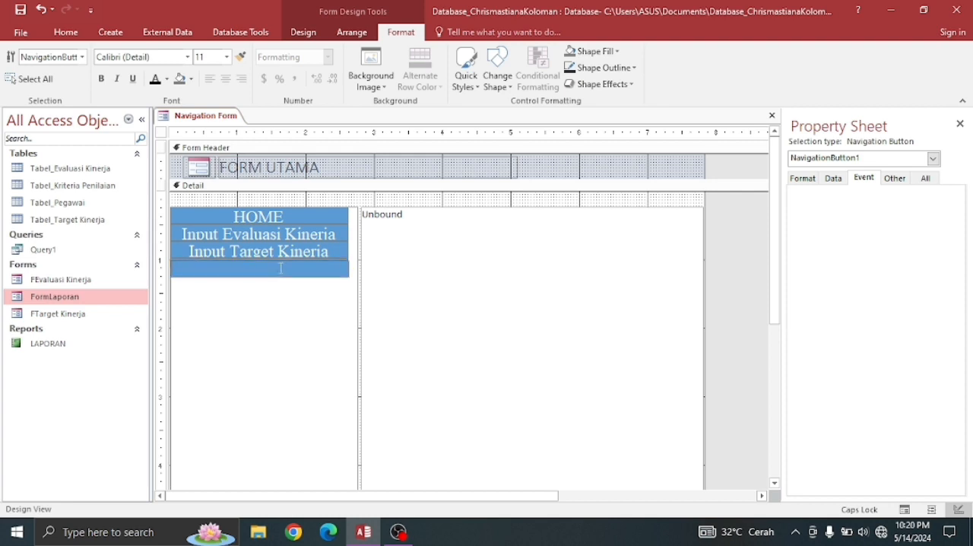
pyautogui.press('capslock')
pyautogui.click(496, 308)
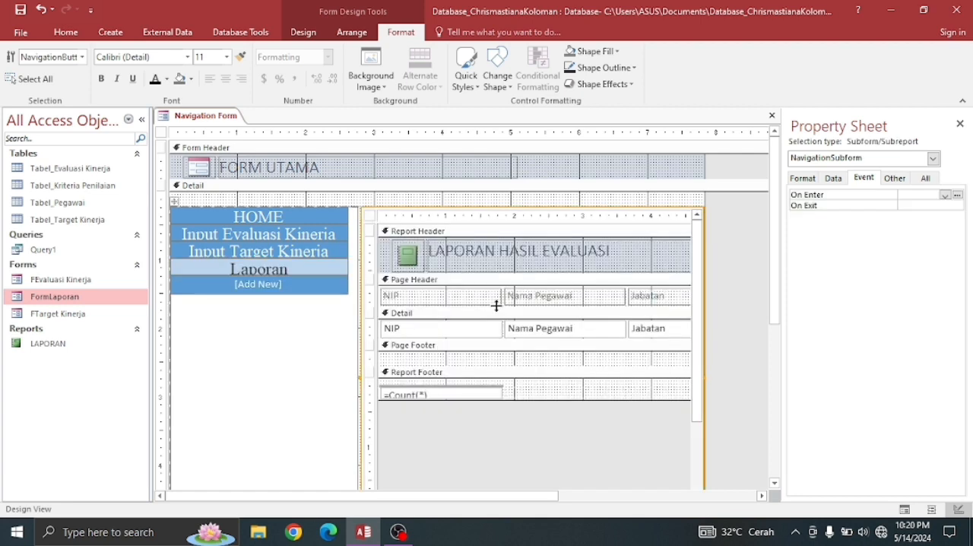
# - Add a fifth navigation button captioned Keluar below Laporan
pyautogui.click(259, 288)
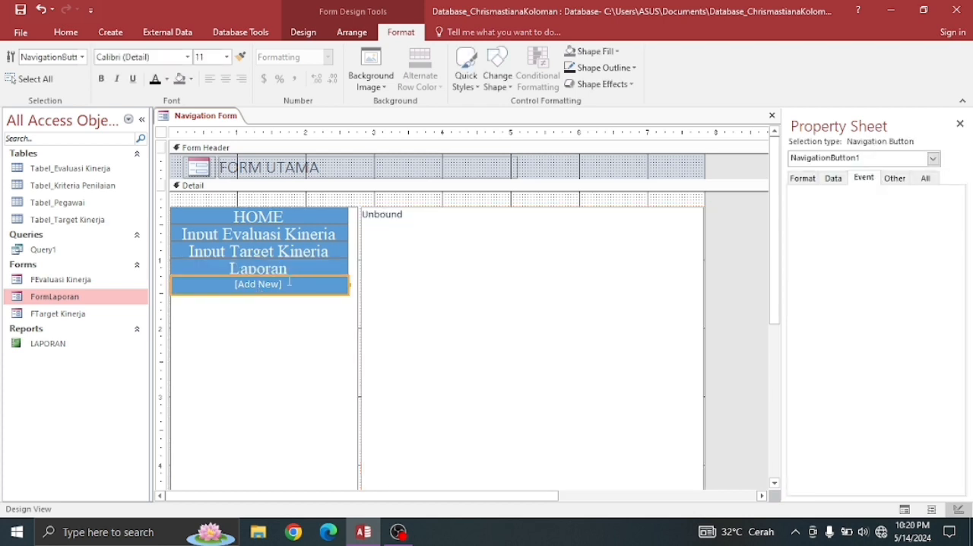
pyautogui.click(288, 283)
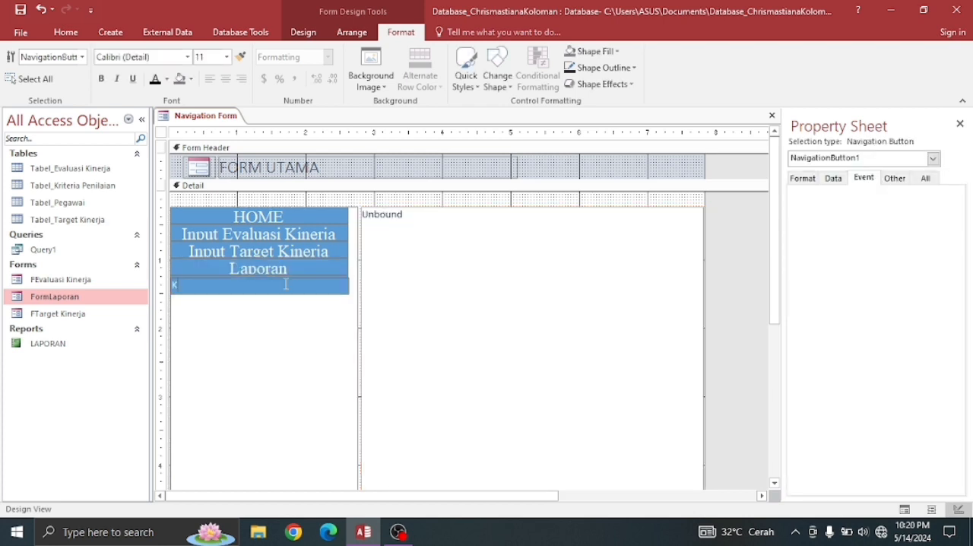
pyautogui.write('Keluar')
pyautogui.click(461, 296)
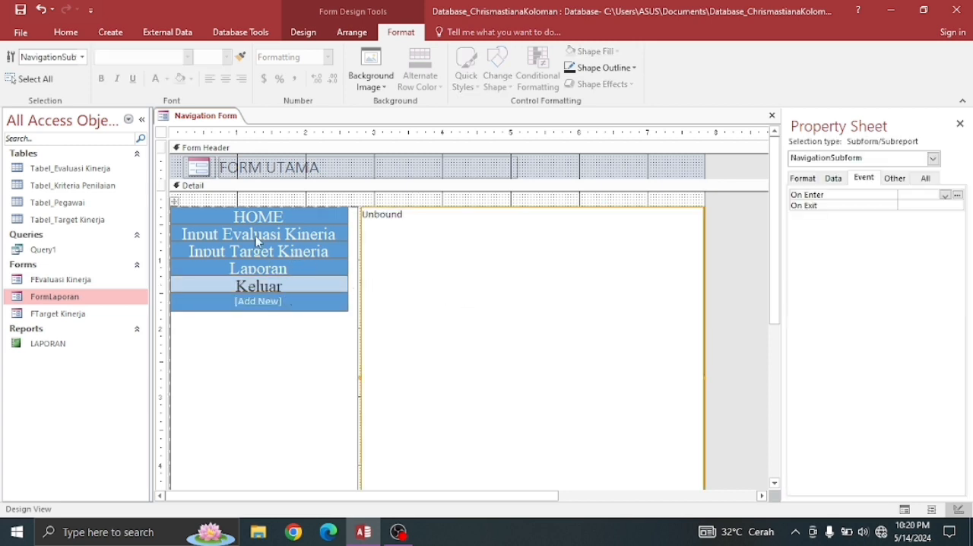
# - Set the HOME navigation button's font to Segoe UI Black
pyautogui.click(225, 212)
pyautogui.click(226, 213)
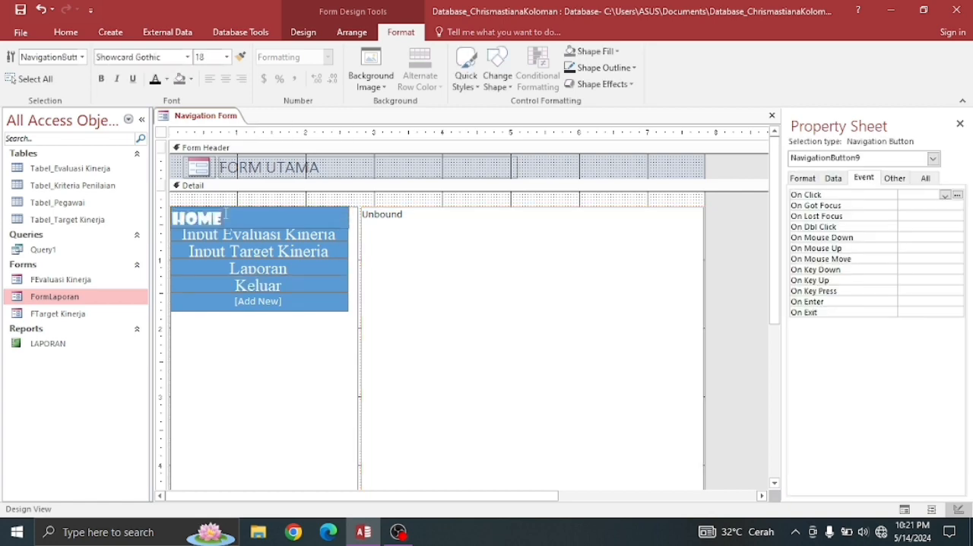
pyautogui.moveTo(226, 213); pyautogui.dragTo(171, 217)
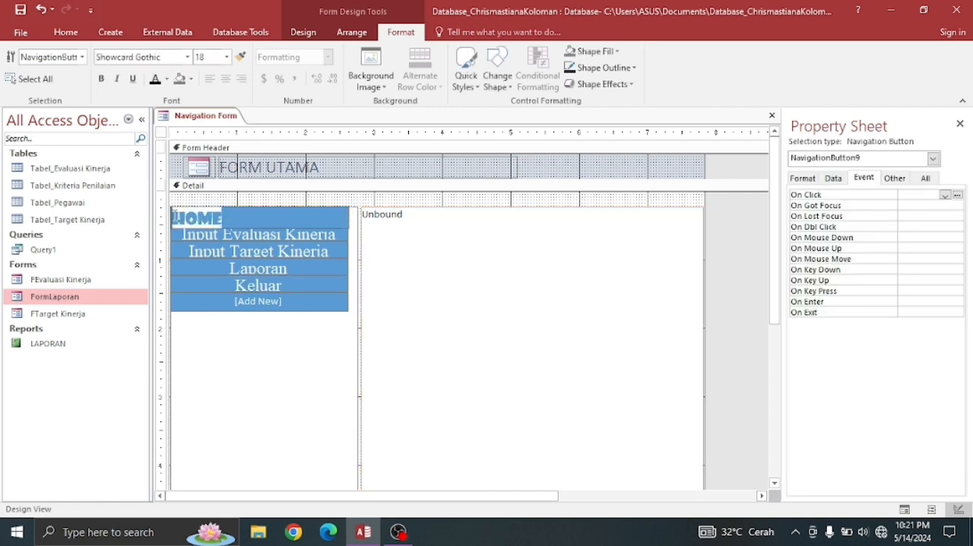
pyautogui.click(187, 57)
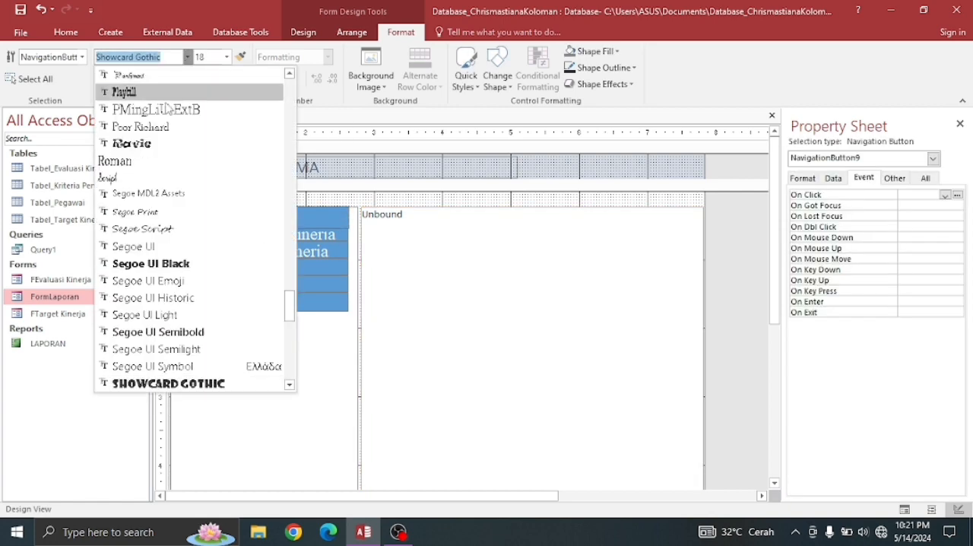
pyautogui.click(137, 266)
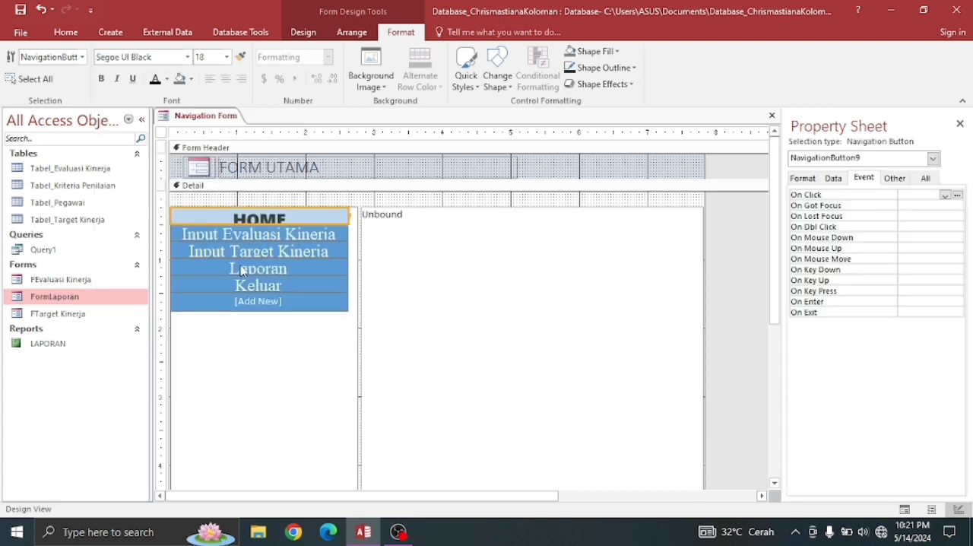
# - Set the Input Evaluasi Kinerja navigation button's font to Segoe UI Black
pyautogui.click(271, 254)
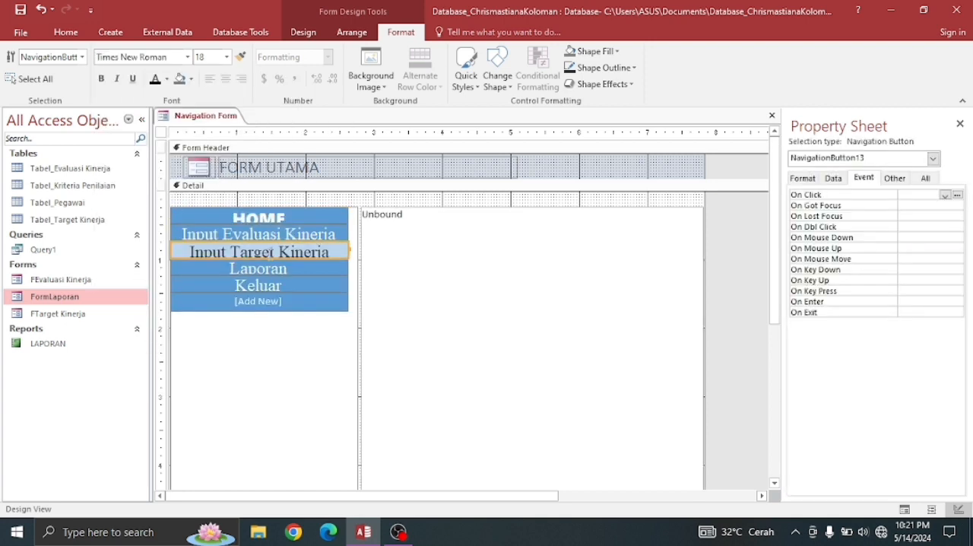
pyautogui.click(192, 235)
pyautogui.click(320, 234)
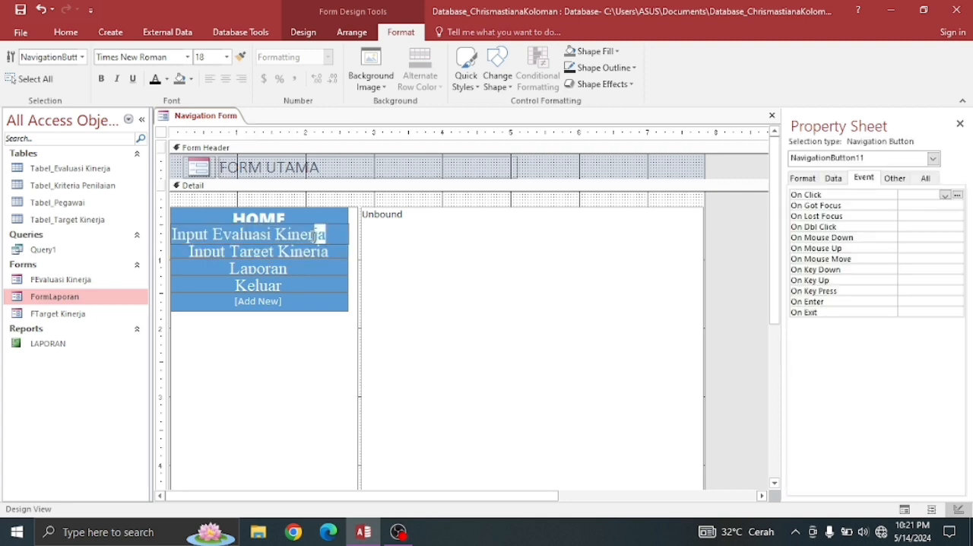
pyautogui.moveTo(319, 234); pyautogui.dragTo(178, 233)
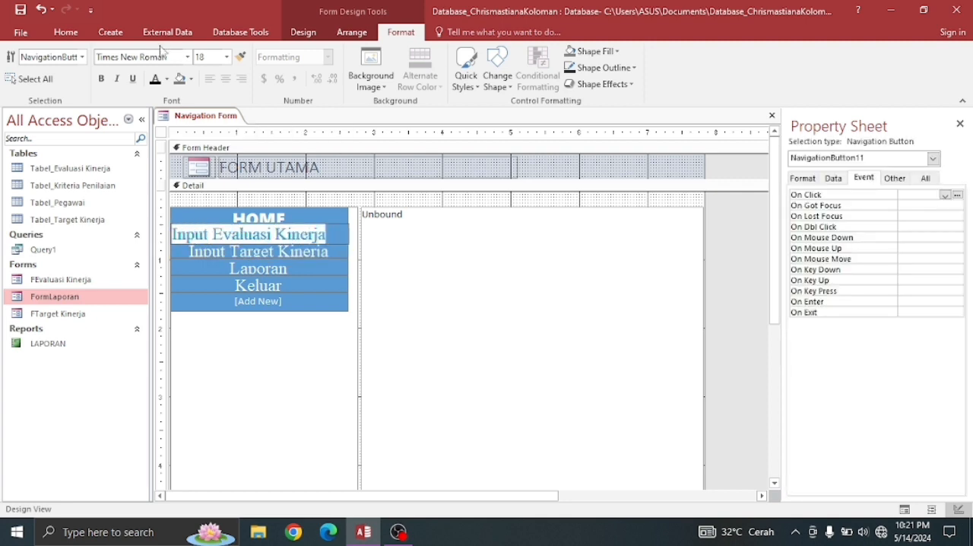
pyautogui.click(187, 57)
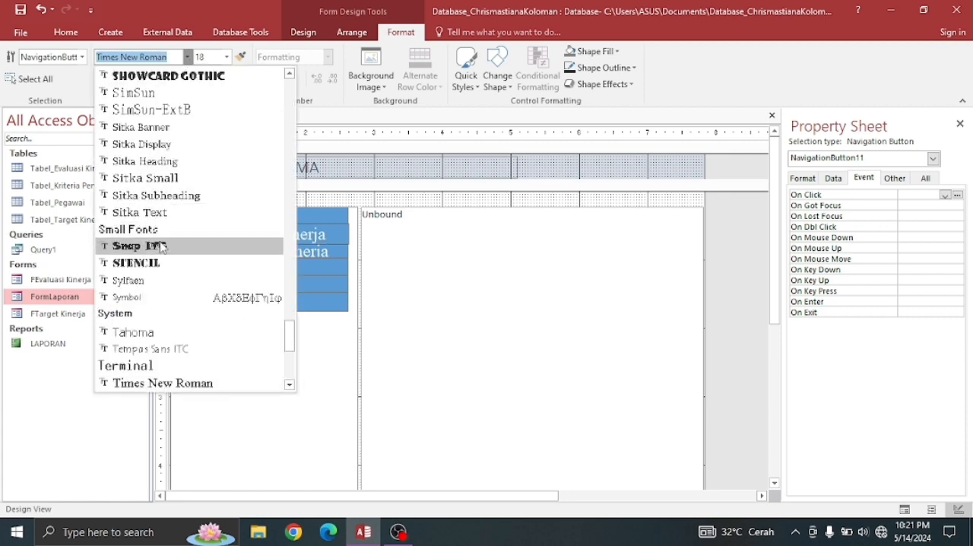
pyautogui.scroll(5, 152, 221)
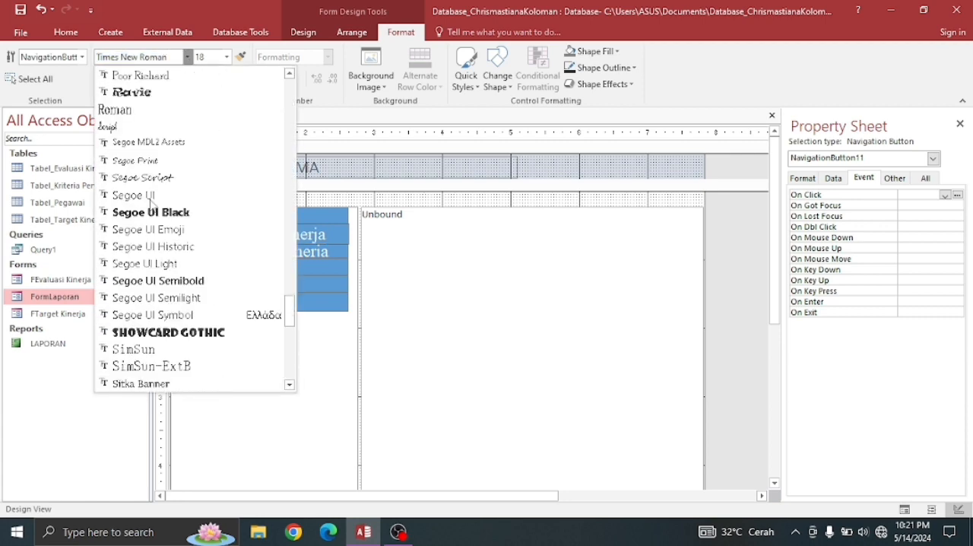
pyautogui.click(150, 212)
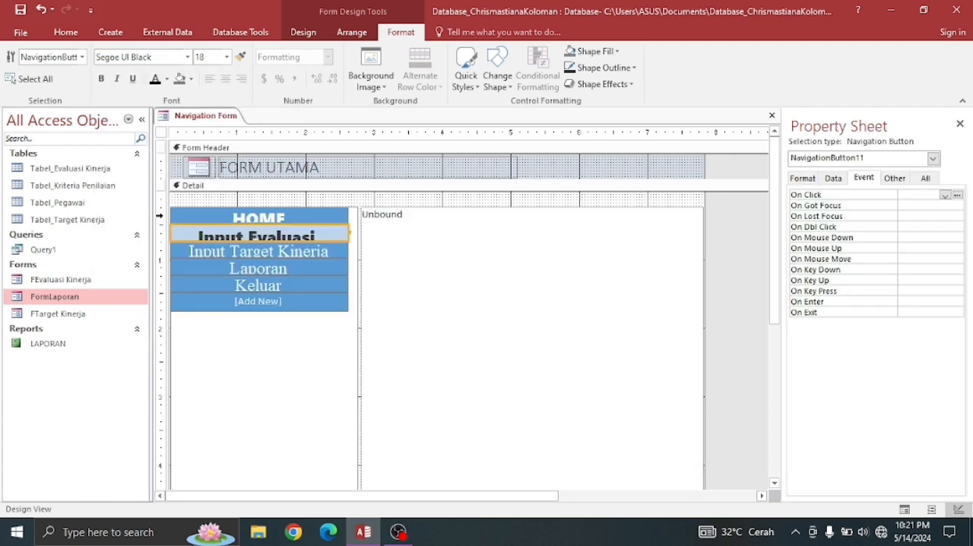
# - Set the Input Target Kinerja navigation button's font to Segoe UI Black
pyautogui.click(232, 252)
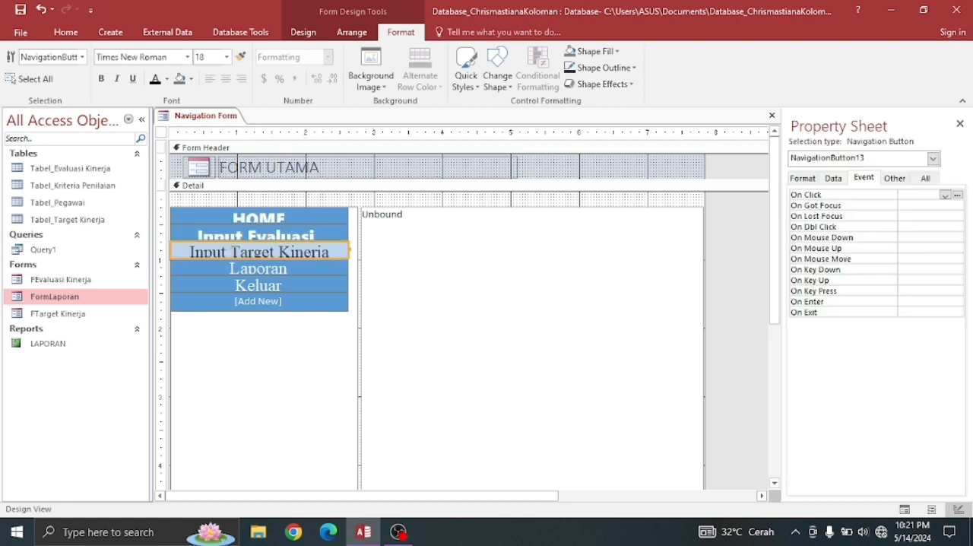
pyautogui.click(232, 251)
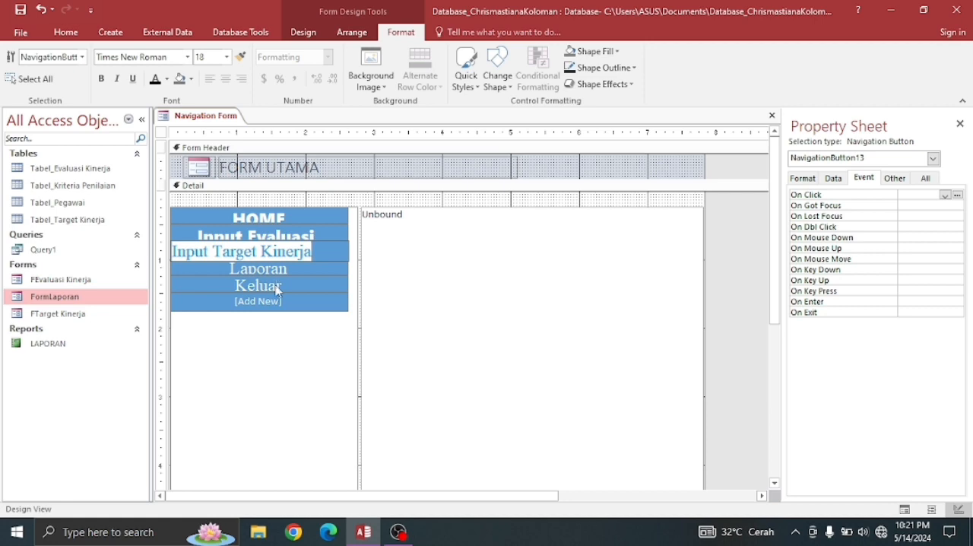
pyautogui.click(188, 58)
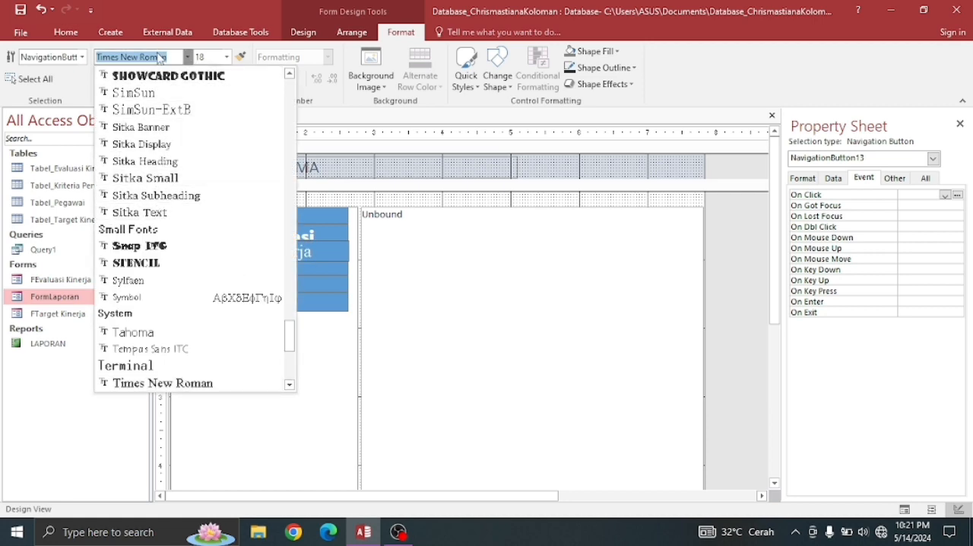
pyautogui.write('Segoe MDL2 Assets')
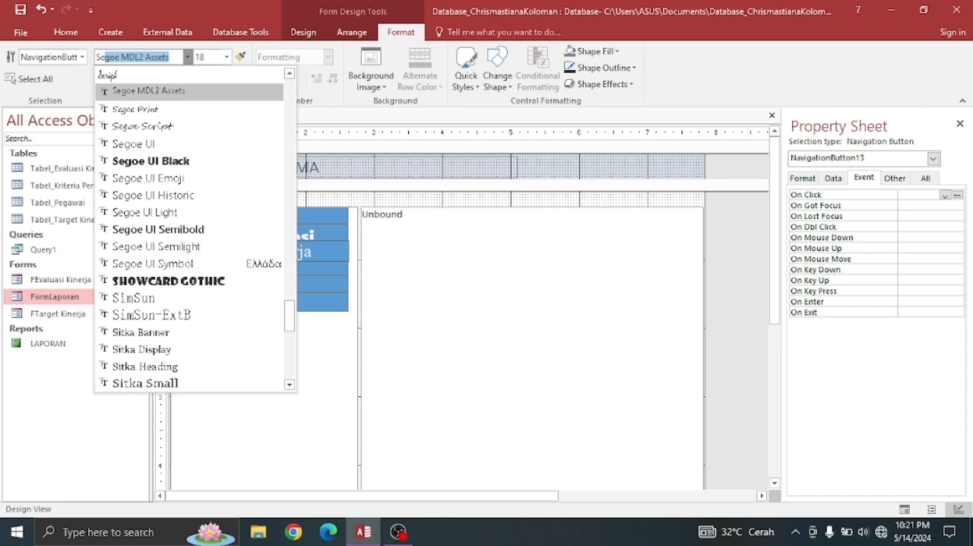
pyautogui.click(144, 160)
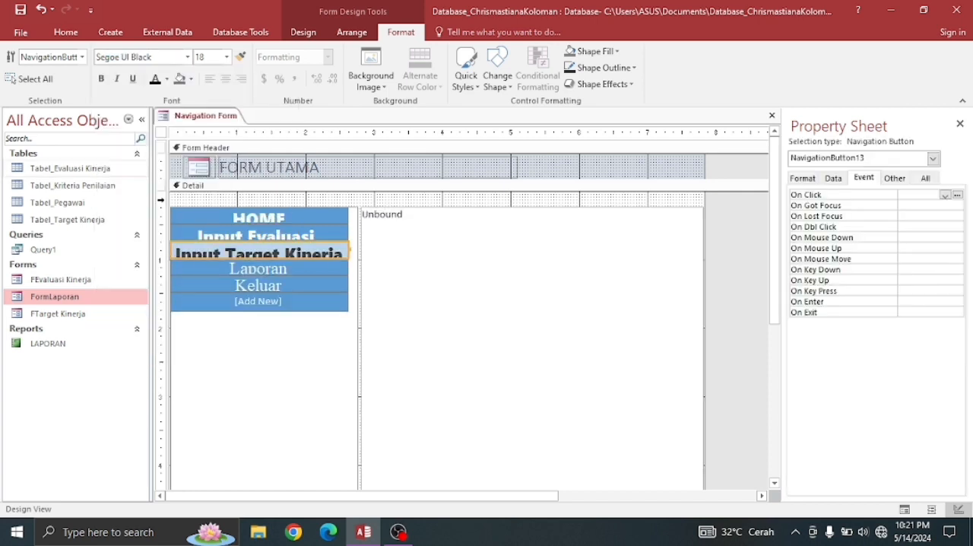
# - Set the Laporan navigation button's font to Segoe UI Black
pyautogui.click(287, 269)
pyautogui.click(281, 267)
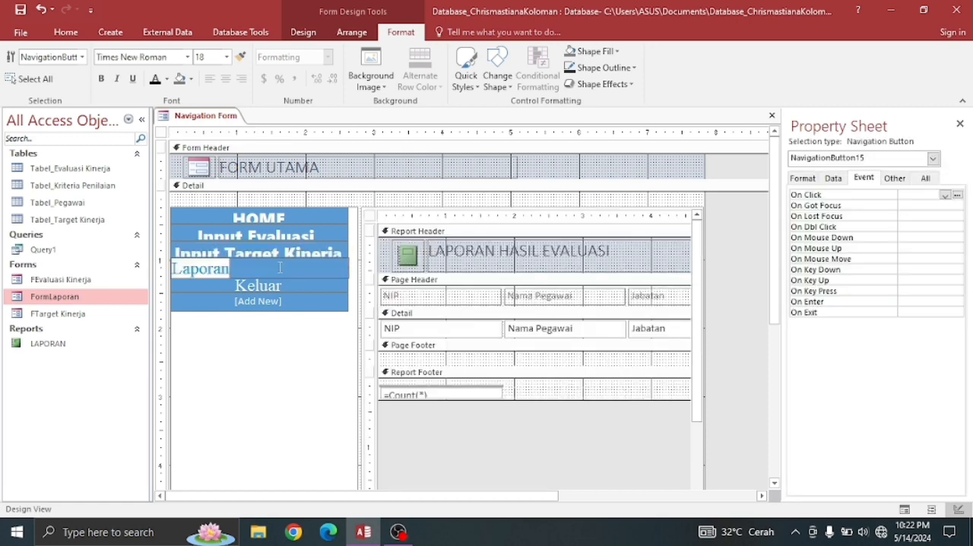
pyautogui.click(188, 58)
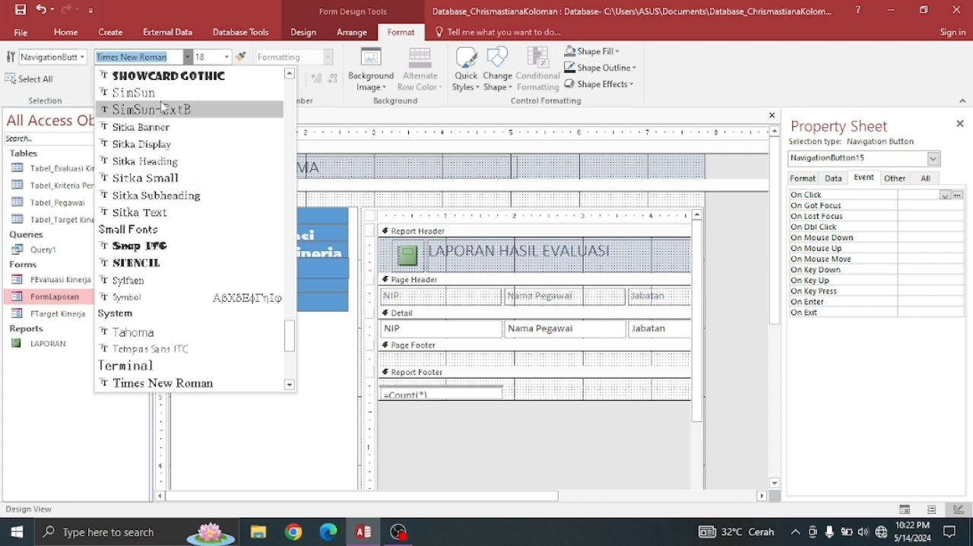
pyautogui.write('Segoe MDL2 Assets')
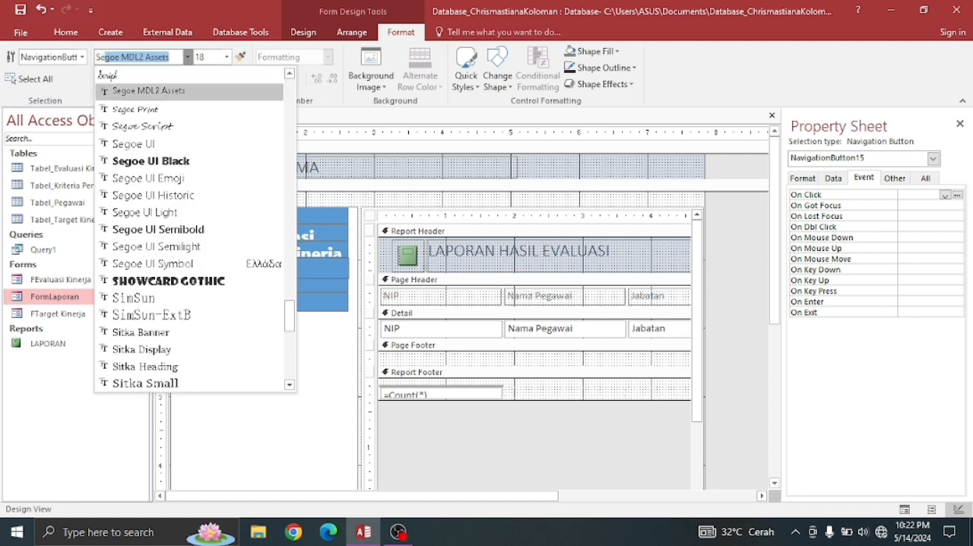
pyautogui.click(182, 168)
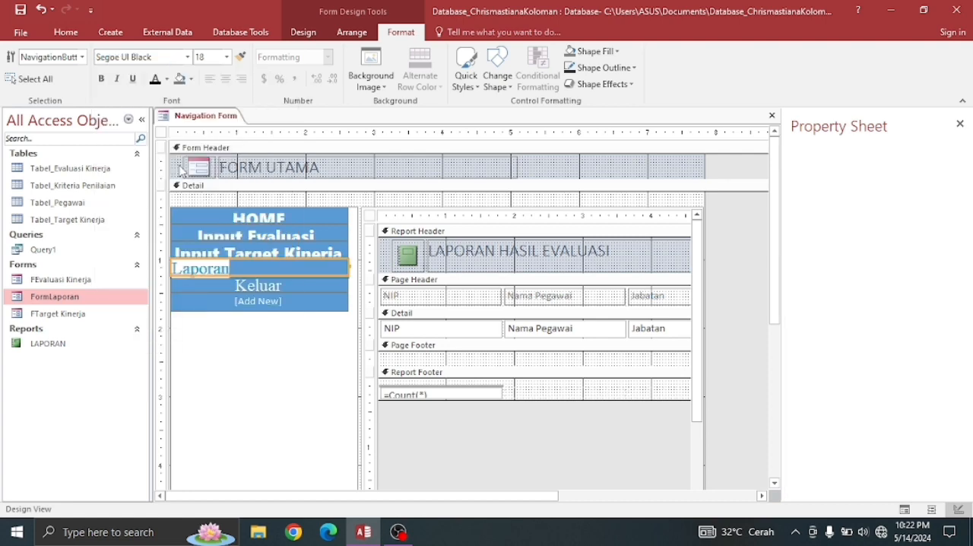
# - Set the Keluar navigation button's font to Segoe UI Black
pyautogui.click(278, 286)
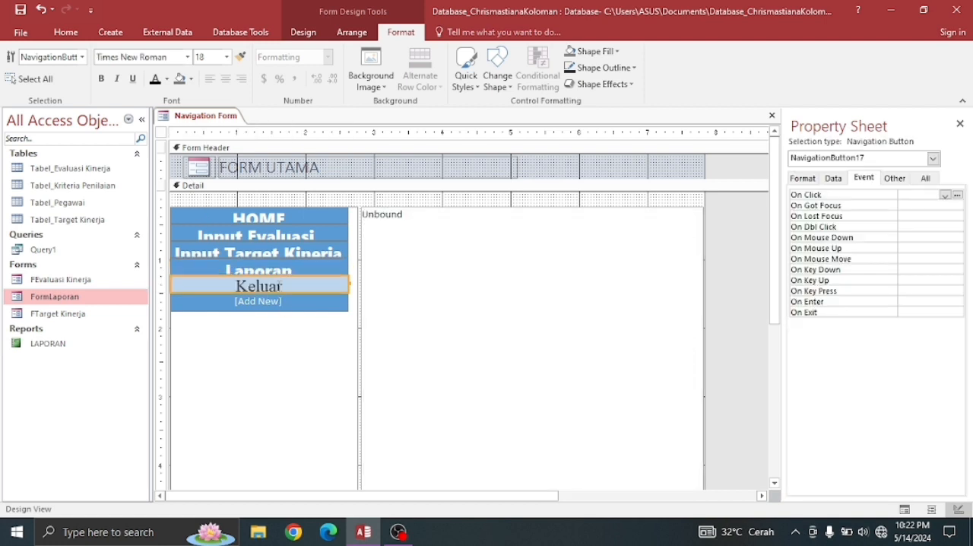
pyautogui.click(279, 286)
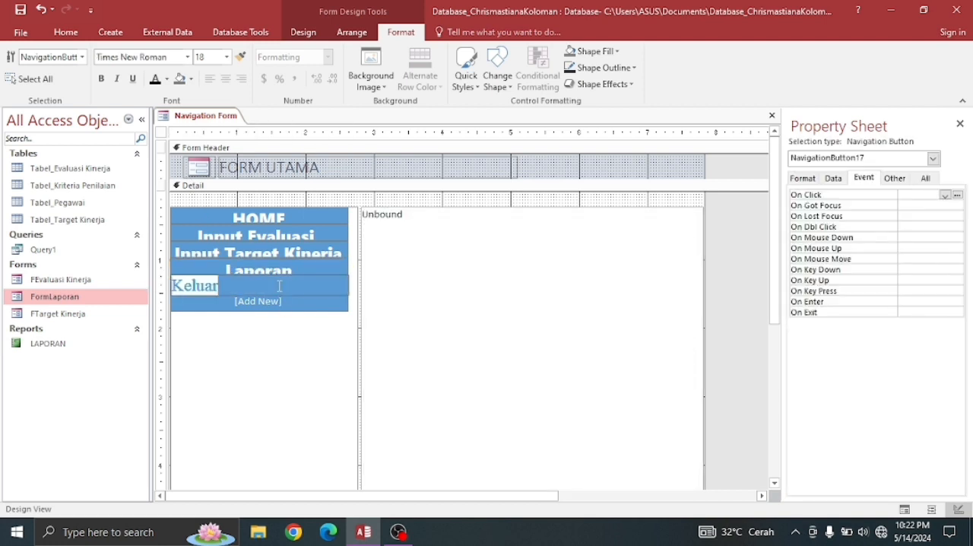
pyautogui.click(187, 57)
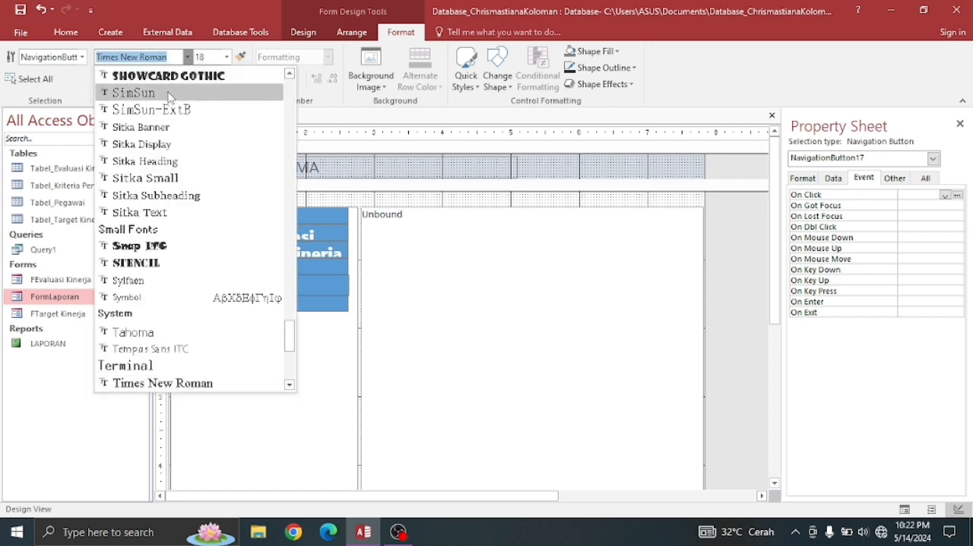
pyautogui.scroll(4, 169, 91)
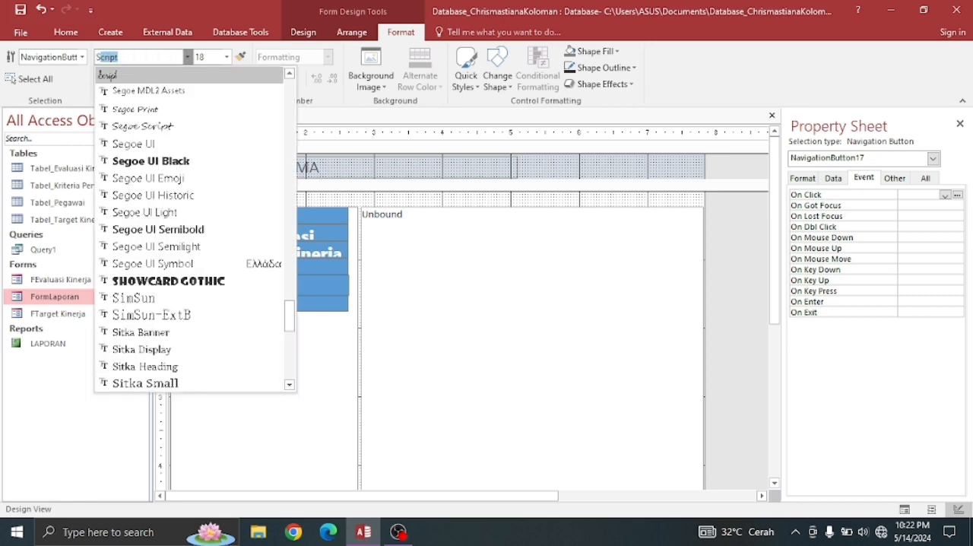
pyautogui.click(145, 160)
pyautogui.click(360, 285)
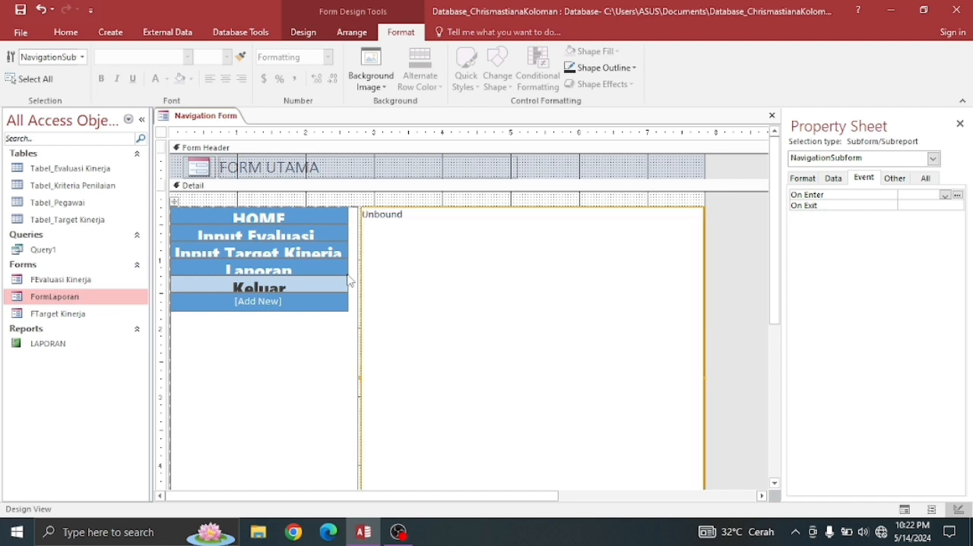
# - Enlarge the Laporan, Input Target Kinerja and Input Evaluasi Kinerja navigation buttons slightly so their captions fit
pyautogui.click(345, 273)
pyautogui.moveTo(346, 274); pyautogui.dragTo(348, 281)
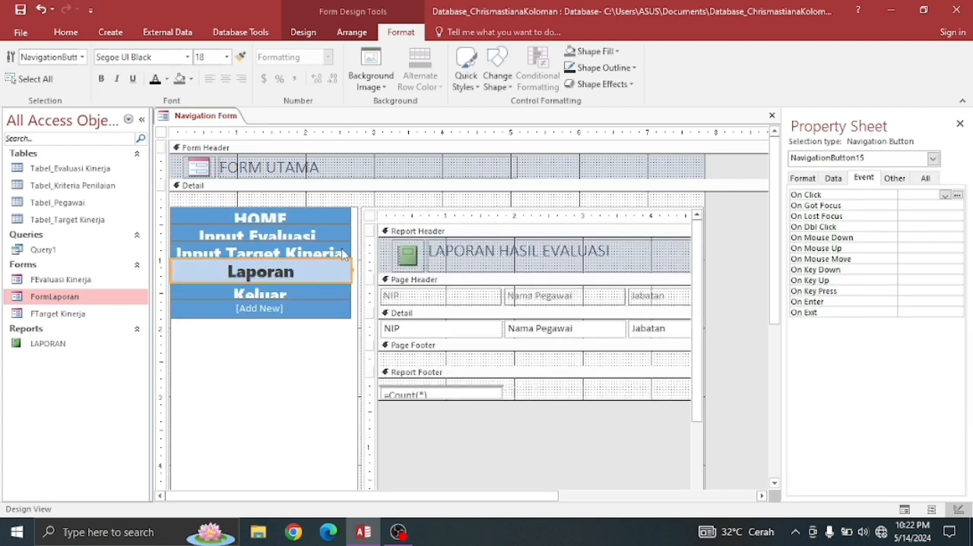
pyautogui.click(348, 254)
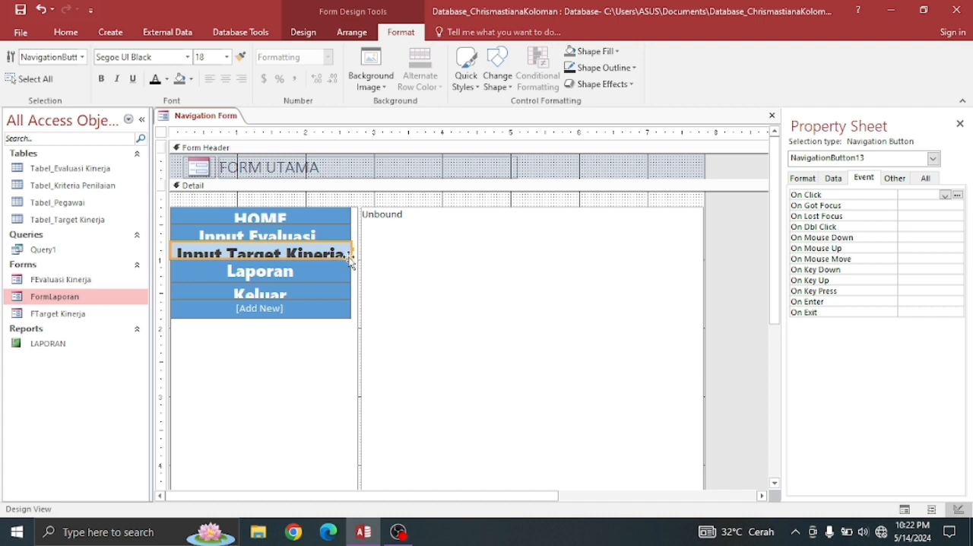
pyautogui.moveTo(351, 254); pyautogui.dragTo(351, 265)
pyautogui.click(331, 233)
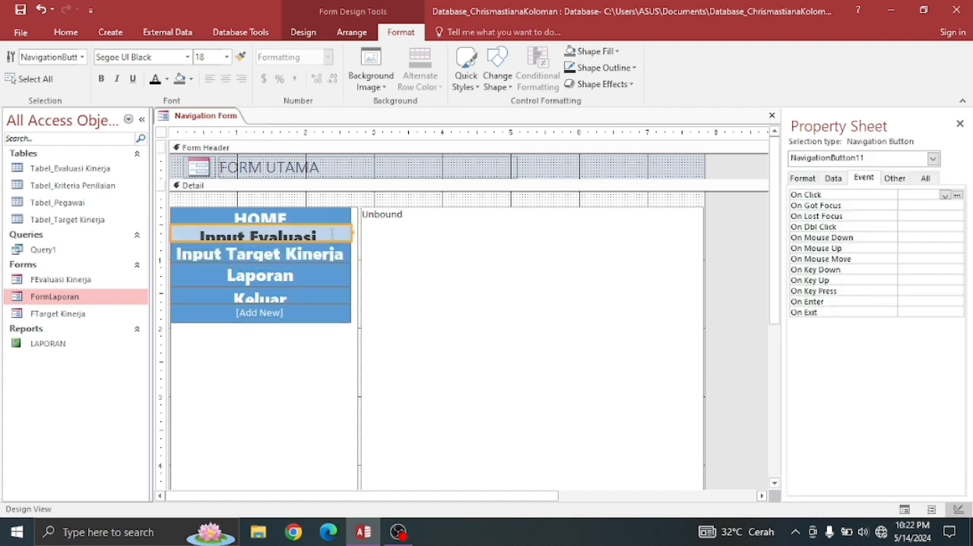
pyautogui.moveTo(352, 246); pyautogui.dragTo(354, 250)
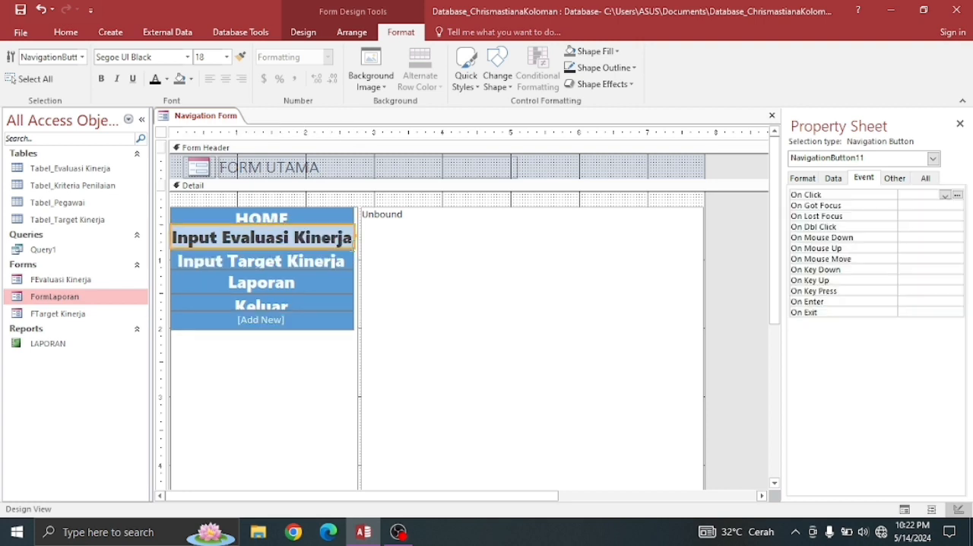
# - Enlarge the HOME and Keluar navigation buttons so their captions fit, making HOME the tallest of the column
pyautogui.click(347, 217)
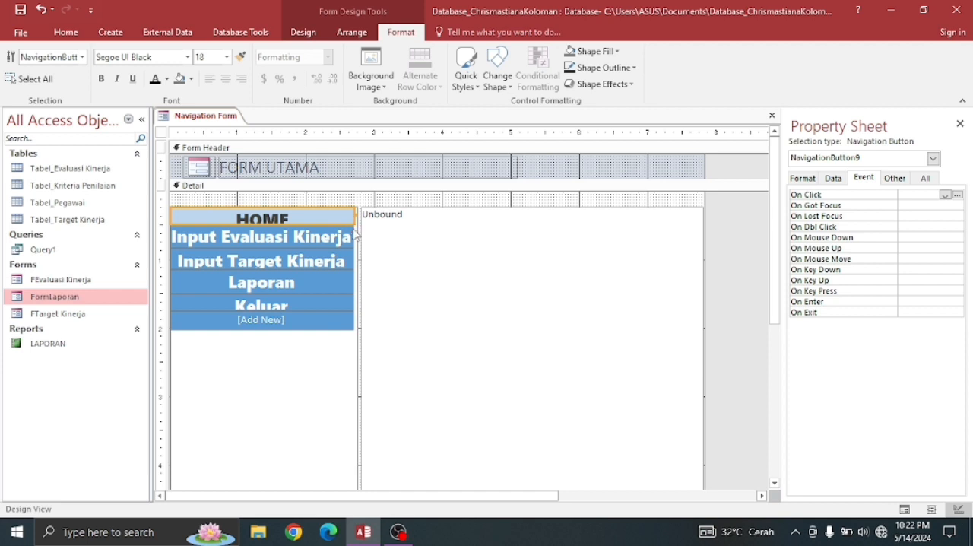
pyautogui.moveTo(351, 222)
pyautogui.mouseDown()
pyautogui.moveTo(356, 241)
pyautogui.moveTo(356, 231)
pyautogui.mouseUp()
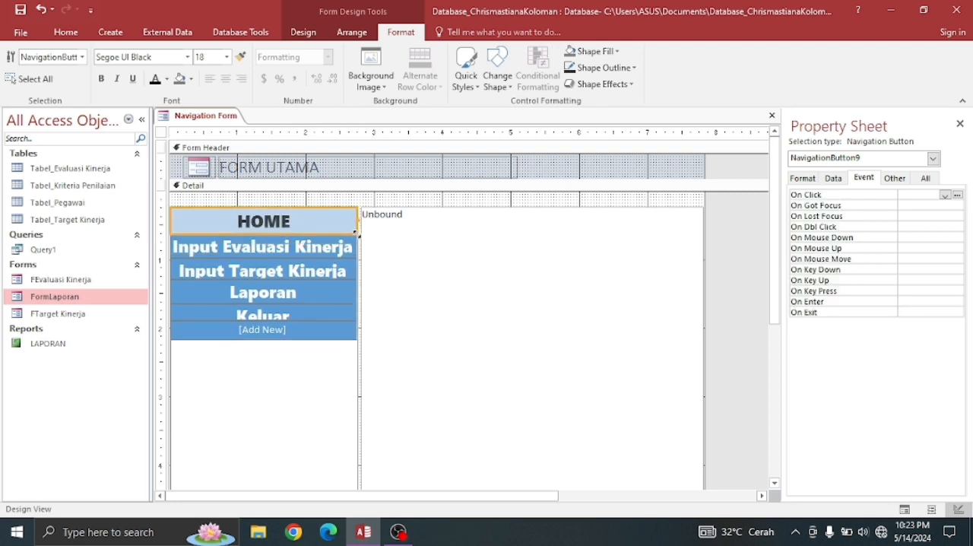
pyautogui.moveTo(355, 233); pyautogui.dragTo(361, 241)
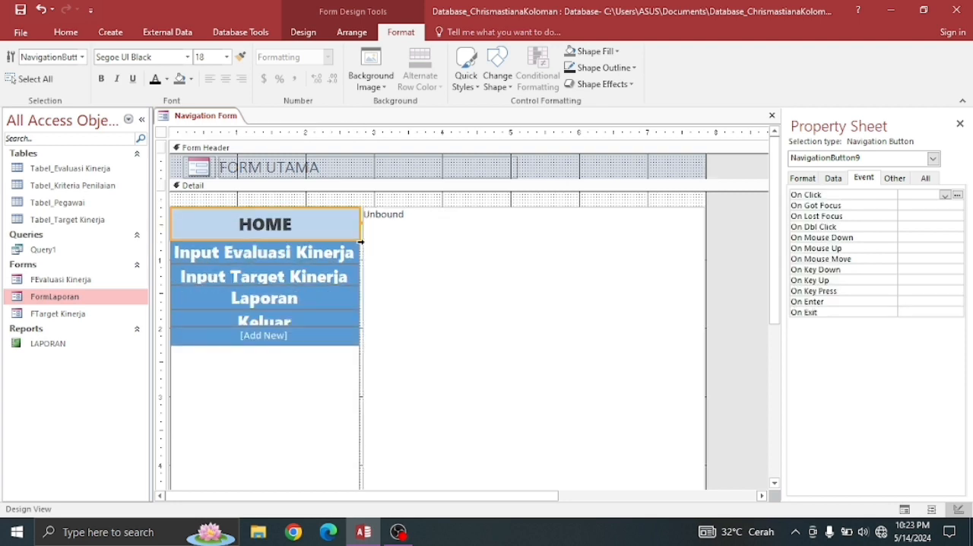
pyautogui.click(348, 326)
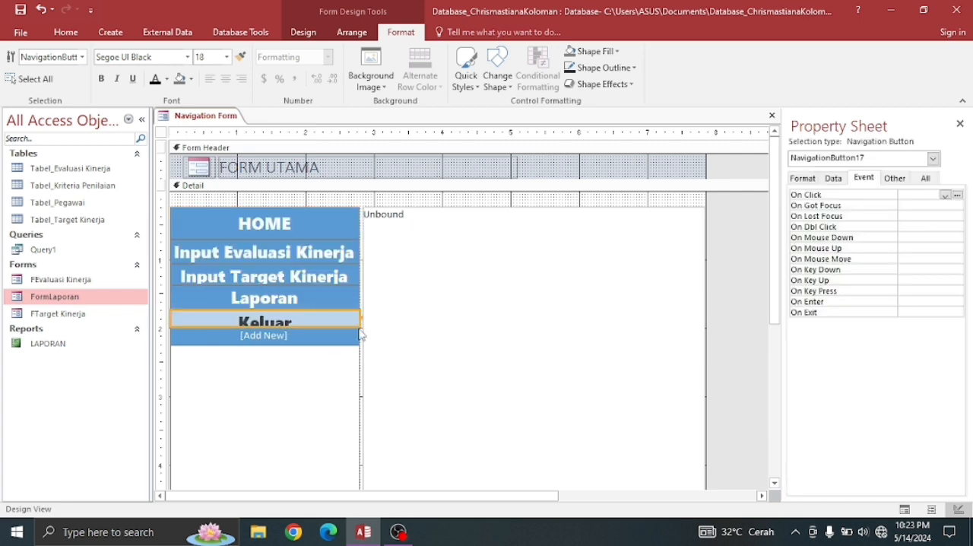
pyautogui.moveTo(356, 325); pyautogui.dragTo(362, 330)
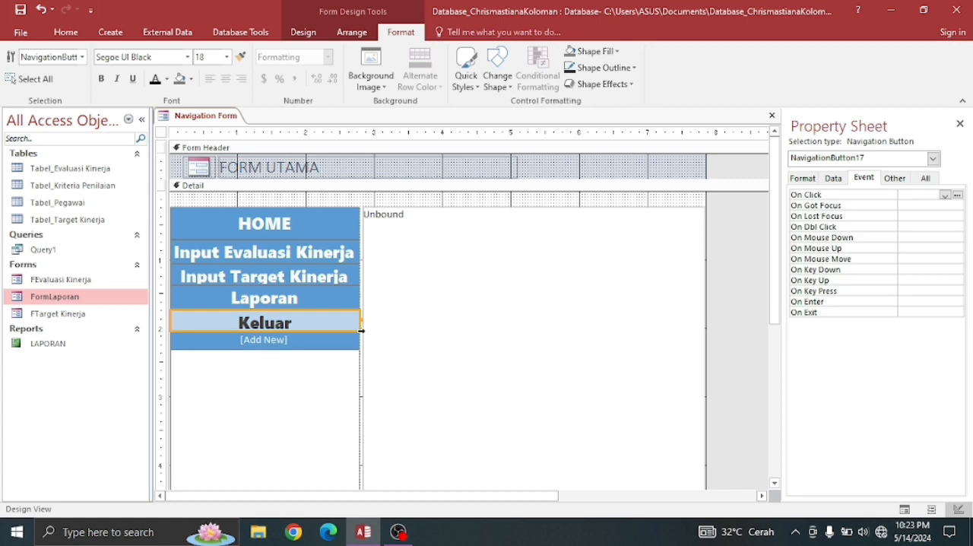
# - Set the font size of the Input Evaluasi Kinerja and Input Target Kinerja navigation buttons to 16
pyautogui.click(283, 252)
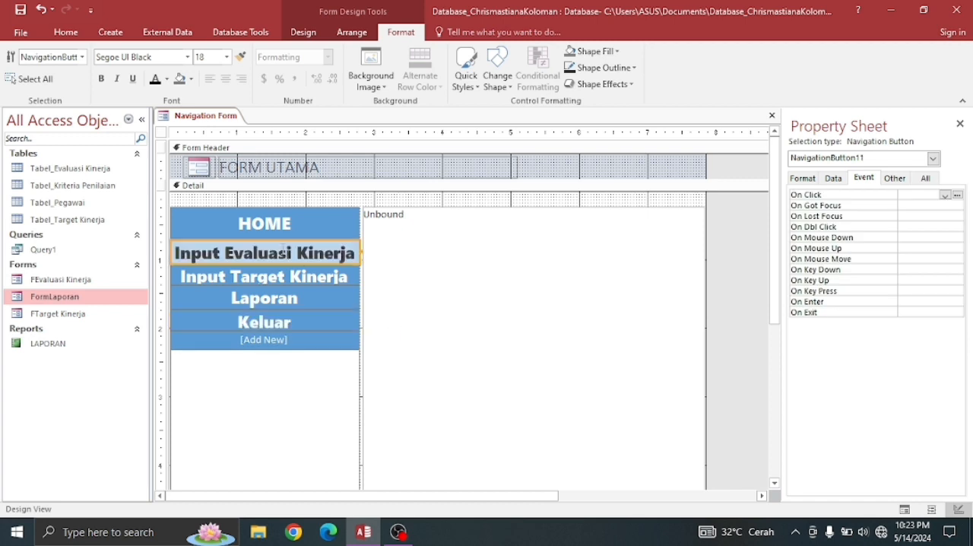
pyautogui.click(226, 57)
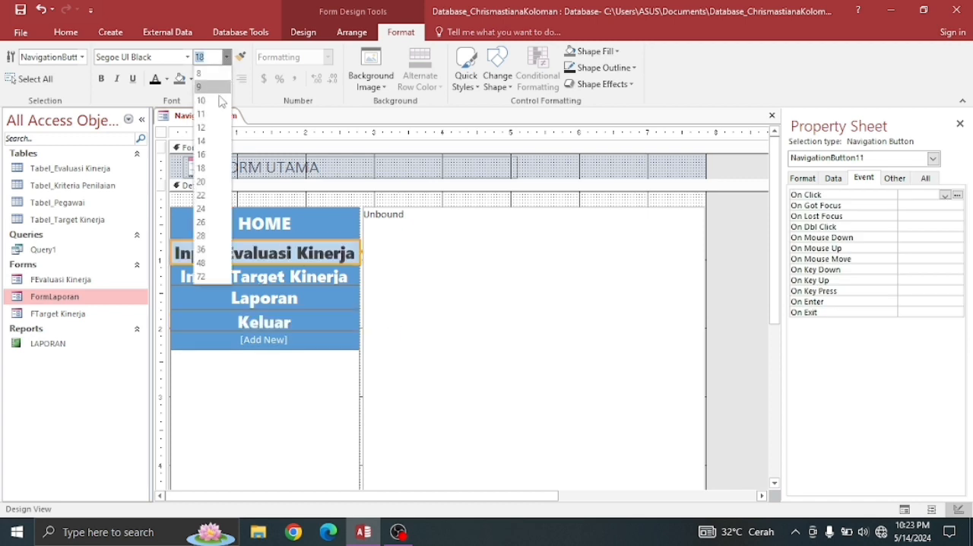
pyautogui.click(202, 155)
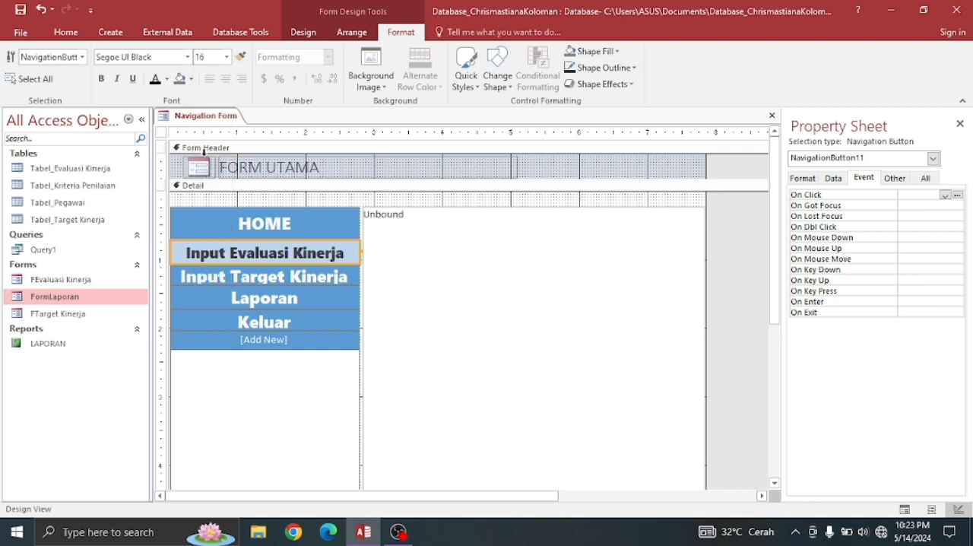
pyautogui.click(288, 279)
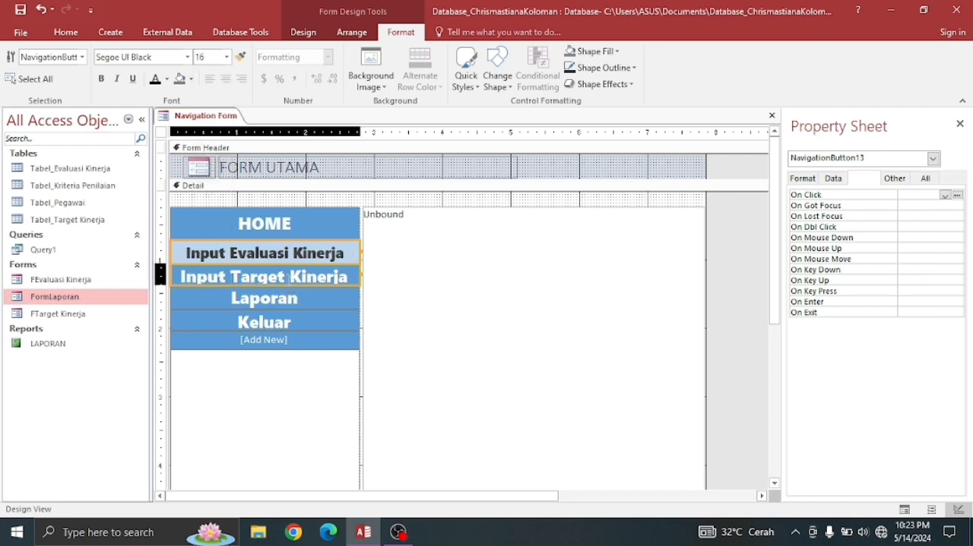
pyautogui.click(227, 57)
pyautogui.click(203, 154)
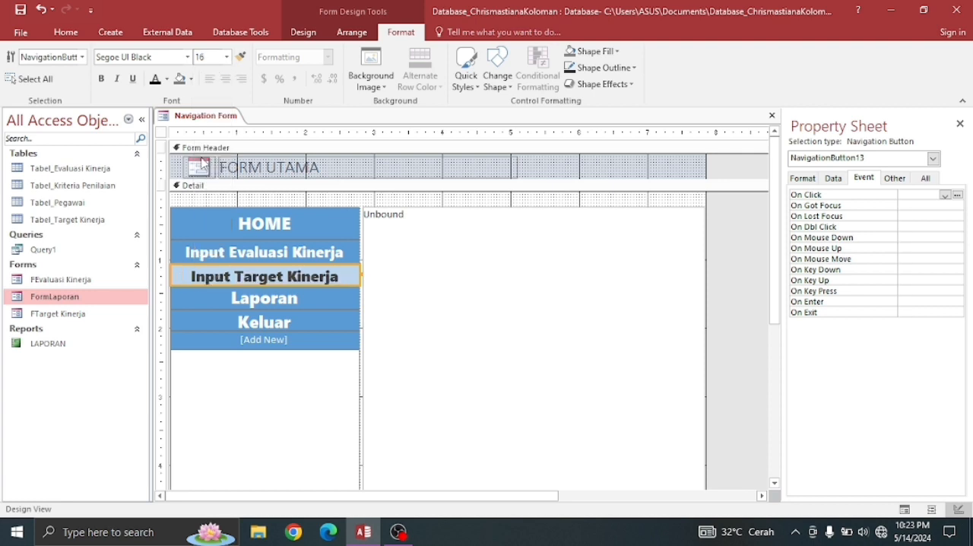
# - Set the font size of the Laporan and Keluar navigation buttons to 16
pyautogui.click(229, 298)
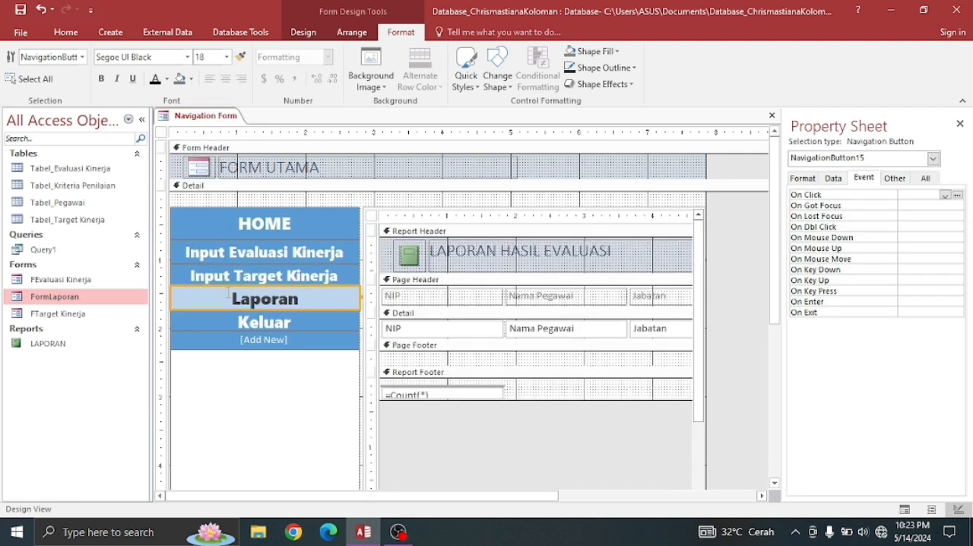
pyautogui.click(227, 57)
pyautogui.click(213, 154)
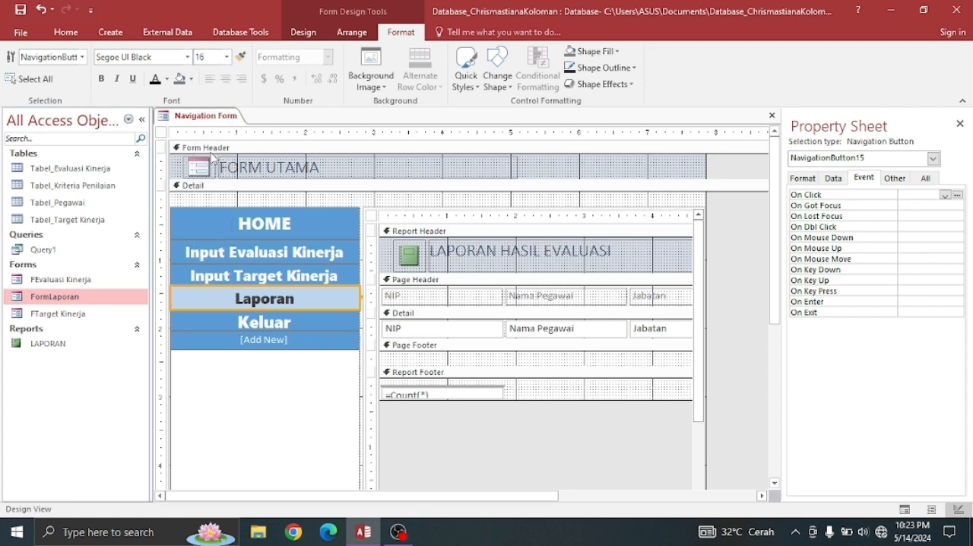
pyautogui.click(252, 327)
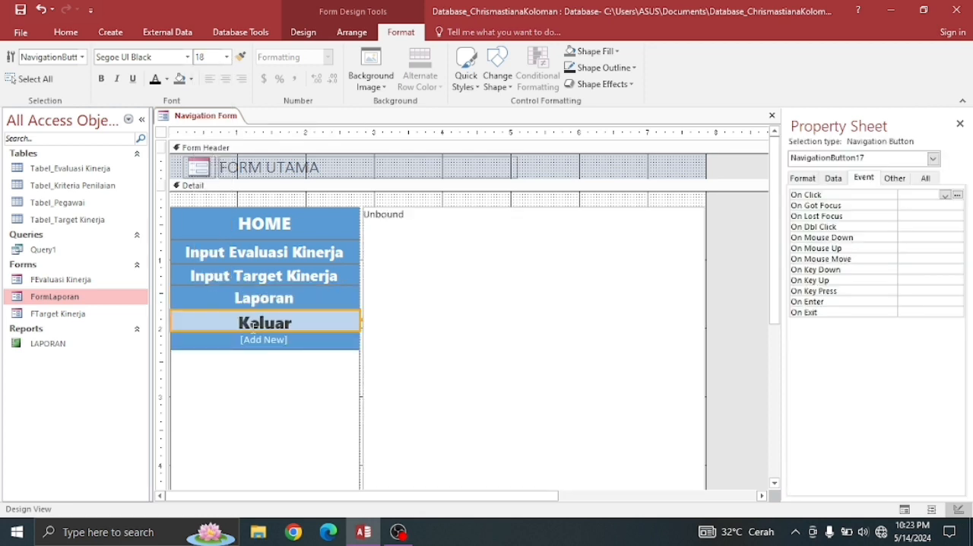
pyautogui.click(226, 57)
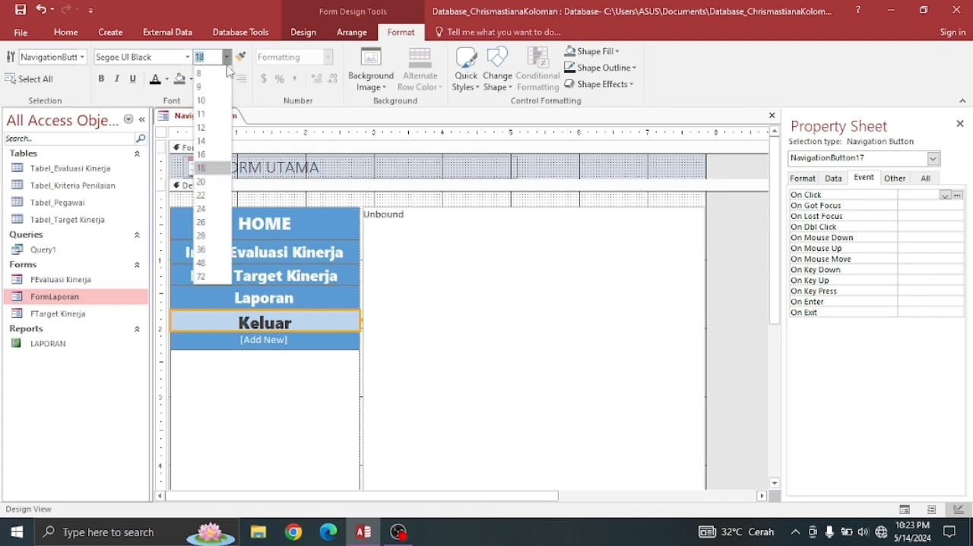
pyautogui.click(213, 154)
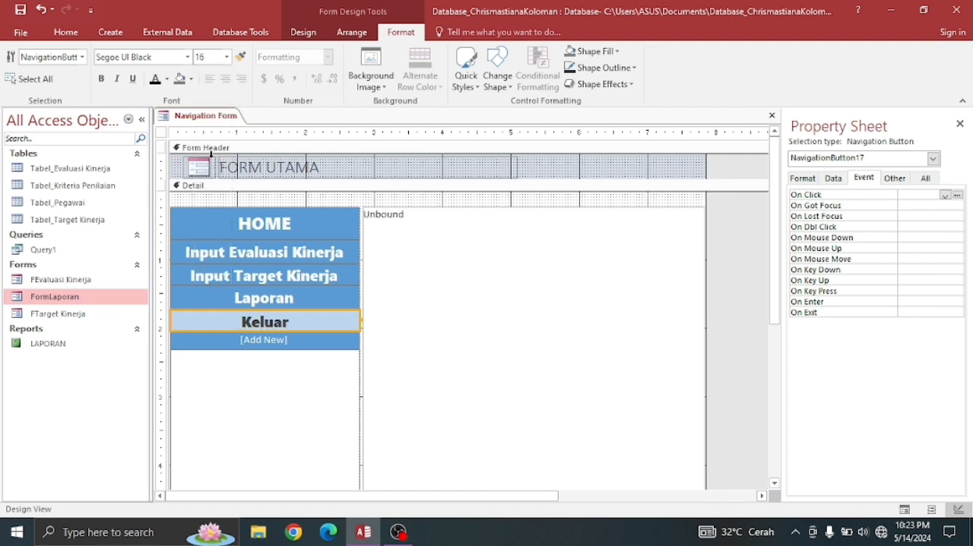
pyautogui.click(381, 275)
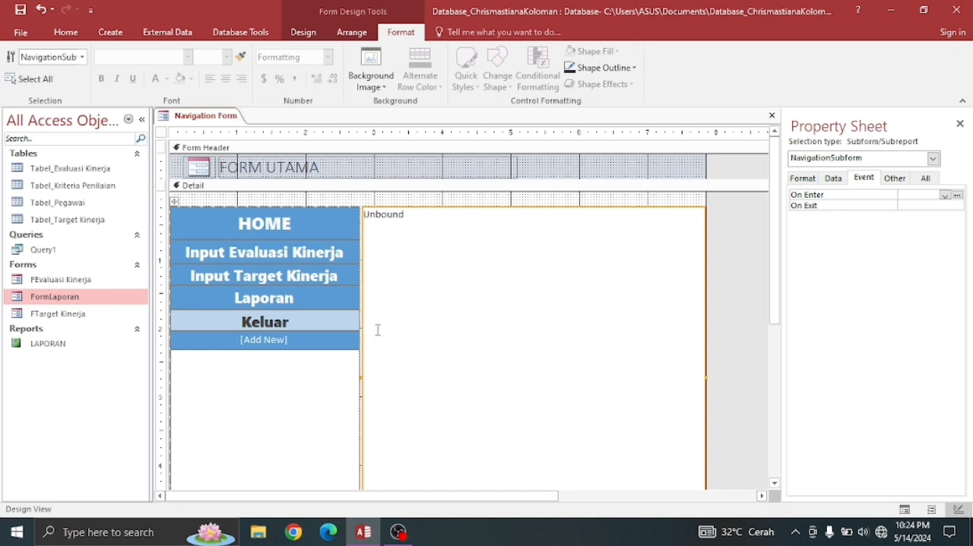
pyautogui.click(256, 221)
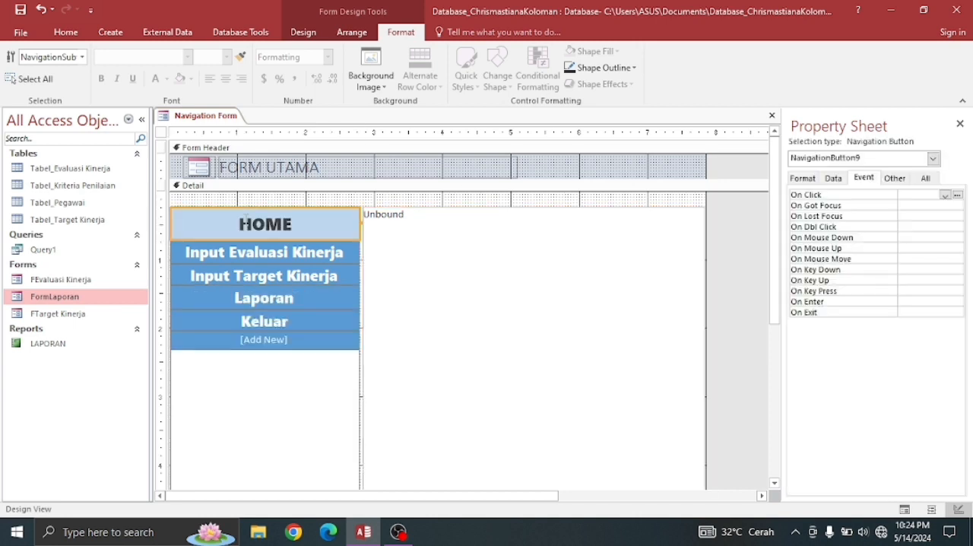
pyautogui.click(234, 254)
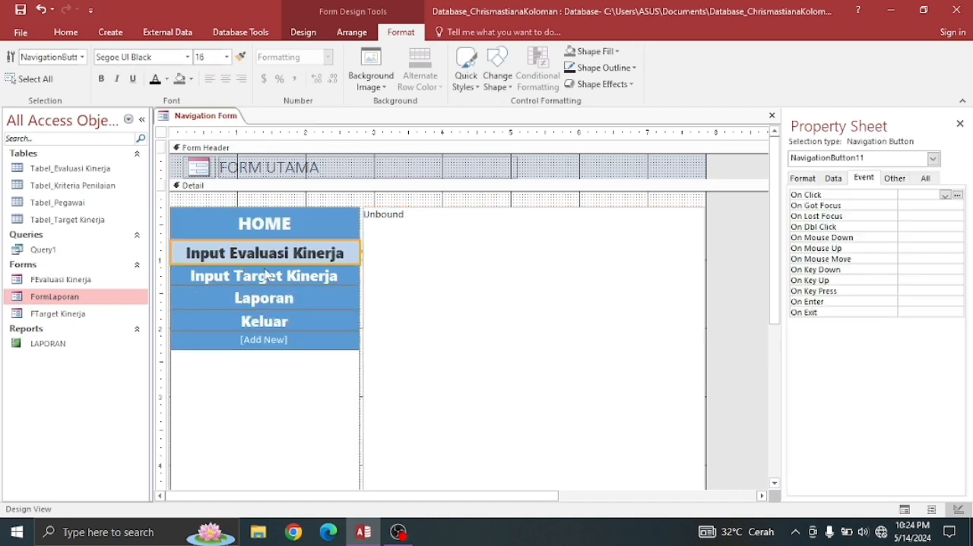
pyautogui.click(226, 277)
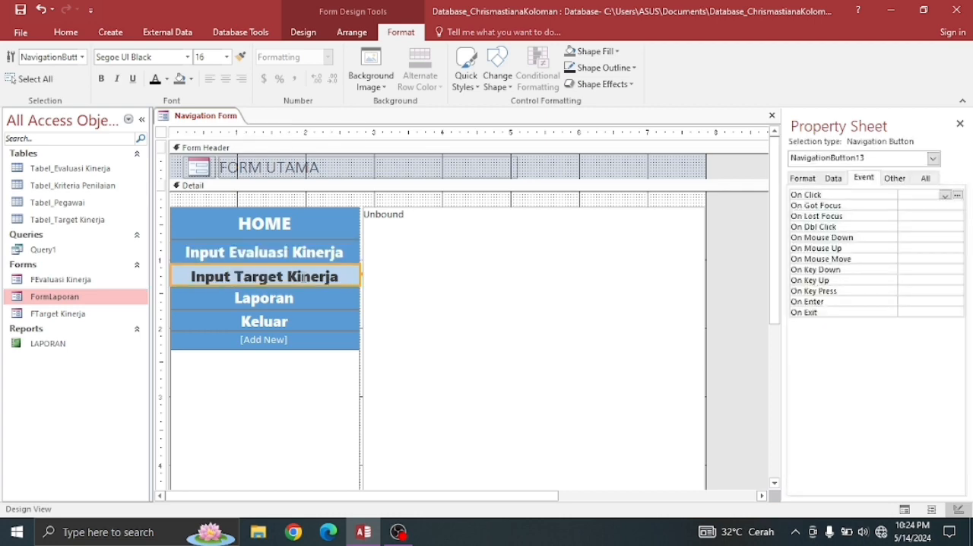
pyautogui.click(251, 301)
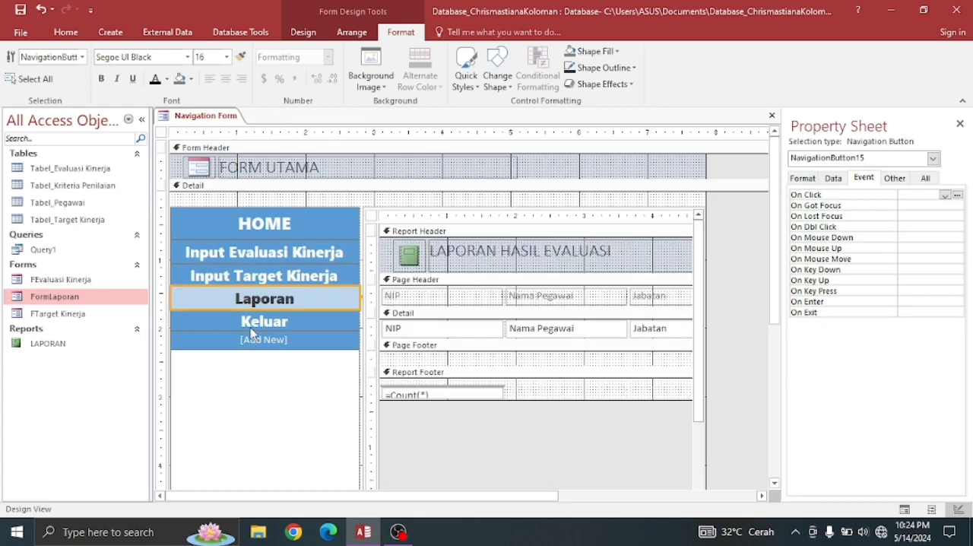
pyautogui.click(253, 323)
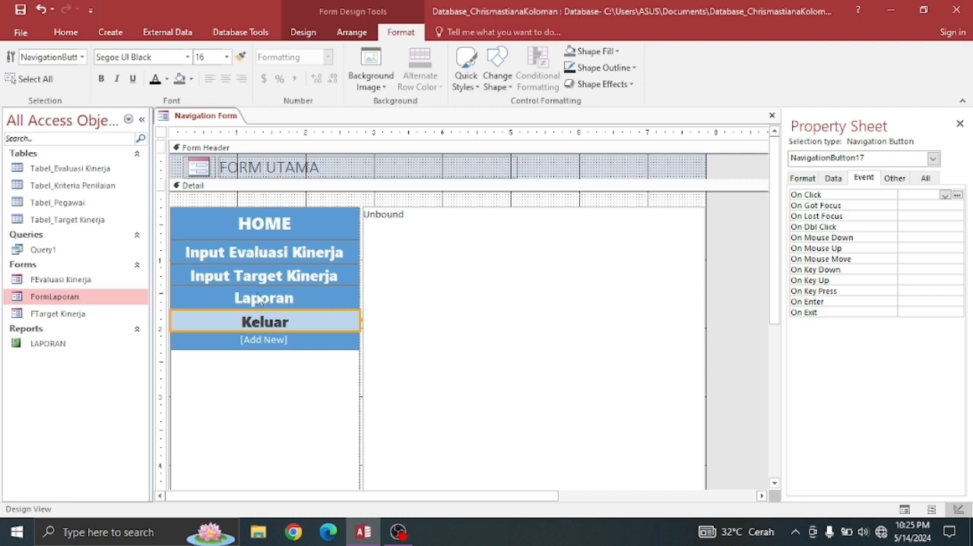
# - Save the navigation form under the name FormUtama
pyautogui.rightClick(184, 123)
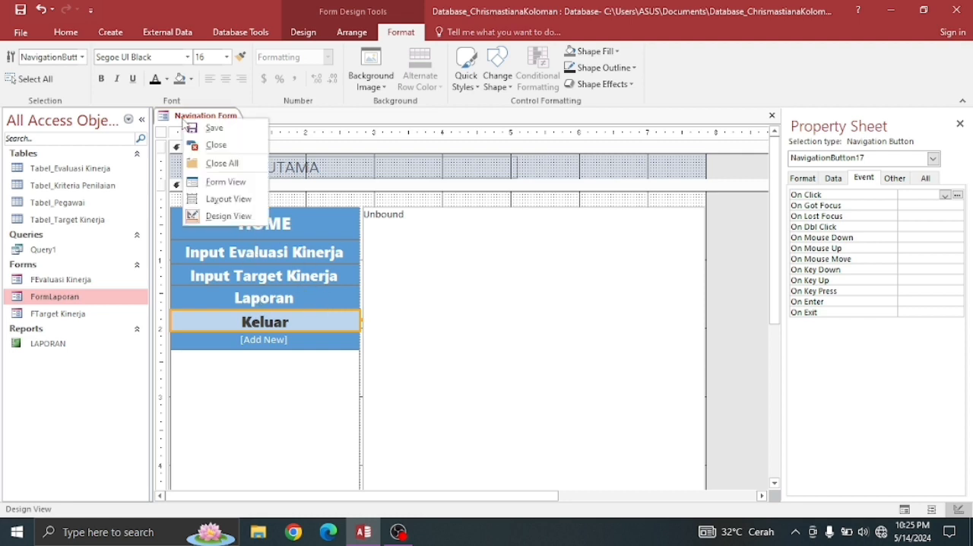
pyautogui.click(219, 131)
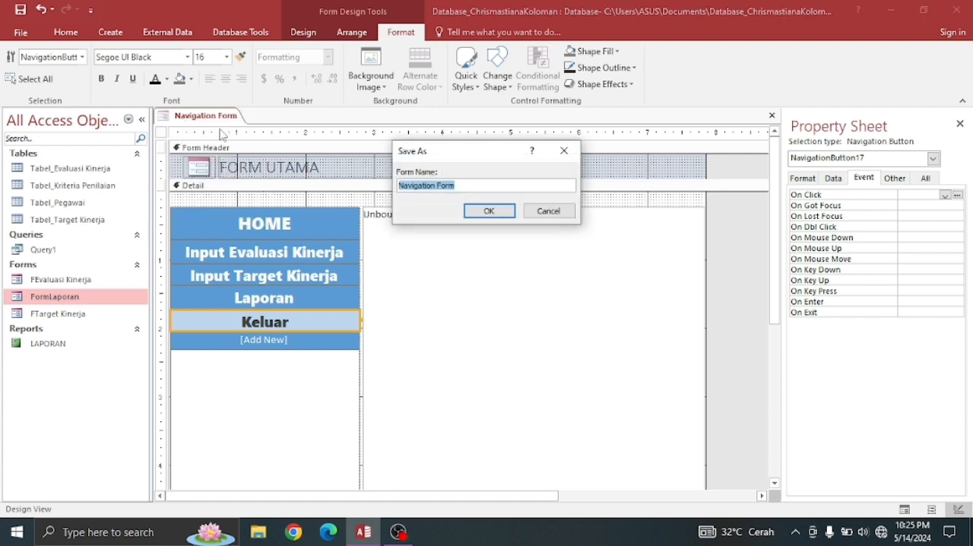
pyautogui.click(439, 185)
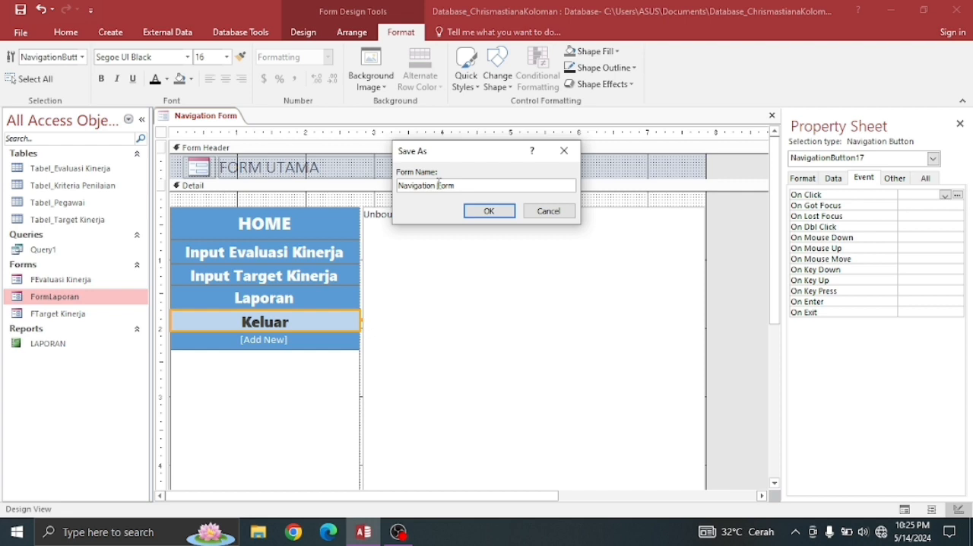
pyautogui.press('BackSpace')
pyautogui.press('BackSpace')
pyautogui.press('BackSpace')
pyautogui.press('BackSpace')
pyautogui.press('BackSpace')
pyautogui.press('BackSpace')
pyautogui.press('BackSpace')
pyautogui.press('BackSpace')
pyautogui.press('BackSpace')
pyautogui.press('BackSpace')
pyautogui.press('BackSpace')
pyautogui.write('Utama')
pyautogui.click(487, 211)
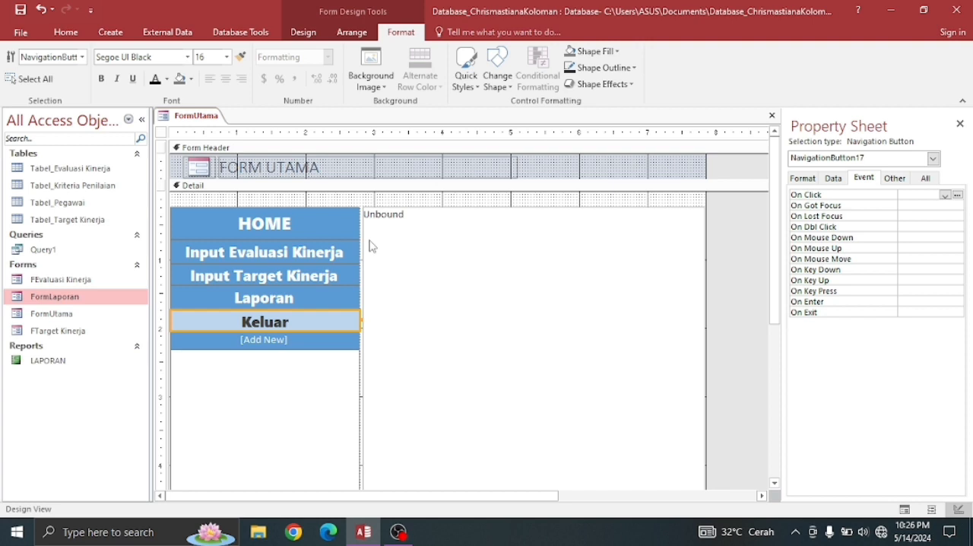
# - Check the navigation target names assigned to the Input Evaluasi Kinerja and Input Target Kinerja buttons
pyautogui.click(276, 301)
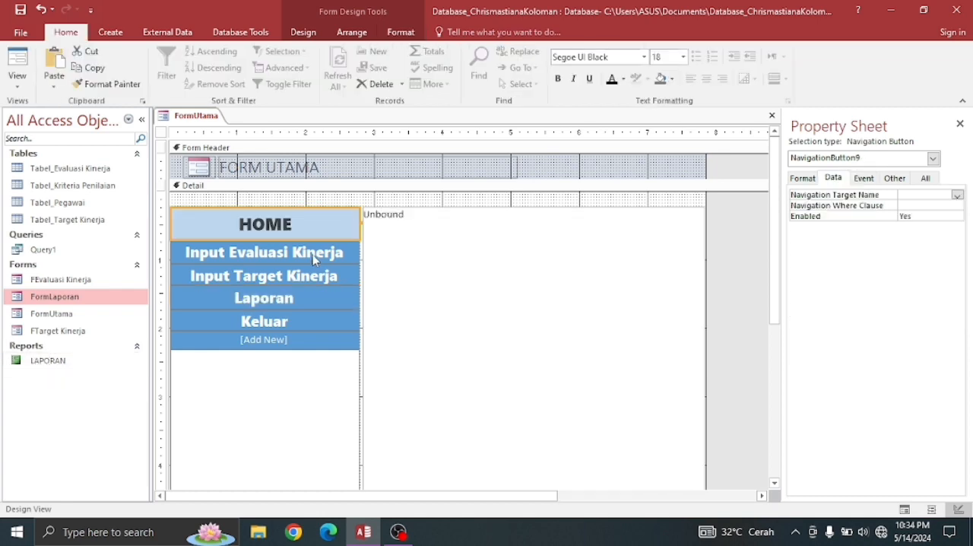
pyautogui.click(313, 255)
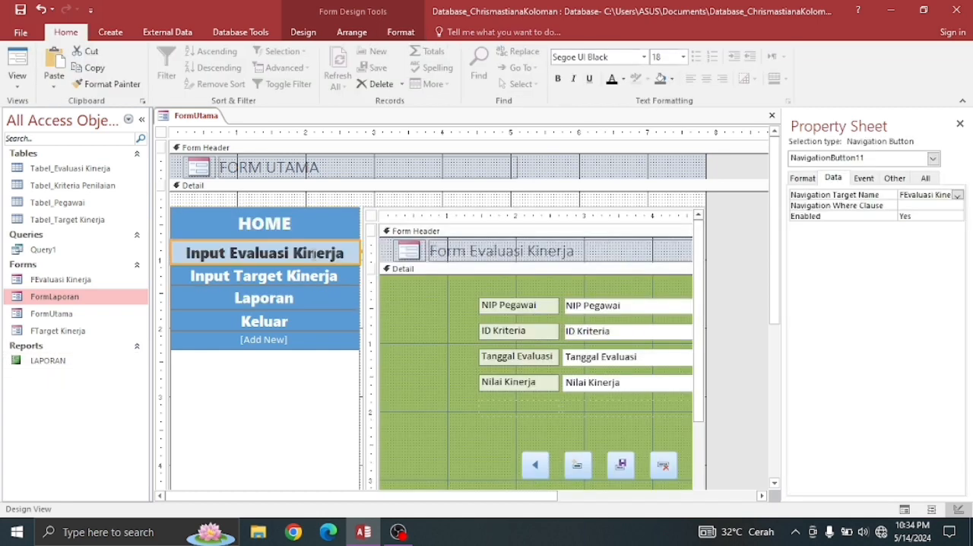
pyautogui.click(308, 208)
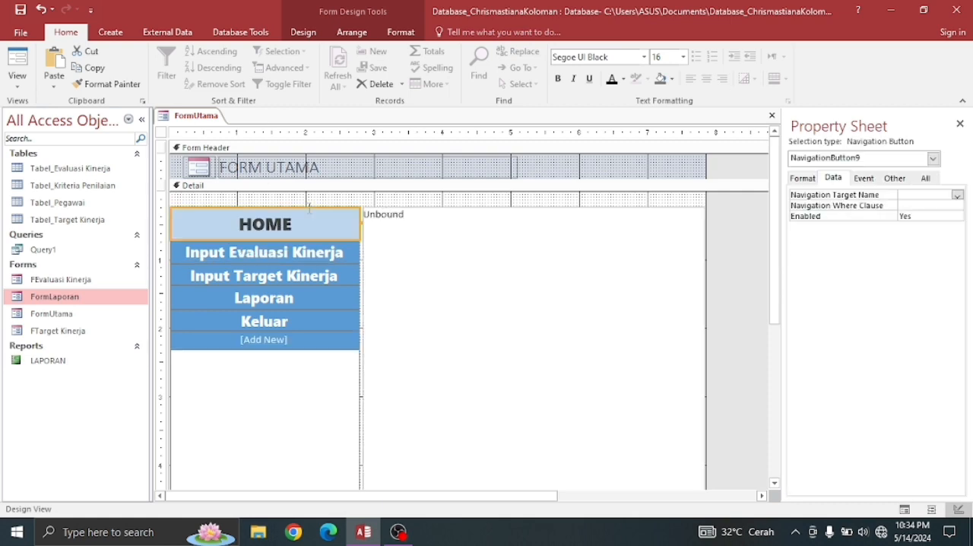
pyautogui.click(311, 255)
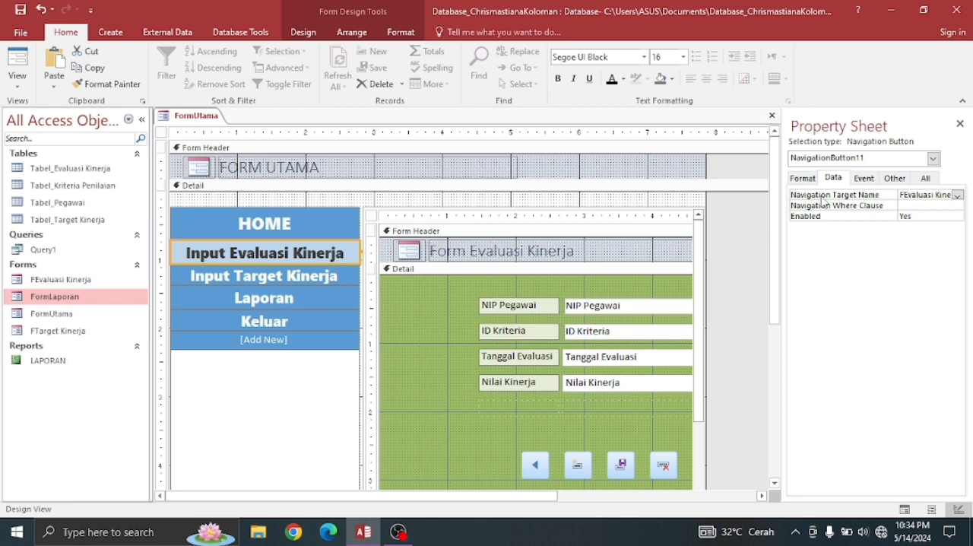
pyautogui.click(958, 195)
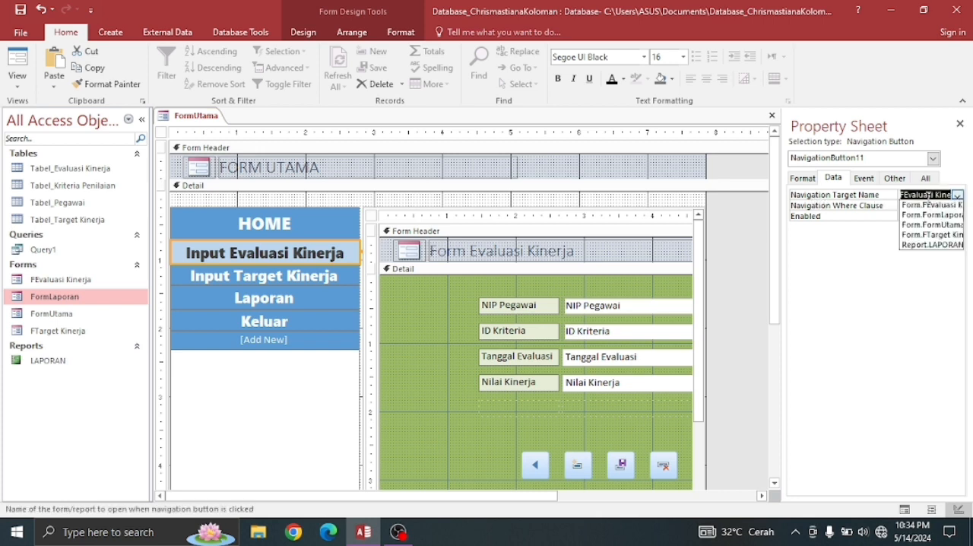
pyautogui.click(958, 196)
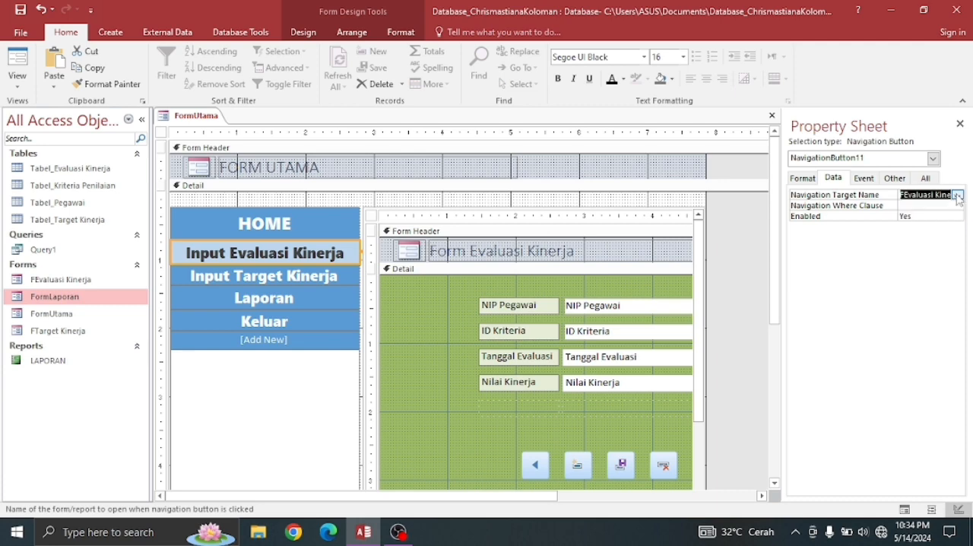
pyautogui.click(232, 283)
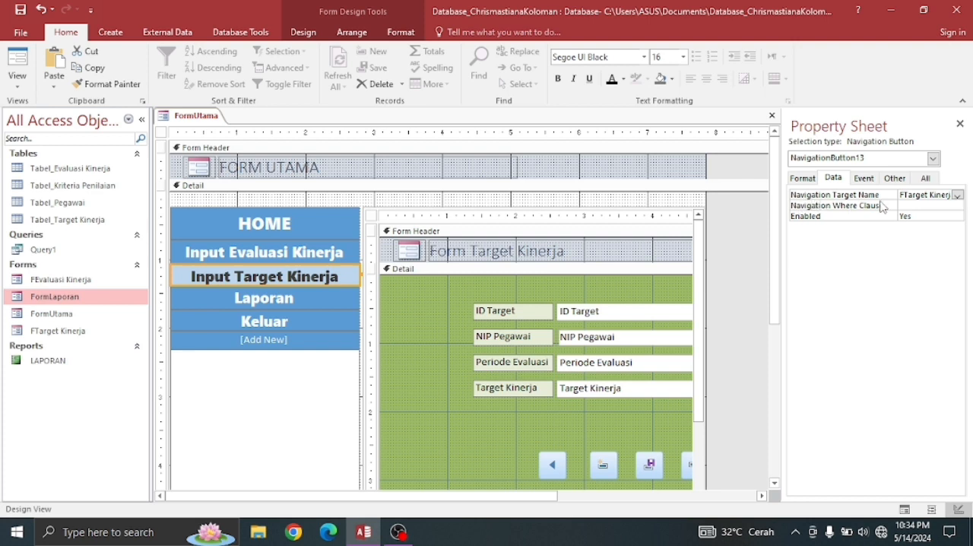
pyautogui.click(957, 196)
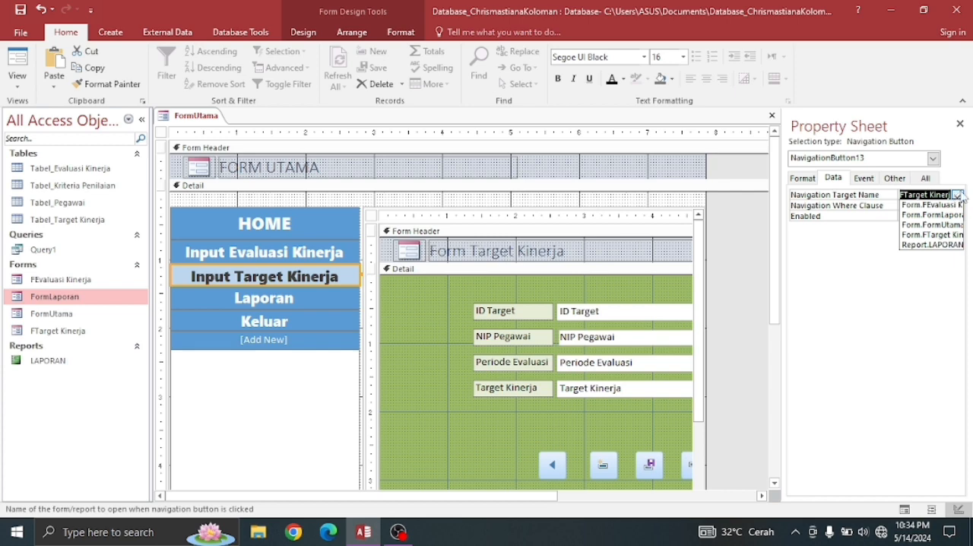
pyautogui.click(958, 196)
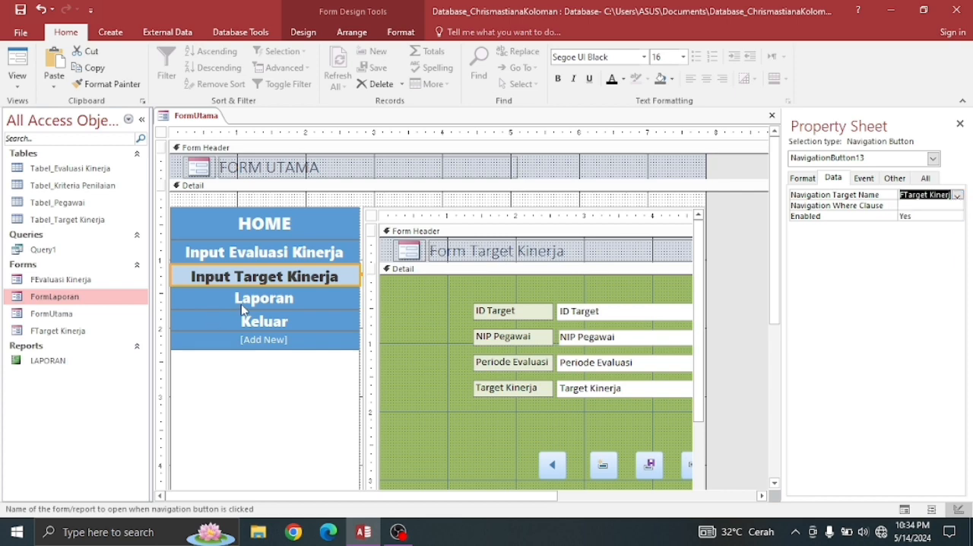
# - Build an On Click macro for the Laporan navigation button with an OpenForm action that opens FormLaporan in Form view
pyautogui.click(243, 306)
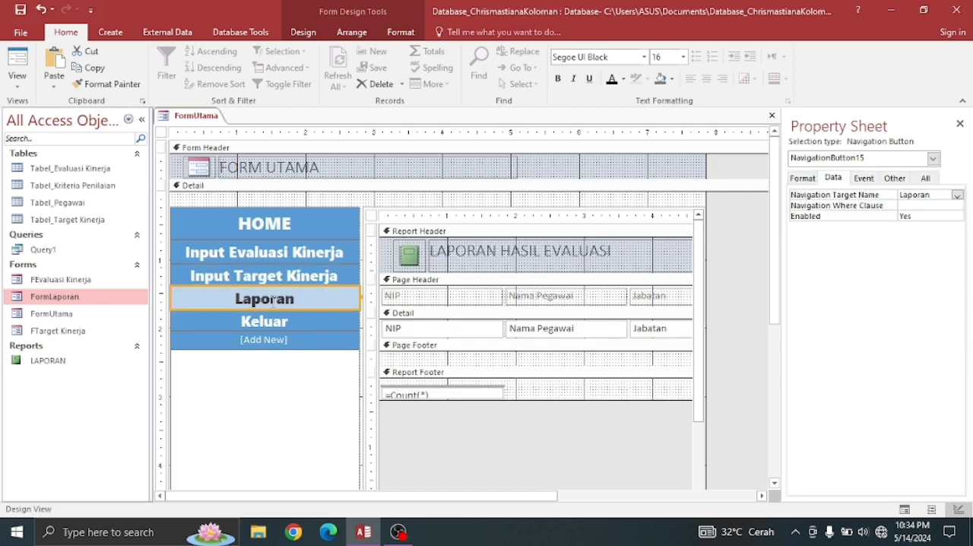
pyautogui.rightClick(295, 299)
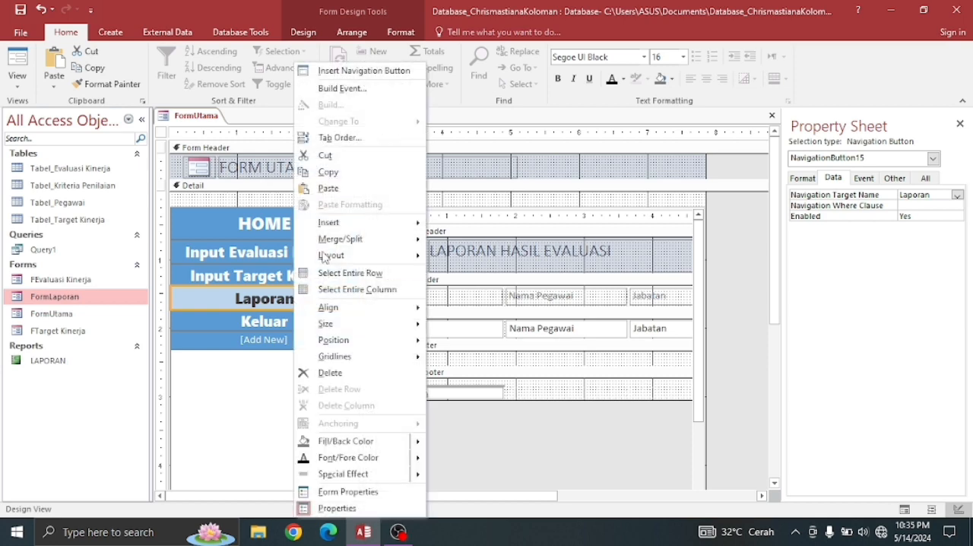
pyautogui.click(344, 90)
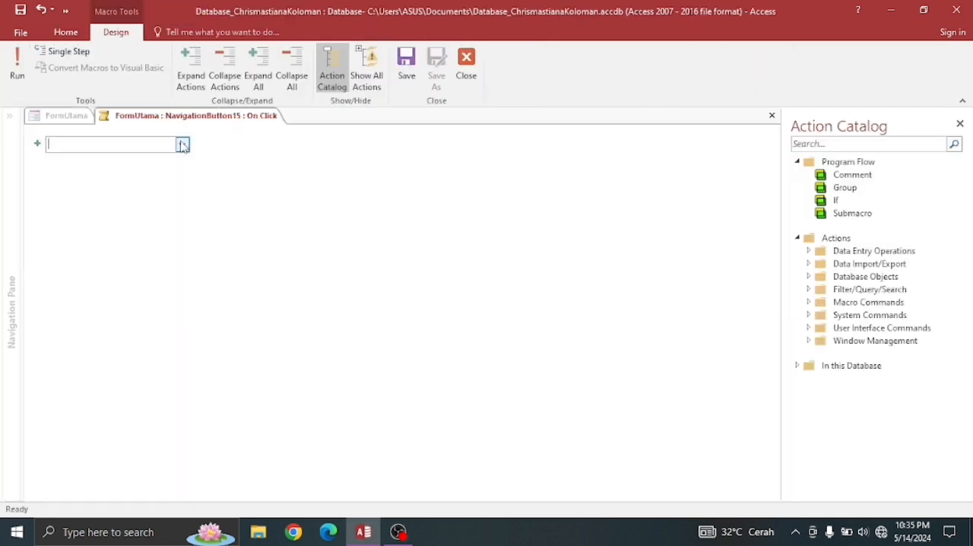
pyautogui.click(182, 146)
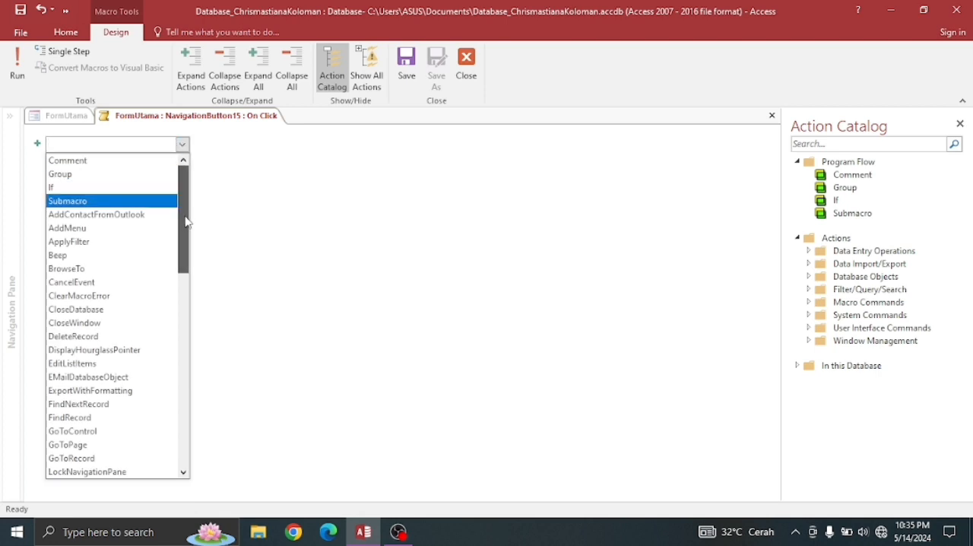
pyautogui.moveTo(185, 221); pyautogui.dragTo(184, 270)
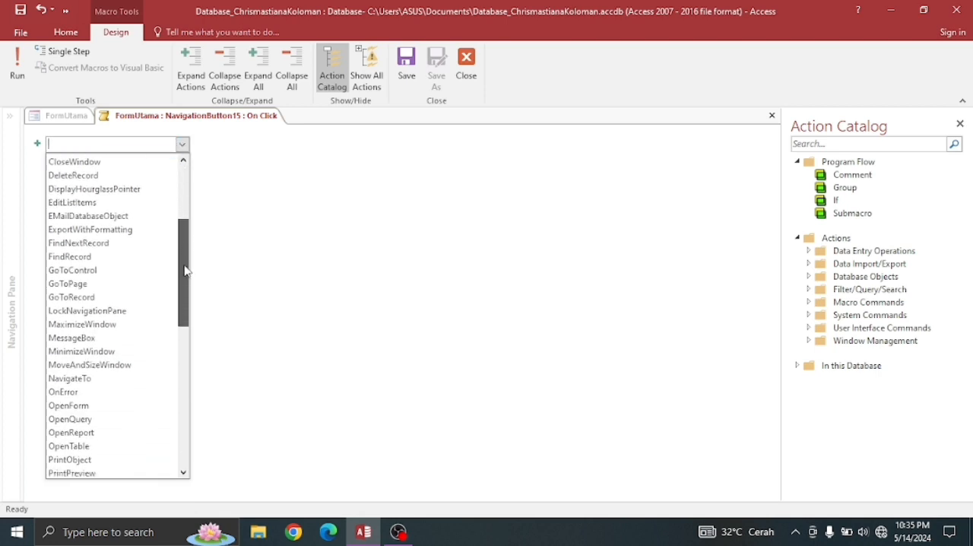
pyautogui.click(72, 405)
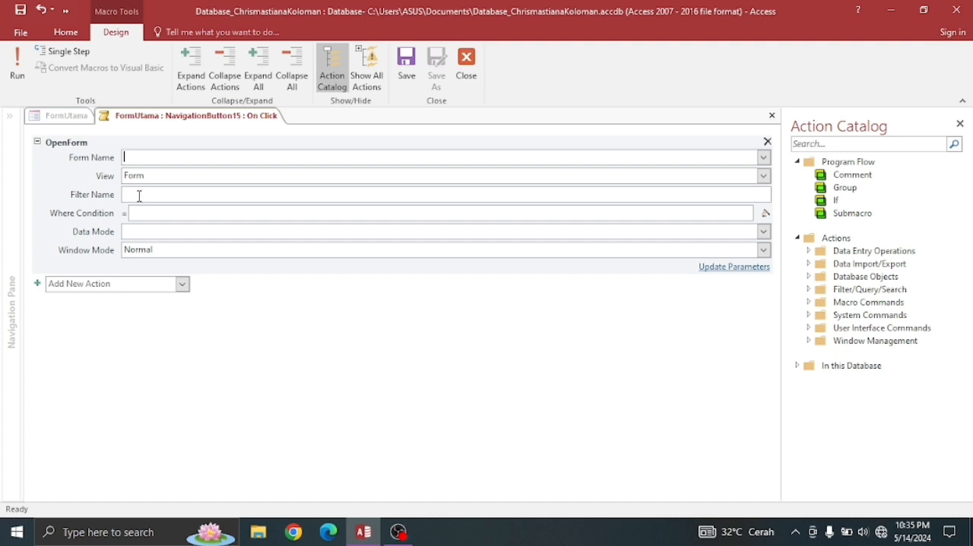
pyautogui.click(764, 158)
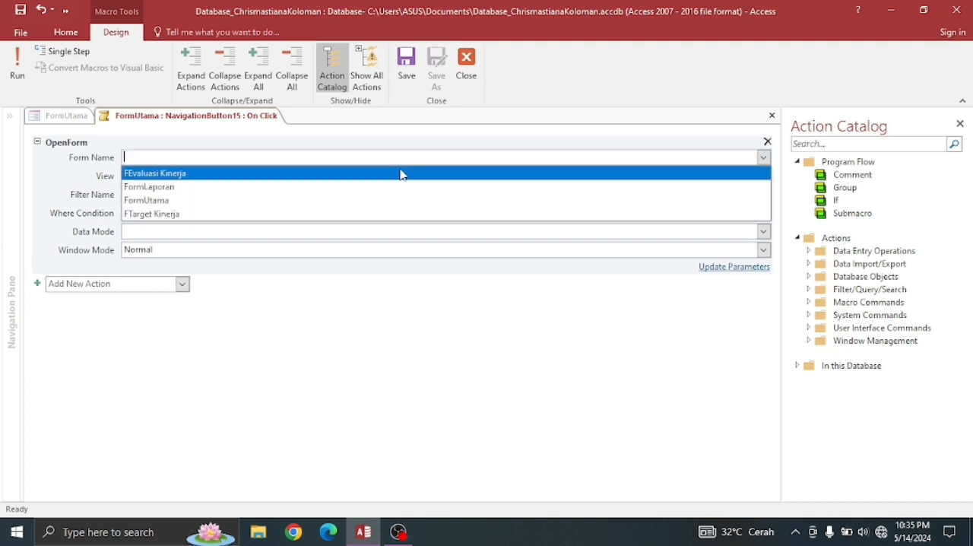
pyautogui.click(164, 187)
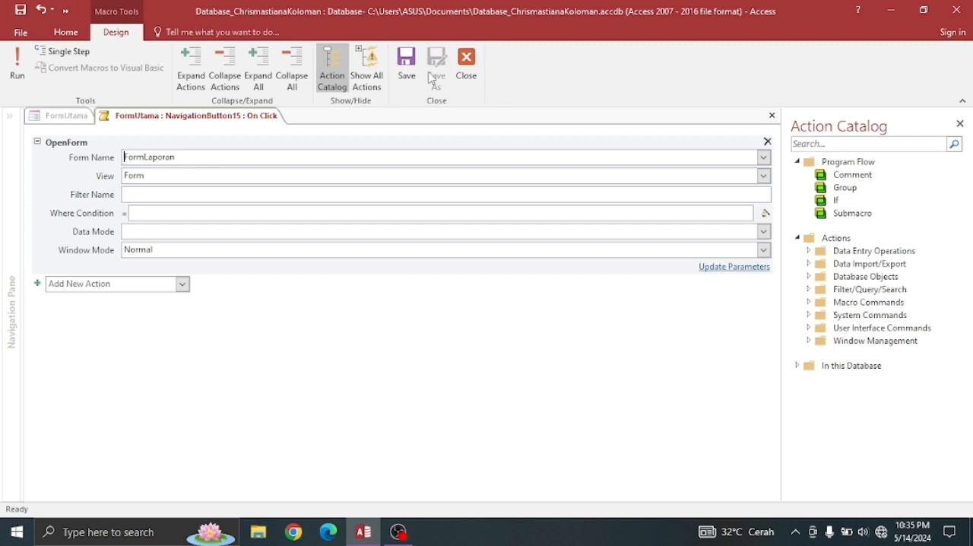
pyautogui.click(468, 61)
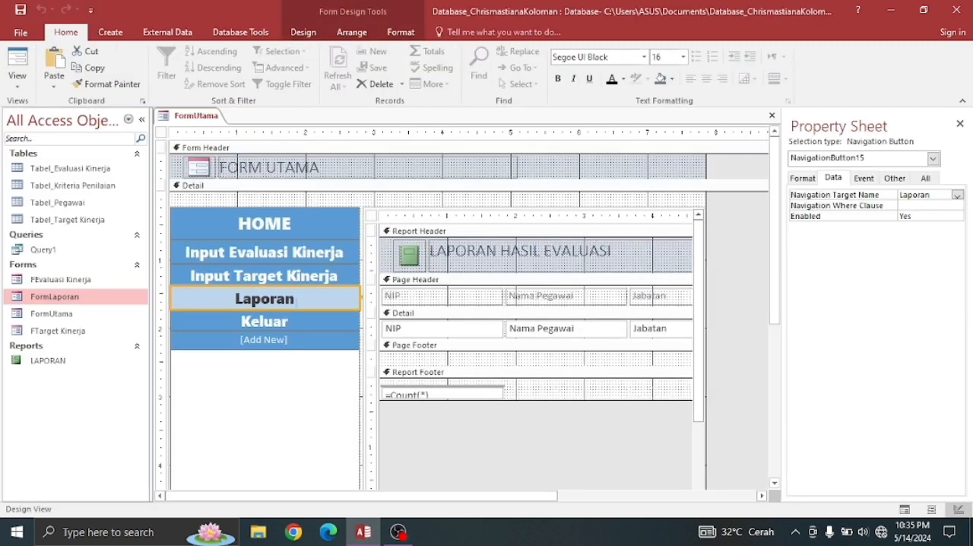
# - Create an On Enter event macro for the navigation subform of the Keluar button and add a CloseWindow action
pyautogui.click(273, 327)
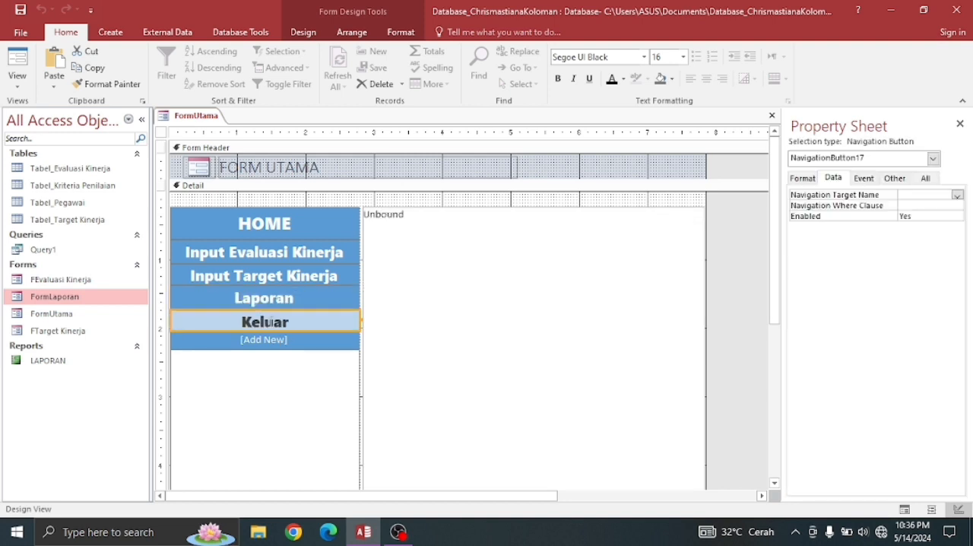
pyautogui.rightClick(402, 263)
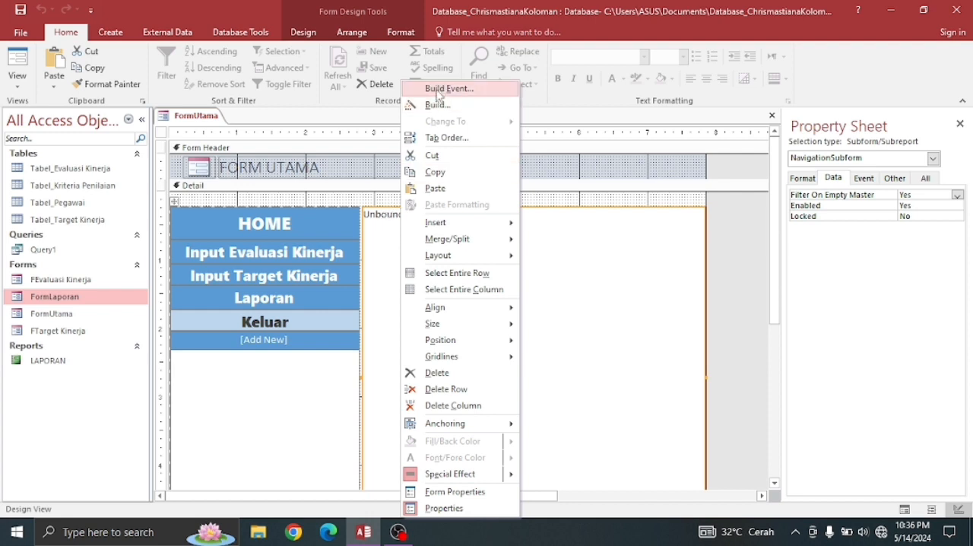
pyautogui.click(439, 92)
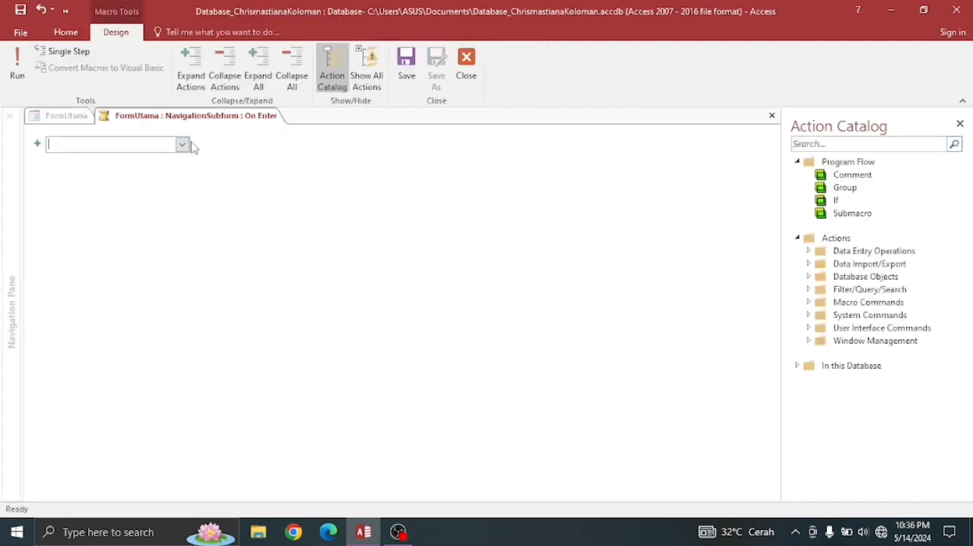
pyautogui.click(183, 144)
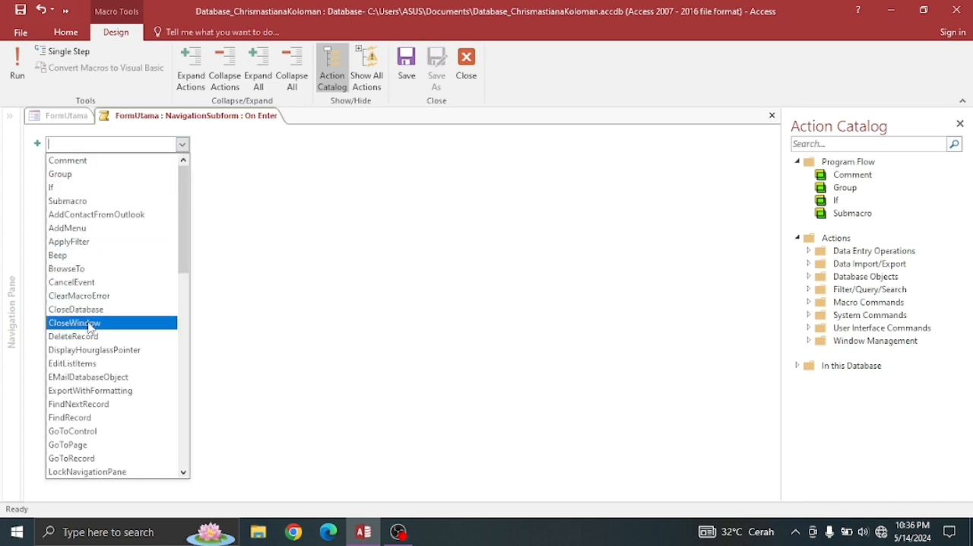
pyautogui.click(90, 326)
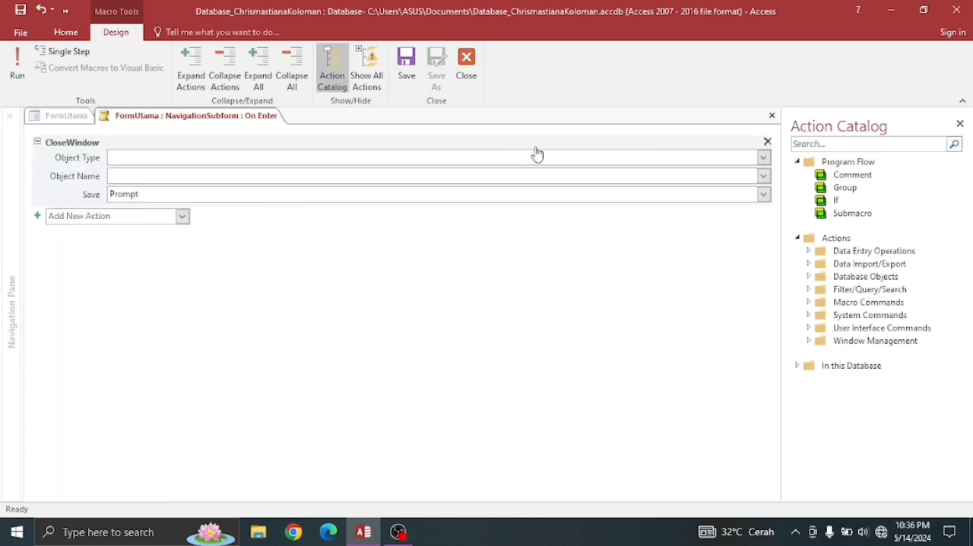
# - Set the CloseWindow action's object type to Form and its object name to FormUtama, and save and close the macro
pyautogui.click(764, 158)
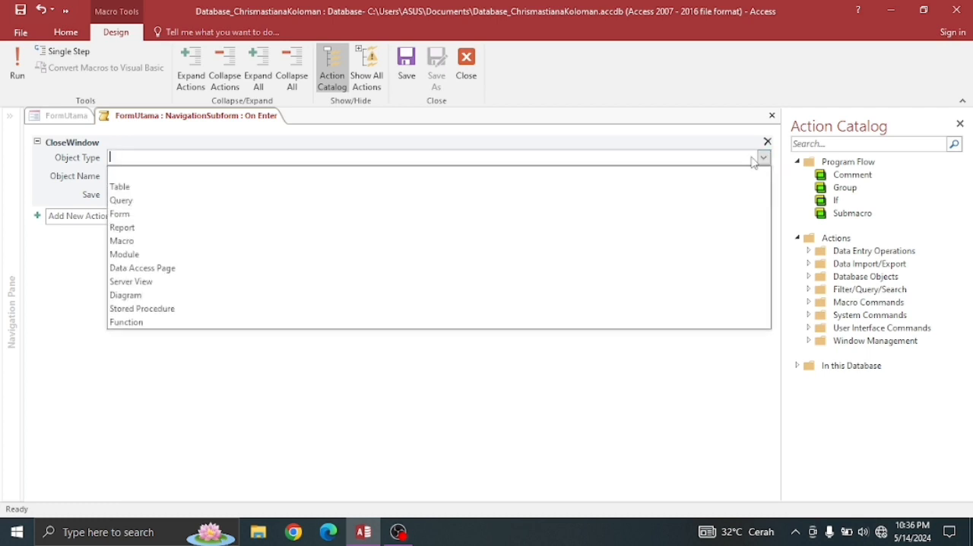
pyautogui.click(245, 215)
pyautogui.click(196, 173)
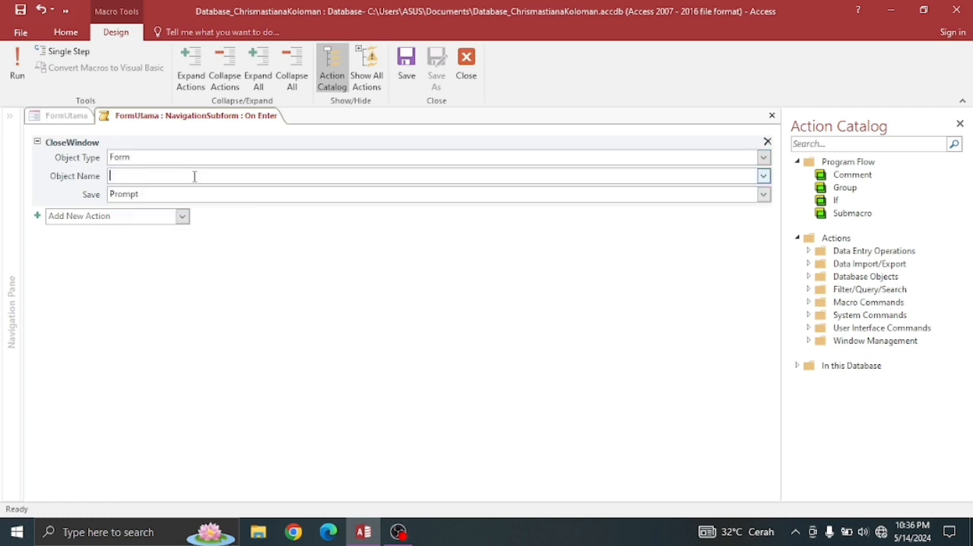
pyautogui.click(764, 180)
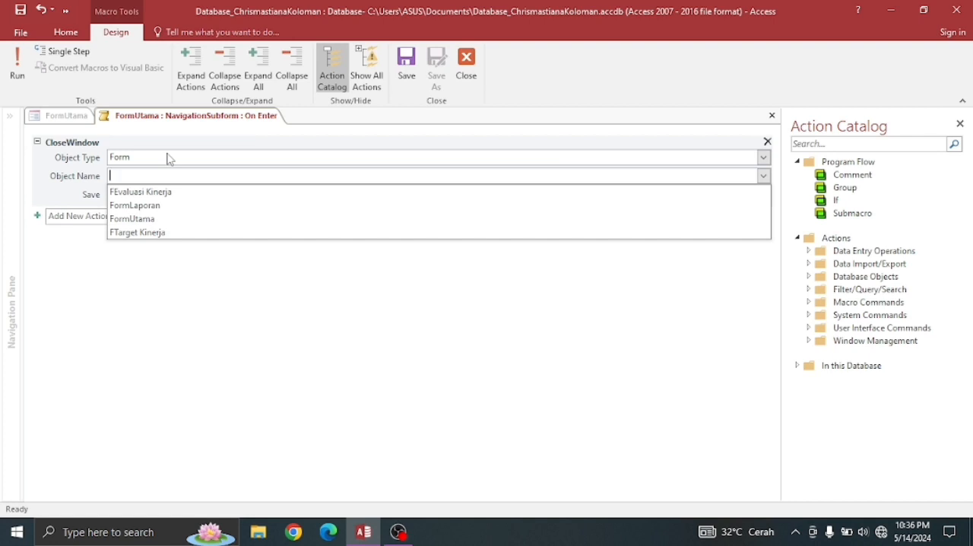
pyautogui.click(149, 220)
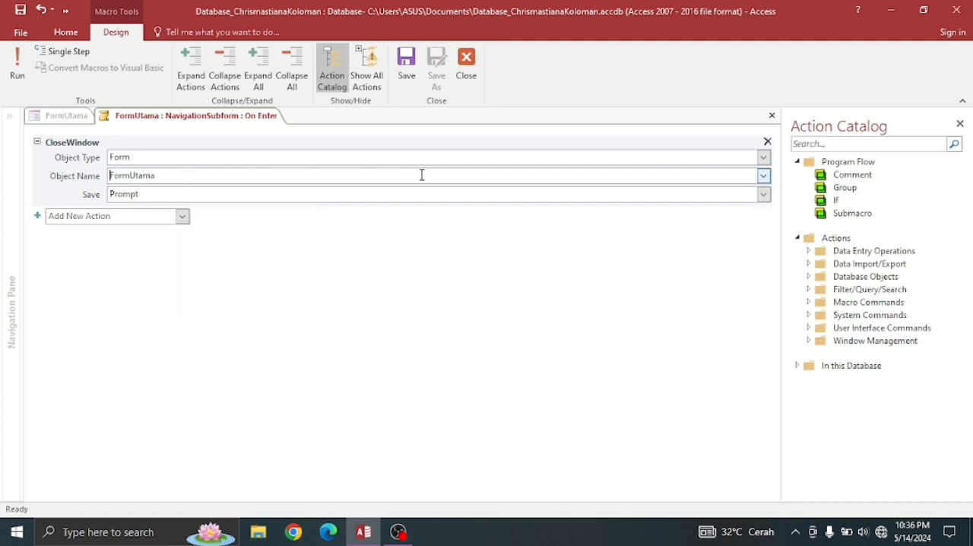
pyautogui.click(411, 74)
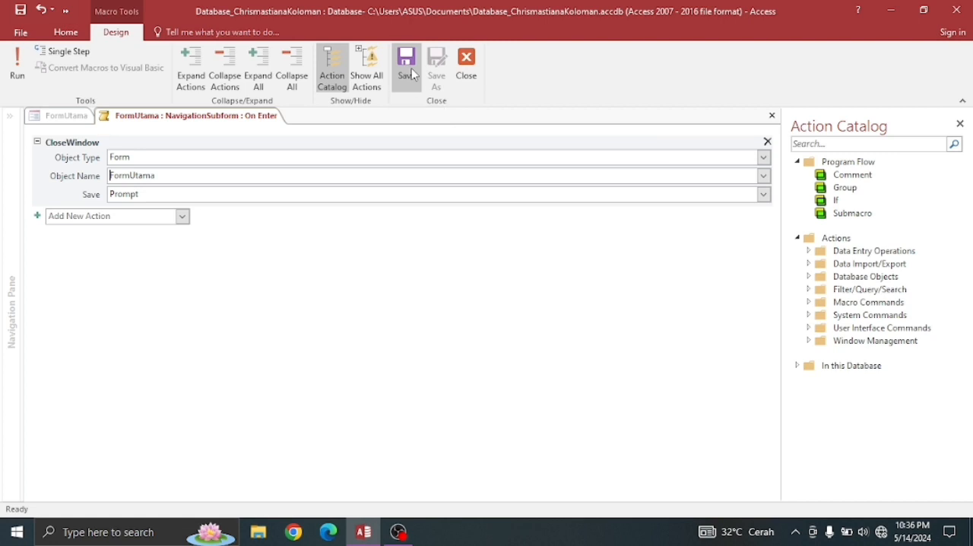
pyautogui.click(477, 70)
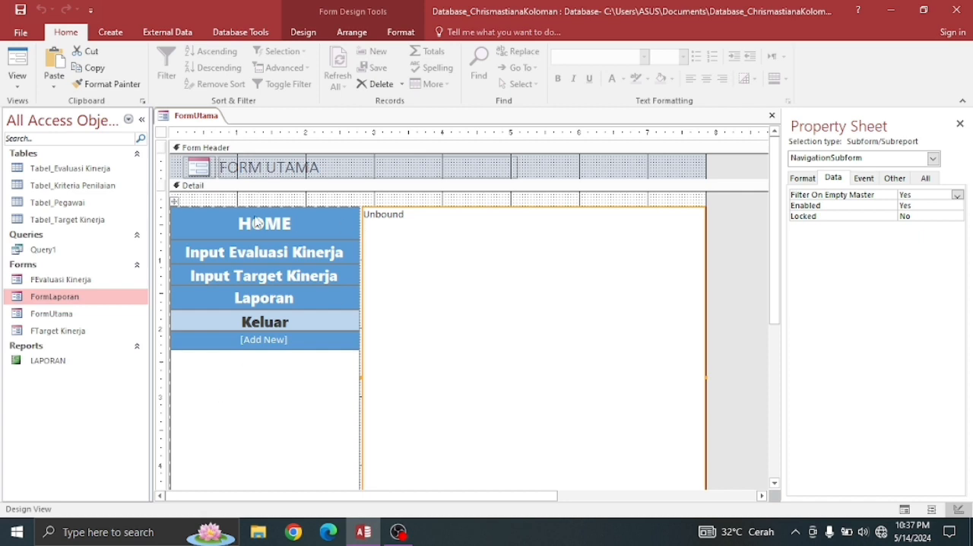
# - Close the FormUtama navigation form that is open in Design View
pyautogui.rightClick(202, 121)
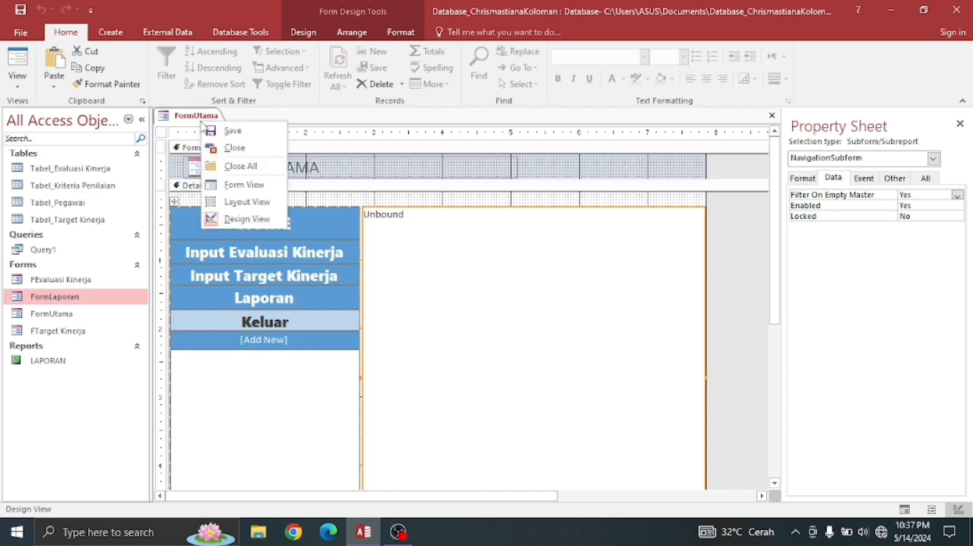
pyautogui.click(205, 128)
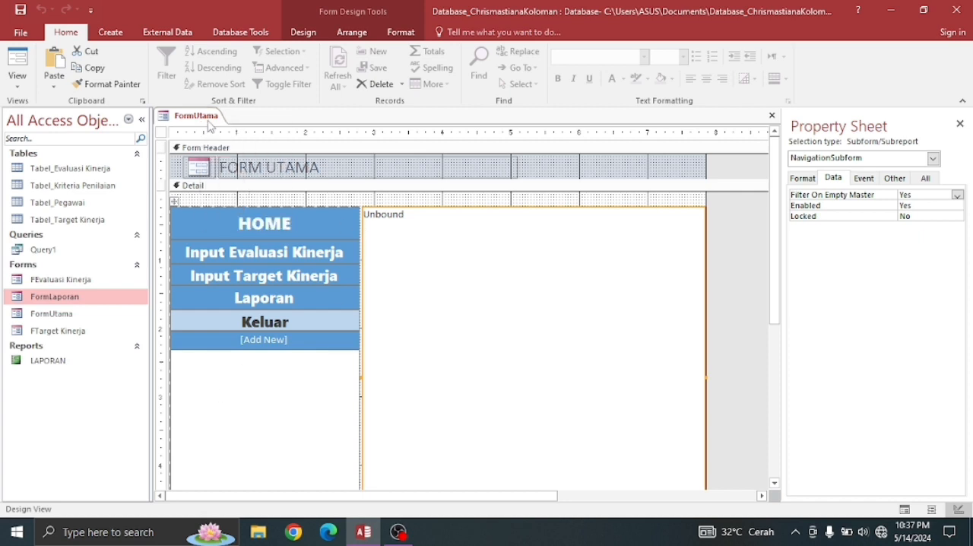
pyautogui.rightClick(206, 124)
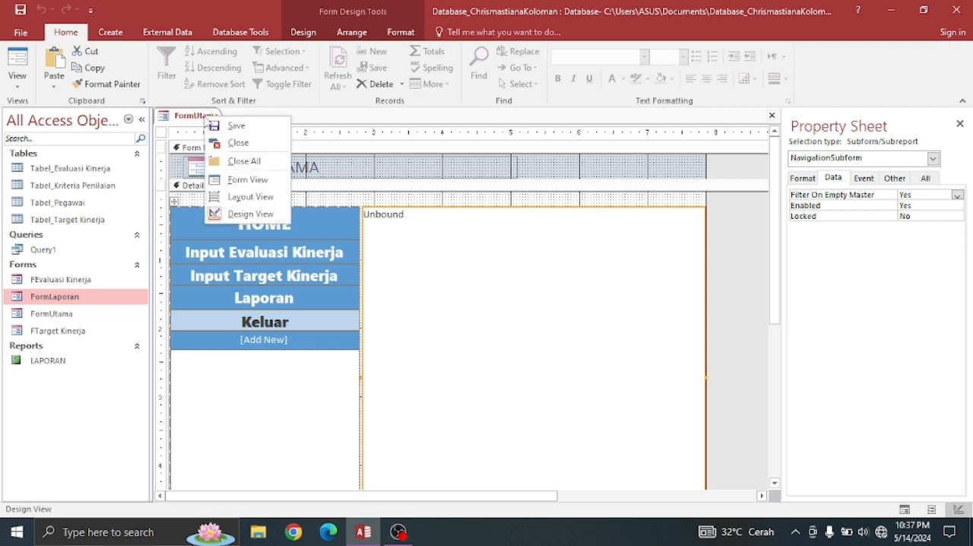
pyautogui.click(234, 144)
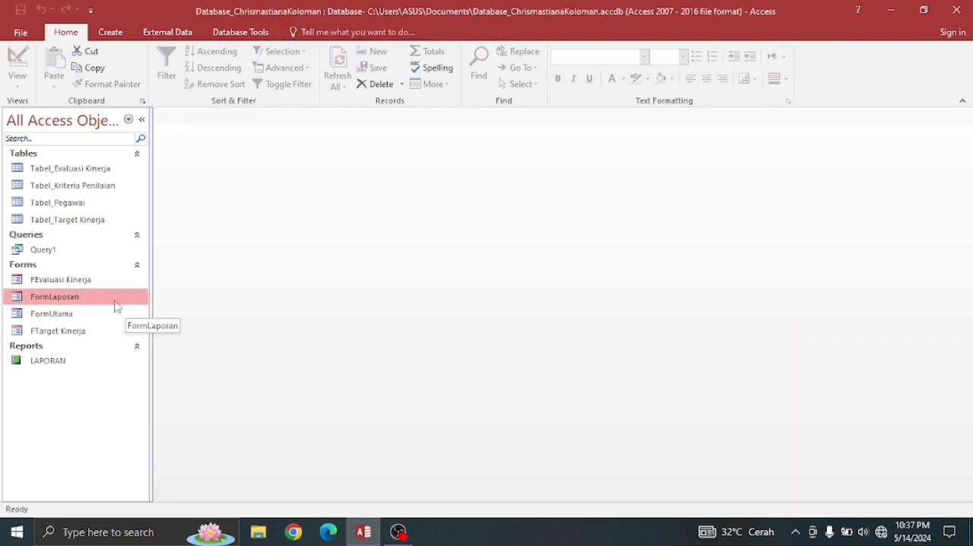
# - Open FormUtama and test its Input Evaluasi Kinerja, Input Target Kinerja and Laporan navigation buttons
pyautogui.doubleClick(45, 317)
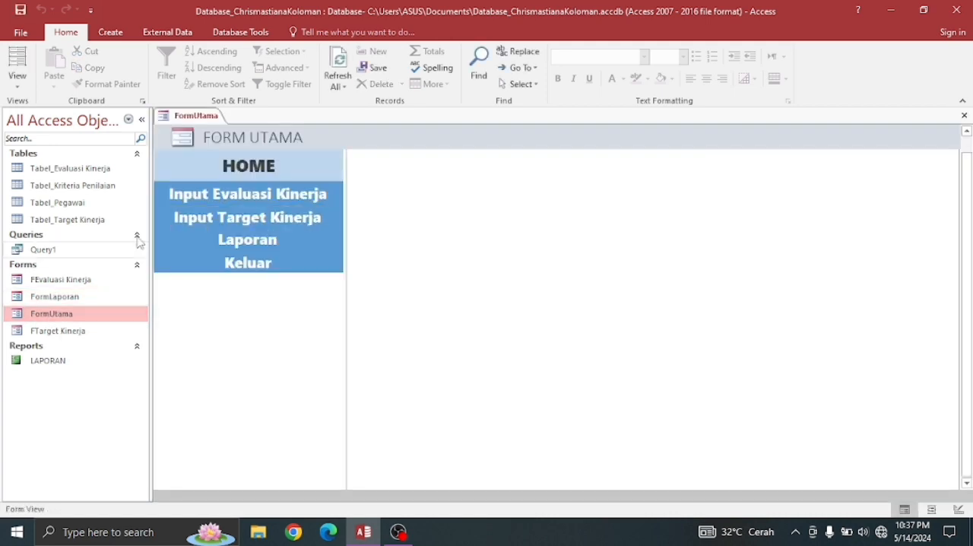
pyautogui.click(246, 200)
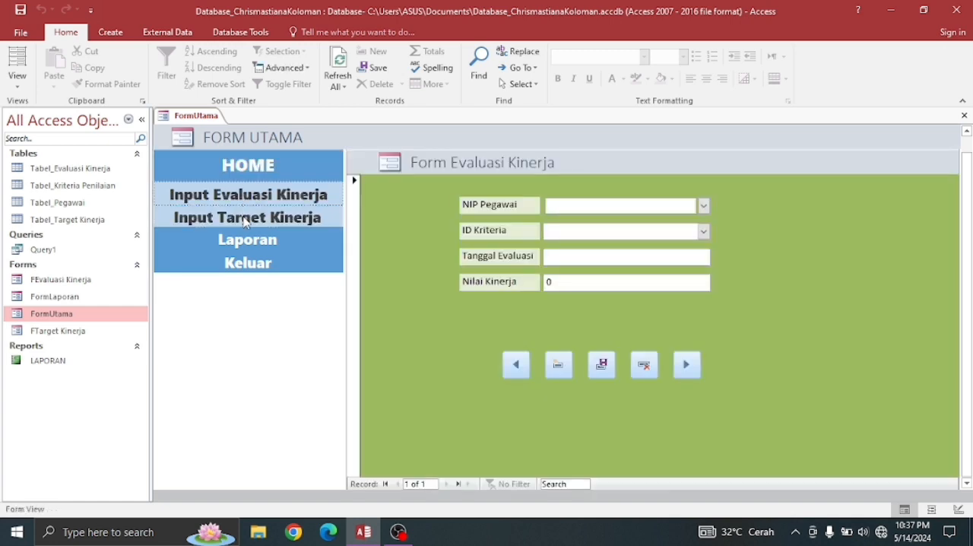
pyautogui.click(245, 220)
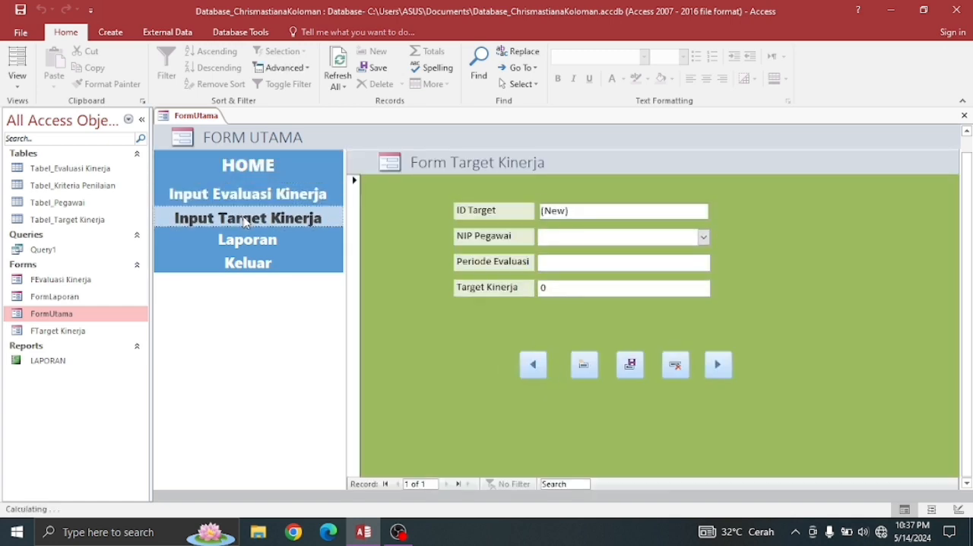
pyautogui.click(242, 244)
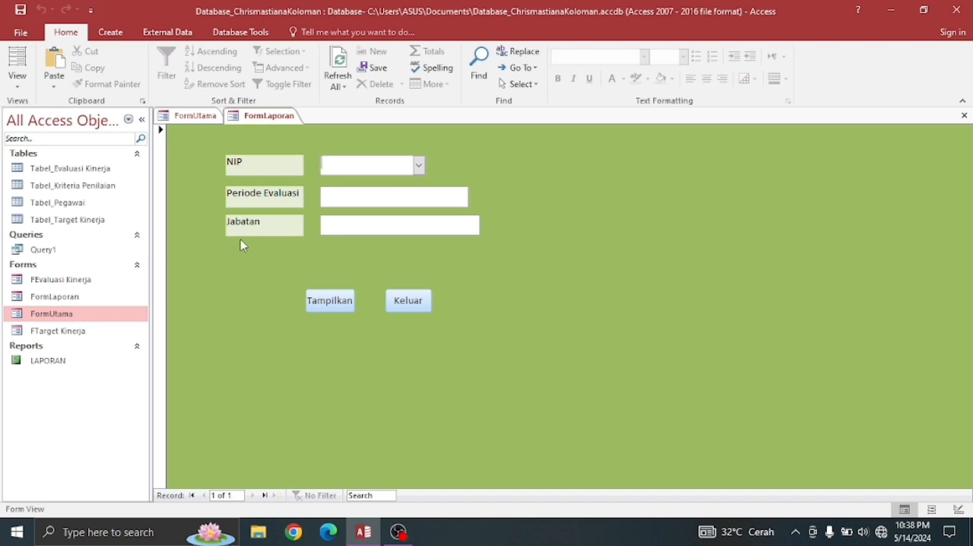
pyautogui.rightClick(257, 118)
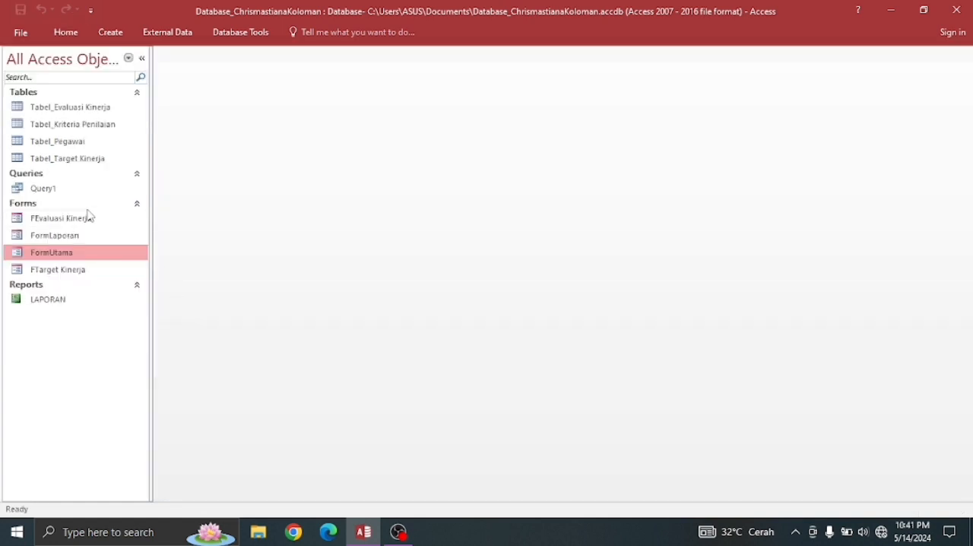
# - Open FormUtama and switch it to Design View
pyautogui.doubleClick(53, 256)
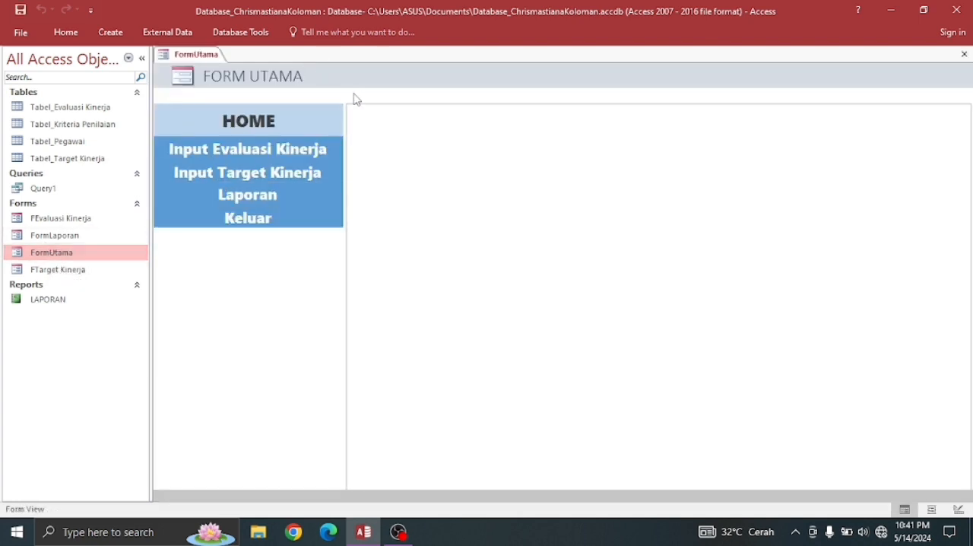
pyautogui.rightClick(204, 61)
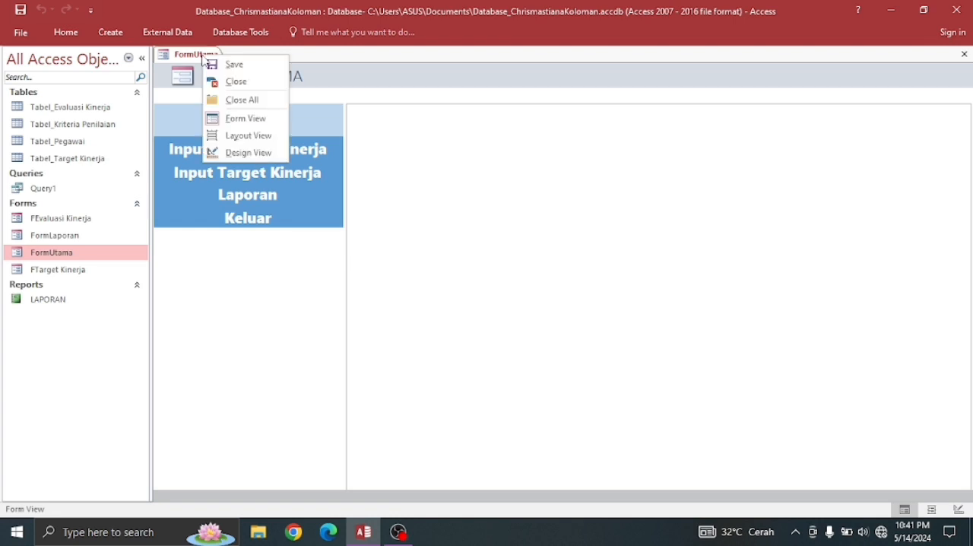
pyautogui.click(242, 153)
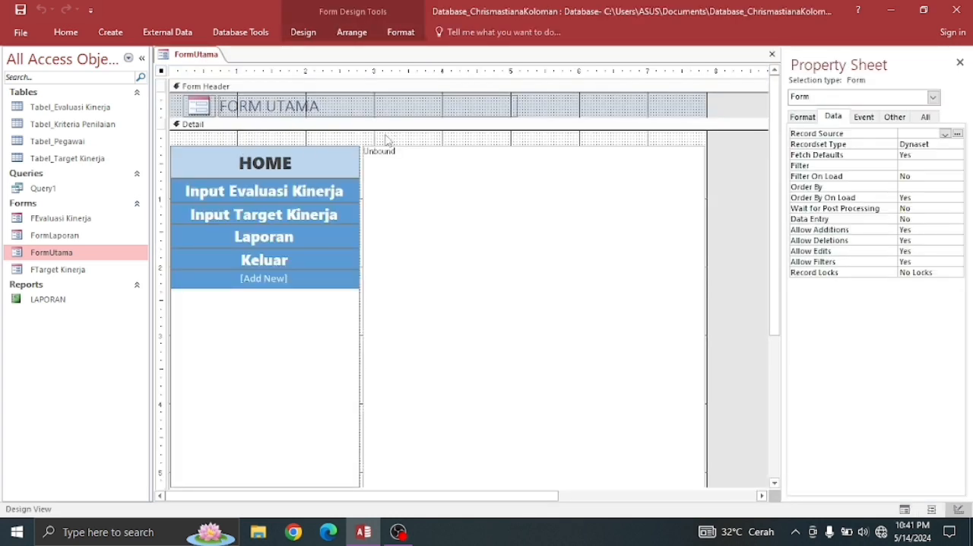
# - Replace the title text in the form header with APLIKASI EVALUASI KINERJA PEGAWAI
pyautogui.click(329, 106)
pyautogui.click(329, 106)
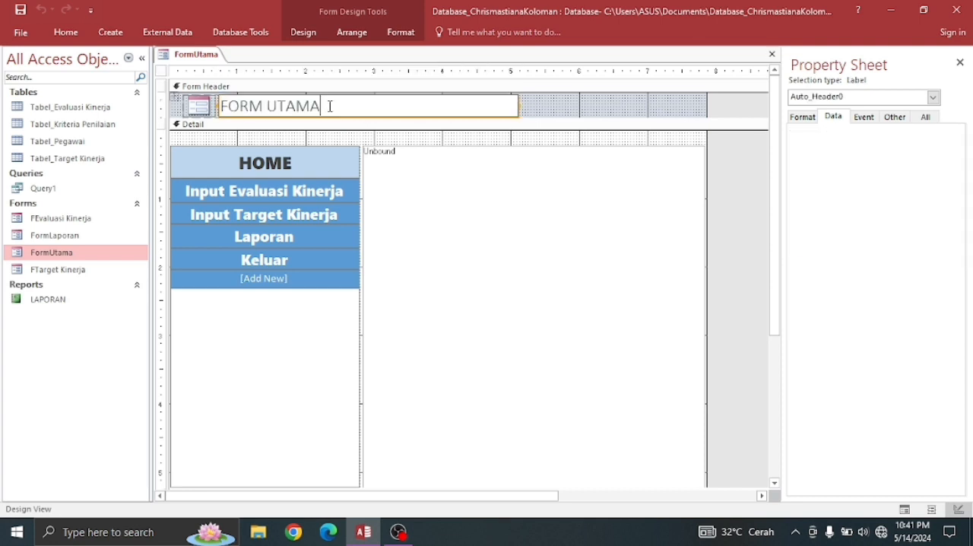
pyautogui.press('BackSpace')
pyautogui.press('BackSpace')
pyautogui.press('BackSpace')
pyautogui.press('BackSpace')
pyautogui.press('BackSpace')
pyautogui.press('BackSpace')
pyautogui.press('BackSpace')
pyautogui.press('BackSpace')
pyautogui.press('BackSpace')
pyautogui.press('BackSpace')
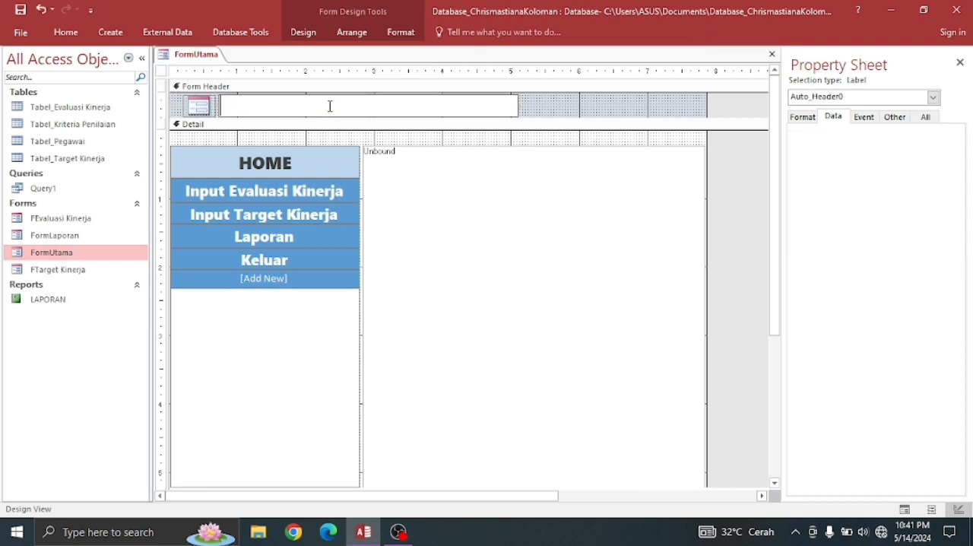
pyautogui.press('capslock')
pyautogui.write('APLIK')
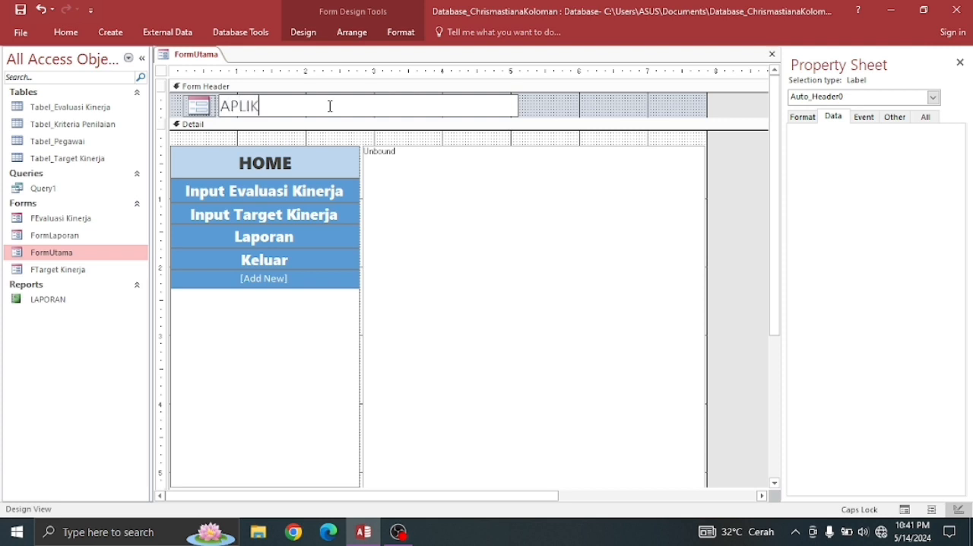
pyautogui.write('ASI EVALUASI KINER')
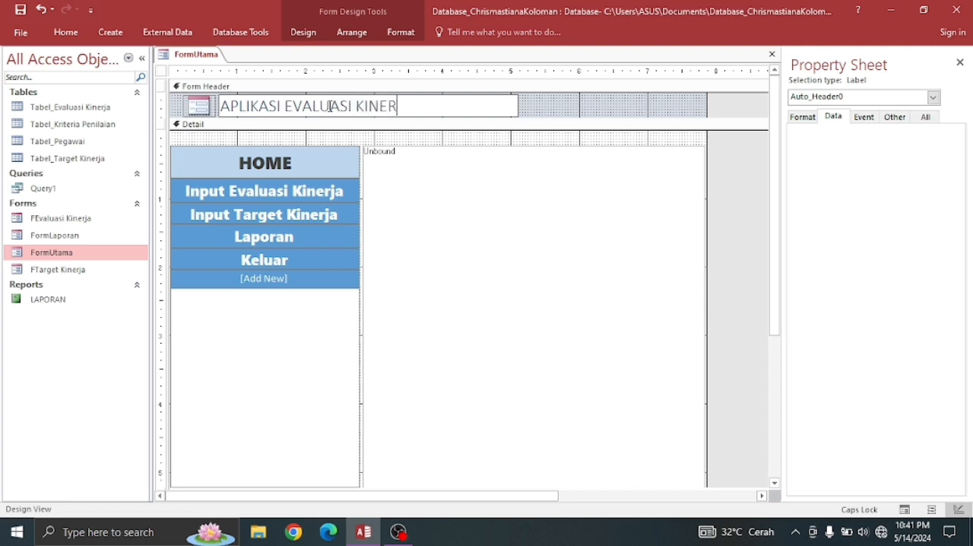
pyautogui.write('JA PEGAWAI')
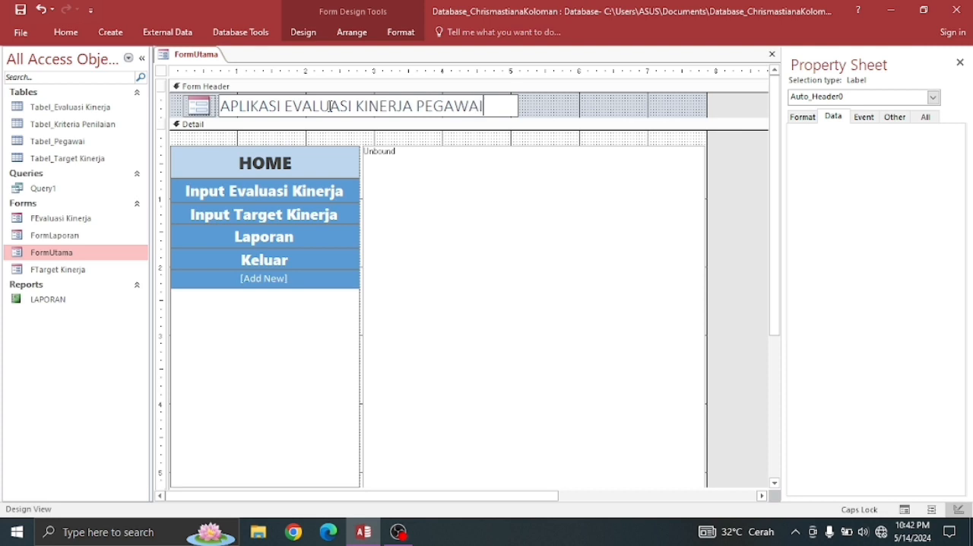
pyautogui.click(417, 224)
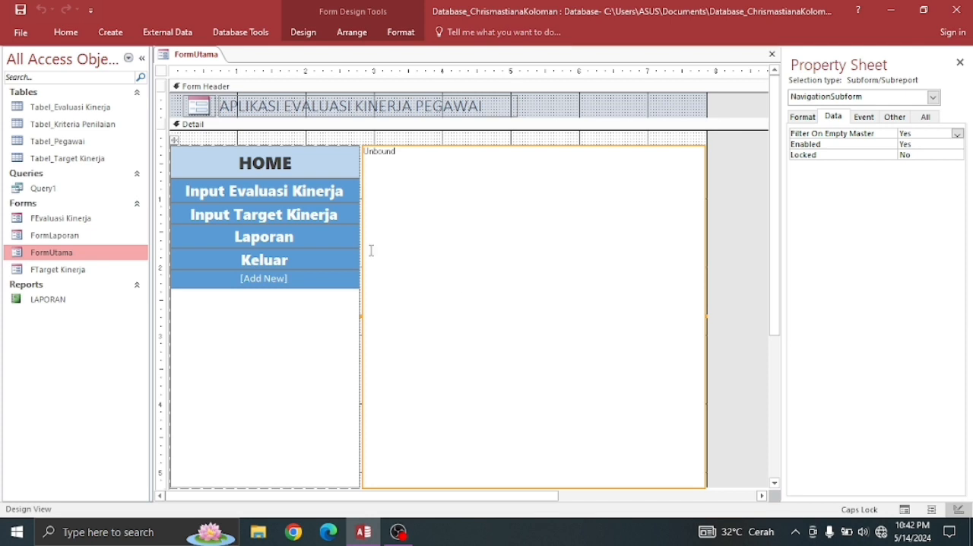
# - Save the FormUtama design and close the form
pyautogui.rightClick(196, 57)
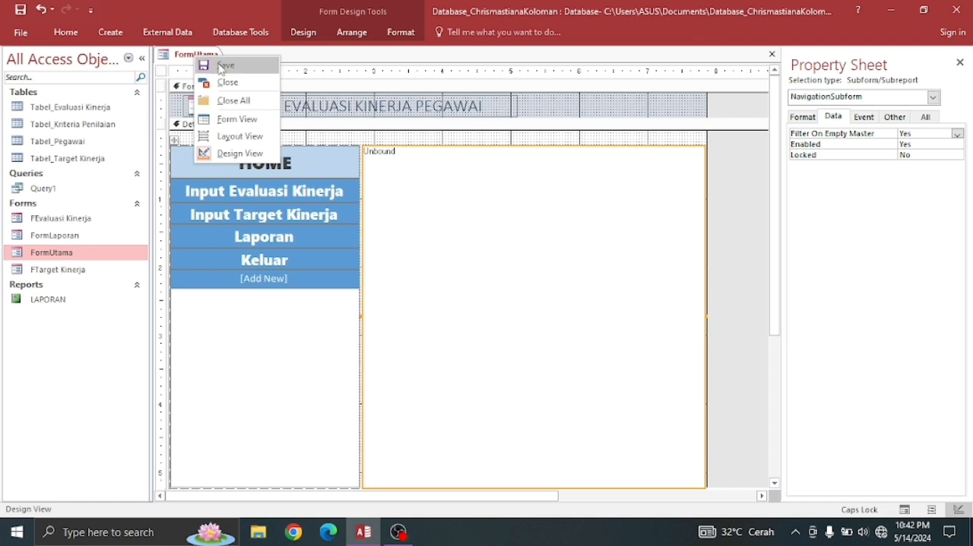
pyautogui.click(220, 67)
pyautogui.rightClick(206, 58)
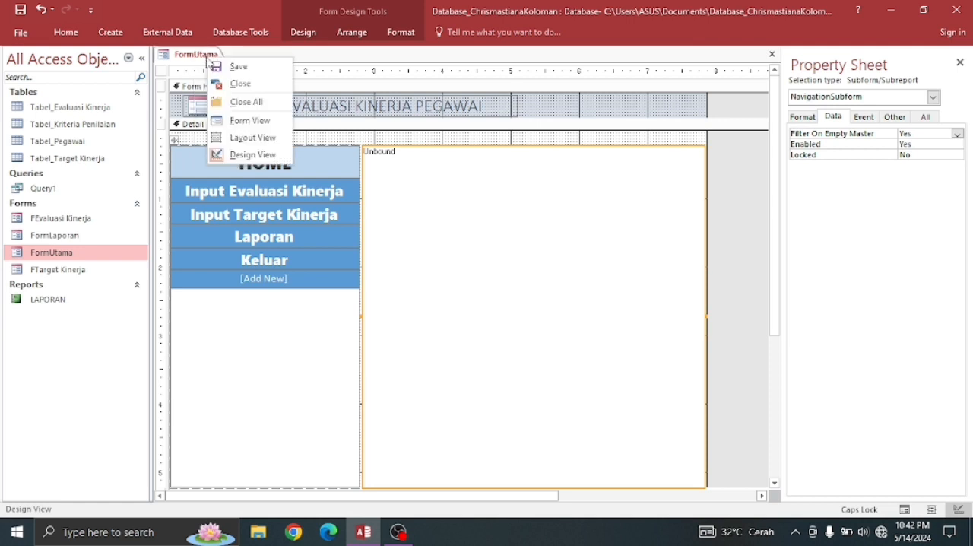
pyautogui.click(241, 85)
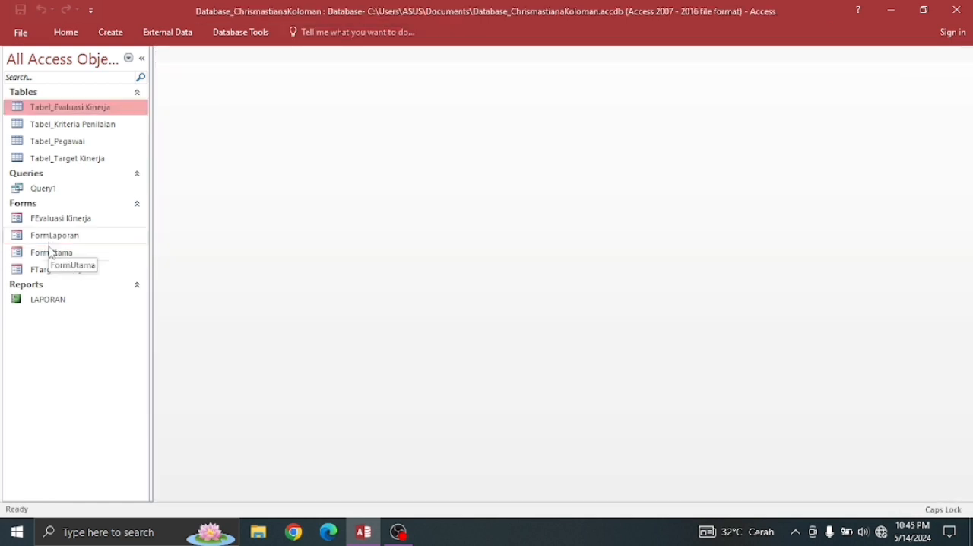
# - Reopen FormUtama in Design View and set the vertical navigation control's back color to a darker Accent 1 blue
pyautogui.doubleClick(52, 252)
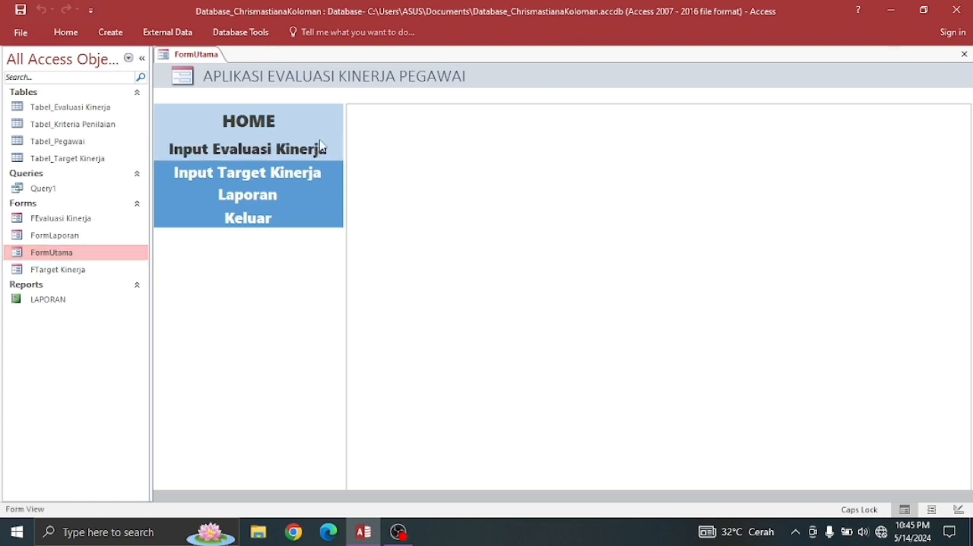
pyautogui.rightClick(210, 96)
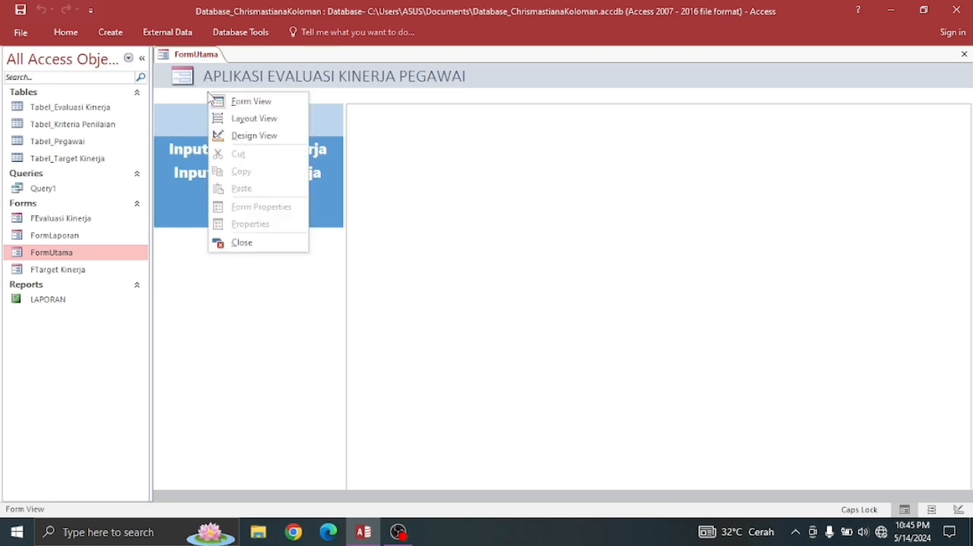
pyautogui.click(247, 136)
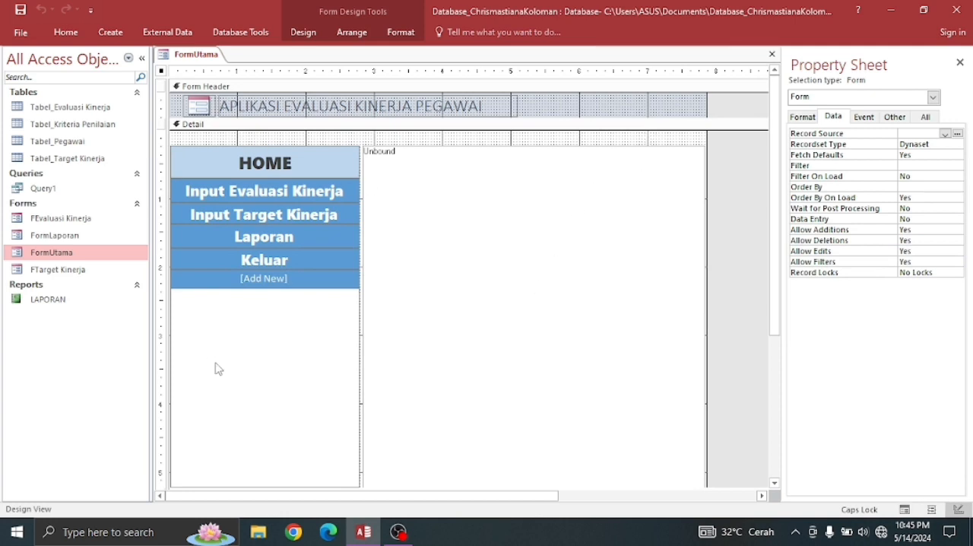
pyautogui.click(267, 343)
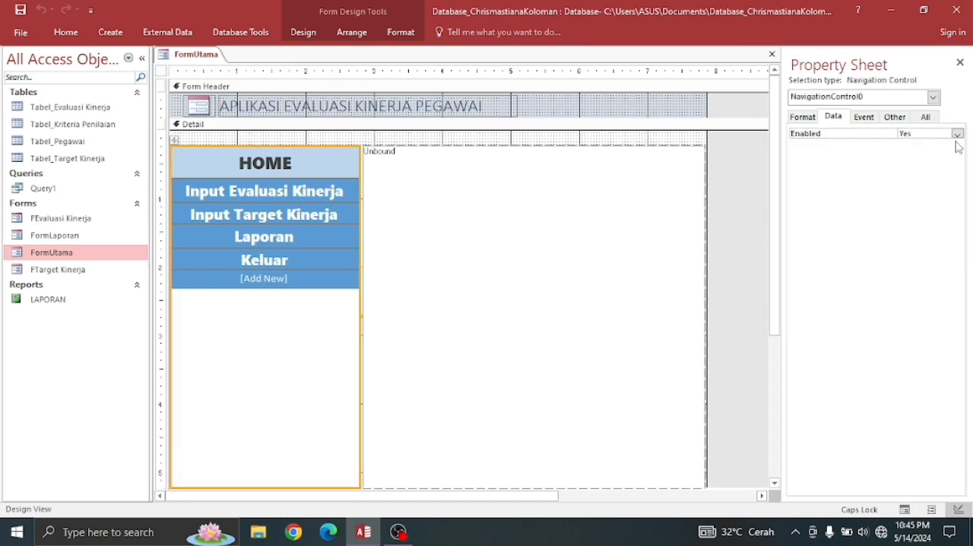
pyautogui.click(810, 121)
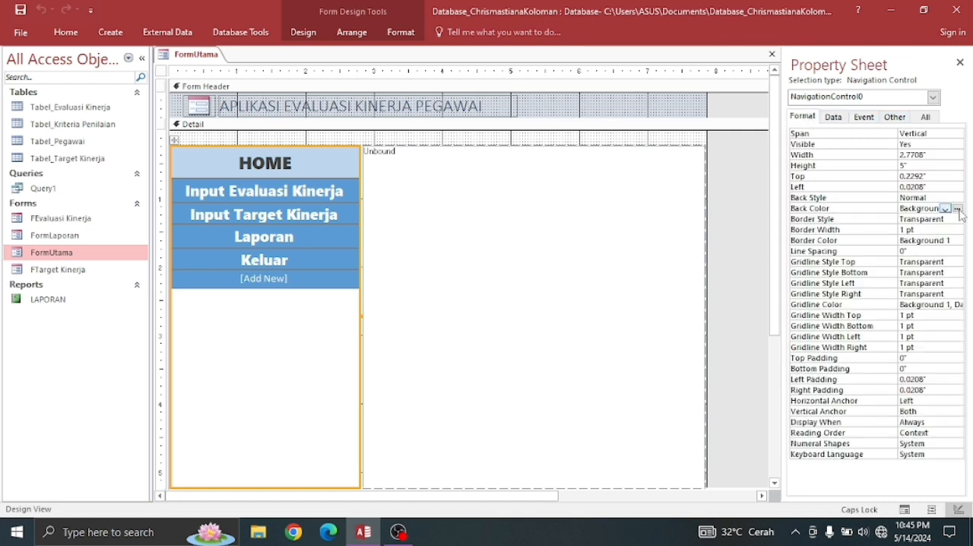
pyautogui.click(958, 210)
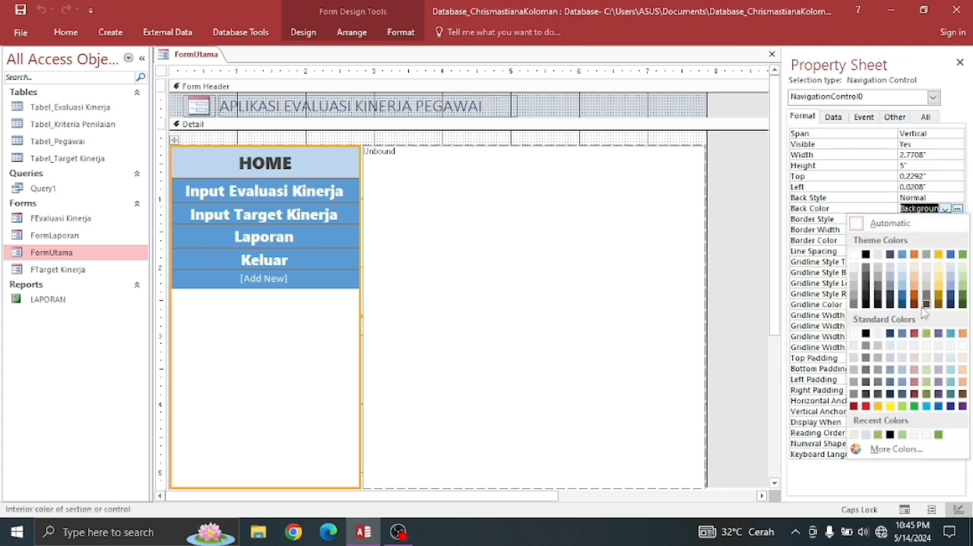
pyautogui.click(927, 382)
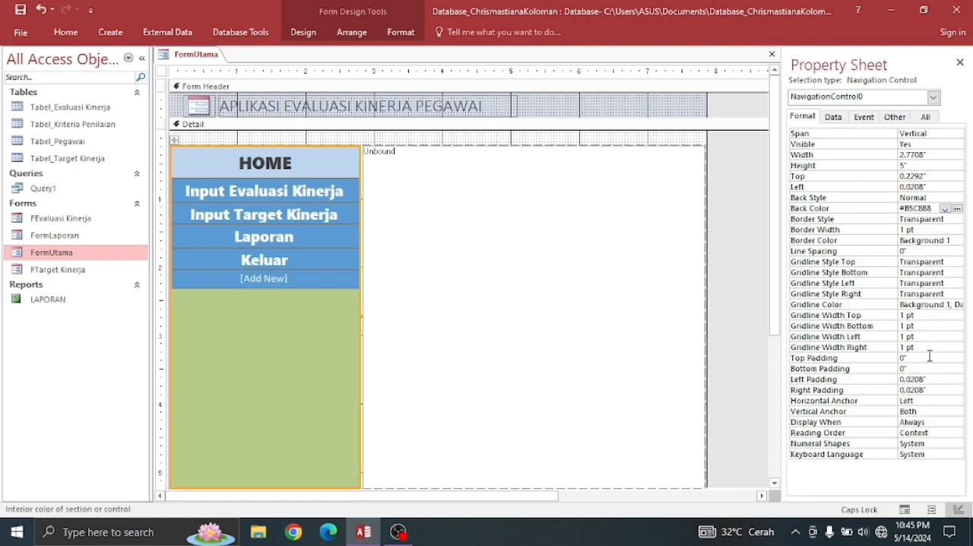
pyautogui.click(957, 210)
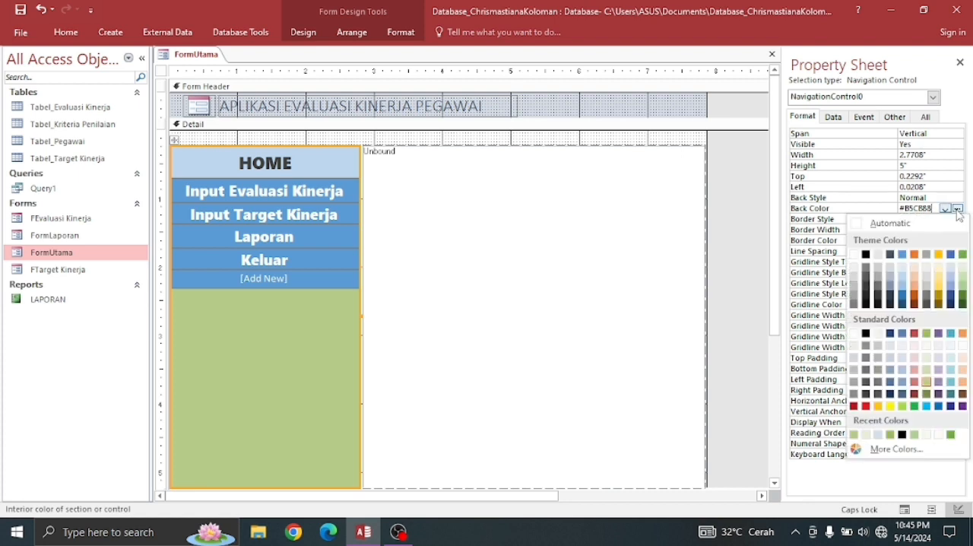
pyautogui.click(903, 296)
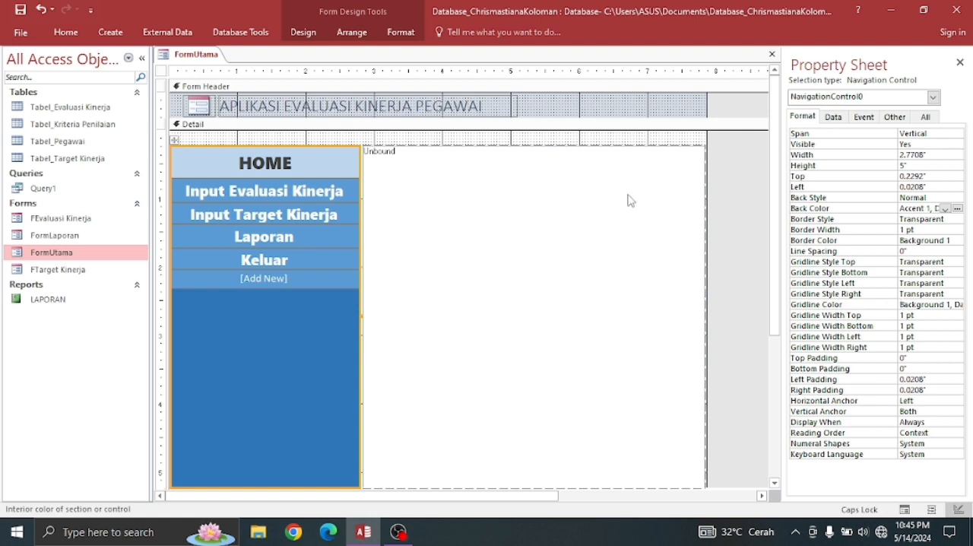
# - Set the border color of the navigation subform to a lighter Accent 5 blue
pyautogui.click(480, 201)
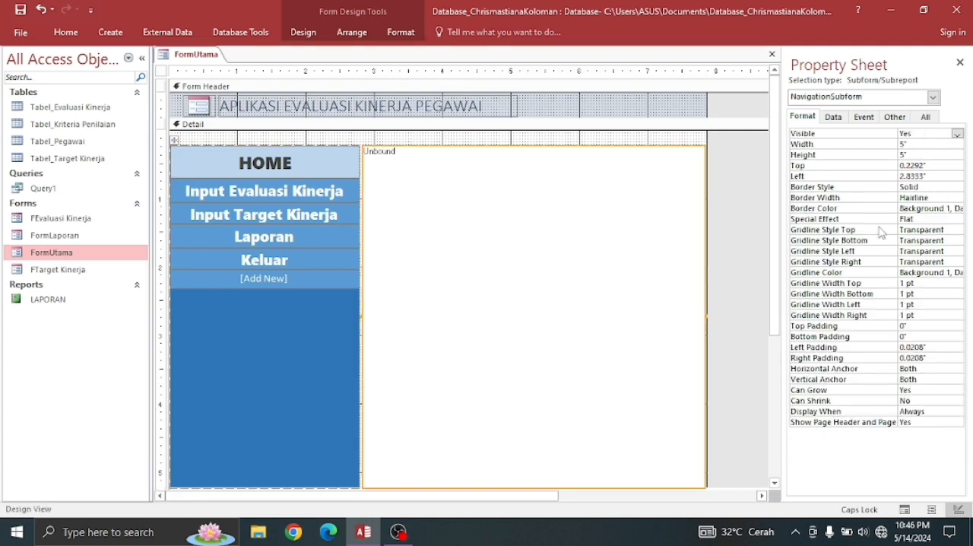
pyautogui.click(959, 213)
pyautogui.click(957, 208)
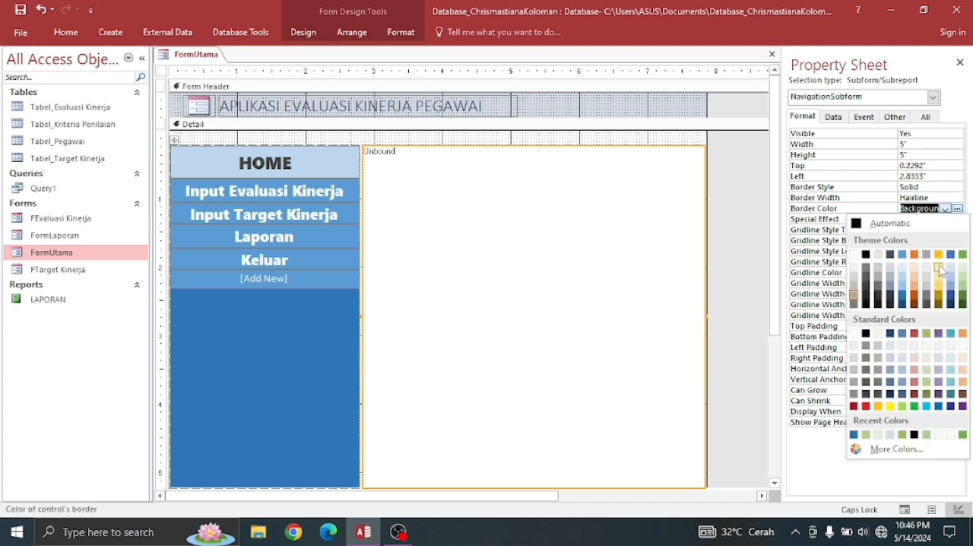
pyautogui.click(951, 284)
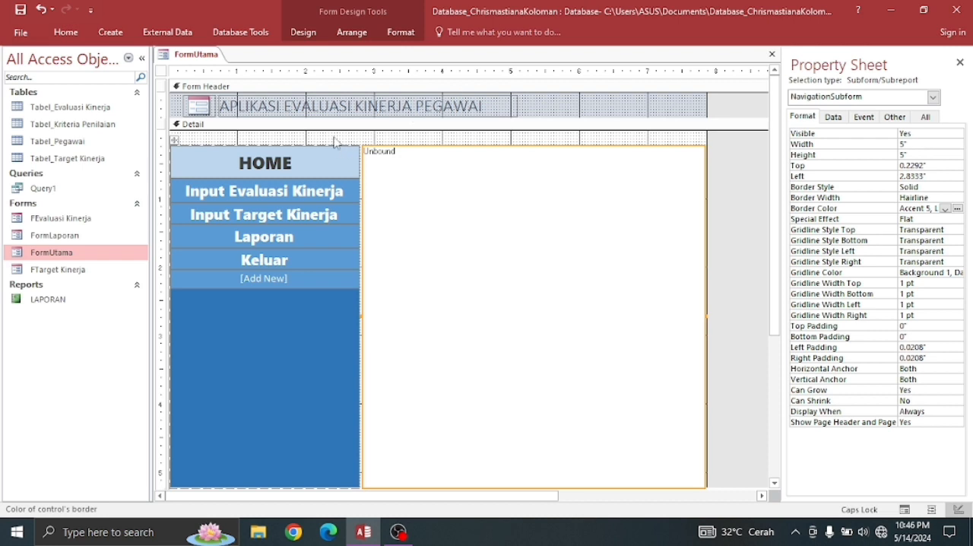
# - Set the border color of the header's title label to a light blue accent shade
pyautogui.click(539, 109)
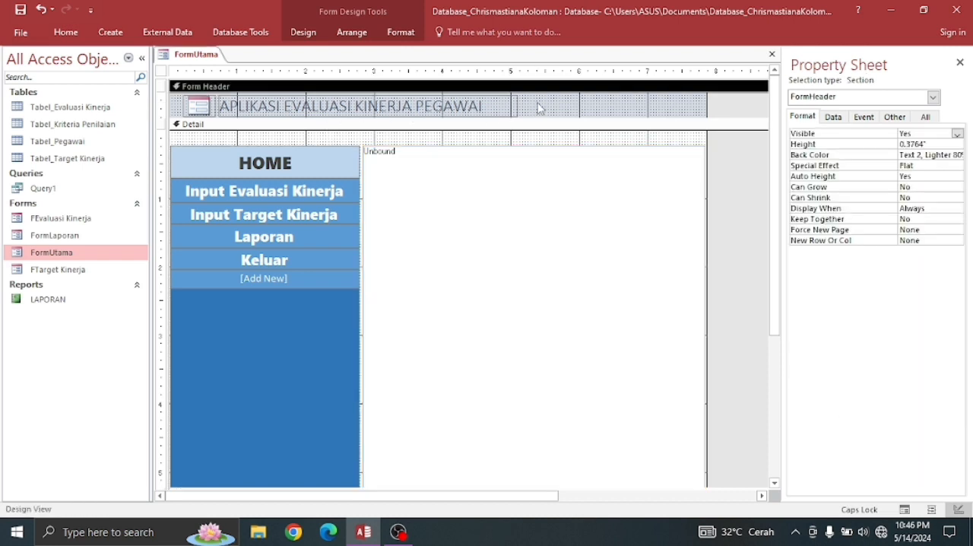
pyautogui.click(517, 107)
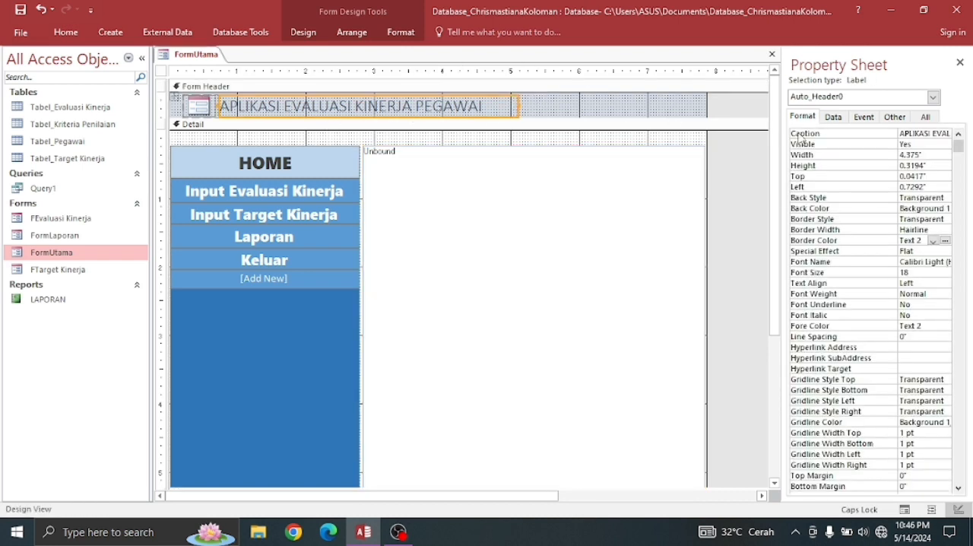
pyautogui.click(947, 241)
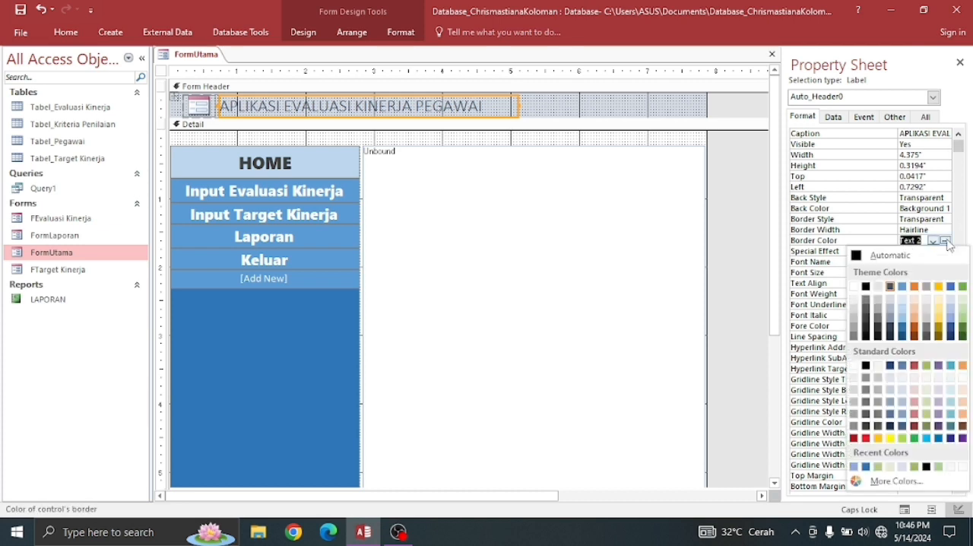
pyautogui.click(903, 302)
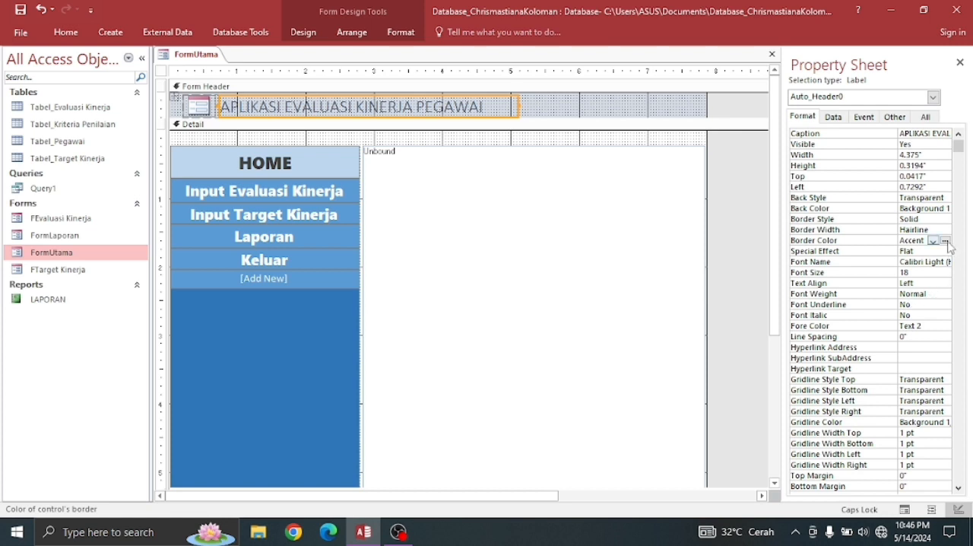
# - Set the alternate back color of FormUtama's Detail section to the black Text 1 theme color
pyautogui.click(527, 139)
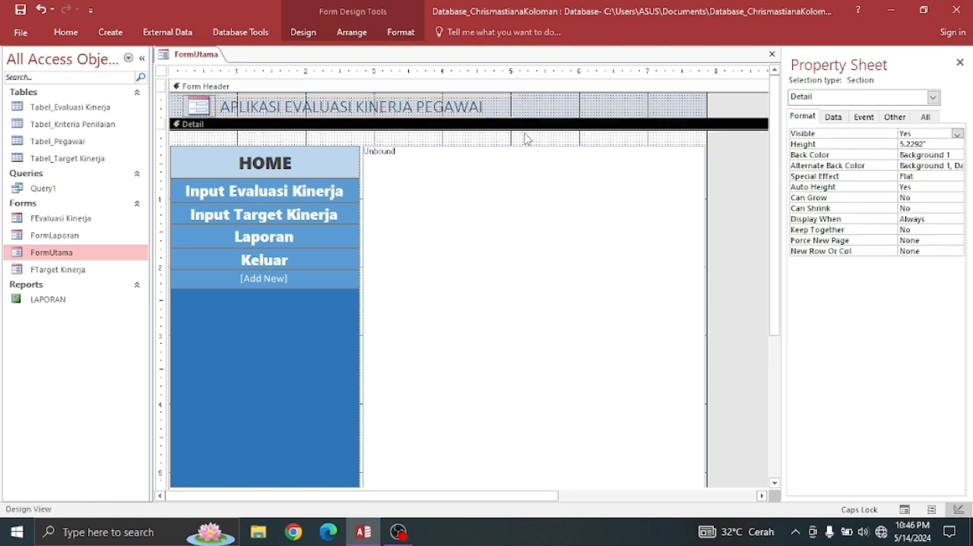
pyautogui.click(958, 166)
pyautogui.click(957, 165)
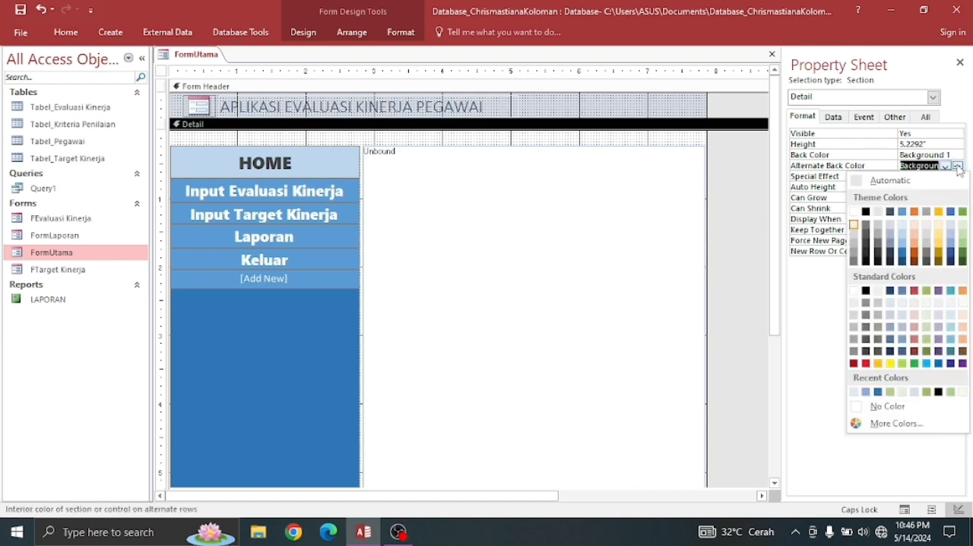
pyautogui.click(866, 212)
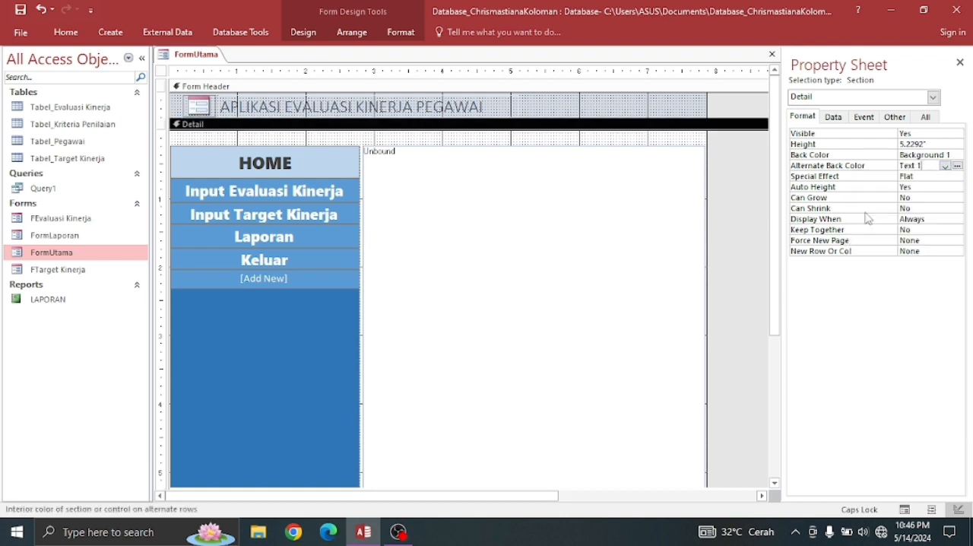
pyautogui.click(609, 237)
# - Set the back color of the header's title label to the lightest Accent 1 blue theme shade
pyautogui.click(464, 107)
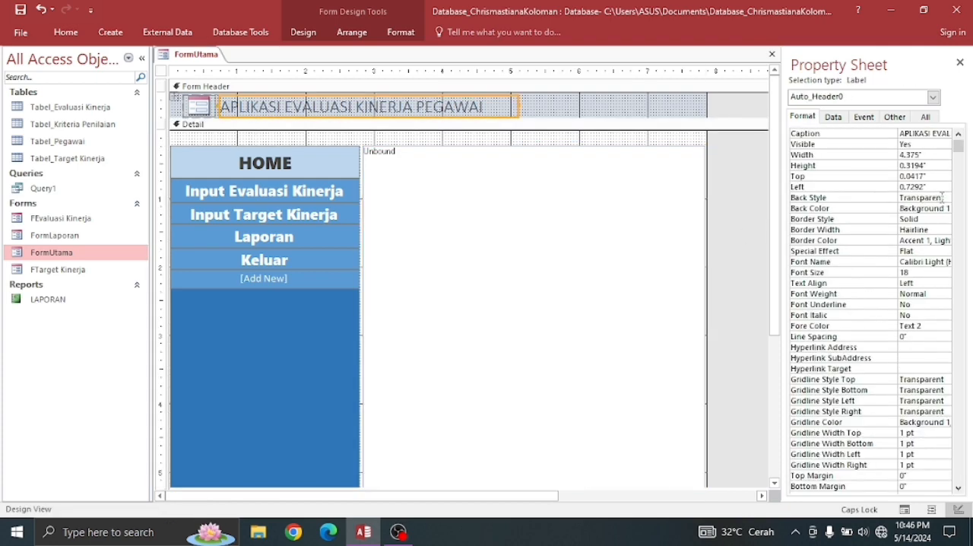
pyautogui.click(946, 209)
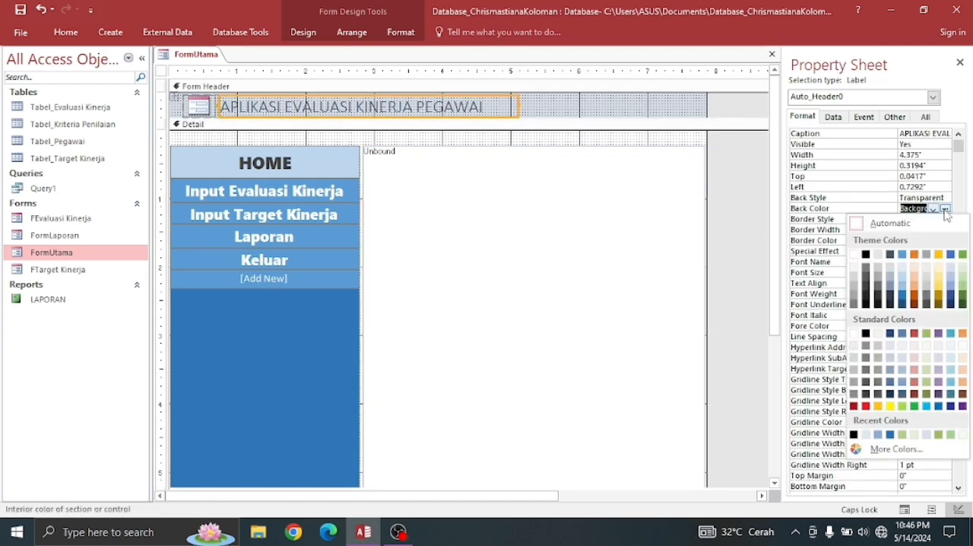
pyautogui.click(903, 281)
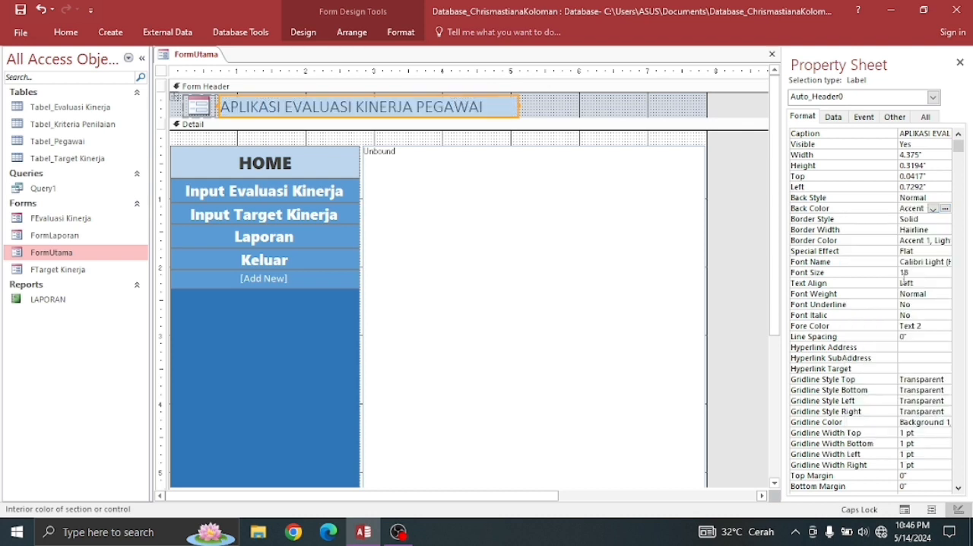
pyautogui.click(594, 227)
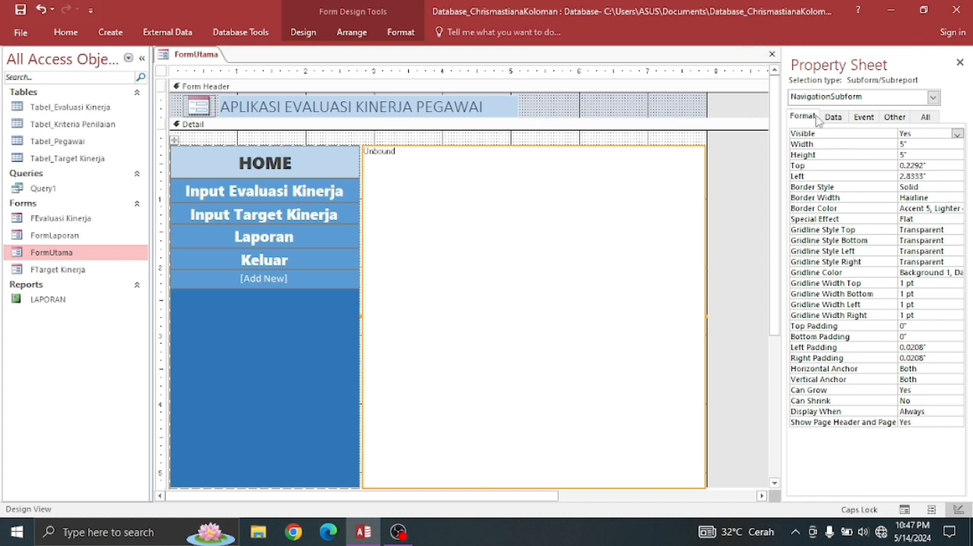
pyautogui.click(945, 209)
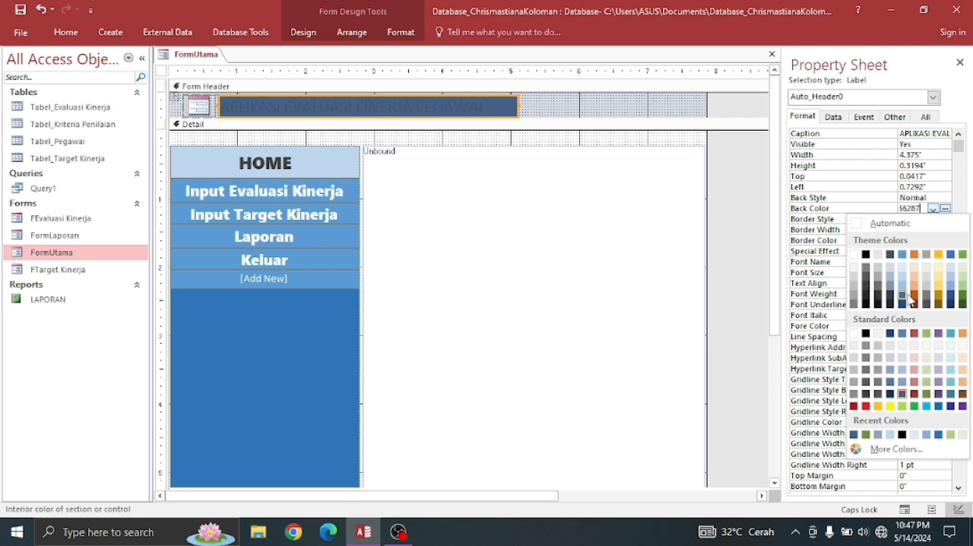
pyautogui.click(903, 269)
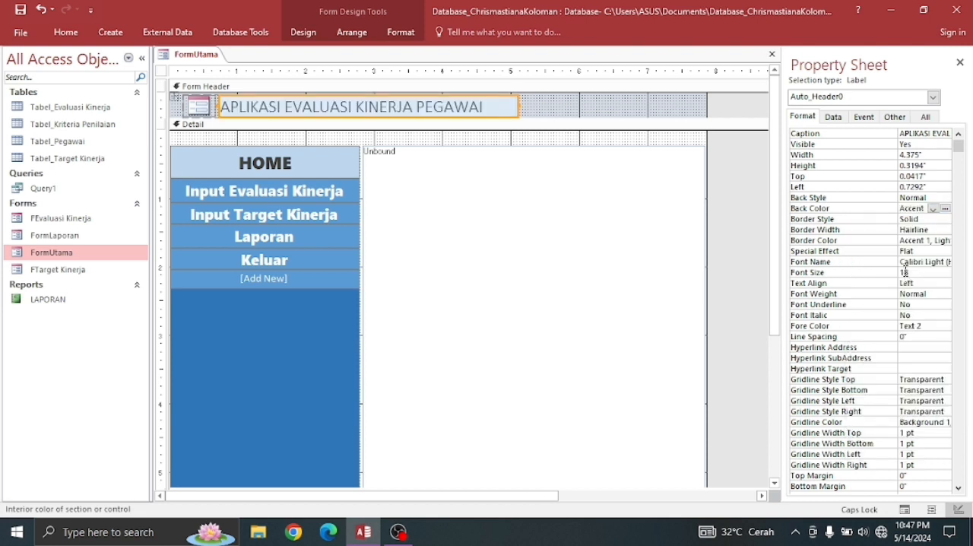
pyautogui.click(497, 190)
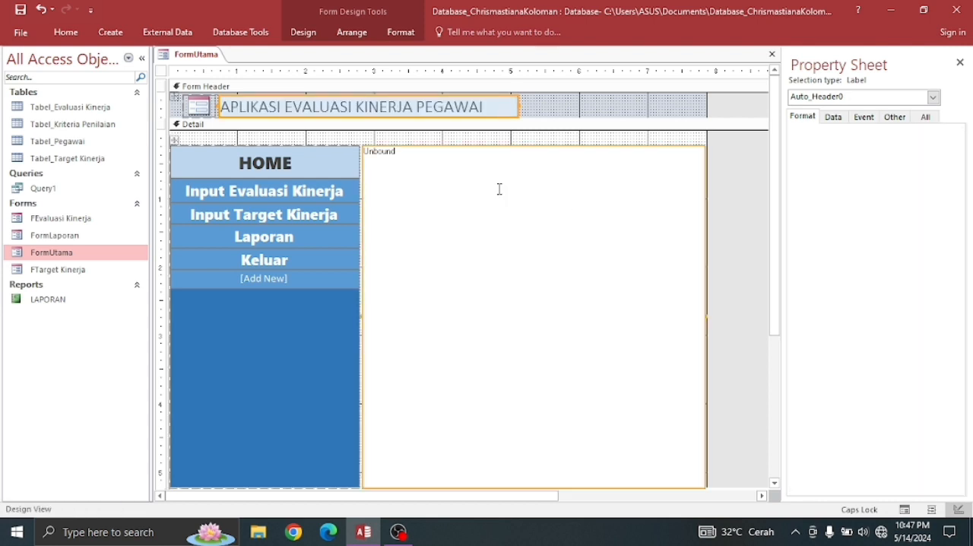
pyautogui.click(291, 190)
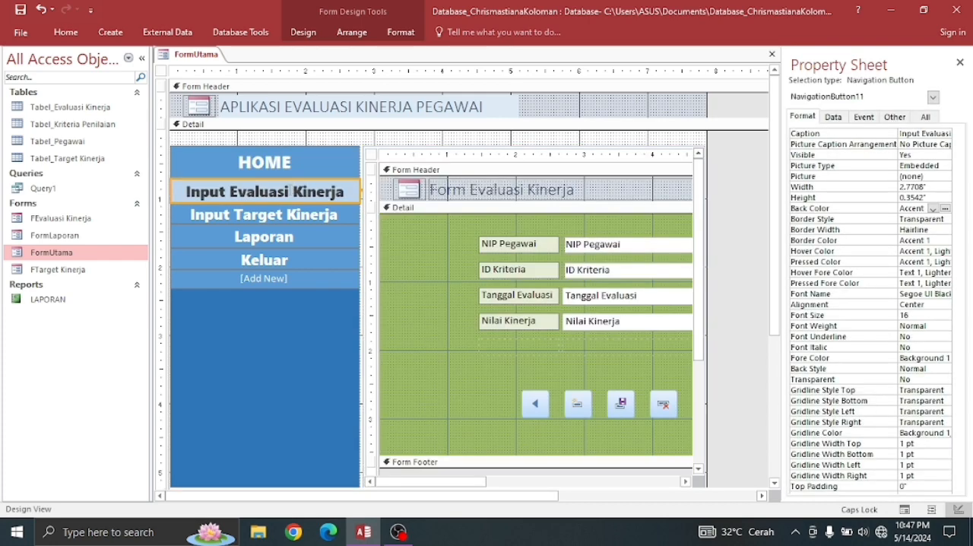
pyautogui.click(290, 216)
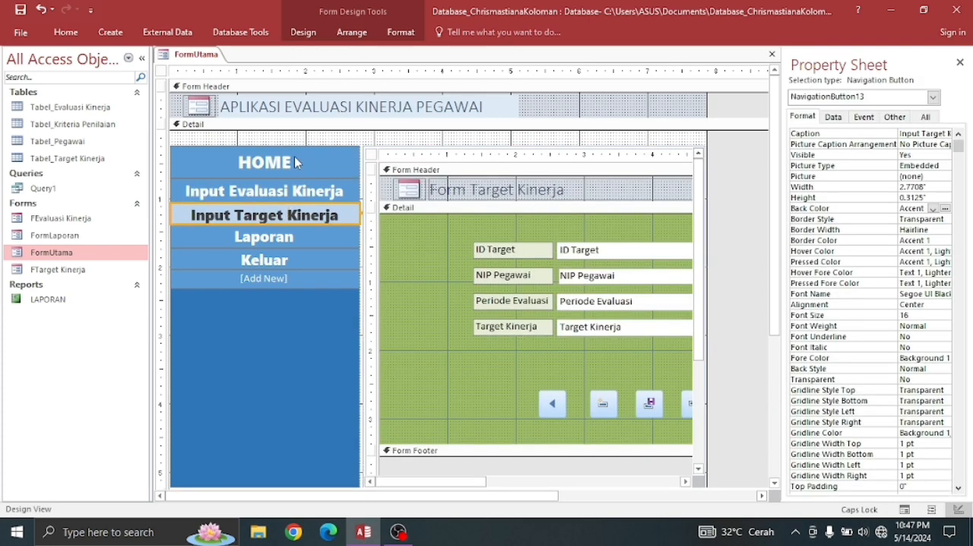
pyautogui.click(295, 158)
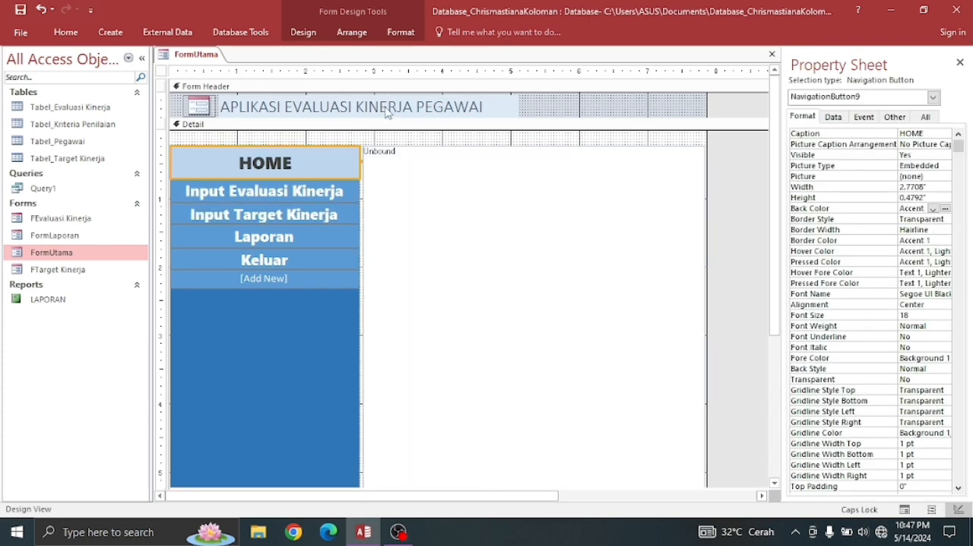
# - Change the font of the header title APLIKASI EVALUASI KINERJA PEGAWAI to Cooper Black
pyautogui.click(387, 107)
pyautogui.click(486, 108)
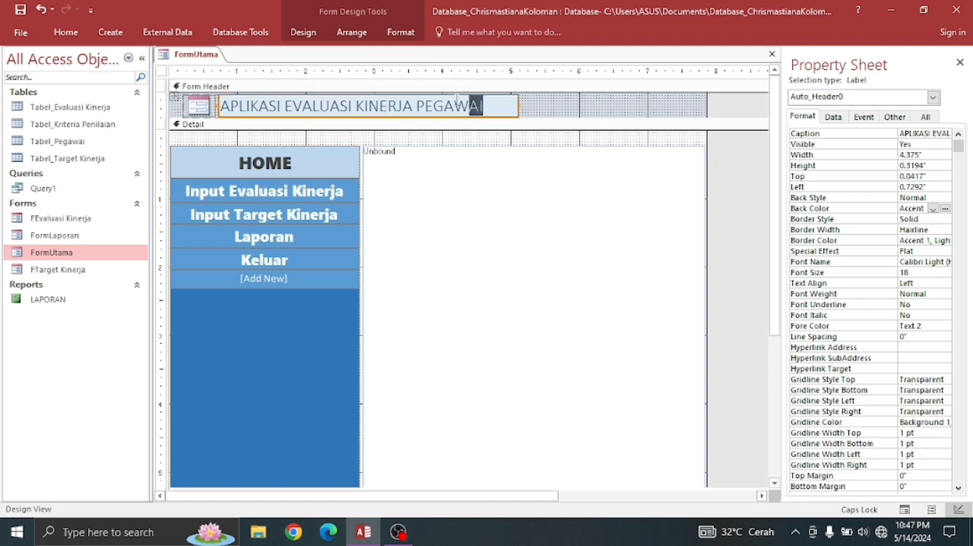
pyautogui.moveTo(487, 107); pyautogui.dragTo(219, 107)
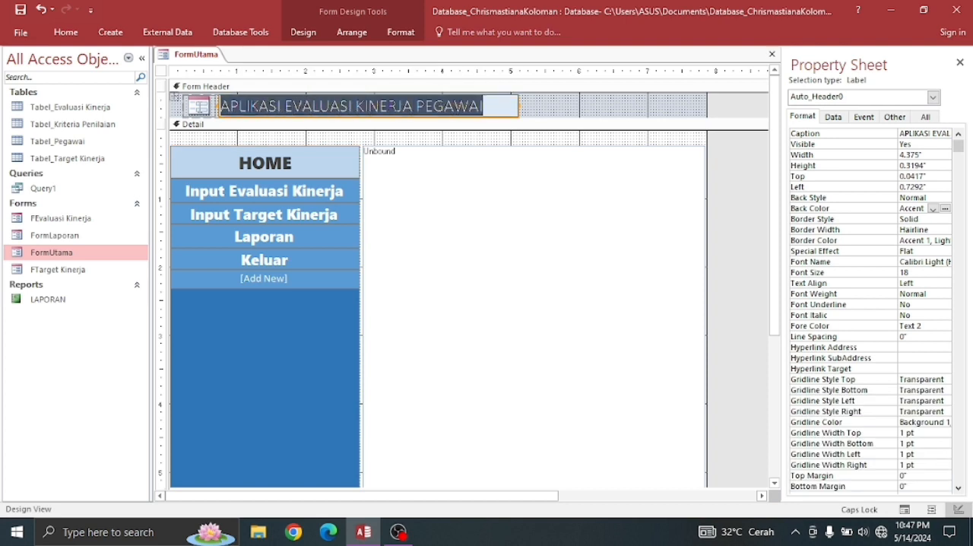
pyautogui.click(65, 32)
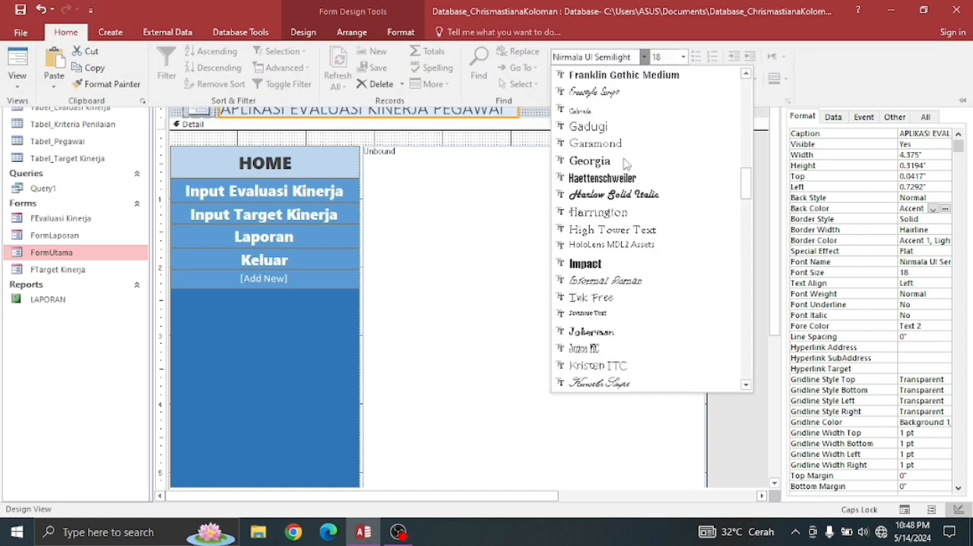
pyautogui.scroll(3, 624, 162)
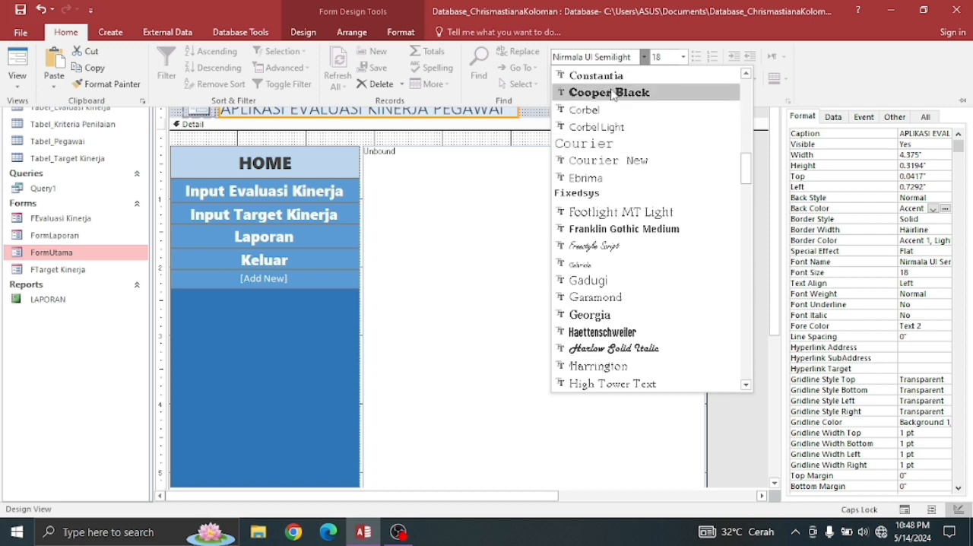
pyautogui.scroll(3, 616, 94)
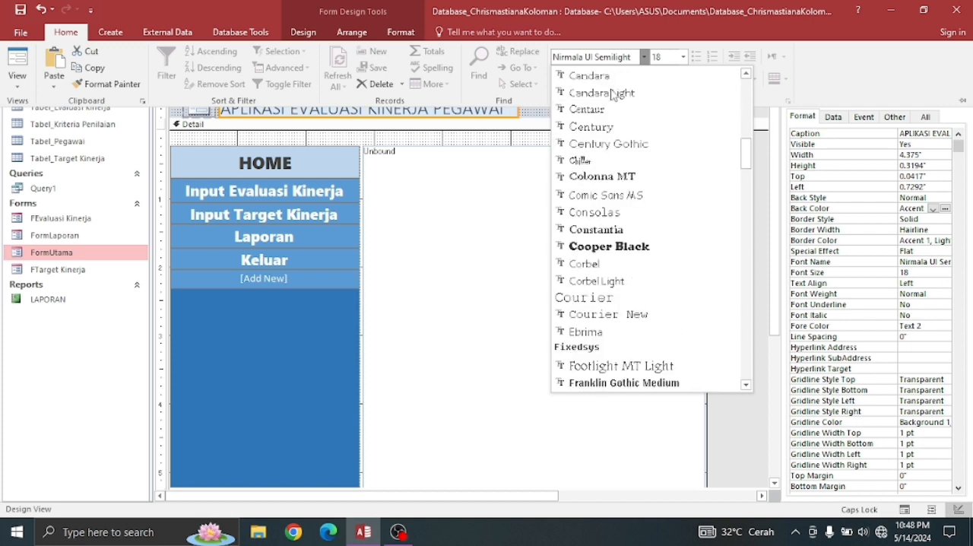
pyautogui.click(622, 256)
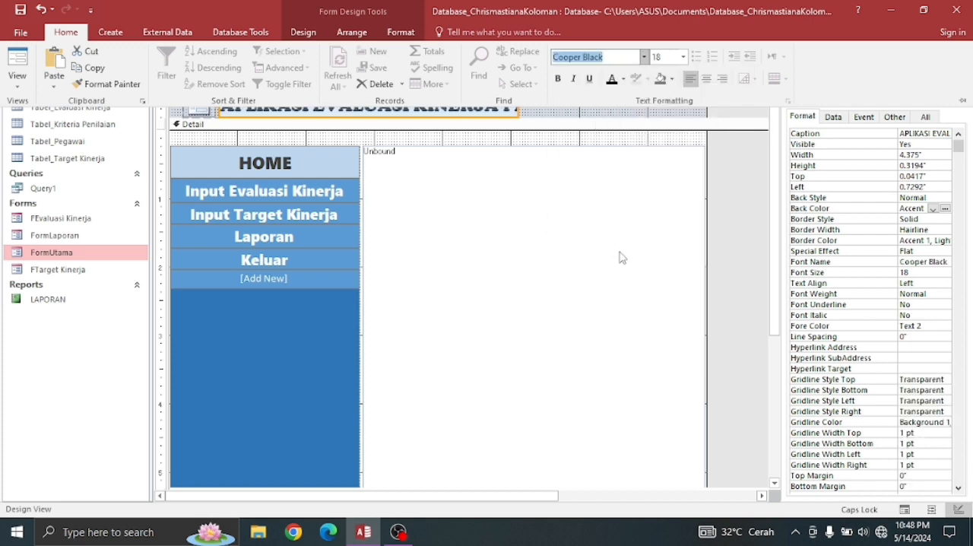
pyautogui.click(772, 221)
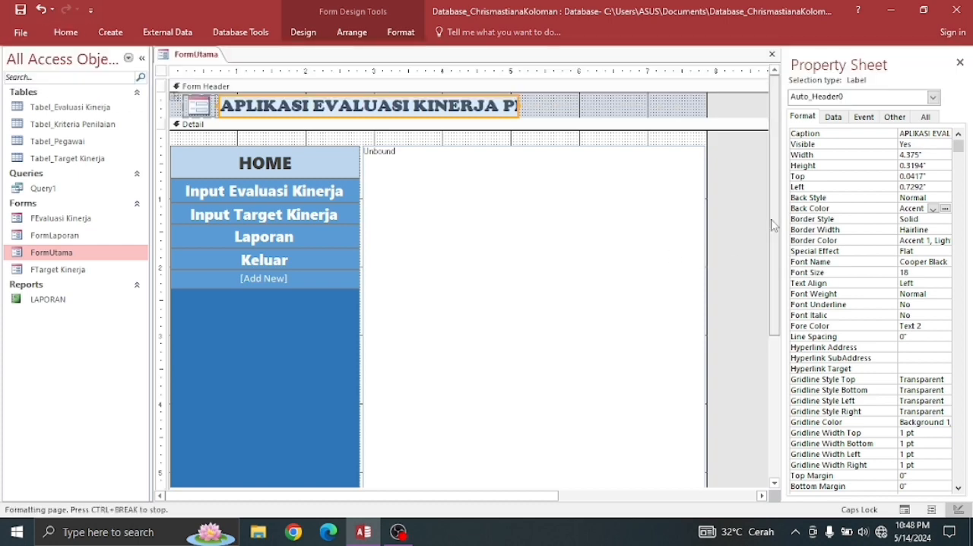
pyautogui.click(546, 190)
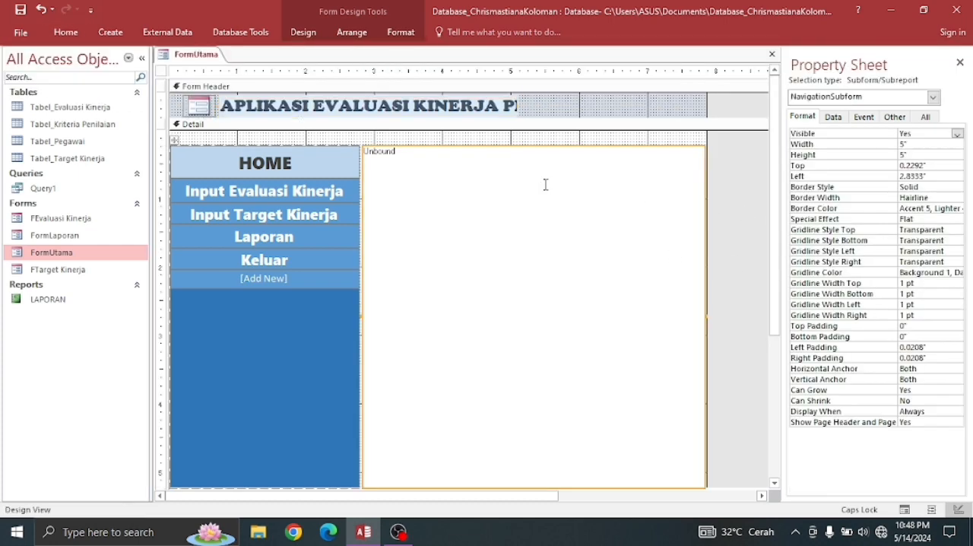
# - Widen the header's title label until the full text APLIKASI EVALUASI KINERJA PEGAWAI fits on one line
pyautogui.click(522, 110)
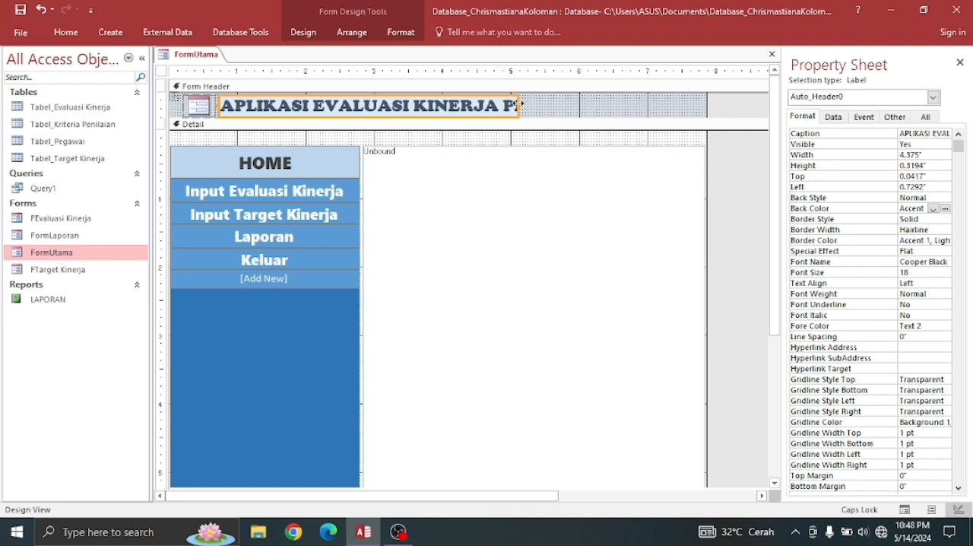
pyautogui.moveTo(523, 110); pyautogui.dragTo(584, 112)
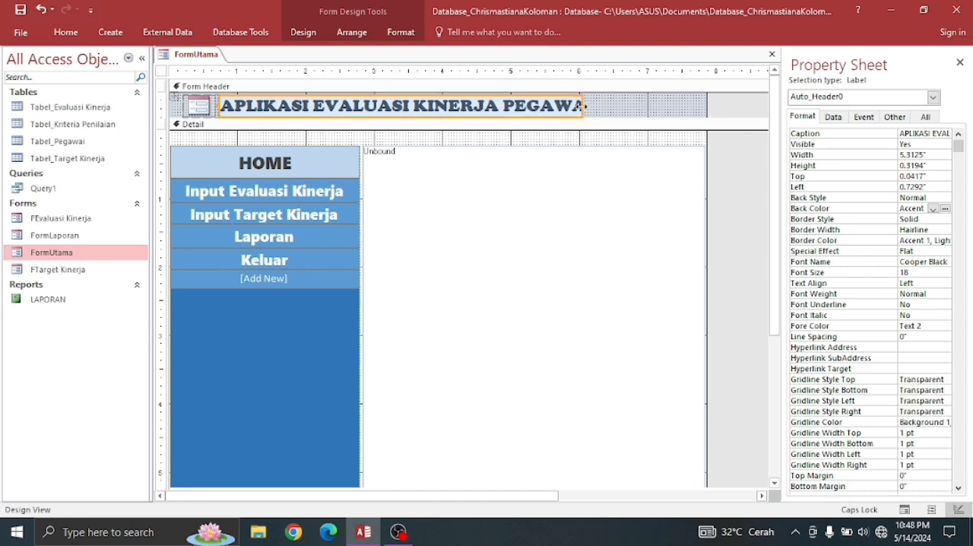
pyautogui.click(580, 107)
pyautogui.moveTo(581, 107); pyautogui.dragTo(633, 114)
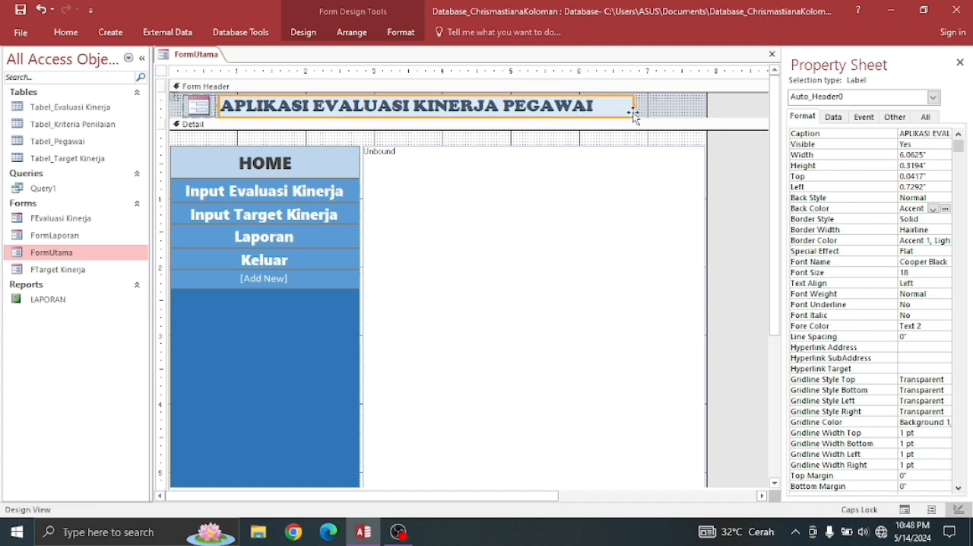
pyautogui.click(521, 219)
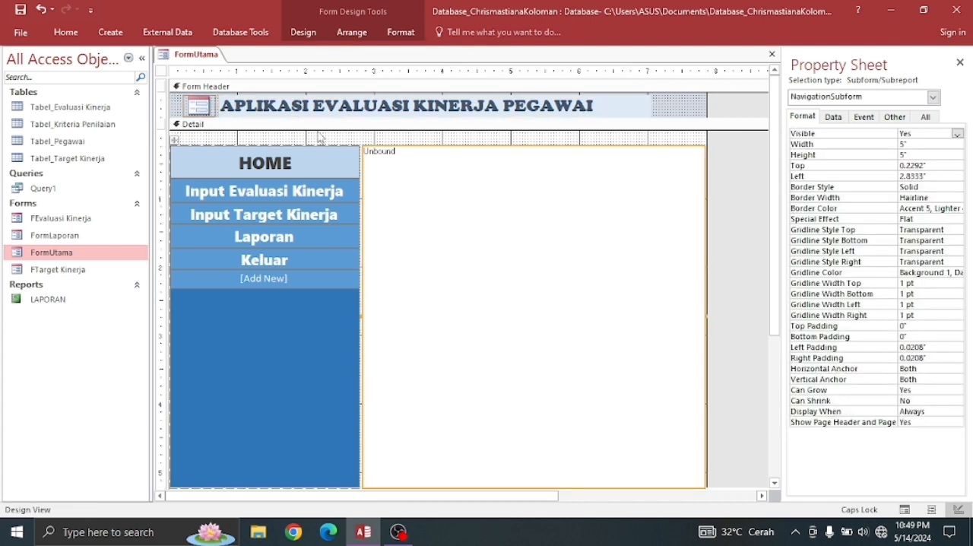
# - Save the FormUtama design changes and close the form
pyautogui.rightClick(203, 55)
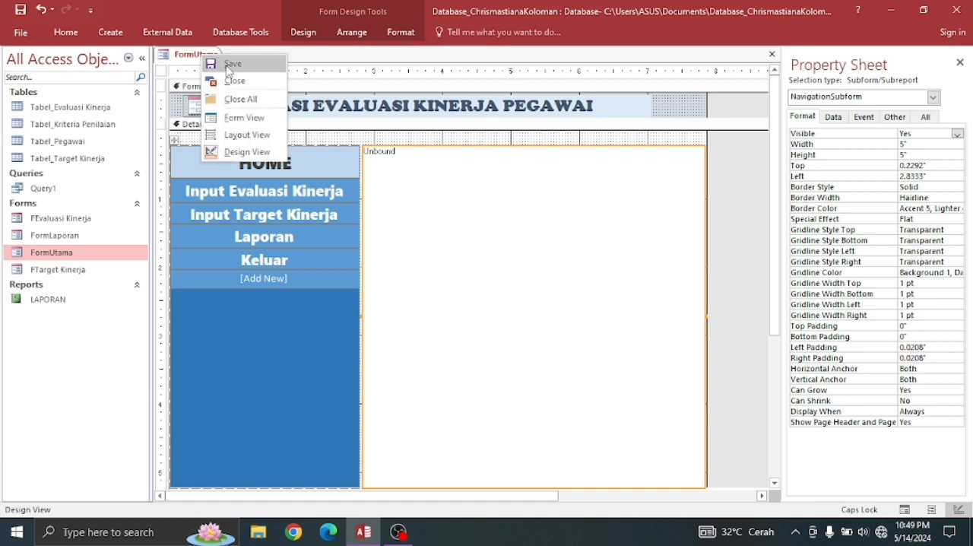
pyautogui.click(208, 62)
pyautogui.rightClick(205, 58)
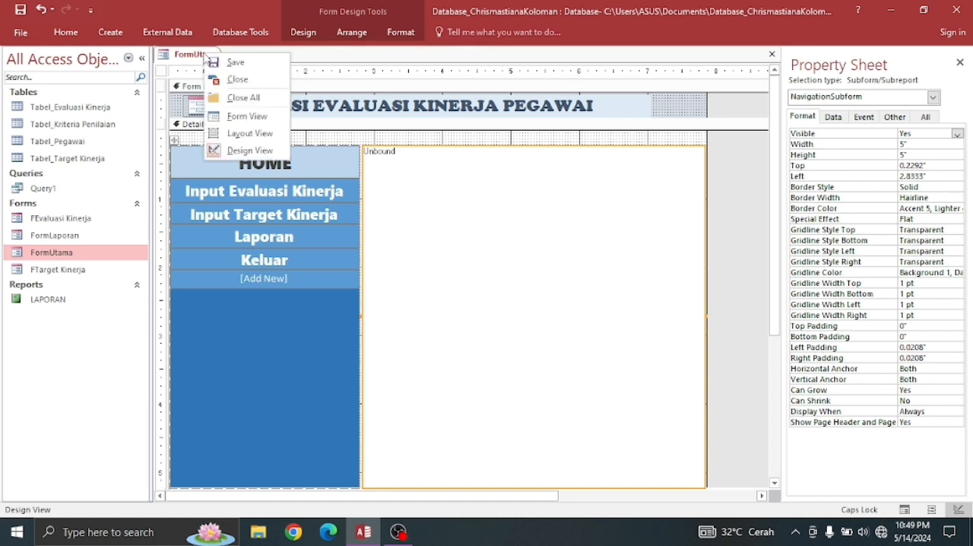
pyautogui.click(230, 79)
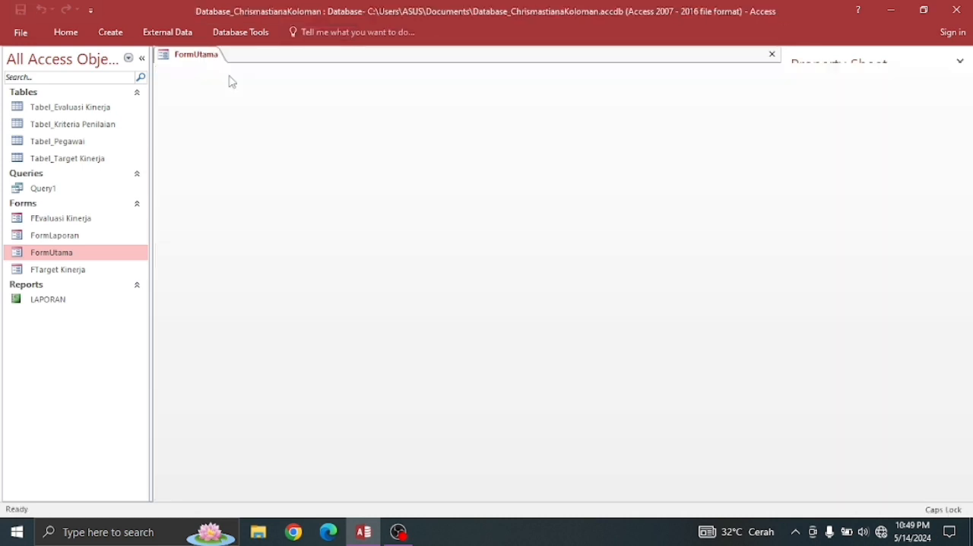
# - Open FormUtama in Form View and, on its Input Evaluasi Kinerja page, reselect the first employee as NIP Pegawai and save the record
pyautogui.doubleClick(91, 257)
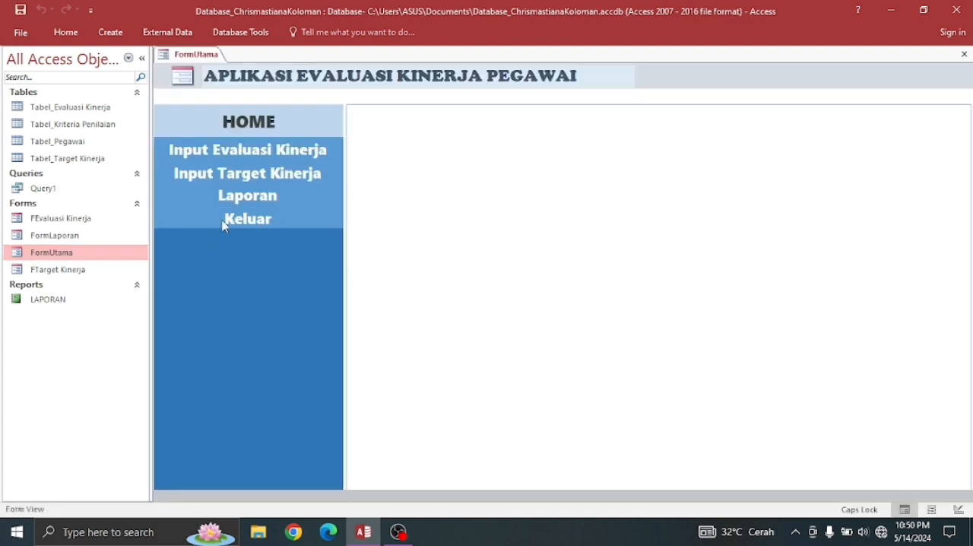
pyautogui.click(250, 150)
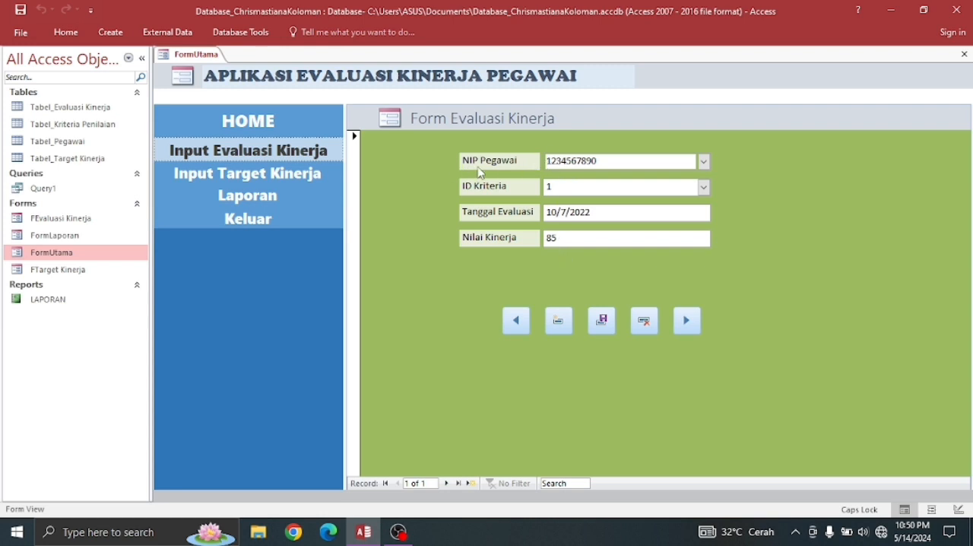
pyautogui.click(703, 161)
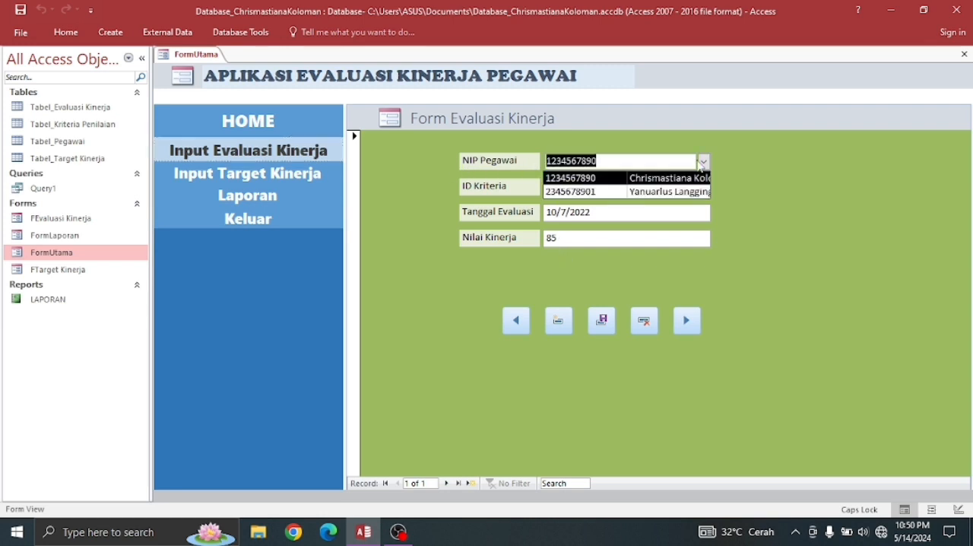
pyautogui.click(703, 162)
pyautogui.click(704, 162)
pyautogui.click(705, 177)
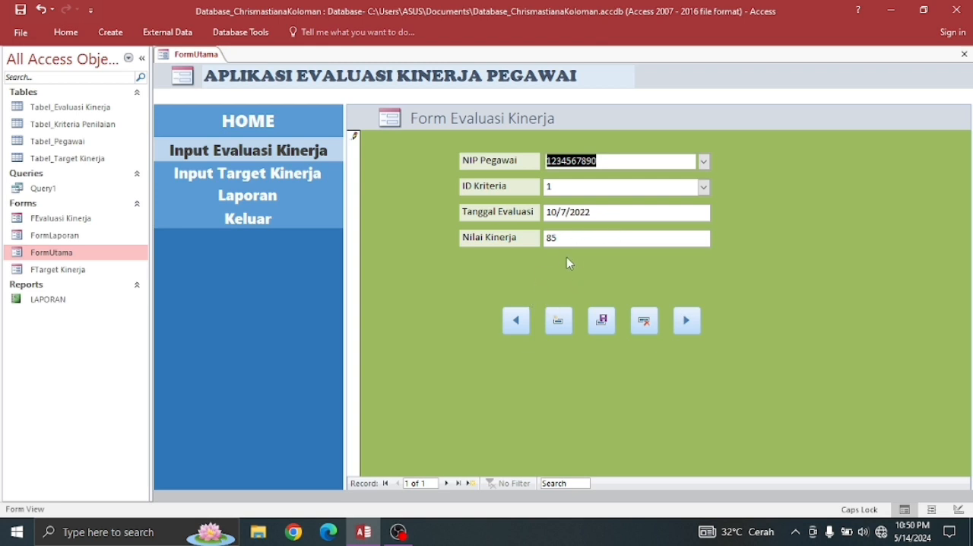
pyautogui.click(602, 322)
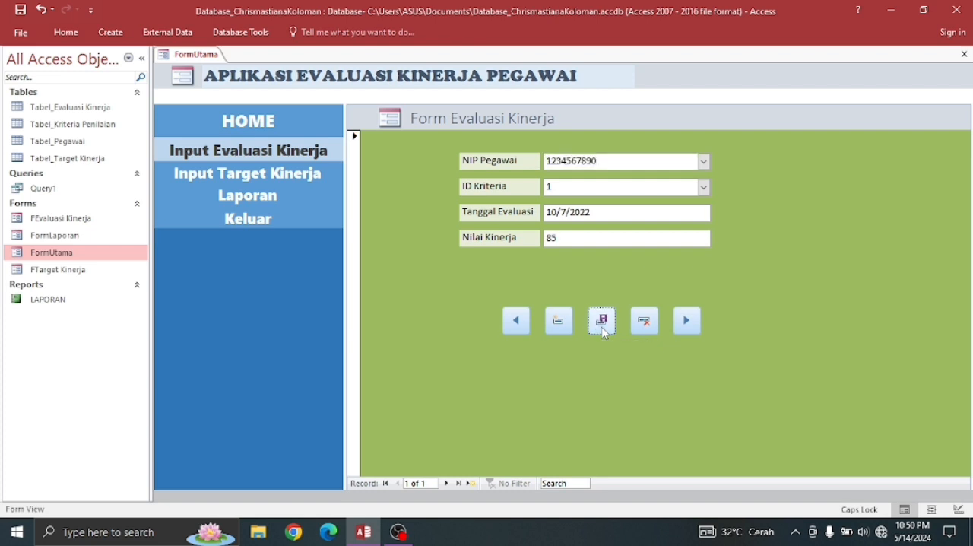
# - Add a new evaluation record with the second employee as NIP Pegawai and 2 as ID Kriteria
pyautogui.click(559, 321)
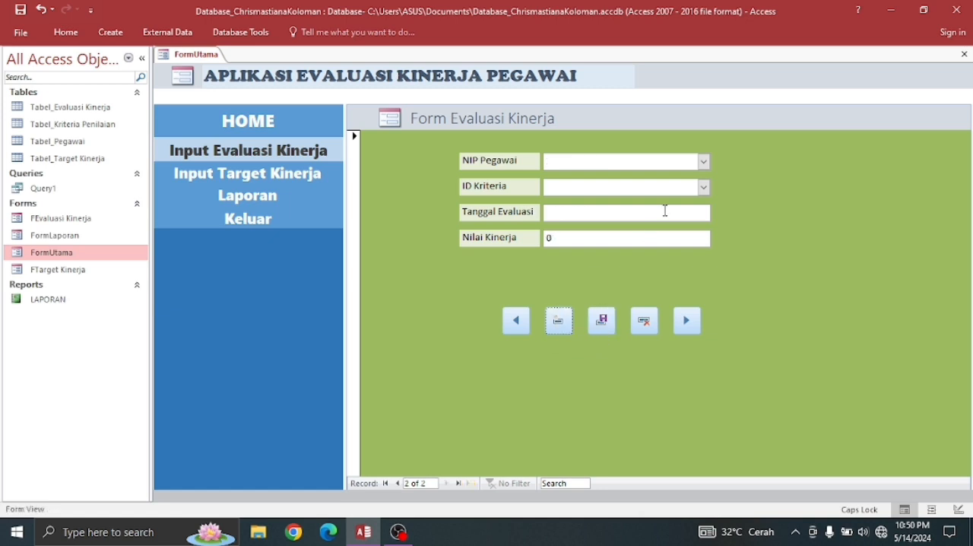
pyautogui.click(704, 161)
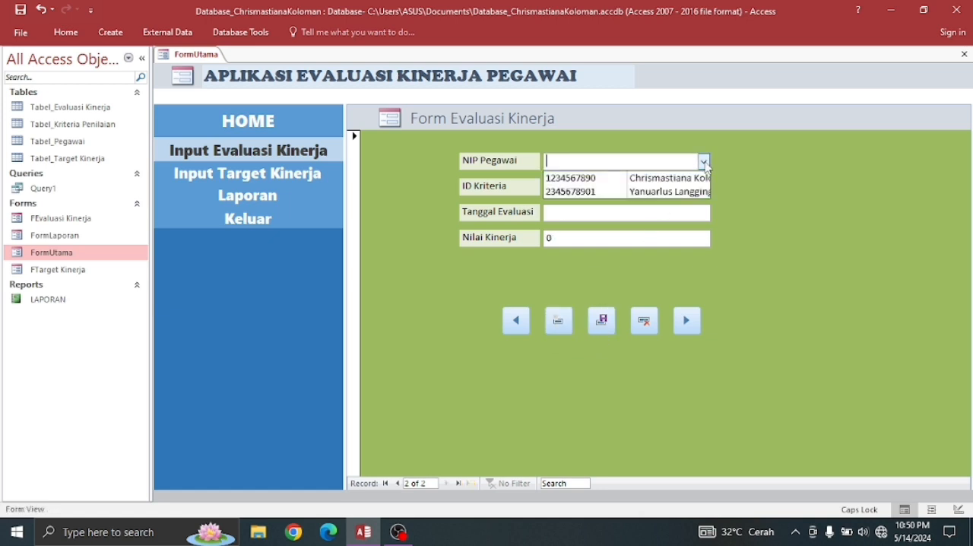
pyautogui.click(668, 191)
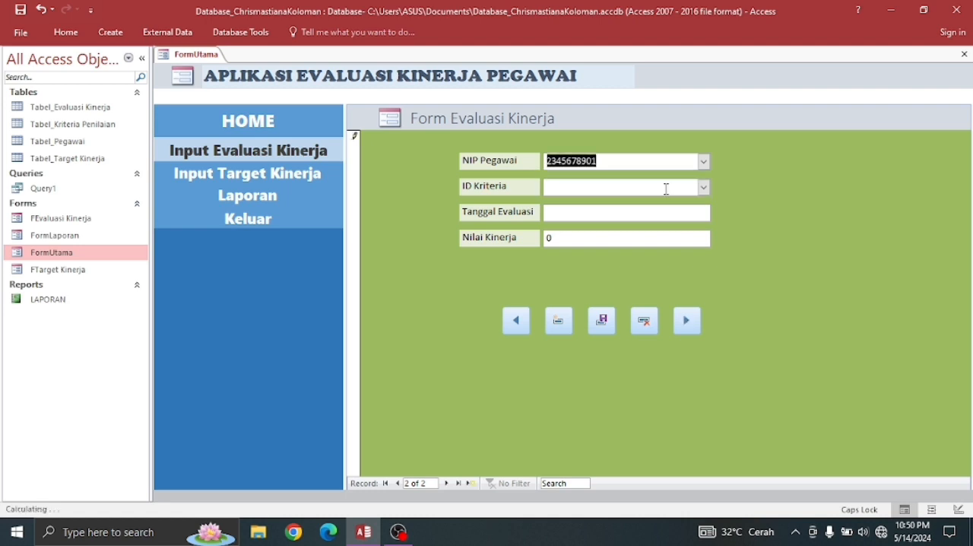
pyautogui.click(704, 187)
pyautogui.click(684, 219)
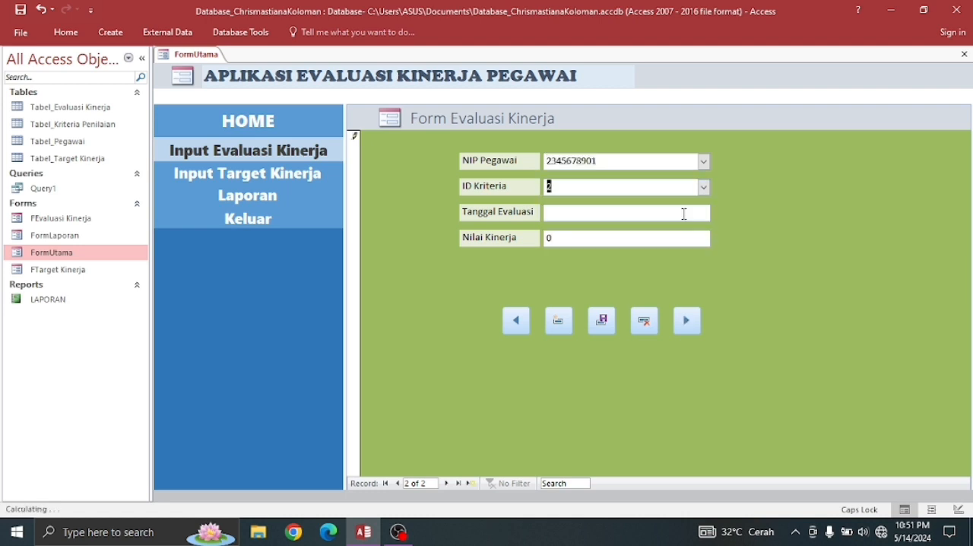
# - Set the new record's Tanggal Evaluasi to 2/28/2021 using the date picker
pyautogui.click(656, 212)
pyautogui.click(720, 212)
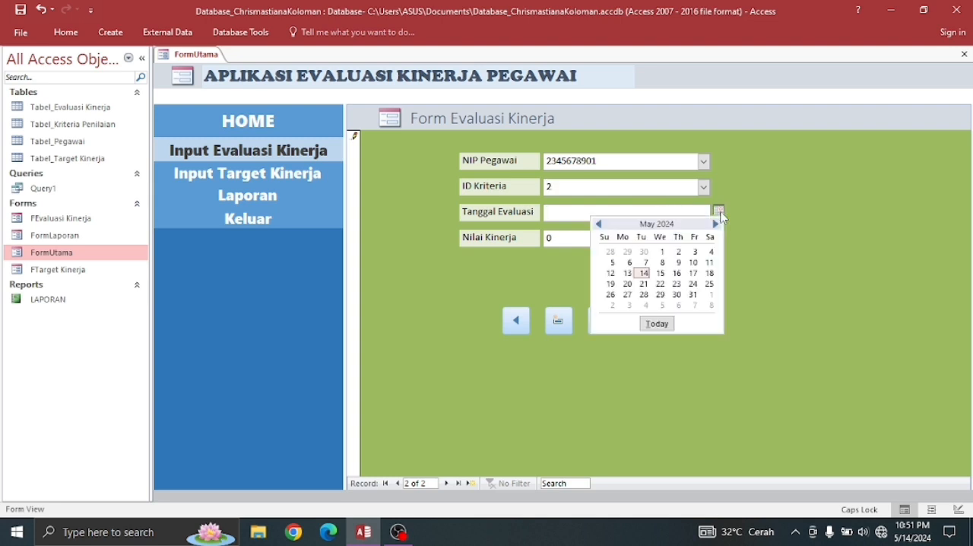
pyautogui.doubleClick(599, 225)
pyautogui.doubleClick(598, 224)
pyautogui.doubleClick(598, 224)
pyautogui.doubleClick(598, 224)
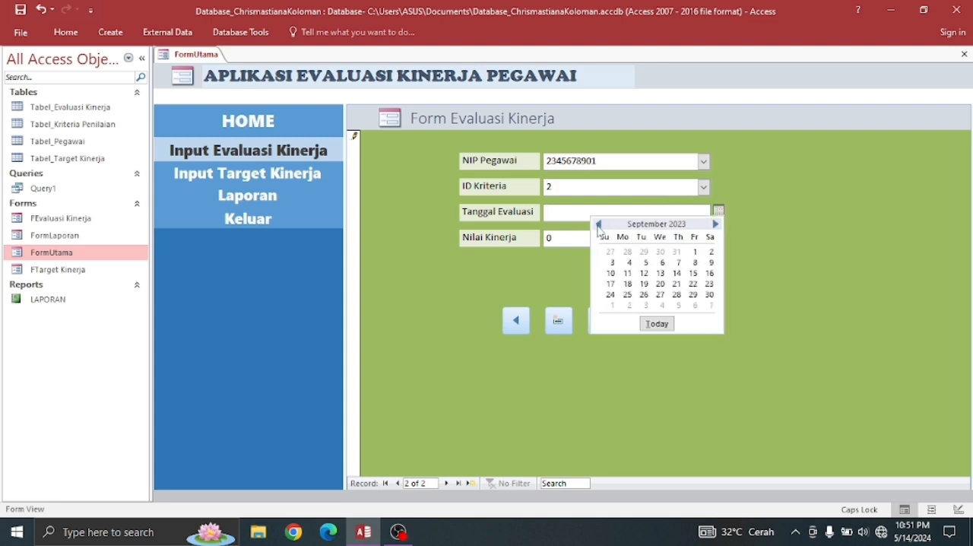
pyautogui.doubleClick(598, 225)
pyautogui.doubleClick(598, 224)
pyautogui.tripleClick(598, 224)
pyautogui.doubleClick(598, 225)
pyautogui.doubleClick(598, 225)
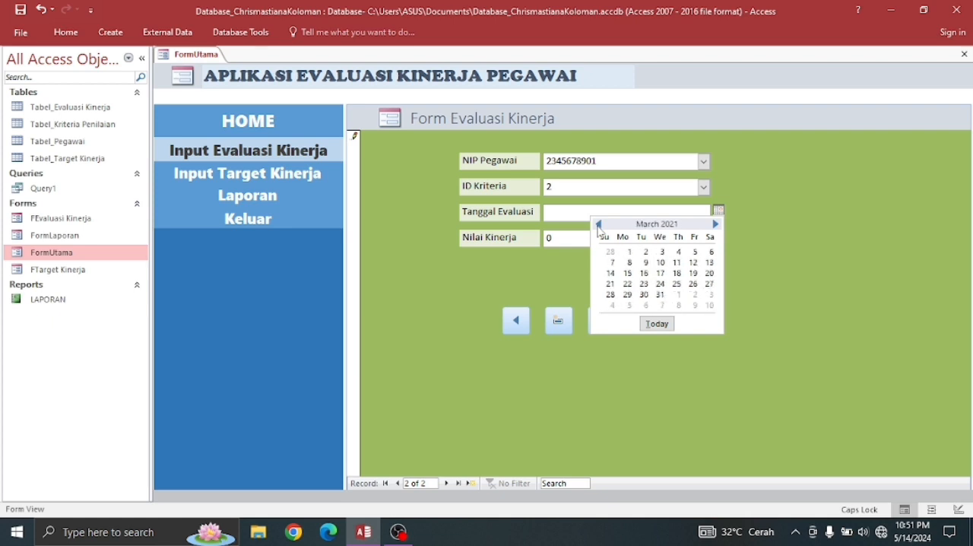
pyautogui.click(598, 225)
pyautogui.click(598, 225)
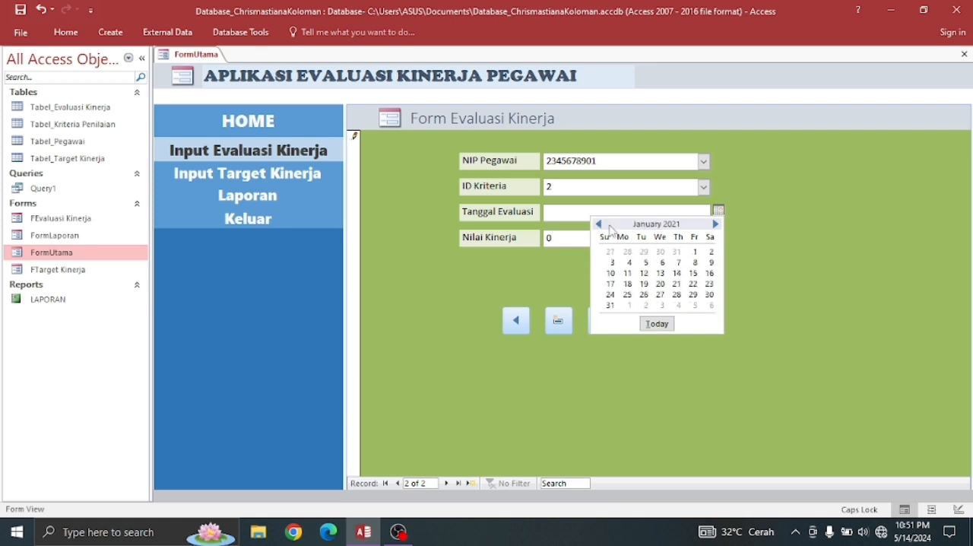
pyautogui.click(716, 225)
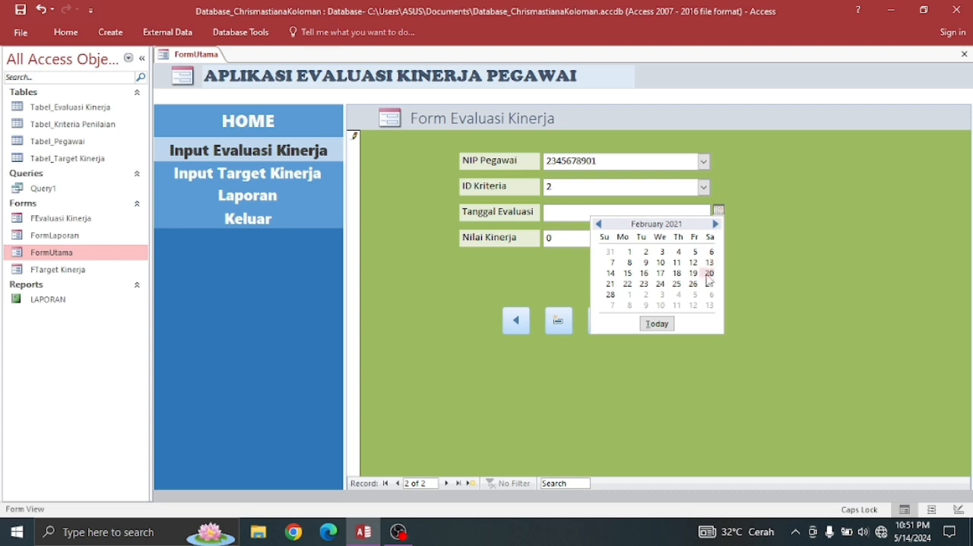
pyautogui.click(611, 295)
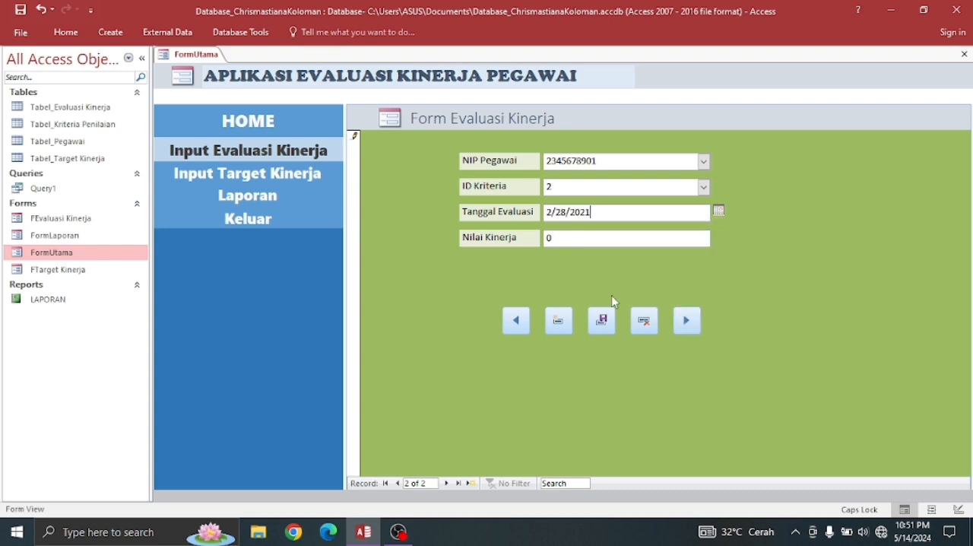
# - Set Nilai Kinerja to 92 and save the evaluation record
pyautogui.click(584, 240)
pyautogui.press('BackSpace')
pyautogui.write('92')
pyautogui.click(602, 325)
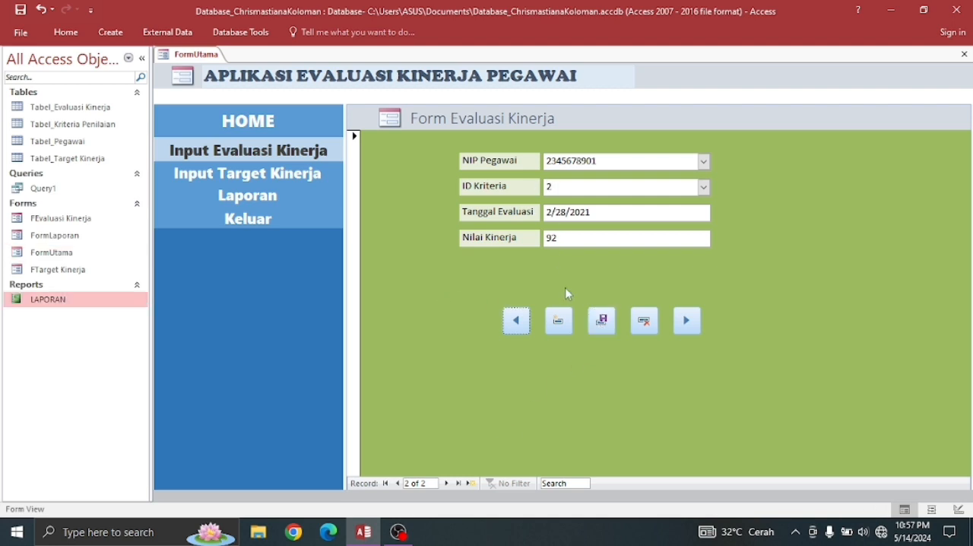
pyautogui.click(601, 323)
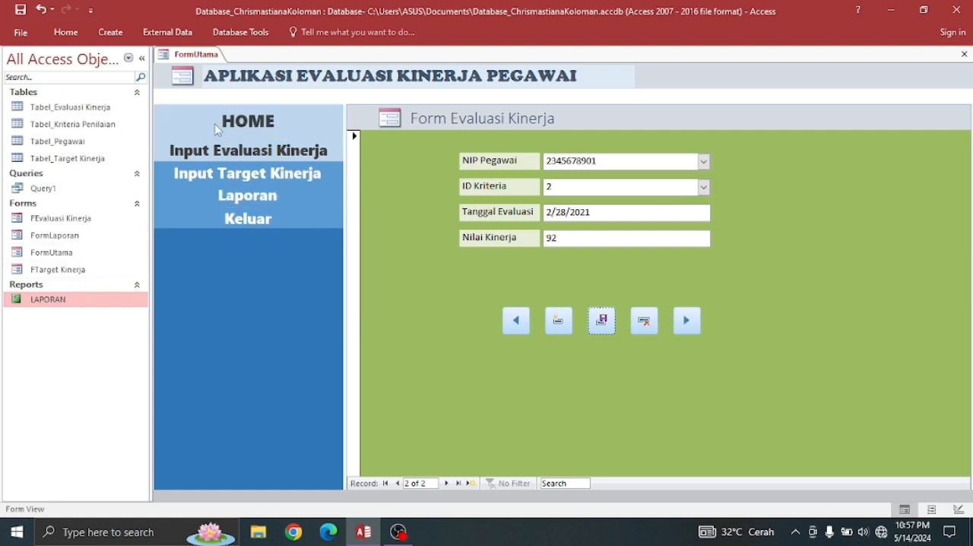
# - Open the LAPORAN report to review the evaluation results, and show the Laporan page in FormUtama
pyautogui.doubleClick(74, 310)
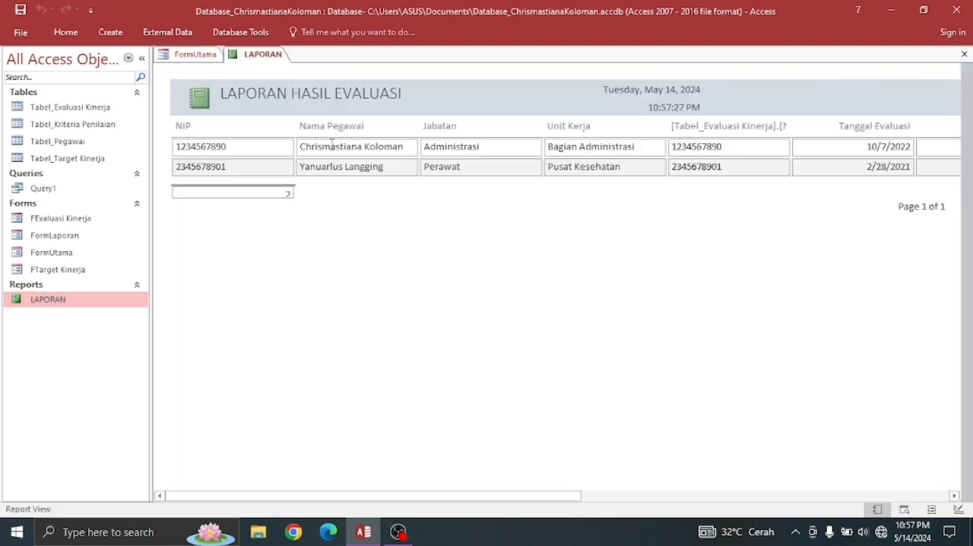
pyautogui.click(187, 56)
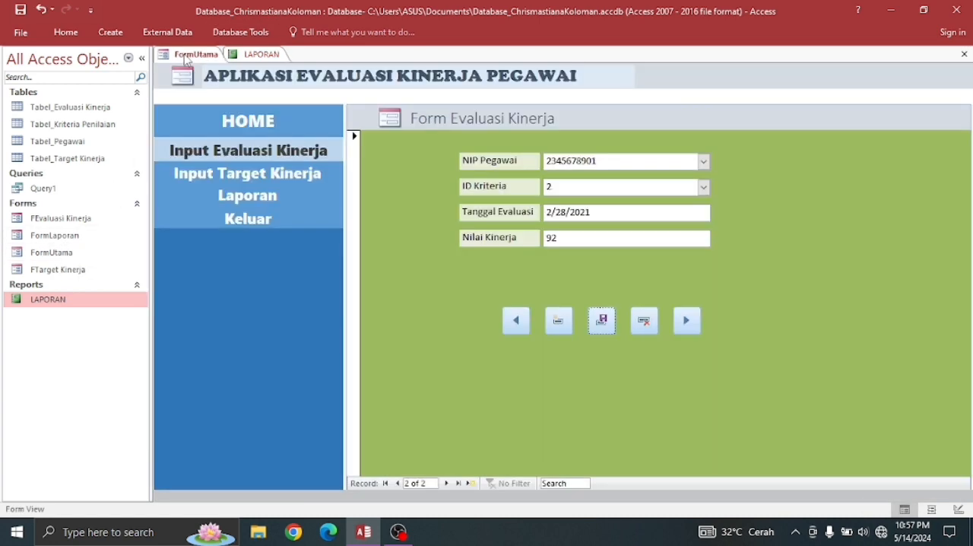
pyautogui.click(248, 203)
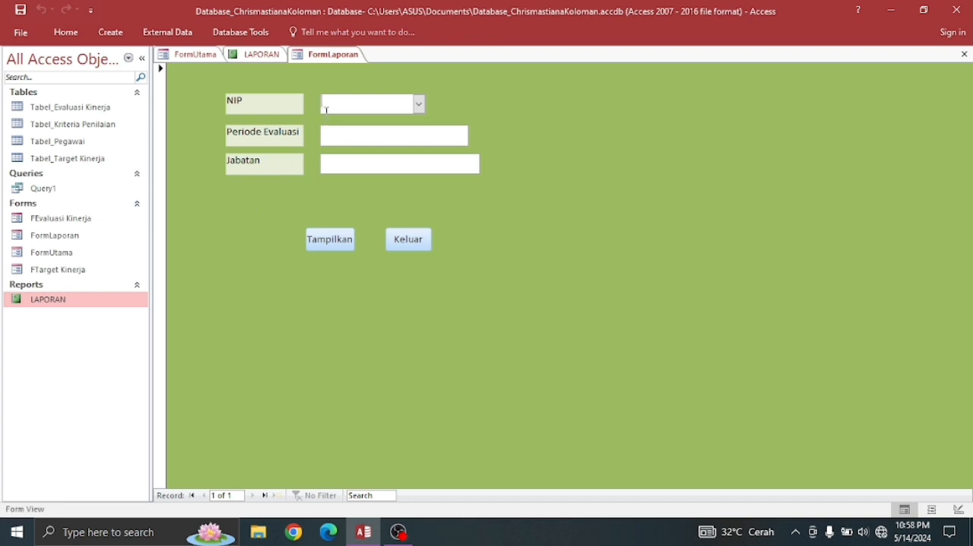
# - In FormLaporan, select the first employee as NIP and enter Januari 2024 as Periode Evaluasi
pyautogui.click(419, 105)
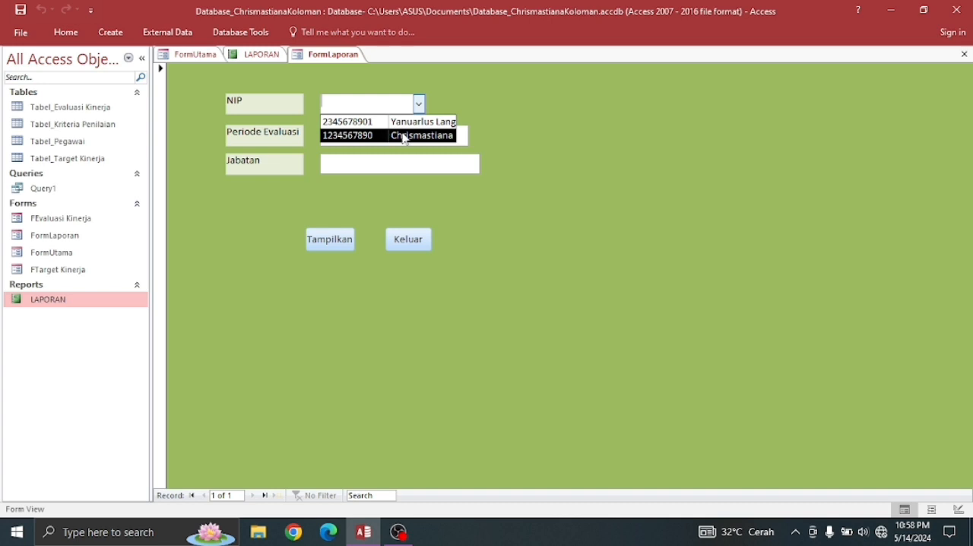
pyautogui.click(405, 139)
pyautogui.click(435, 136)
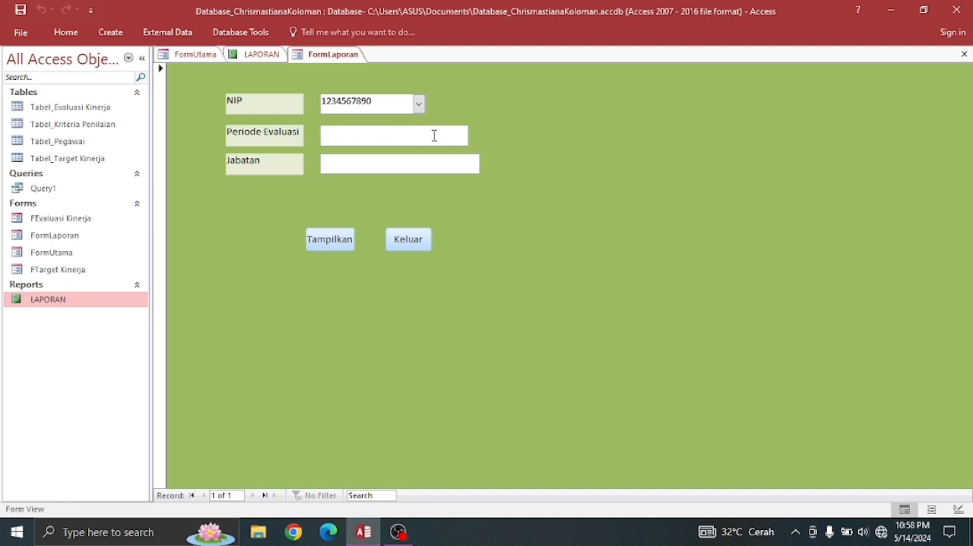
pyautogui.write('Januari 2024')
# - Enter Administrasi as Jabatan in FormLaporan and display the report for the chosen employee
pyautogui.click(428, 163)
pyautogui.write('Ad')
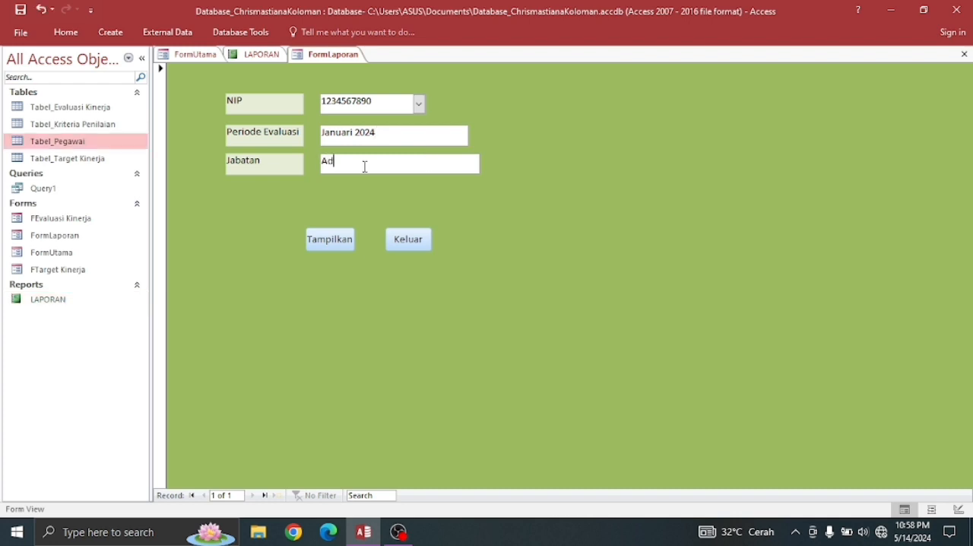
pyautogui.write('ministrasi')
pyautogui.click(327, 242)
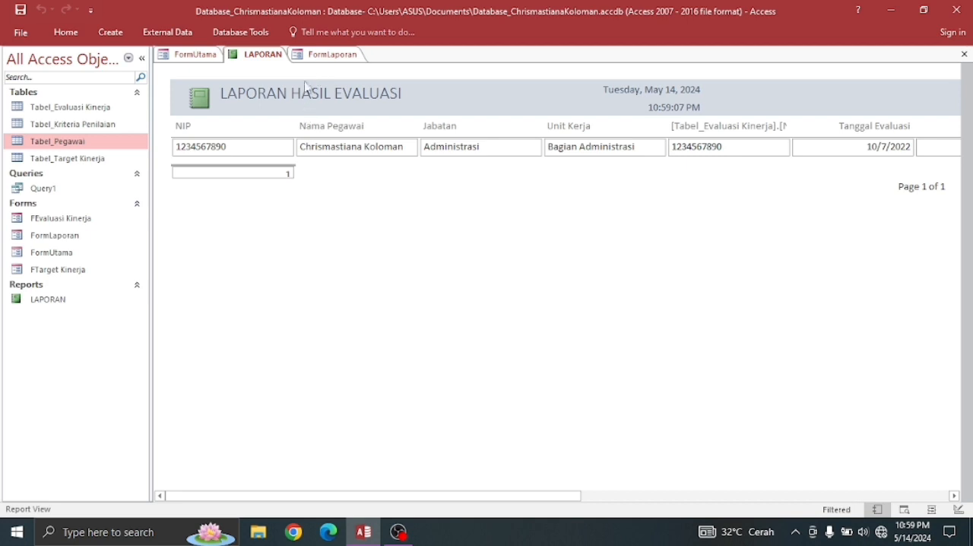
# - Return to FormUtama and test its Keluar navigation entry
pyautogui.click(201, 58)
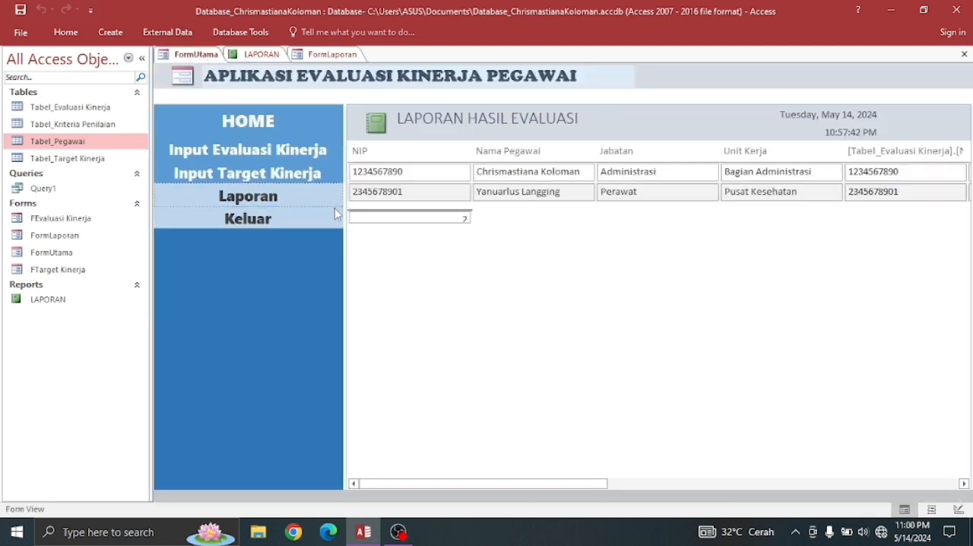
pyautogui.click(245, 220)
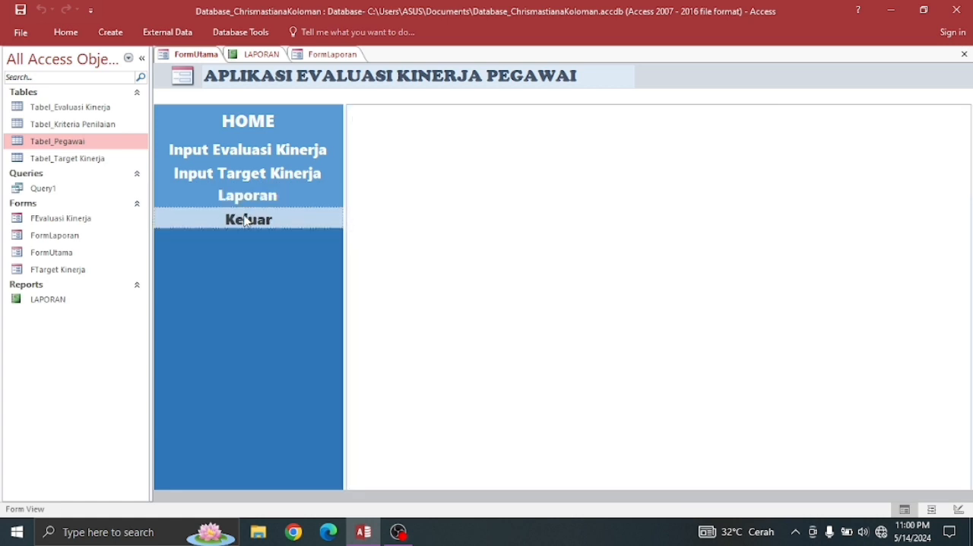